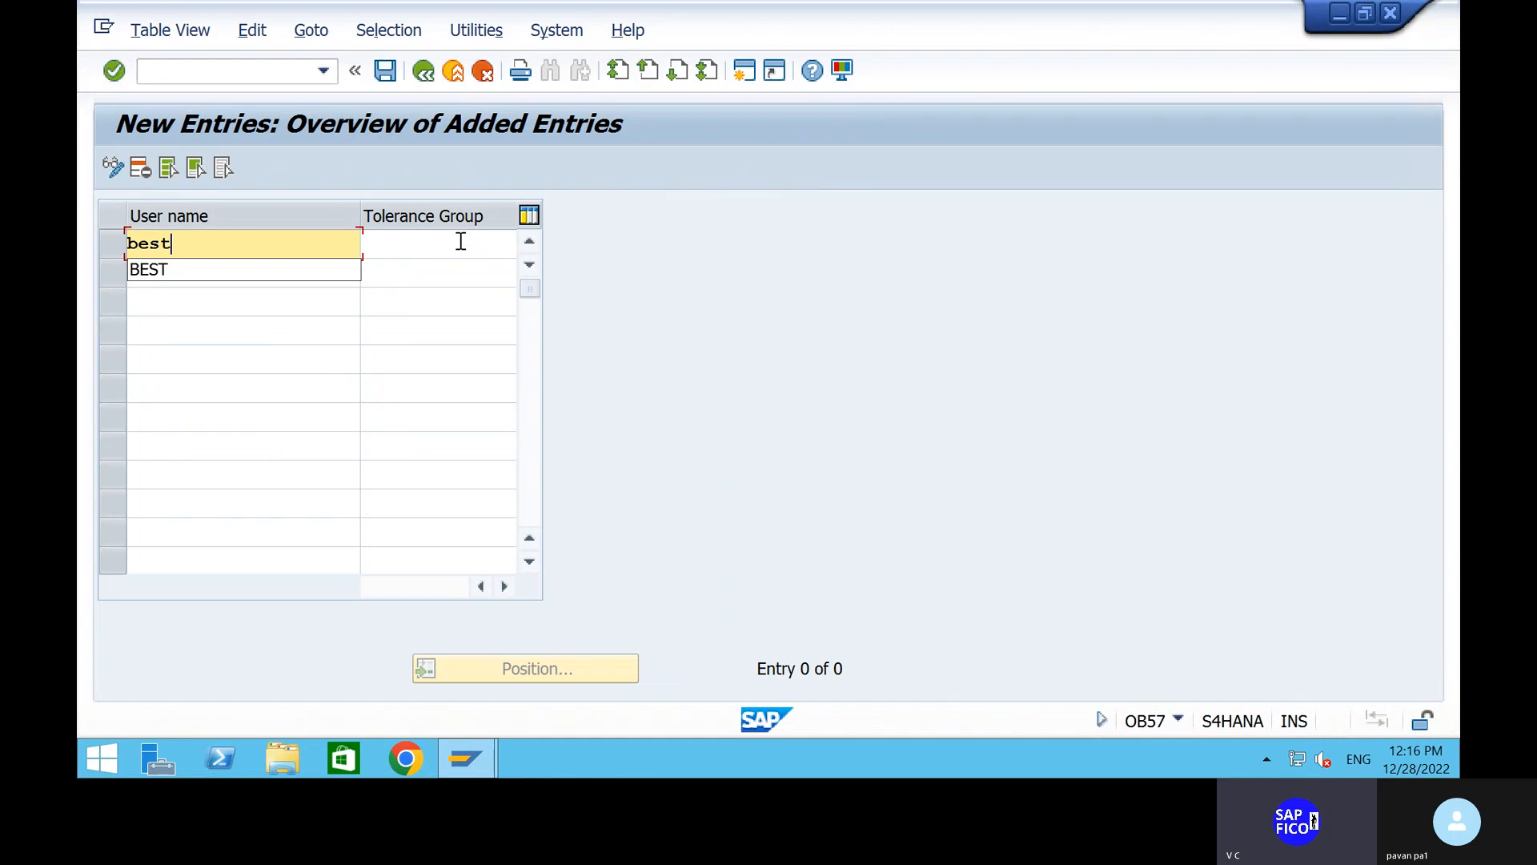
Step: Assign tolerance group SHTG to user BEST and save the new entry with the proposed customizing request
{"action": "key", "text": "Tab"}
{"action": "type", "text": "sh"}
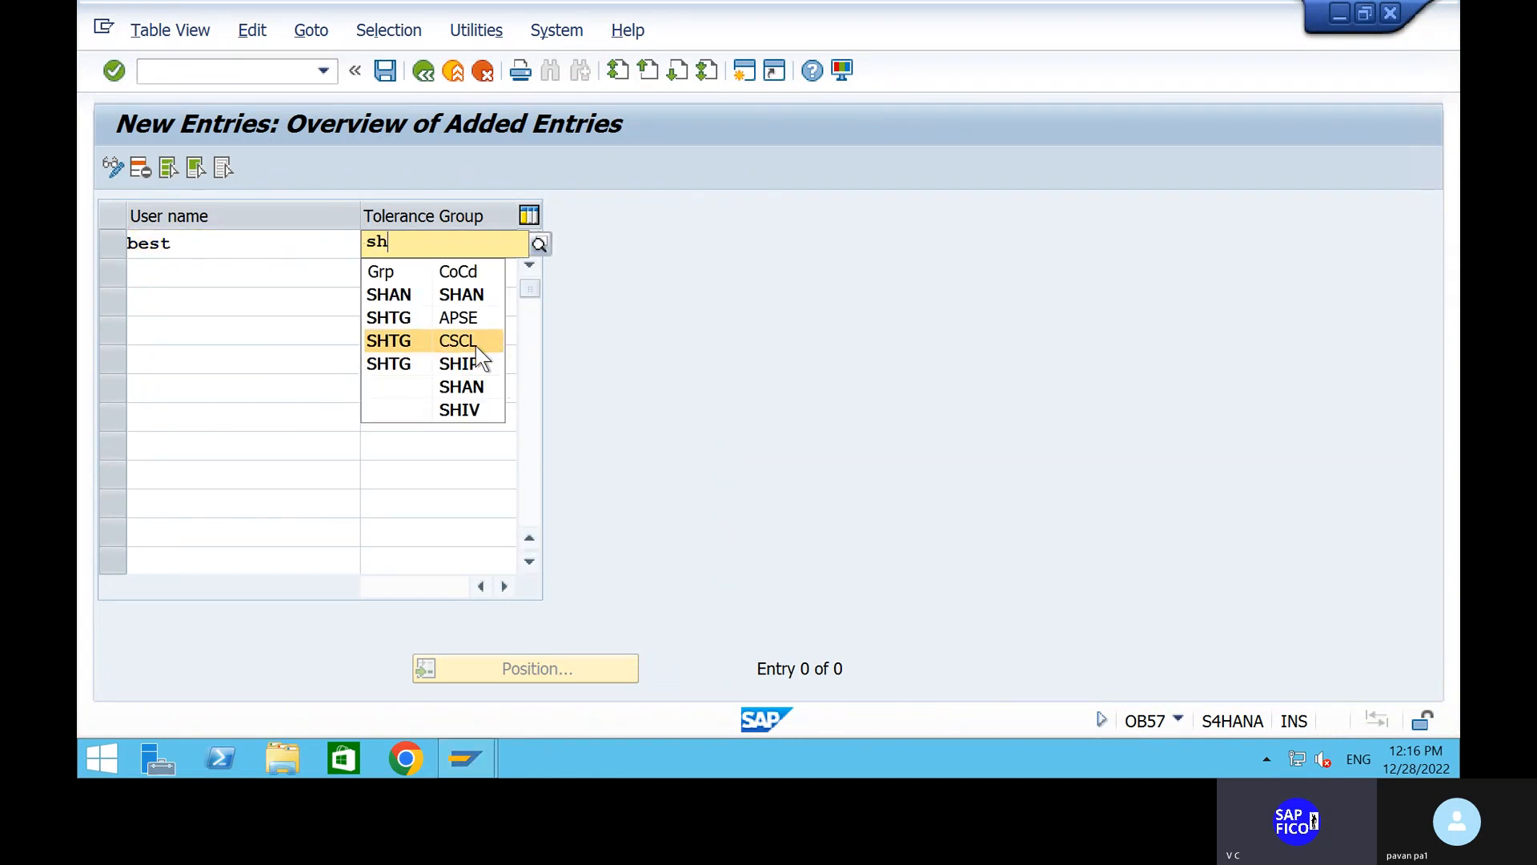
{"action": "left_click", "coordinate": [469, 364]}
{"action": "key", "text": "Return"}
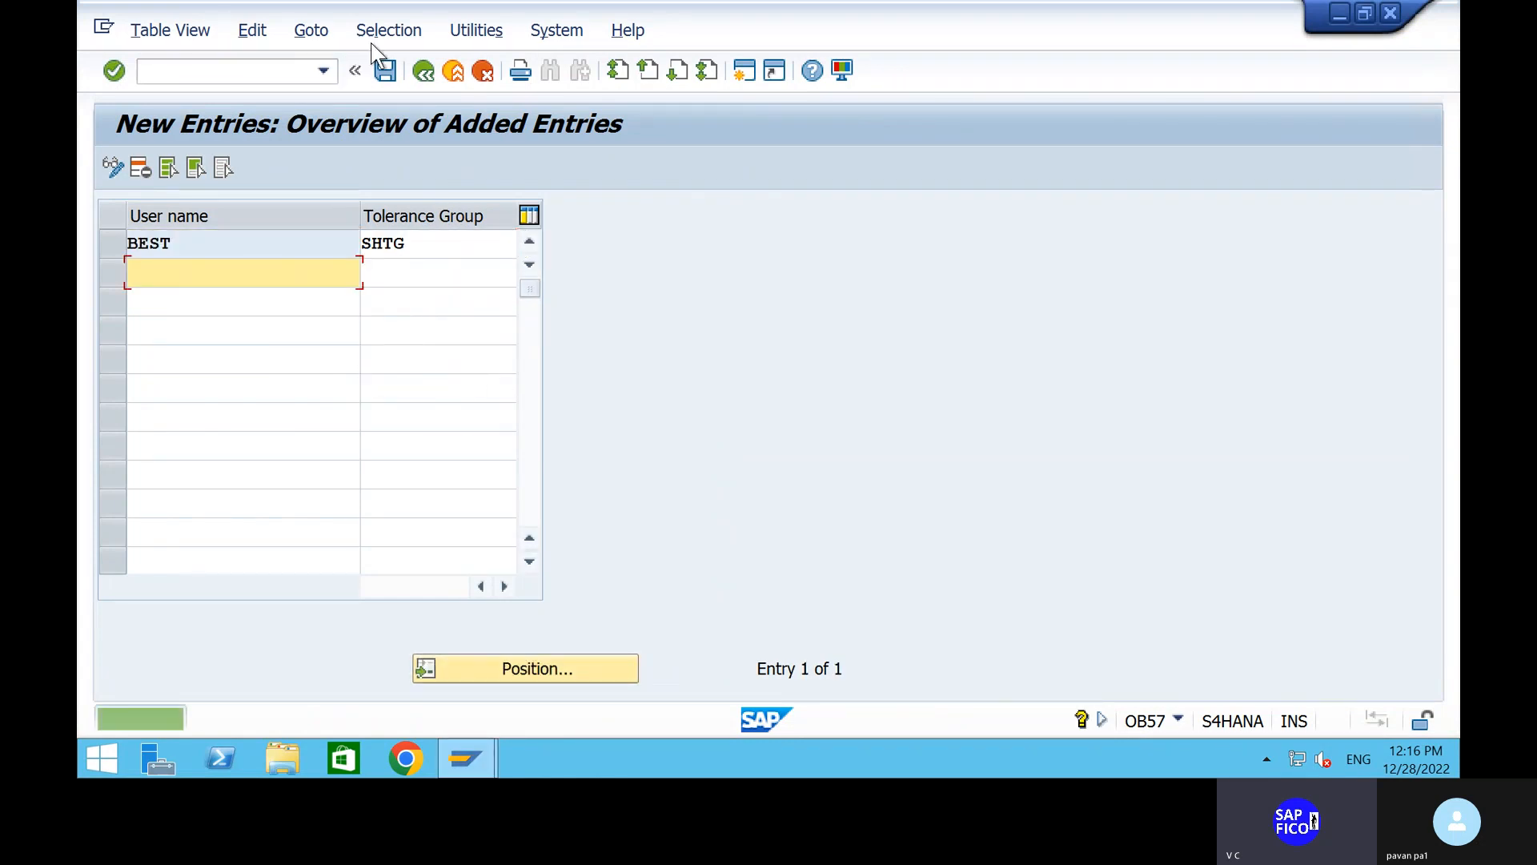
{"action": "left_click", "coordinate": [384, 71]}
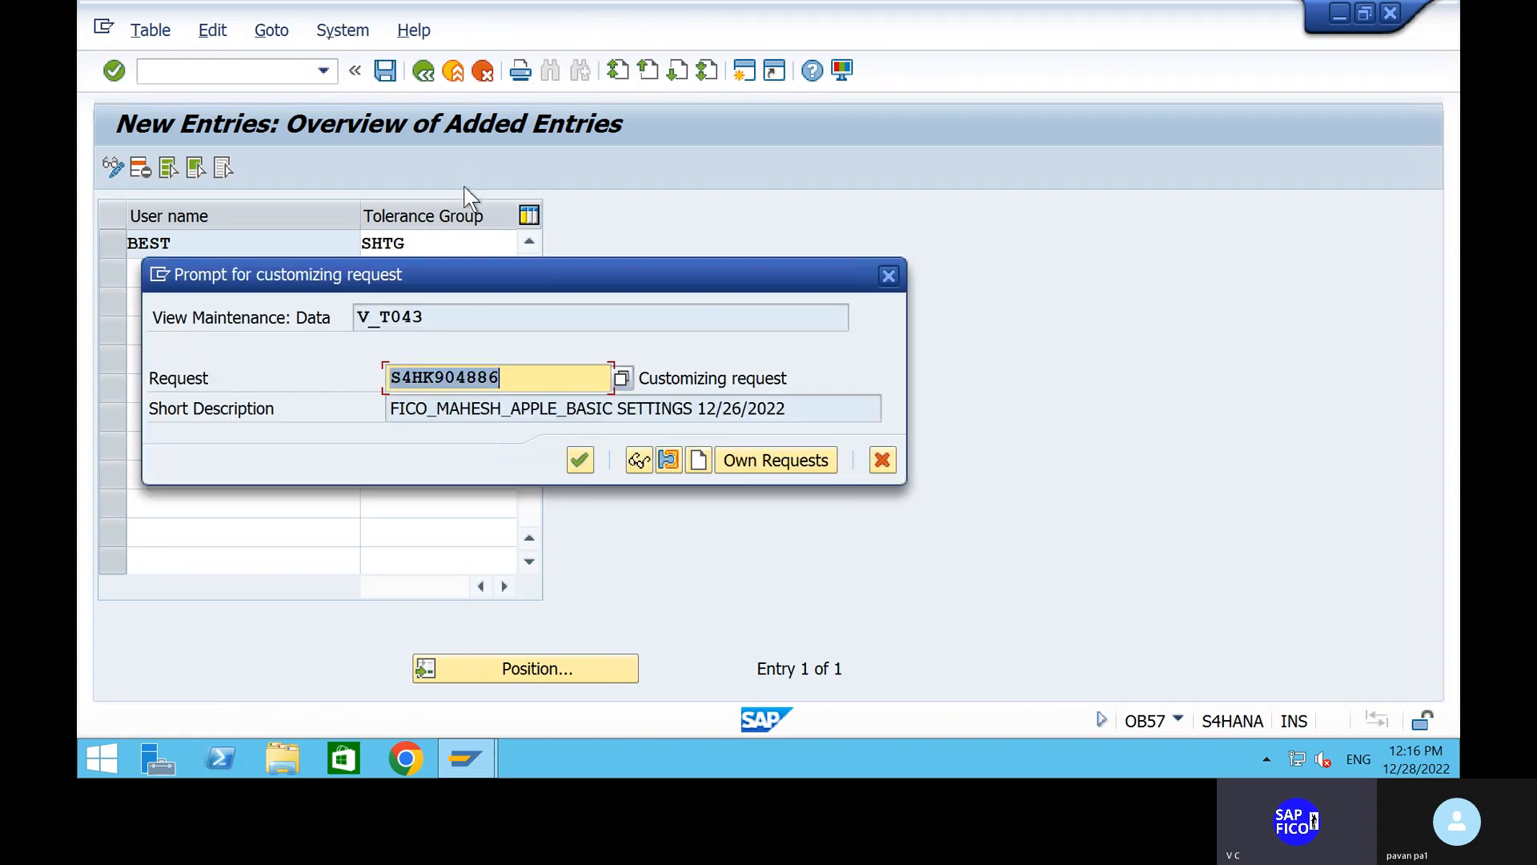
{"action": "left_click", "coordinate": [575, 460]}
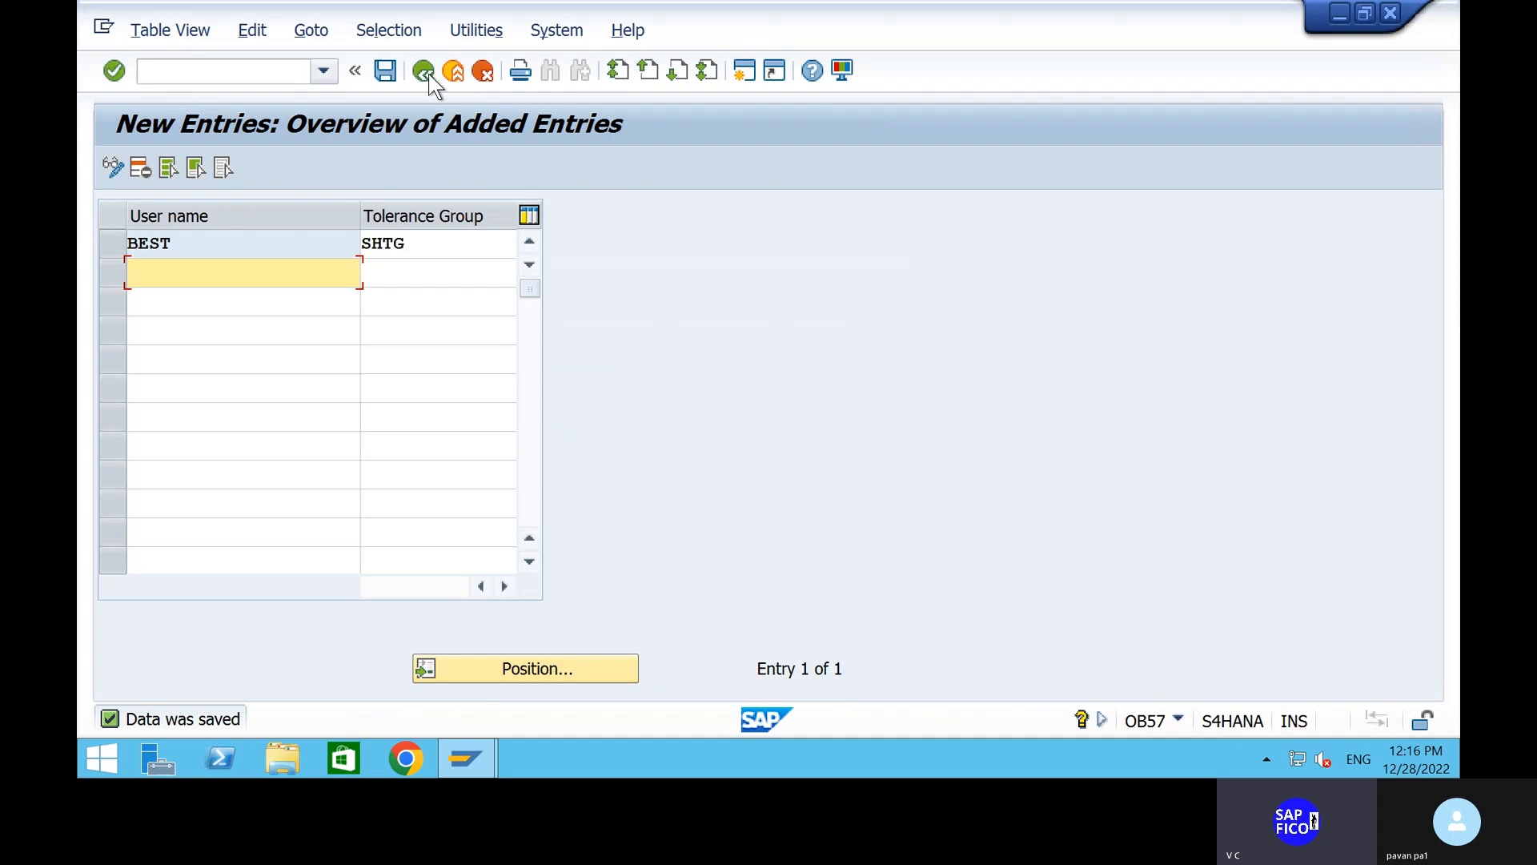
Step: Leave the tolerance group assignment and return to the SAP Easy Access screen
{"action": "left_click", "coordinate": [230, 71]}
{"action": "type", "text": "/n"}
{"action": "key", "text": "Return"}
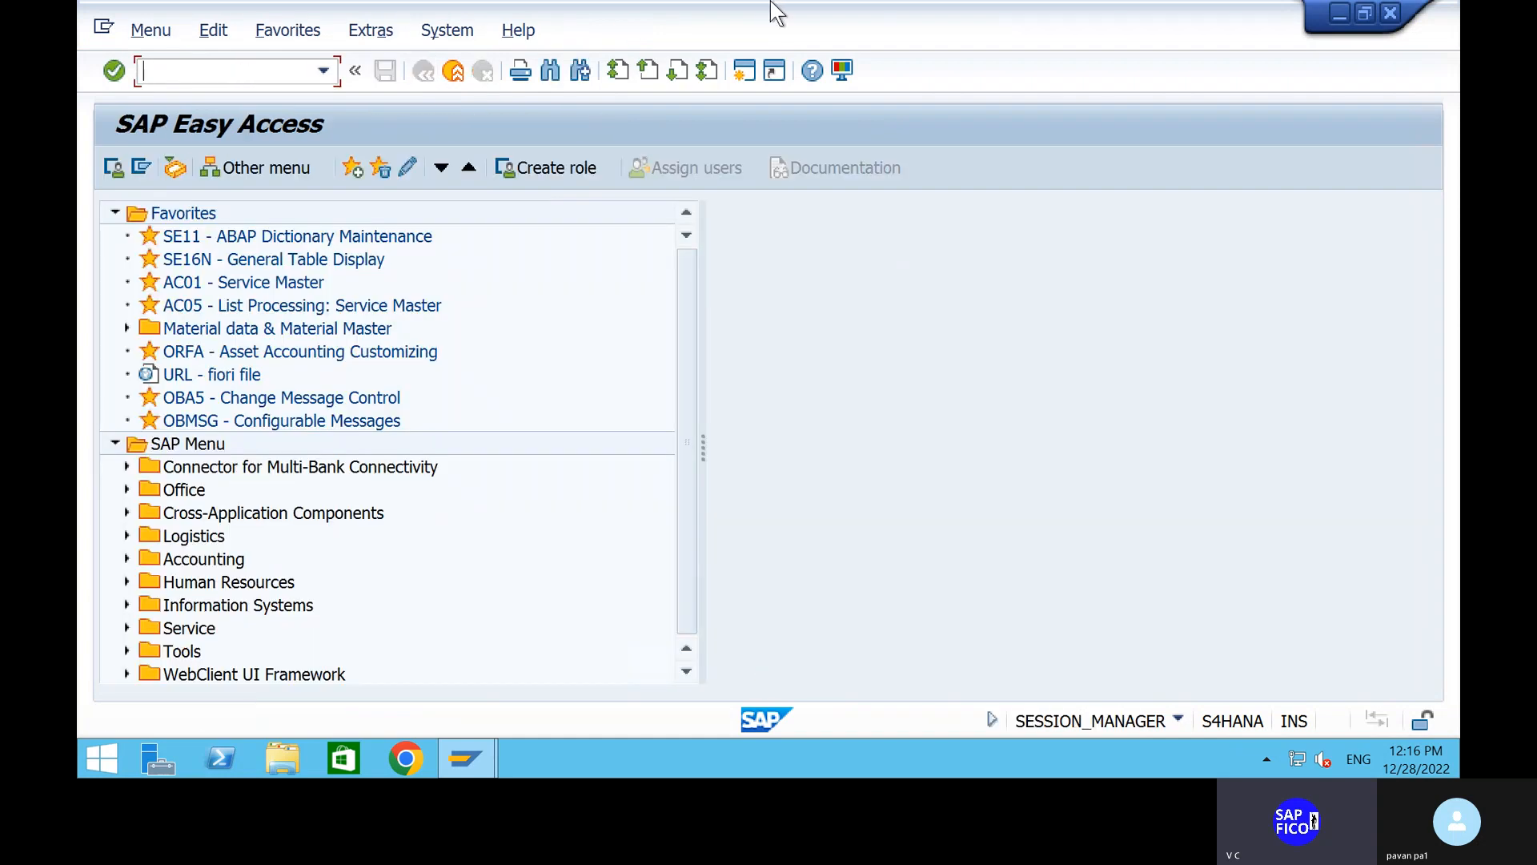
Step: Switch to the Notepad asset accounting configuration file and review the steps from asset creation through asset procurement with purchase orders
{"action": "mouse_move", "coordinate": [817, 8]}
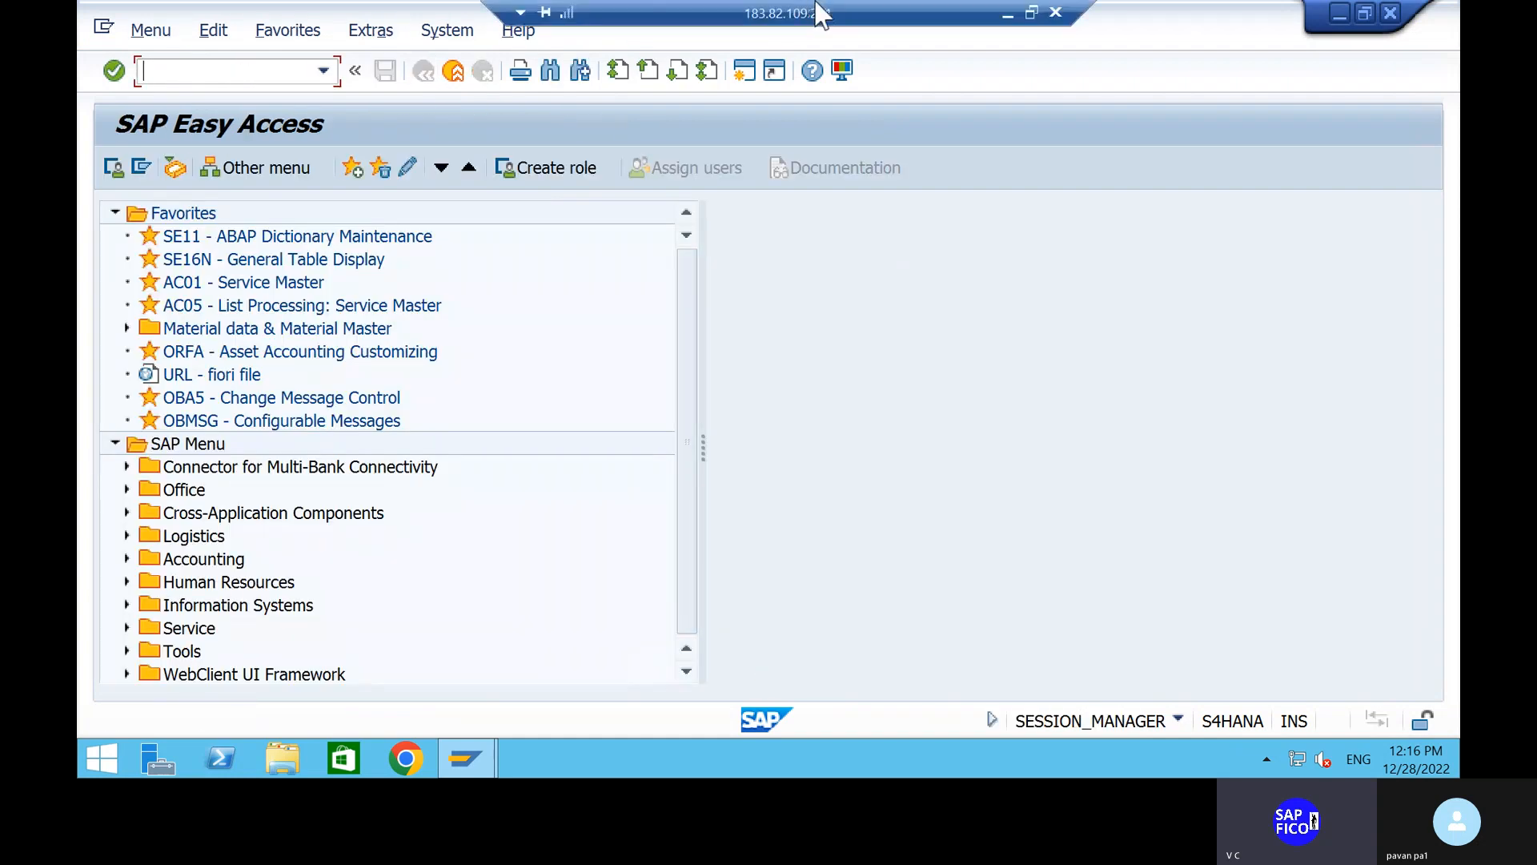
{"action": "left_click", "coordinate": [1008, 11]}
{"action": "scroll", "coordinate": [530, 519], "scroll_direction": "down", "scroll_amount": 2}
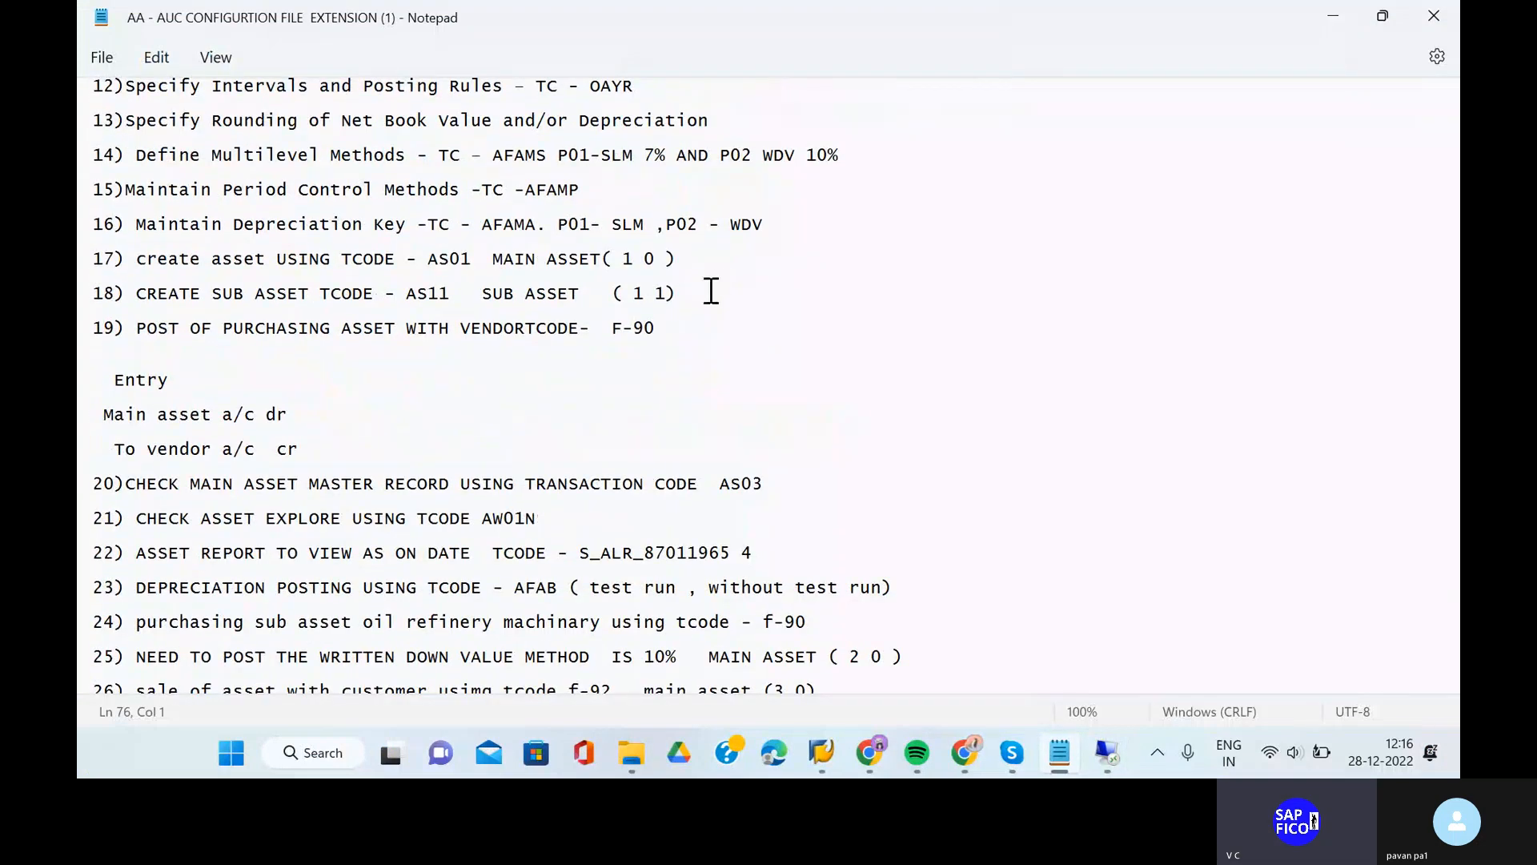
{"action": "left_click", "coordinate": [711, 290]}
{"action": "scroll", "coordinate": [711, 291], "scroll_direction": "down", "scroll_amount": 2}
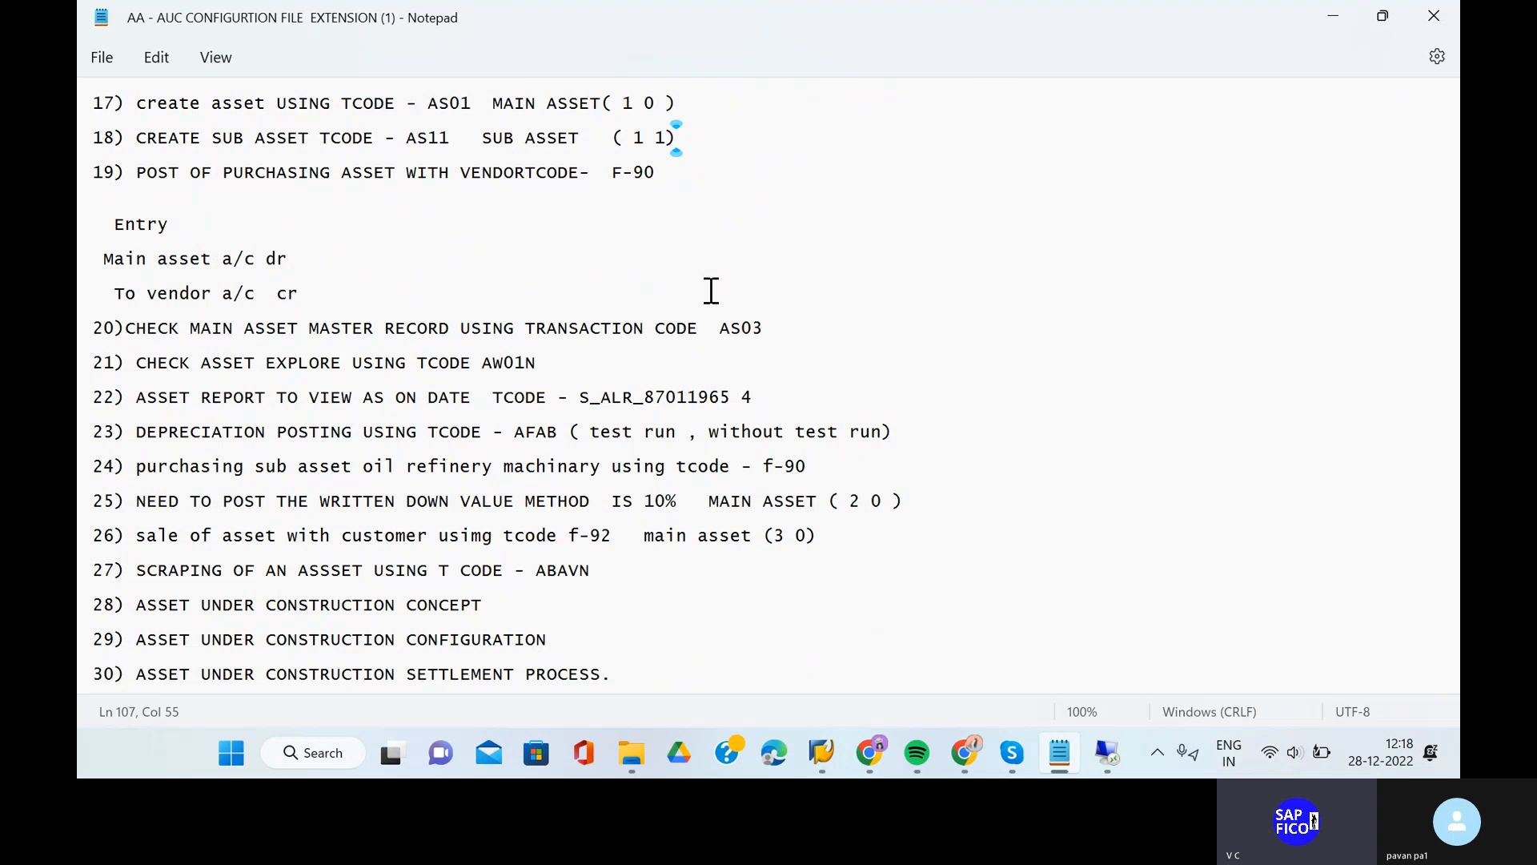
{"action": "scroll", "coordinate": [496, 439], "scroll_direction": "down", "scroll_amount": 1}
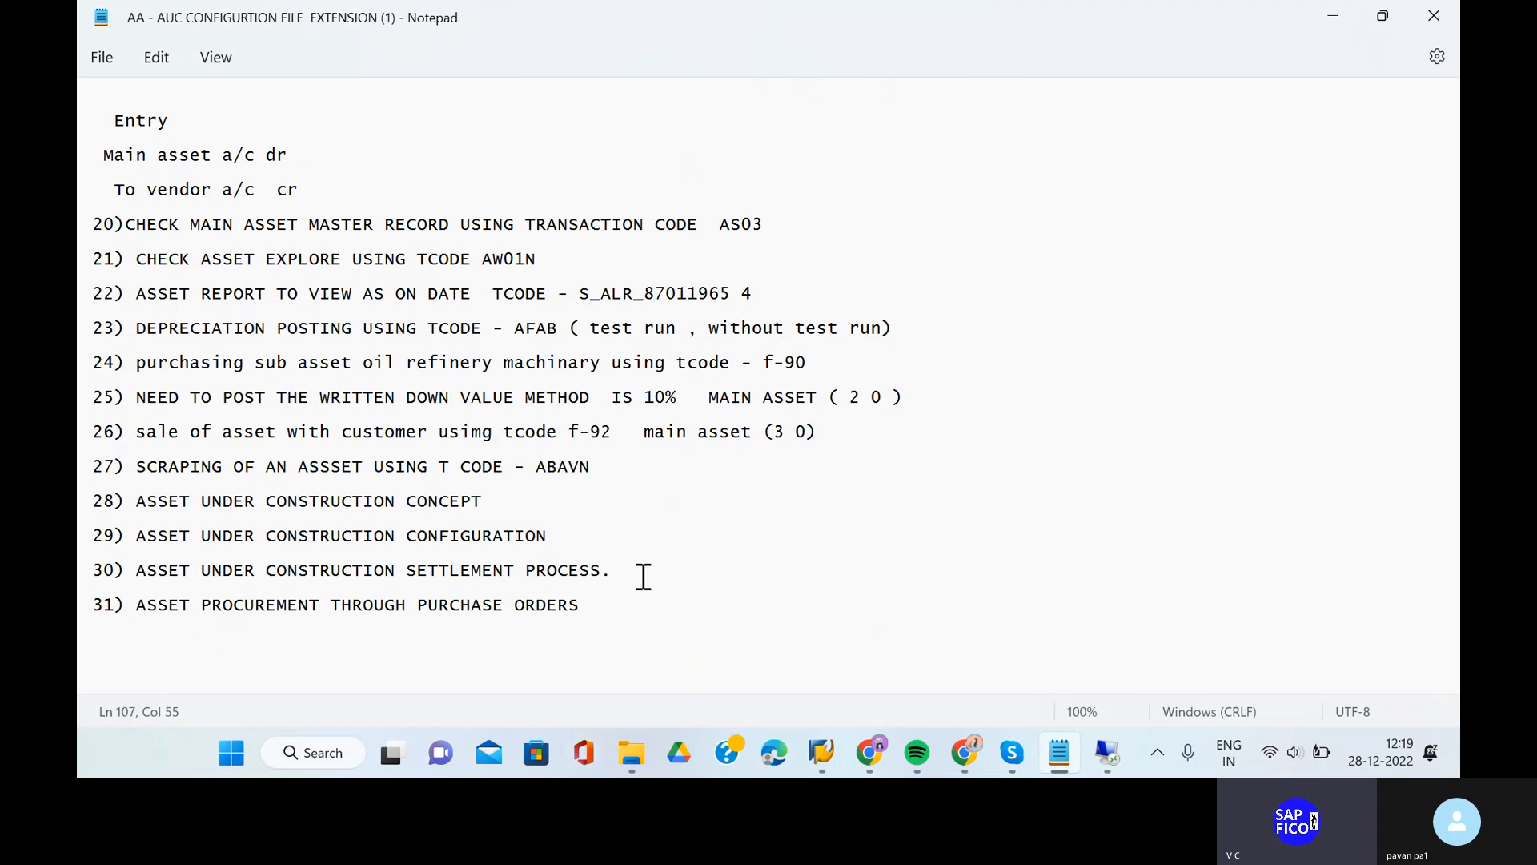
{"action": "scroll", "coordinate": [640, 576], "scroll_direction": "up", "scroll_amount": 1}
{"action": "scroll", "coordinate": [644, 576], "scroll_direction": "up", "scroll_amount": 3}
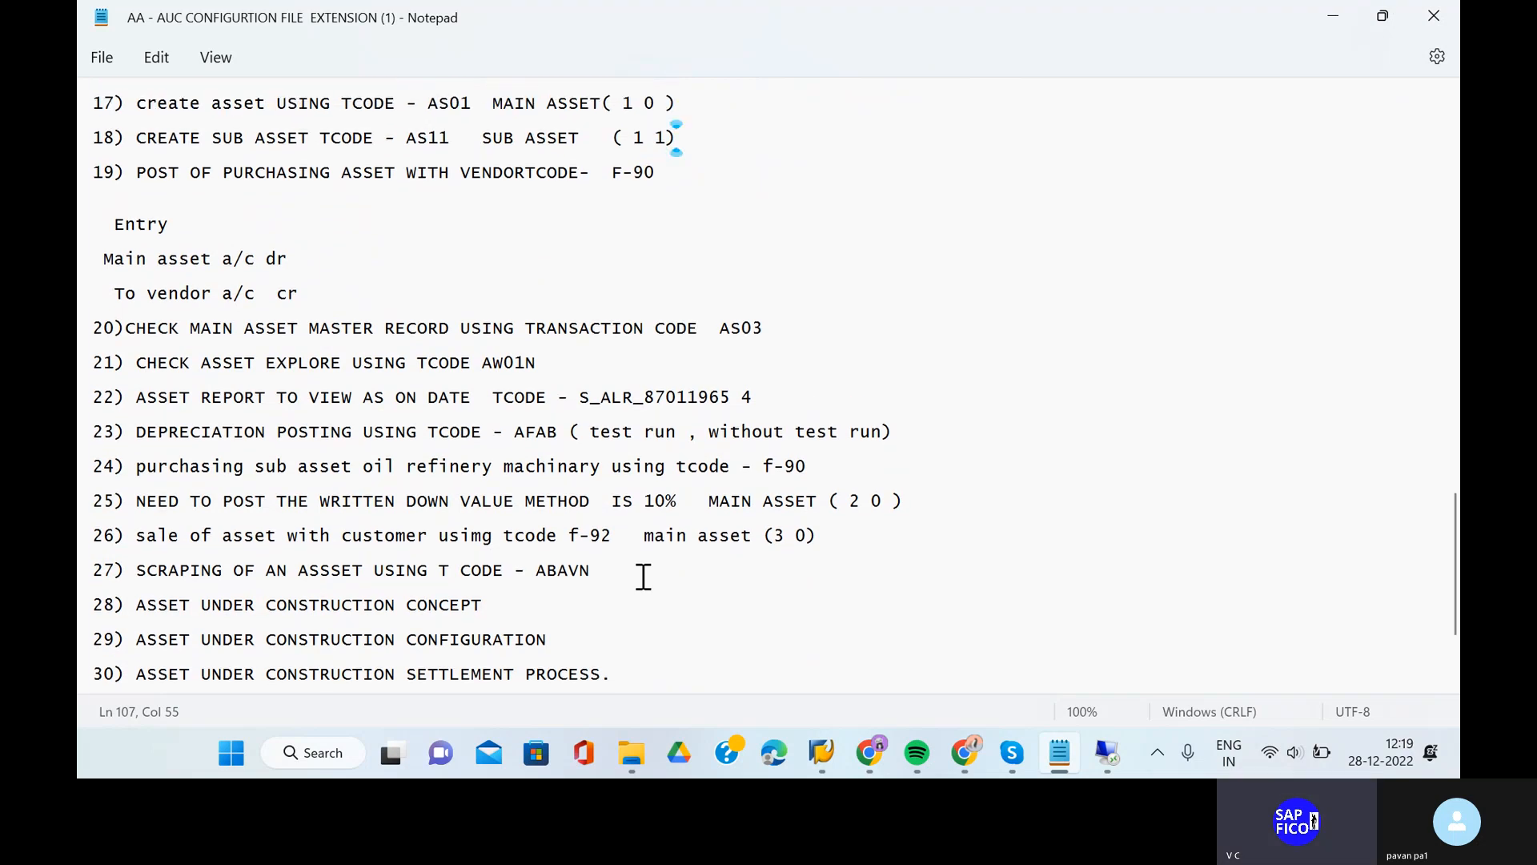
{"action": "key", "text": "XF86AudioRaiseVolume"}
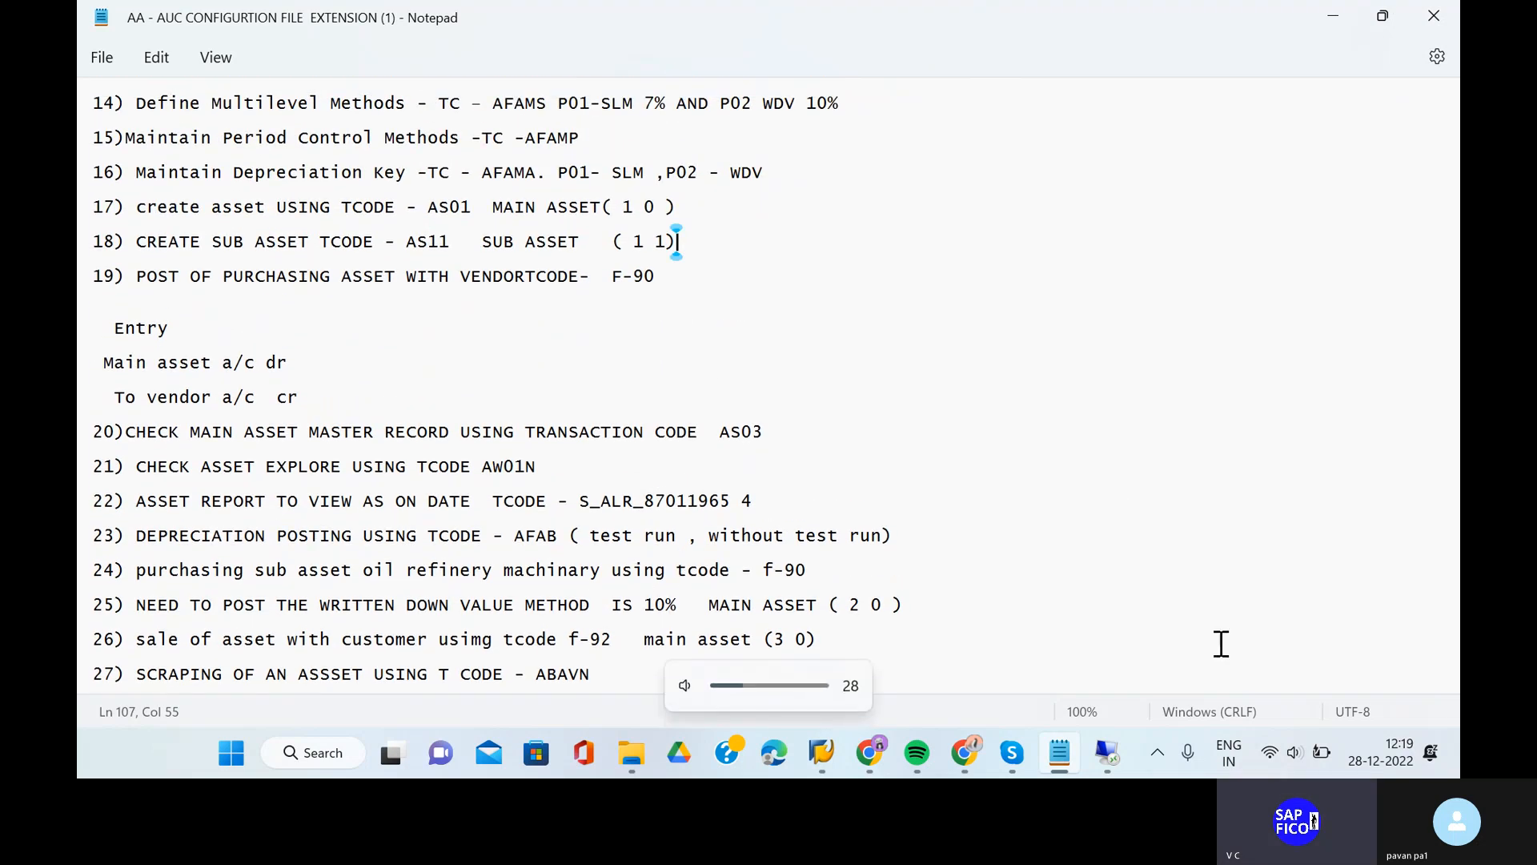
Step: Switch back to the SAP remote session and open asset creation with transaction AS01
{"action": "left_click", "coordinate": [1107, 751]}
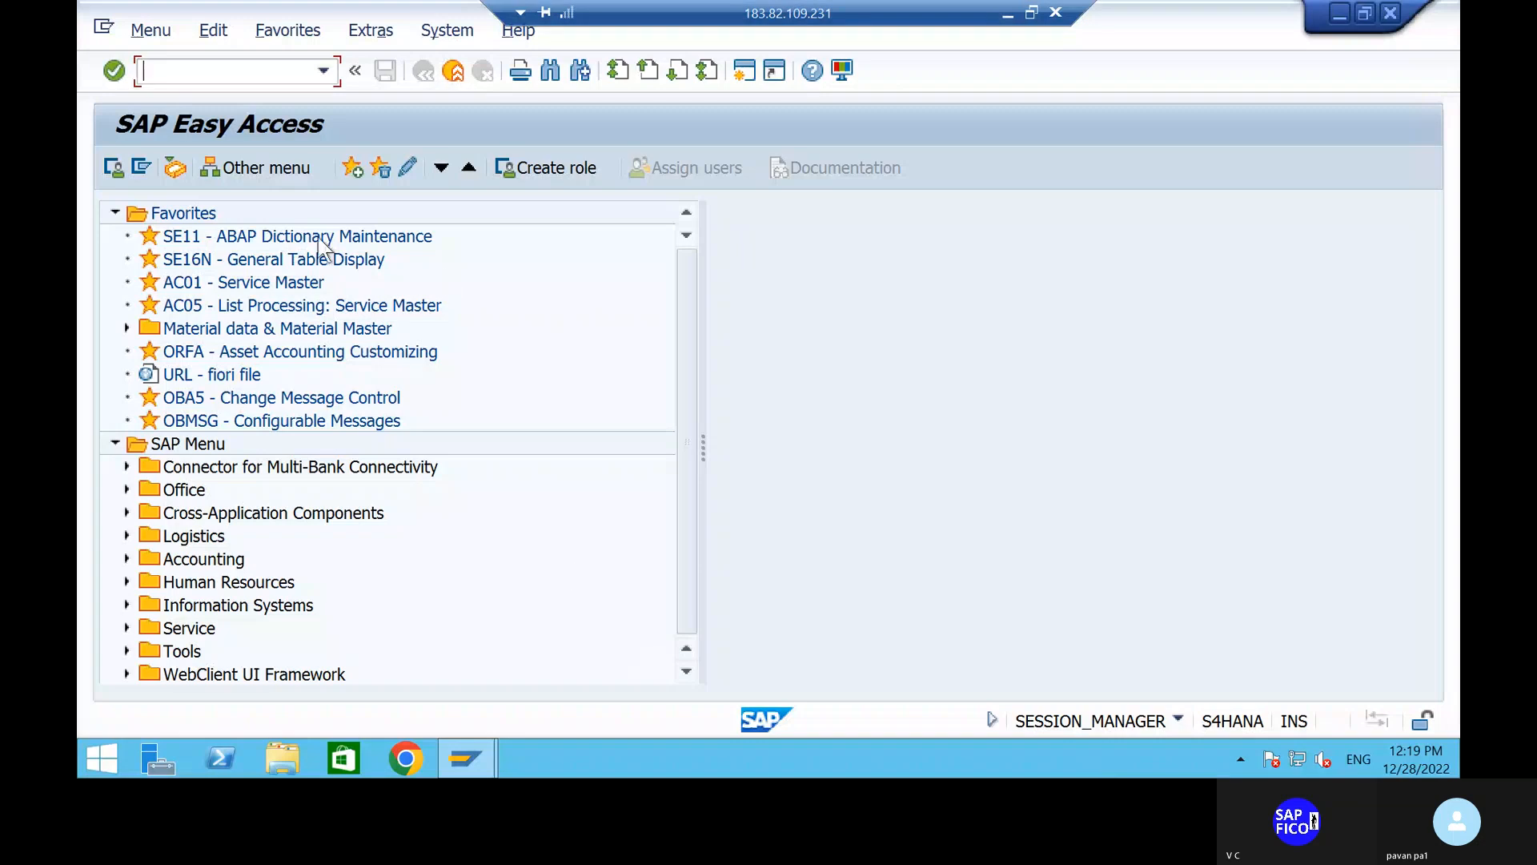
{"action": "type", "text": "as01"}
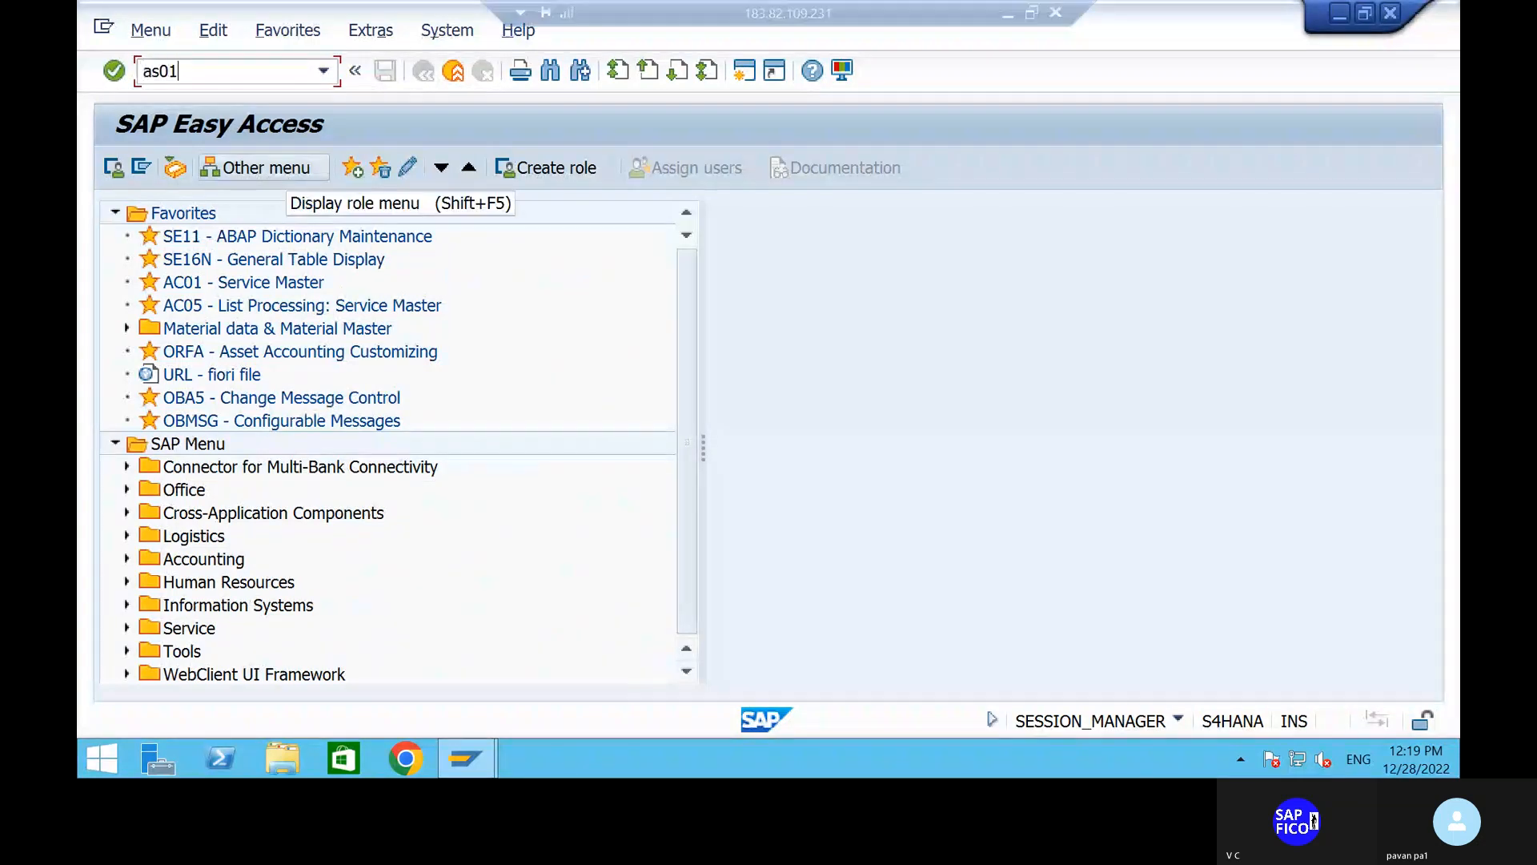
{"action": "key", "text": "Return"}
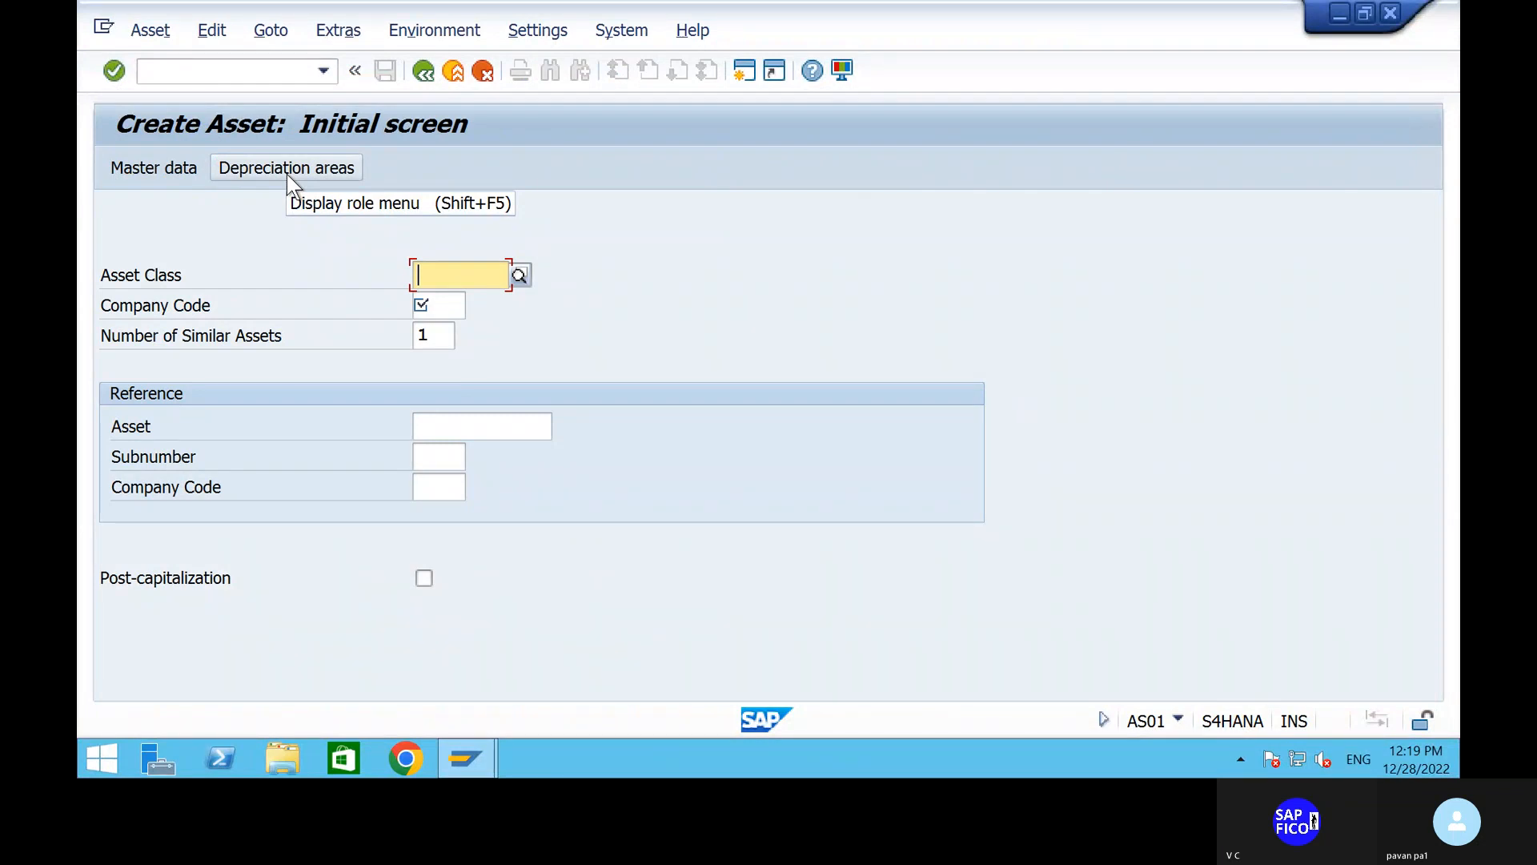
Step: Choose asset class PAVN_PM for company code SHIP and continue to the new asset's master data
{"action": "left_click", "coordinate": [519, 275]}
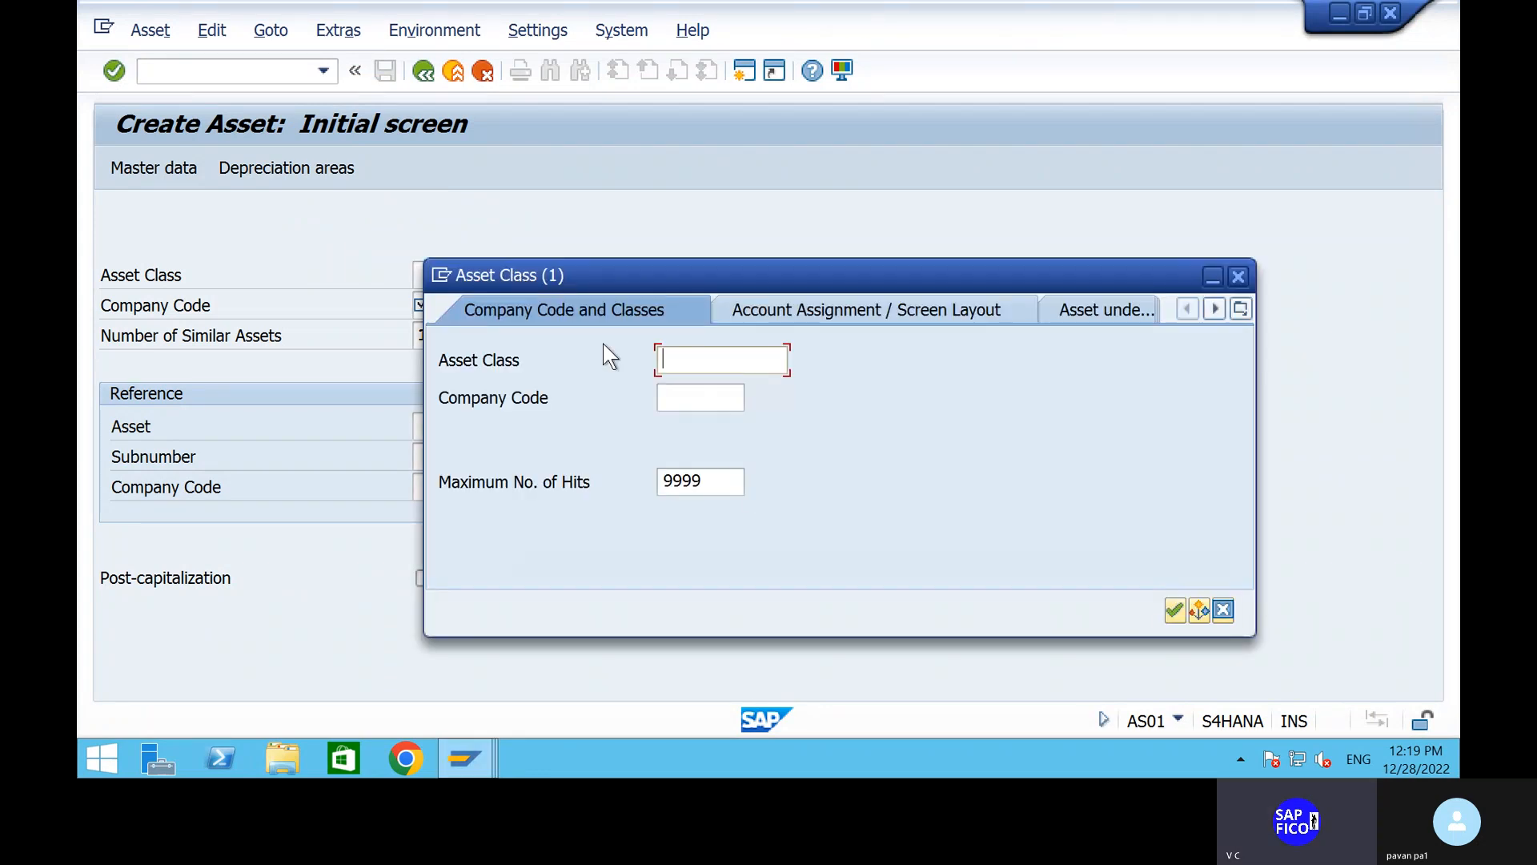
{"action": "key", "text": "Tab"}
{"action": "type", "text": "ship"}
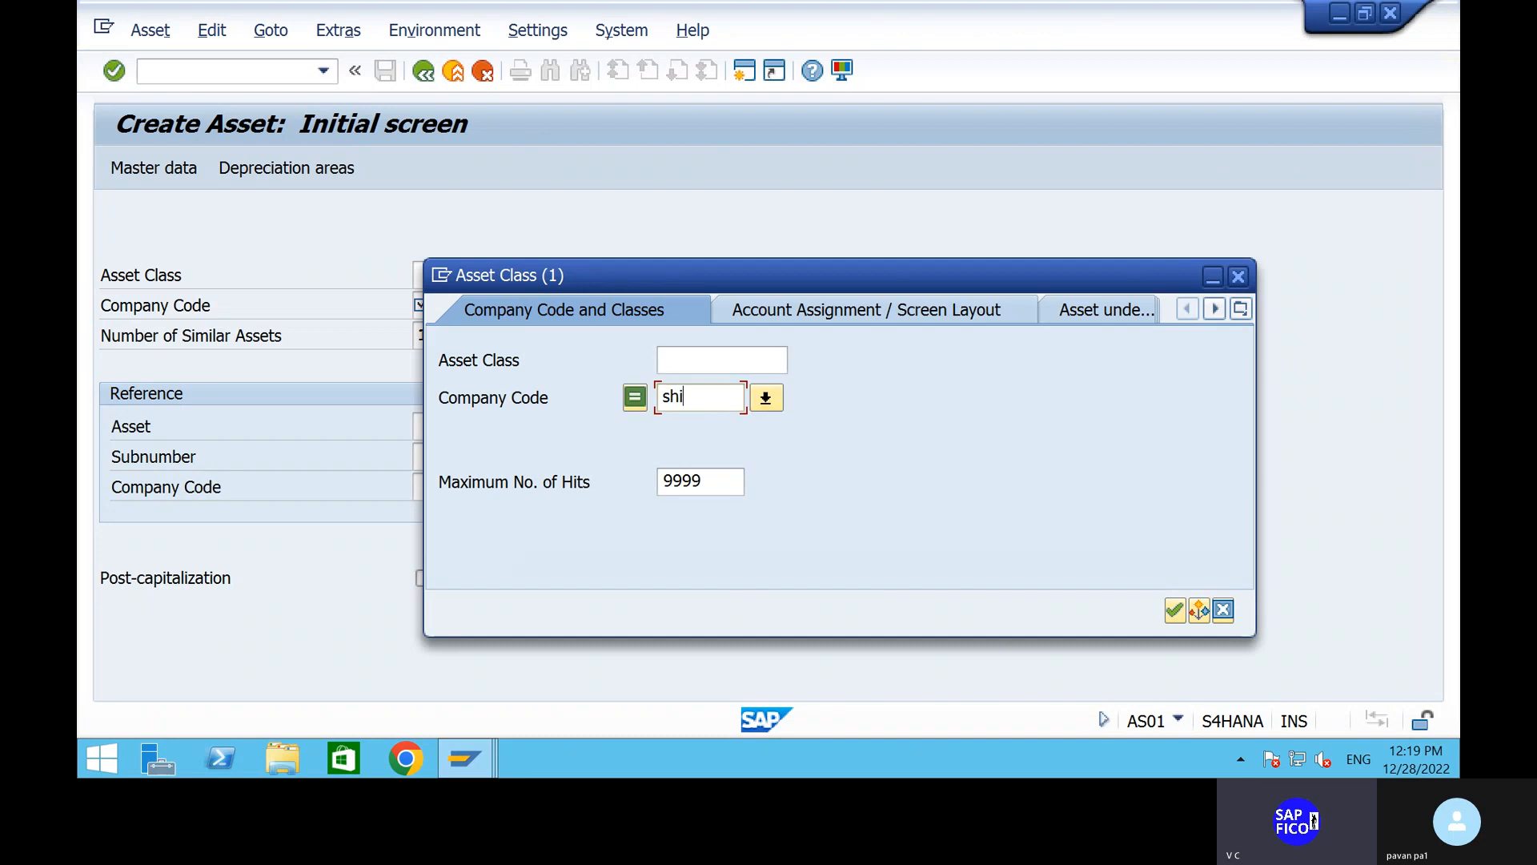
{"action": "left_click", "coordinate": [1179, 608]}
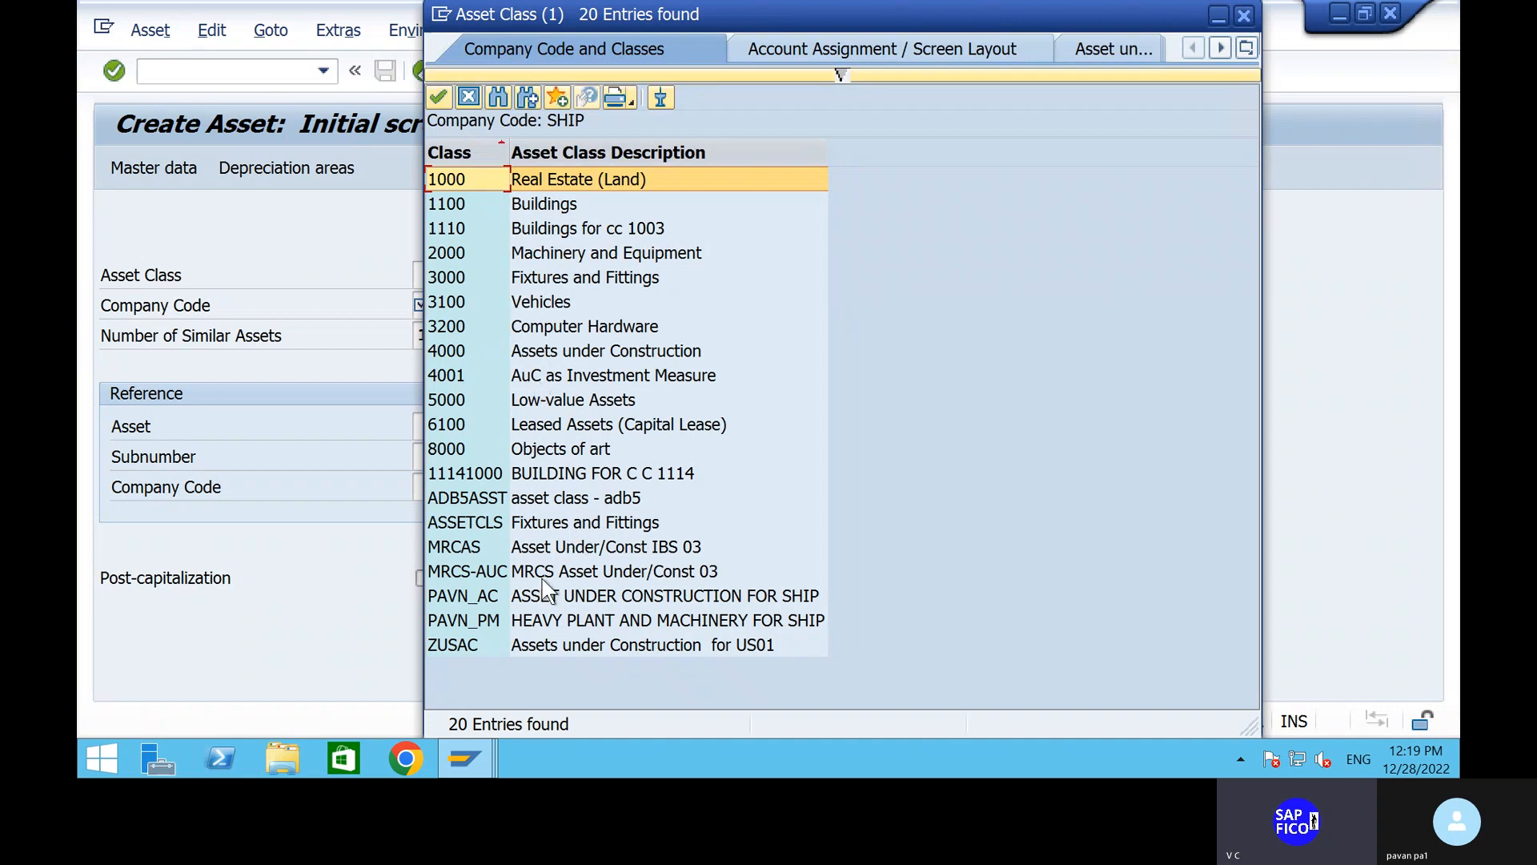
{"action": "left_click", "coordinate": [594, 621]}
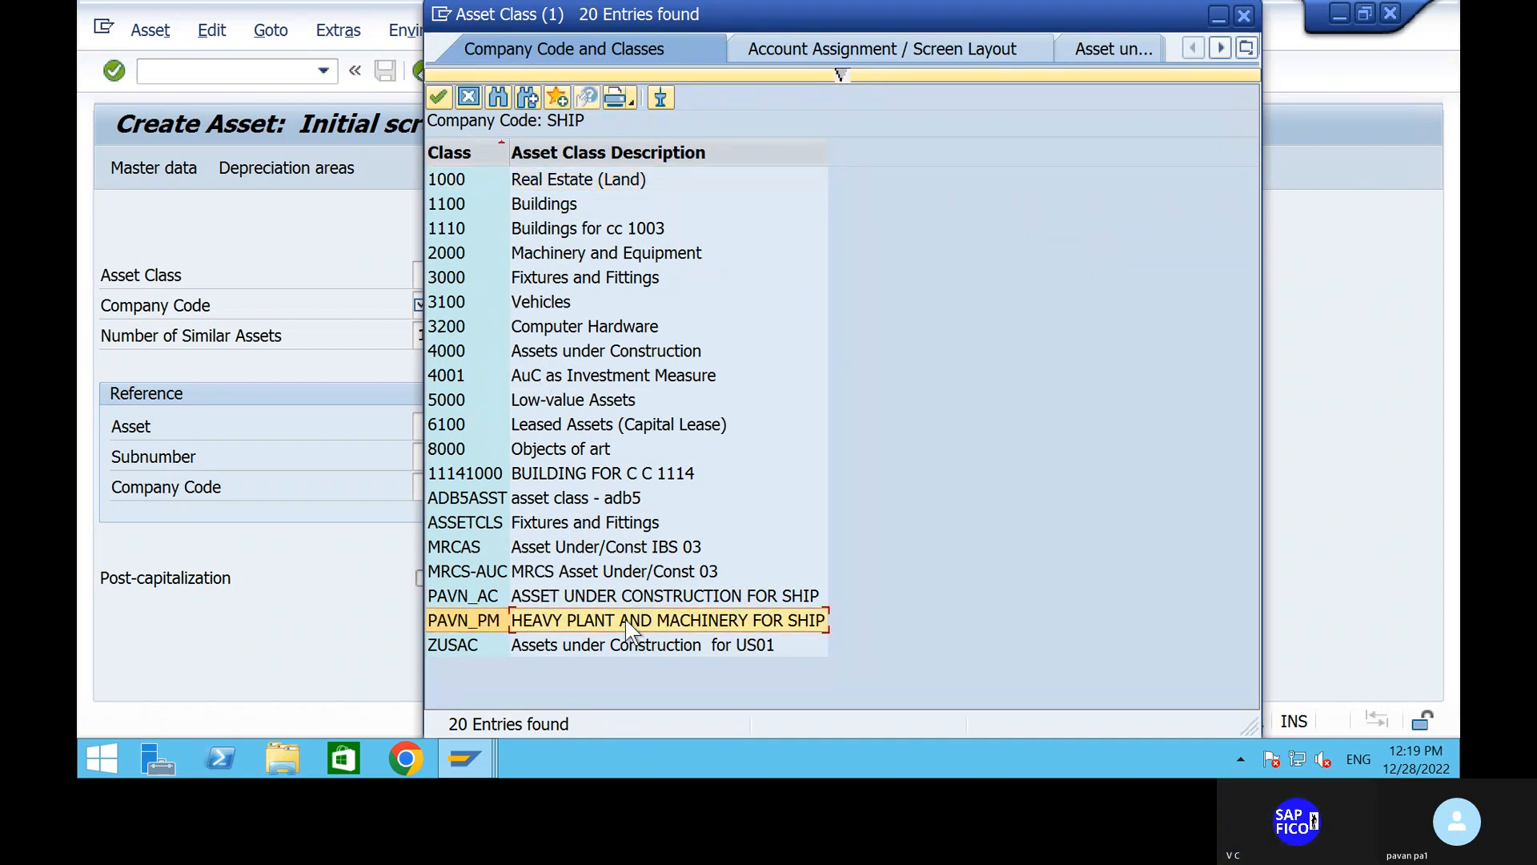
{"action": "double_click", "coordinate": [626, 618]}
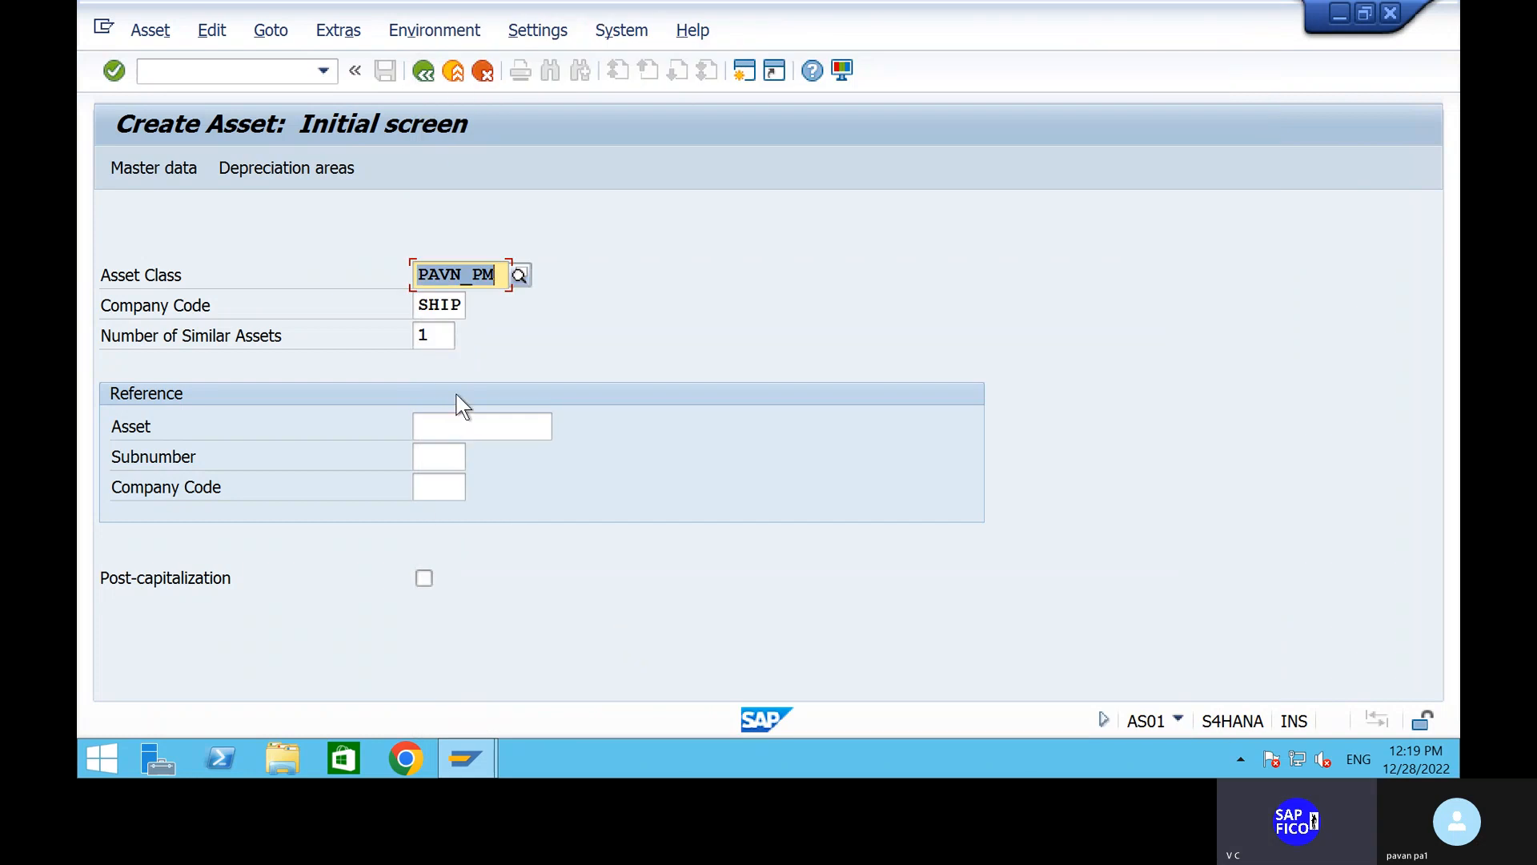
{"action": "key", "text": "Return"}
{"action": "key", "text": "Return"}
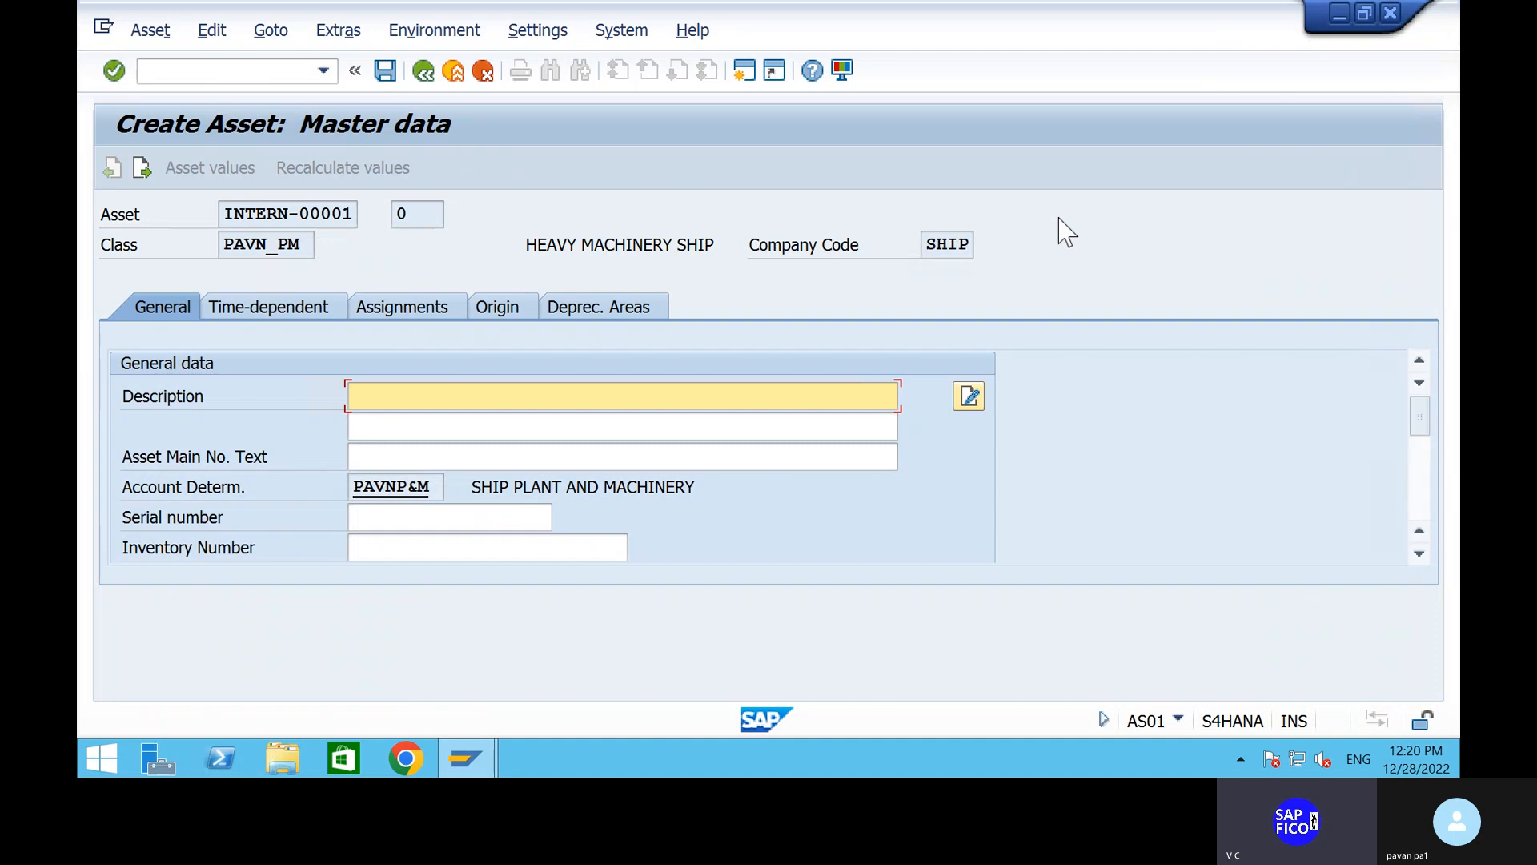
Step: Switch to the Skype call chat and find the message about valuation area 15 and the last closed fiscal year
{"action": "key", "text": "alt+Tab"}
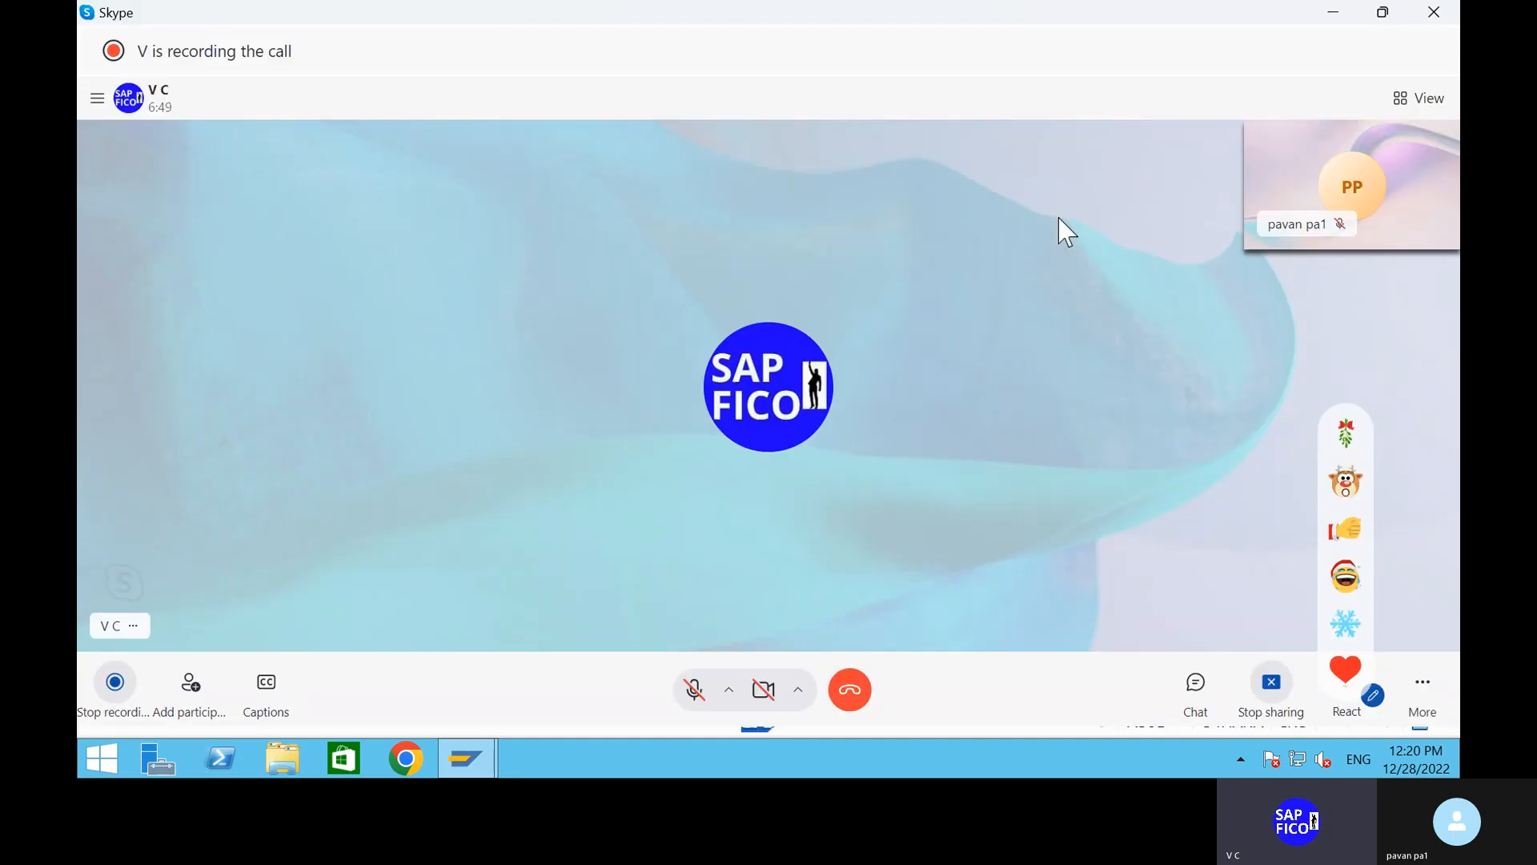
{"action": "left_click", "coordinate": [1193, 686]}
{"action": "scroll", "coordinate": [1305, 387], "scroll_direction": "up", "scroll_amount": 10}
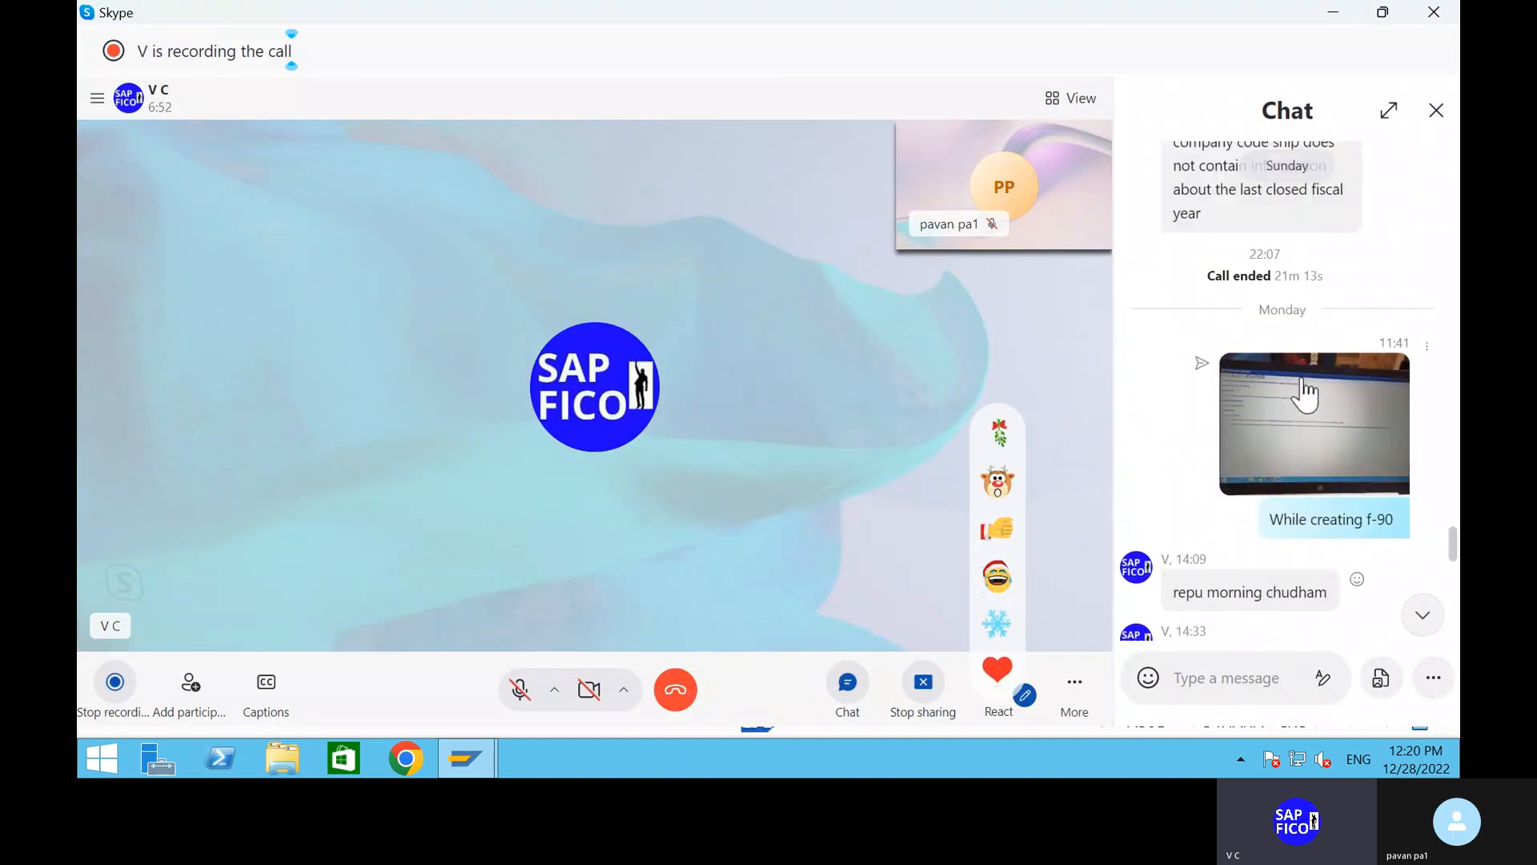
{"action": "scroll", "coordinate": [1305, 393], "scroll_direction": "up", "scroll_amount": 10}
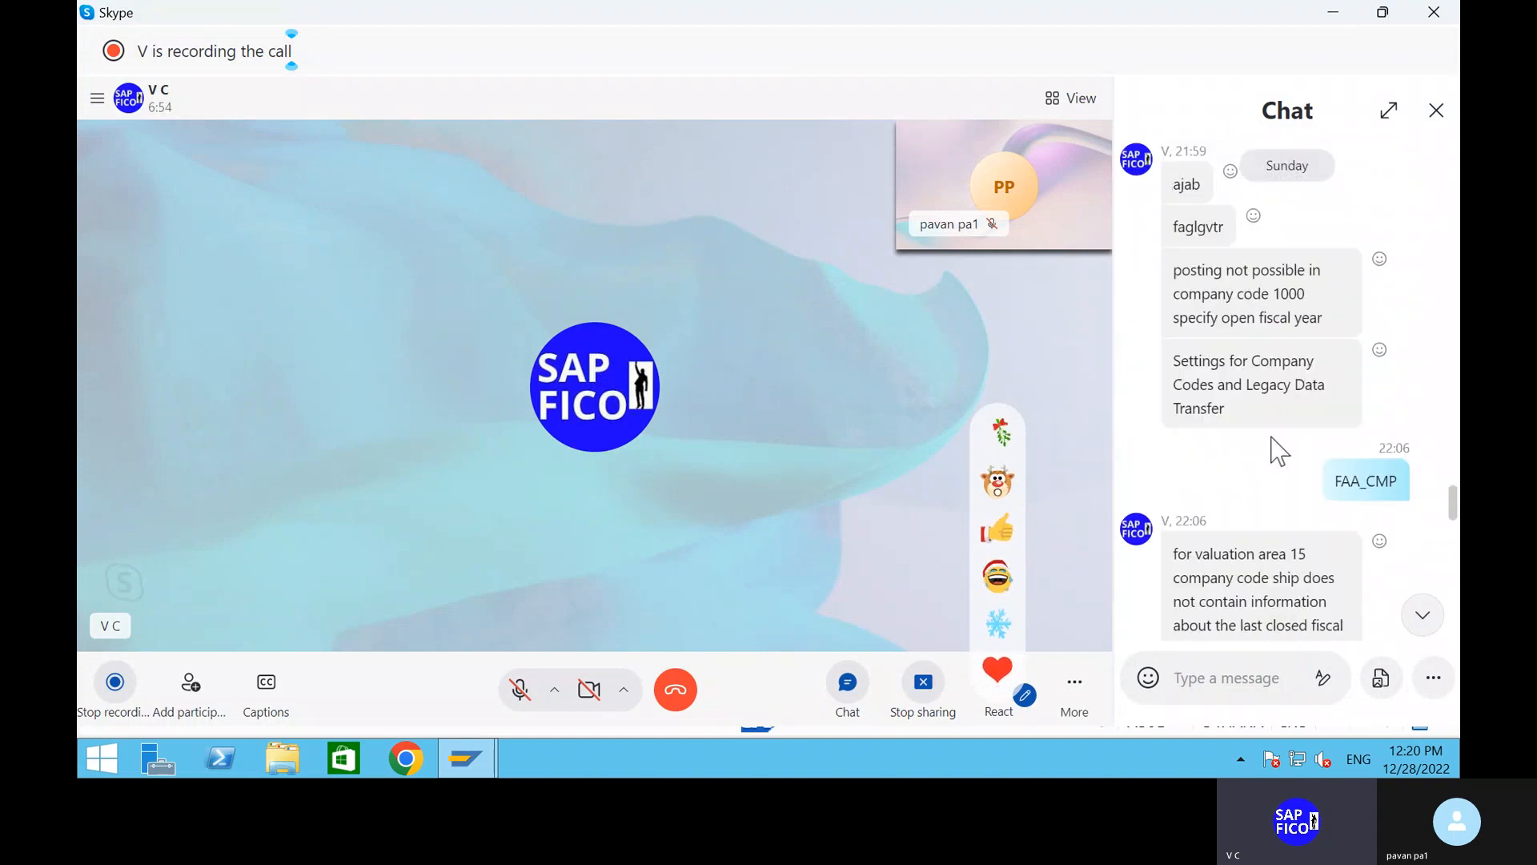
{"action": "scroll", "coordinate": [1252, 490], "scroll_direction": "down", "scroll_amount": 2}
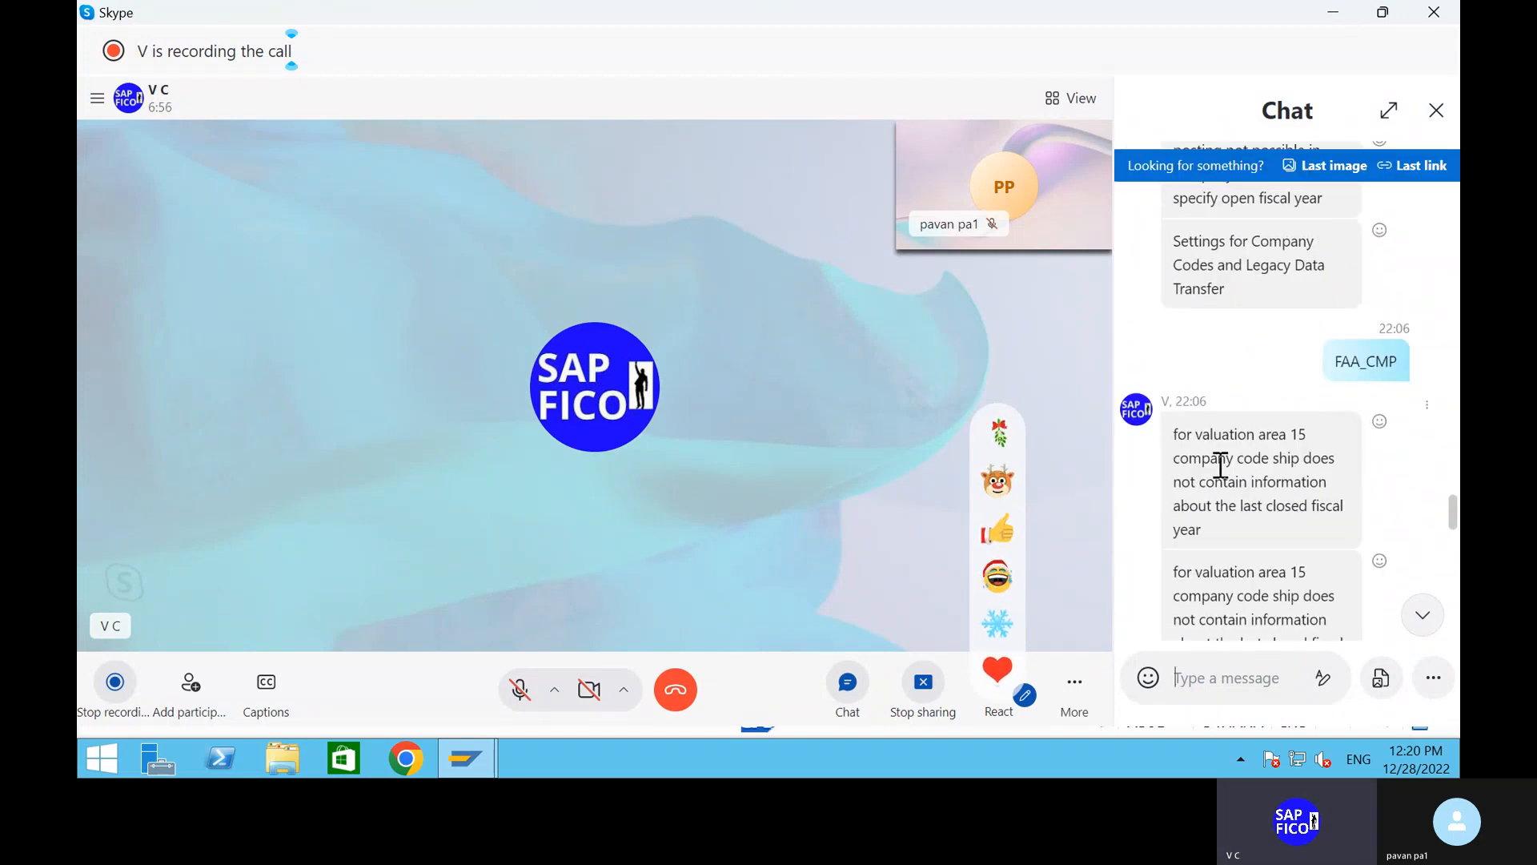
{"action": "double_click", "coordinate": [1221, 464]}
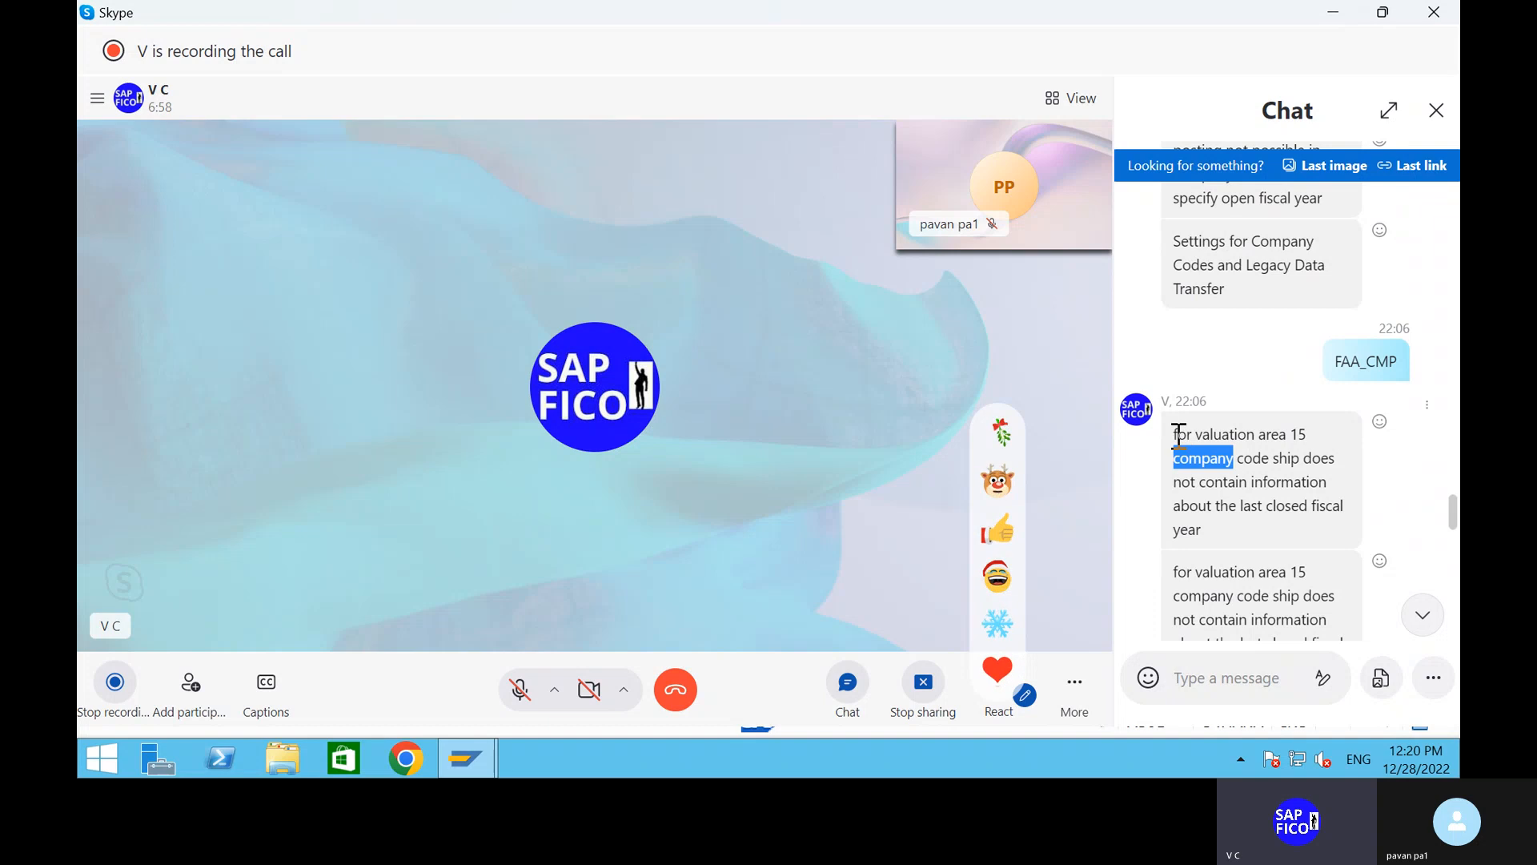
{"action": "left_click_drag", "start_coordinate": [1178, 435], "coordinate": [1289, 528]}
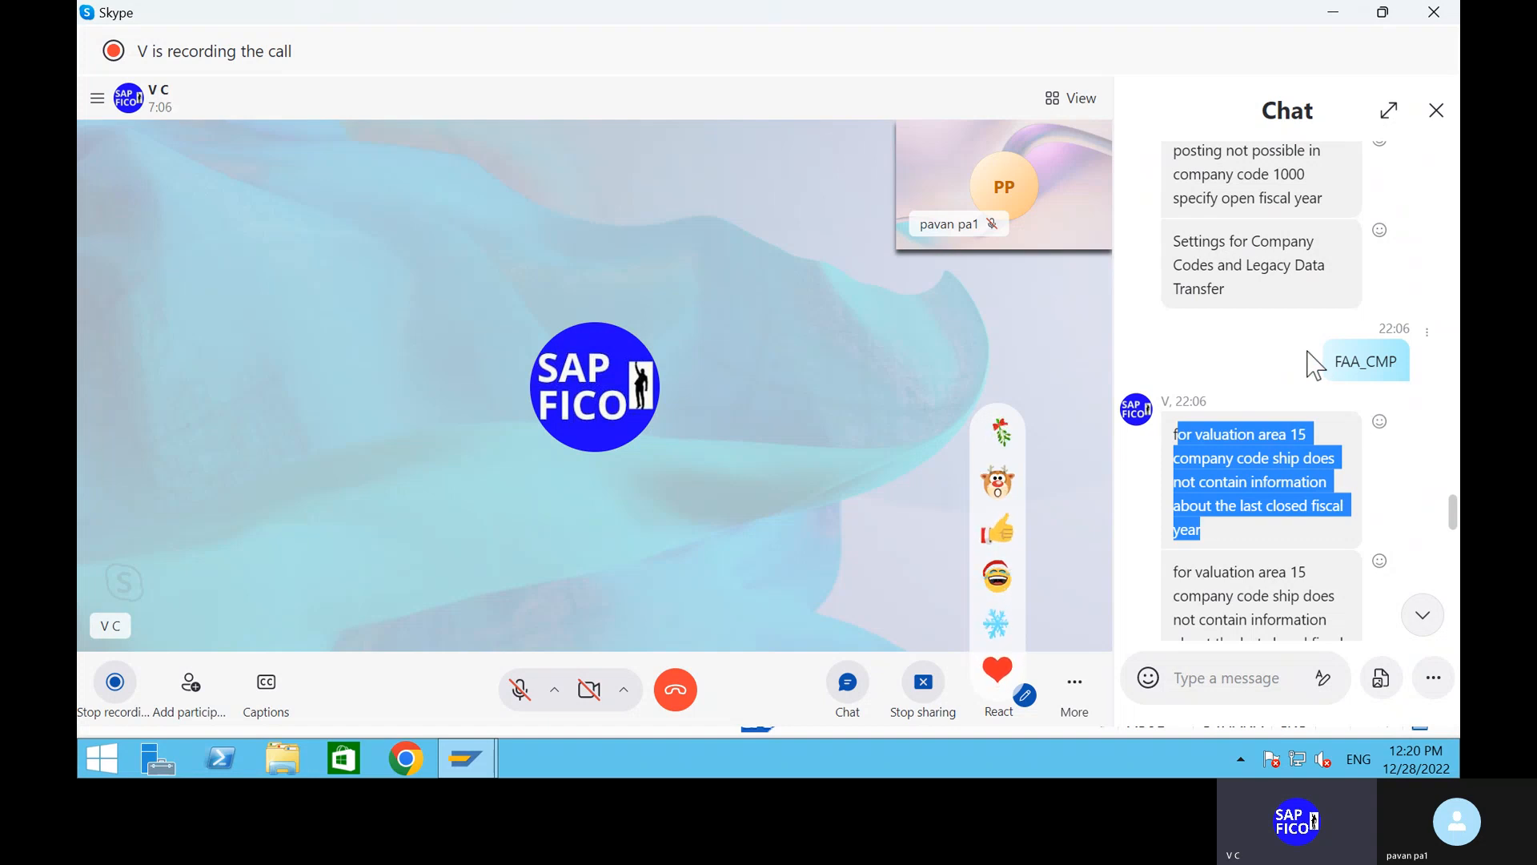
Step: Find the error screenshot shared in the chat and read its diagnosis and procedure on the incomplete last fiscal year
{"action": "scroll", "coordinate": [1315, 365], "scroll_direction": "up", "scroll_amount": 20}
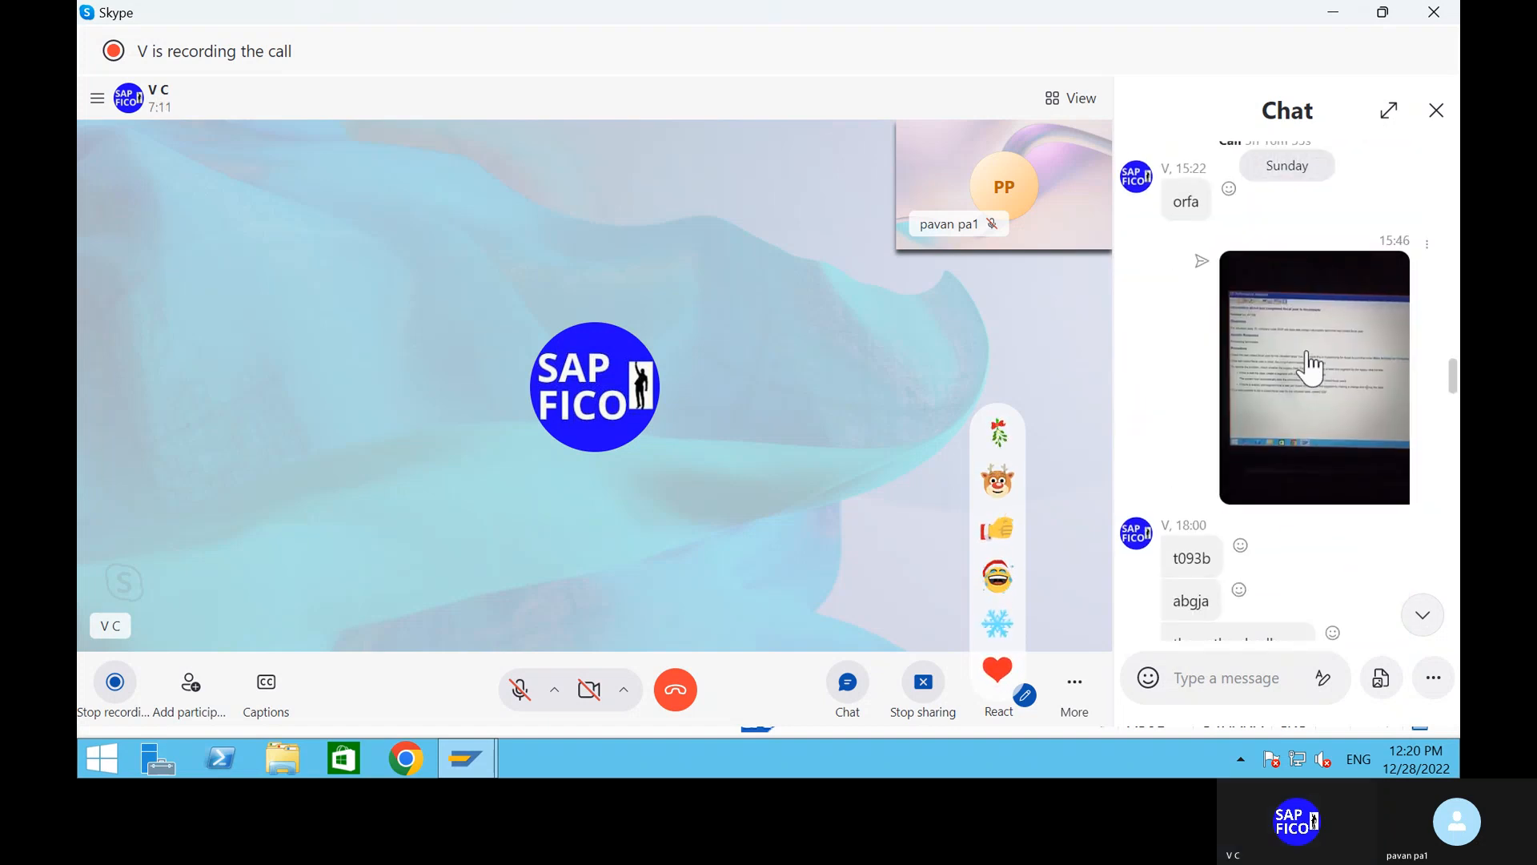
{"action": "left_click", "coordinate": [1310, 366]}
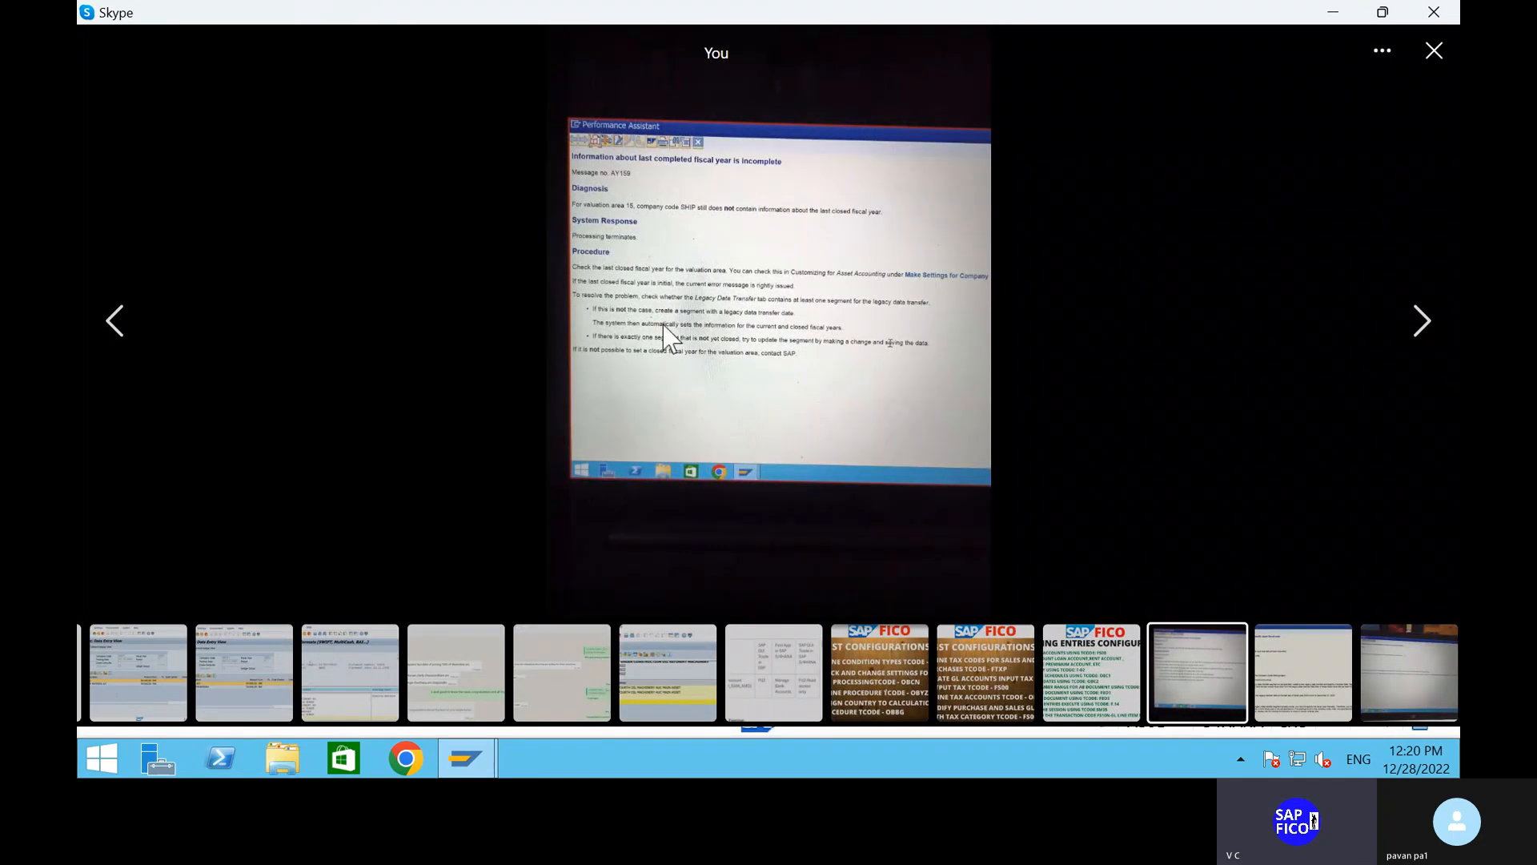
{"action": "scroll", "coordinate": [648, 212], "scroll_direction": "up", "scroll_amount": 3}
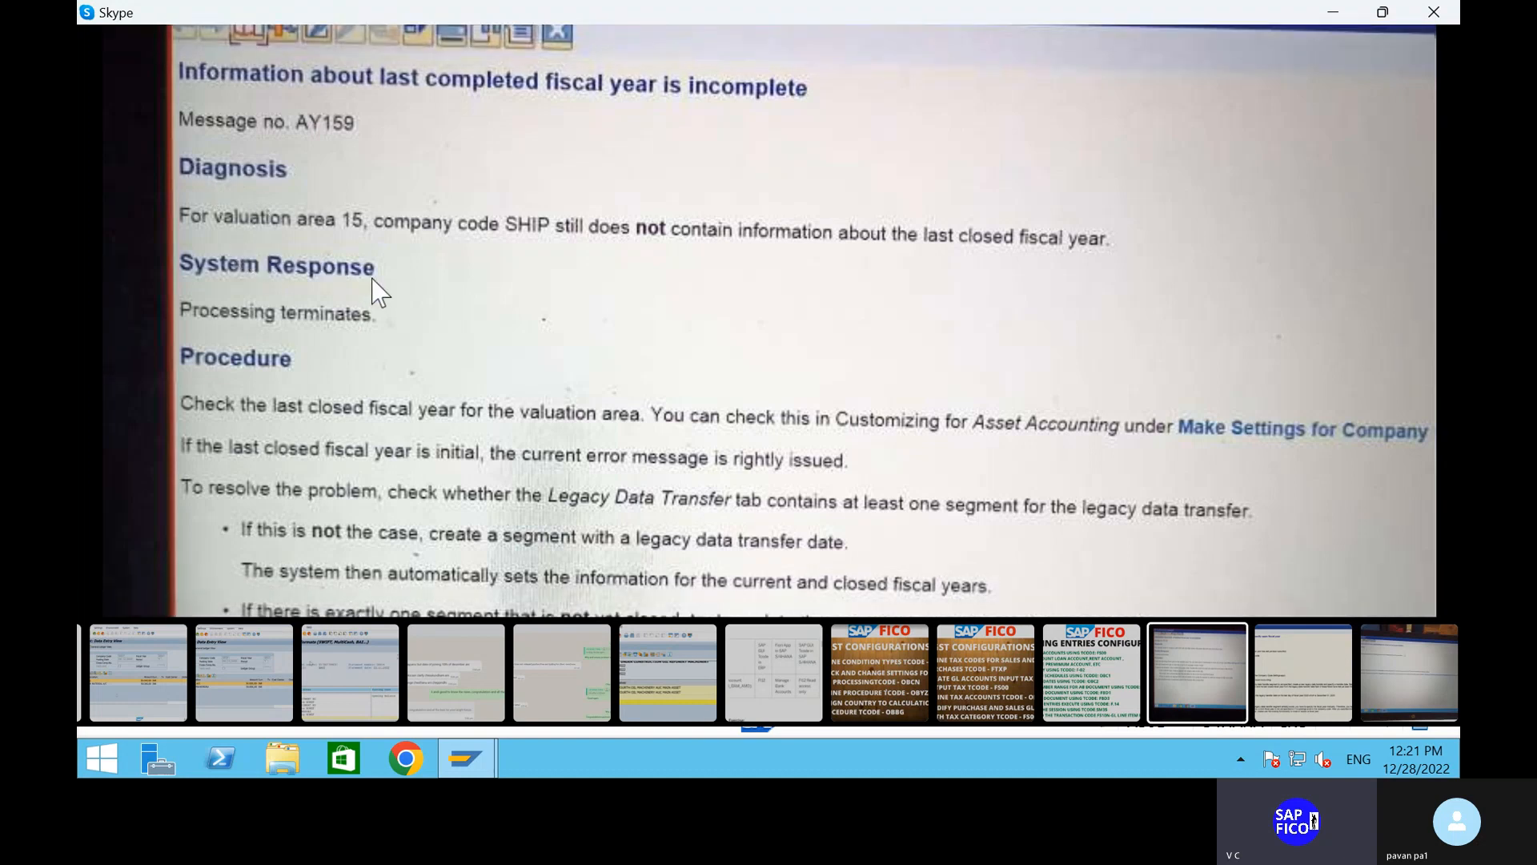
{"action": "scroll", "coordinate": [372, 279], "scroll_direction": "down", "scroll_amount": 5}
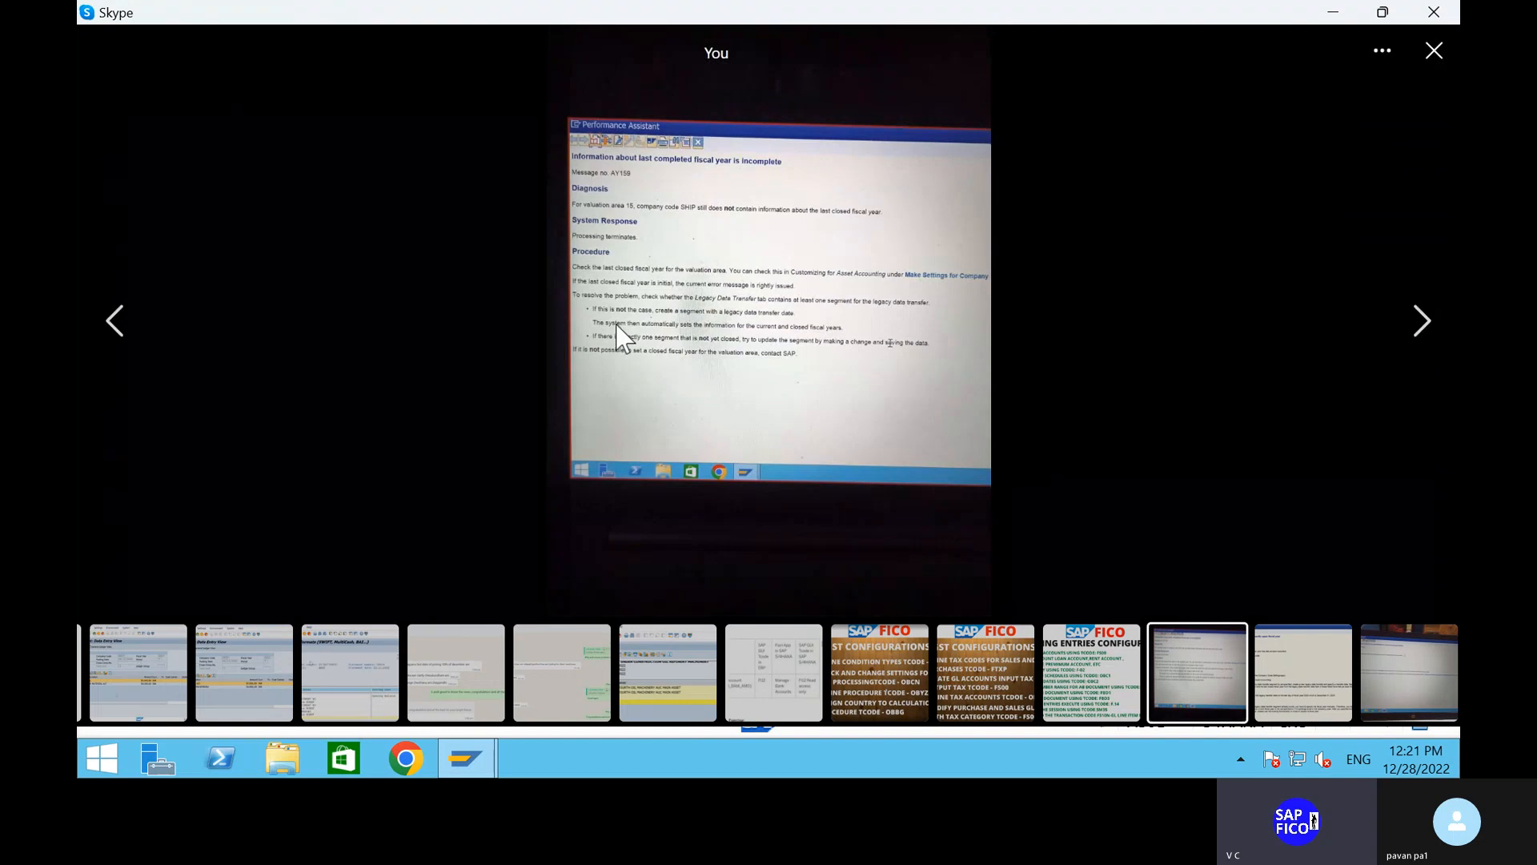
{"action": "scroll", "coordinate": [638, 312], "scroll_direction": "up", "scroll_amount": 5}
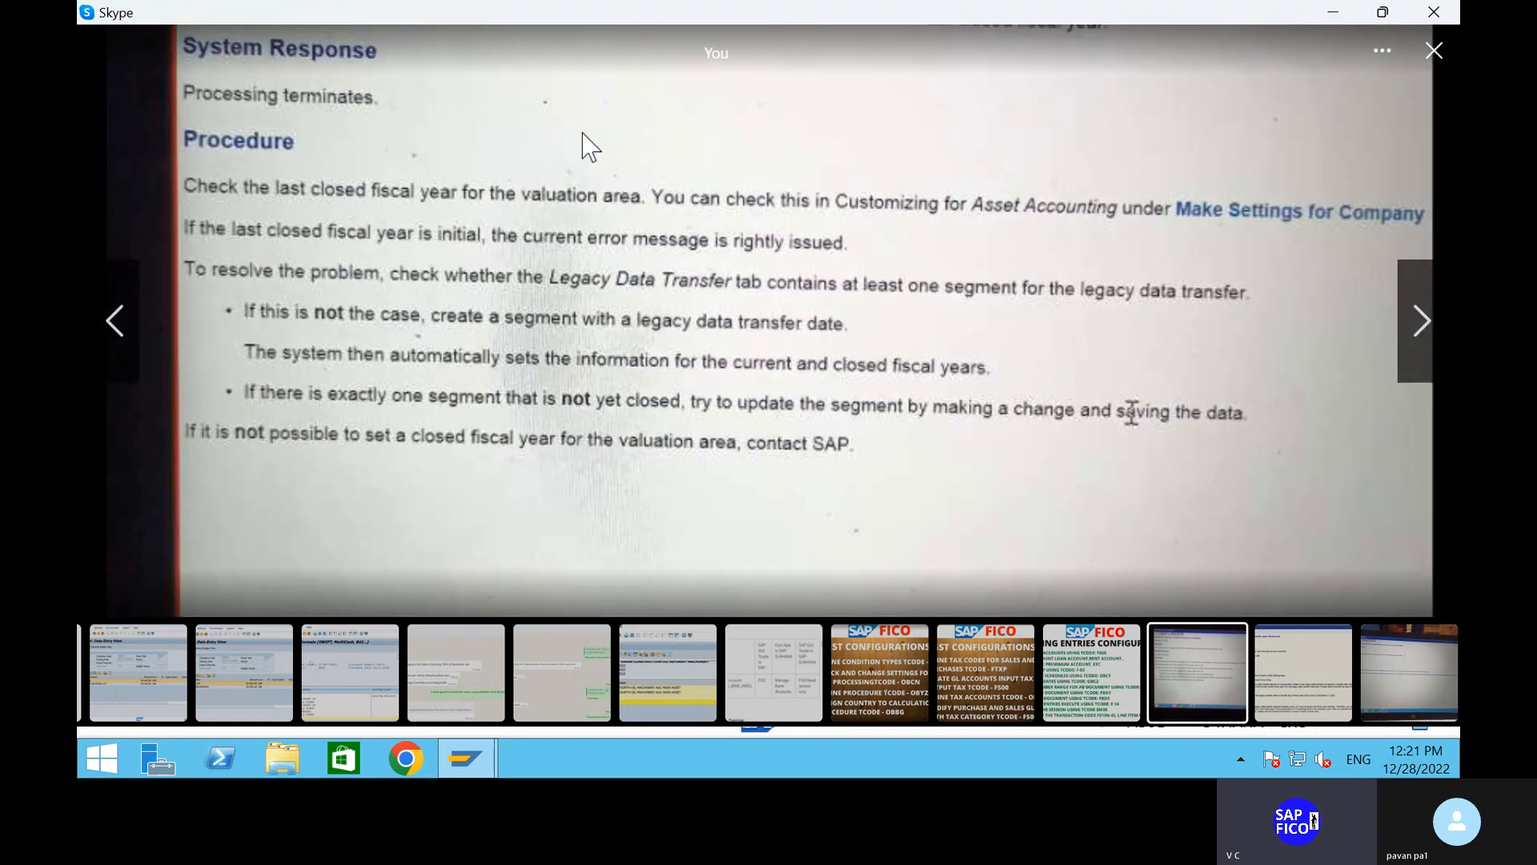
{"action": "scroll", "coordinate": [583, 134], "scroll_direction": "down", "scroll_amount": 5}
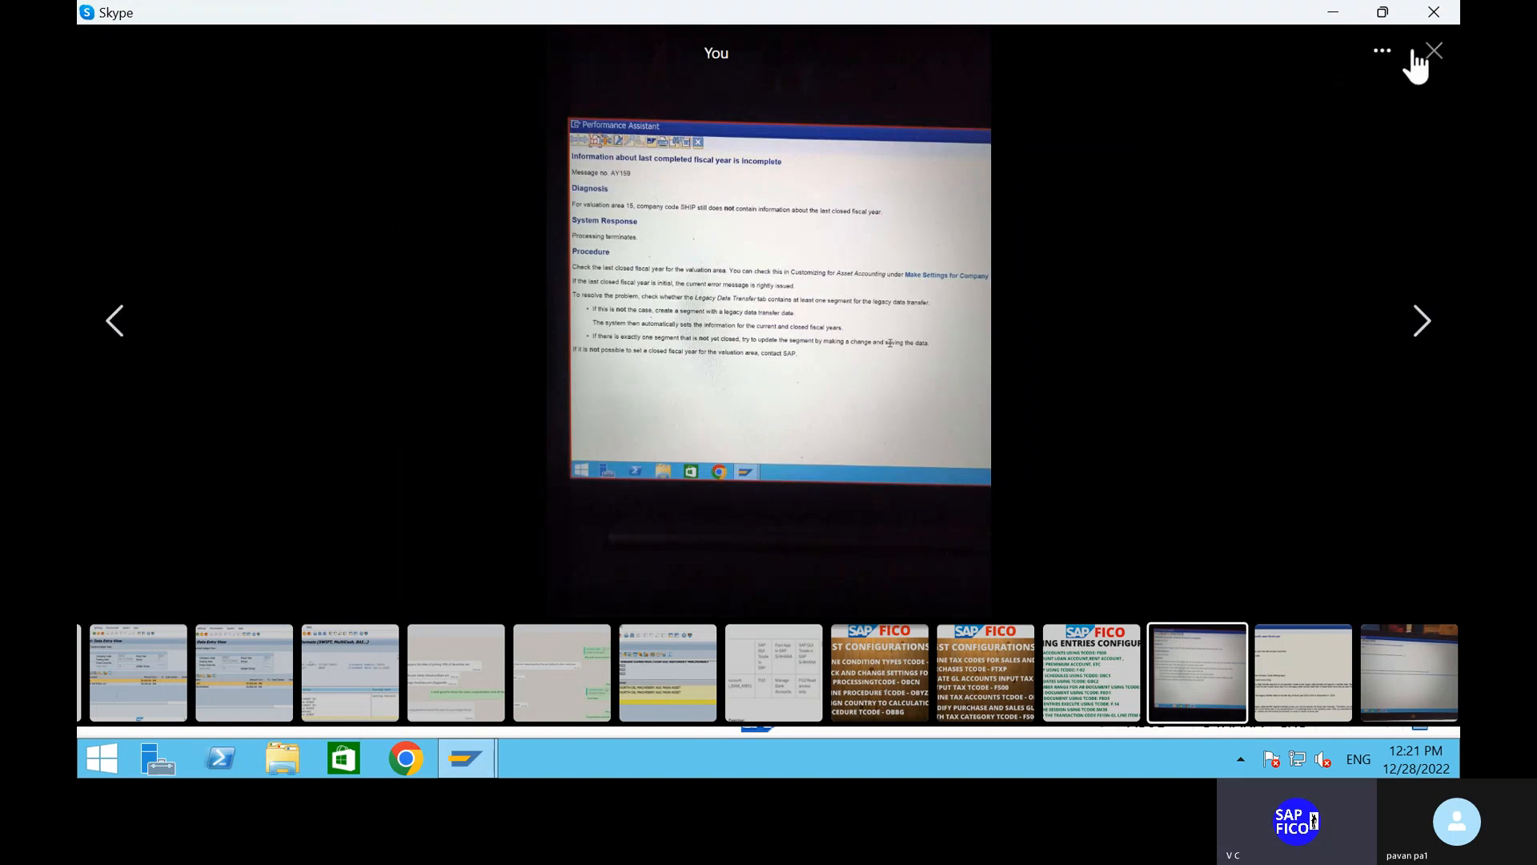
{"action": "left_click", "coordinate": [1418, 51]}
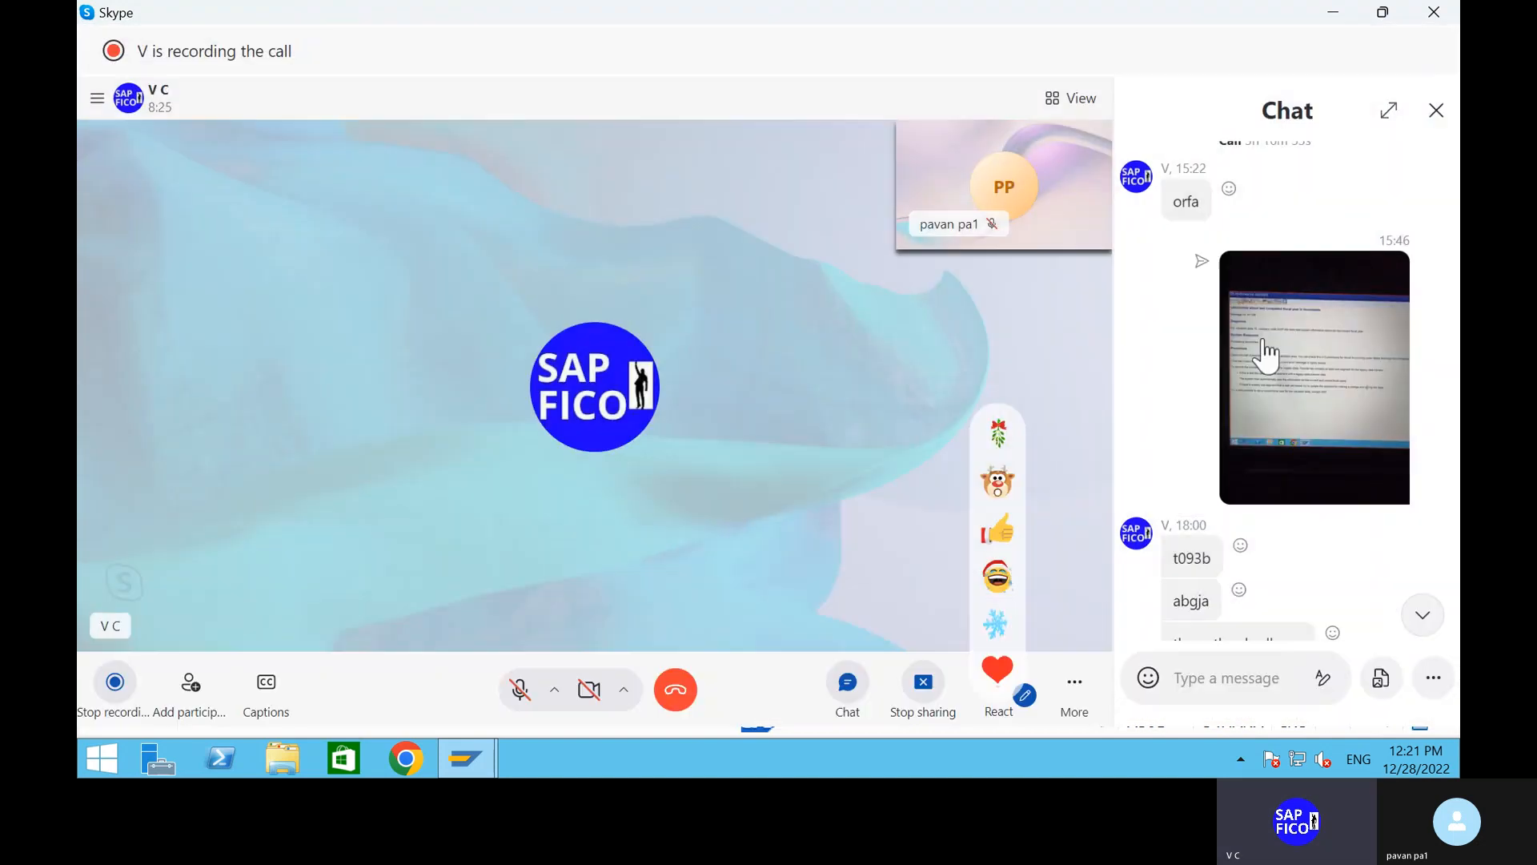
Step: Switch back to SAP, open a new session and start the company code settings application with transaction FAA_CMP
{"action": "left_click", "coordinate": [833, 733]}
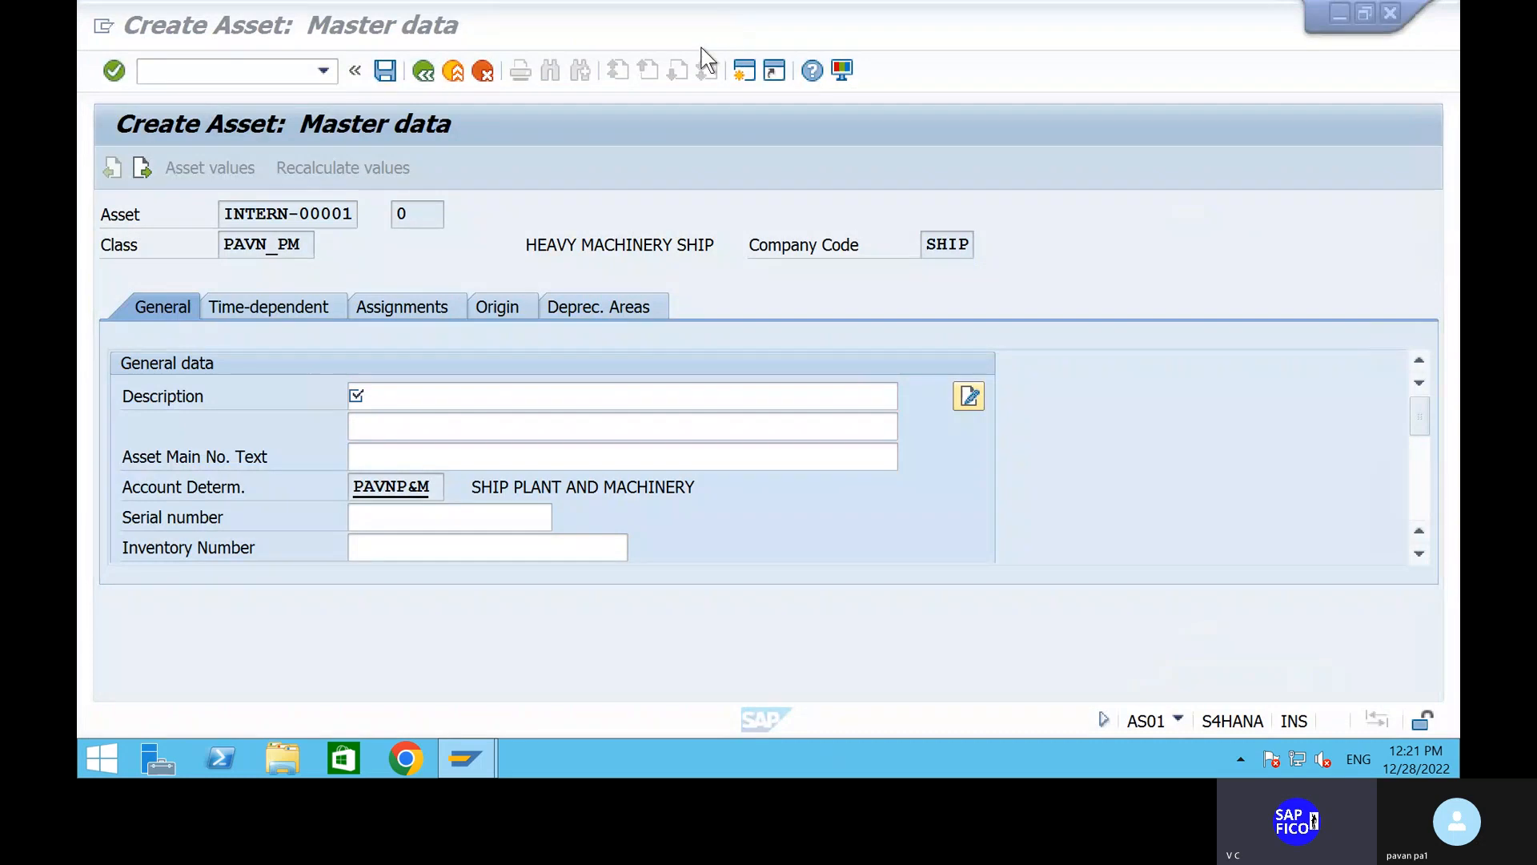
{"action": "left_click", "coordinate": [744, 71]}
{"action": "type", "text": "fa"}
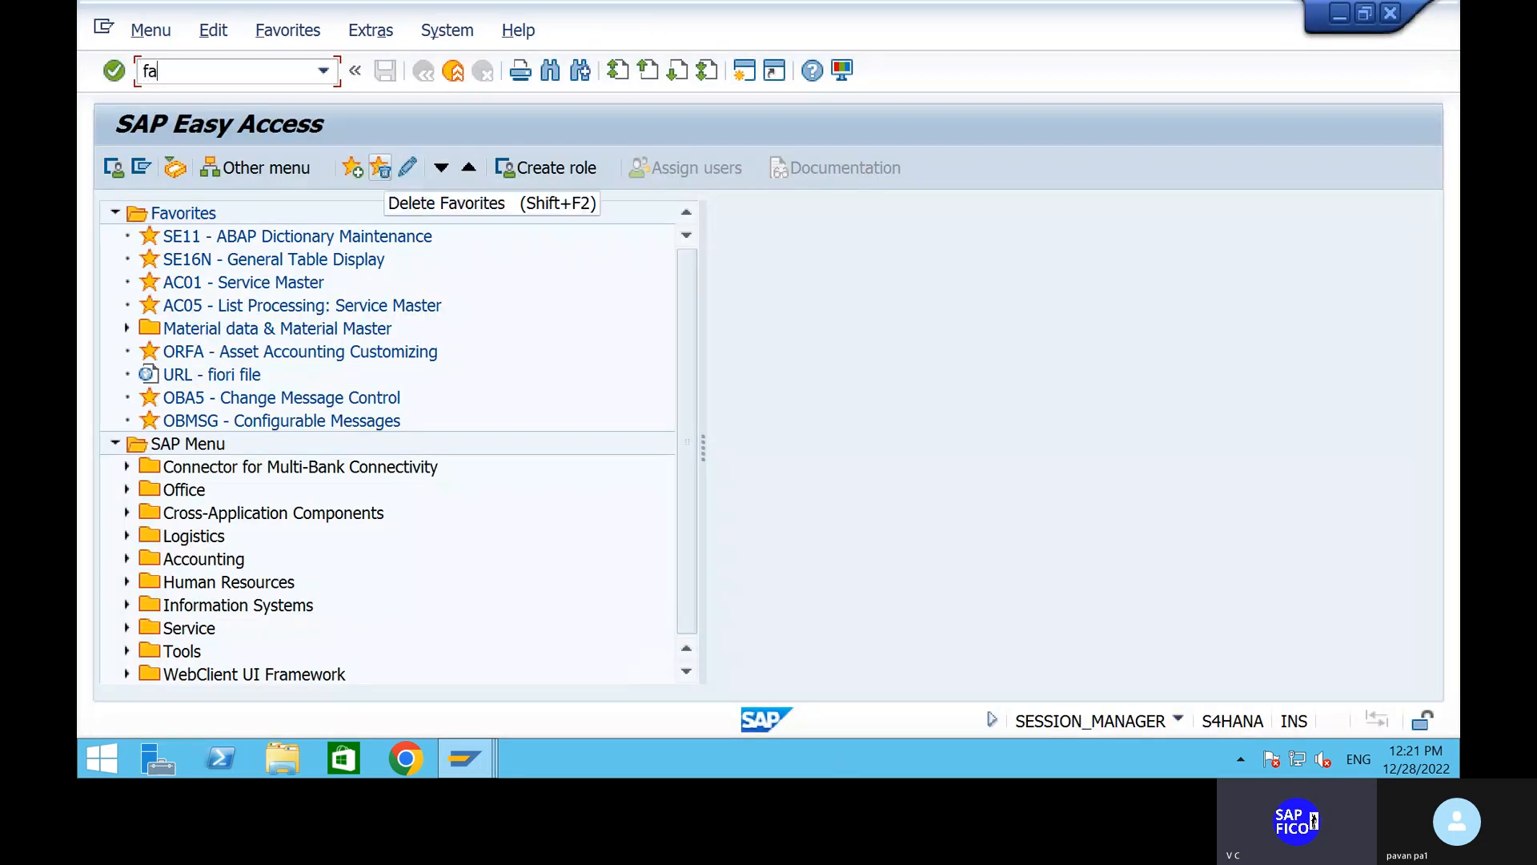
{"action": "type", "text": "a_cmp"}
{"action": "key", "text": "Return"}
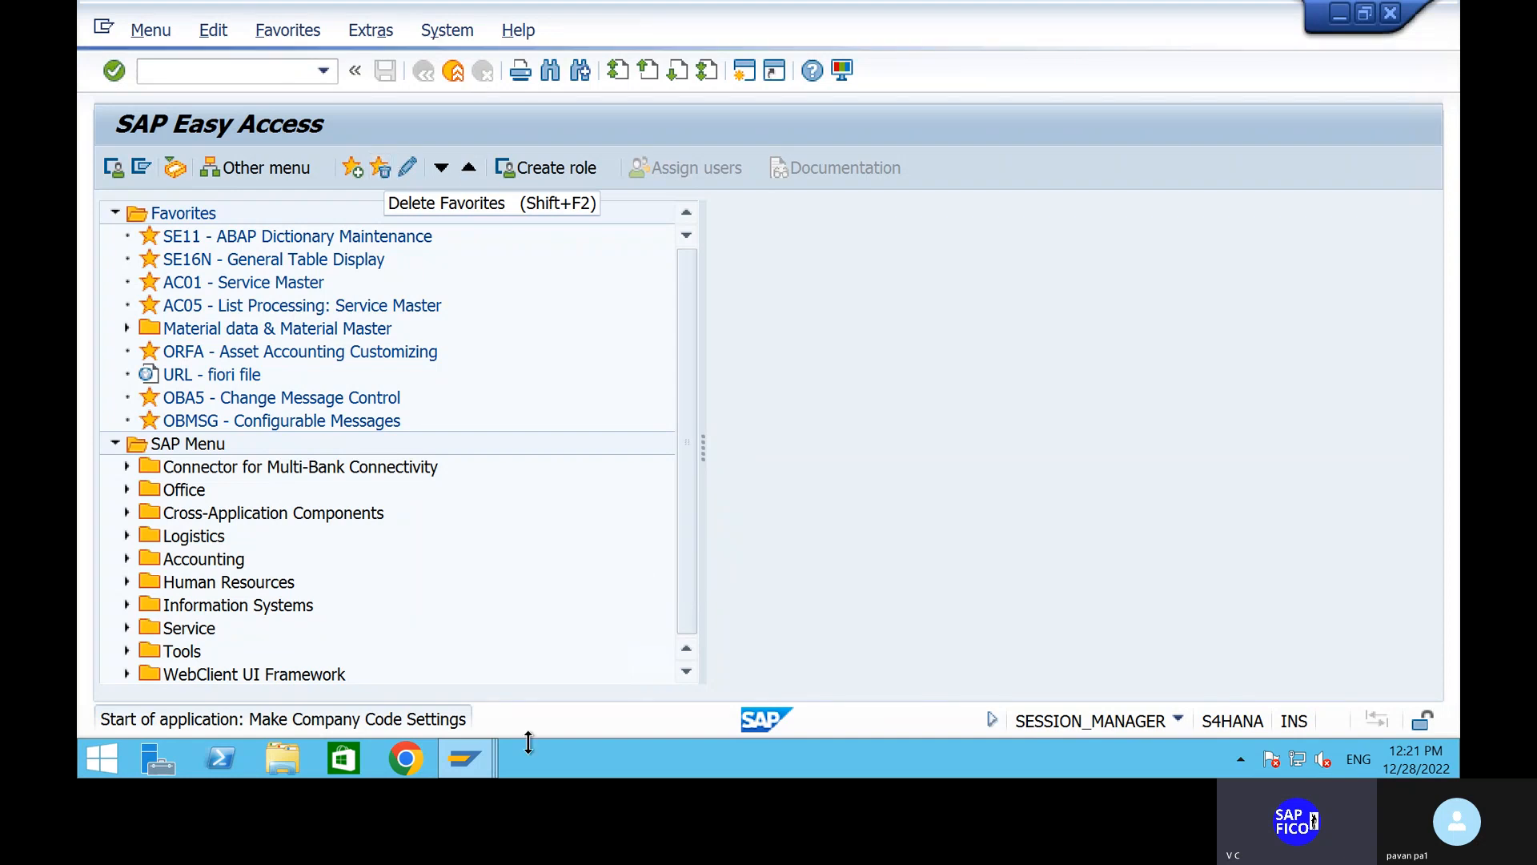
Step: Return to the Create Asset master data window and enter the description PRODUCTION ASSET - SHIP
{"action": "left_click", "coordinate": [475, 754]}
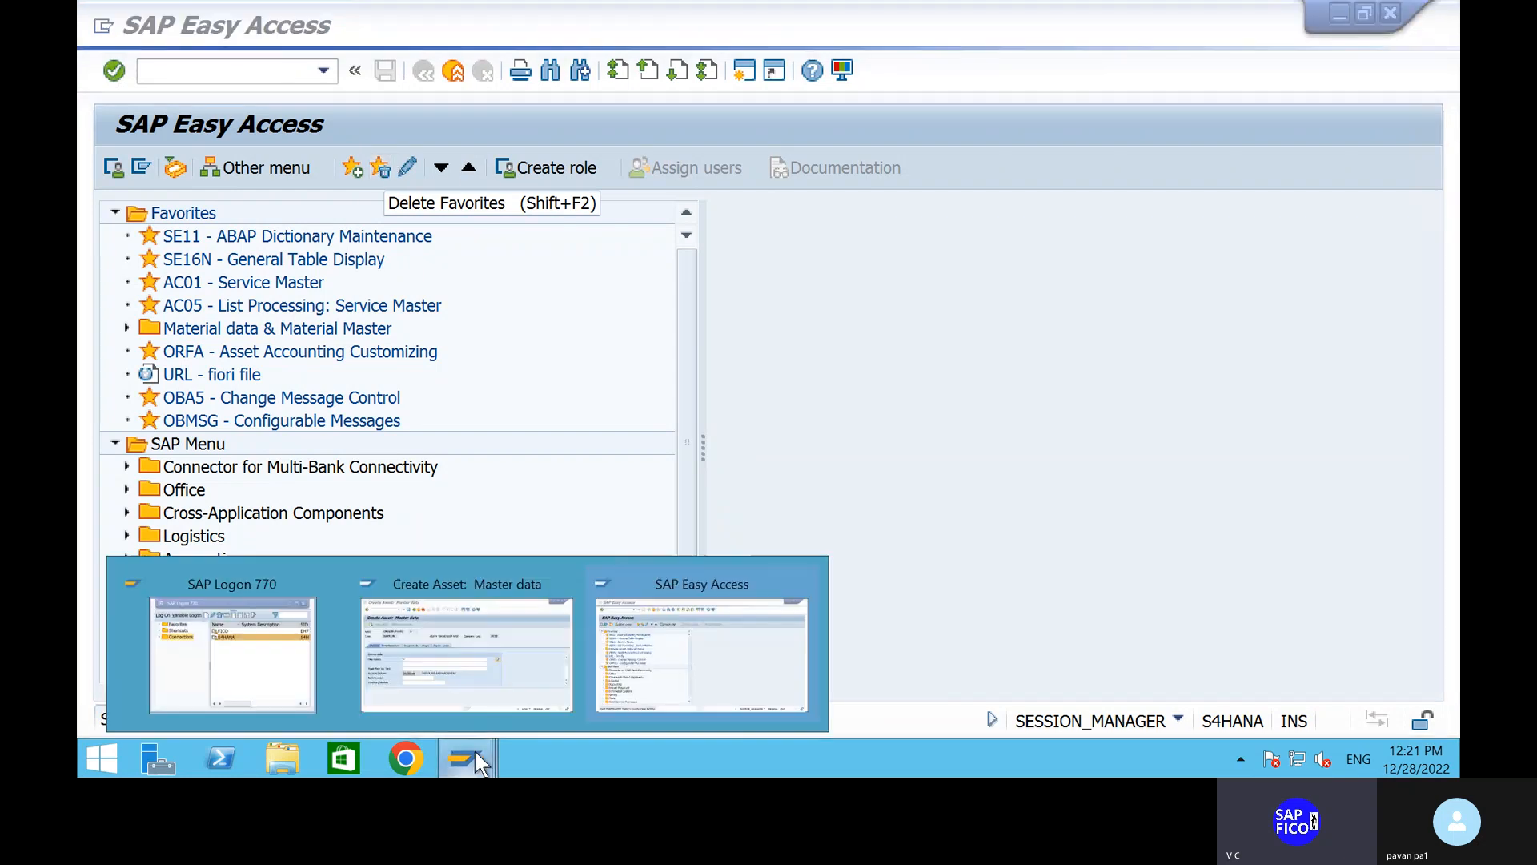
{"action": "left_click", "coordinate": [498, 676]}
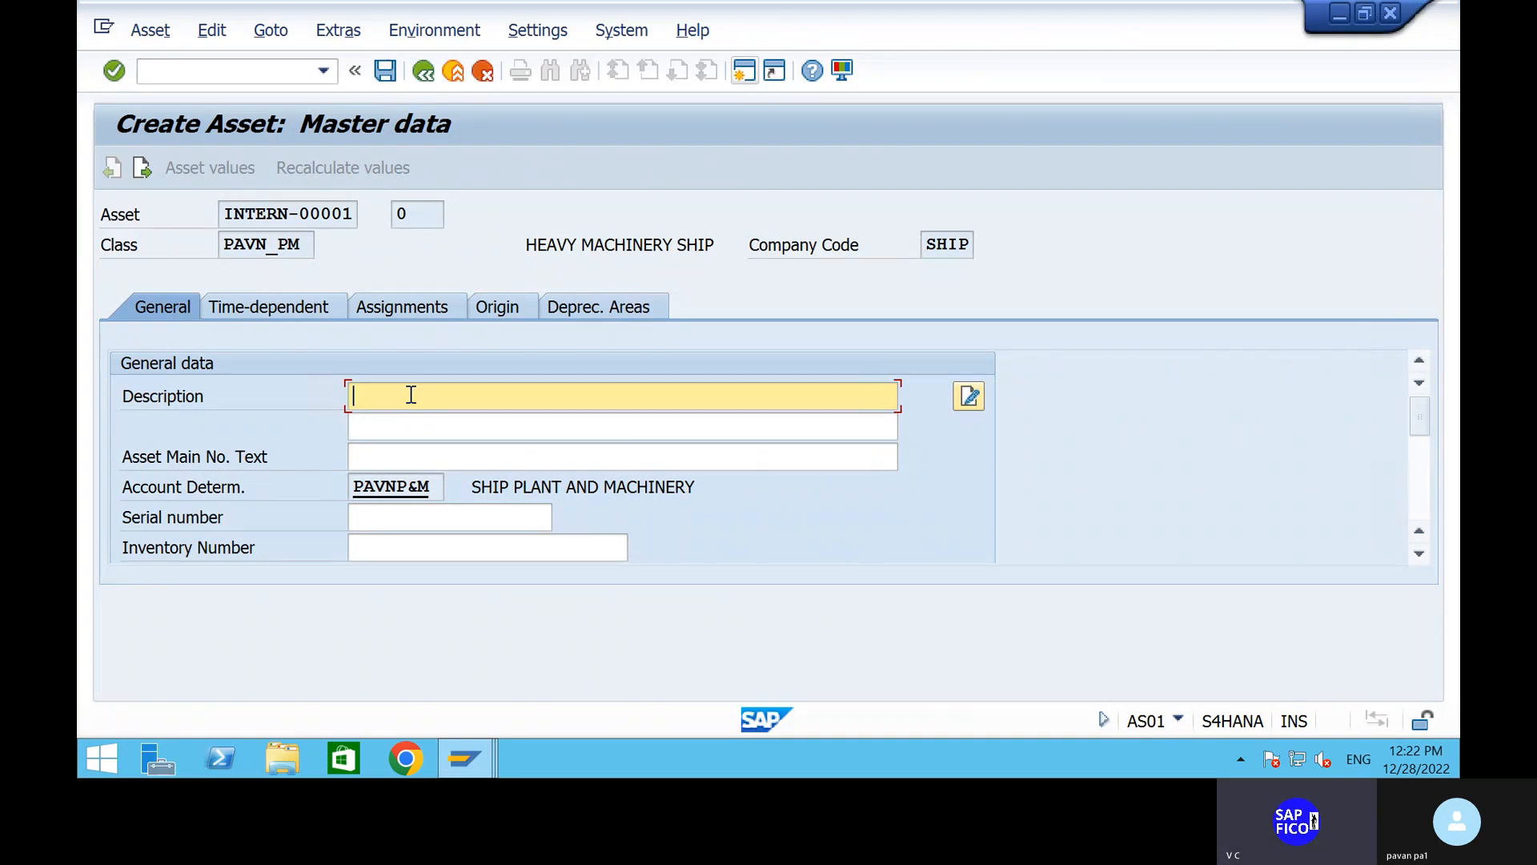
{"action": "type", "text": "ASSET"}
{"action": "key", "text": "BackSpace"}
{"action": "key", "text": "BackSpace"}
{"action": "key", "text": "BackSpace"}
{"action": "key", "text": "BackSpace"}
{"action": "key", "text": "BackSpace"}
{"action": "key", "text": "BackSpace"}
{"action": "type", "text": "PRODUCTION ASSET - SHIP"}
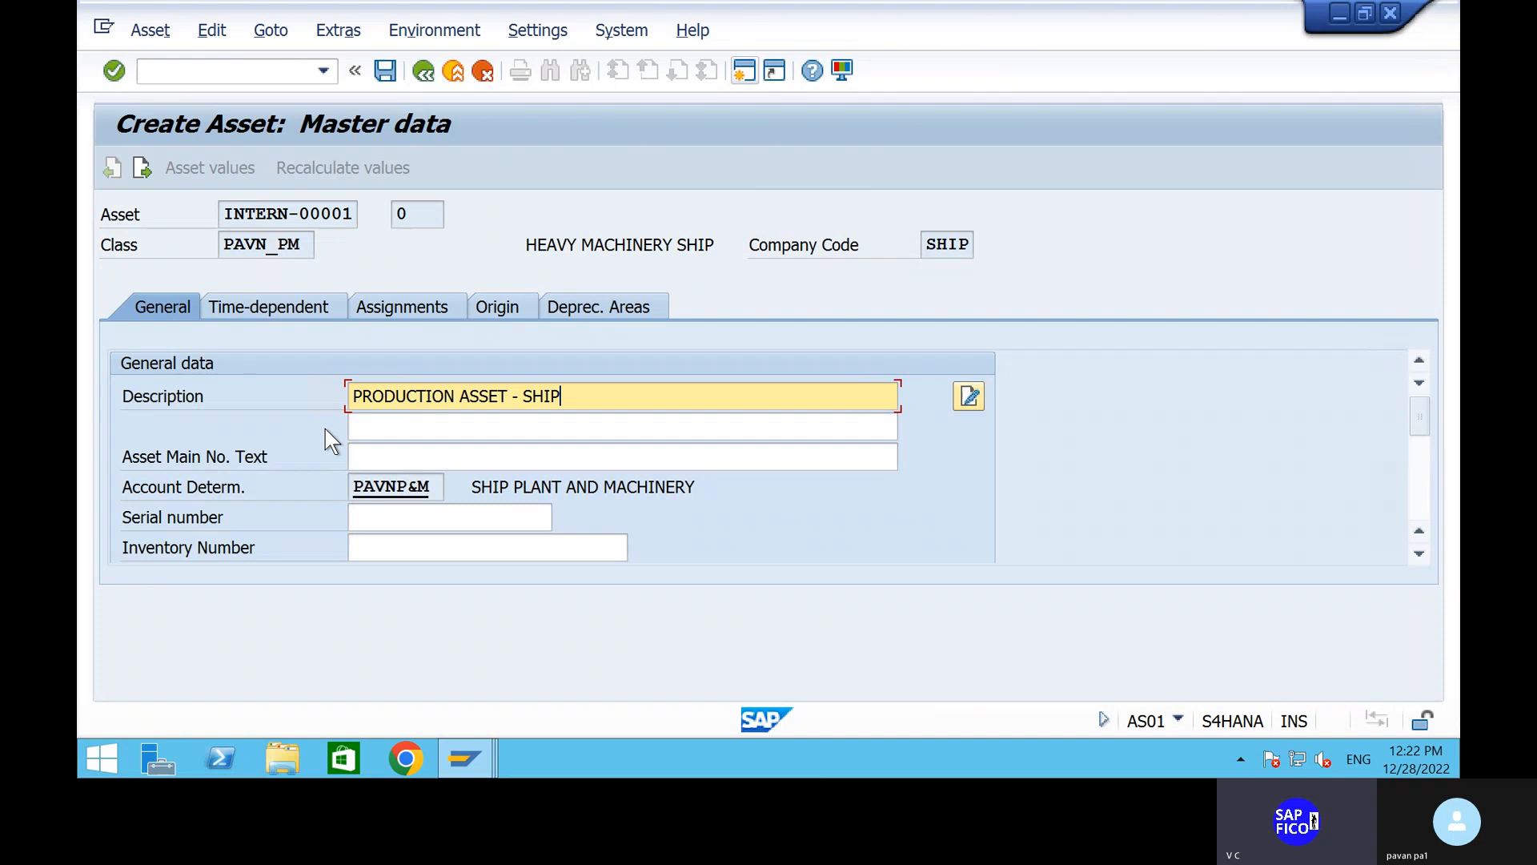
Step: Add BOAT to the start of the description so it reads BOAT PRODUCTION ASSET - SHIP
{"action": "scroll", "coordinate": [325, 429], "scroll_direction": "down", "scroll_amount": 10}
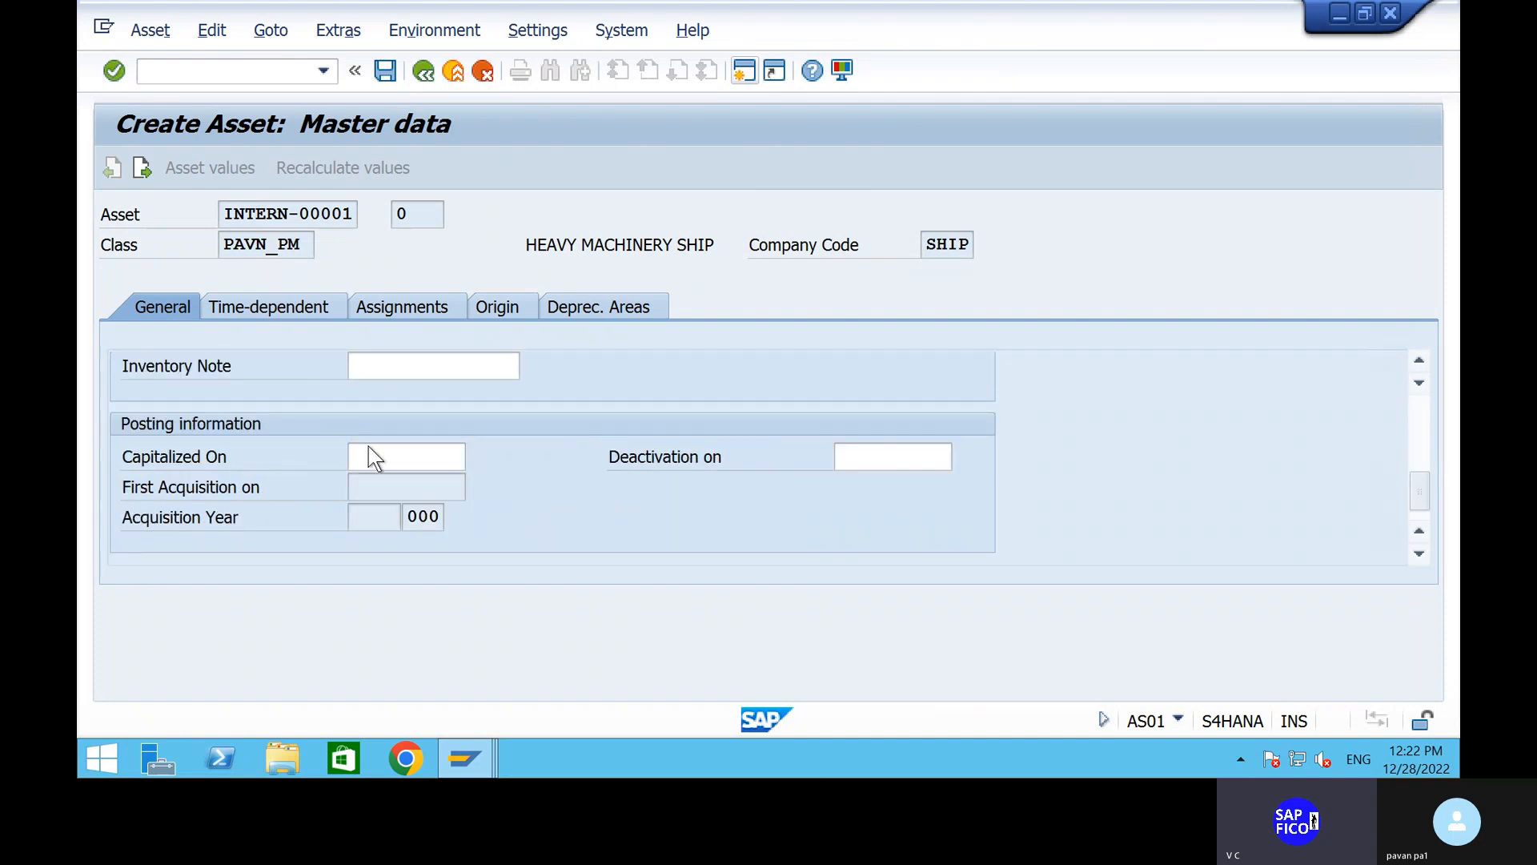
{"action": "scroll", "coordinate": [330, 426], "scroll_direction": "up", "scroll_amount": 5}
{"action": "scroll", "coordinate": [330, 426], "scroll_direction": "up", "scroll_amount": 5}
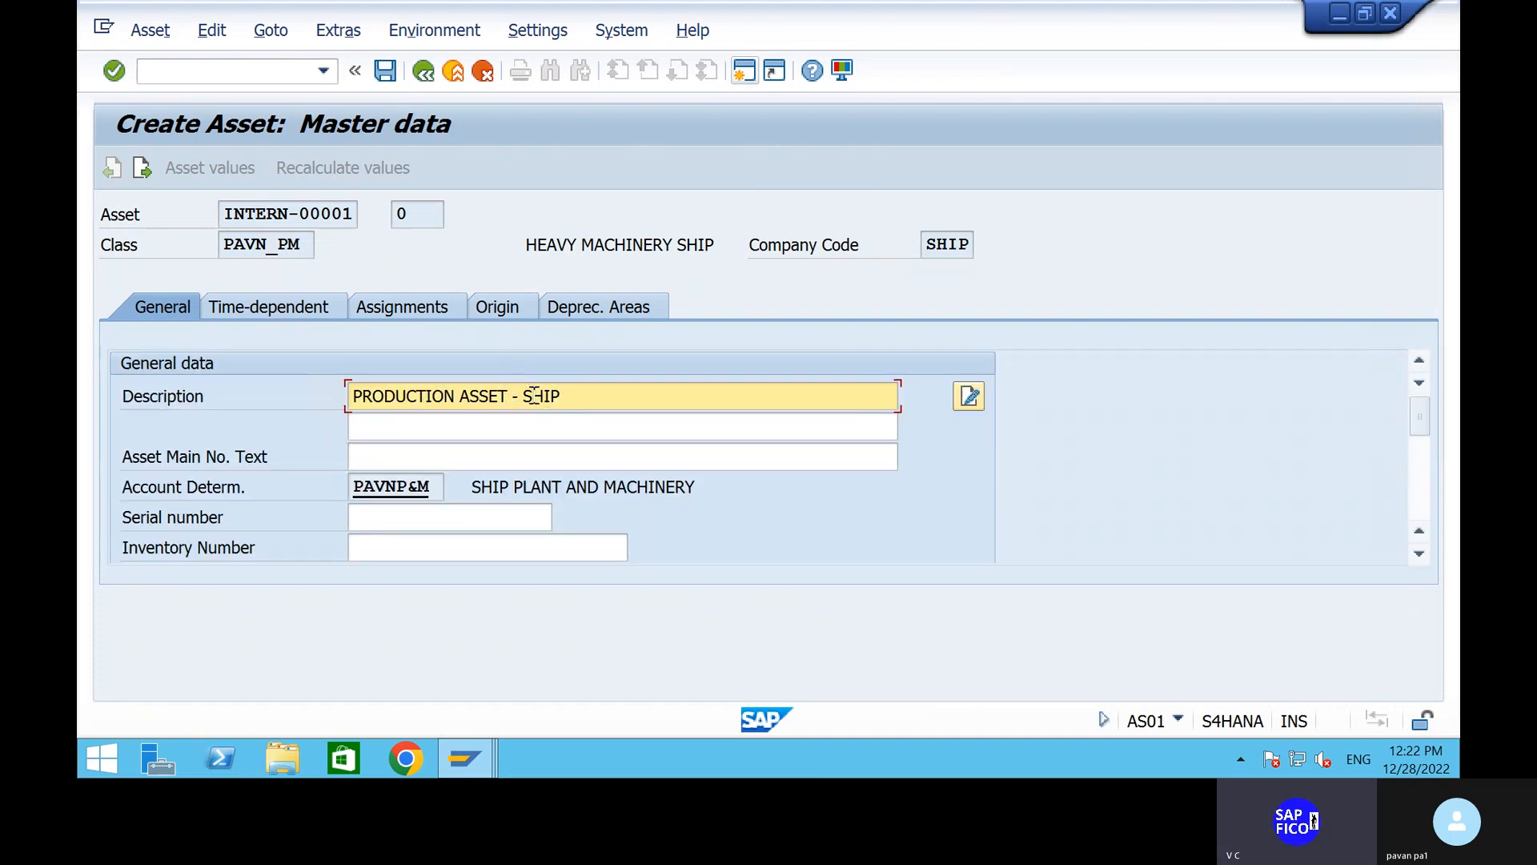
{"action": "left_click", "coordinate": [354, 398]}
{"action": "type", "text": "BOAT"}
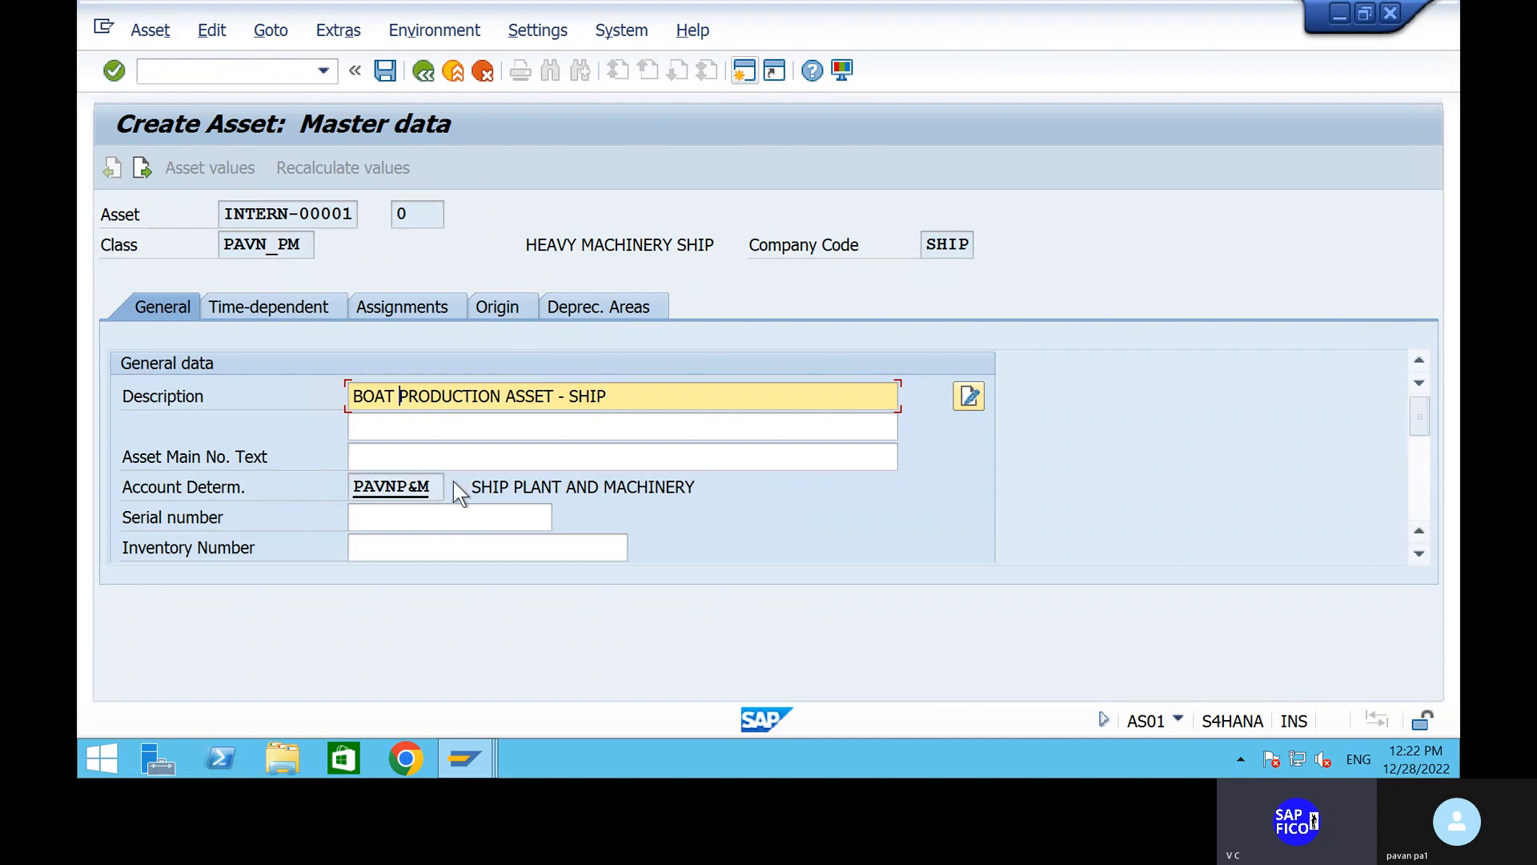
Step: Set the asset's Capitalized On date in the posting information to 01.12.2022
{"action": "scroll", "coordinate": [453, 482], "scroll_direction": "down", "scroll_amount": 1}
{"action": "scroll", "coordinate": [454, 482], "scroll_direction": "down", "scroll_amount": 3}
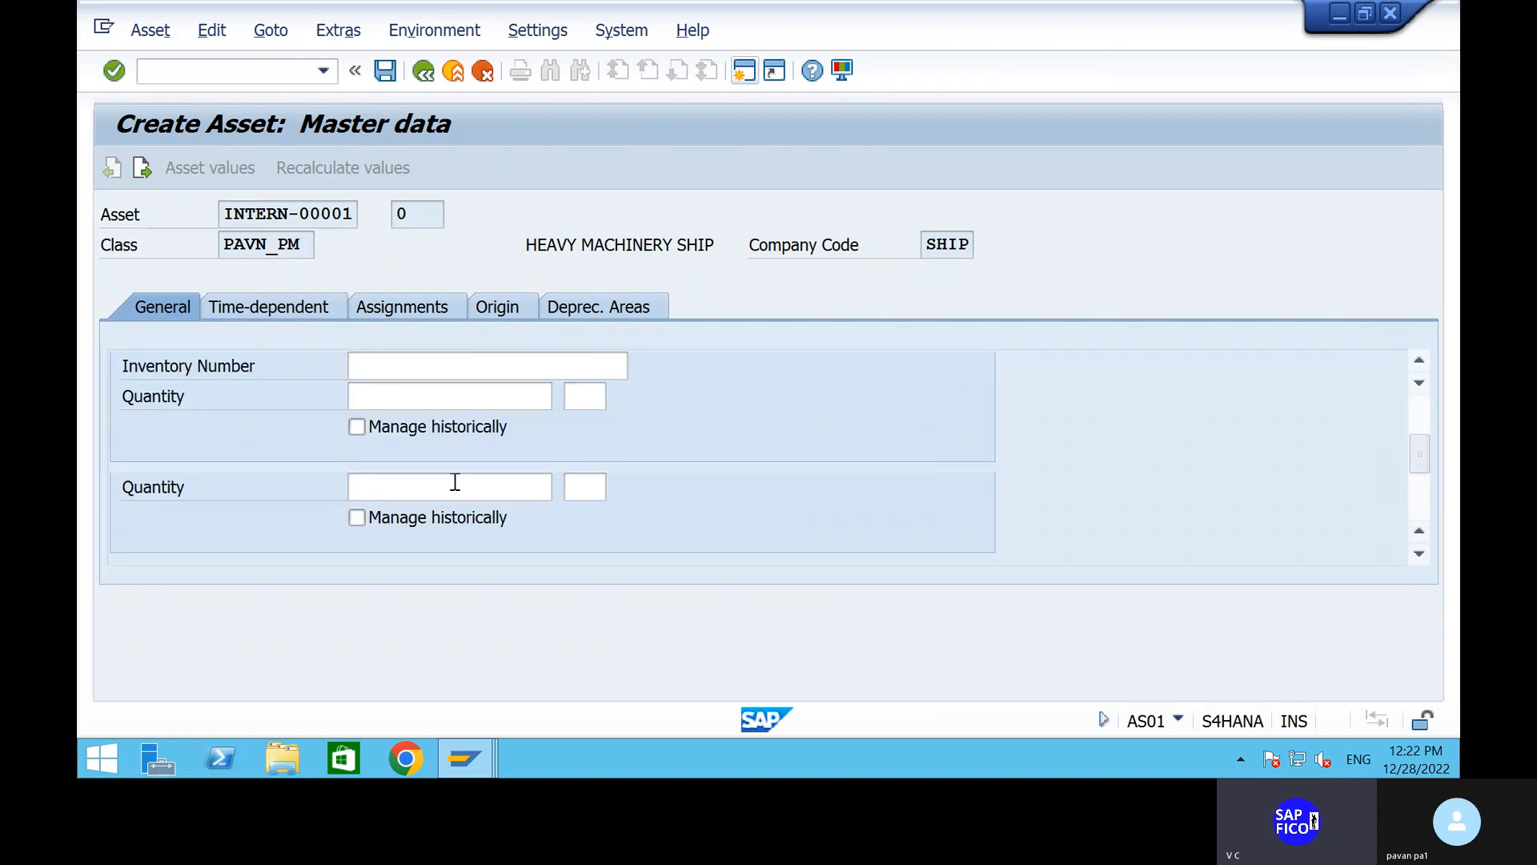
{"action": "scroll", "coordinate": [453, 482], "scroll_direction": "up", "scroll_amount": 5}
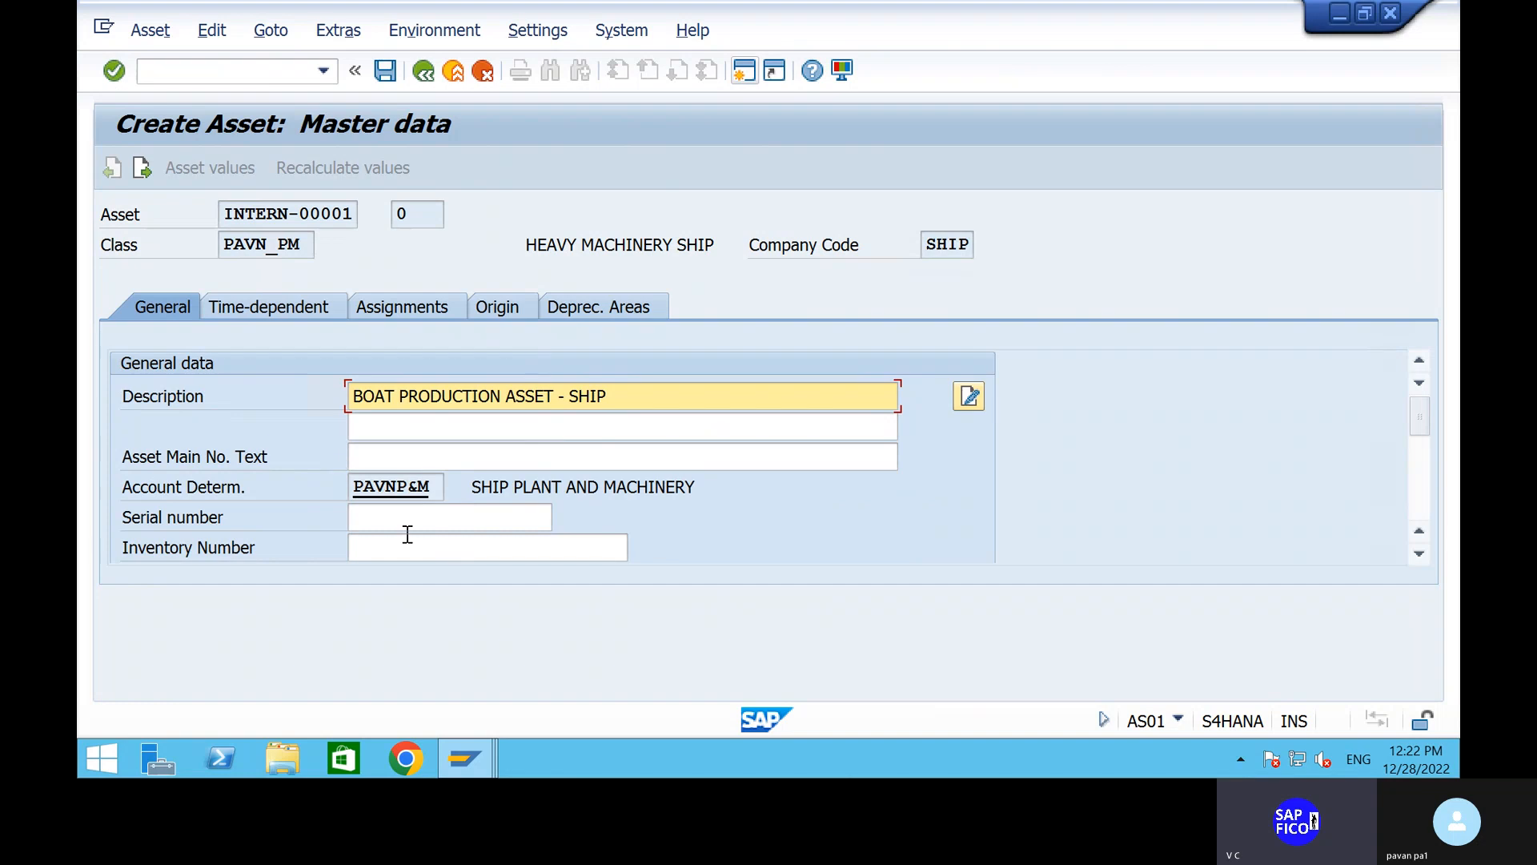
{"action": "scroll", "coordinate": [405, 532], "scroll_direction": "down", "scroll_amount": 4}
{"action": "left_click", "coordinate": [417, 434]}
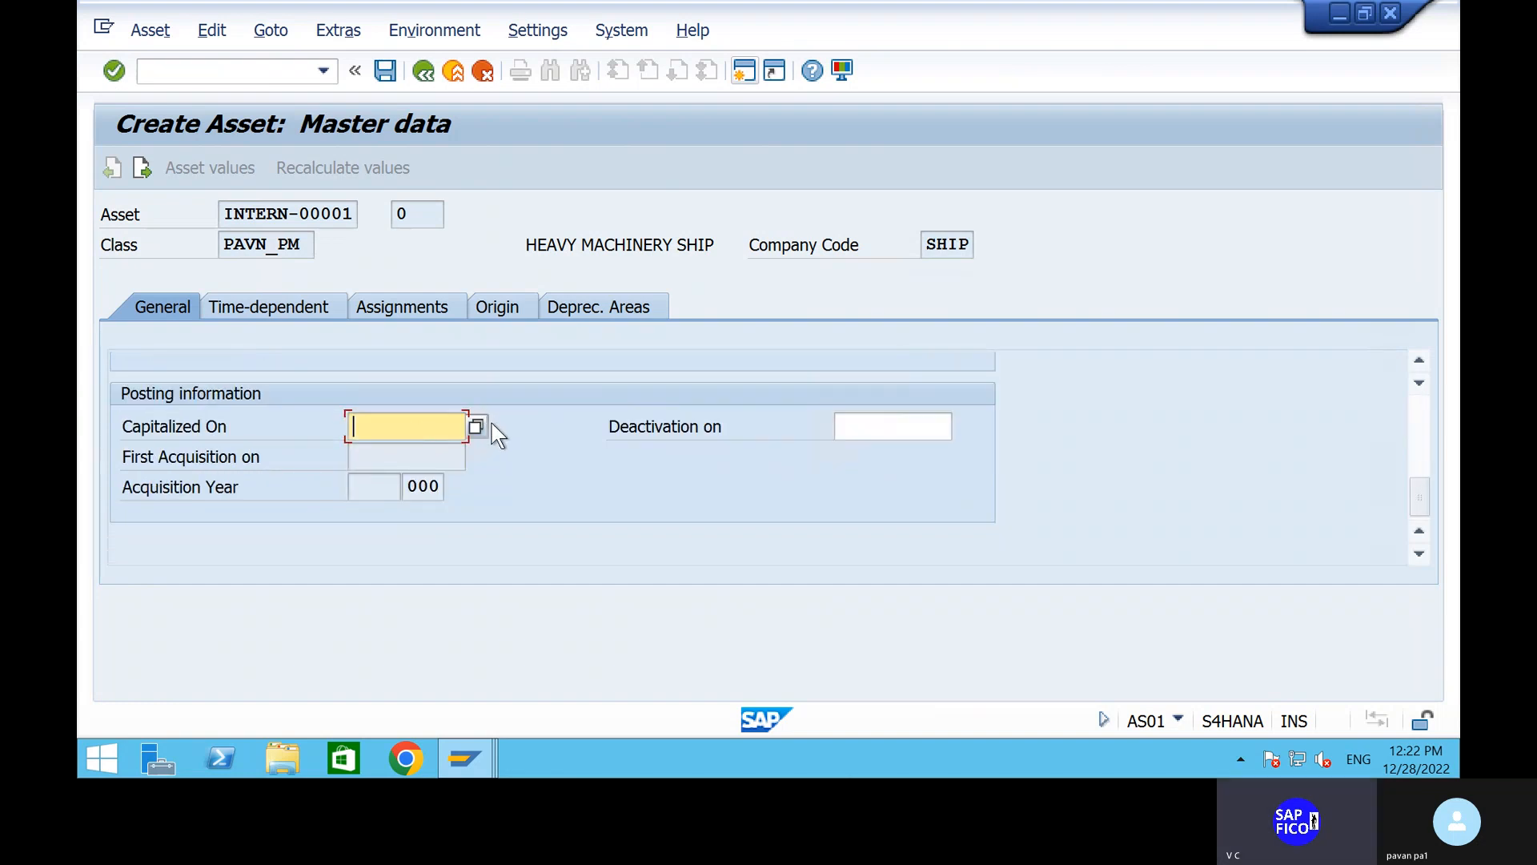
{"action": "type", "text": "0"}
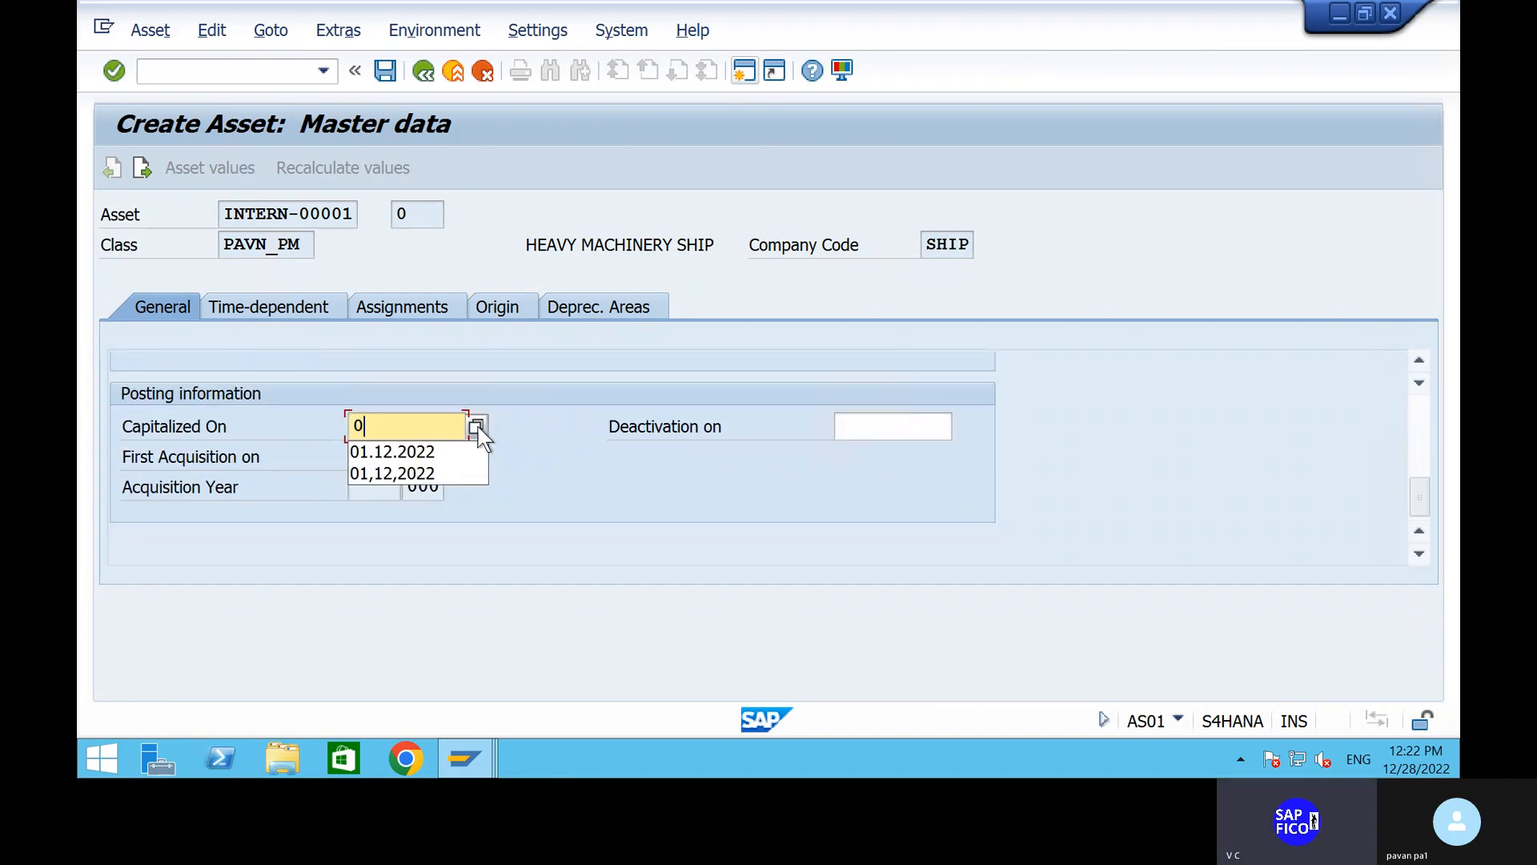
{"action": "left_click", "coordinate": [444, 451]}
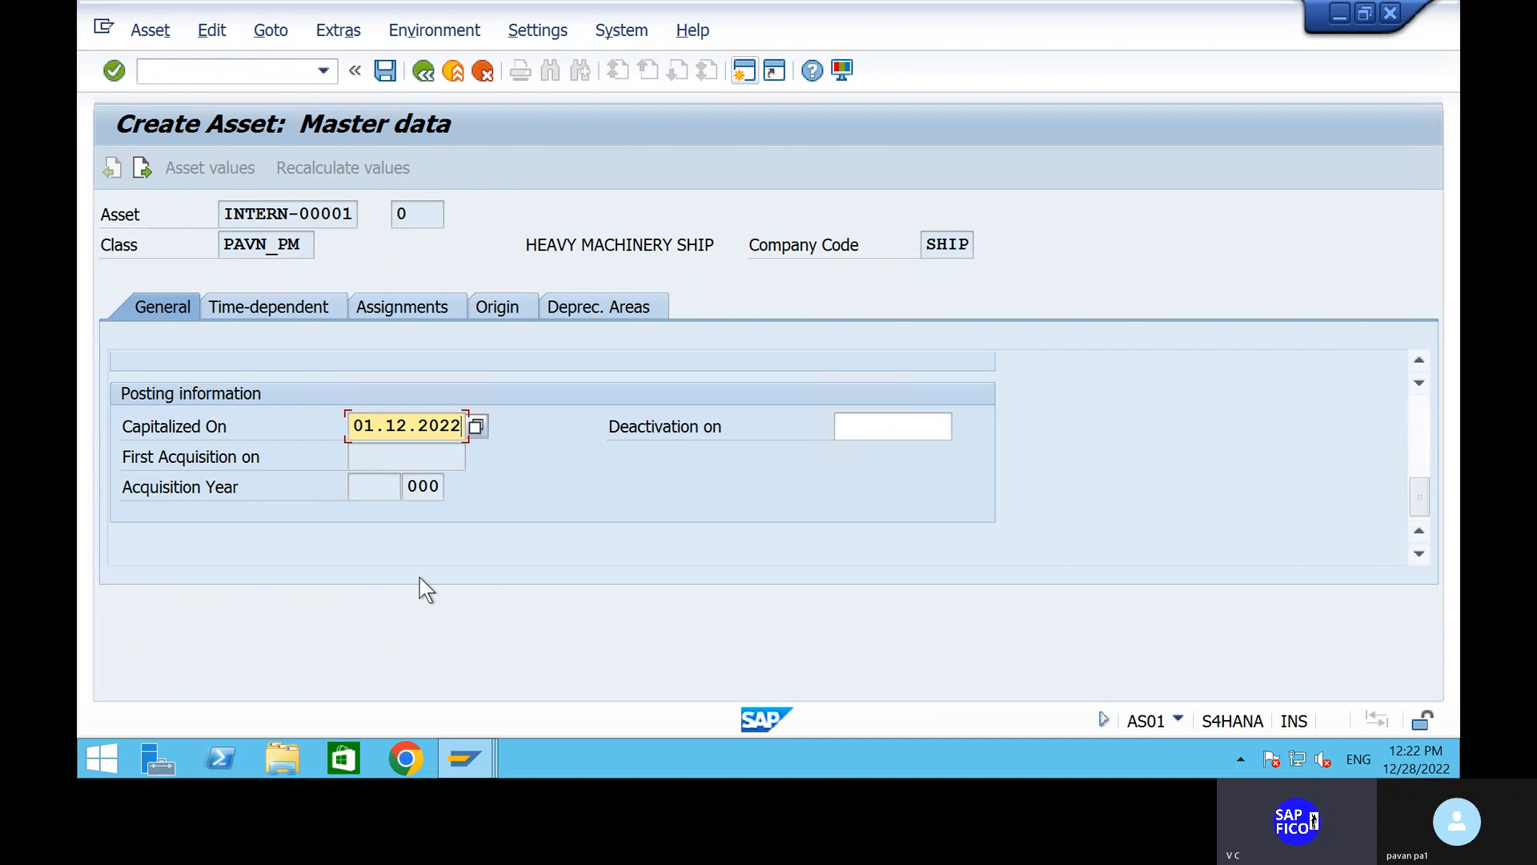
Step: Open another SAP session, then switch to the Skype chat and look up the transaction code for year-end closing
{"action": "left_click", "coordinate": [743, 79]}
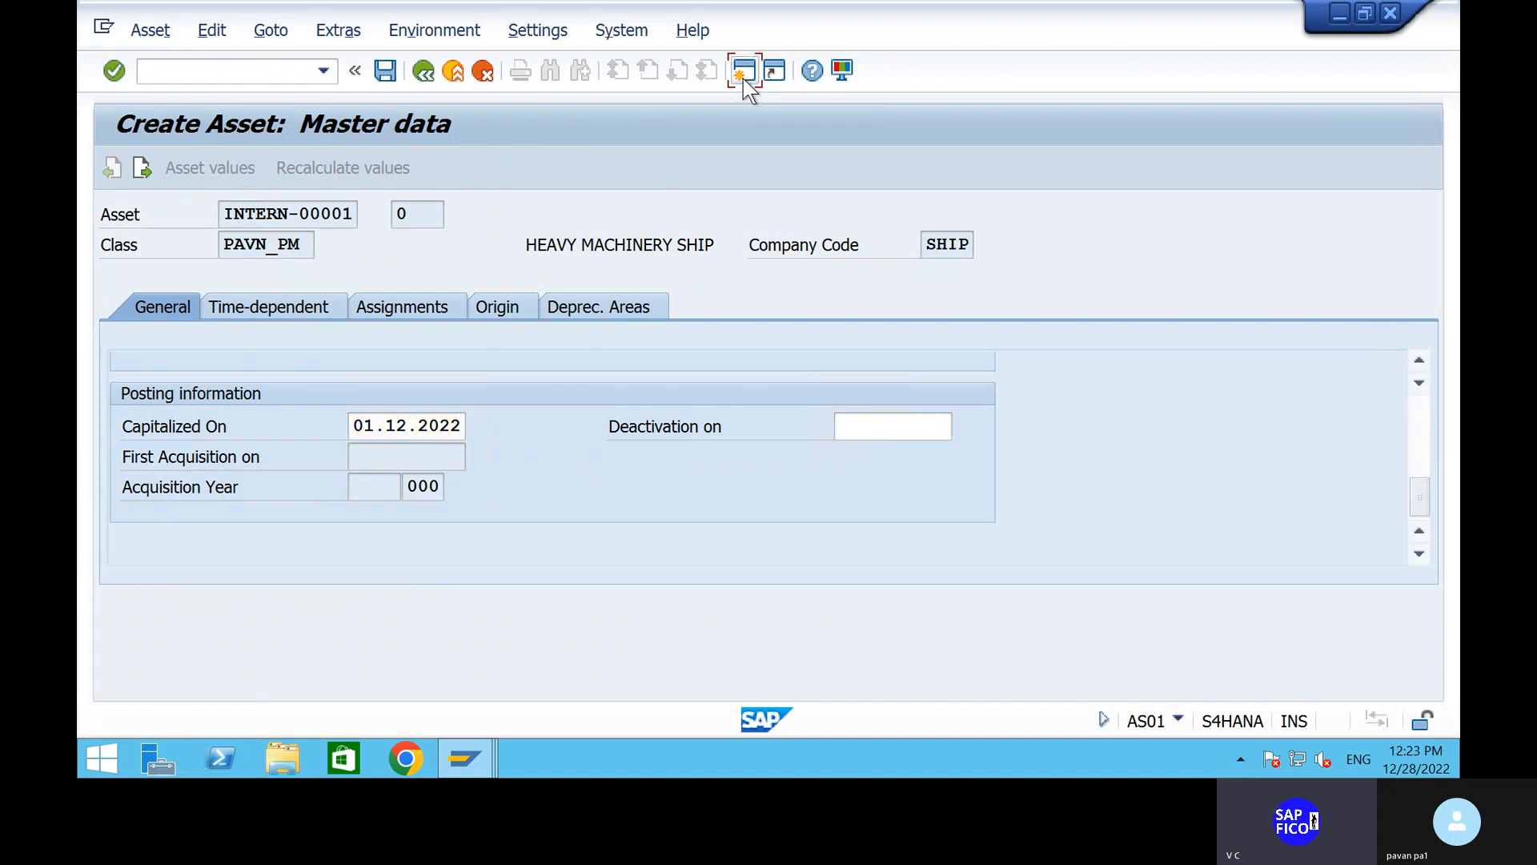
{"action": "type", "text": "AJAB"}
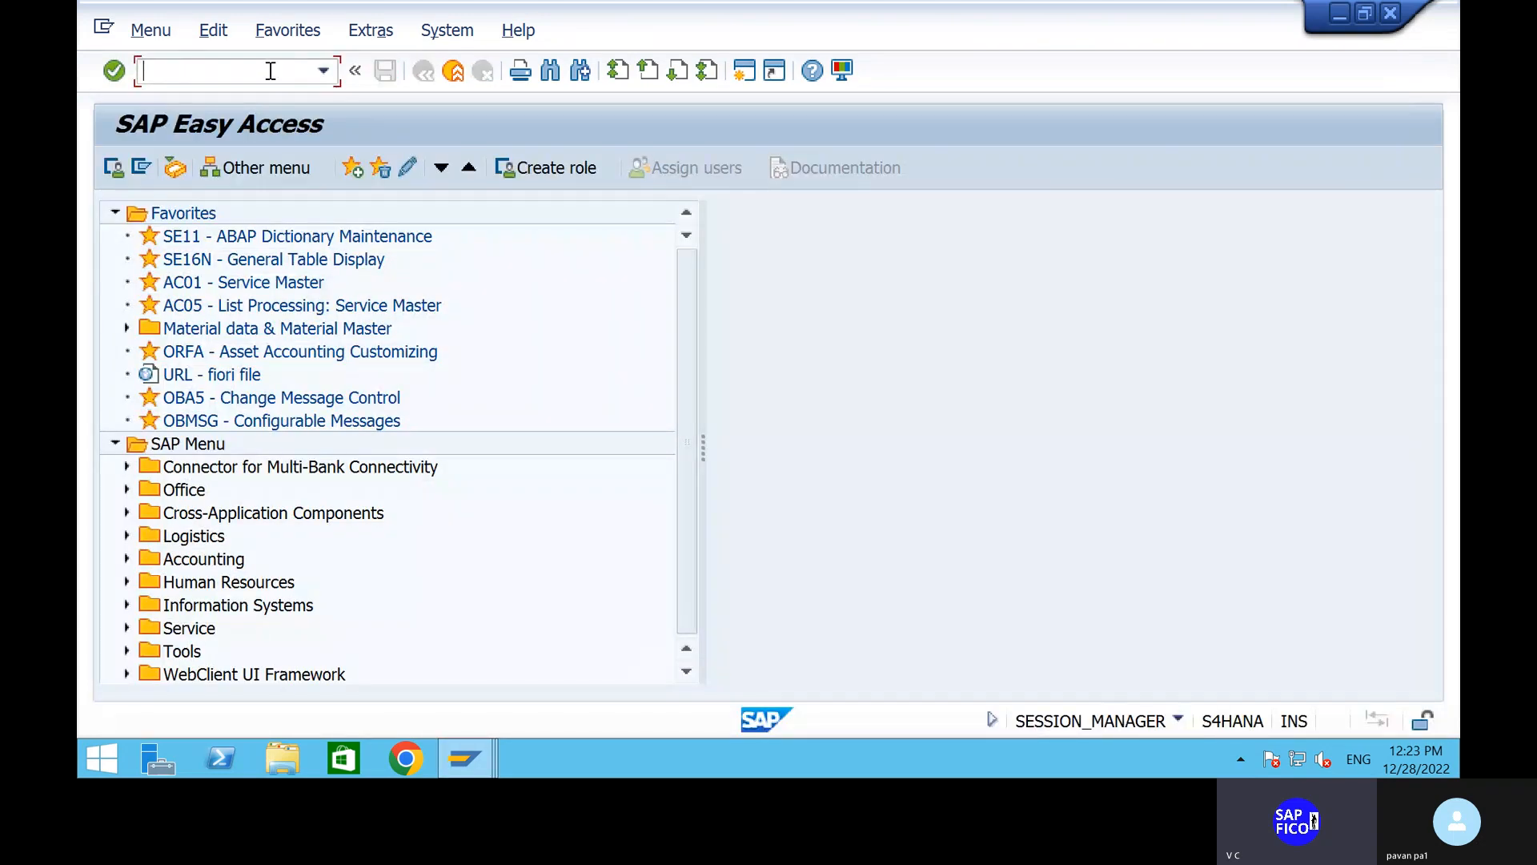
{"action": "type", "text": "A"}
{"action": "key", "text": "BackSpace"}
{"action": "key", "text": "alt+Tab"}
{"action": "scroll", "coordinate": [1303, 292], "scroll_direction": "up", "scroll_amount": 5}
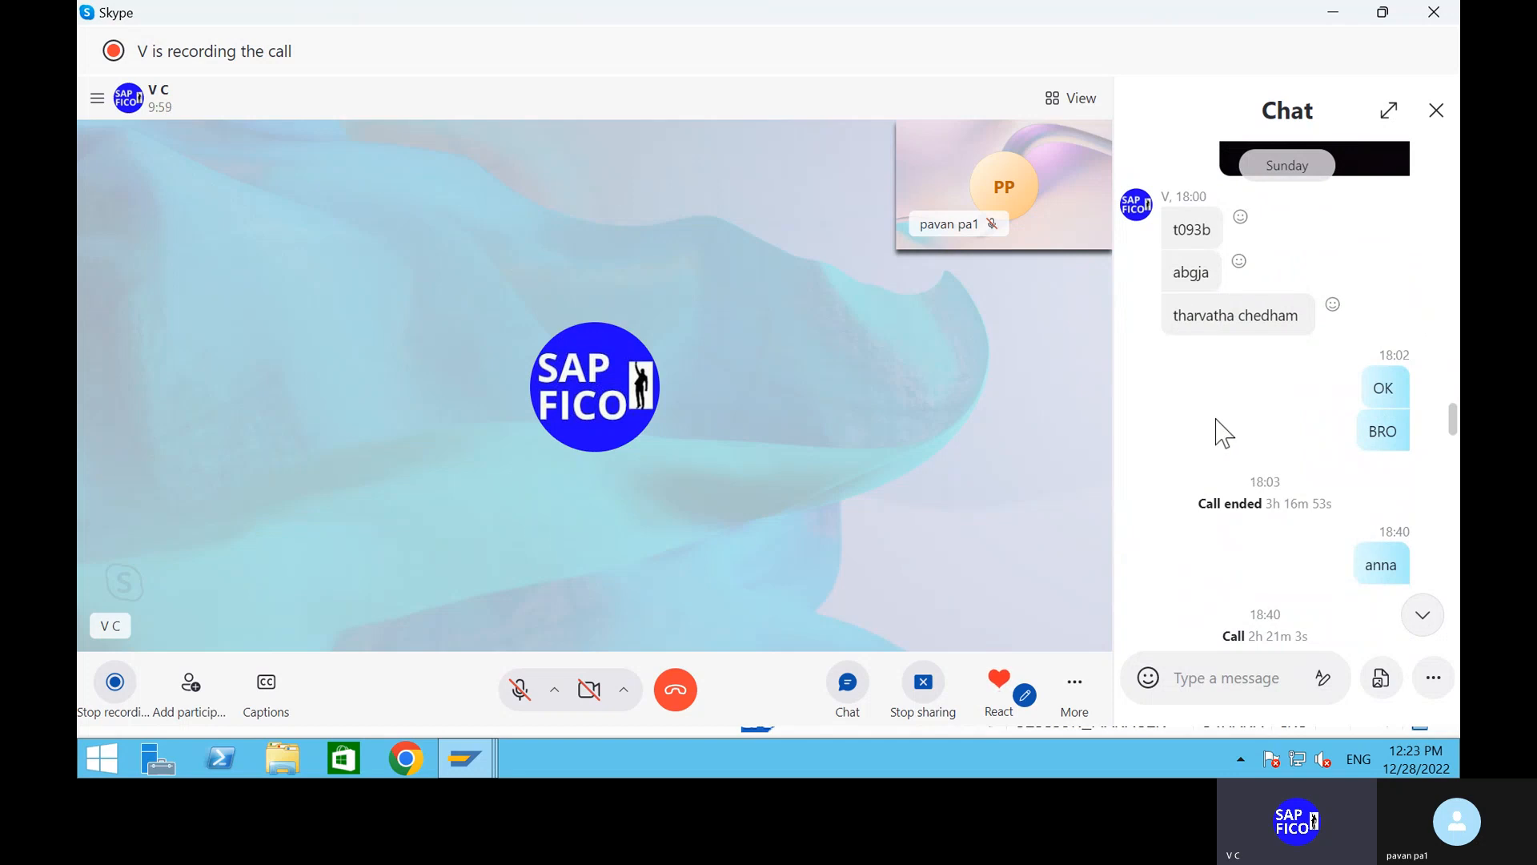
{"action": "scroll", "coordinate": [1254, 473], "scroll_direction": "down", "scroll_amount": 10}
{"action": "scroll", "coordinate": [1254, 472], "scroll_direction": "down", "scroll_amount": 10}
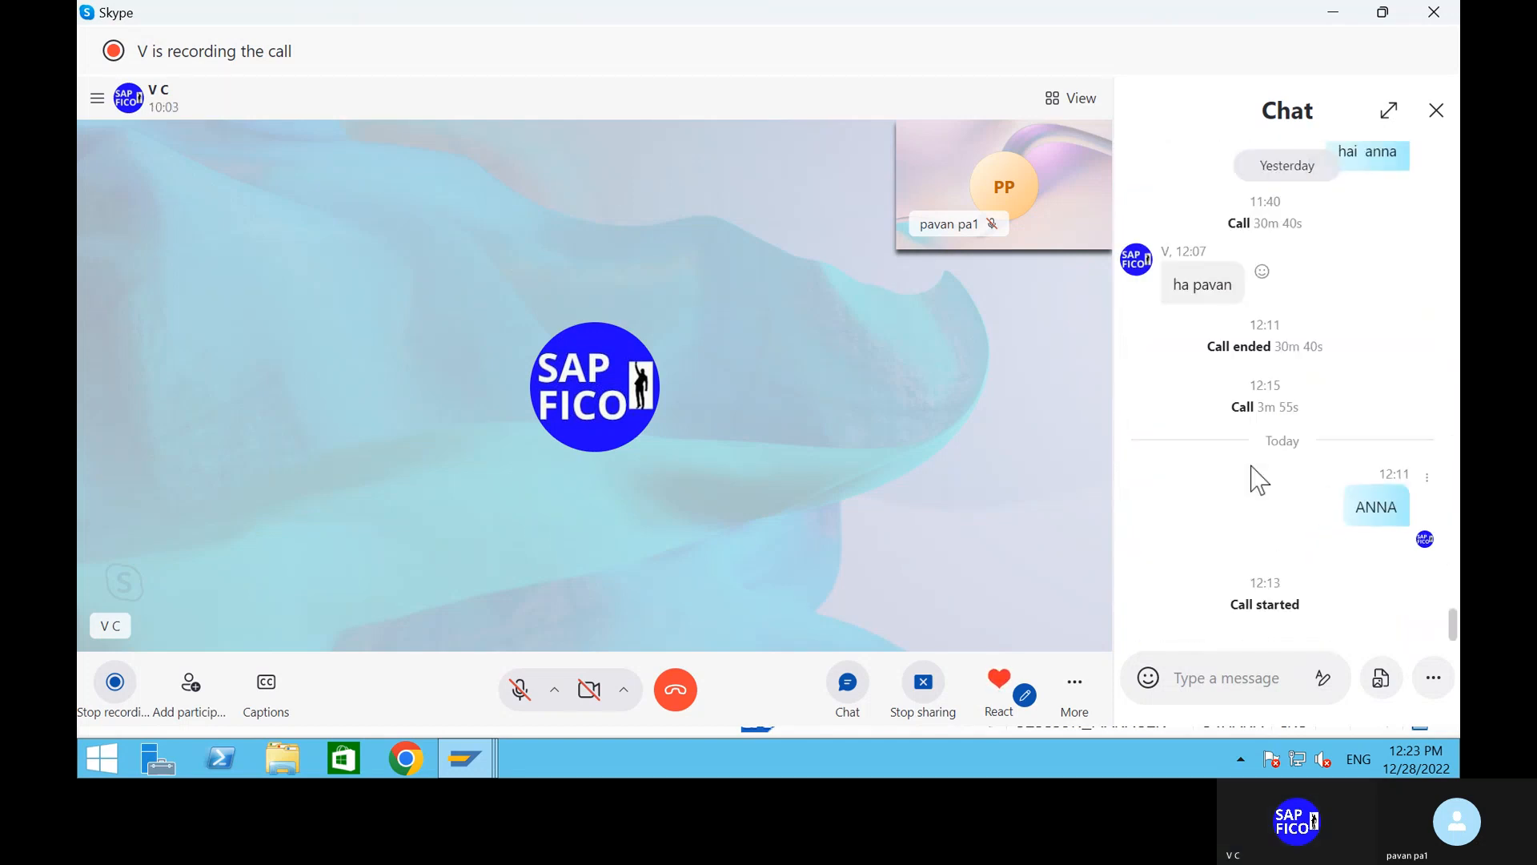
{"action": "scroll", "coordinate": [1257, 480], "scroll_direction": "up", "scroll_amount": 10}
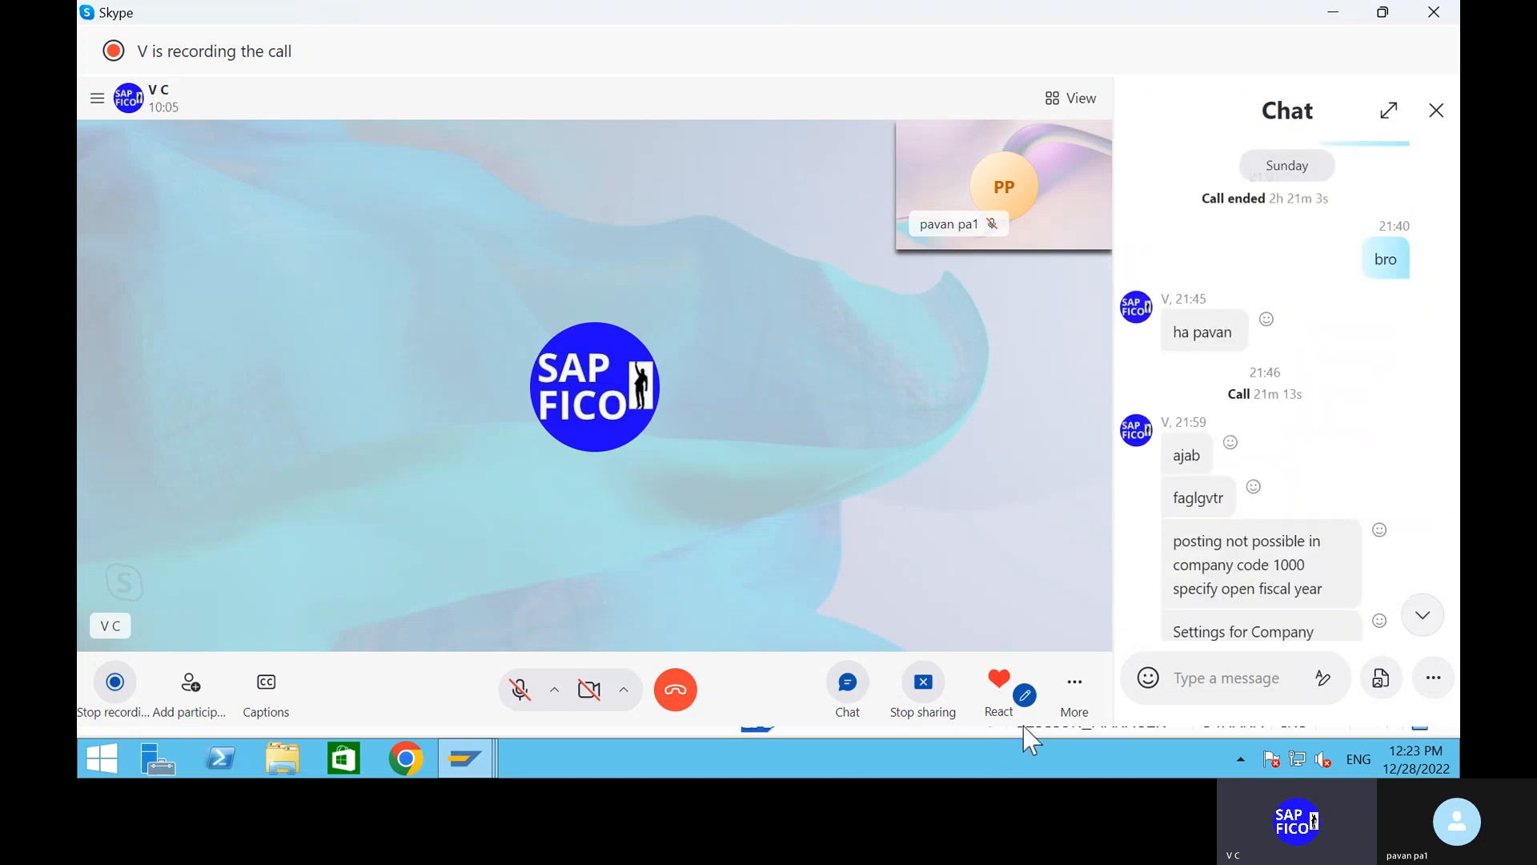
Step: Switch back to the new SAP session and open Asset Accounting year-end closing with transaction AJAB
{"action": "left_click", "coordinate": [910, 747]}
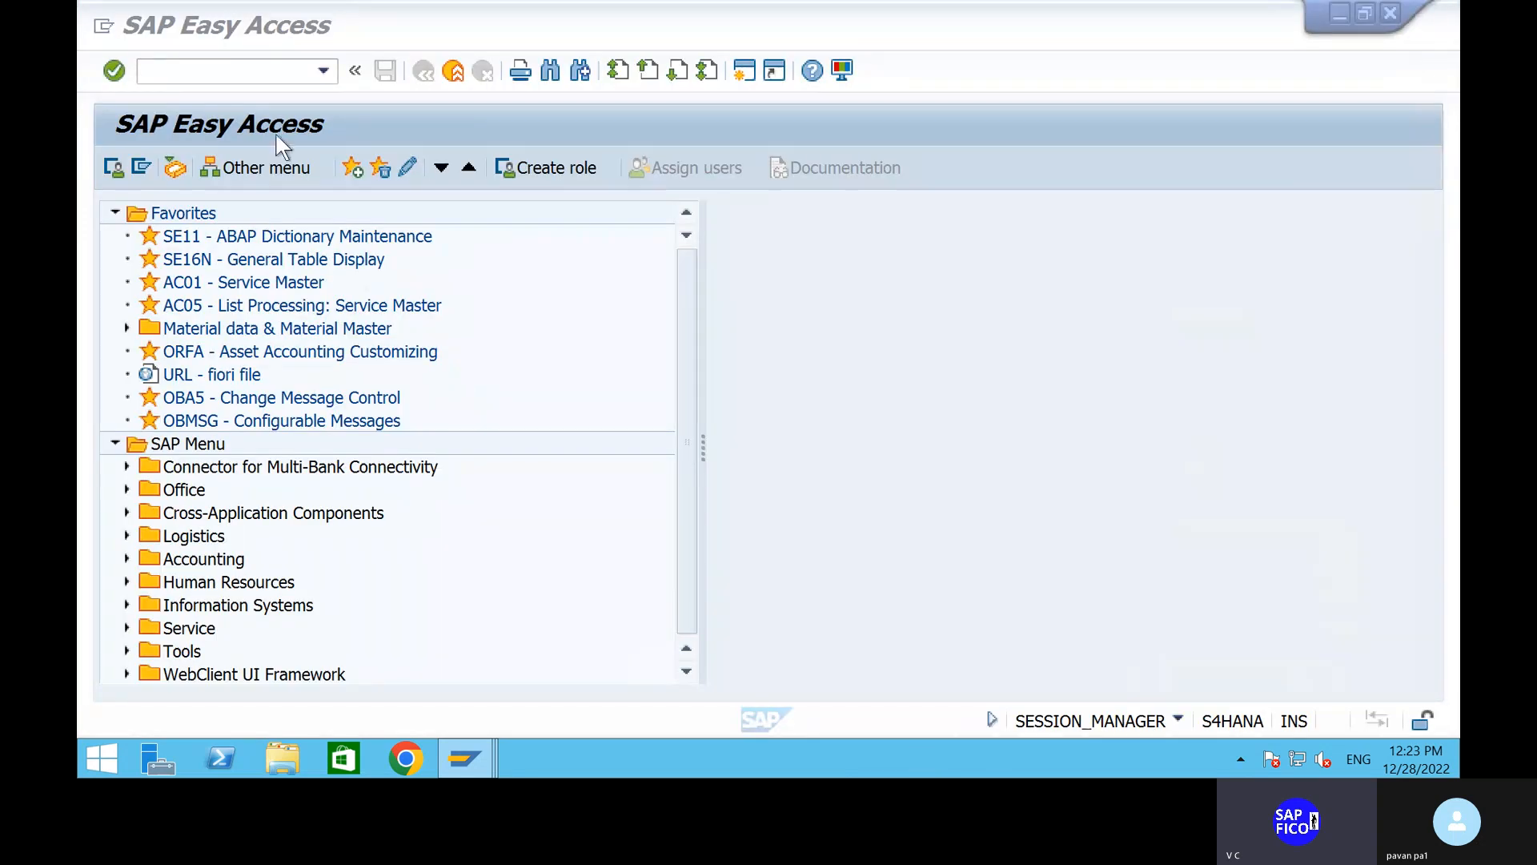
{"action": "left_click", "coordinate": [230, 72]}
{"action": "type", "text": "JAB"}
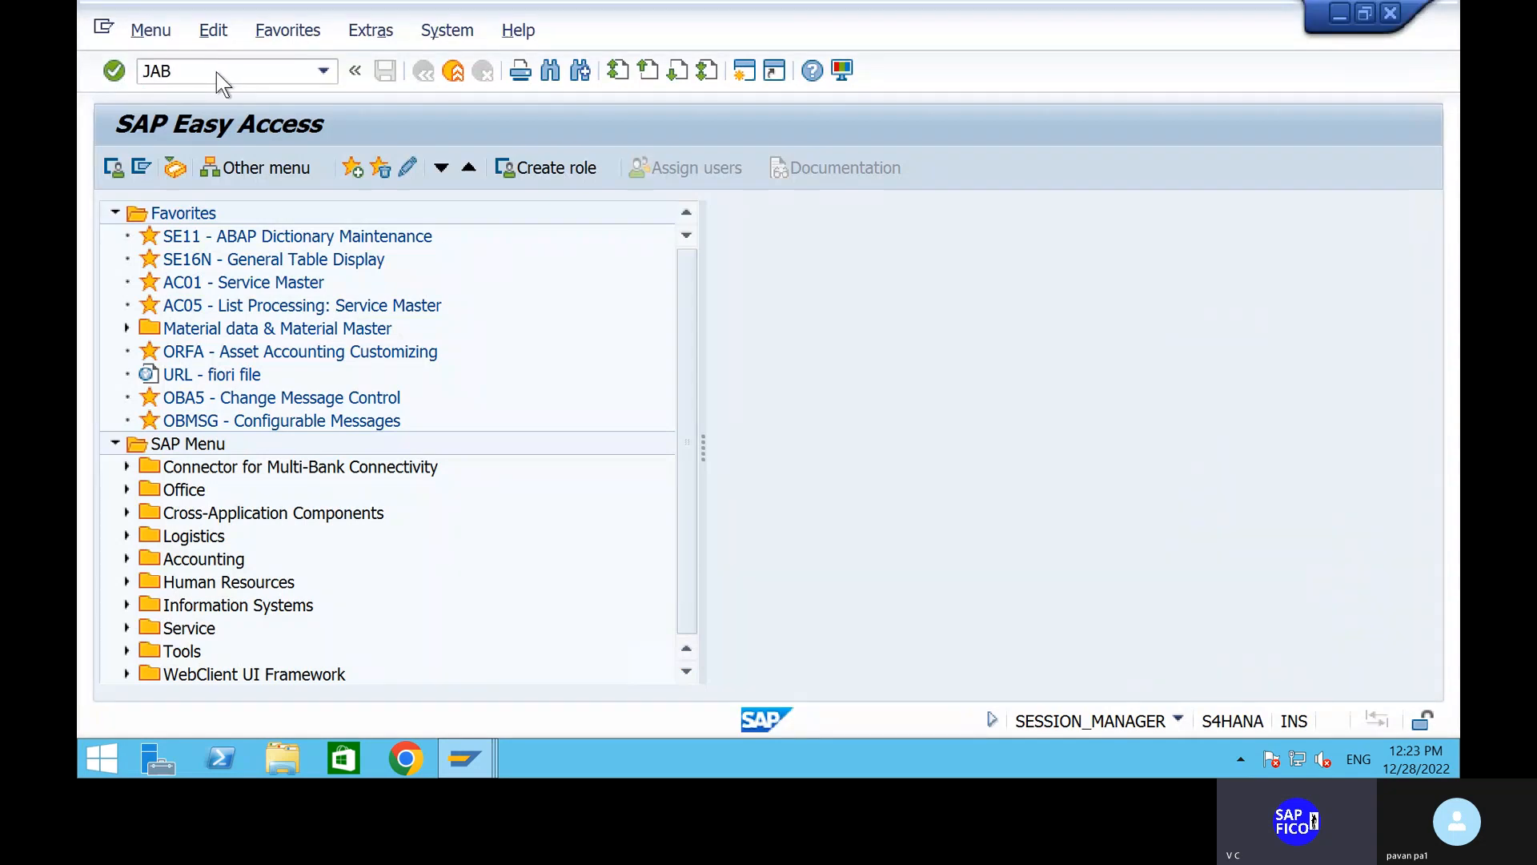
{"action": "key", "text": "Return"}
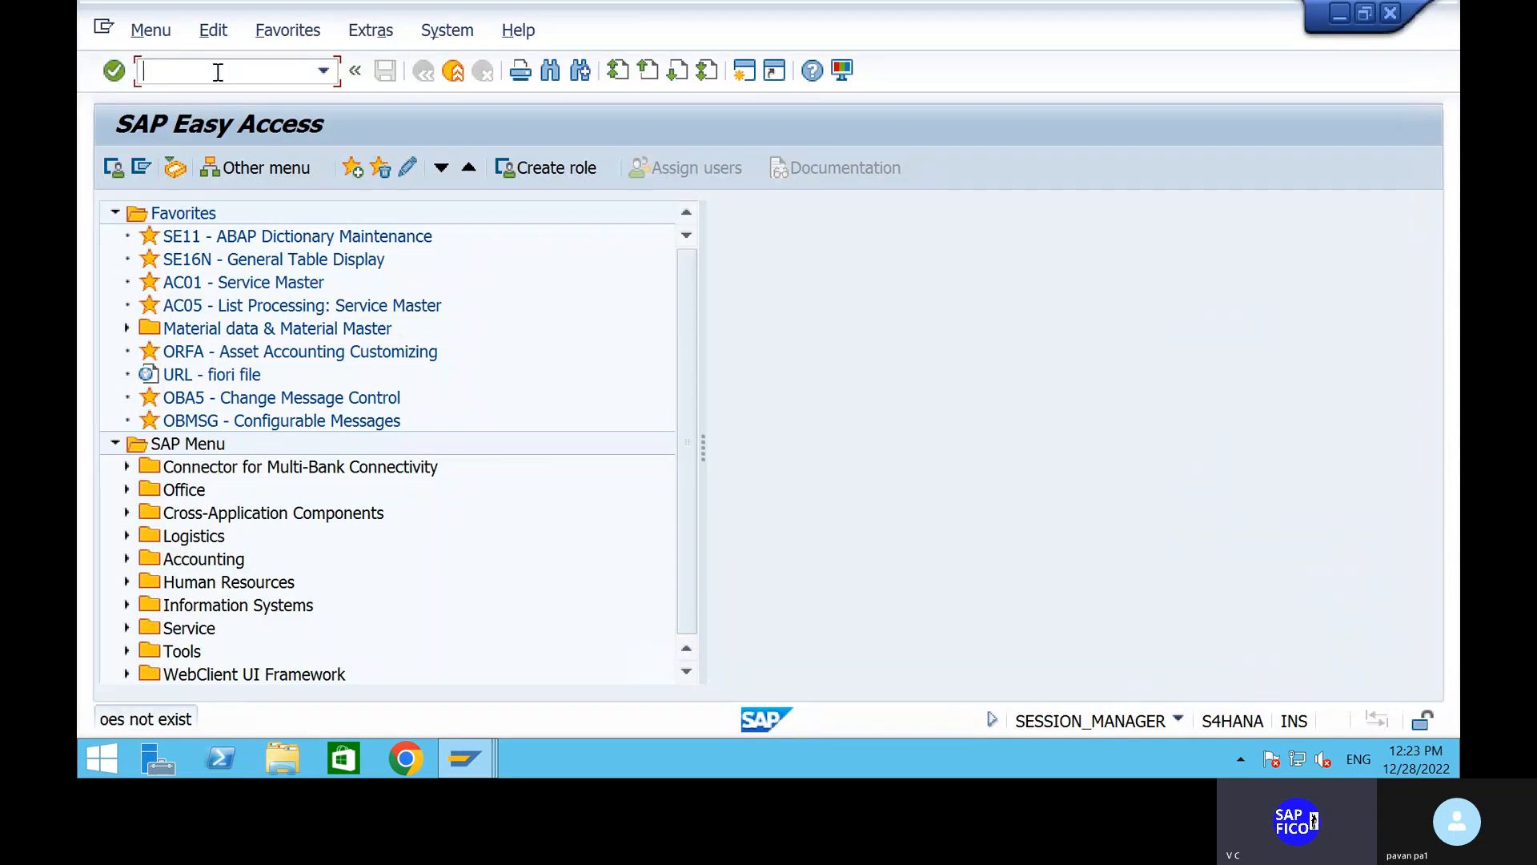
{"action": "type", "text": "AJAB"}
{"action": "key", "text": "Return"}
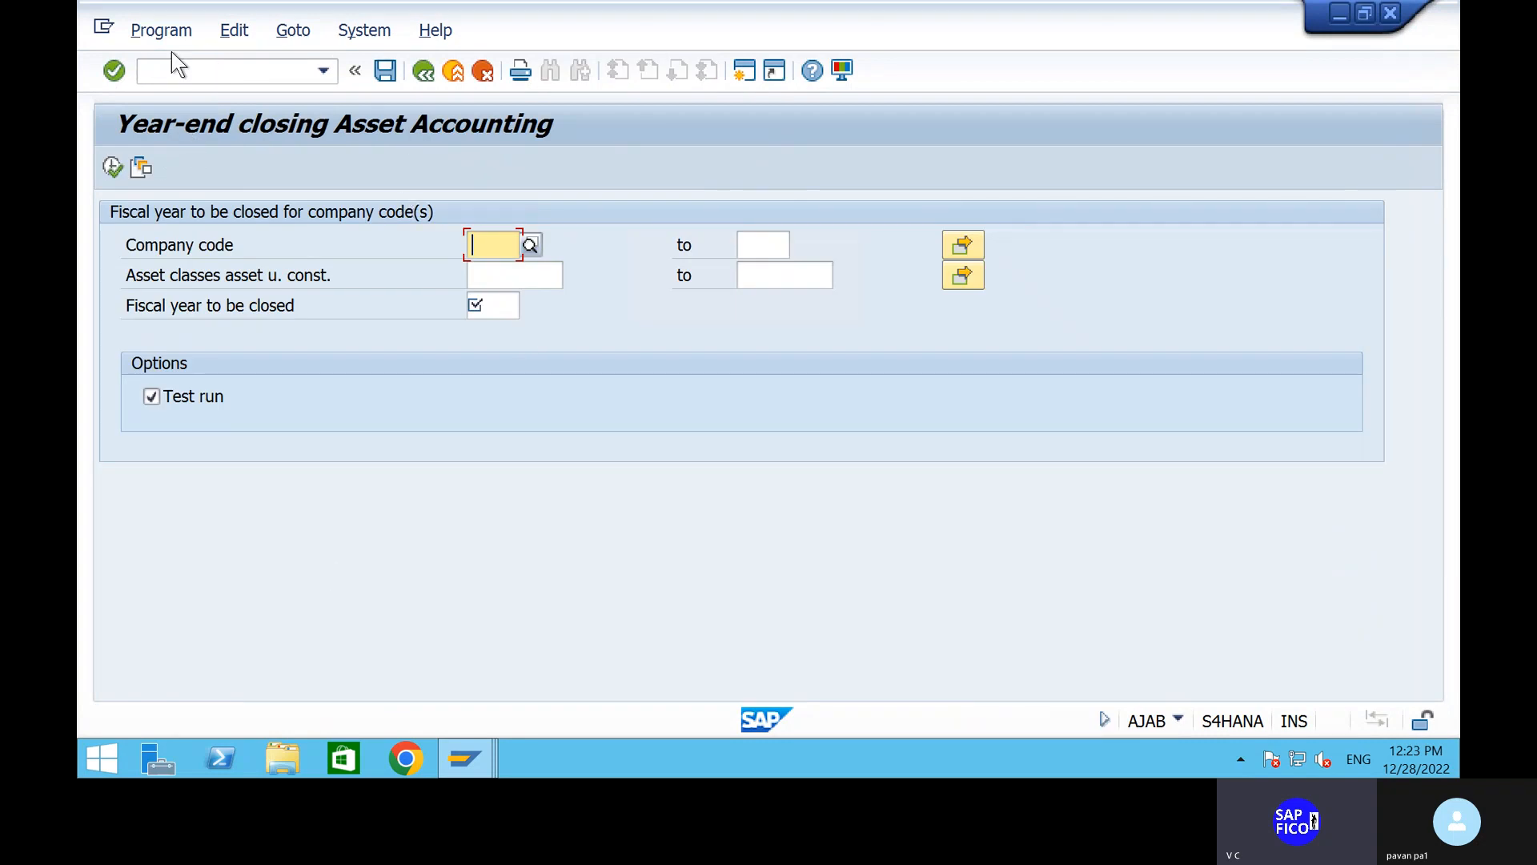
Step: Examine the year-end closing selection fields and program execution choices, and turn off the Test run option
{"action": "left_click", "coordinate": [160, 32]}
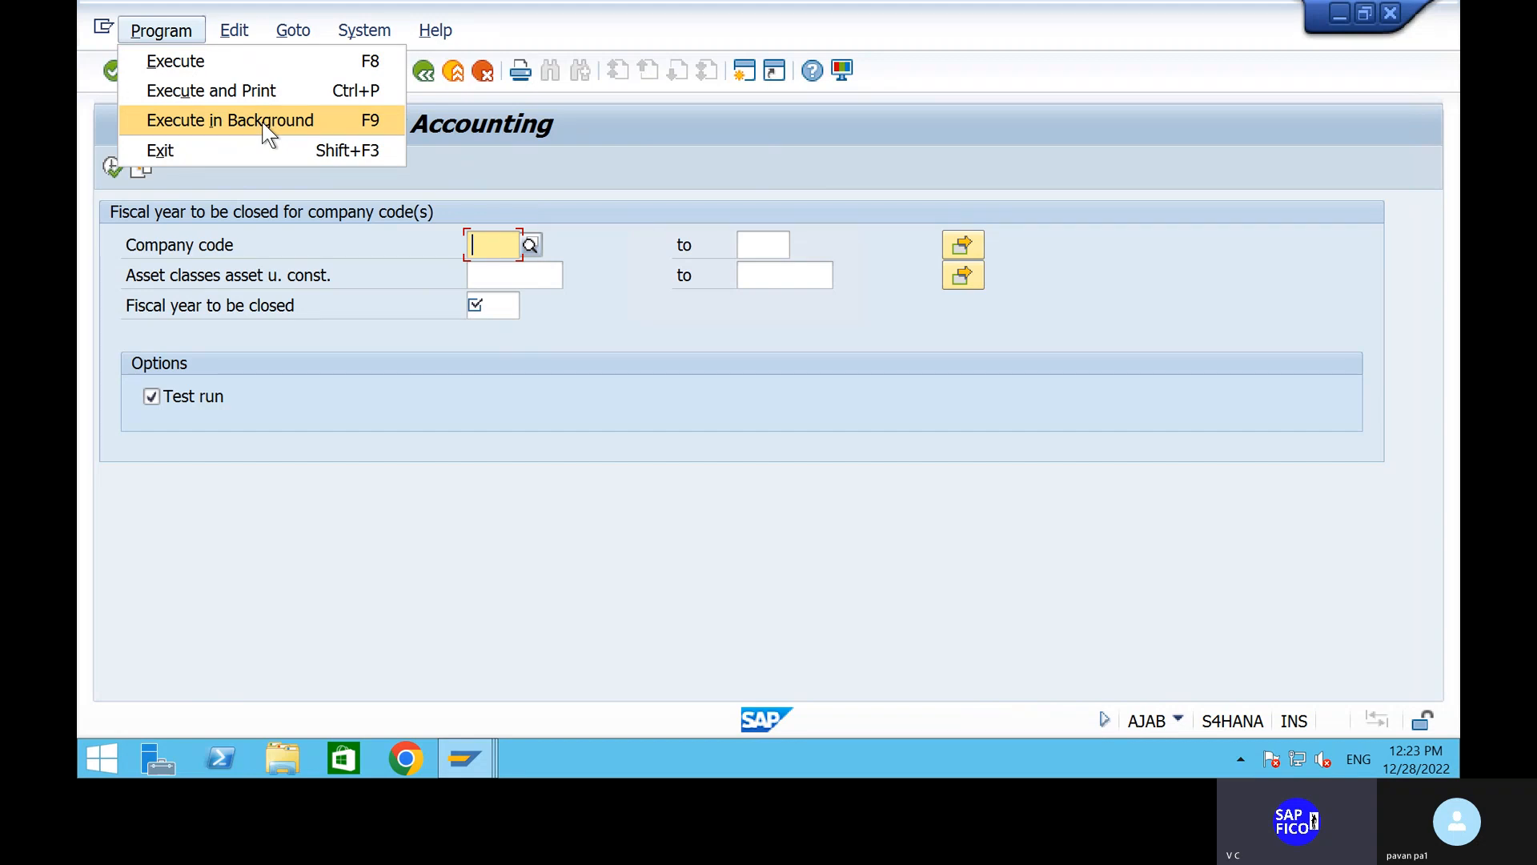
{"action": "left_click", "coordinate": [276, 184]}
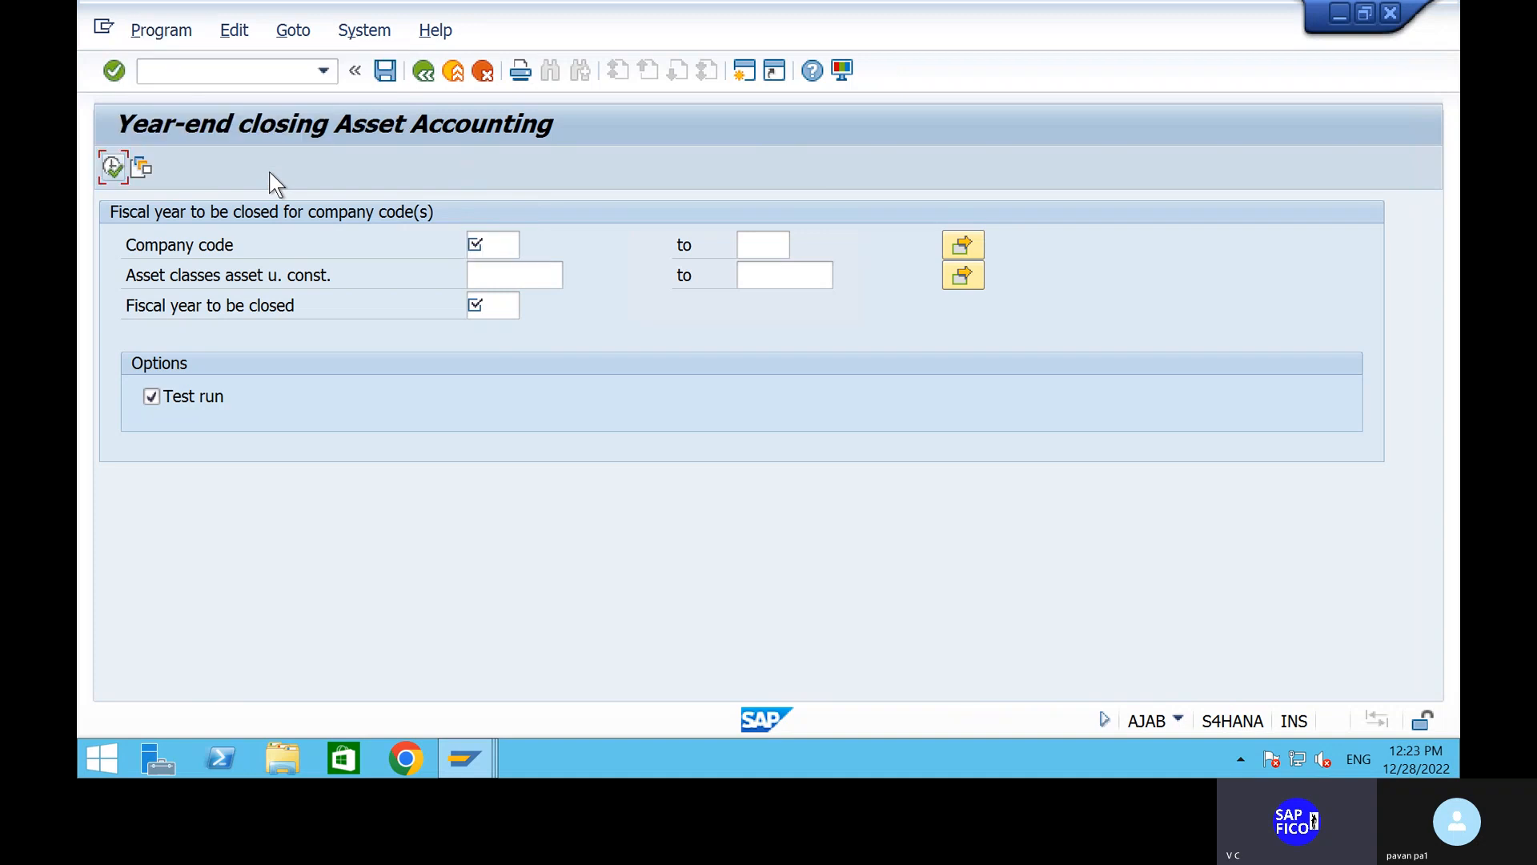
{"action": "left_click", "coordinate": [491, 307]}
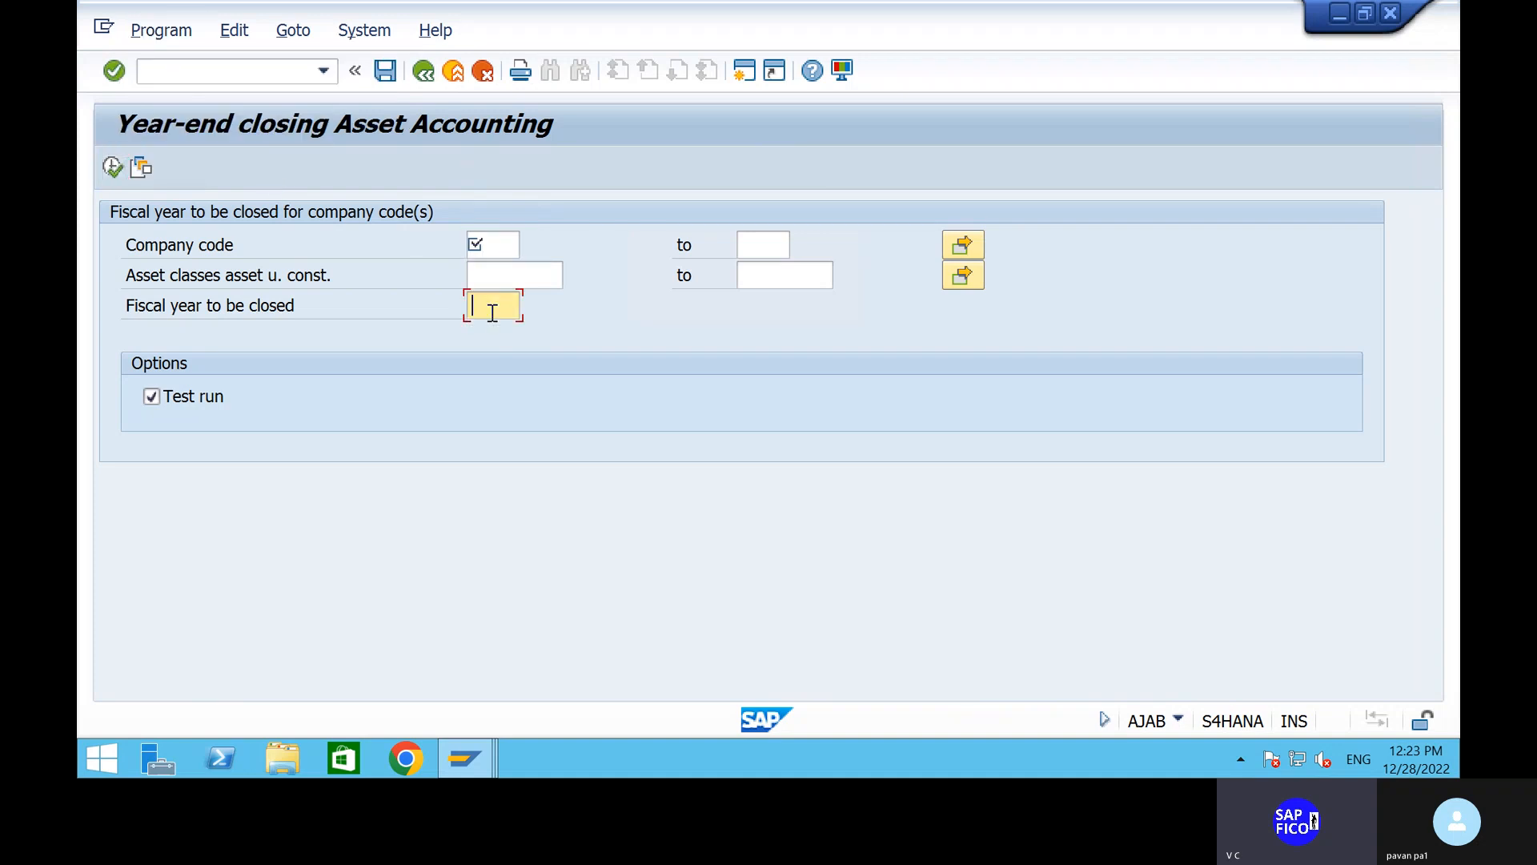
{"action": "left_click", "coordinate": [494, 244]}
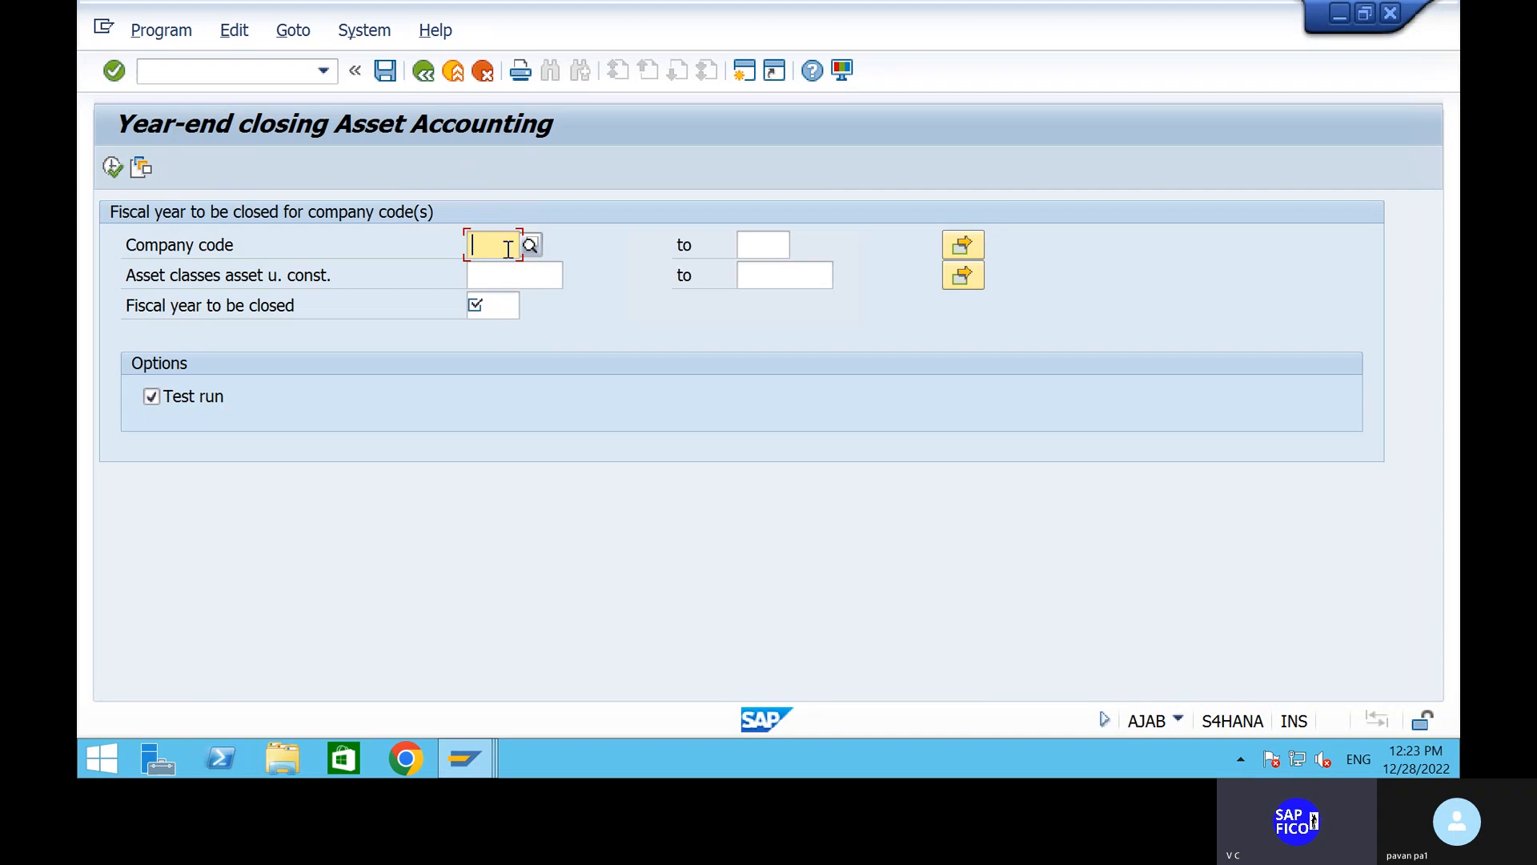
{"action": "left_click", "coordinate": [152, 396]}
{"action": "left_click", "coordinate": [162, 32]}
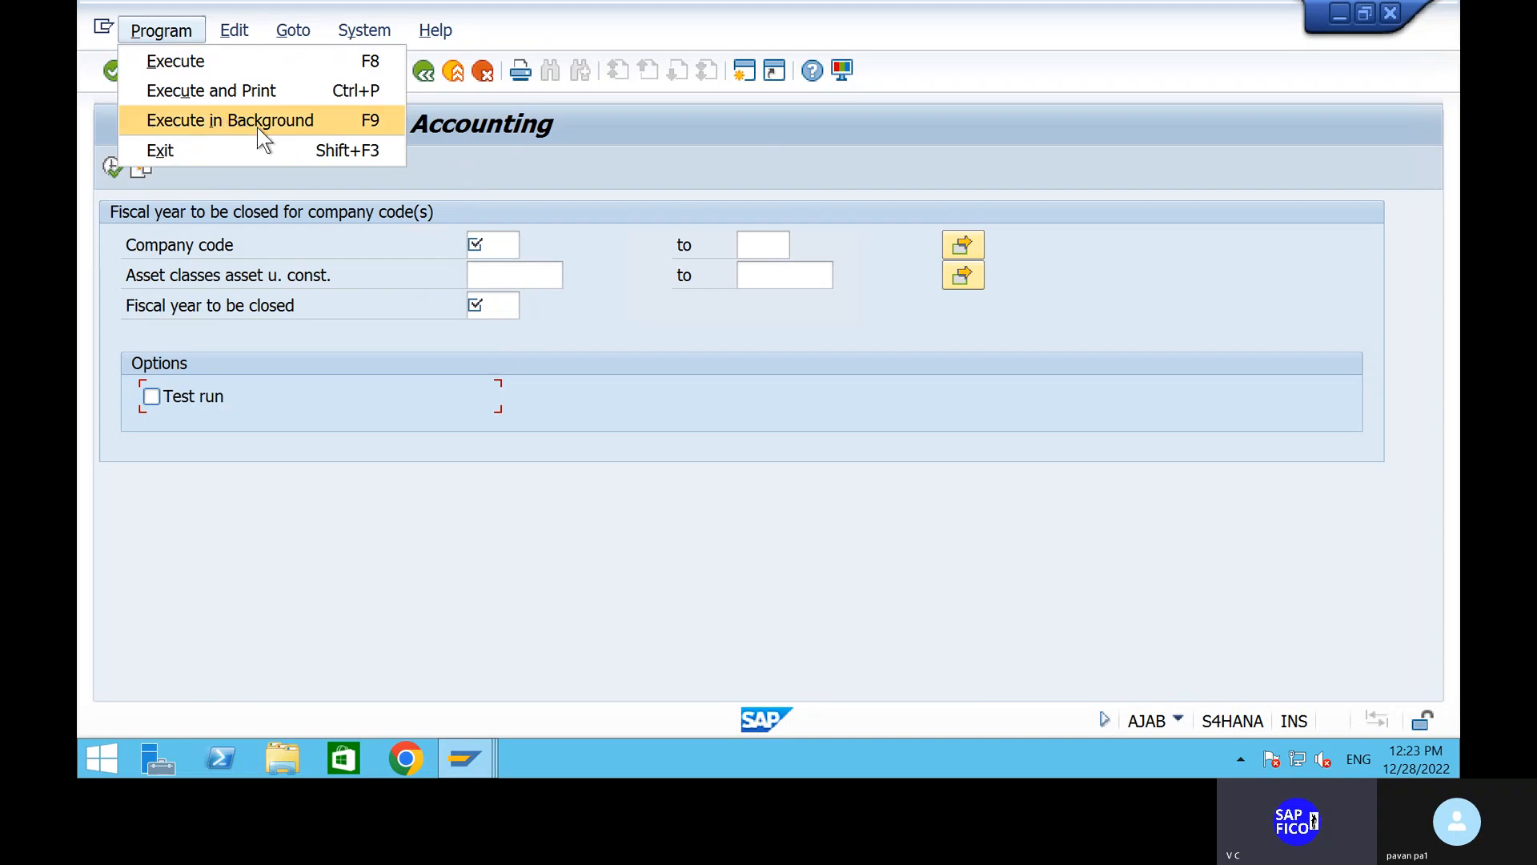
{"action": "left_click", "coordinate": [200, 665]}
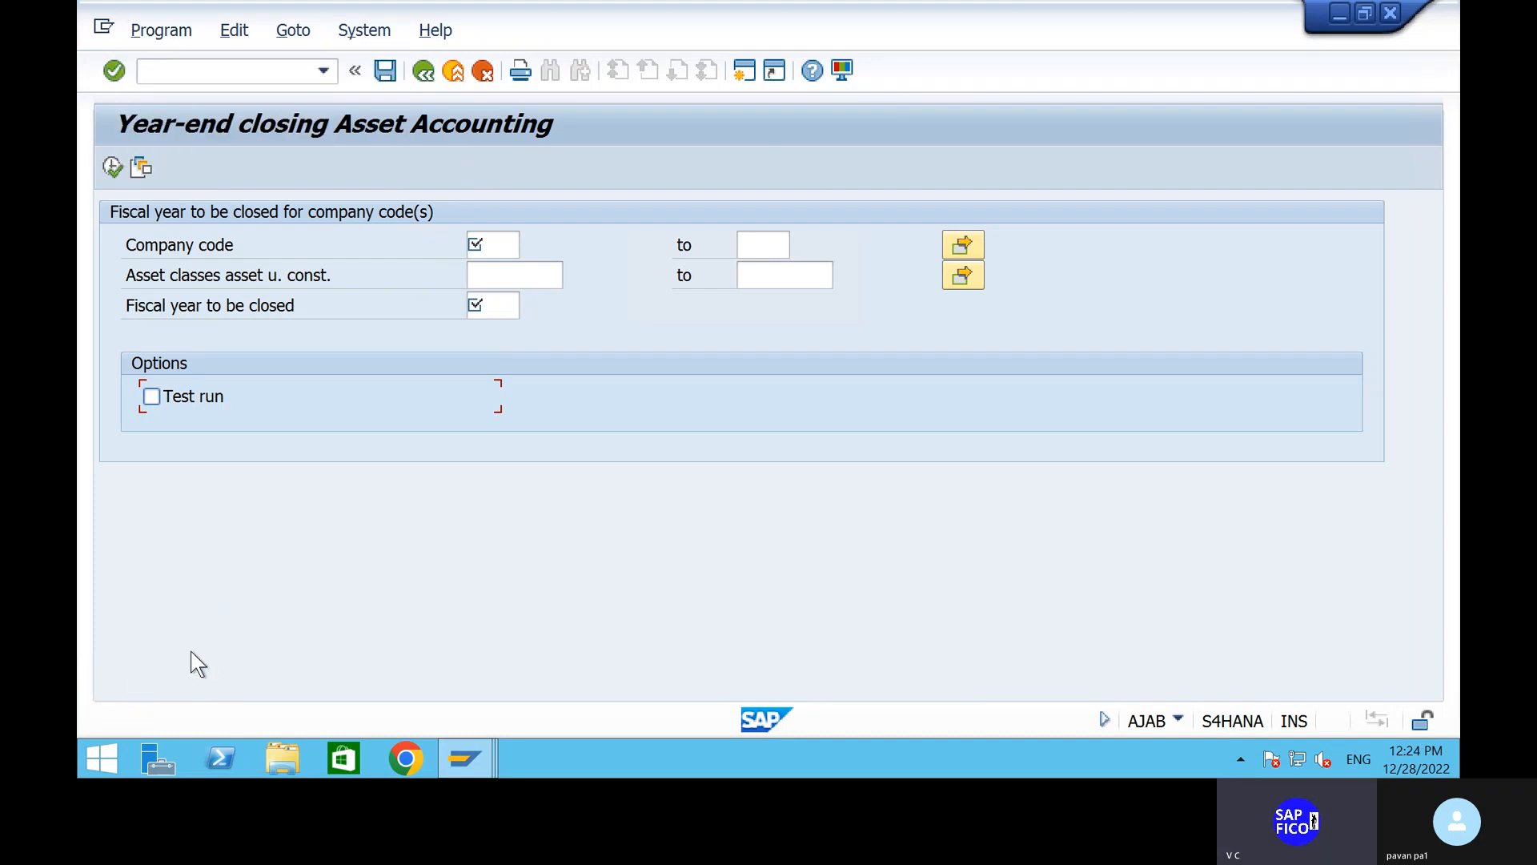
Step: Switch to the Skype chat and look up the transaction code listed after ajab
{"action": "left_click", "coordinate": [268, 70]}
{"action": "type", "text": "/N"}
{"action": "key", "text": "alt+Tab"}
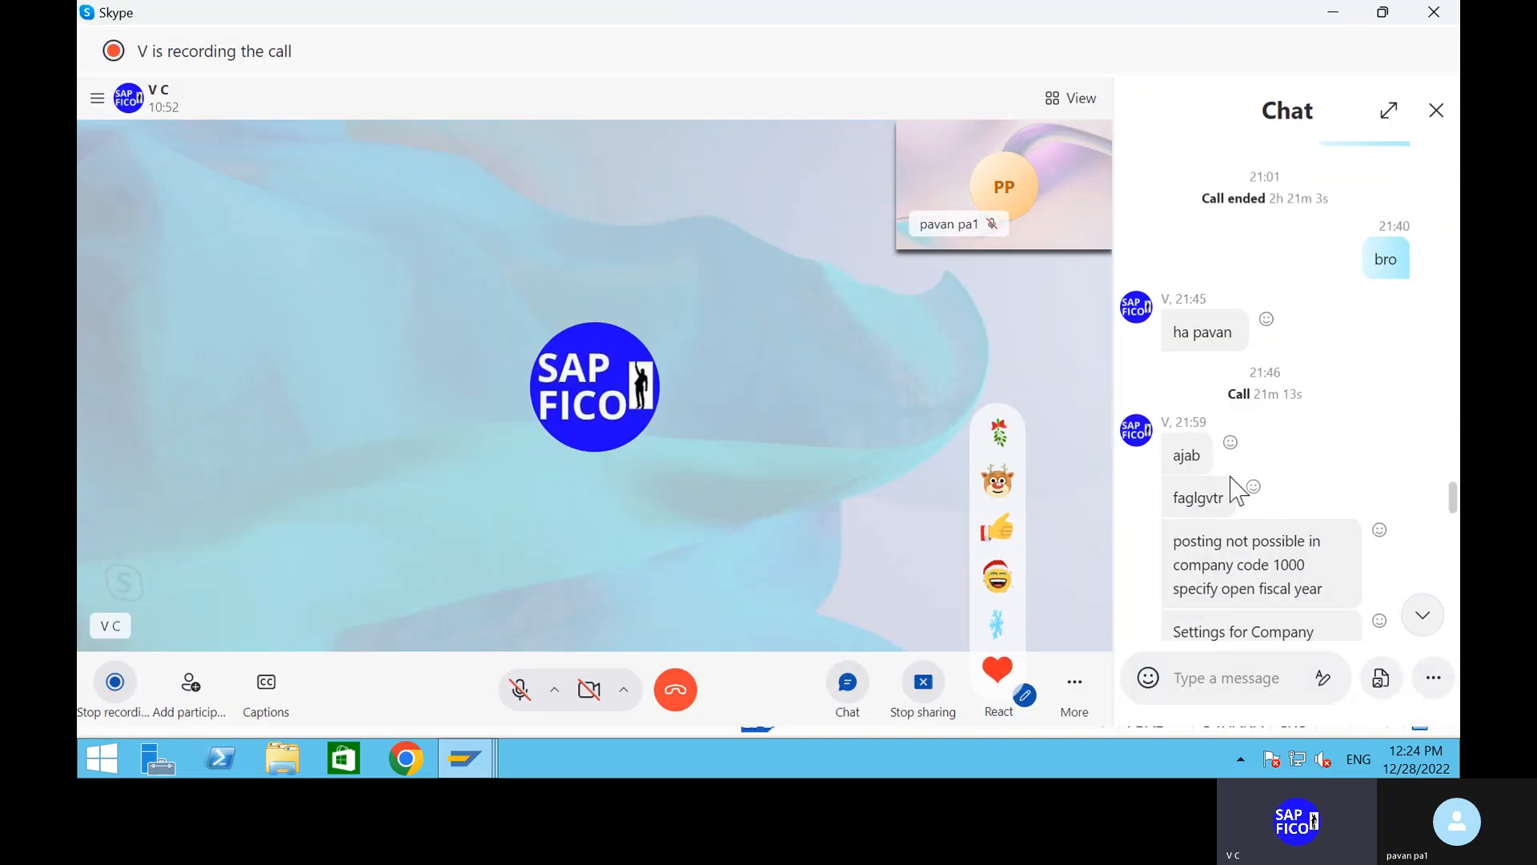
{"action": "double_click", "coordinate": [1192, 502]}
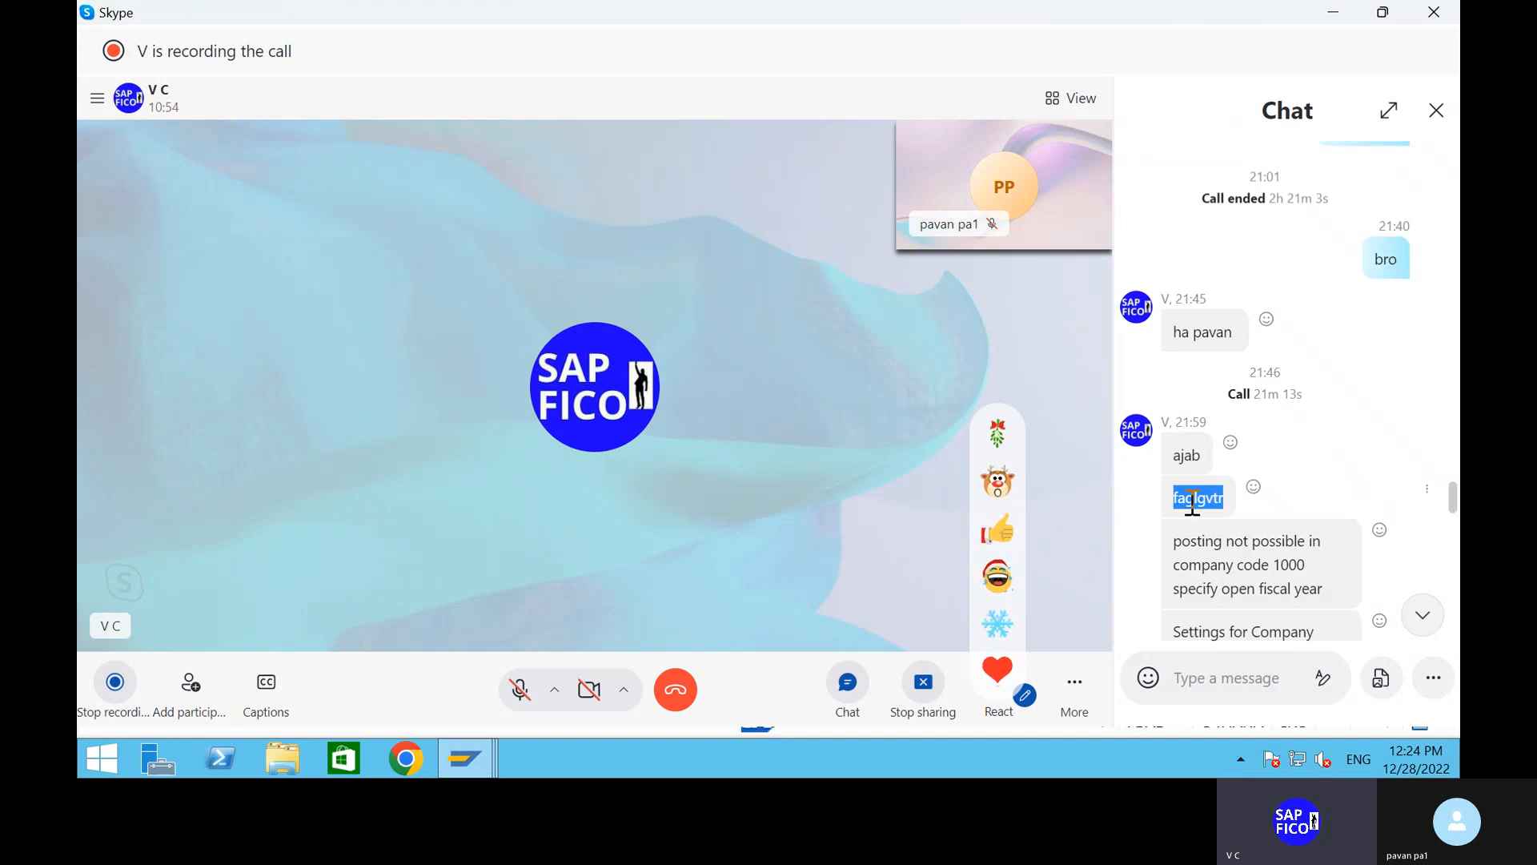
{"action": "key", "text": "alt+Tab"}
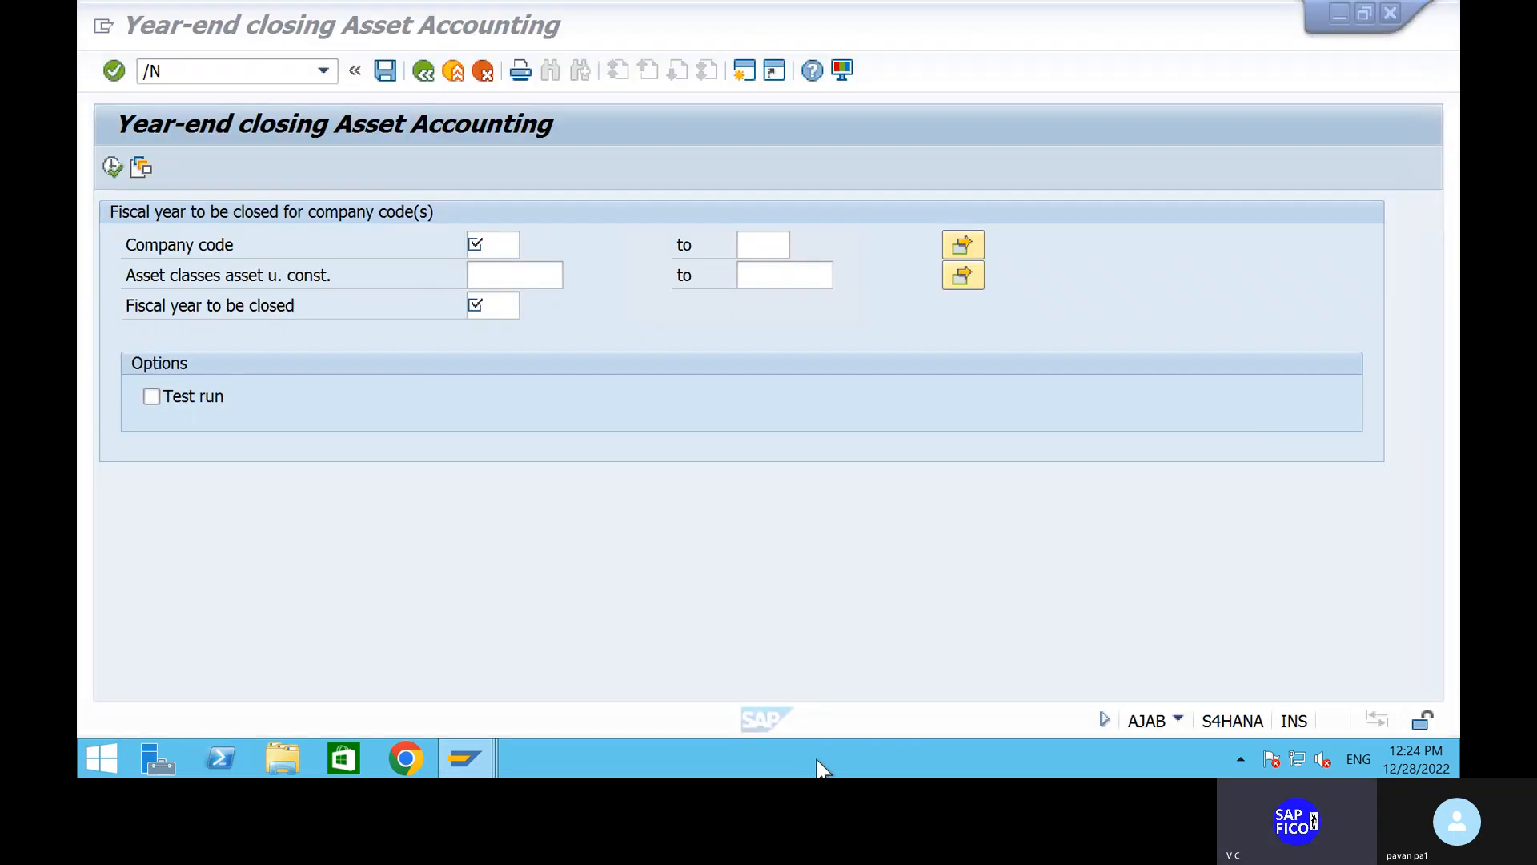
Step: Leave the year-end closing program and open Balance Carryforward with transaction FAGLGVTR
{"action": "left_click", "coordinate": [260, 80]}
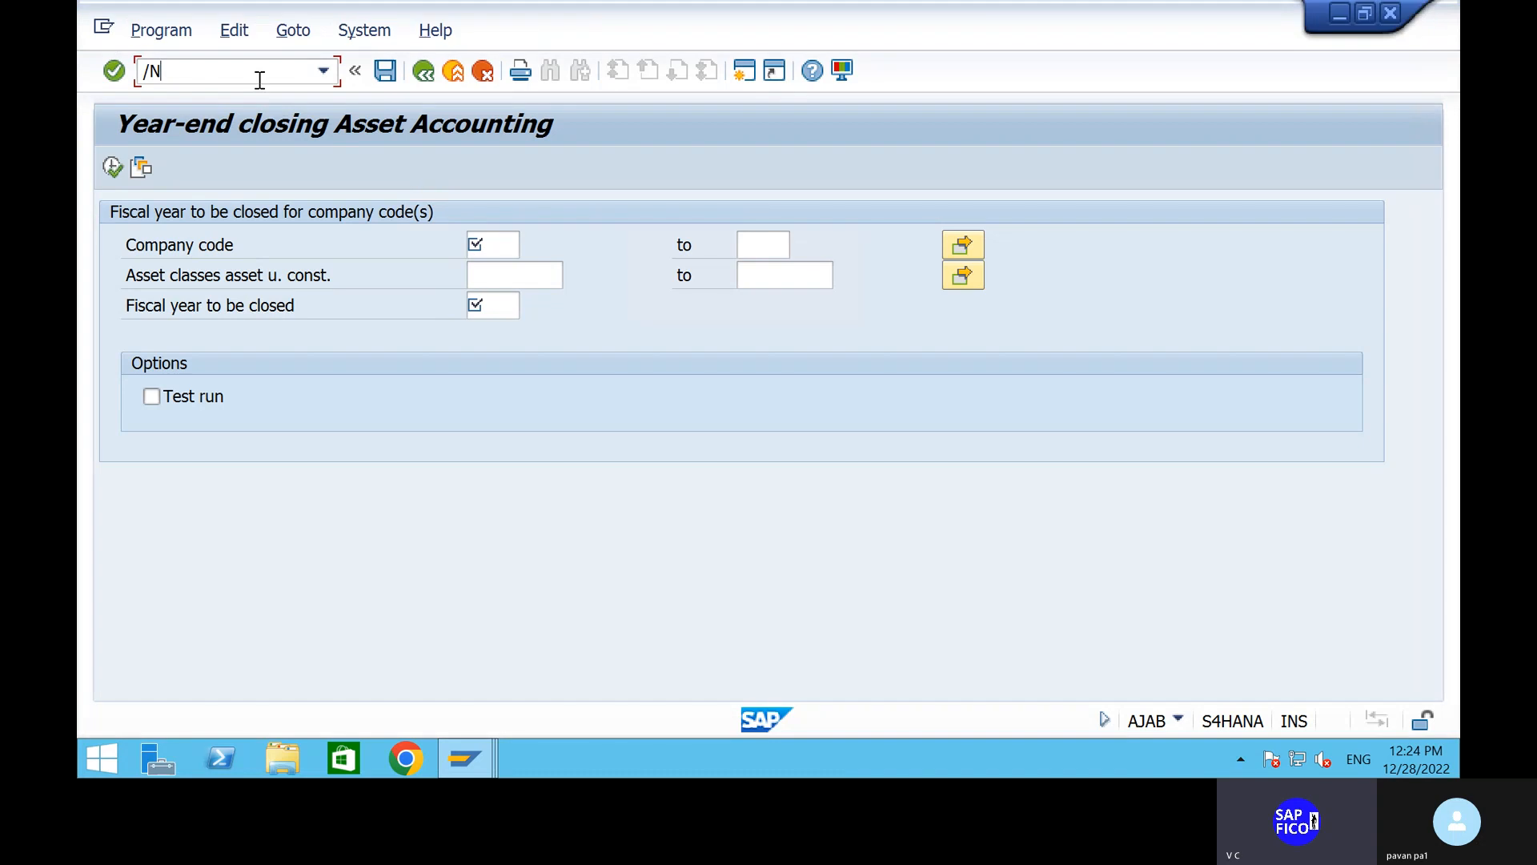
{"action": "type", "text": "GA"}
{"action": "key", "text": "BackSpace"}
{"action": "key", "text": "BackSpace"}
{"action": "key", "text": "Return"}
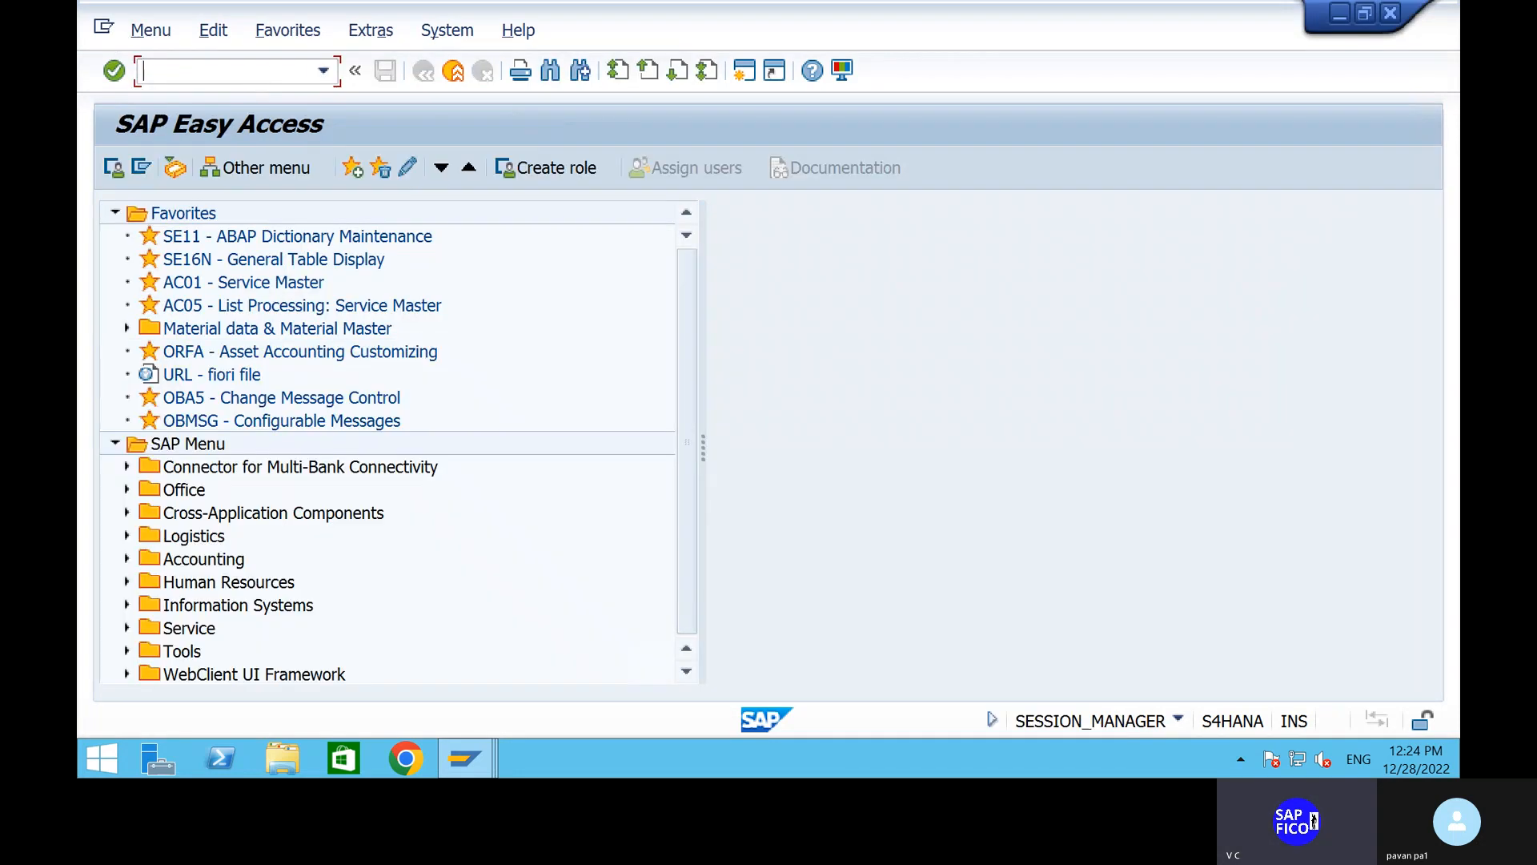
{"action": "type", "text": "FAGLGVTR"}
{"action": "key", "text": "Return"}
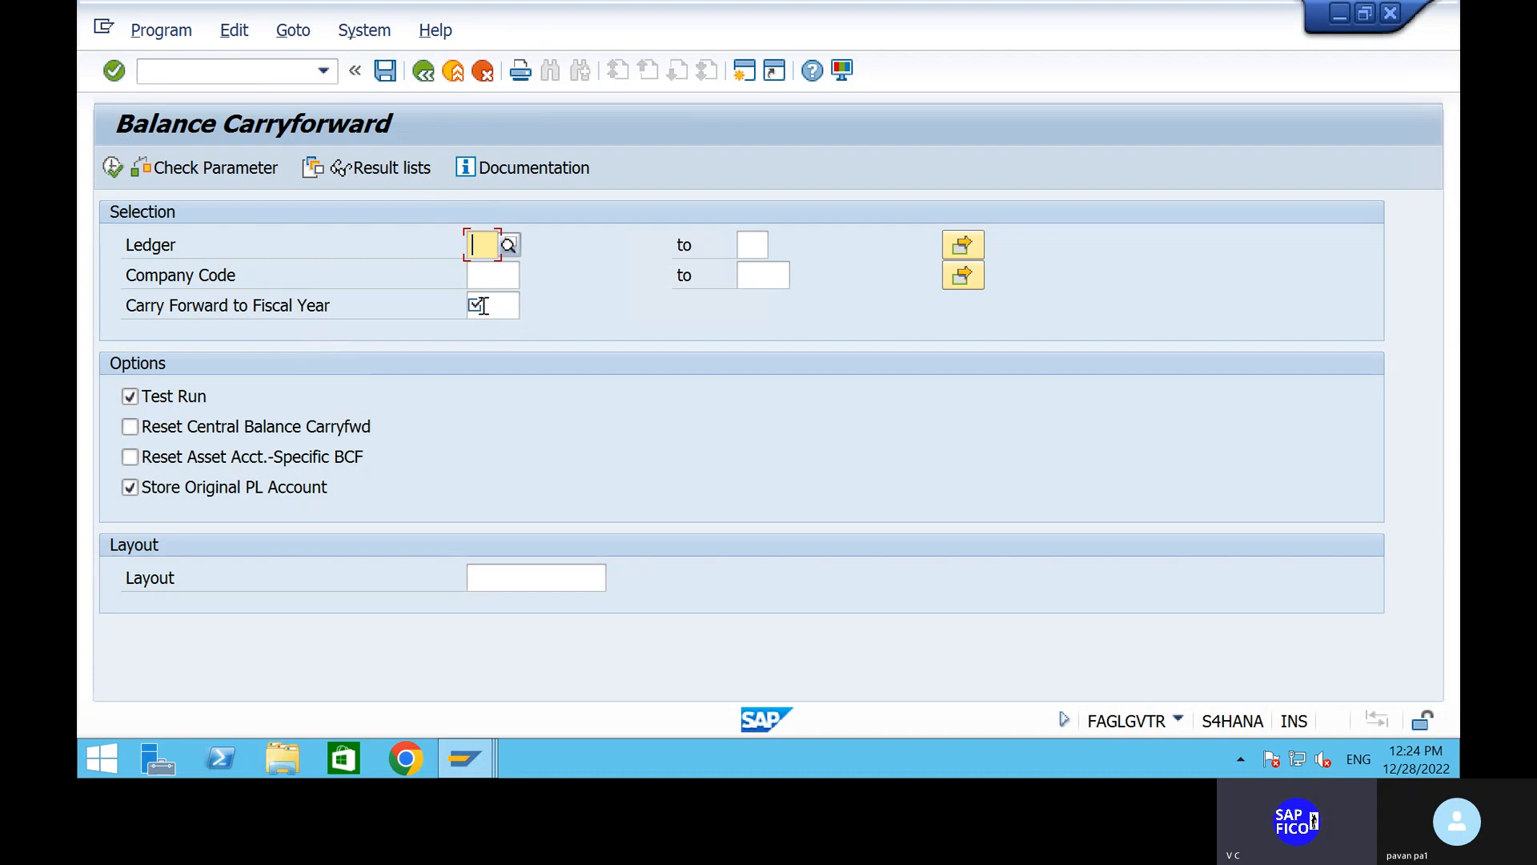
{"action": "left_click", "coordinate": [145, 30]}
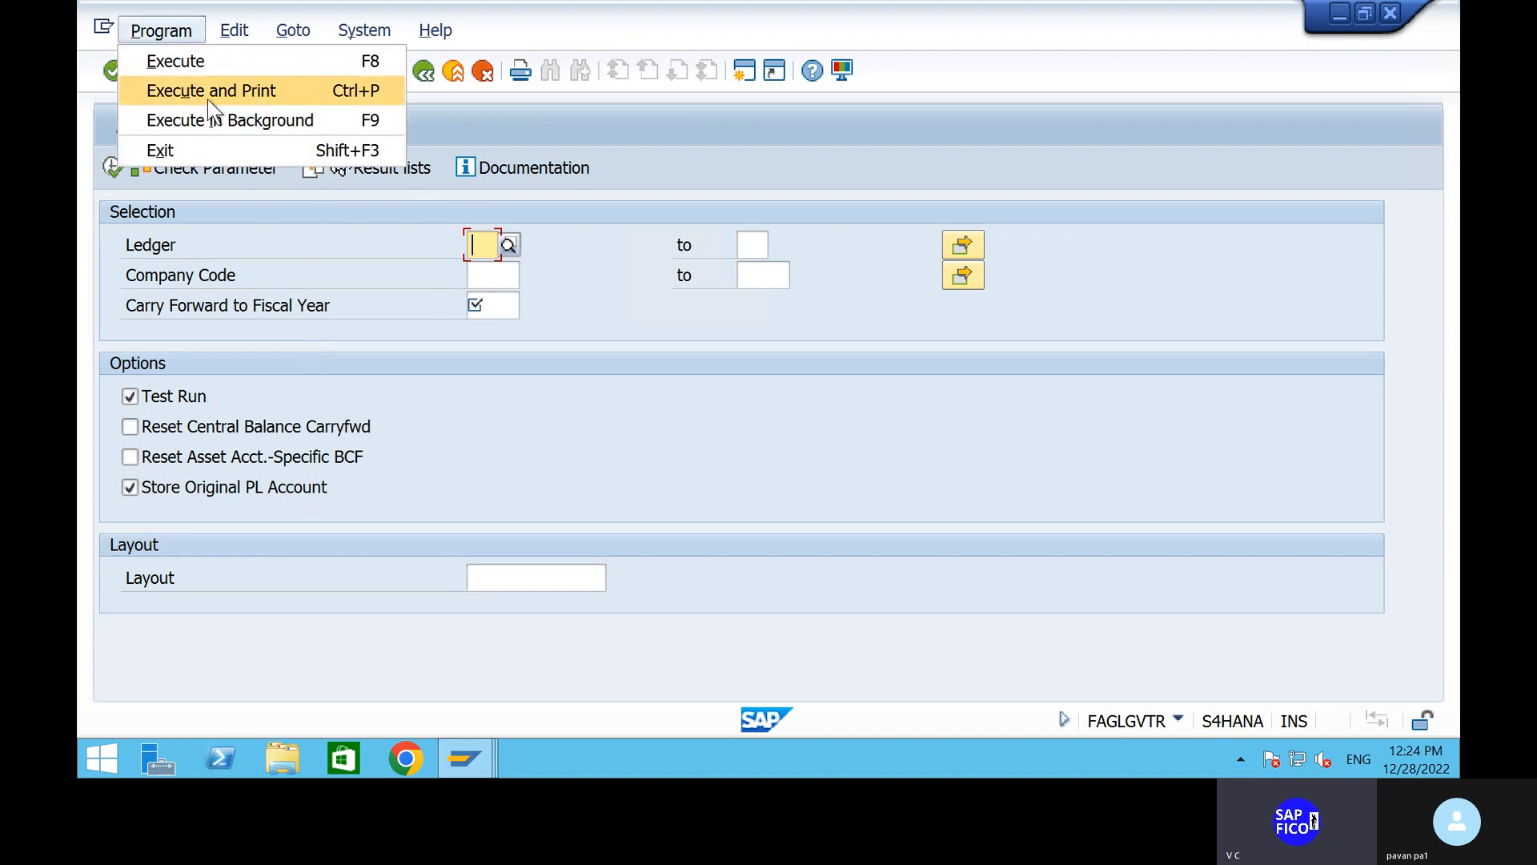
{"action": "left_click", "coordinate": [365, 30]}
{"action": "mouse_move", "coordinate": [536, 120]}
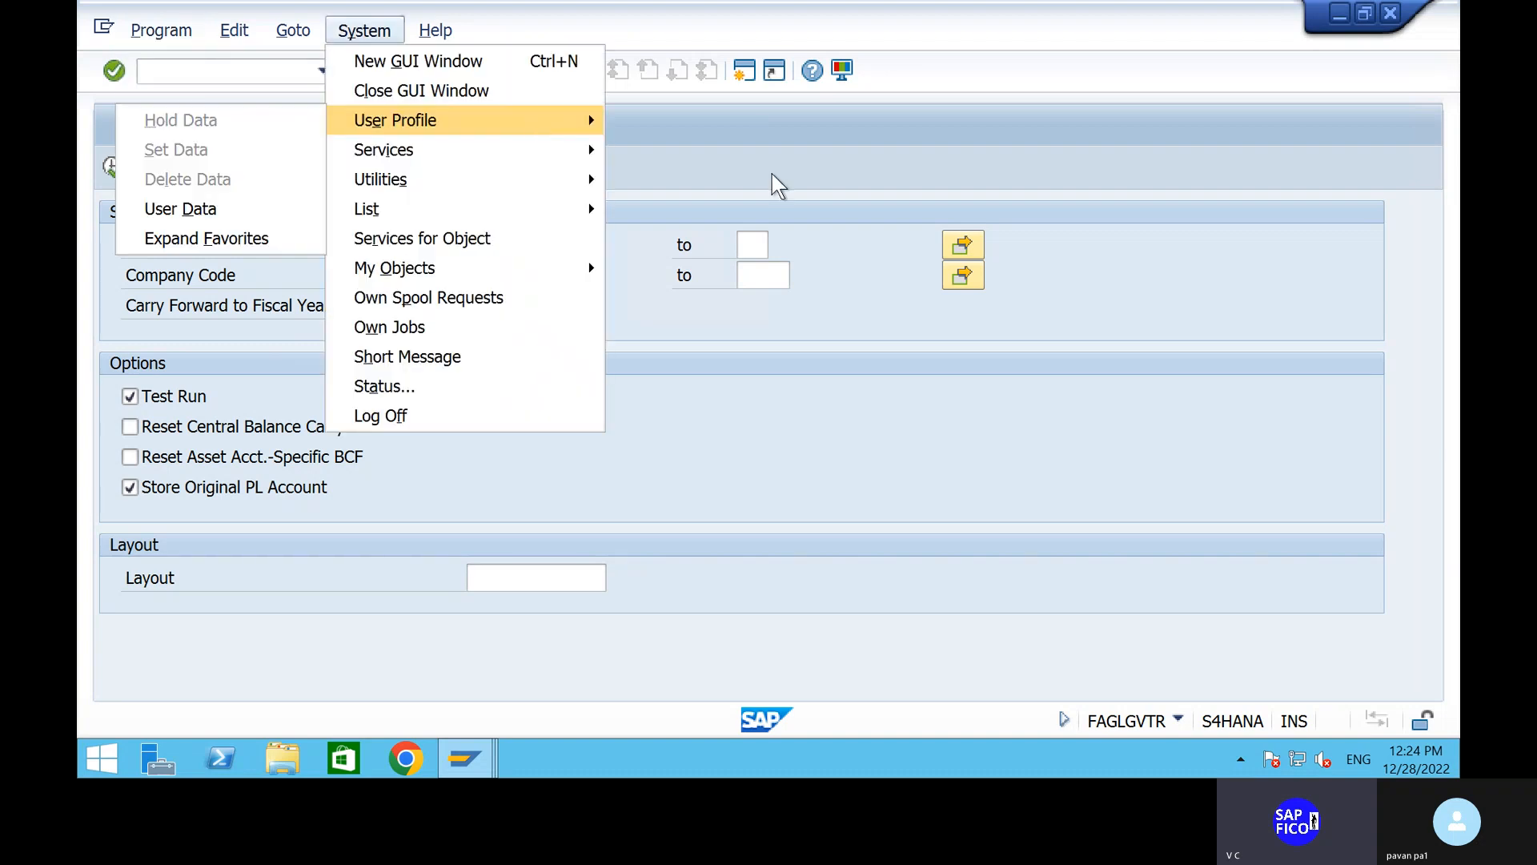
{"action": "left_click", "coordinate": [773, 175]}
Step: Switch to the Asset Accounting company code settings session and open ledger 0L under company code SHIP
{"action": "mouse_move", "coordinate": [479, 771]}
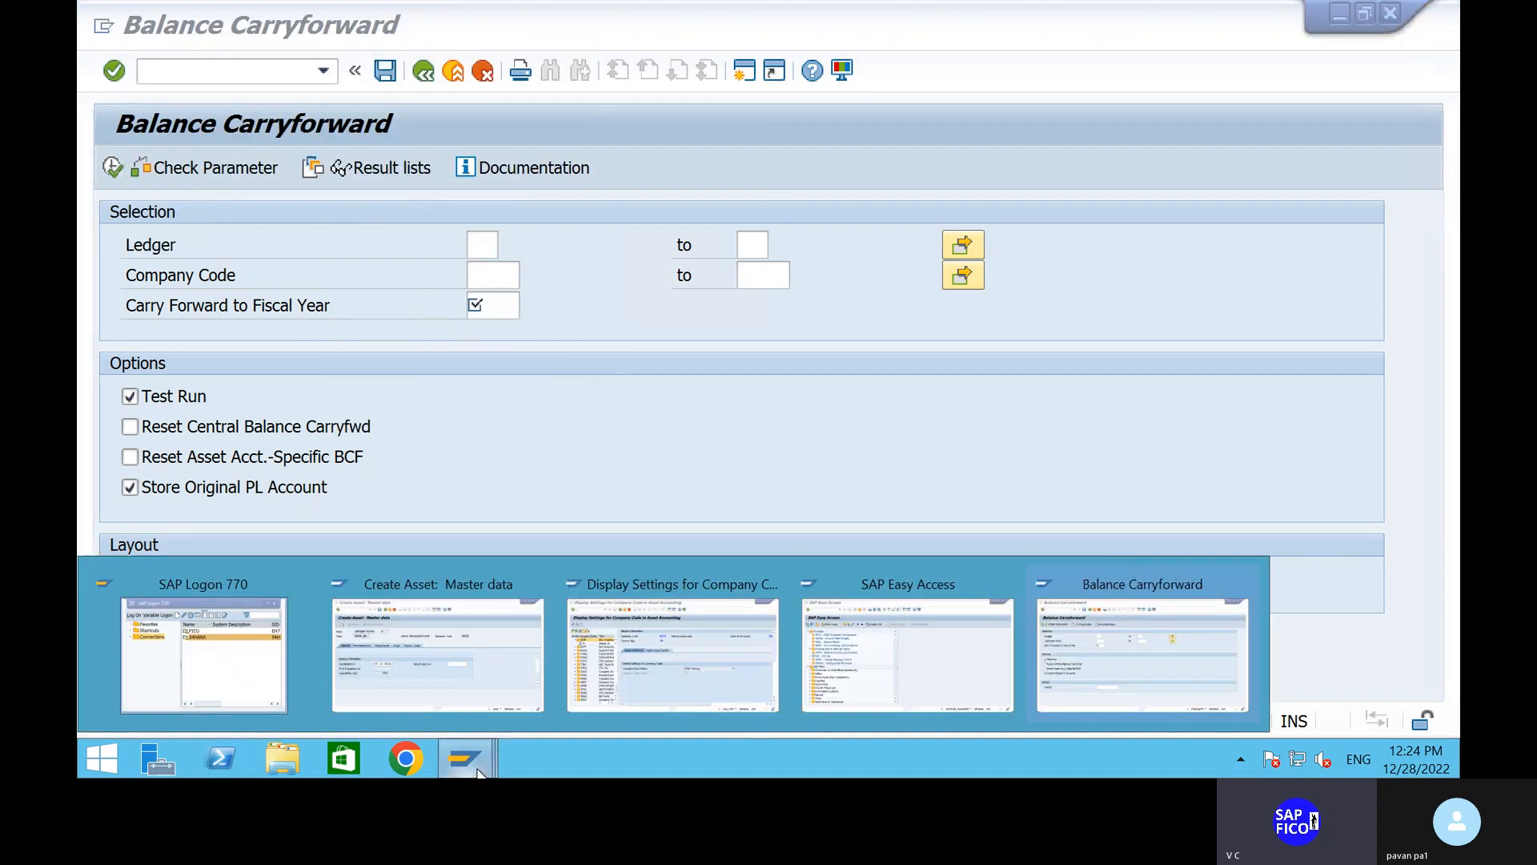
{"action": "left_click", "coordinate": [678, 677]}
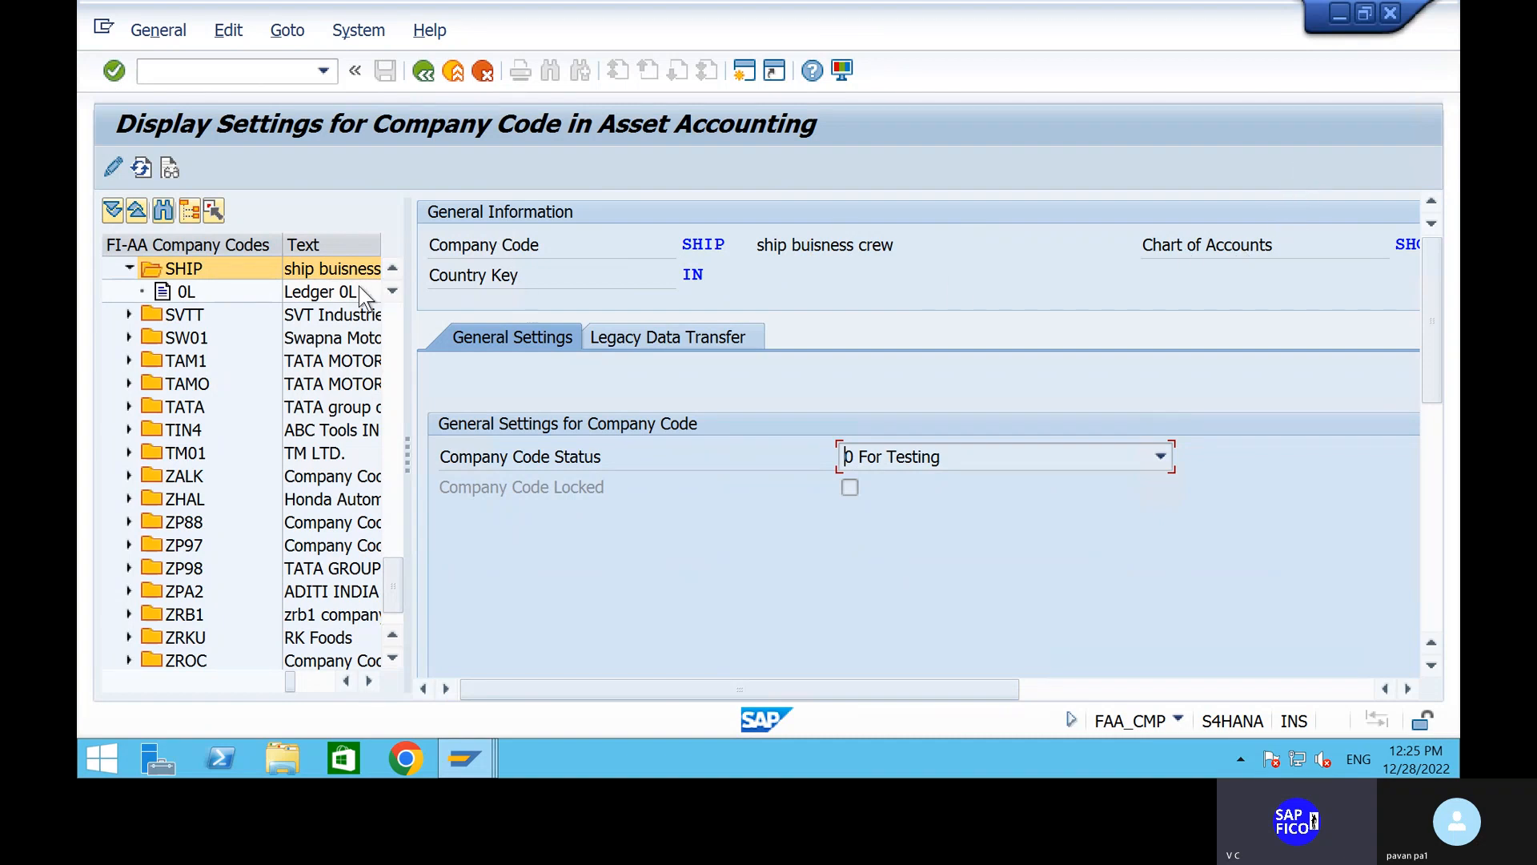
{"action": "left_click", "coordinate": [180, 292]}
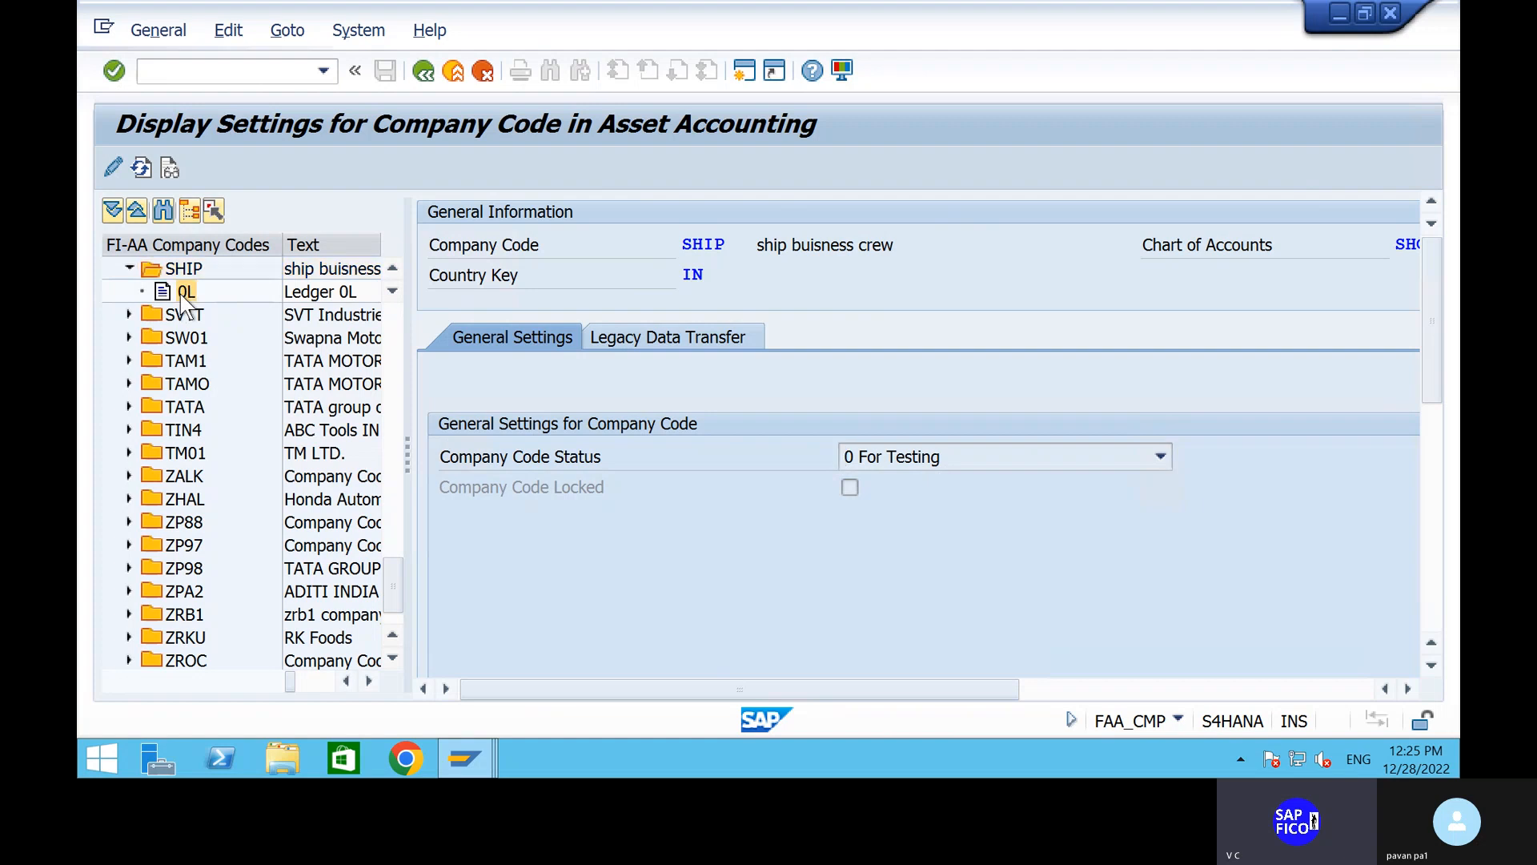
{"action": "scroll", "coordinate": [786, 545], "scroll_direction": "down", "scroll_amount": 1}
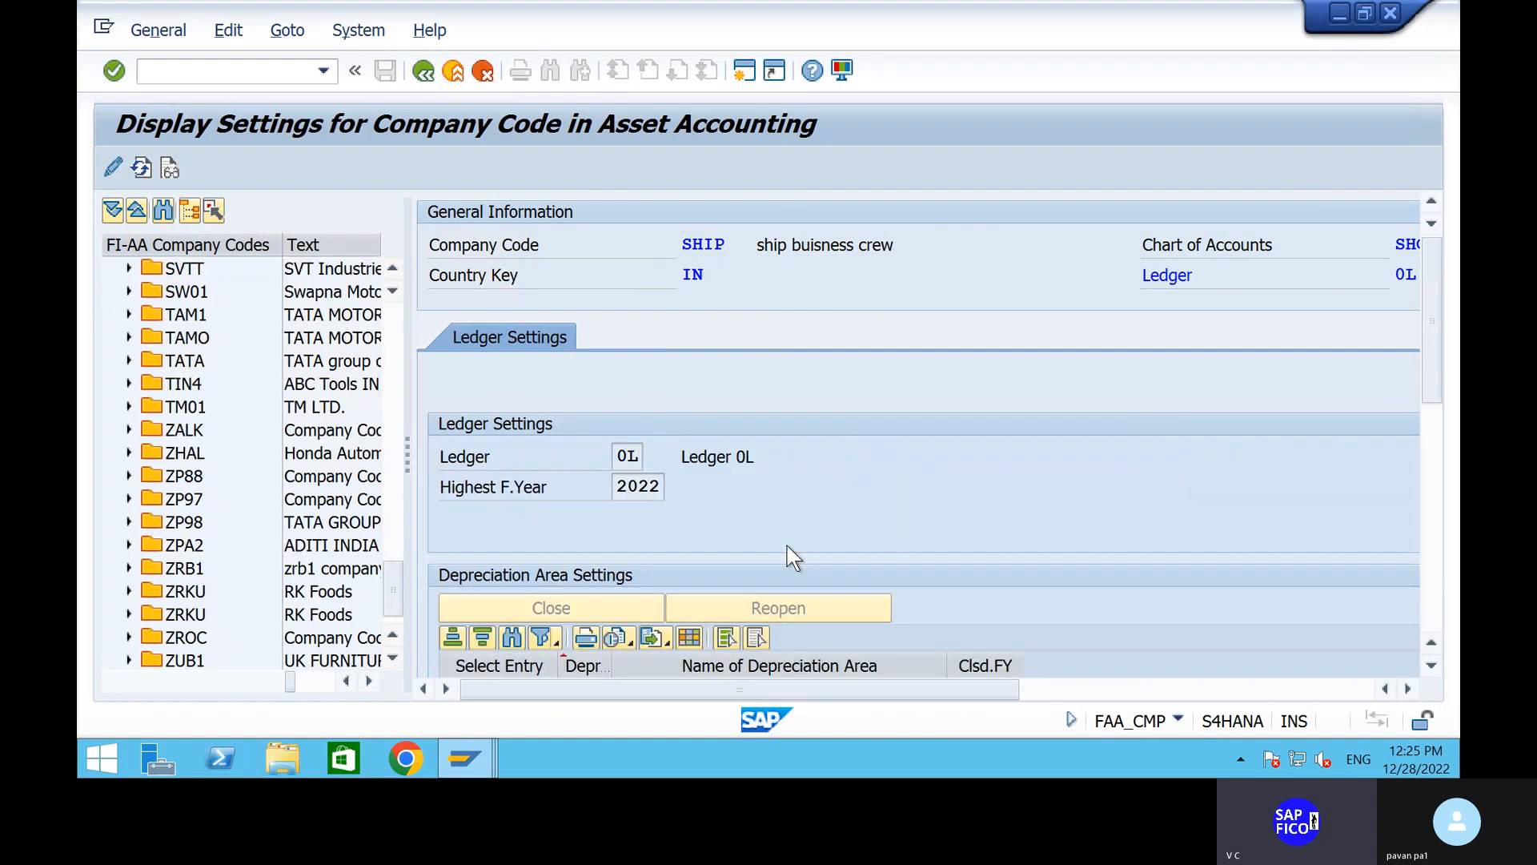
Step: Examine the ledger settings for SHIP, including the highest fiscal year and the closed fiscal year of the Book depreciation area
{"action": "left_click", "coordinate": [1433, 542]}
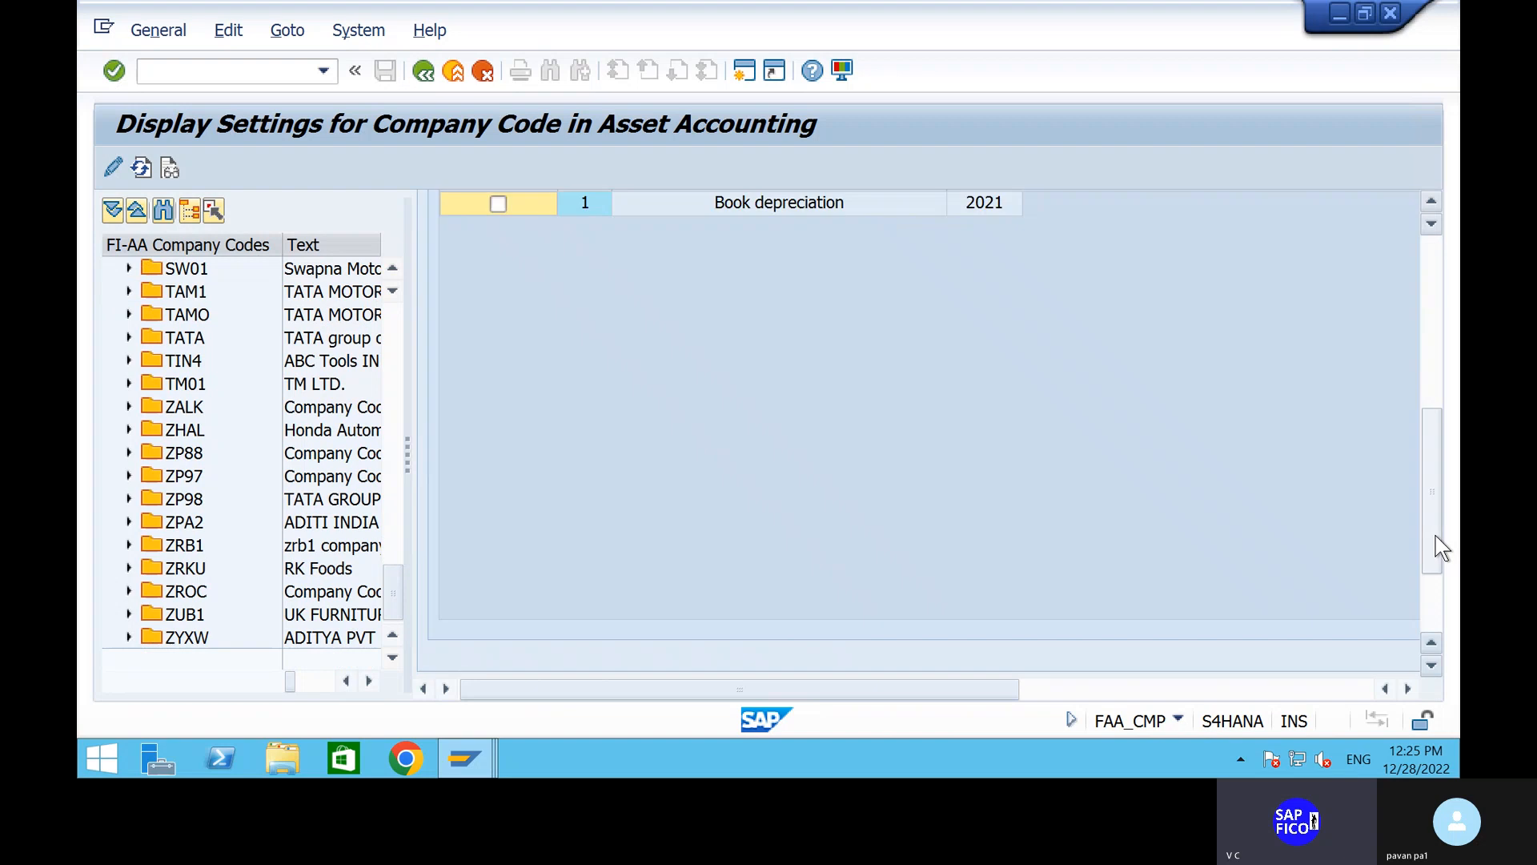
{"action": "left_click", "coordinate": [1430, 200]}
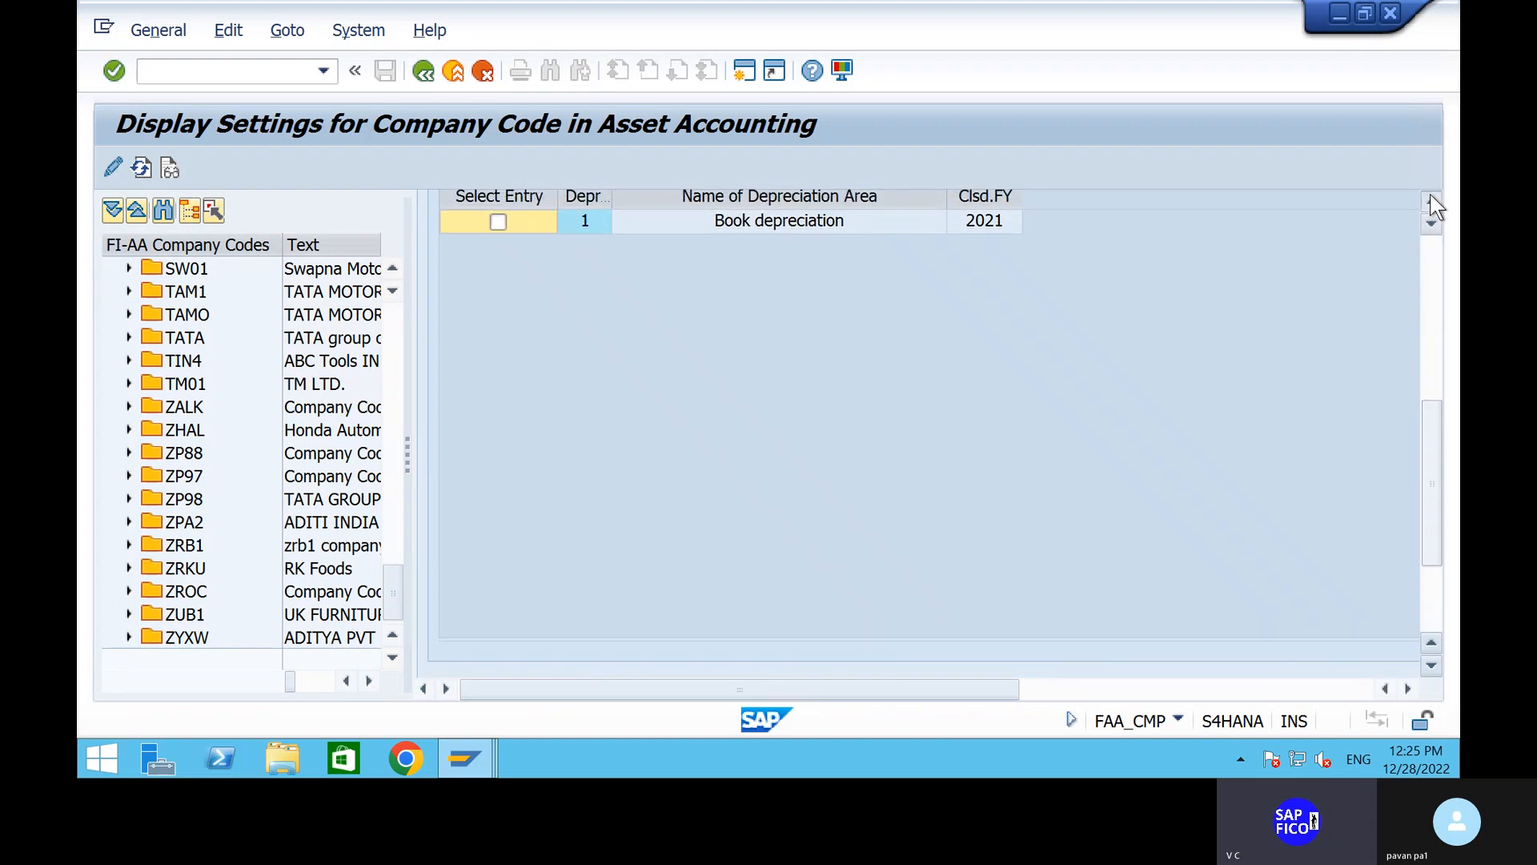
{"action": "left_click", "coordinate": [1432, 276]}
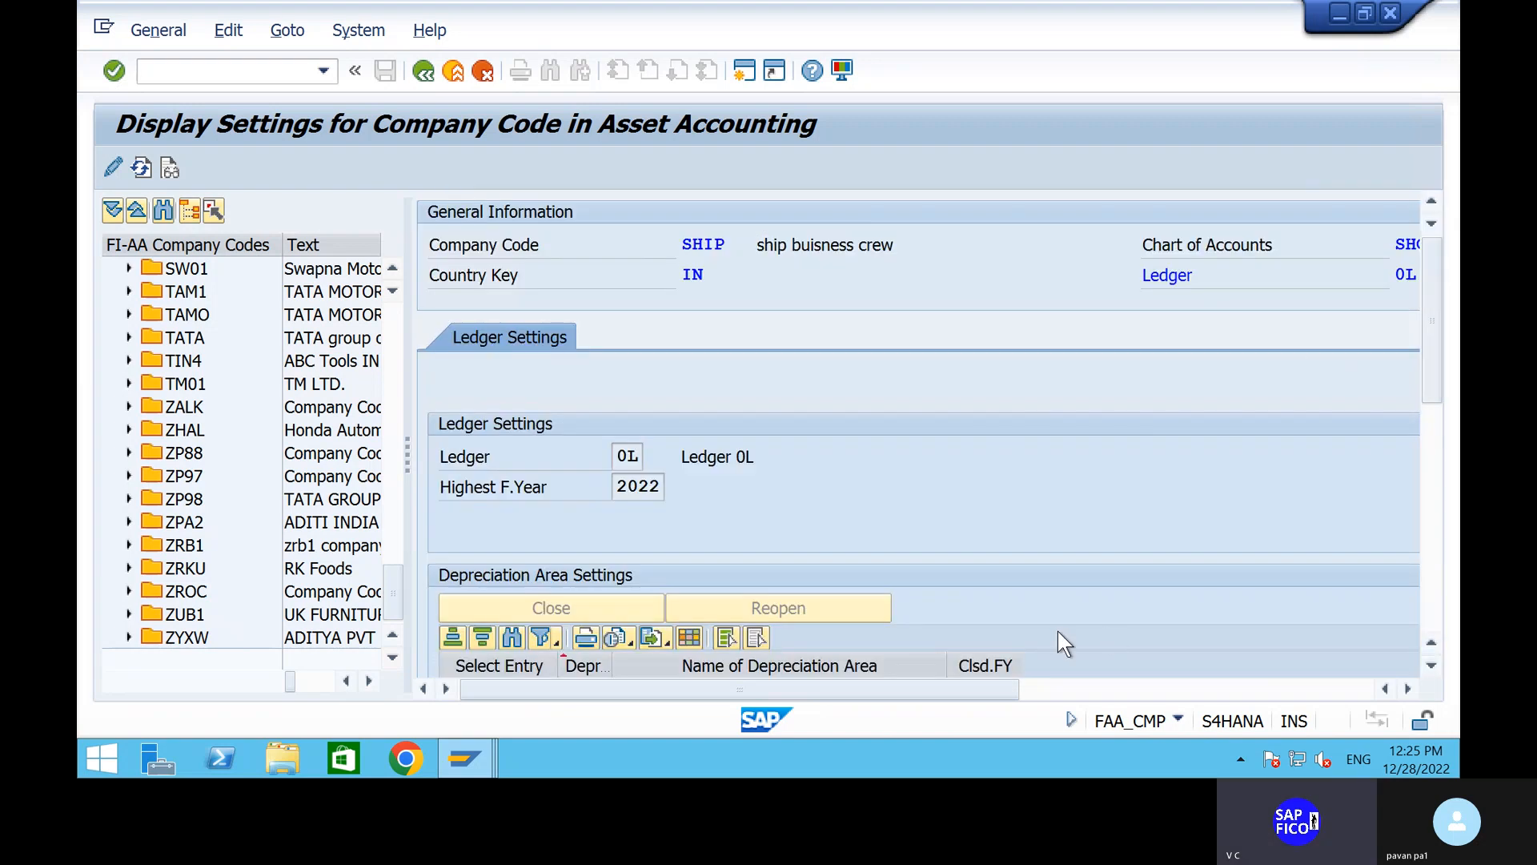
{"action": "left_click", "coordinate": [1079, 685]}
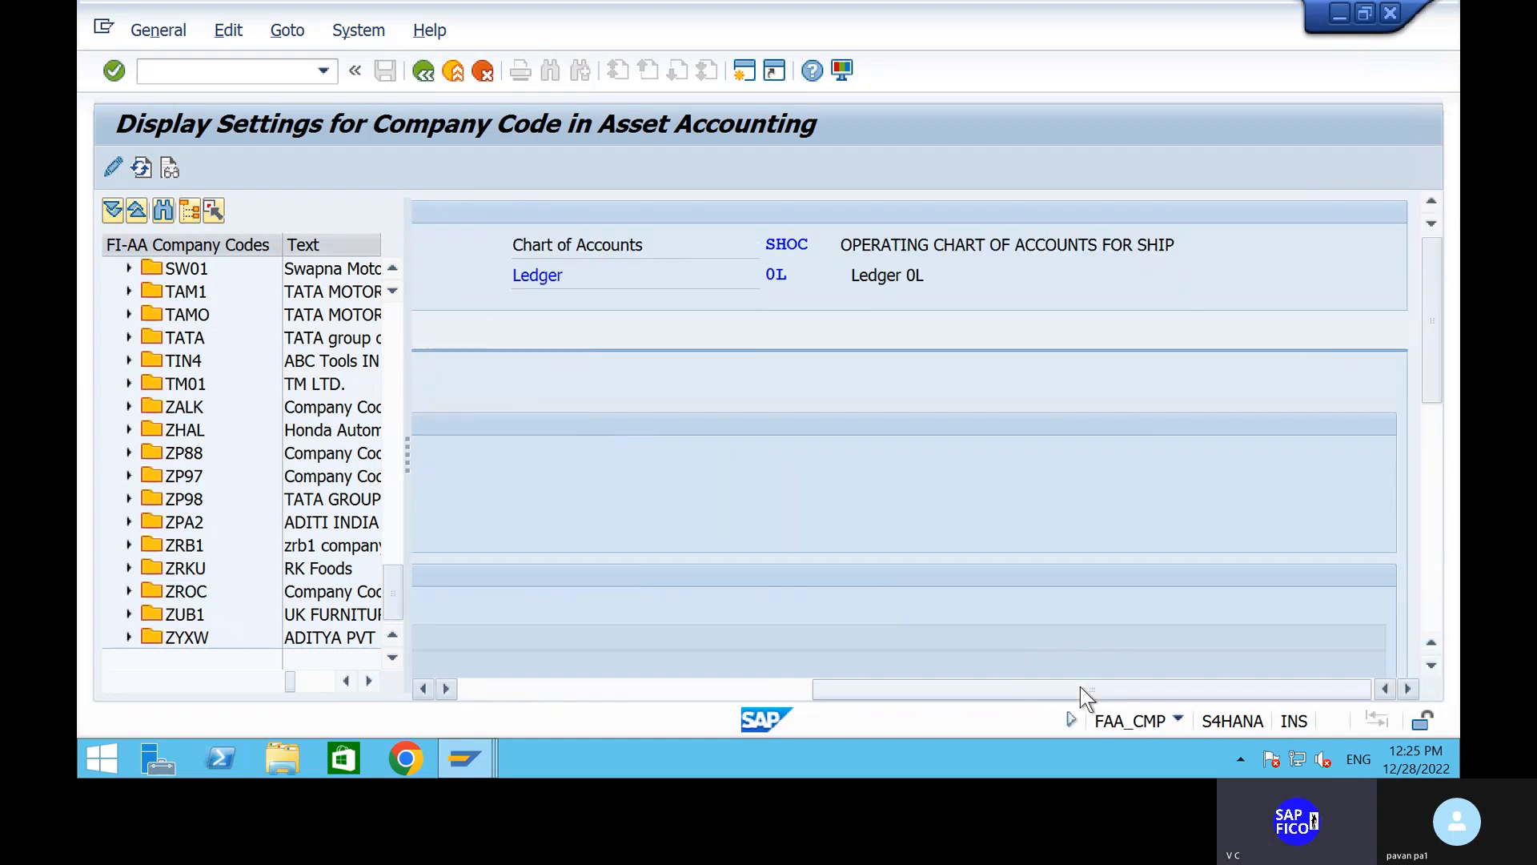
{"action": "left_click", "coordinate": [533, 684]}
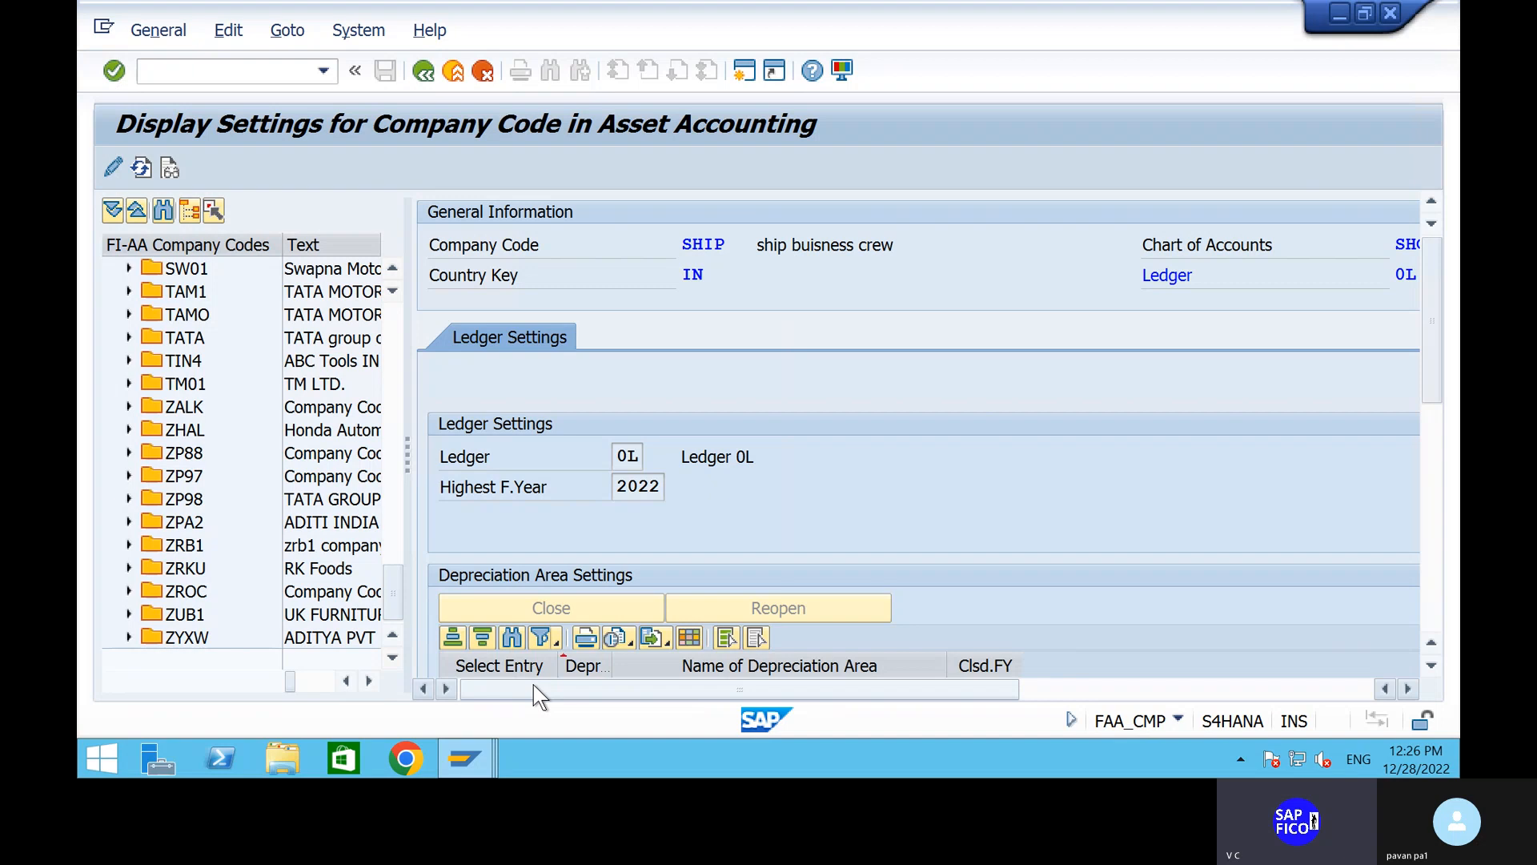
{"action": "left_click", "coordinate": [1432, 469]}
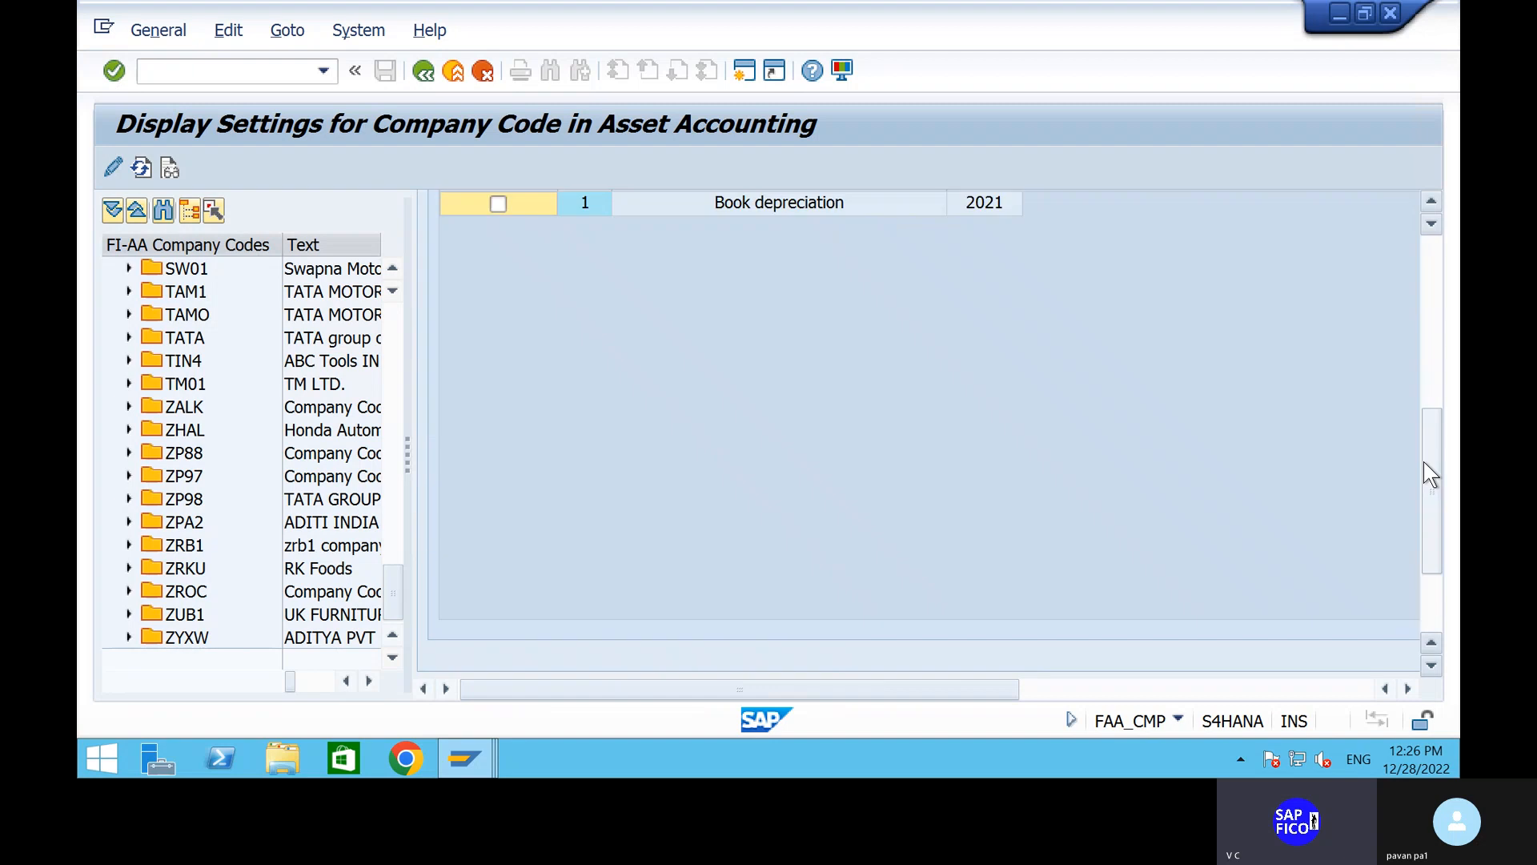
{"action": "left_click", "coordinate": [1430, 201]}
{"action": "left_click", "coordinate": [1430, 204]}
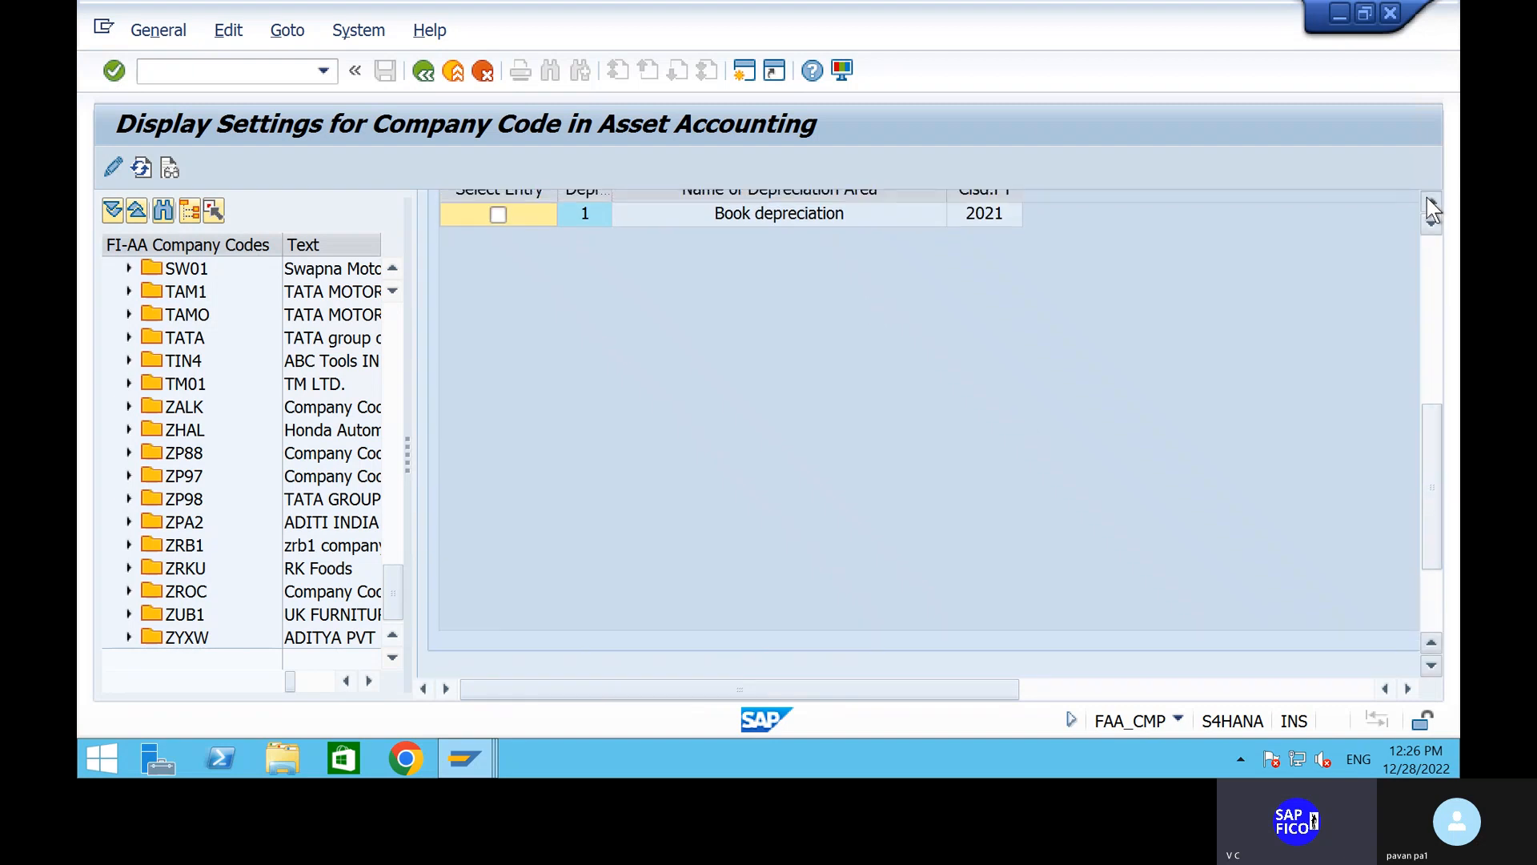
{"action": "left_click", "coordinate": [1430, 204]}
{"action": "left_click", "coordinate": [1430, 204]}
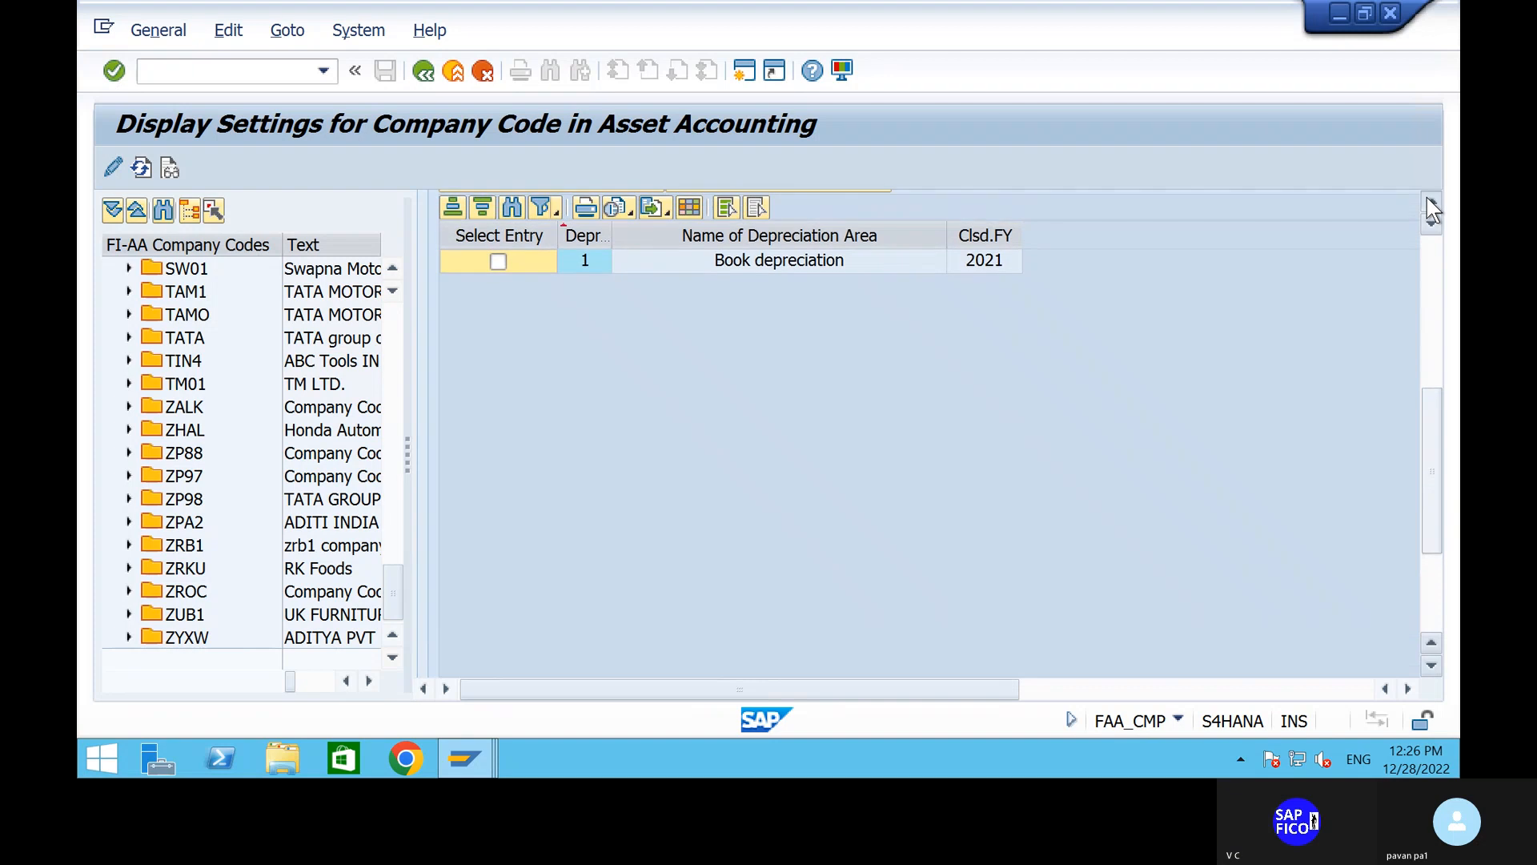
{"action": "left_click", "coordinate": [1430, 204]}
{"action": "left_click", "coordinate": [1430, 205]}
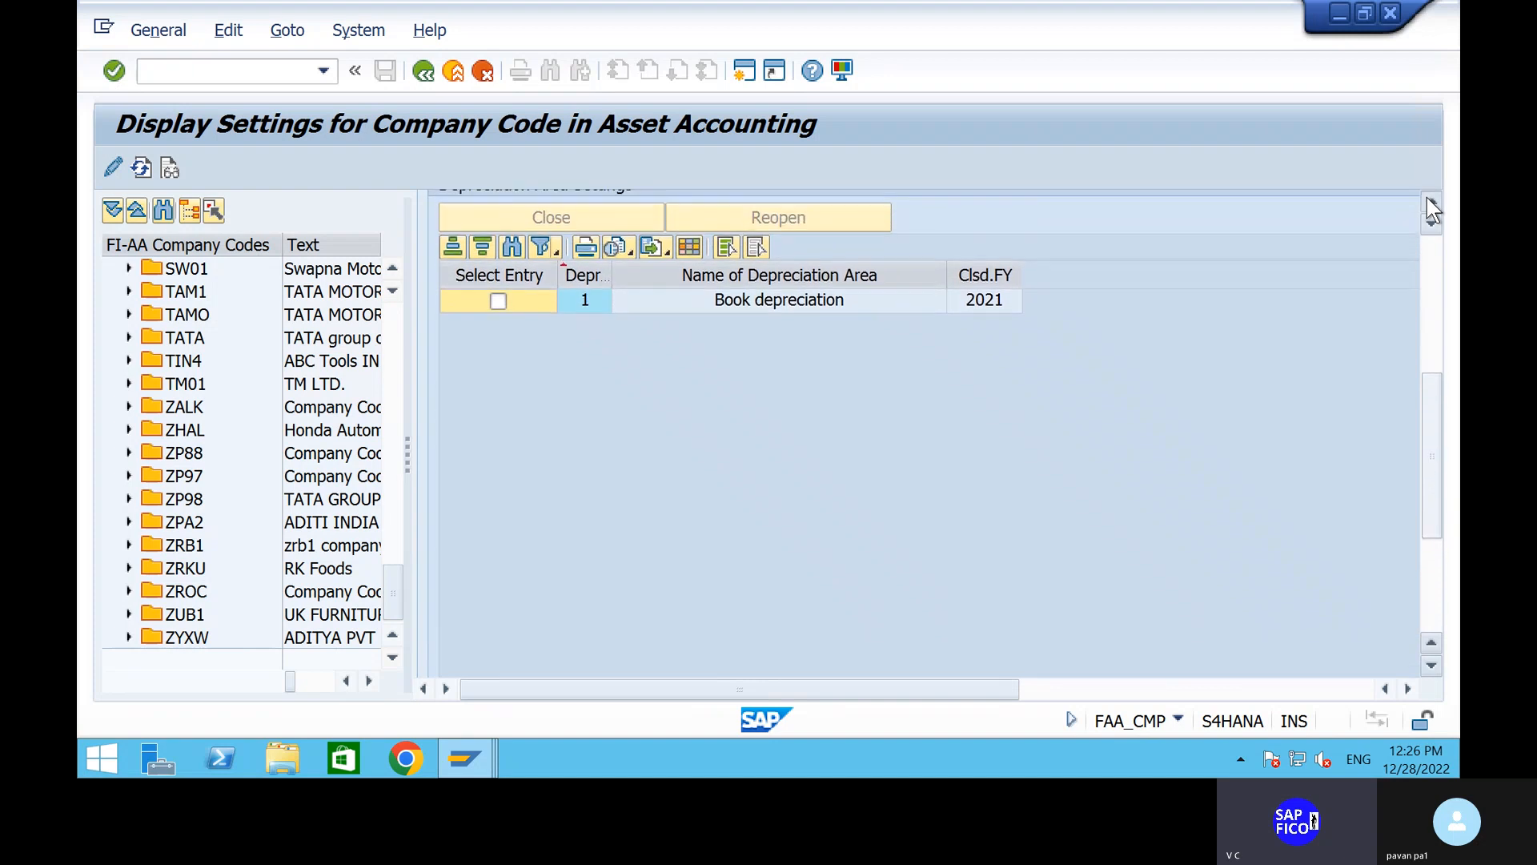
{"action": "left_click", "coordinate": [1430, 204]}
{"action": "left_click", "coordinate": [1430, 204]}
{"action": "left_click", "coordinate": [1427, 198]}
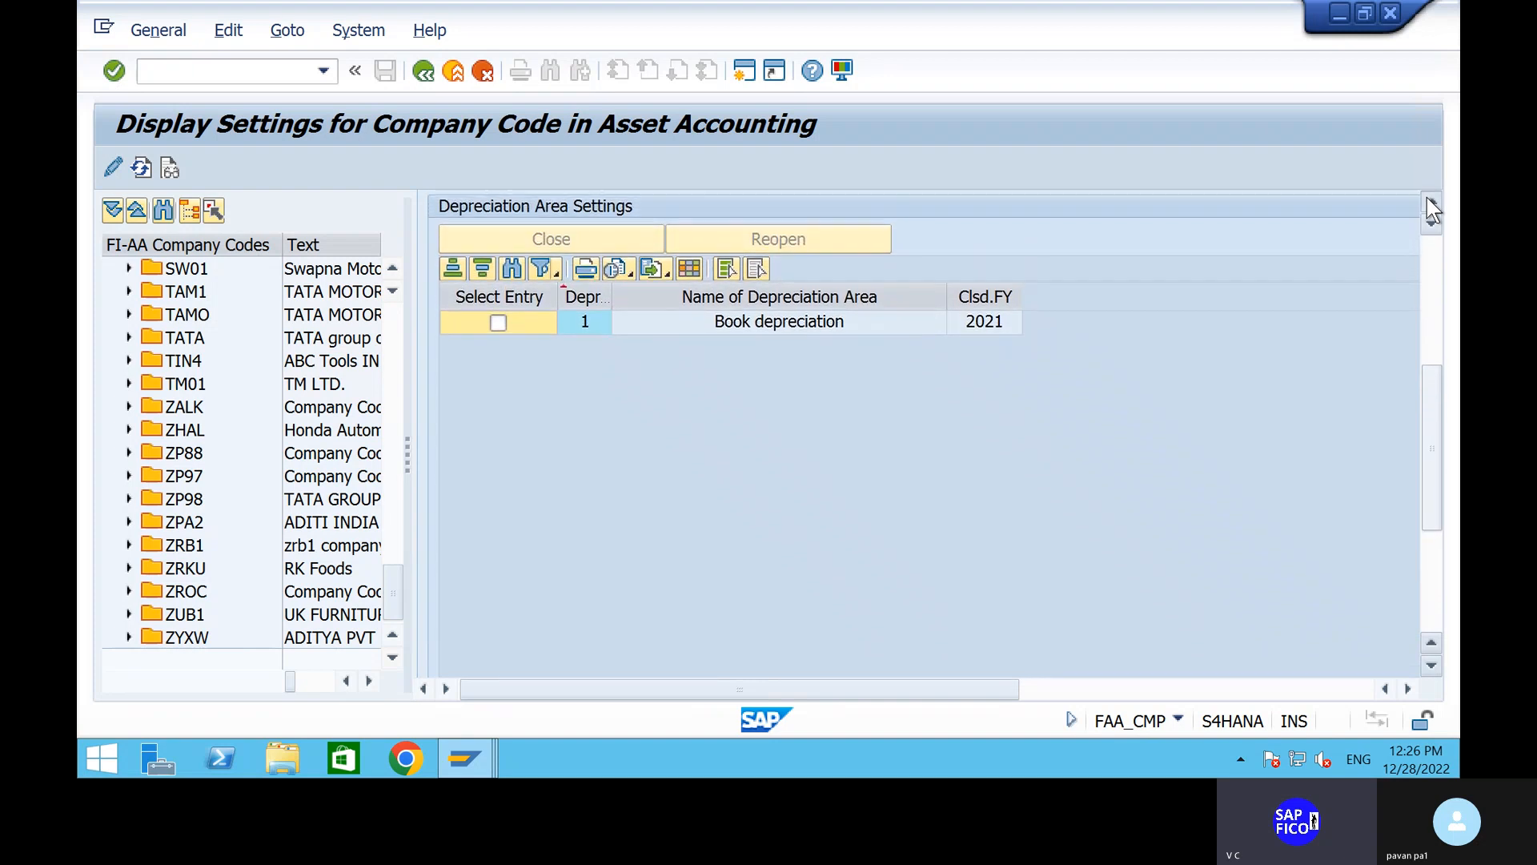
{"action": "left_click", "coordinate": [1427, 197]}
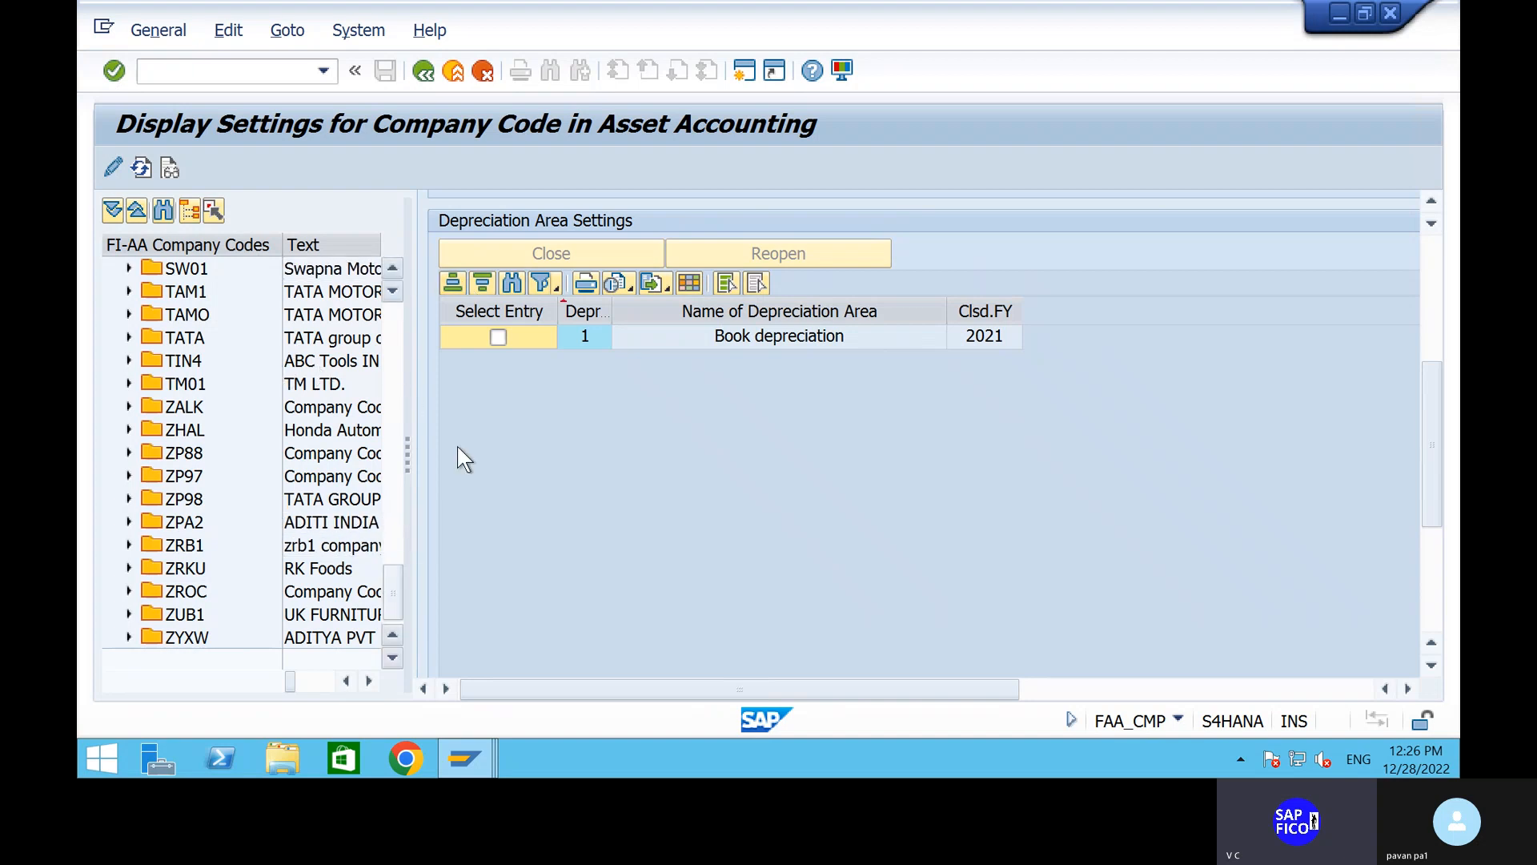
{"action": "scroll", "coordinate": [398, 366], "scroll_direction": "up", "scroll_amount": 5}
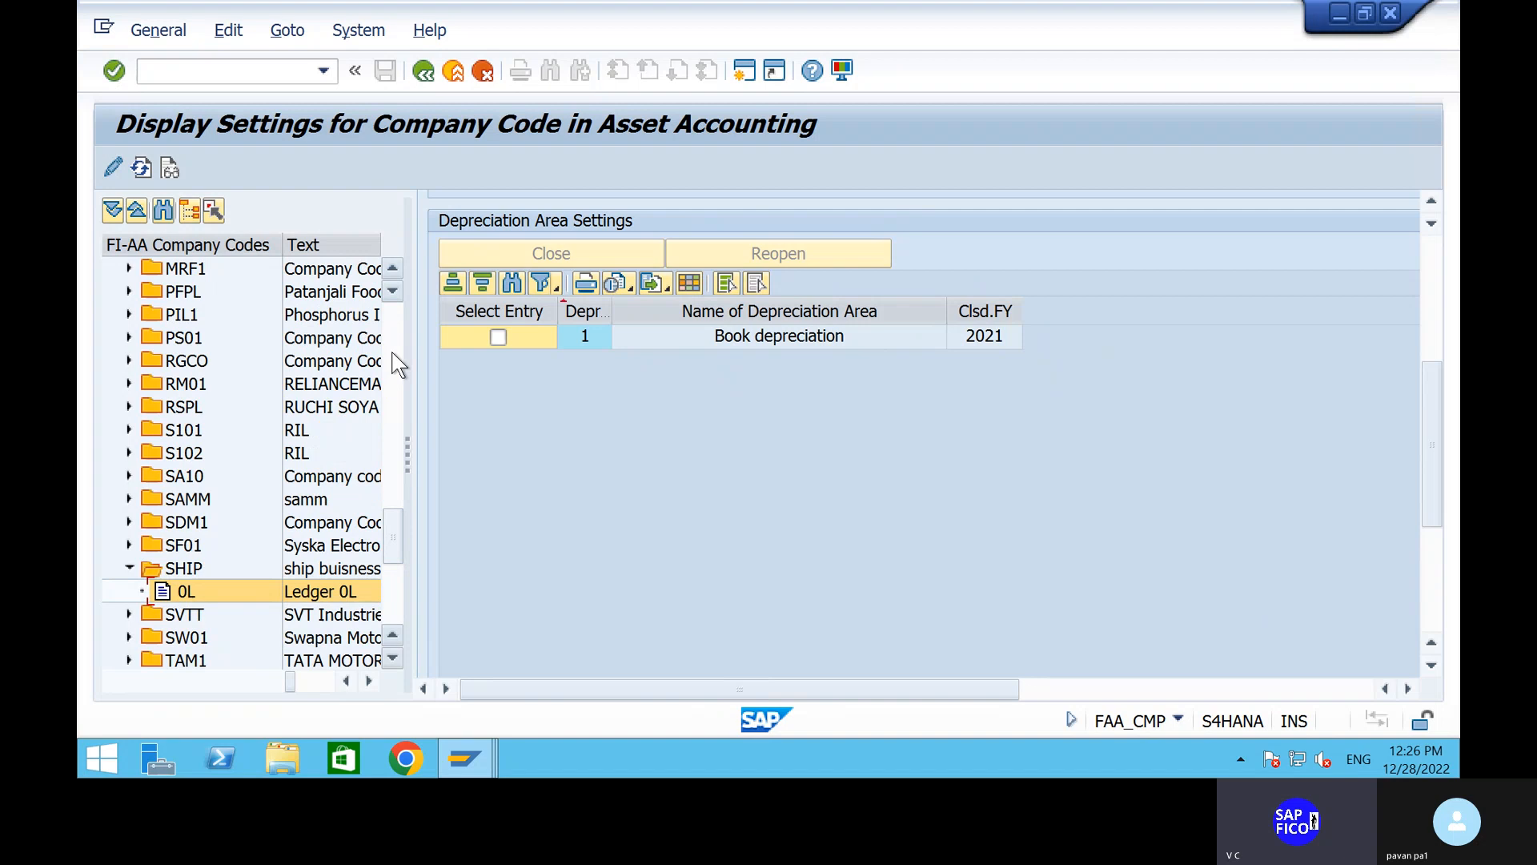
{"action": "scroll", "coordinate": [398, 366], "scroll_direction": "up", "scroll_amount": 5}
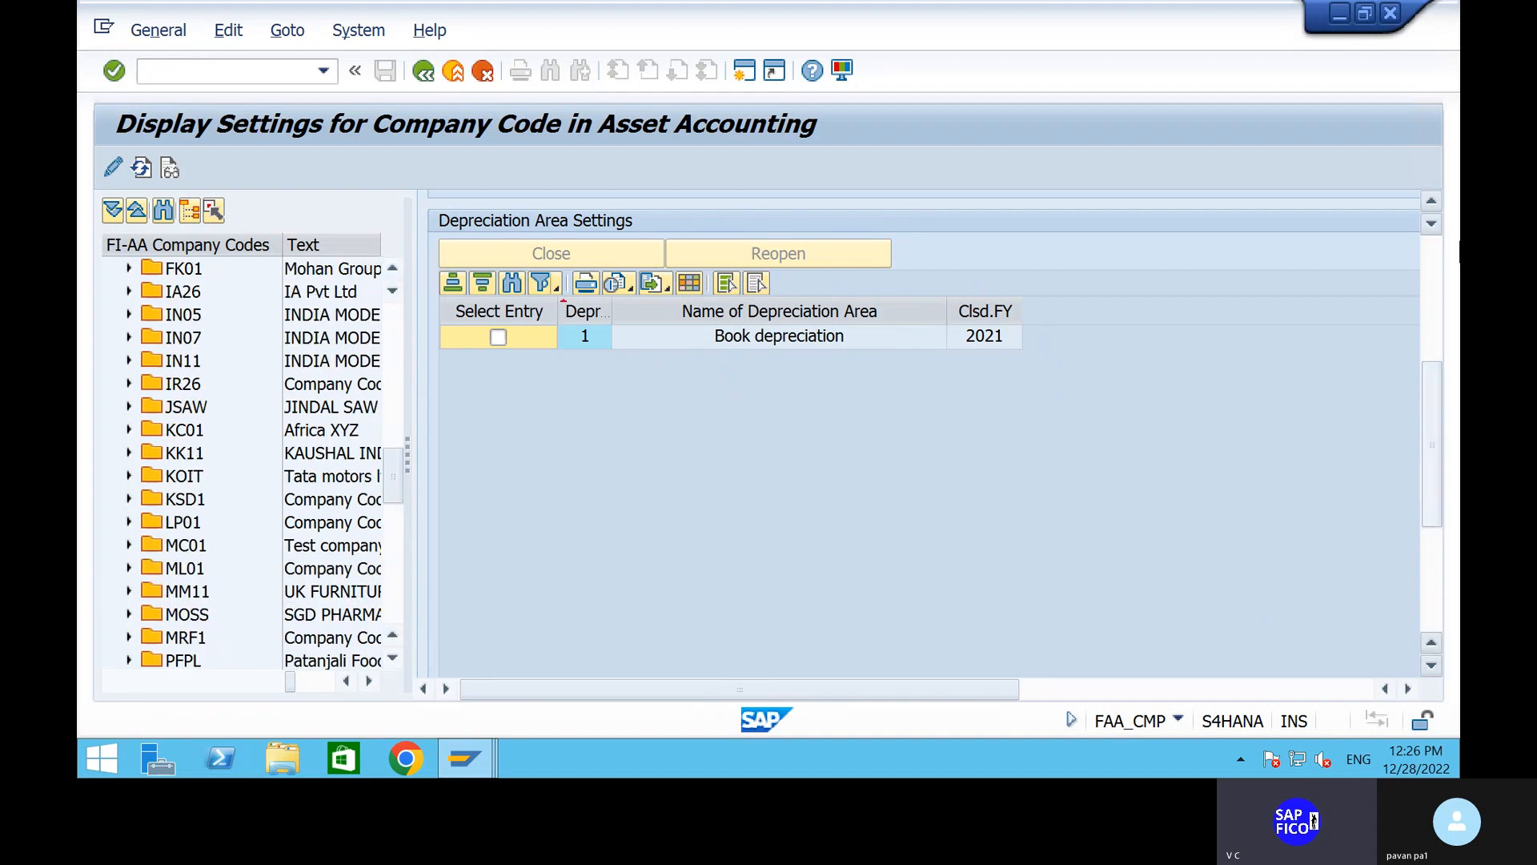
{"action": "scroll", "coordinate": [1429, 258], "scroll_direction": "up", "scroll_amount": 5}
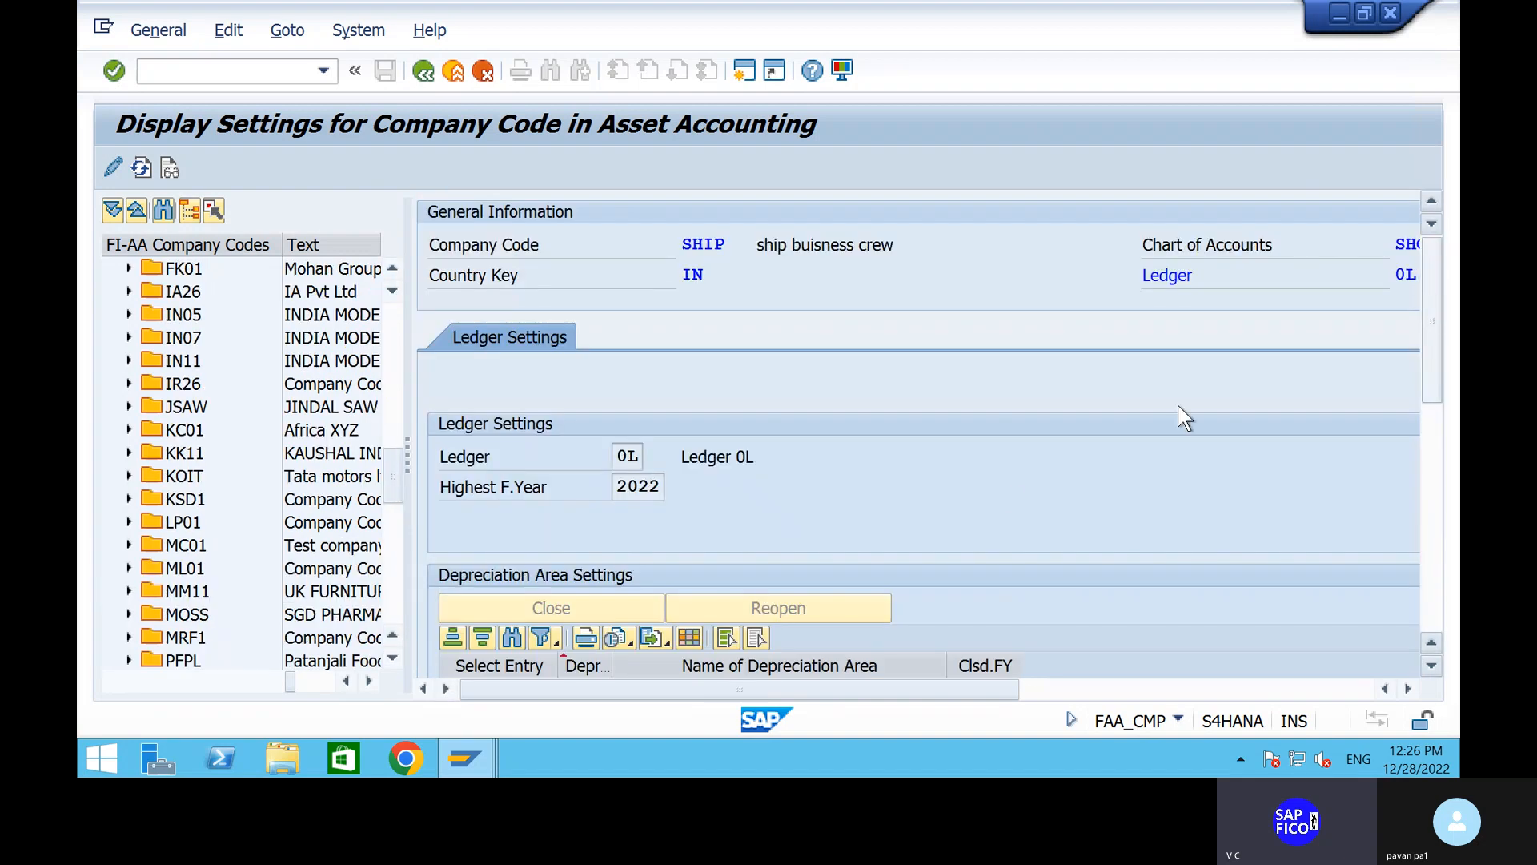
Step: Leave the company code settings with /N, and return to the asset being created to open its depreciation areas
{"action": "left_click", "coordinate": [199, 78]}
{"action": "type", "text": "/N"}
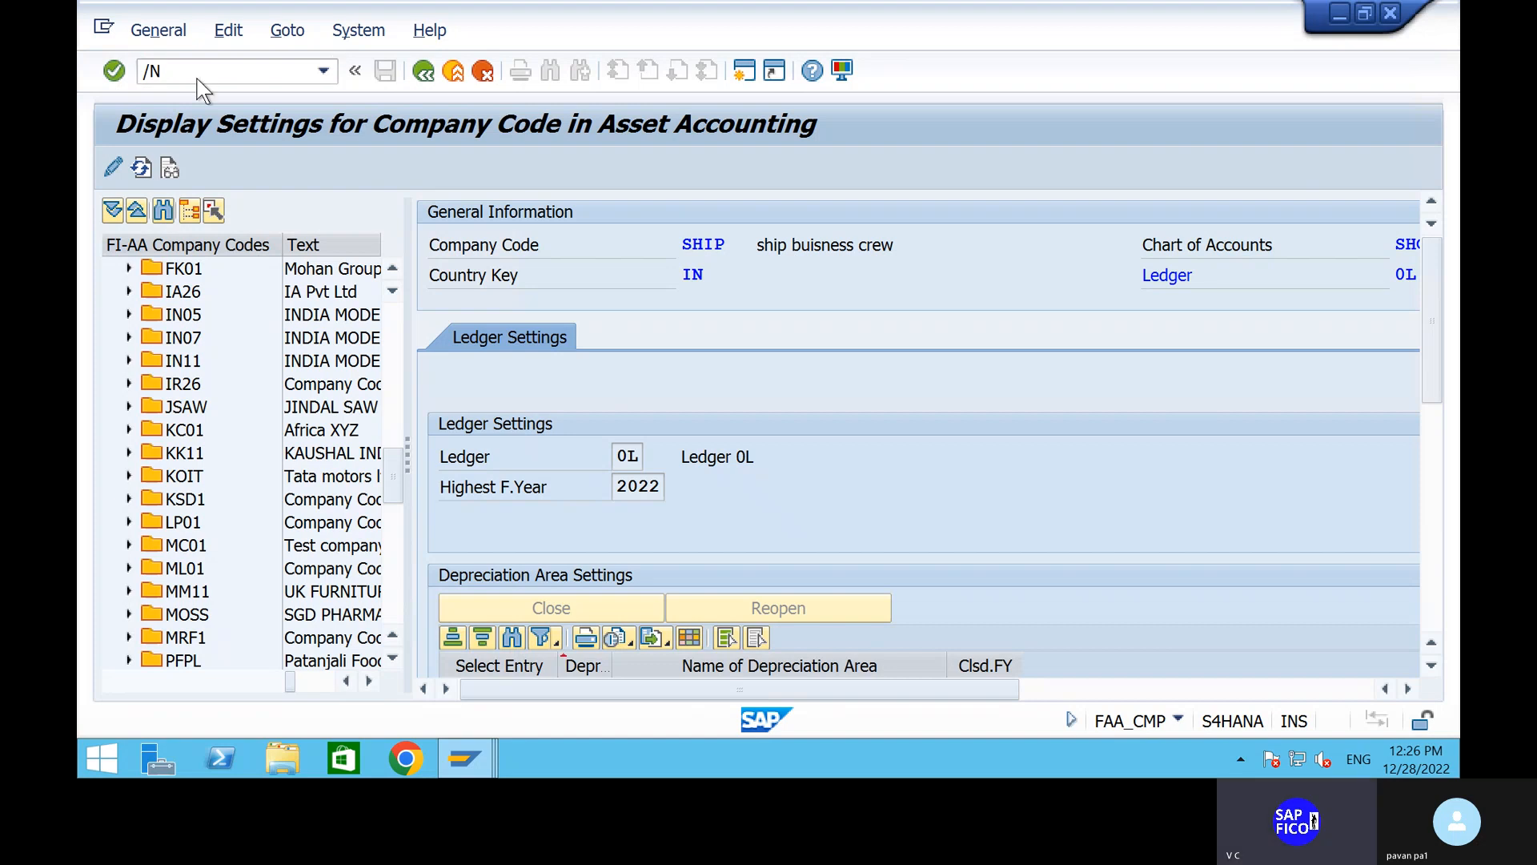
{"action": "key", "text": "Return"}
{"action": "mouse_move", "coordinate": [474, 767]}
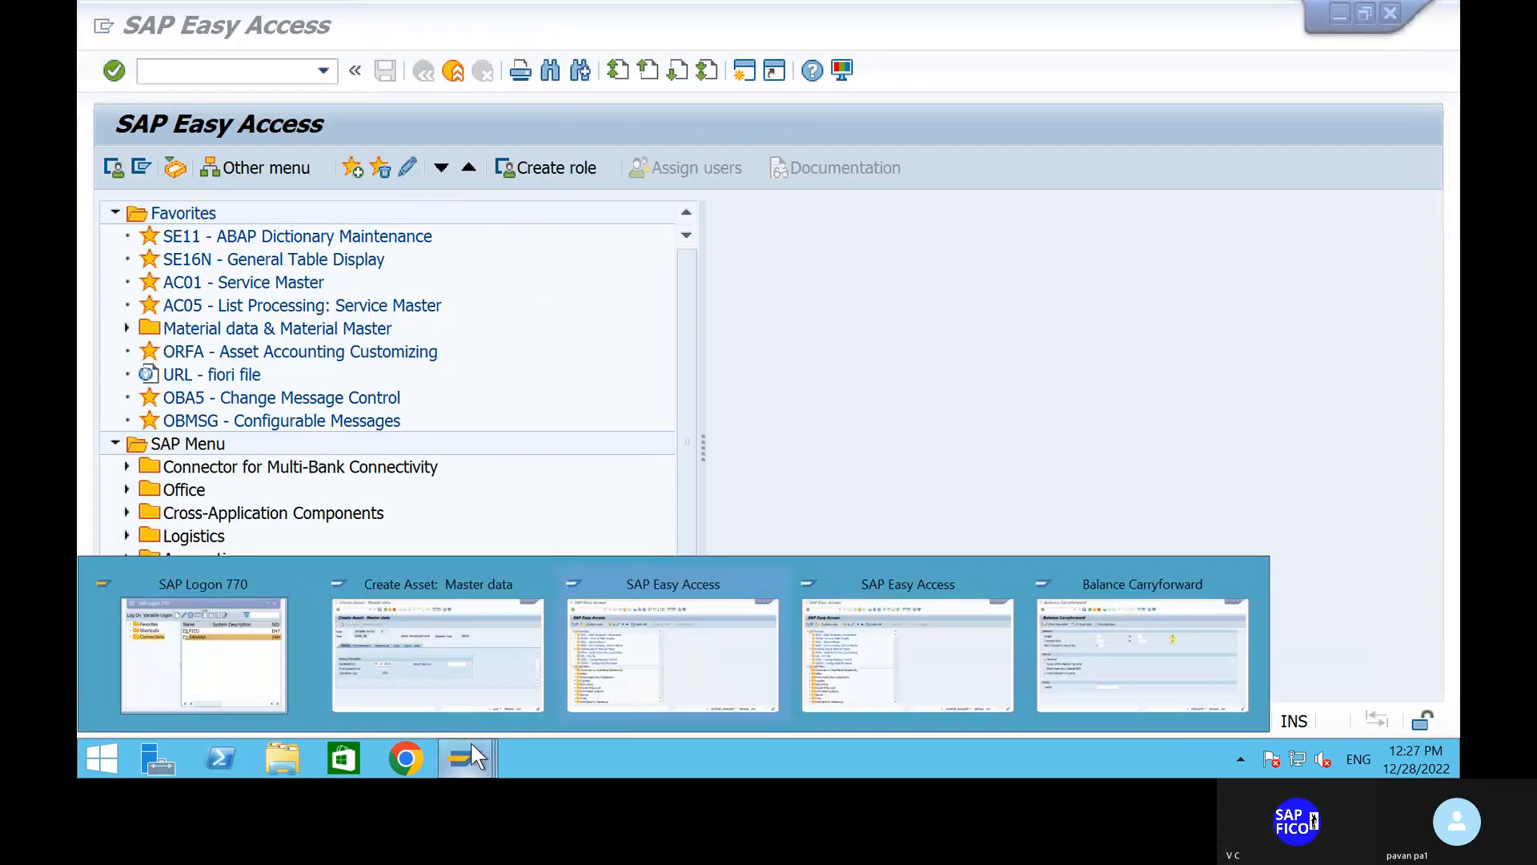
{"action": "left_click", "coordinate": [467, 652]}
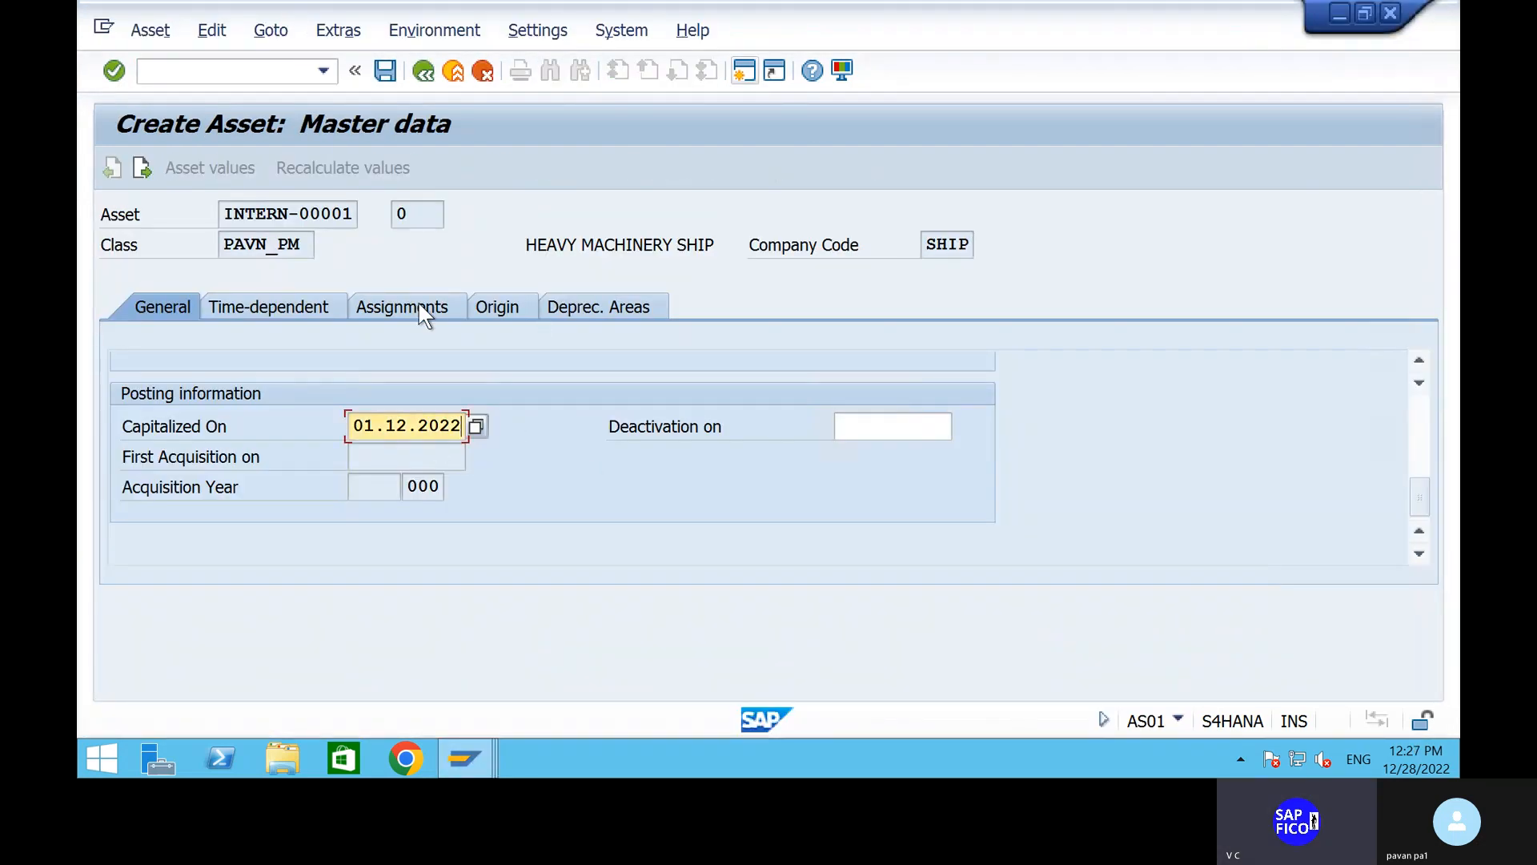
{"action": "left_click", "coordinate": [598, 314]}
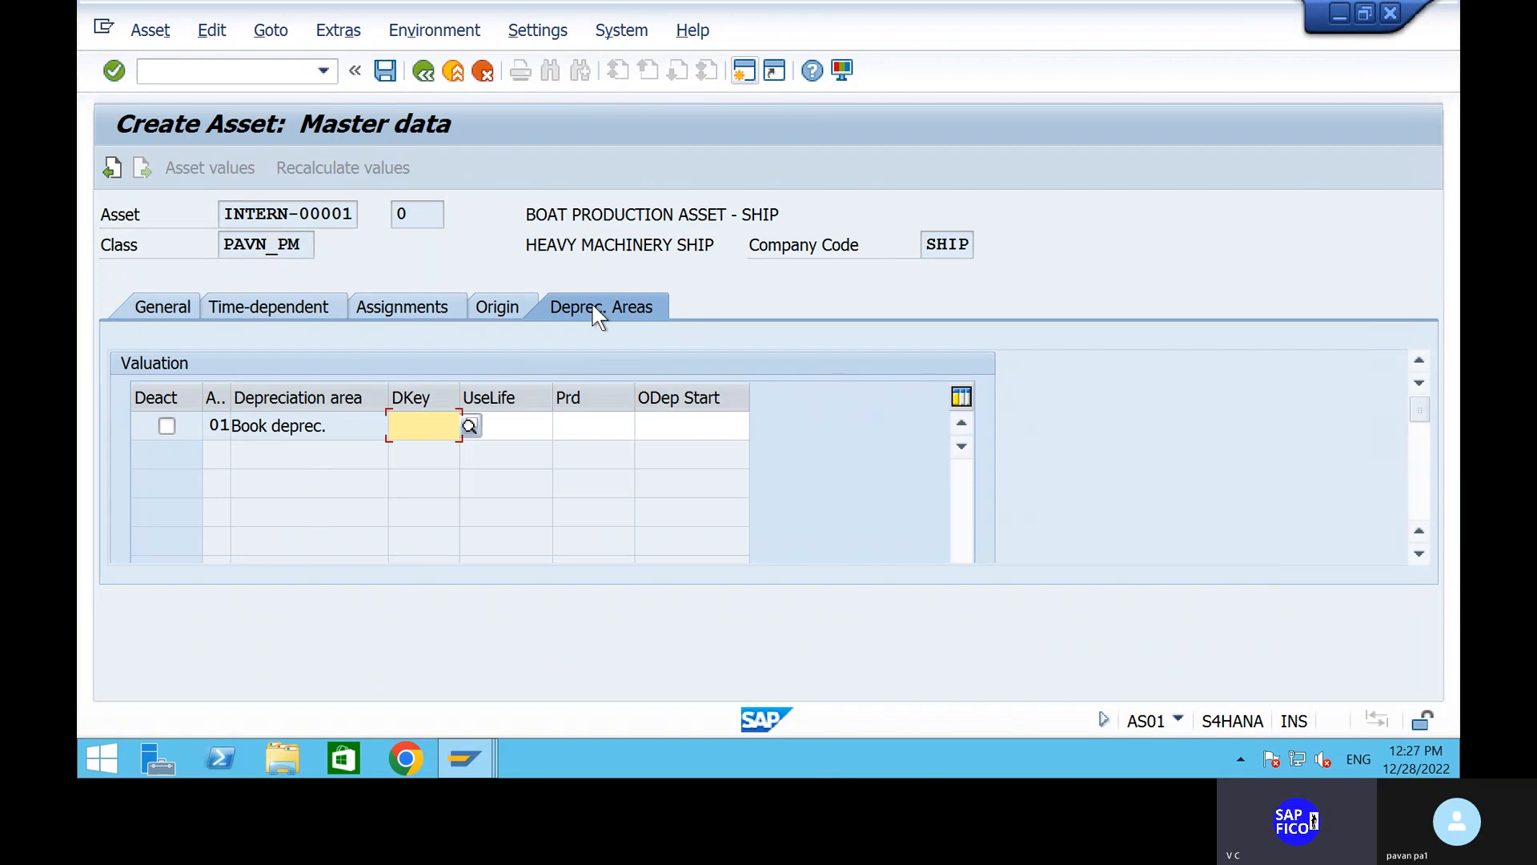
{"action": "left_click", "coordinate": [163, 308]}
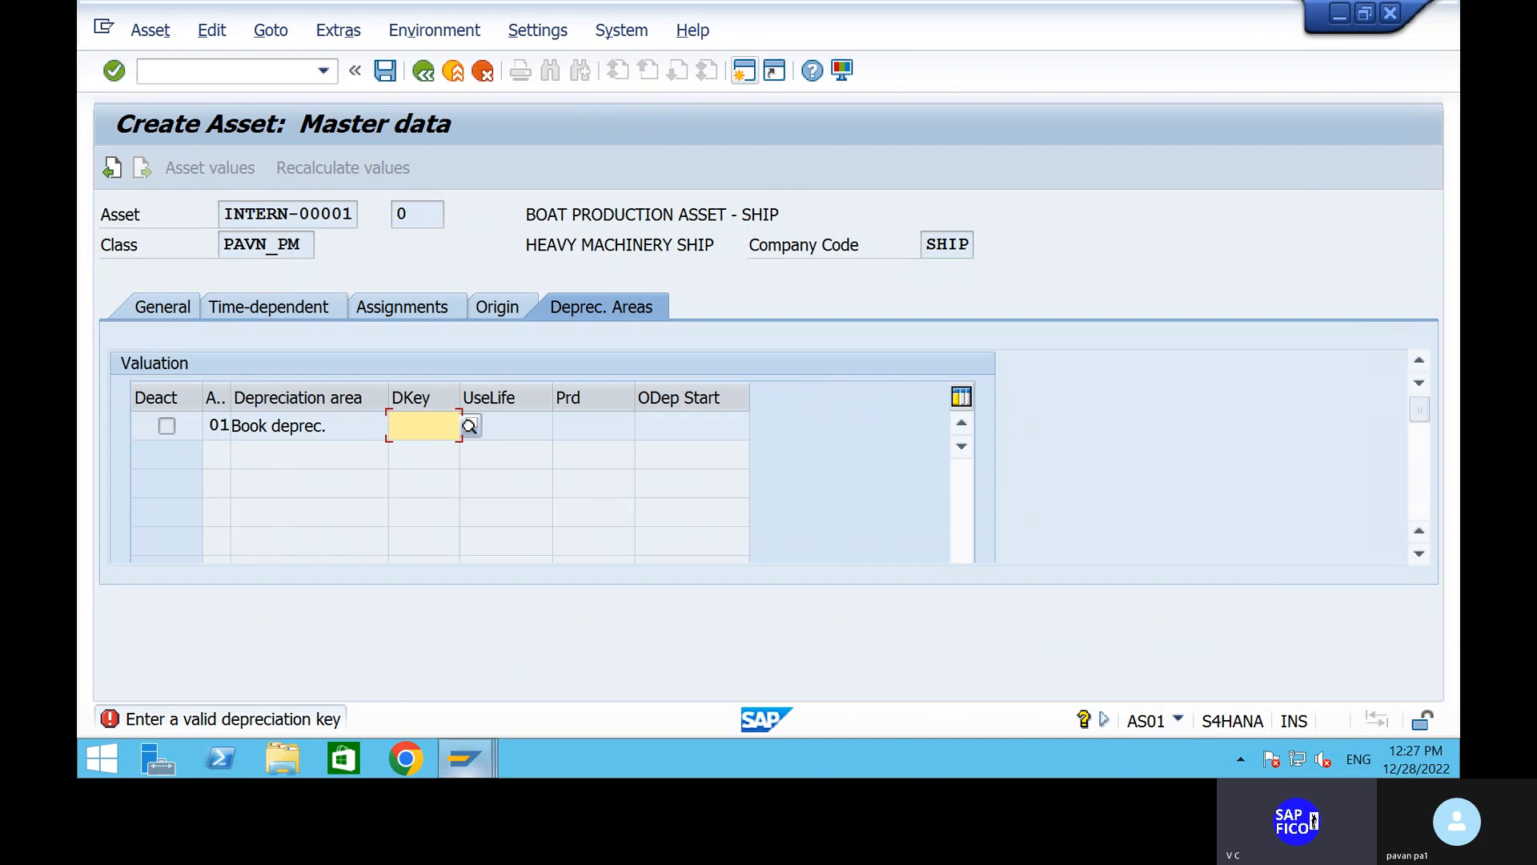
Step: Assign depreciation key P01, SLM PLANT AND MACHINERY 7 %, to the Book deprec. area
{"action": "mouse_move", "coordinate": [465, 757]}
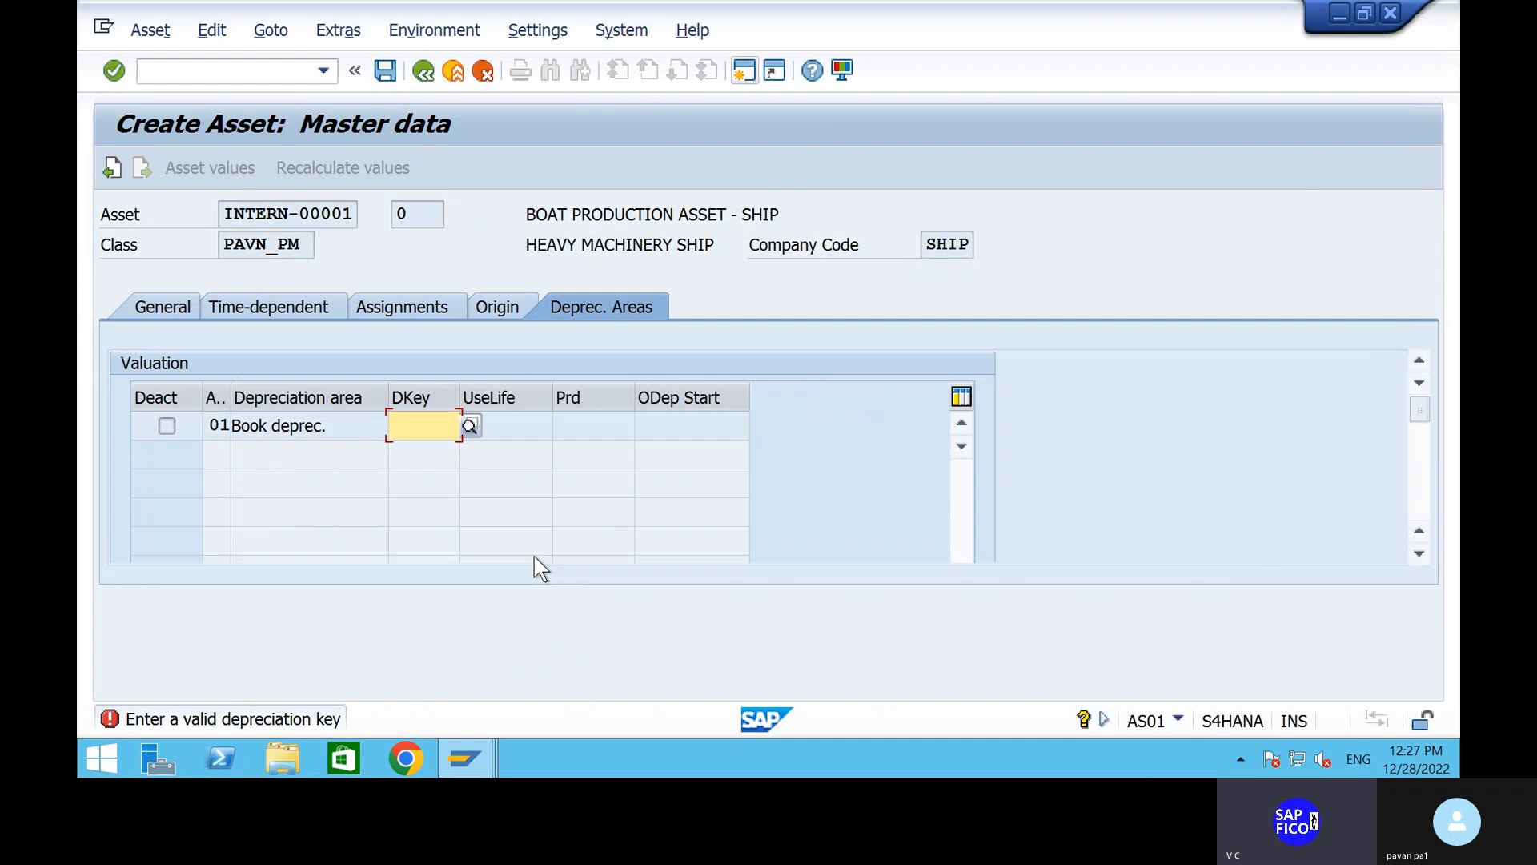
{"action": "left_click", "coordinate": [469, 426]}
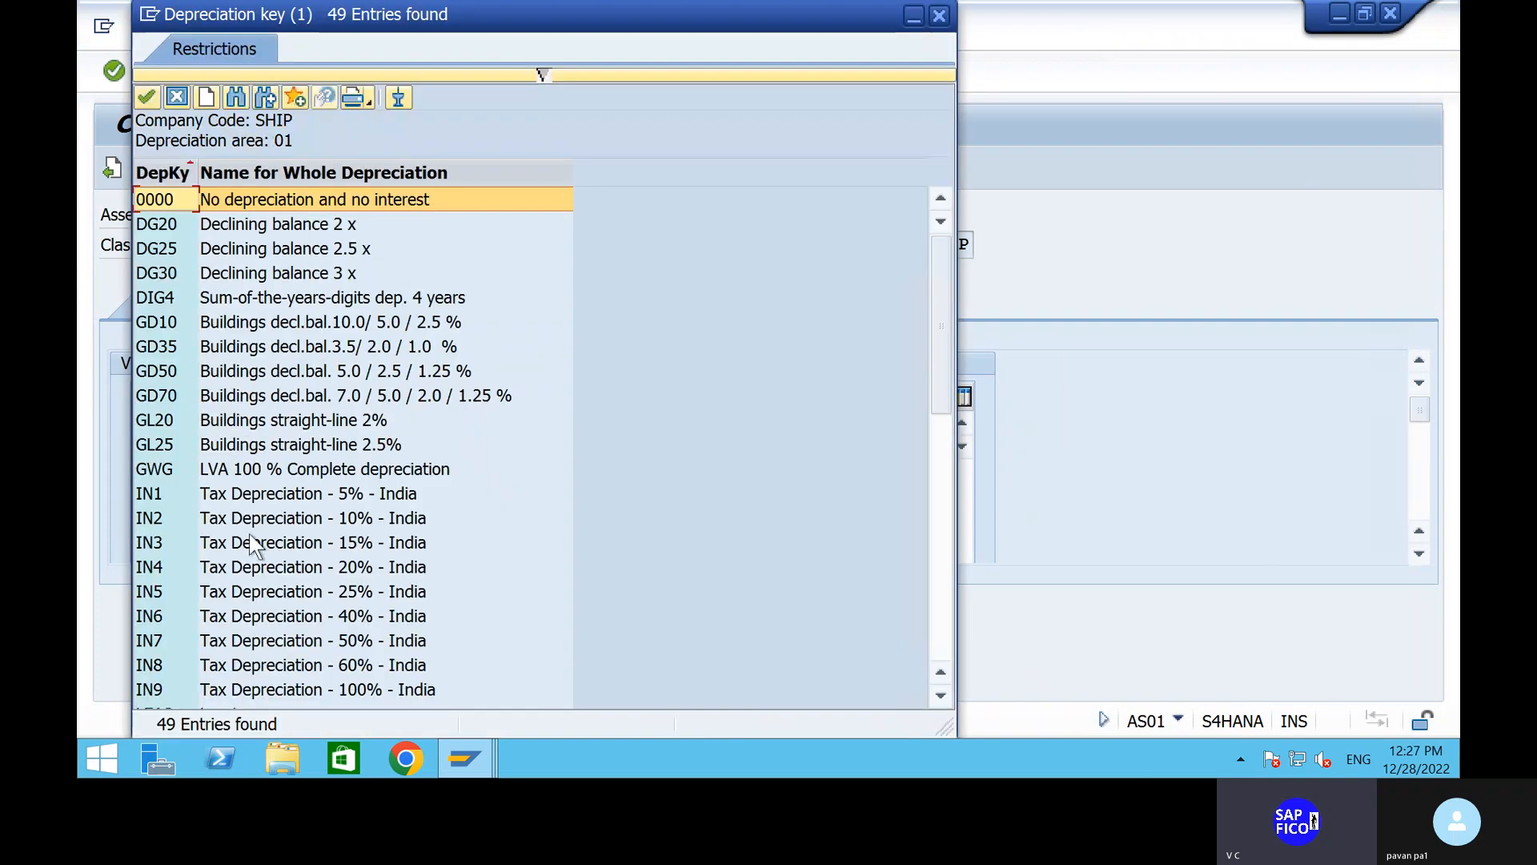
{"action": "scroll", "coordinate": [251, 550], "scroll_direction": "down", "scroll_amount": 9}
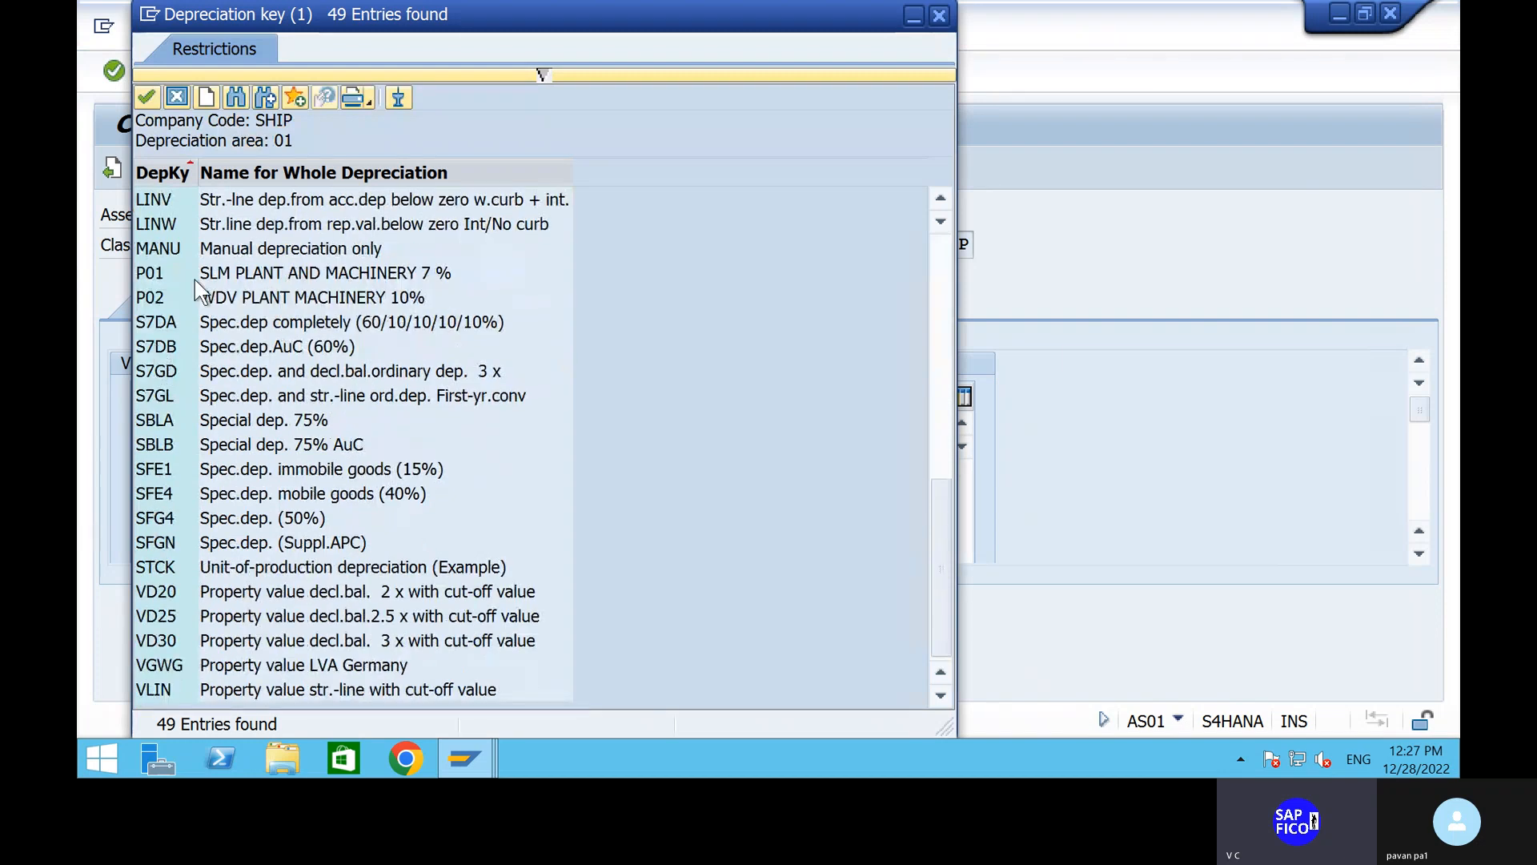
{"action": "double_click", "coordinate": [189, 273]}
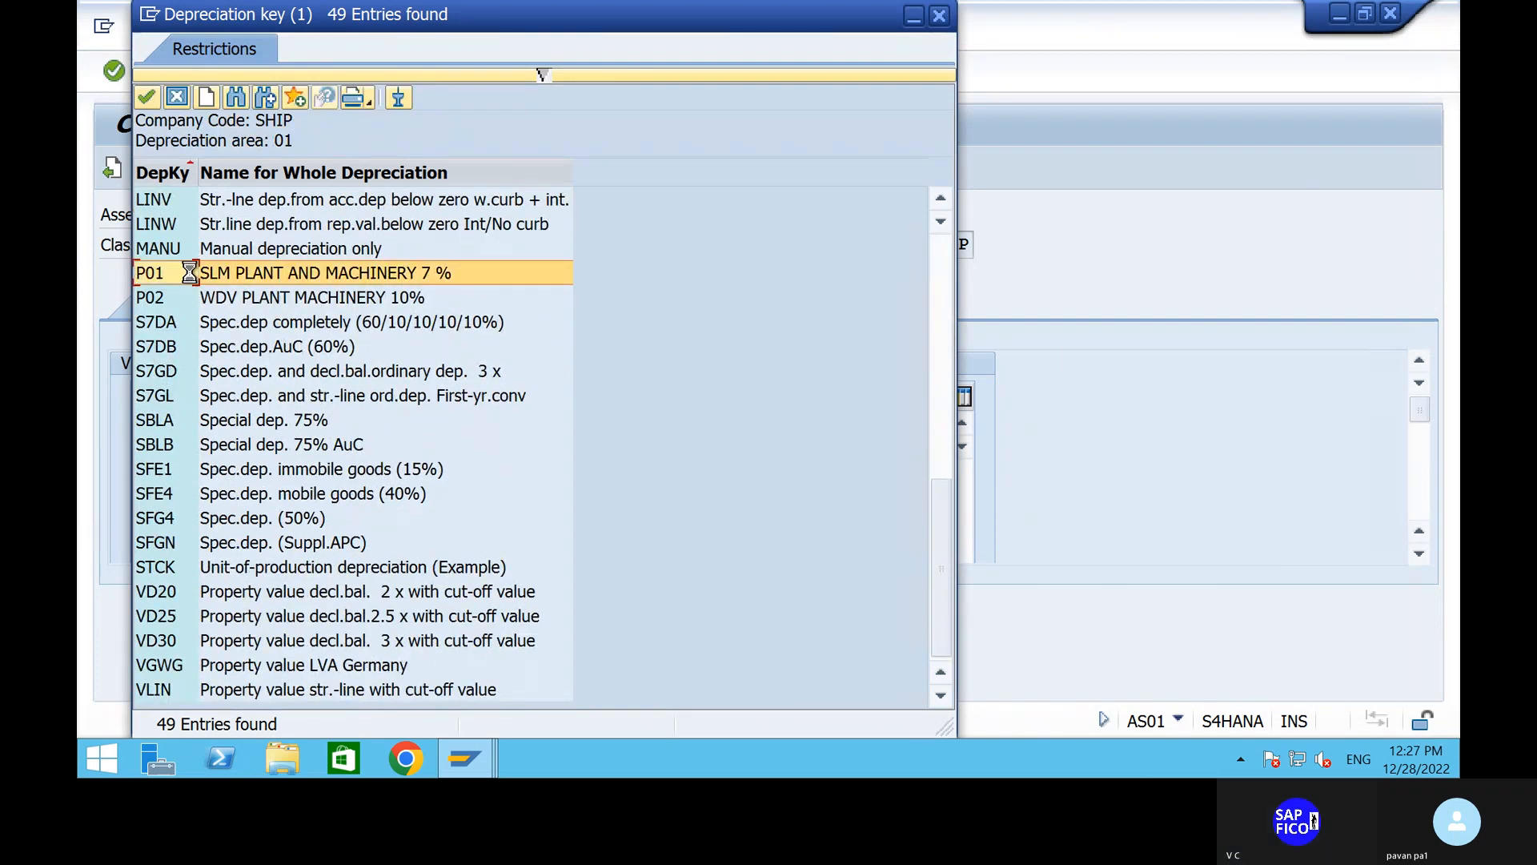
{"action": "key", "text": "Return"}
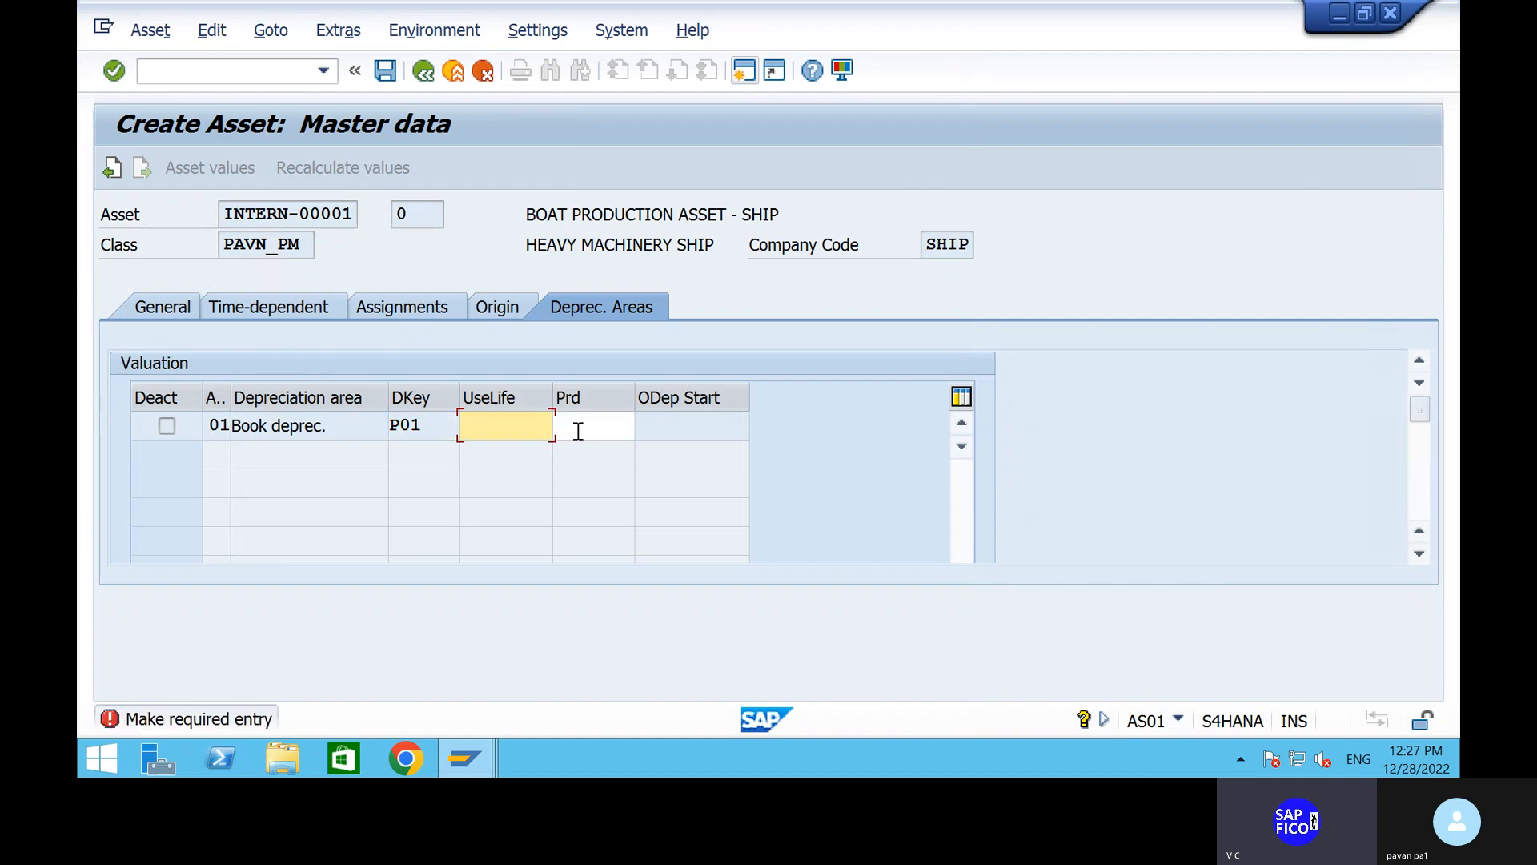
Step: Set the useful life of the Book deprec. area to 4 and confirm the entry
{"action": "left_click", "coordinate": [578, 431]}
{"action": "left_click", "coordinate": [519, 417]}
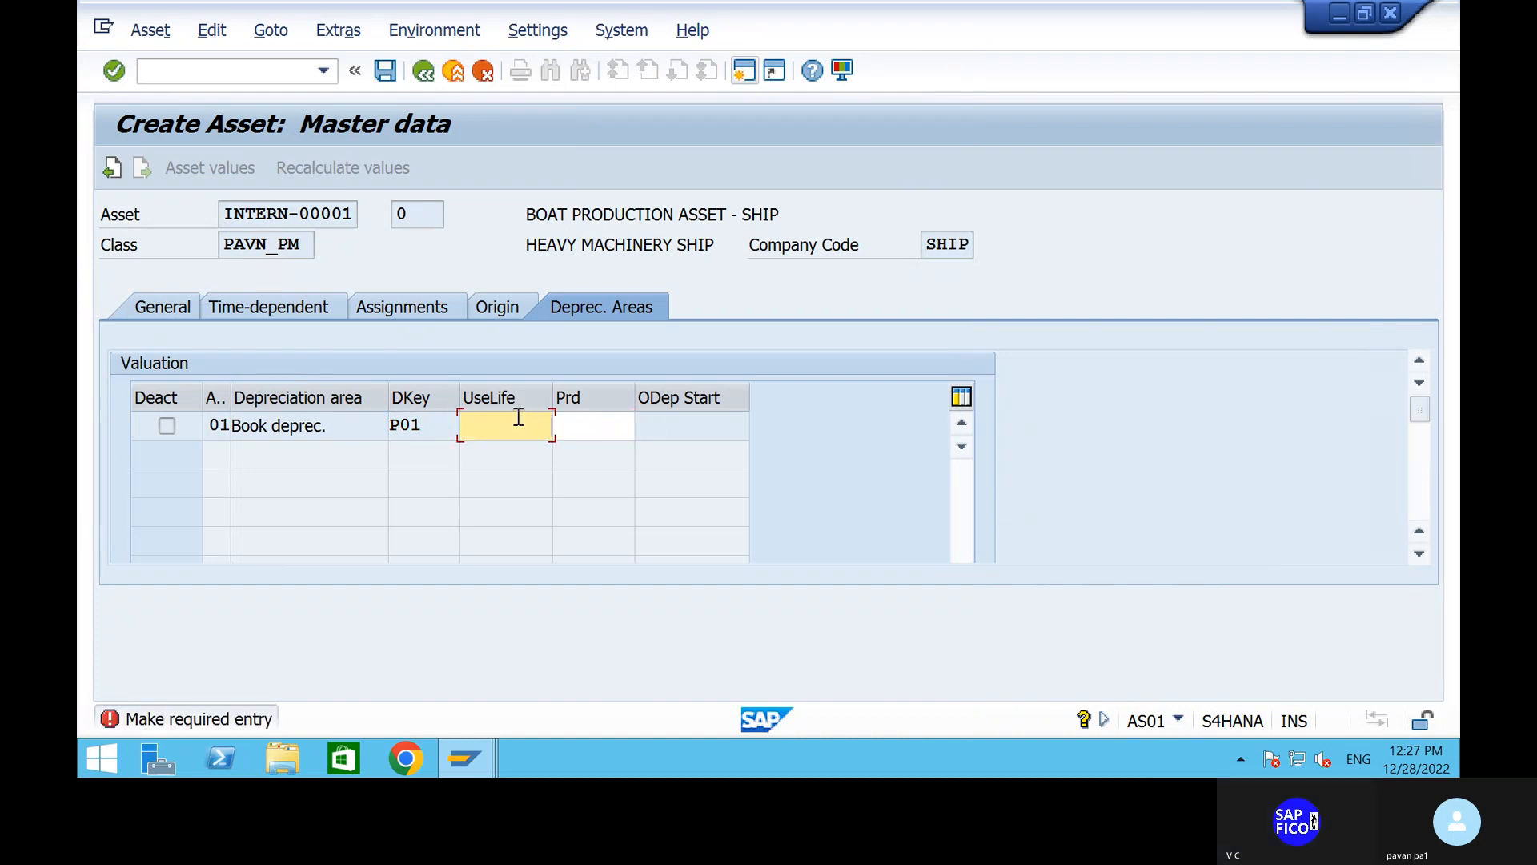
{"action": "type", "text": "4"}
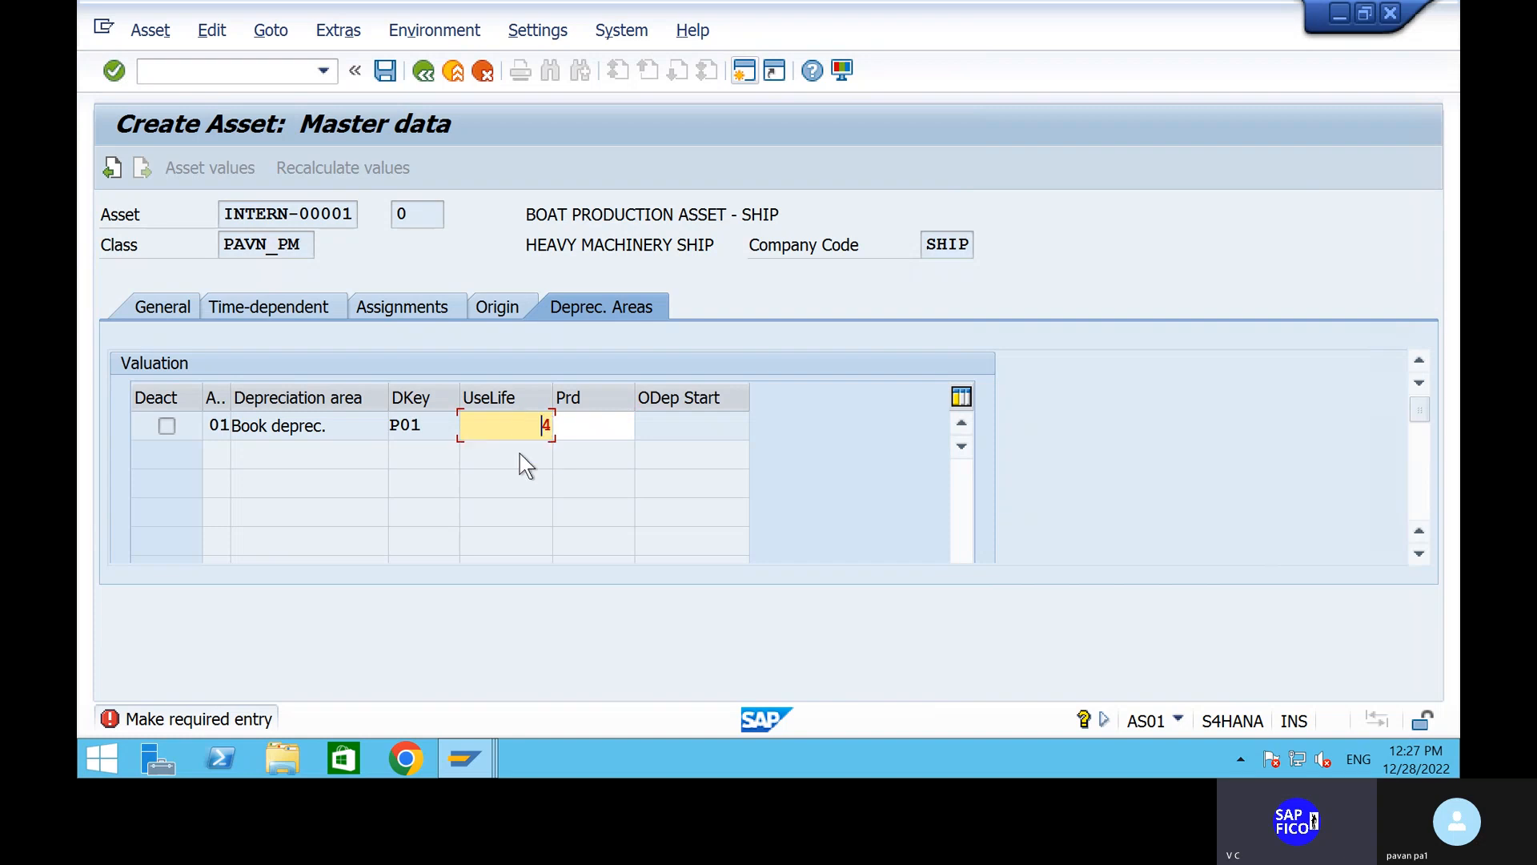
{"action": "left_click", "coordinate": [599, 433]}
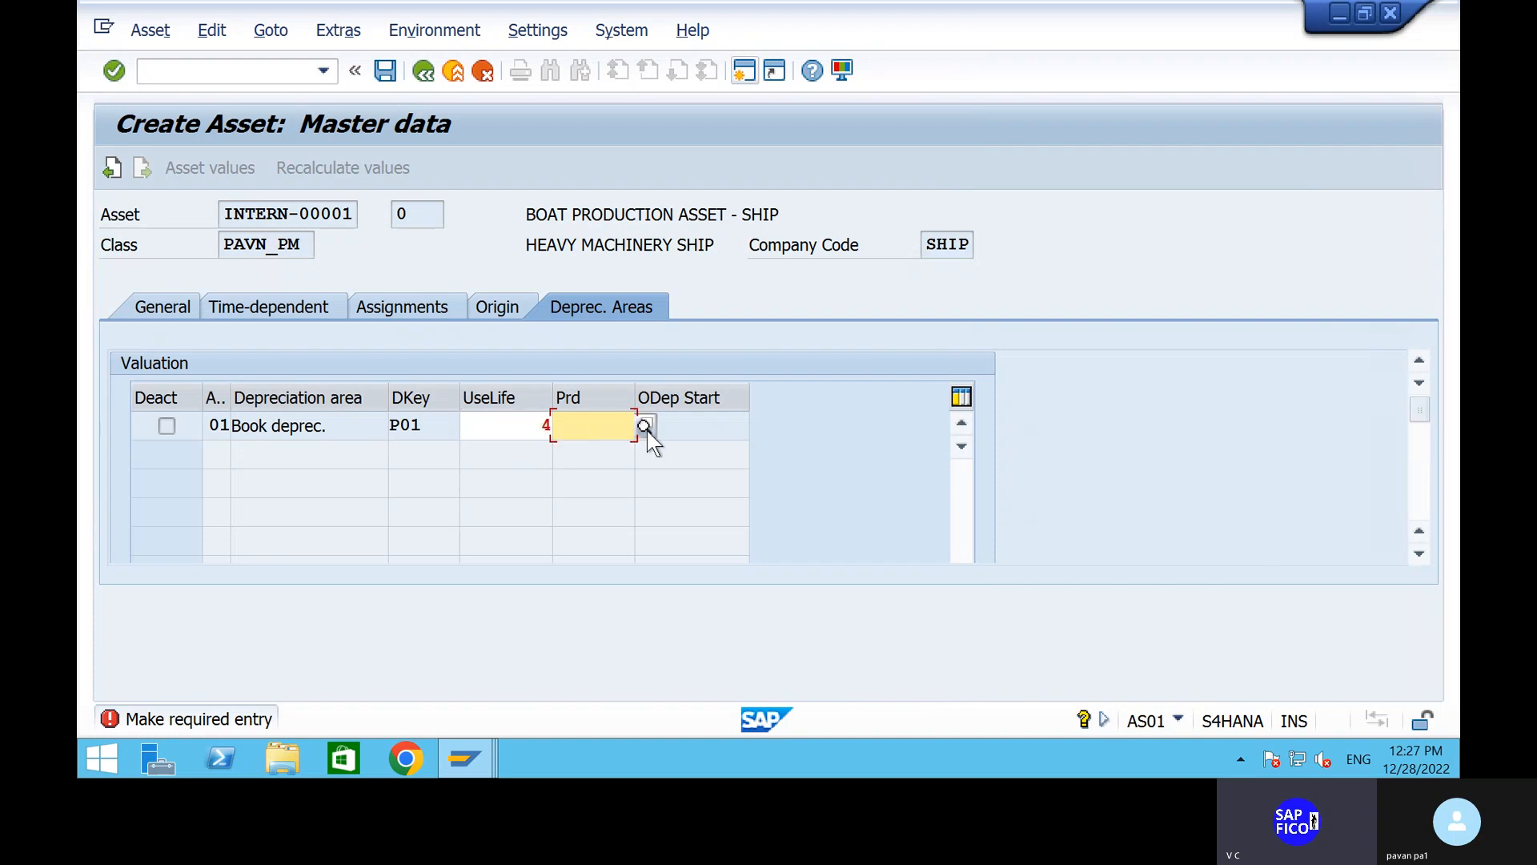
{"action": "key", "text": "Return"}
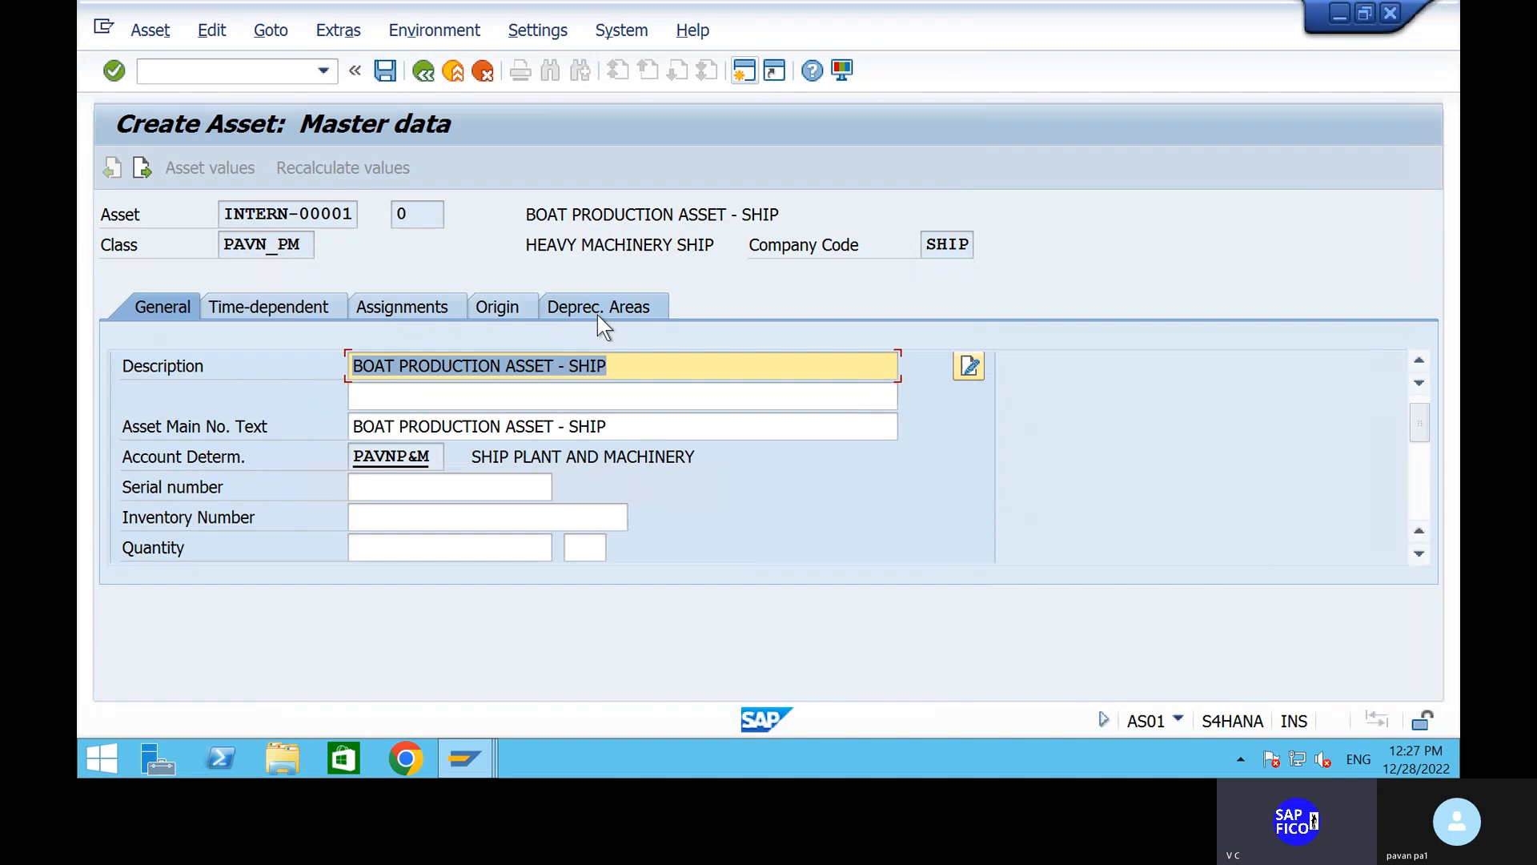
Step: Set the Book deprec. area's ordinary depreciation start date to 01.12.2022 and save the main asset
{"action": "left_click", "coordinate": [598, 312]}
{"action": "left_click", "coordinate": [697, 437]}
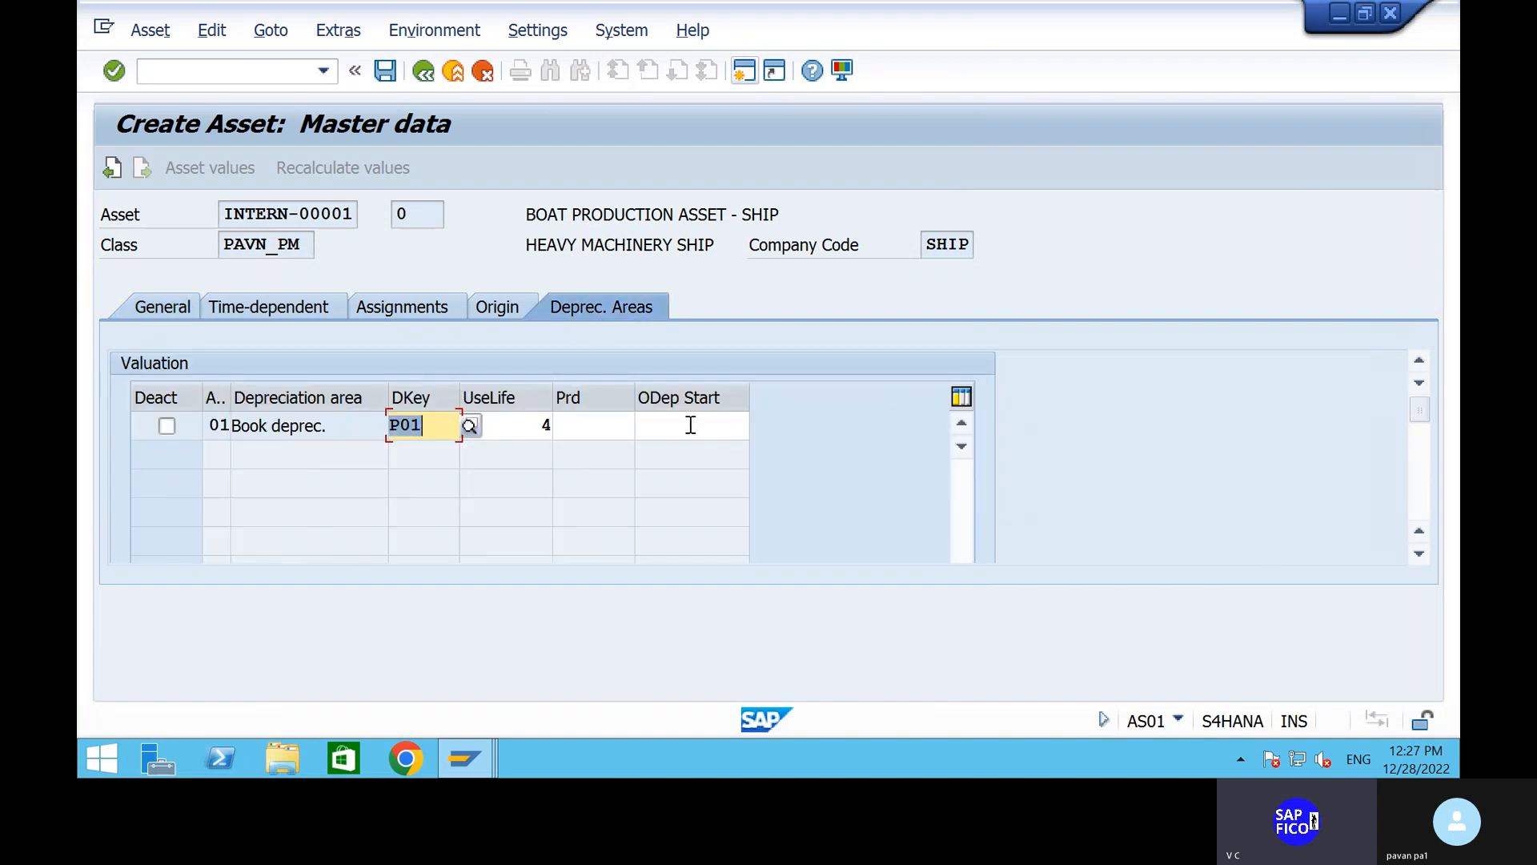
{"action": "left_click", "coordinate": [698, 451]}
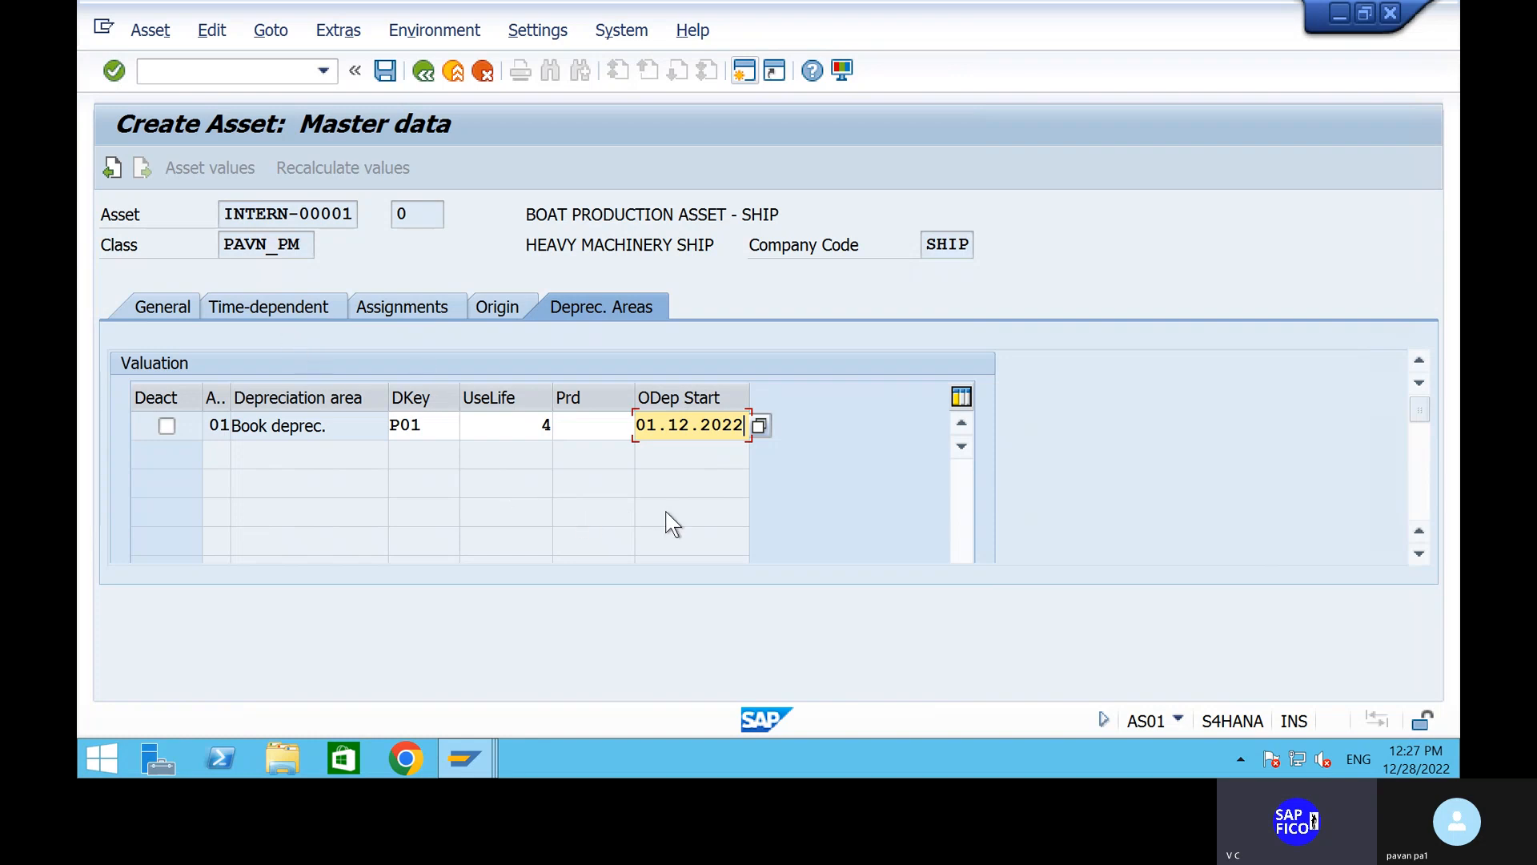
{"action": "key", "text": "Return"}
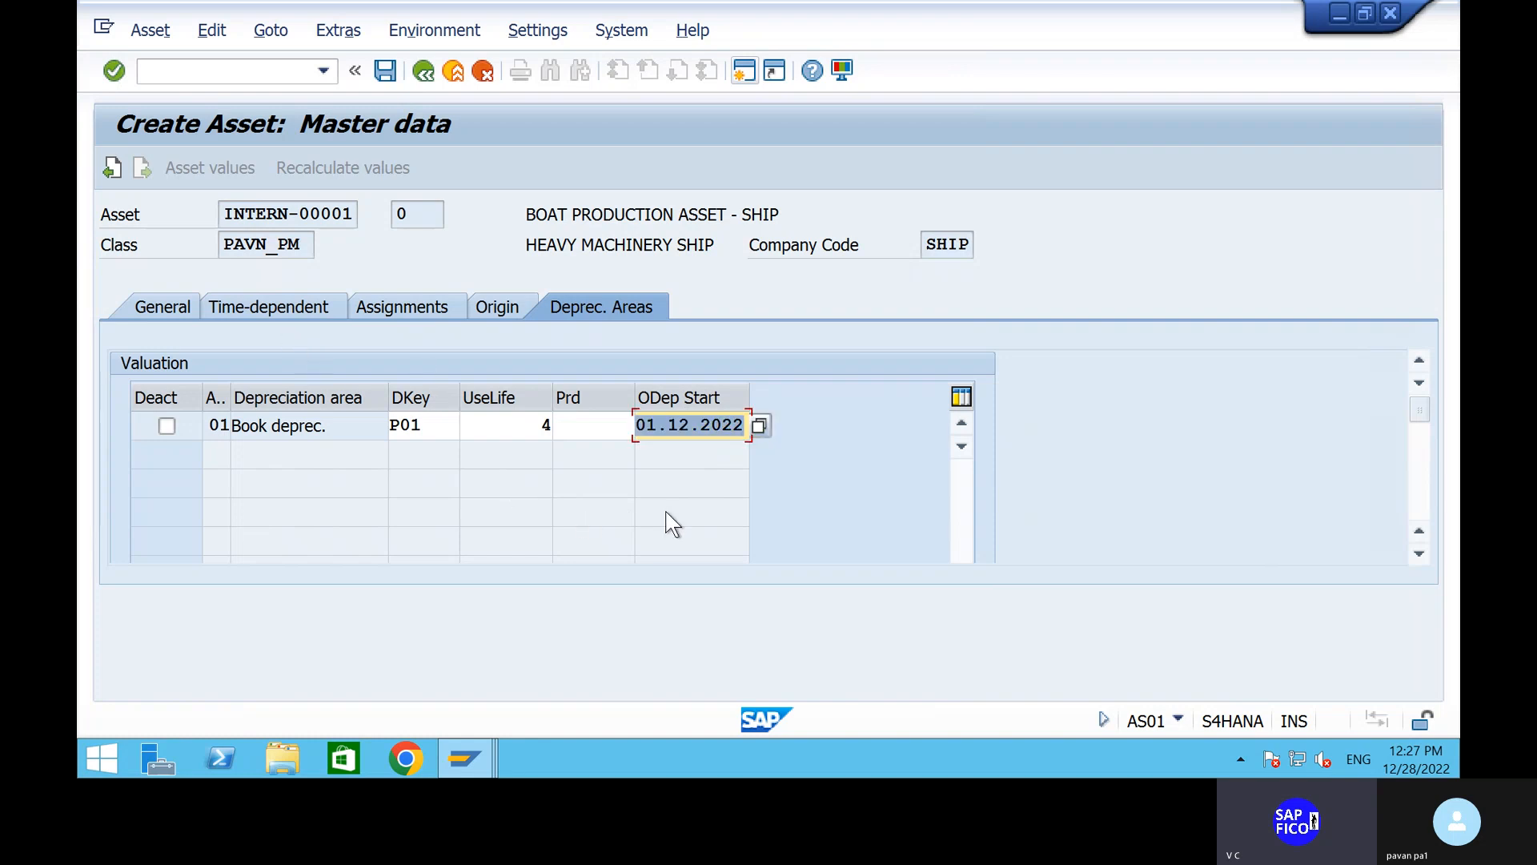
{"action": "left_click", "coordinate": [384, 79]}
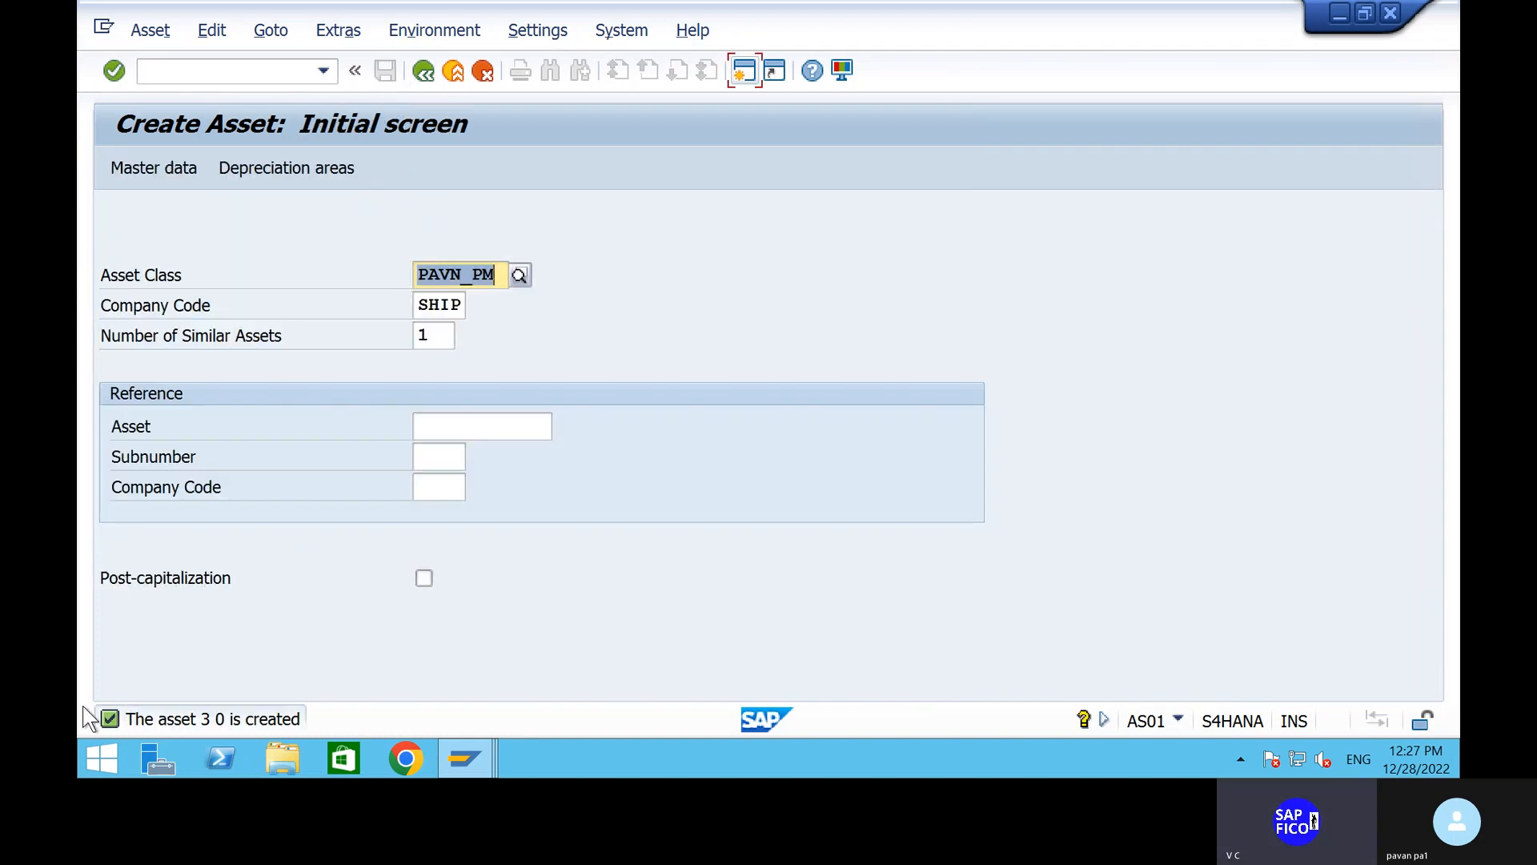
Step: Open the asset creation message's details, and change the main asset number in item 17 of the Notepad configuration notes to 3
{"action": "left_click", "coordinate": [114, 719]}
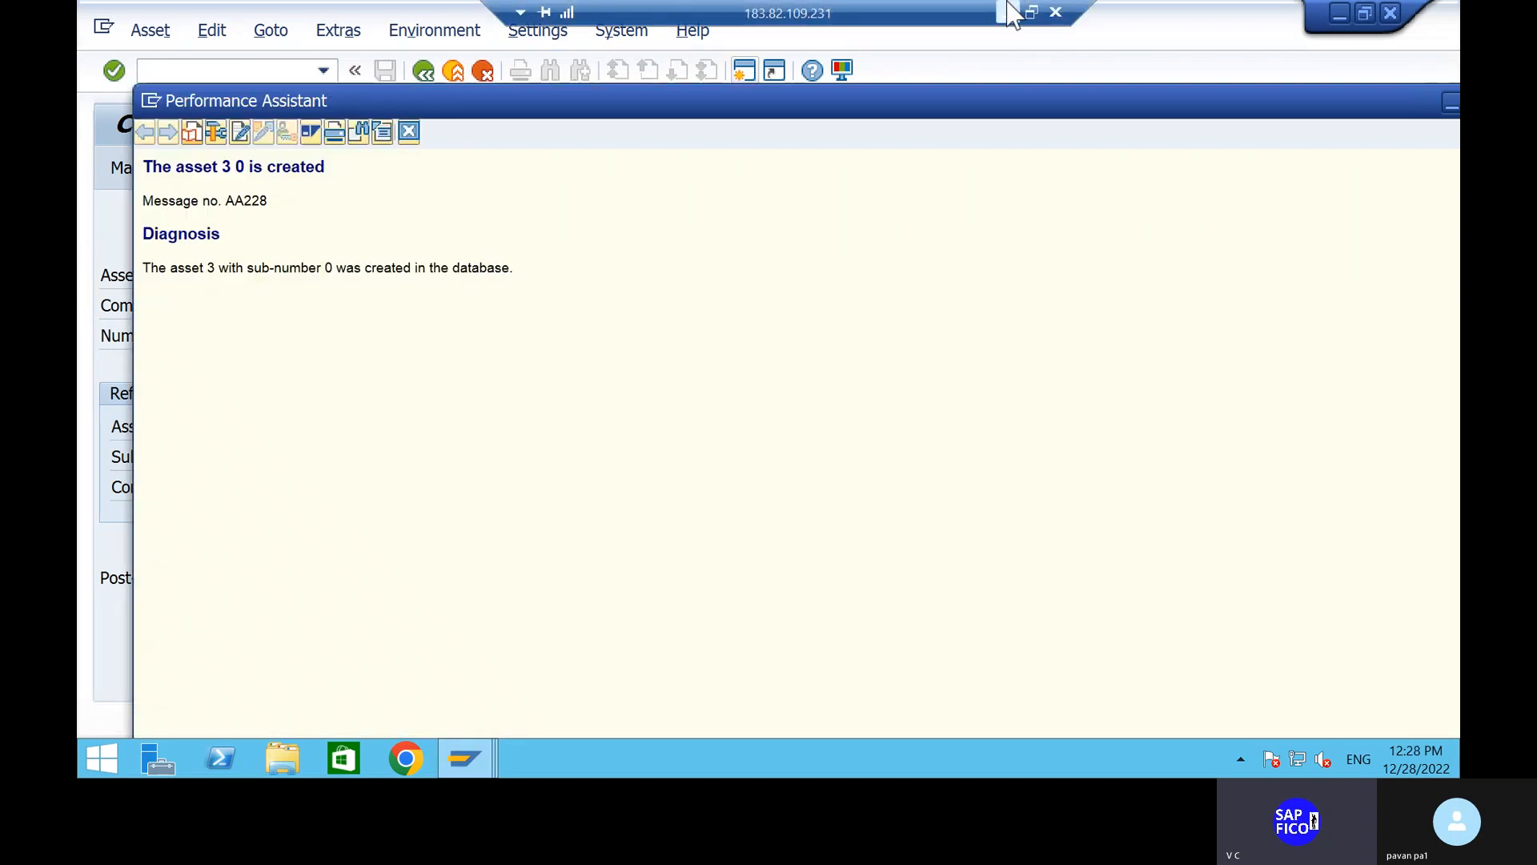
{"action": "left_click", "coordinate": [1008, 14]}
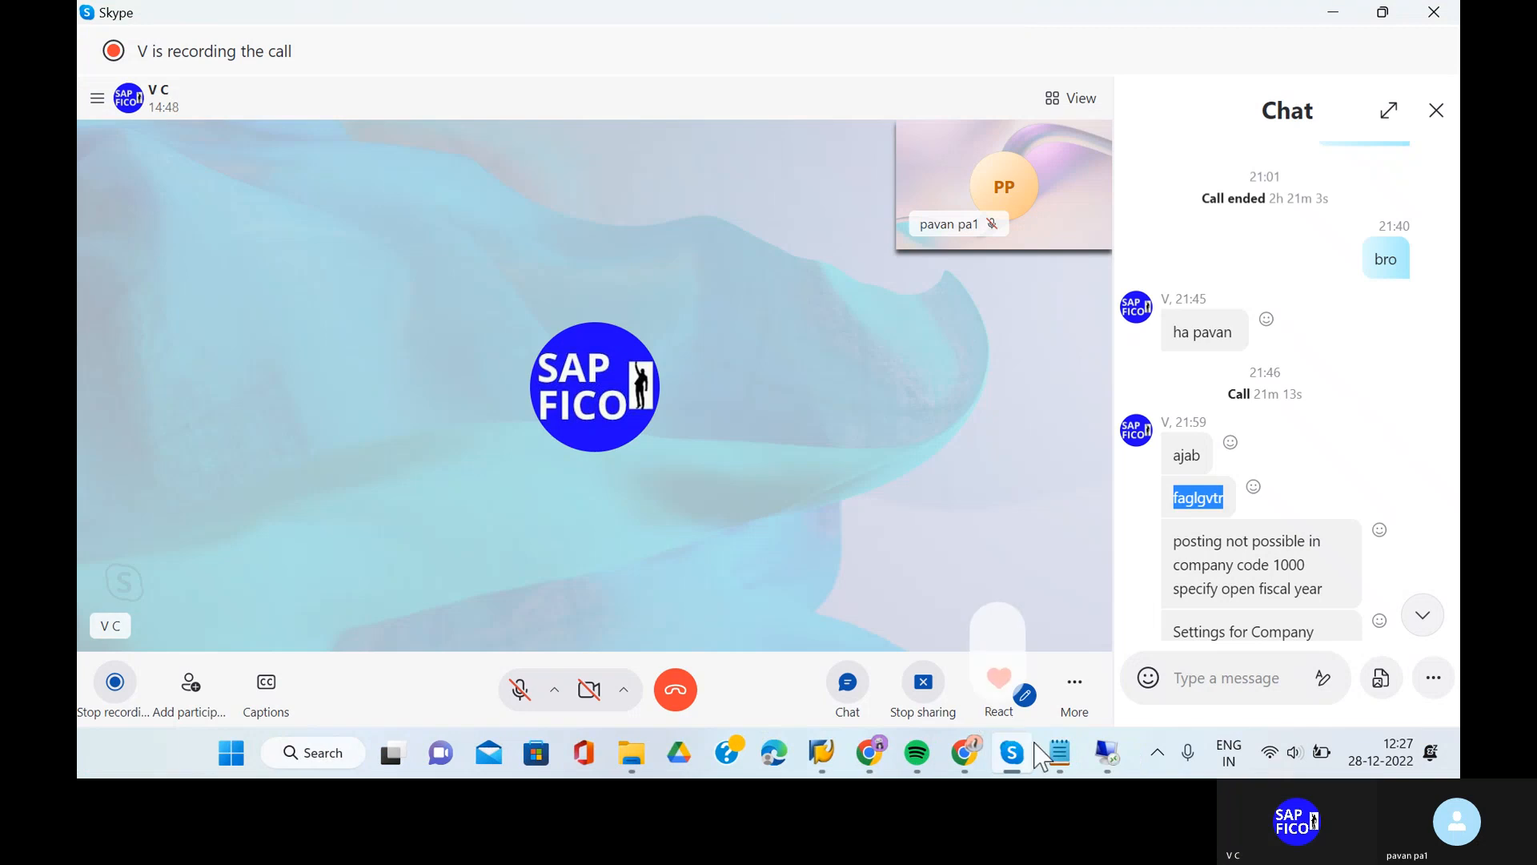
{"action": "left_click", "coordinate": [1060, 752]}
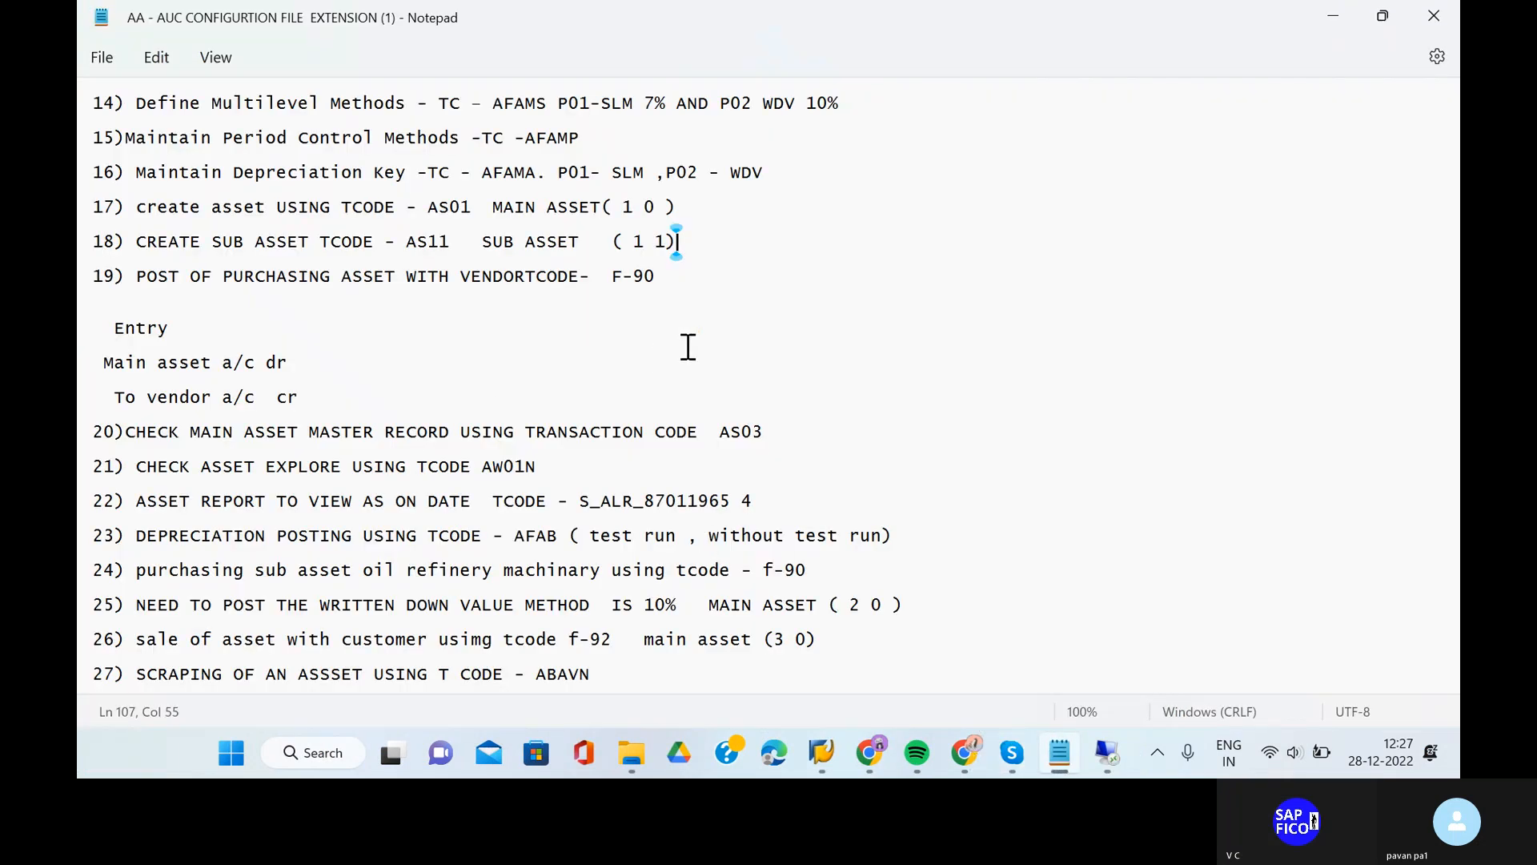
{"action": "left_click", "coordinate": [721, 208]}
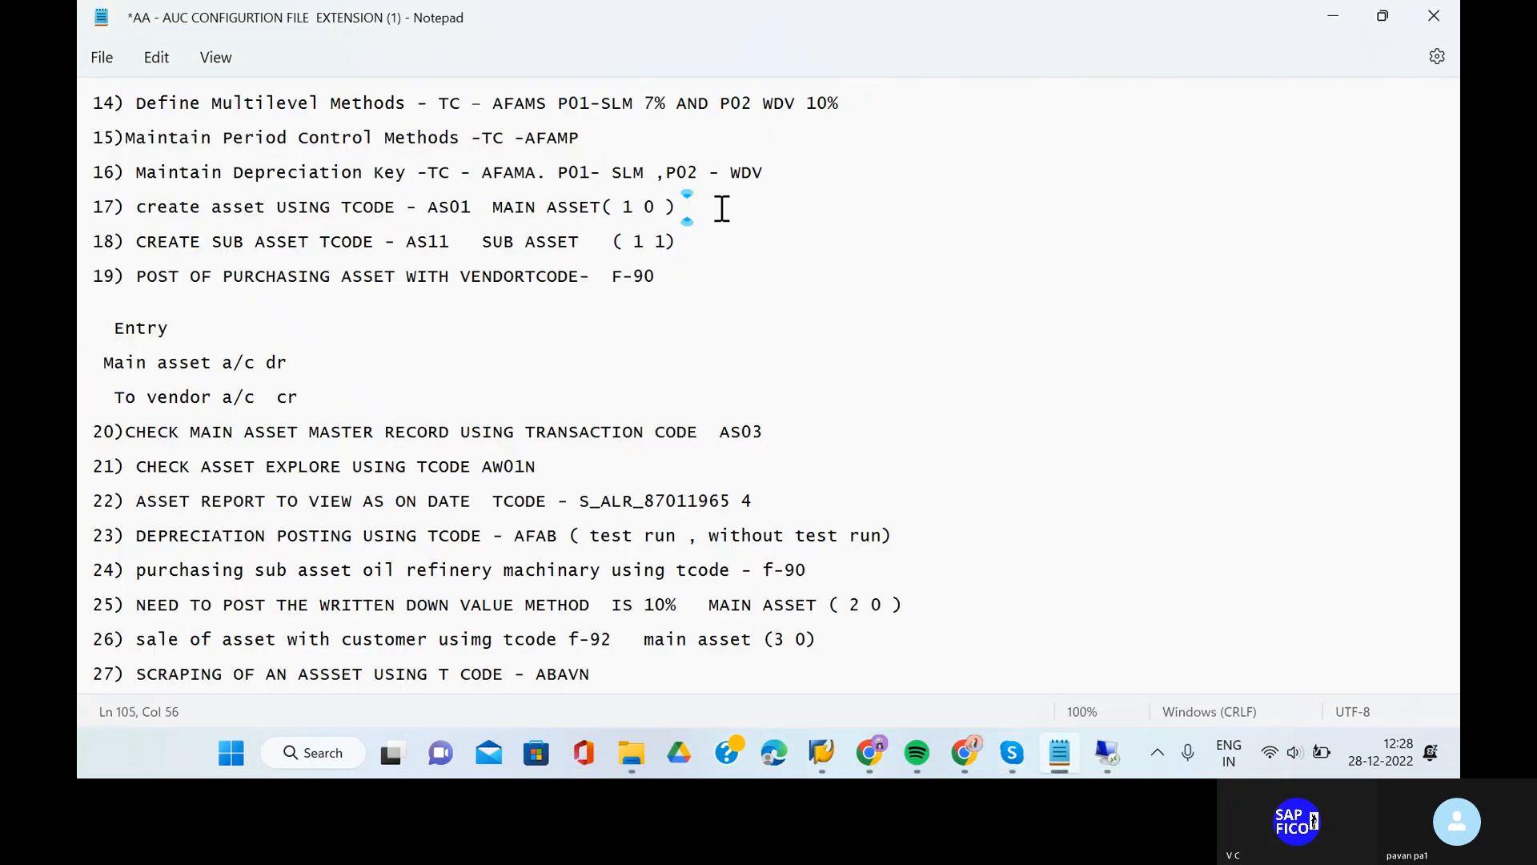
{"action": "left_click", "coordinate": [633, 207]}
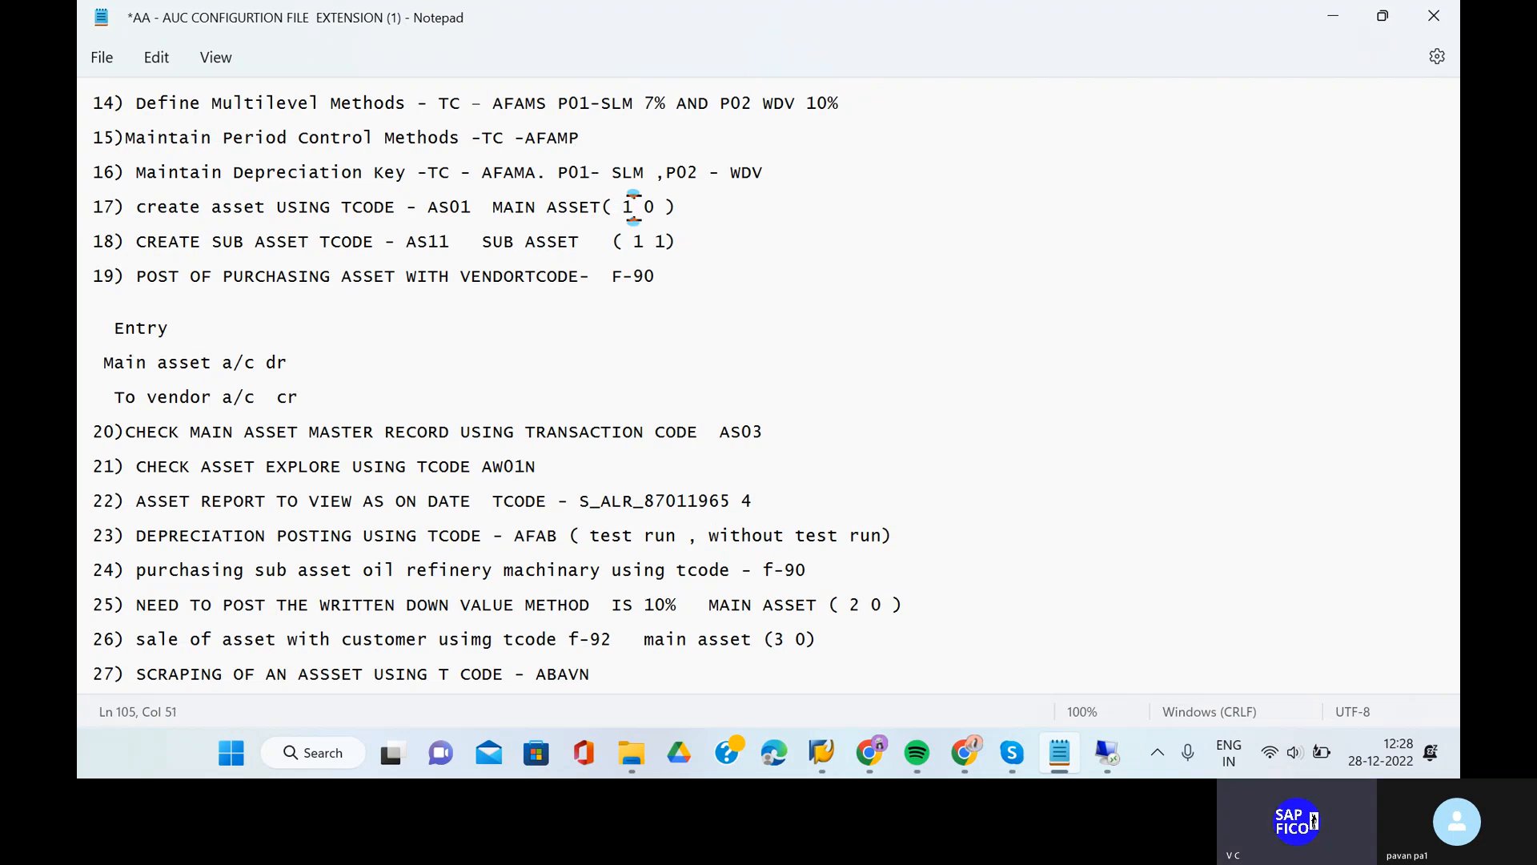
{"action": "key", "text": "BackSpace"}
{"action": "type", "text": "3"}
Step: Switch back to SAP, start transaction AS11 and open the master data for a new subnumber of asset 3 in SHIP
{"action": "left_click", "coordinate": [1107, 754]}
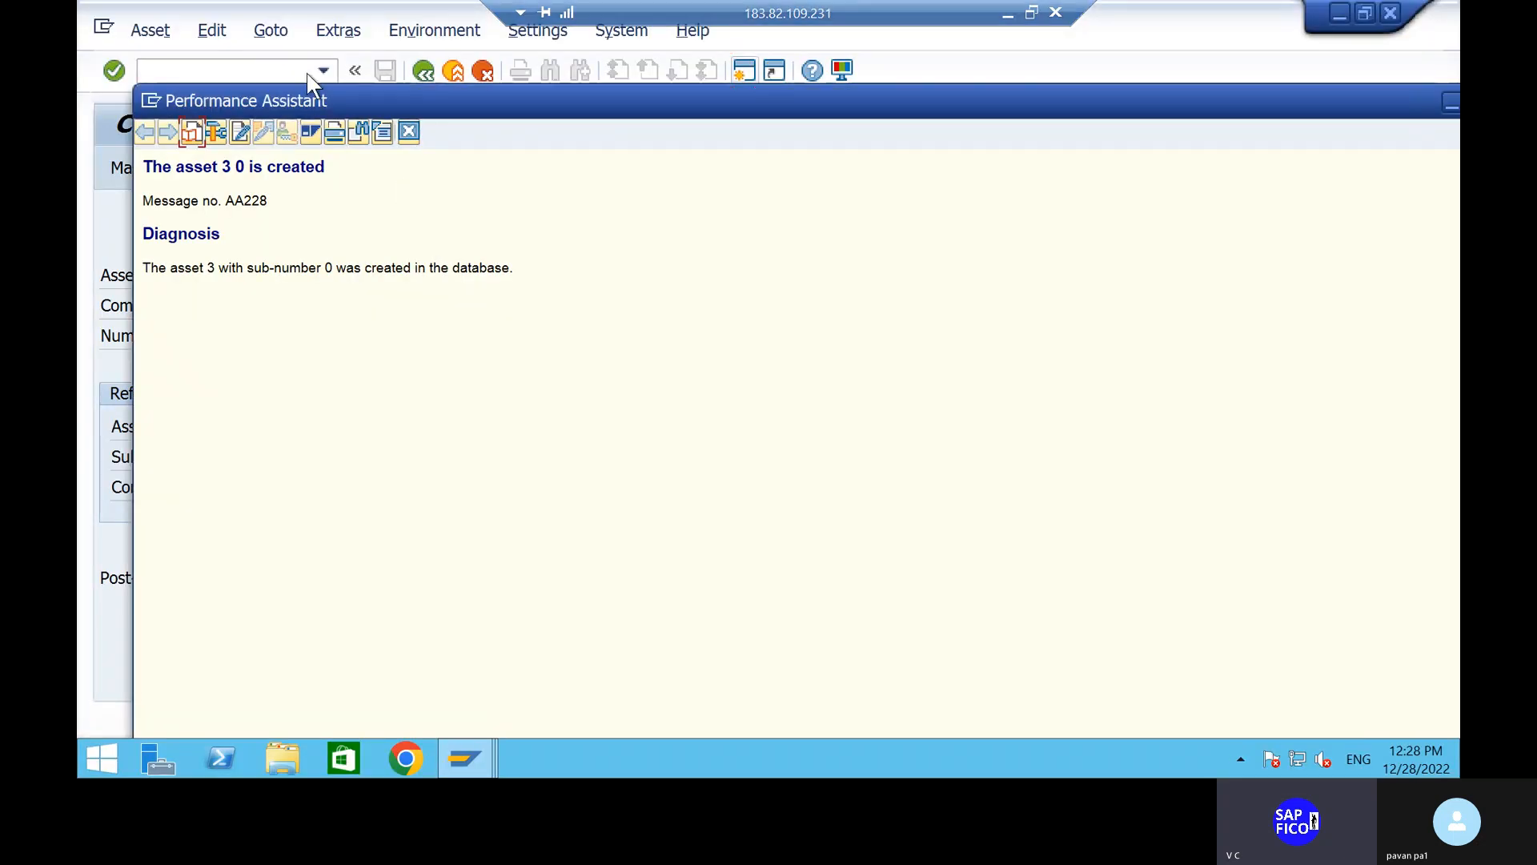
{"action": "left_click", "coordinate": [260, 68]}
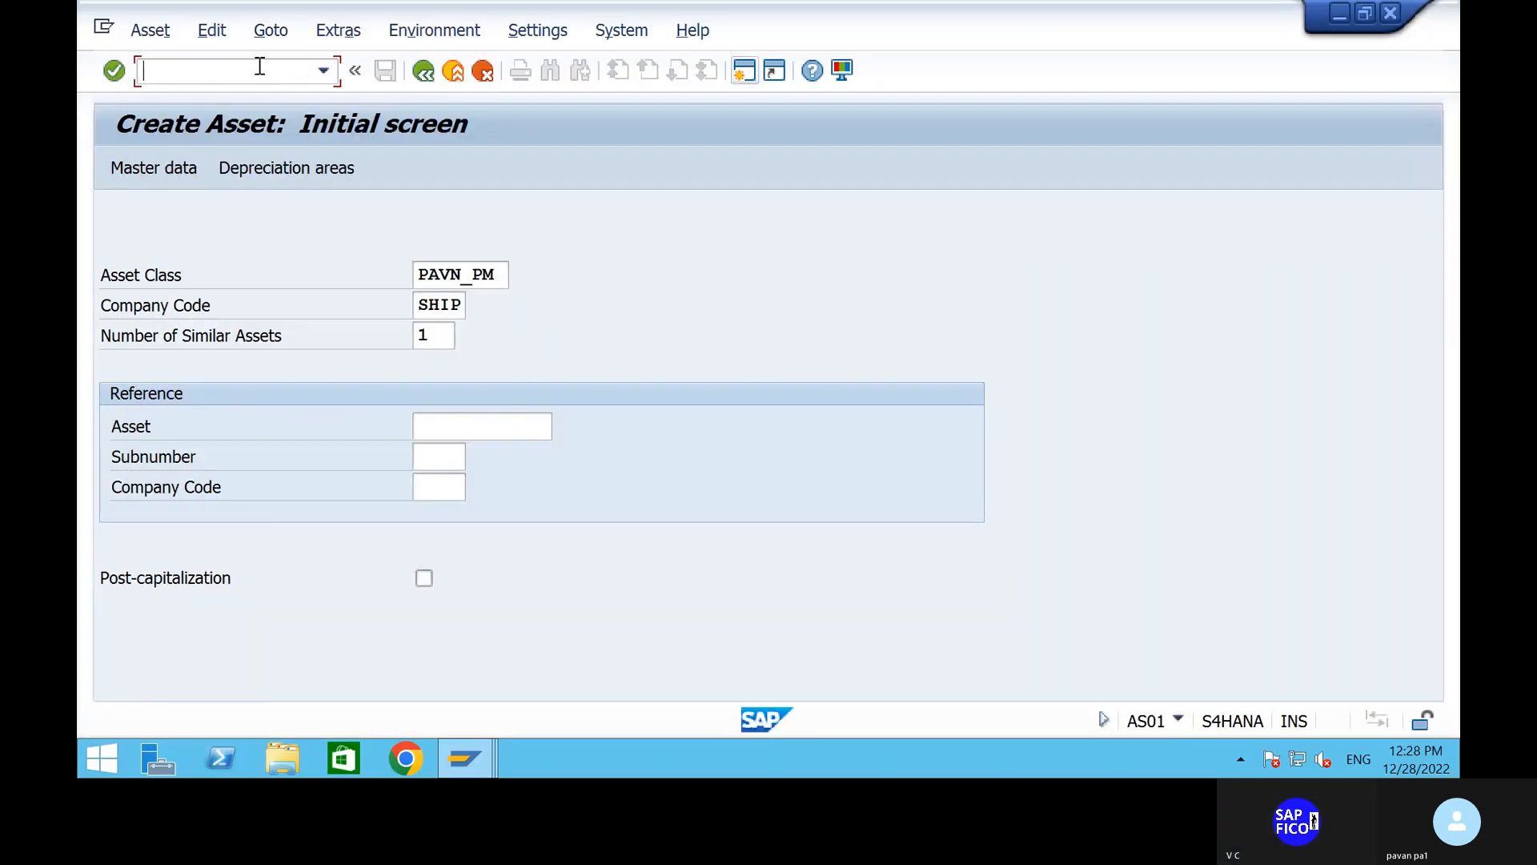
{"action": "type", "text": "/NAS11"}
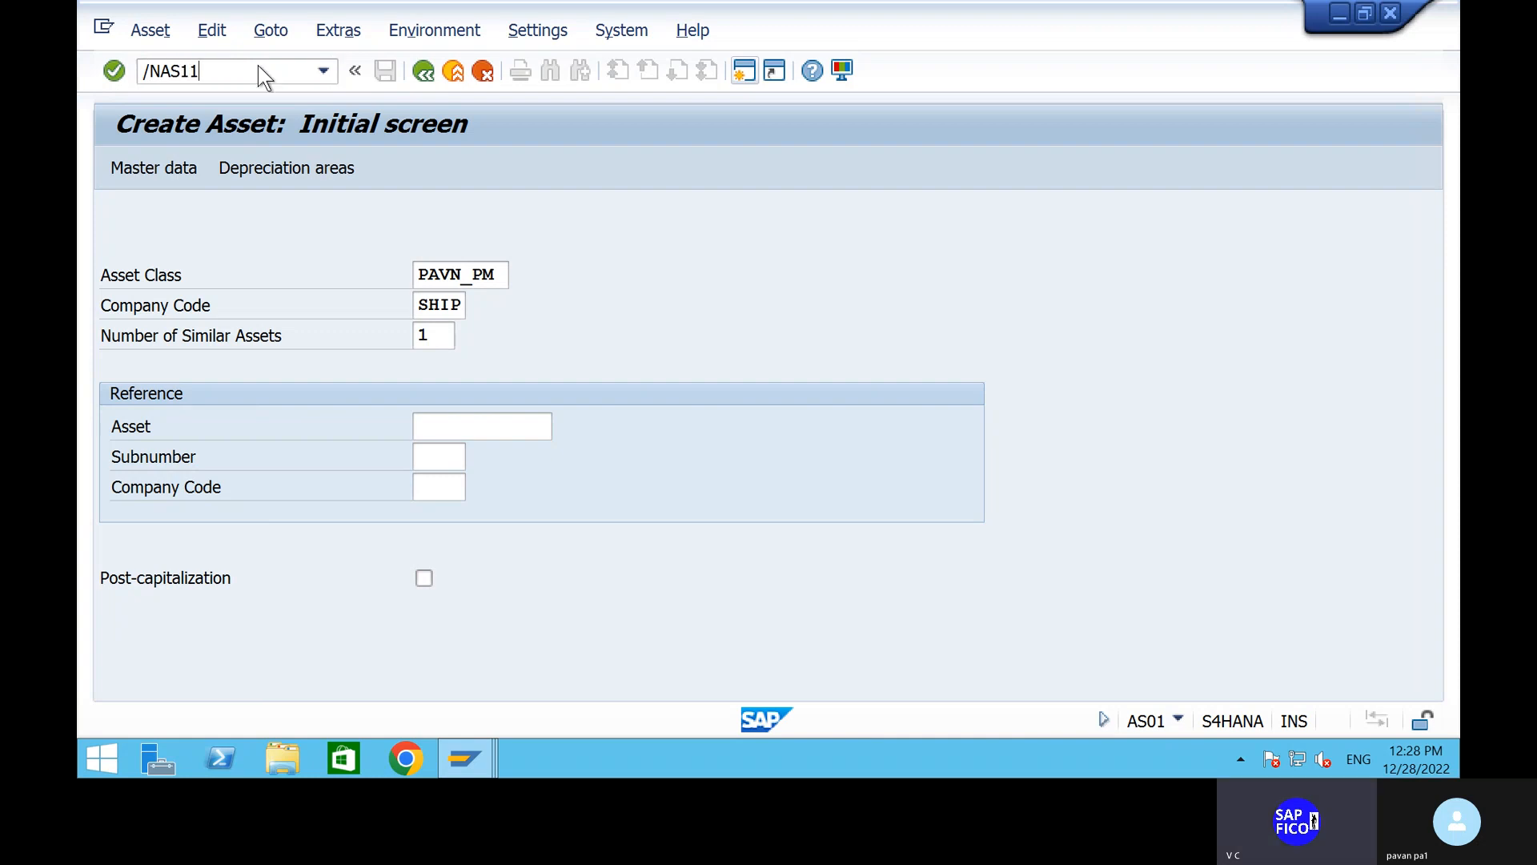
{"action": "key", "text": "Return"}
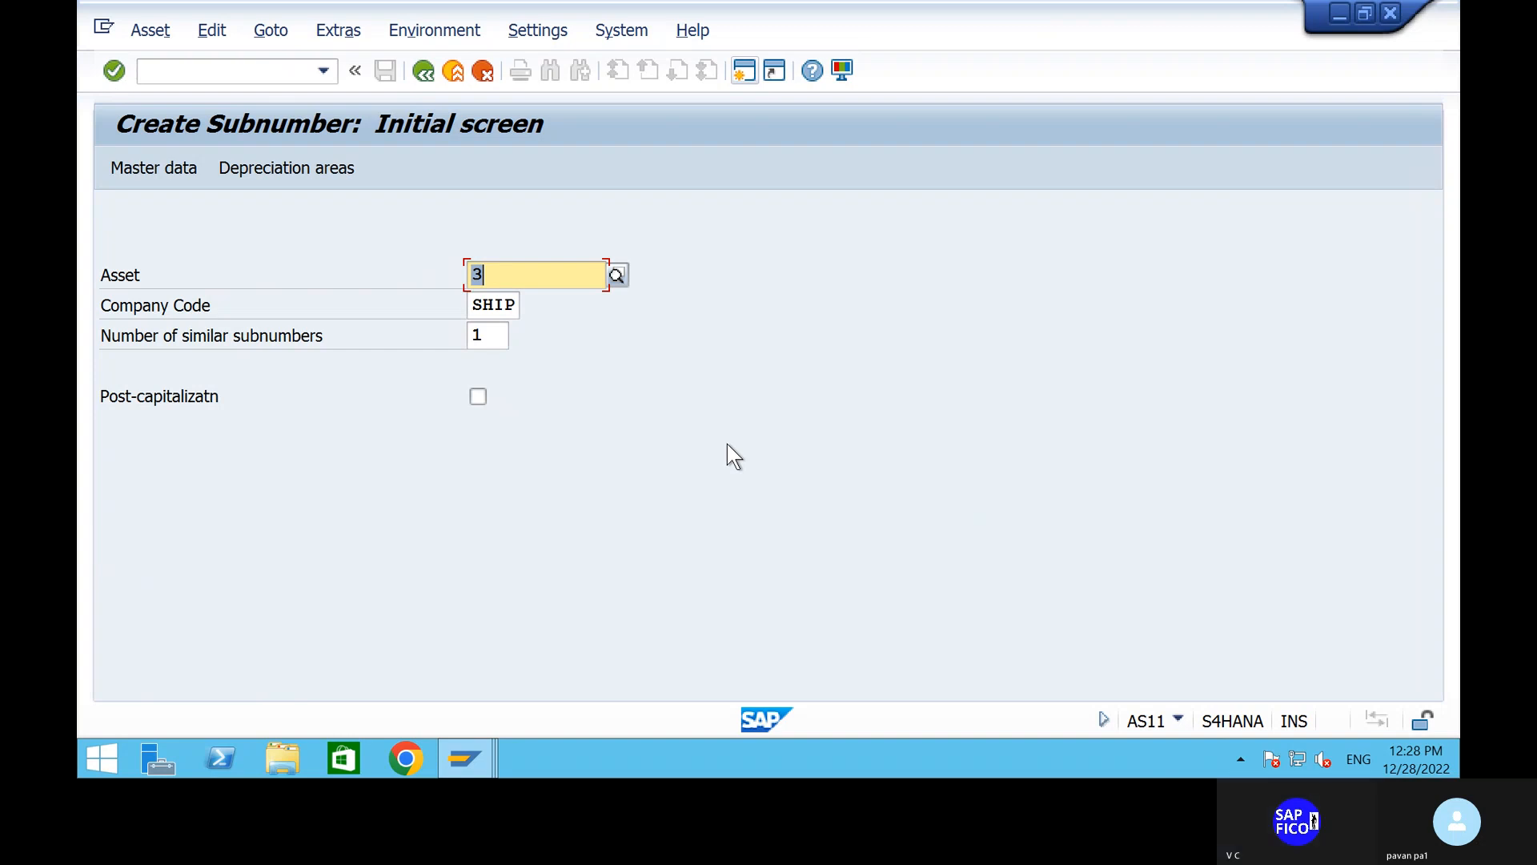
{"action": "key", "text": "Return"}
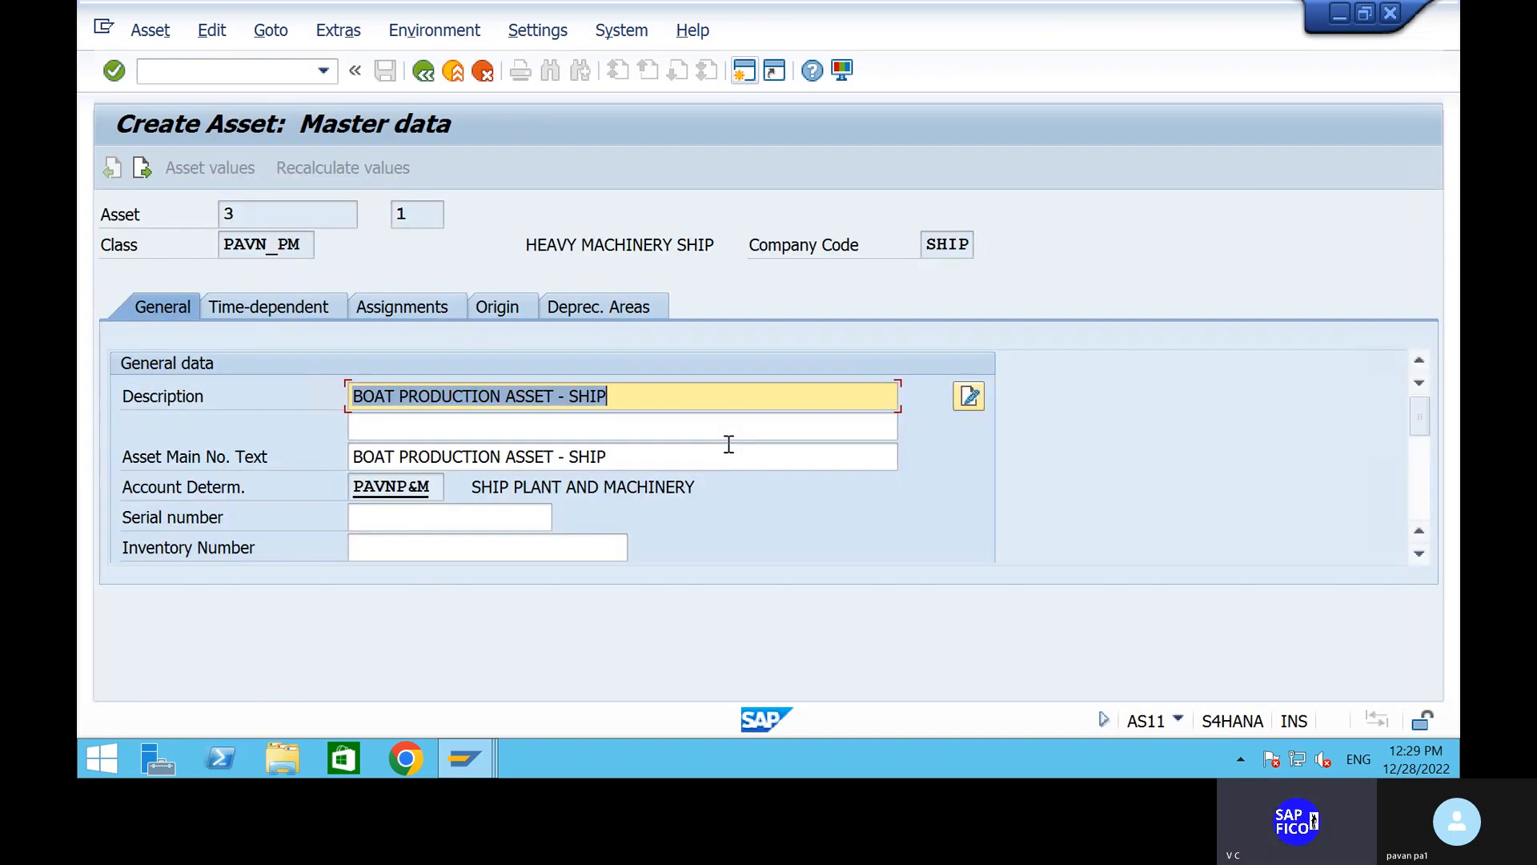
Step: Insert ENGINE MACHINERY after BOAT in the sub-asset's description
{"action": "scroll", "coordinate": [181, 556], "scroll_direction": "down", "scroll_amount": 5}
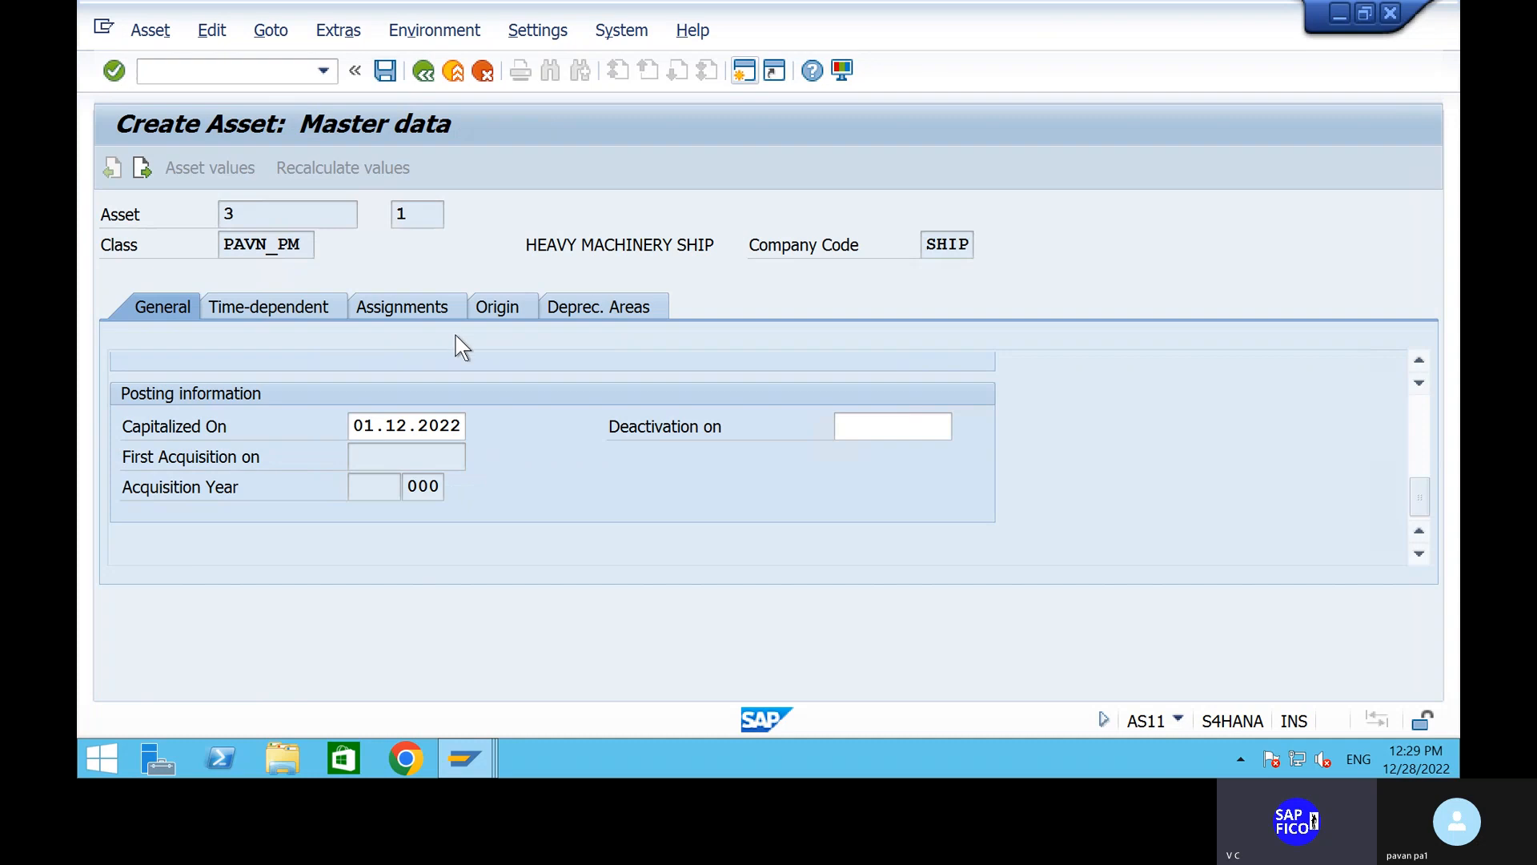
{"action": "scroll", "coordinate": [460, 437], "scroll_direction": "up", "scroll_amount": 5}
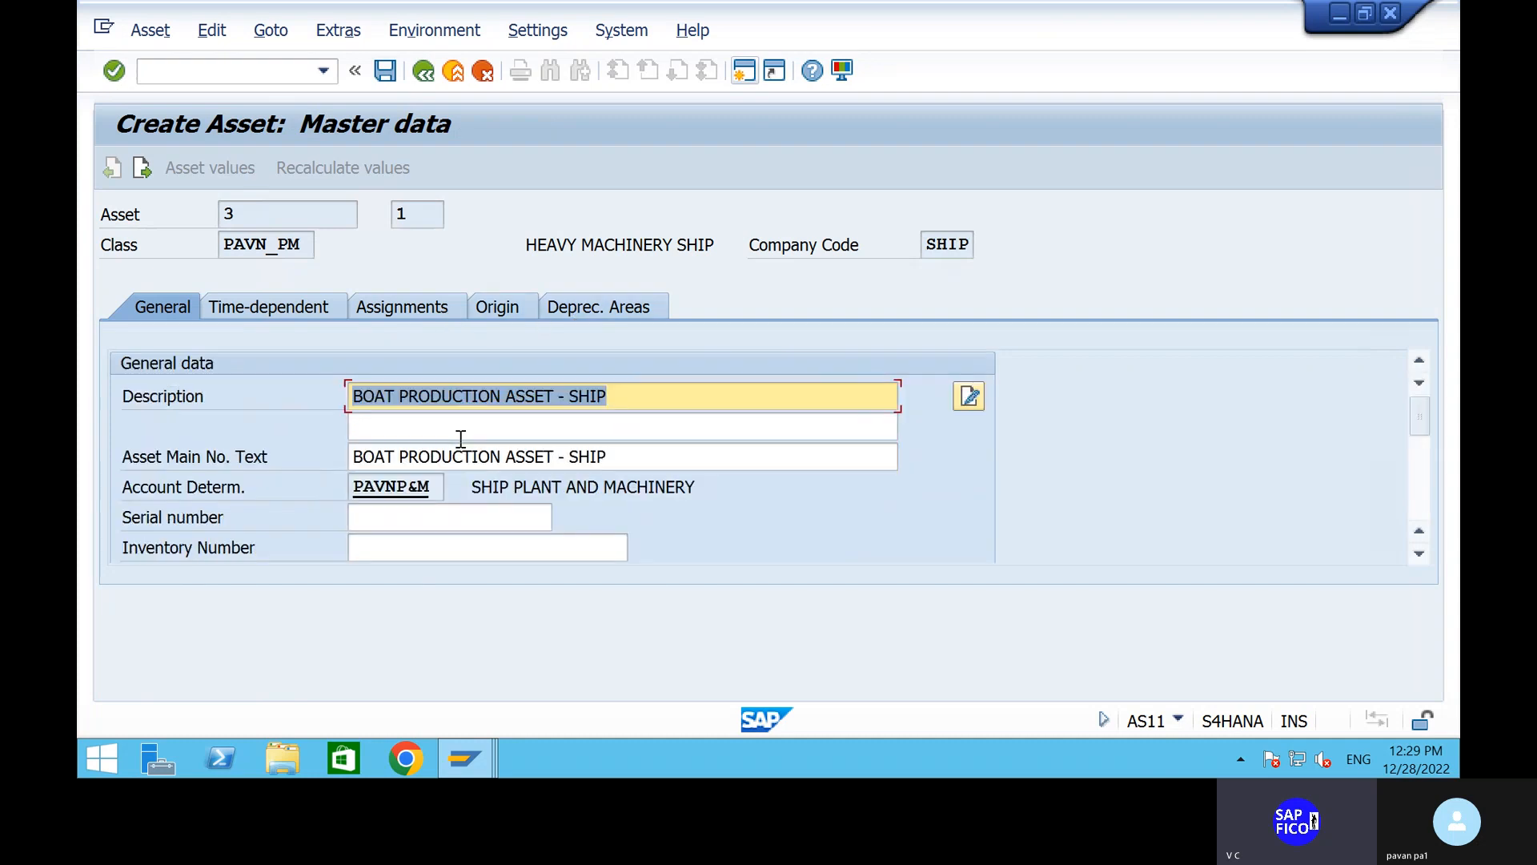
{"action": "left_click", "coordinate": [637, 396]}
{"action": "left_click", "coordinate": [398, 395]}
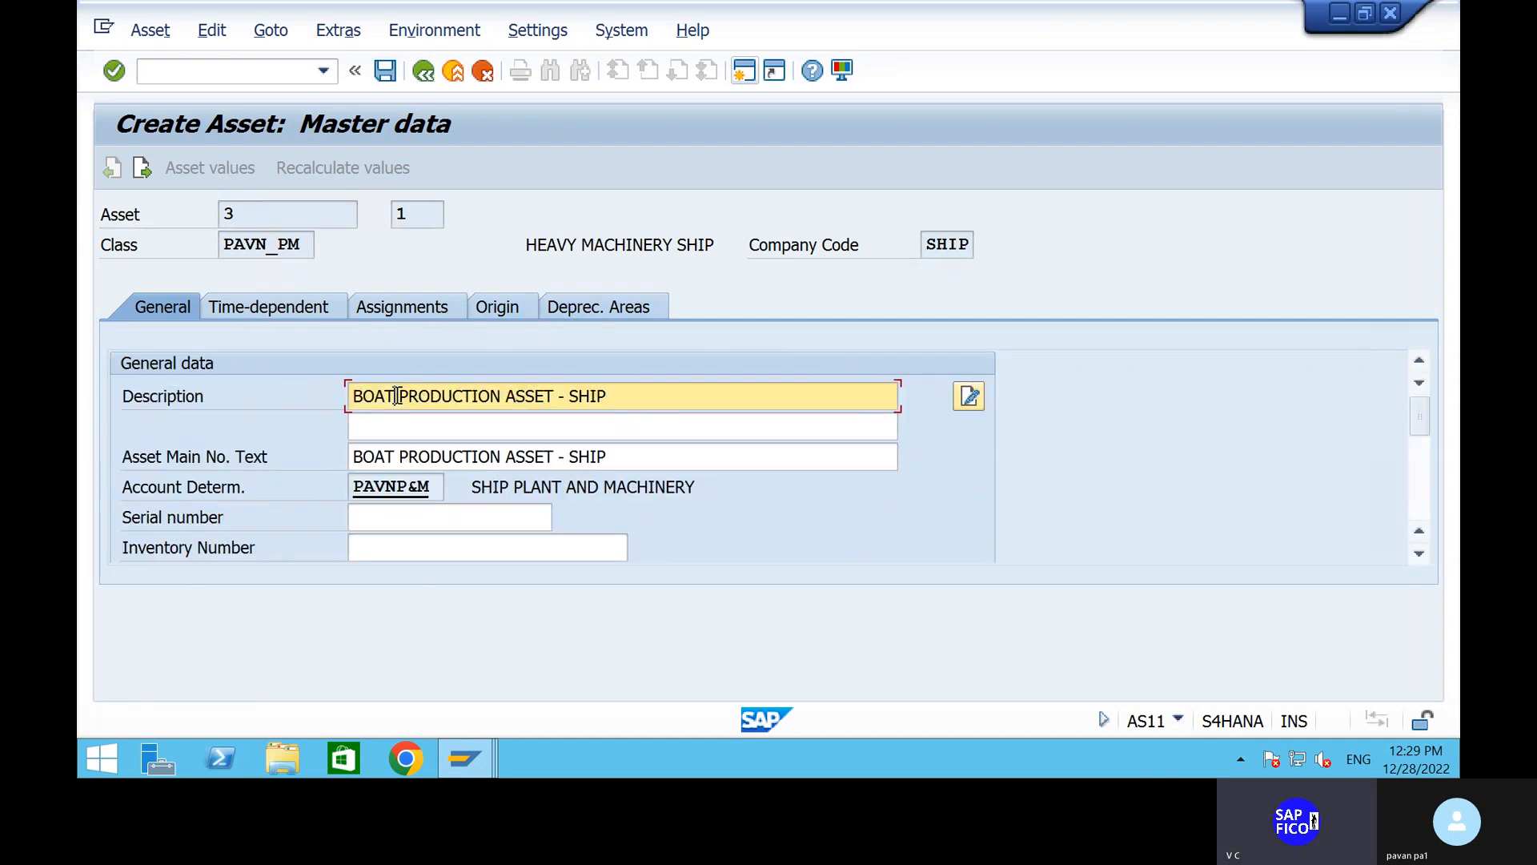
{"action": "type", "text": "EN"}
{"action": "type", "text": "GINE M"}
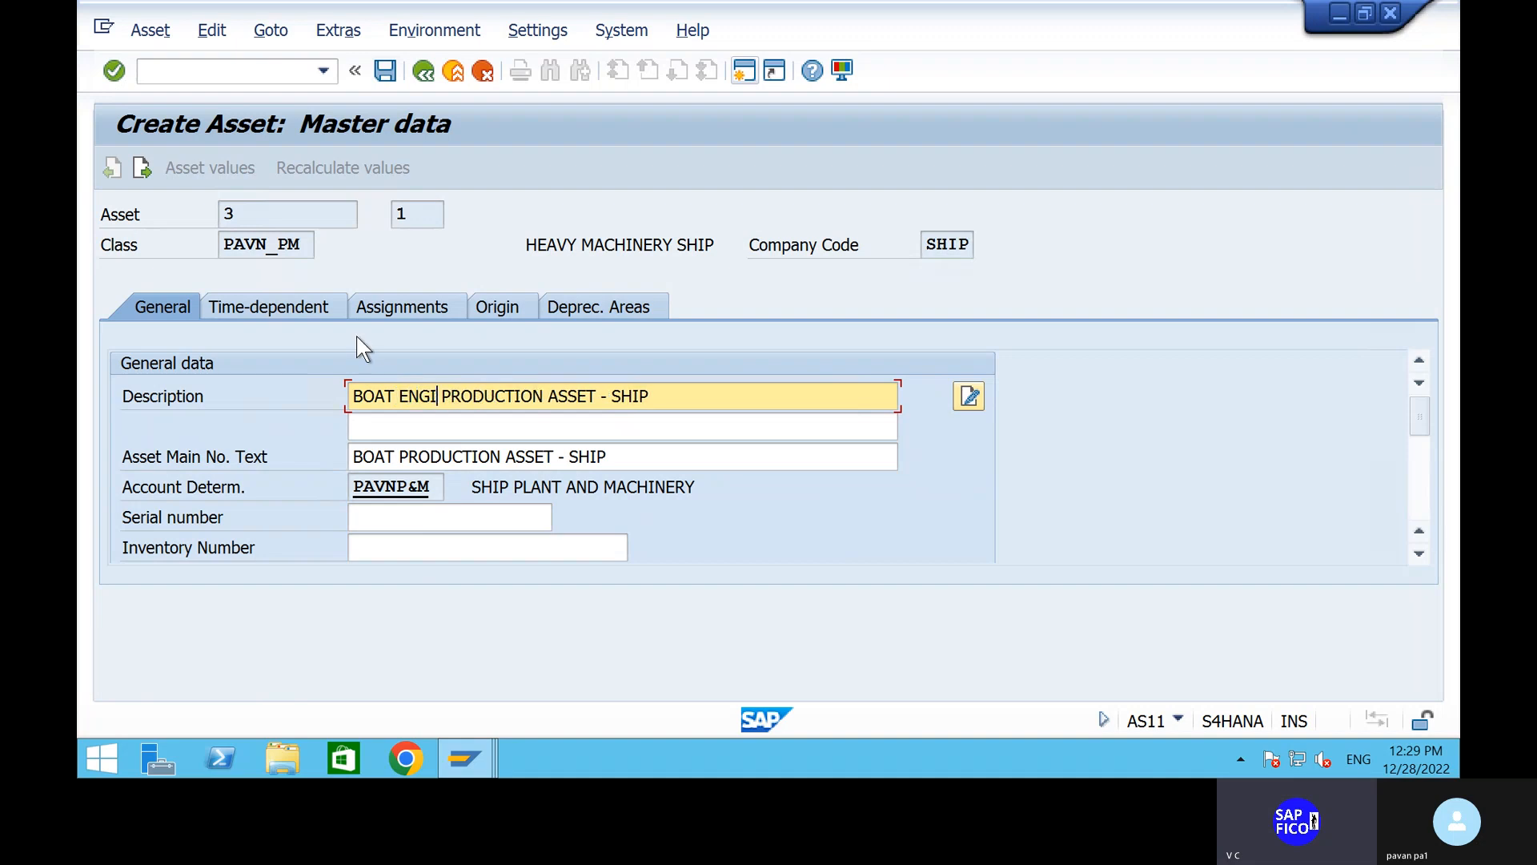
{"action": "type", "text": "ACHINE"}
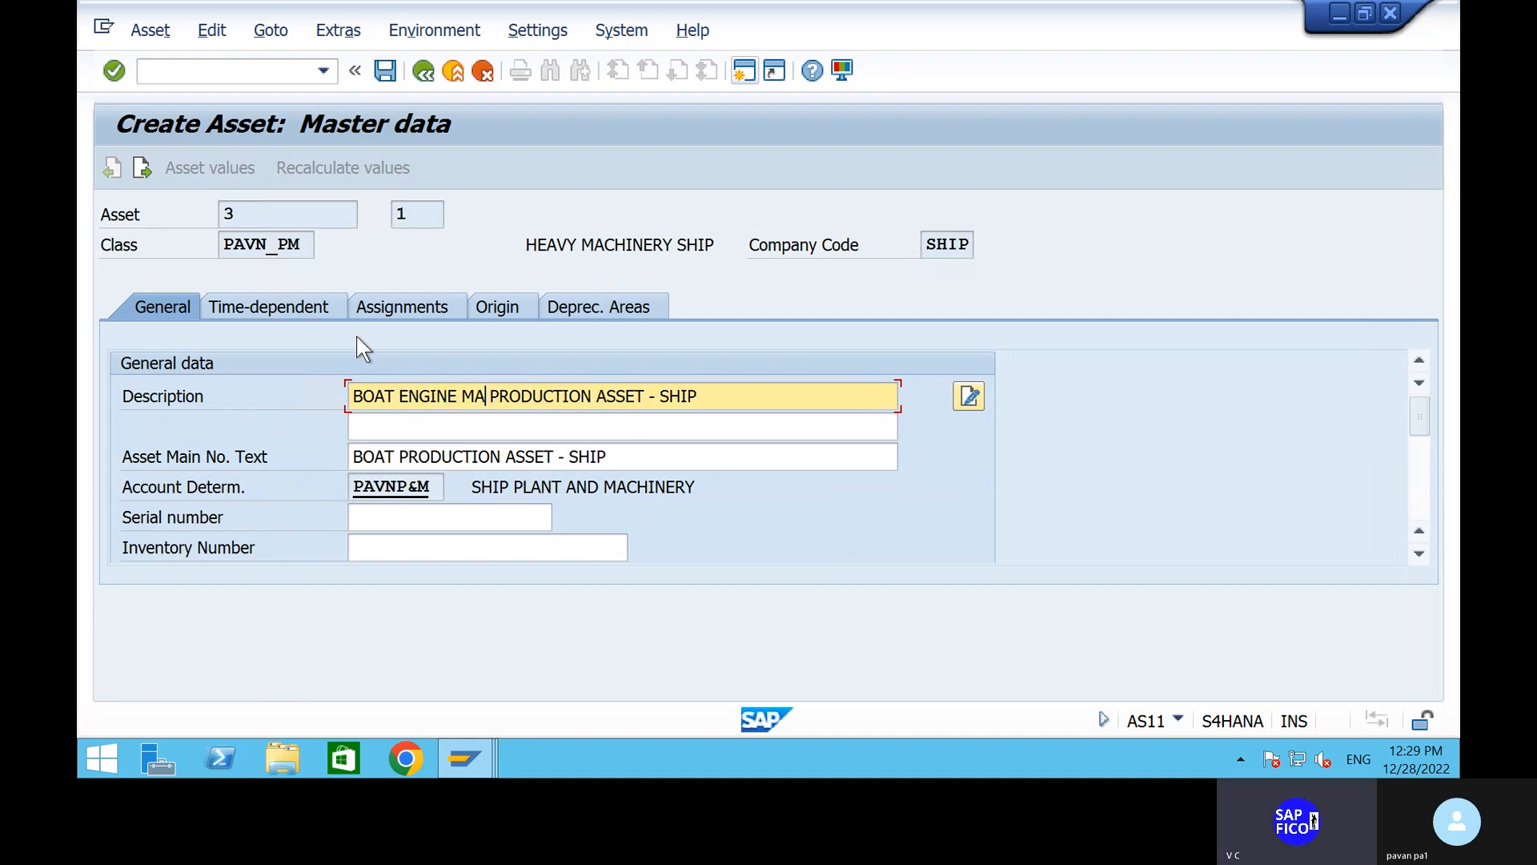
{"action": "type", "text": "RY"}
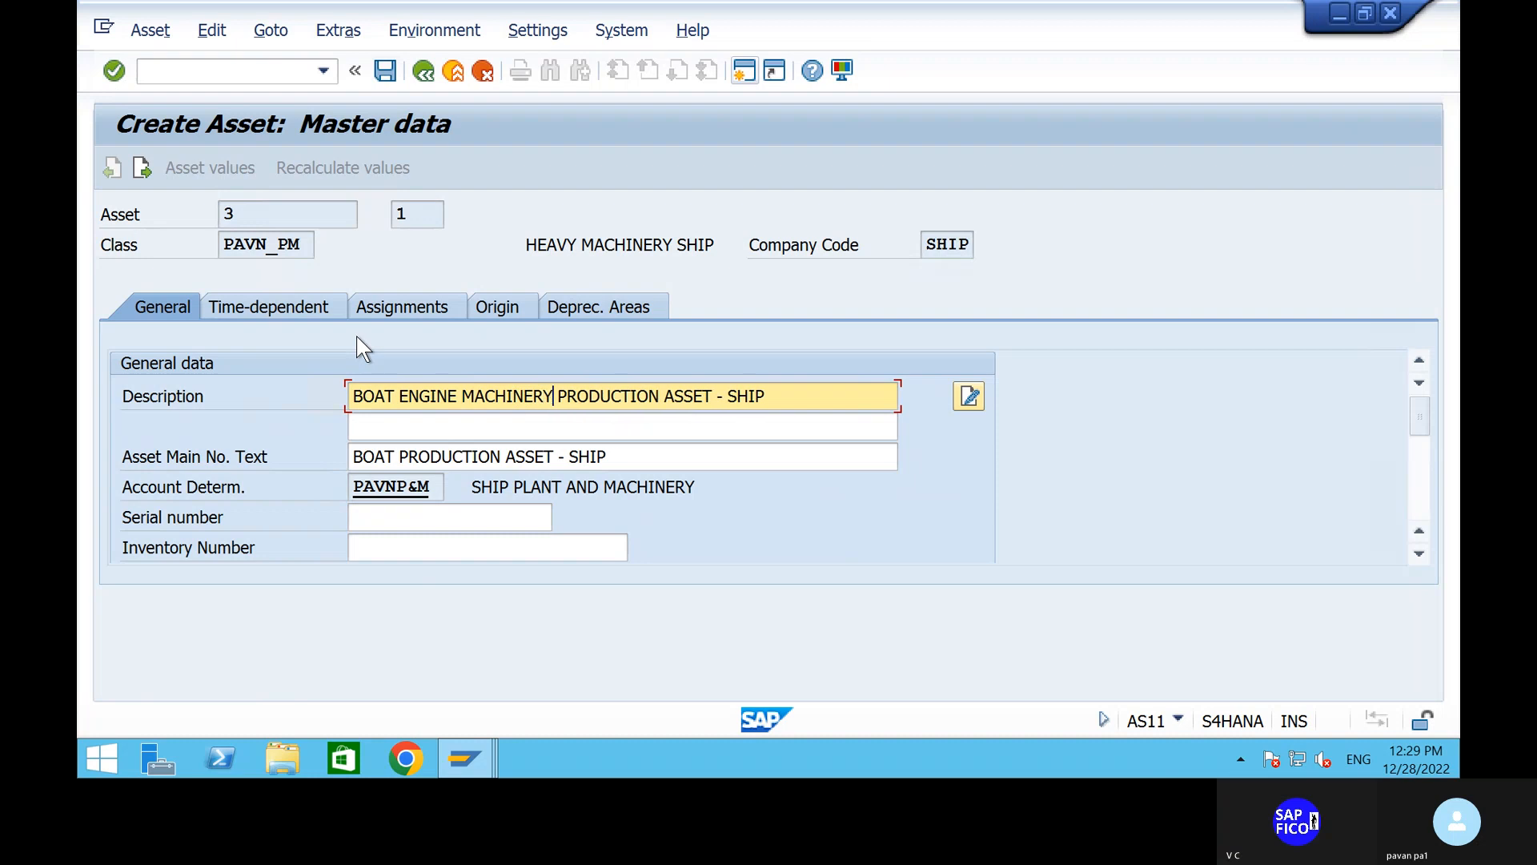
Step: Replace PRODUCTION with SUB- in the sub-asset's description so it reads BOAT ENGINE MACHINERY SUB- ASSET - SHIP
{"action": "left_click", "coordinate": [657, 398]}
{"action": "key", "text": "BackSpace"}
{"action": "key", "text": "BackSpace"}
{"action": "key", "text": "BackSpace"}
{"action": "key", "text": "BackSpace"}
{"action": "key", "text": "BackSpace"}
{"action": "key", "text": "BackSpace"}
{"action": "key", "text": "BackSpace"}
{"action": "key", "text": "BackSpace"}
{"action": "key", "text": "BackSpace"}
{"action": "key", "text": "BackSpace"}
{"action": "key", "text": "BackSpace"}
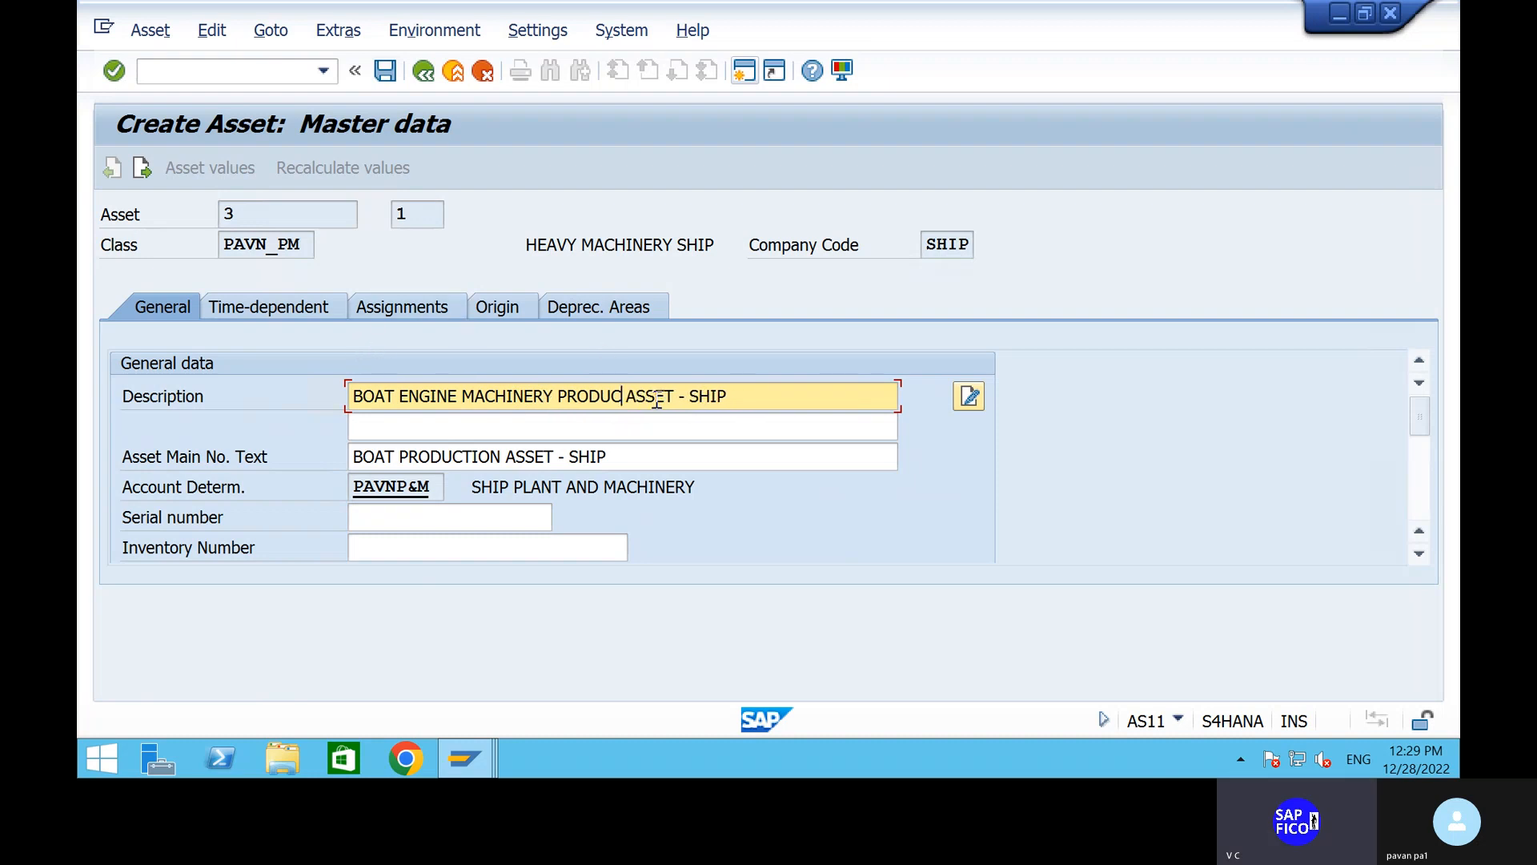
{"action": "type", "text": "SUB"}
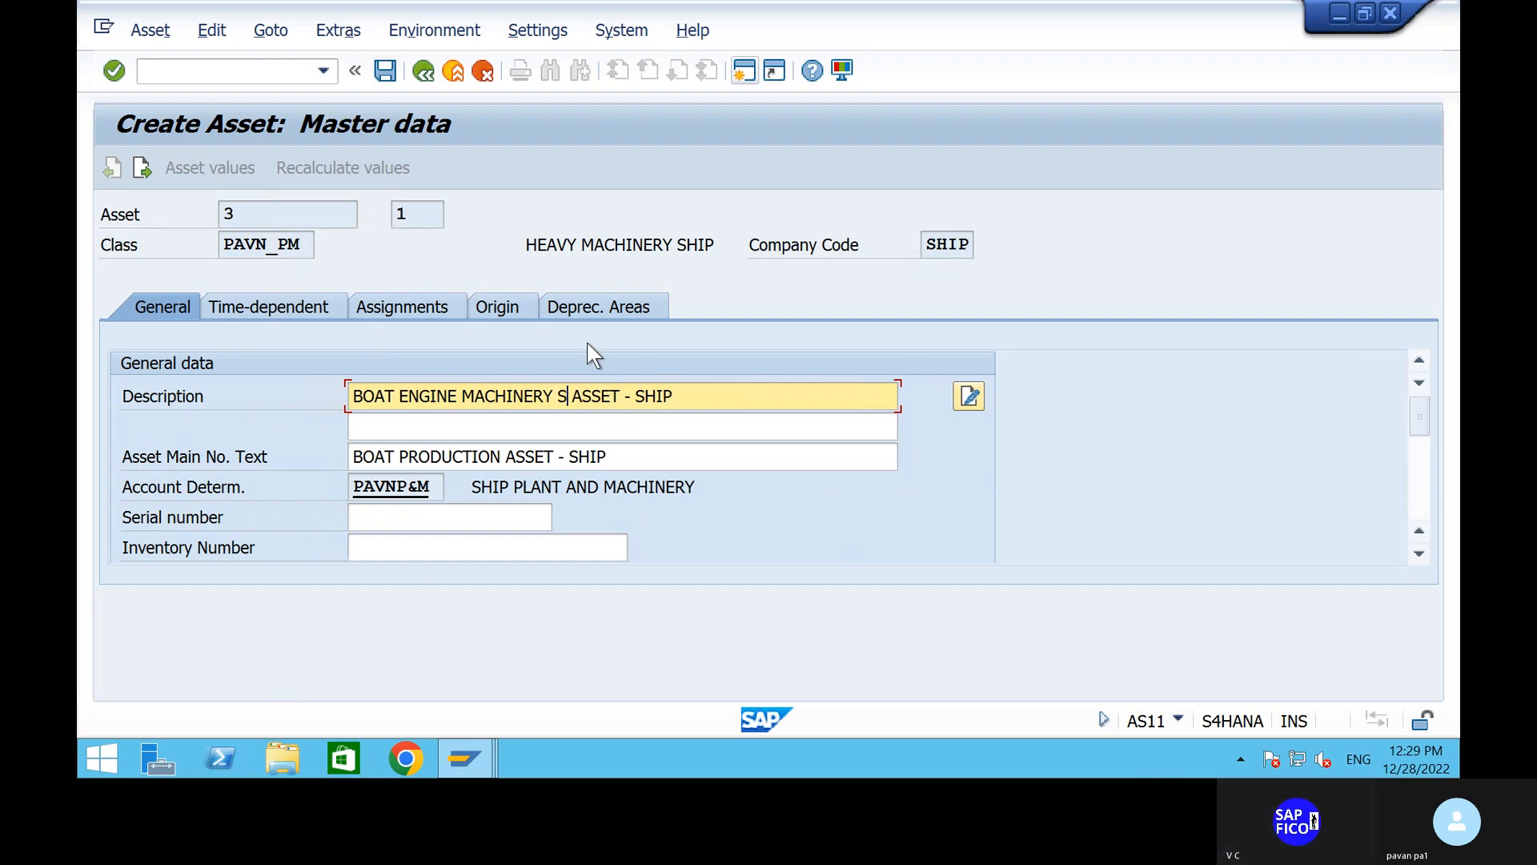
{"action": "type", "text": "-"}
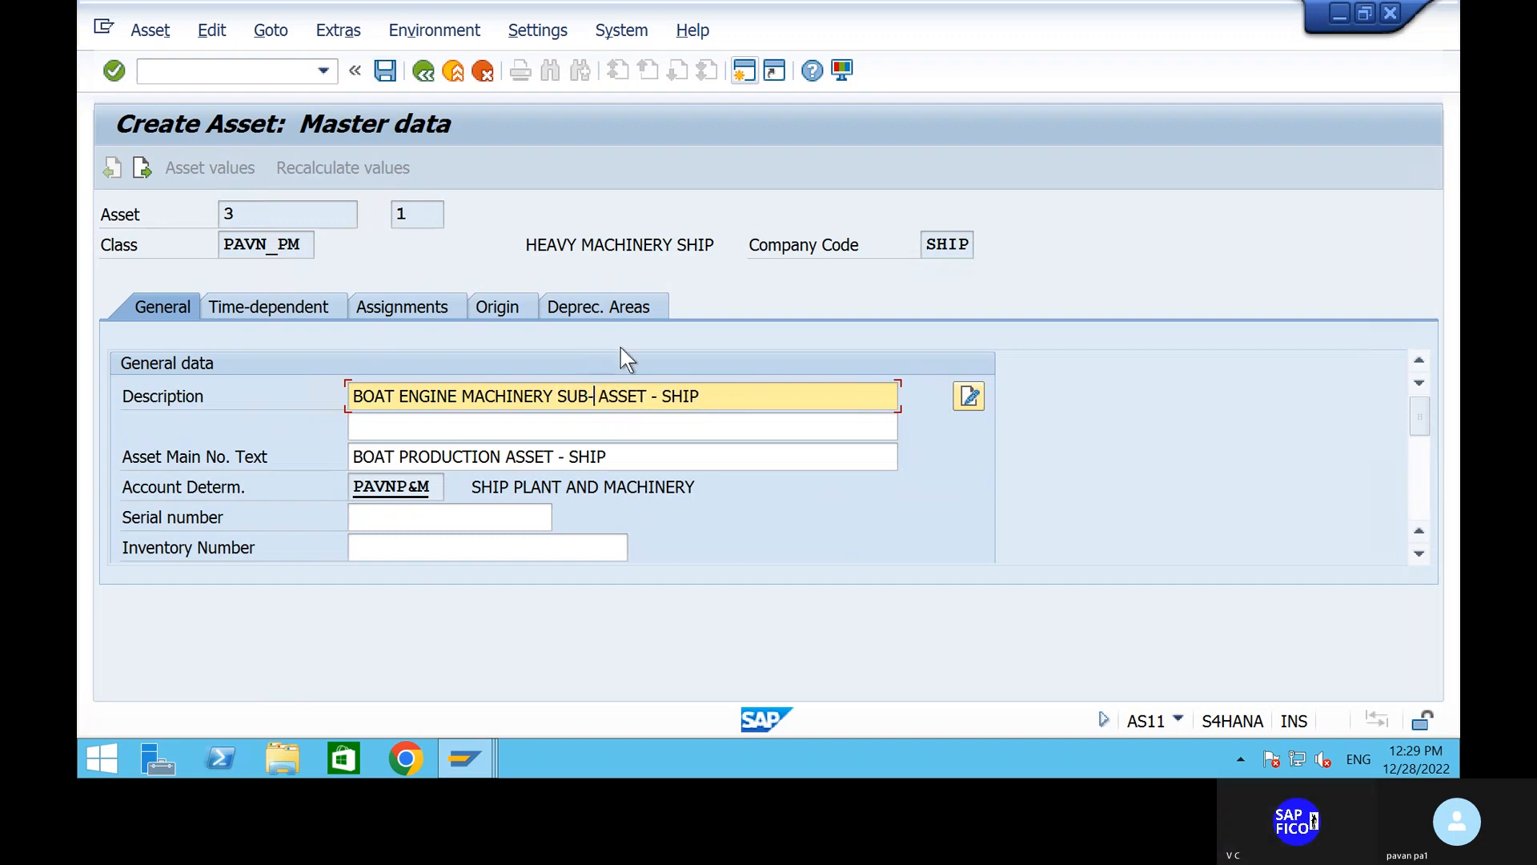
Step: Copy the sub-asset's description and replace the Asset Main No. Text with it
{"action": "left_click_drag", "start_coordinate": [731, 391], "coordinate": [305, 391]}
{"action": "key", "text": "ctrl+c"}
{"action": "left_click", "coordinate": [301, 390]}
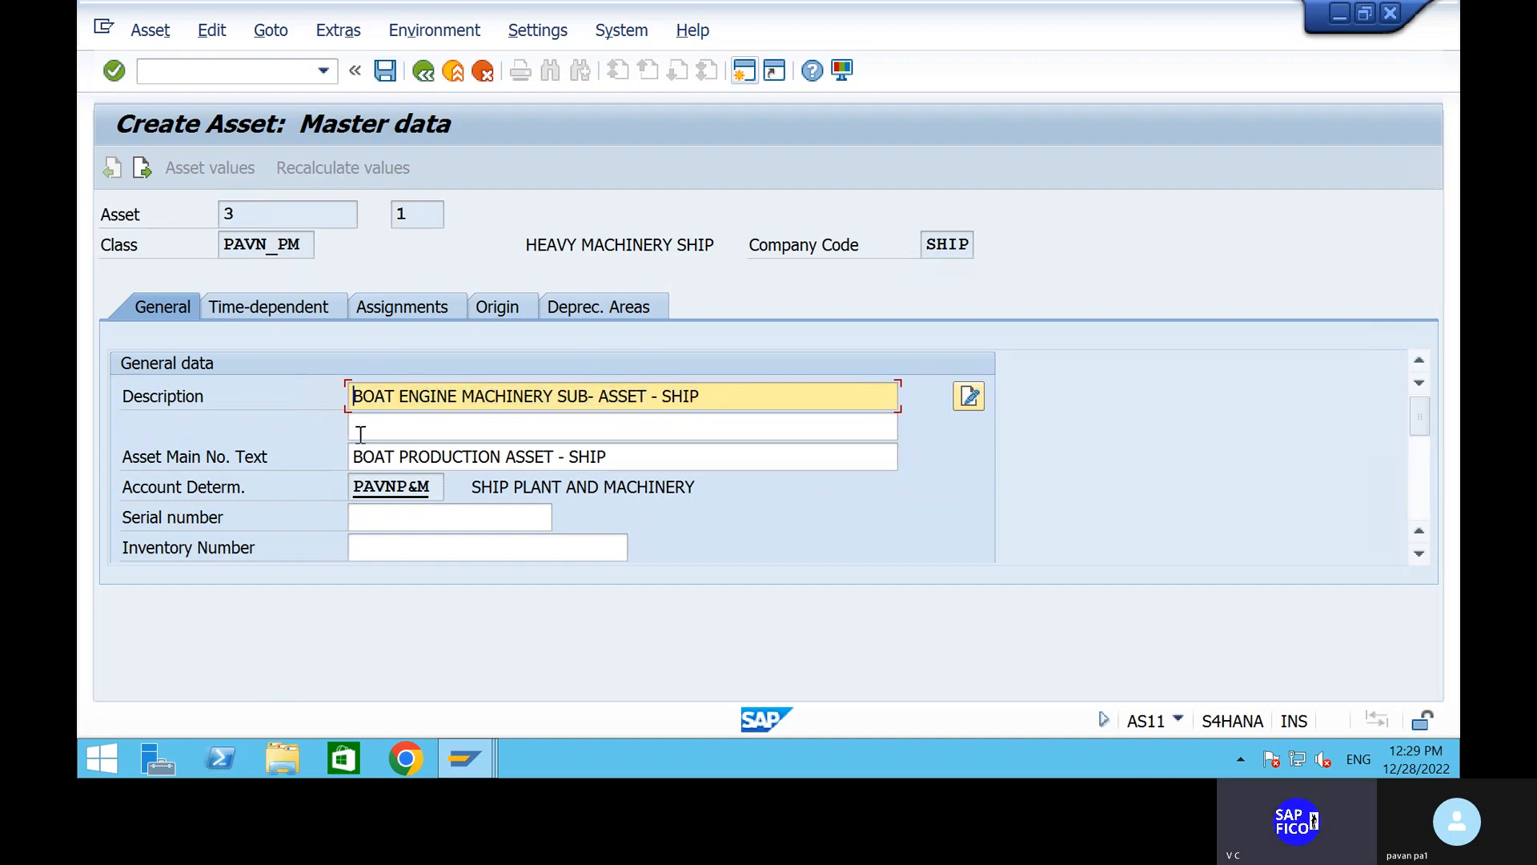
{"action": "left_click", "coordinate": [651, 458]}
{"action": "key", "text": "BackSpace"}
{"action": "key", "text": "BackSpace"}
{"action": "key", "text": "BackSpace"}
{"action": "key", "text": "BackSpace"}
{"action": "key", "text": "BackSpace"}
{"action": "key", "text": "BackSpace"}
{"action": "key", "text": "BackSpace"}
{"action": "key", "text": "BackSpace"}
{"action": "key", "text": "BackSpace"}
{"action": "key", "text": "BackSpace"}
{"action": "key", "text": "BackSpace"}
{"action": "key", "text": "BackSpace"}
{"action": "key", "text": "BackSpace"}
{"action": "key", "text": "BackSpace"}
{"action": "key", "text": "BackSpace"}
{"action": "key", "text": "BackSpace"}
{"action": "key", "text": "BackSpace"}
{"action": "key", "text": "BackSpace"}
{"action": "key", "text": "BackSpace"}
{"action": "key", "text": "BackSpace"}
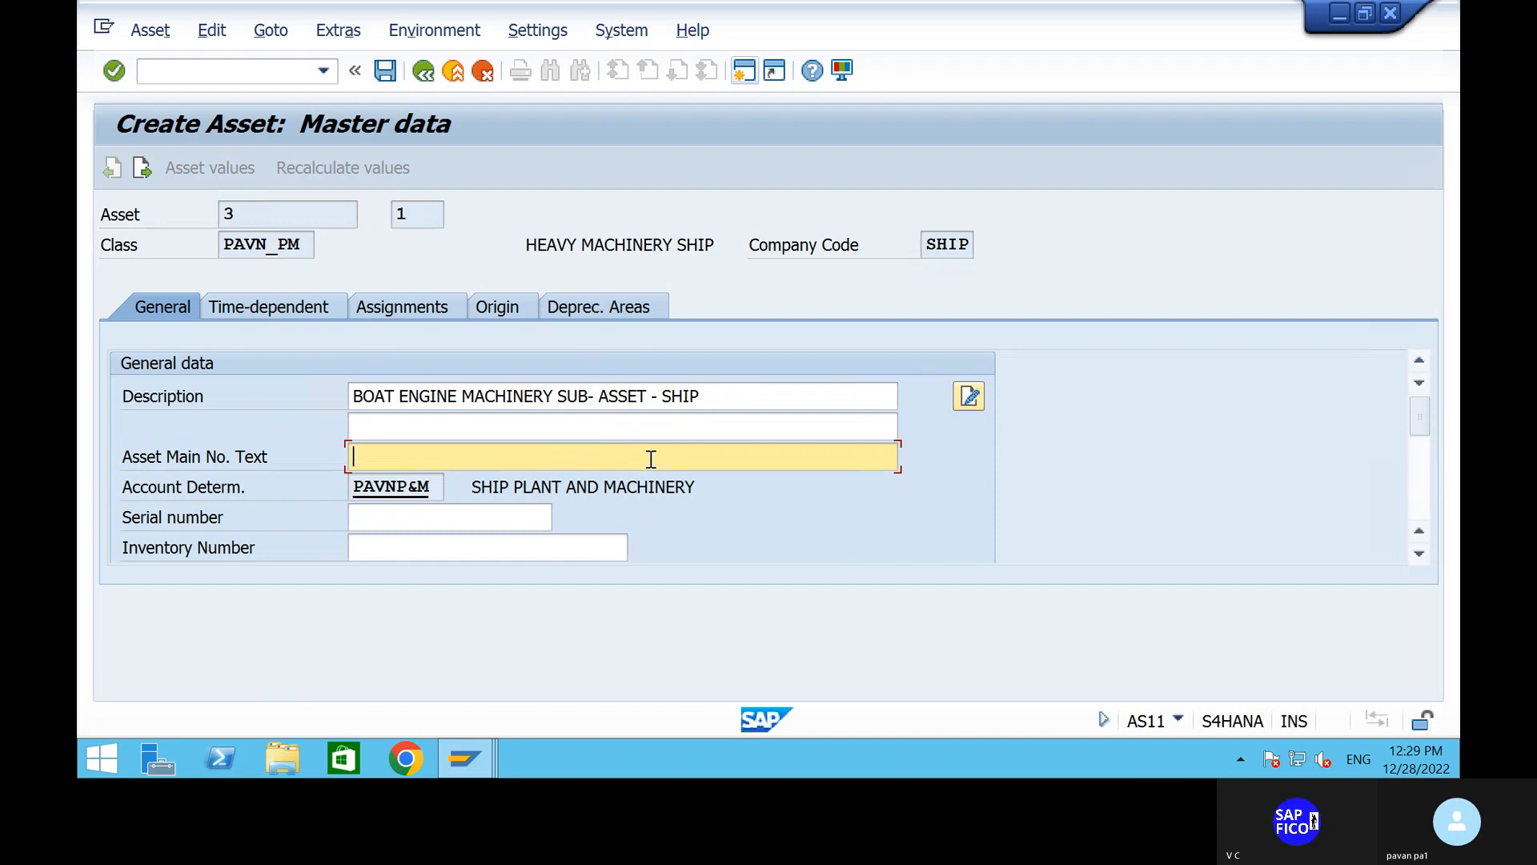
{"action": "key", "text": "ctrl+v"}
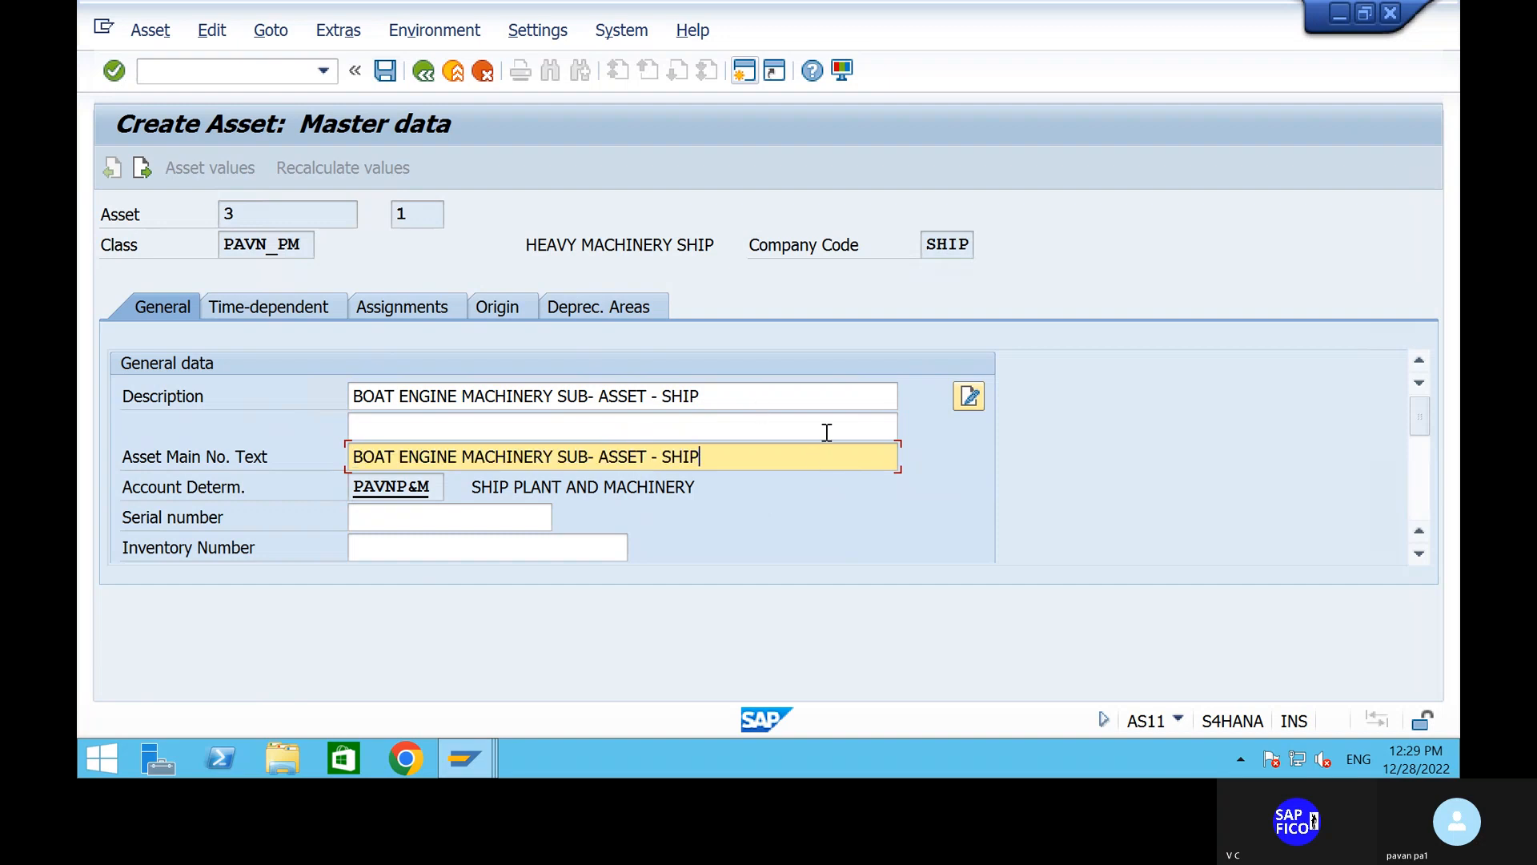
Step: Check the sub-asset's capitalization date and depreciation areas, and save the sub-asset
{"action": "scroll", "coordinate": [775, 482], "scroll_direction": "down", "scroll_amount": 5}
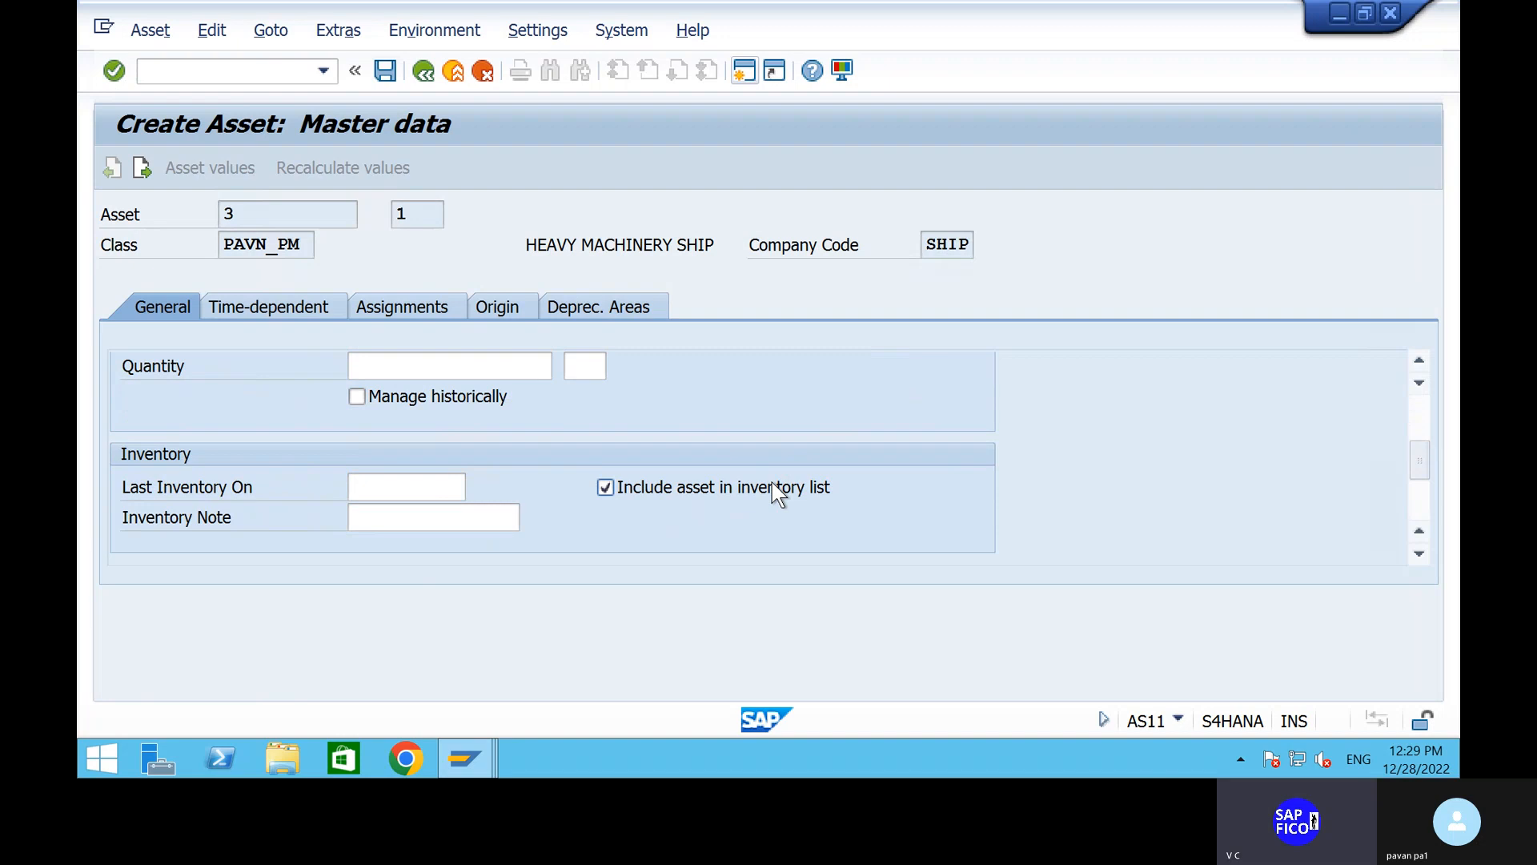
{"action": "scroll", "coordinate": [755, 422], "scroll_direction": "up", "scroll_amount": 5}
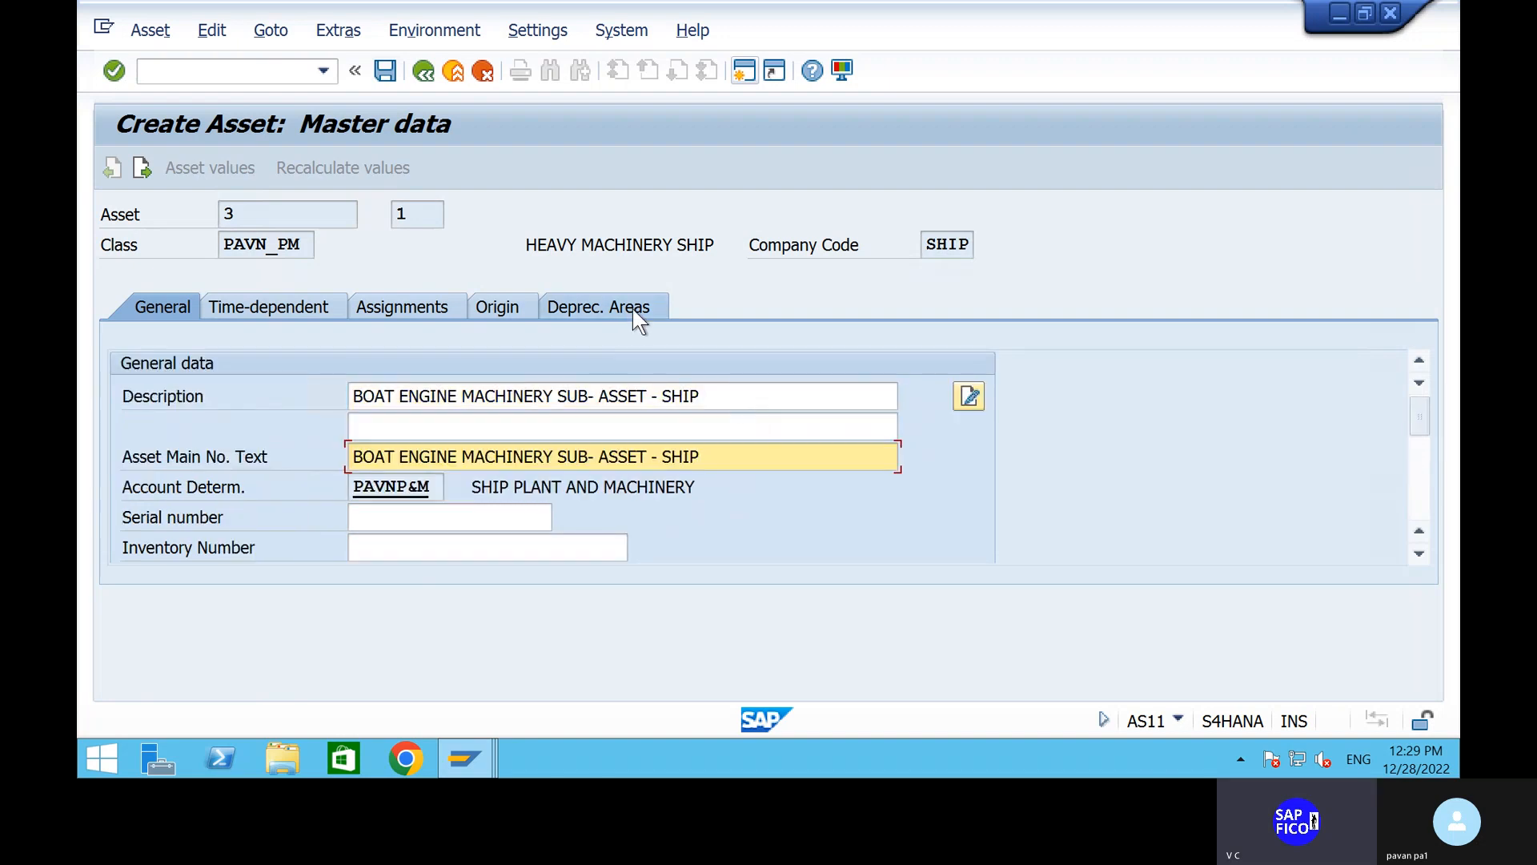
{"action": "left_click", "coordinate": [633, 311]}
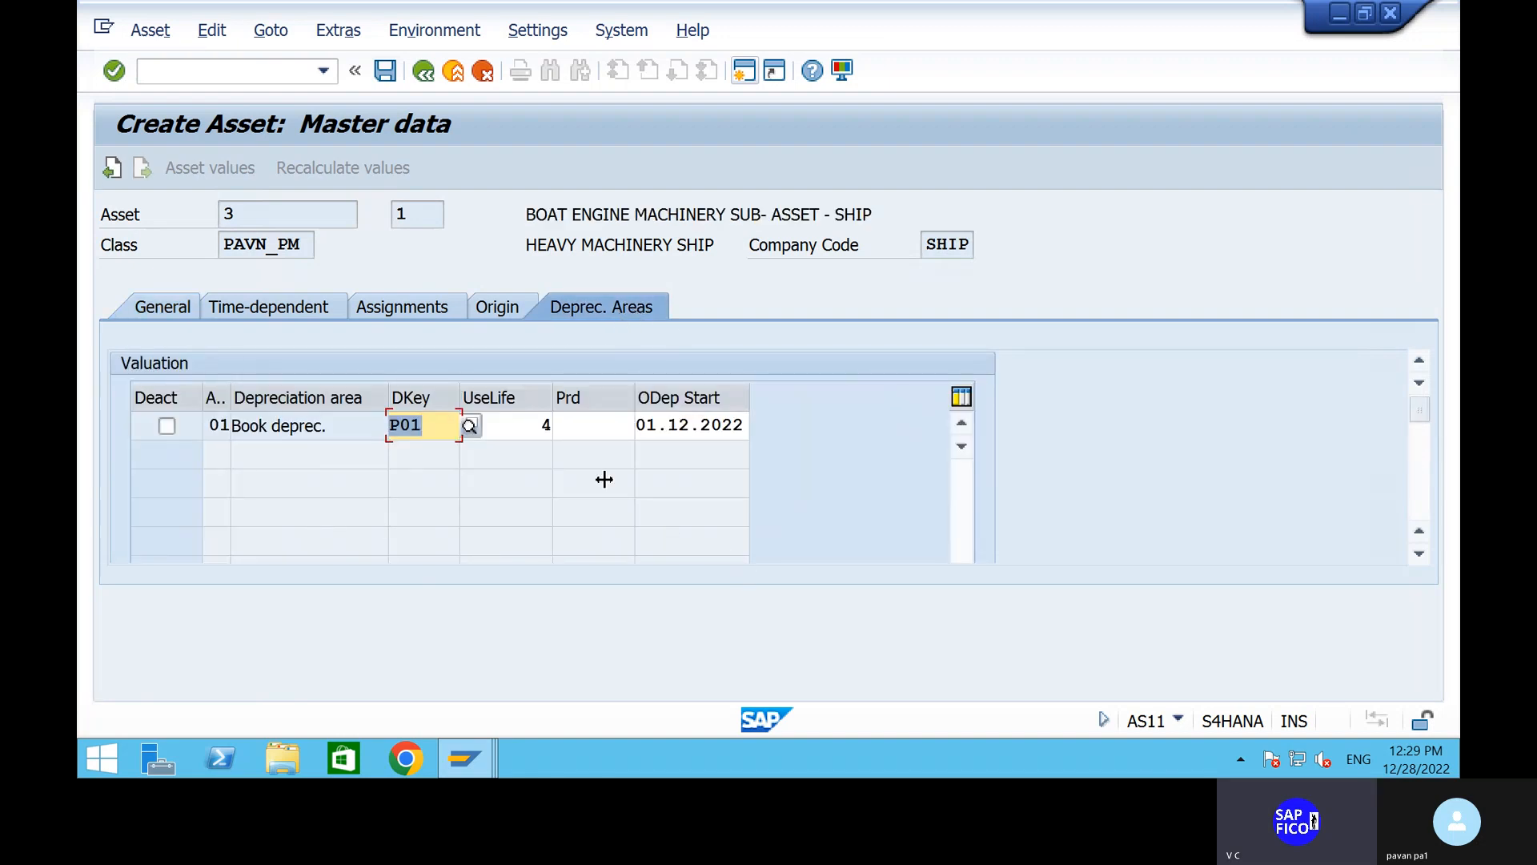
{"action": "left_click", "coordinate": [196, 302]}
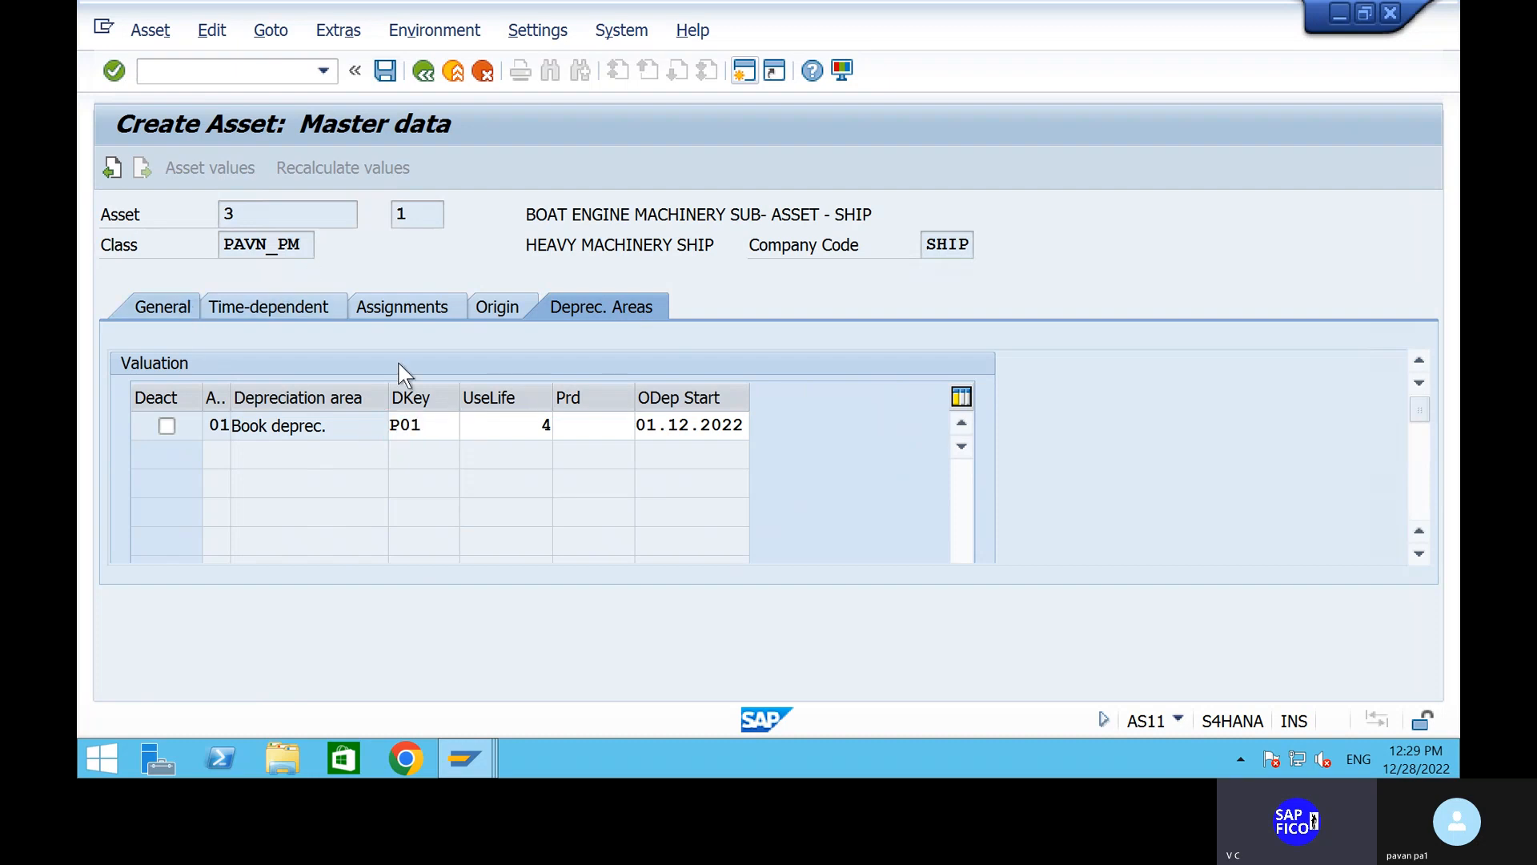
{"action": "scroll", "coordinate": [590, 509], "scroll_direction": "down", "scroll_amount": 5}
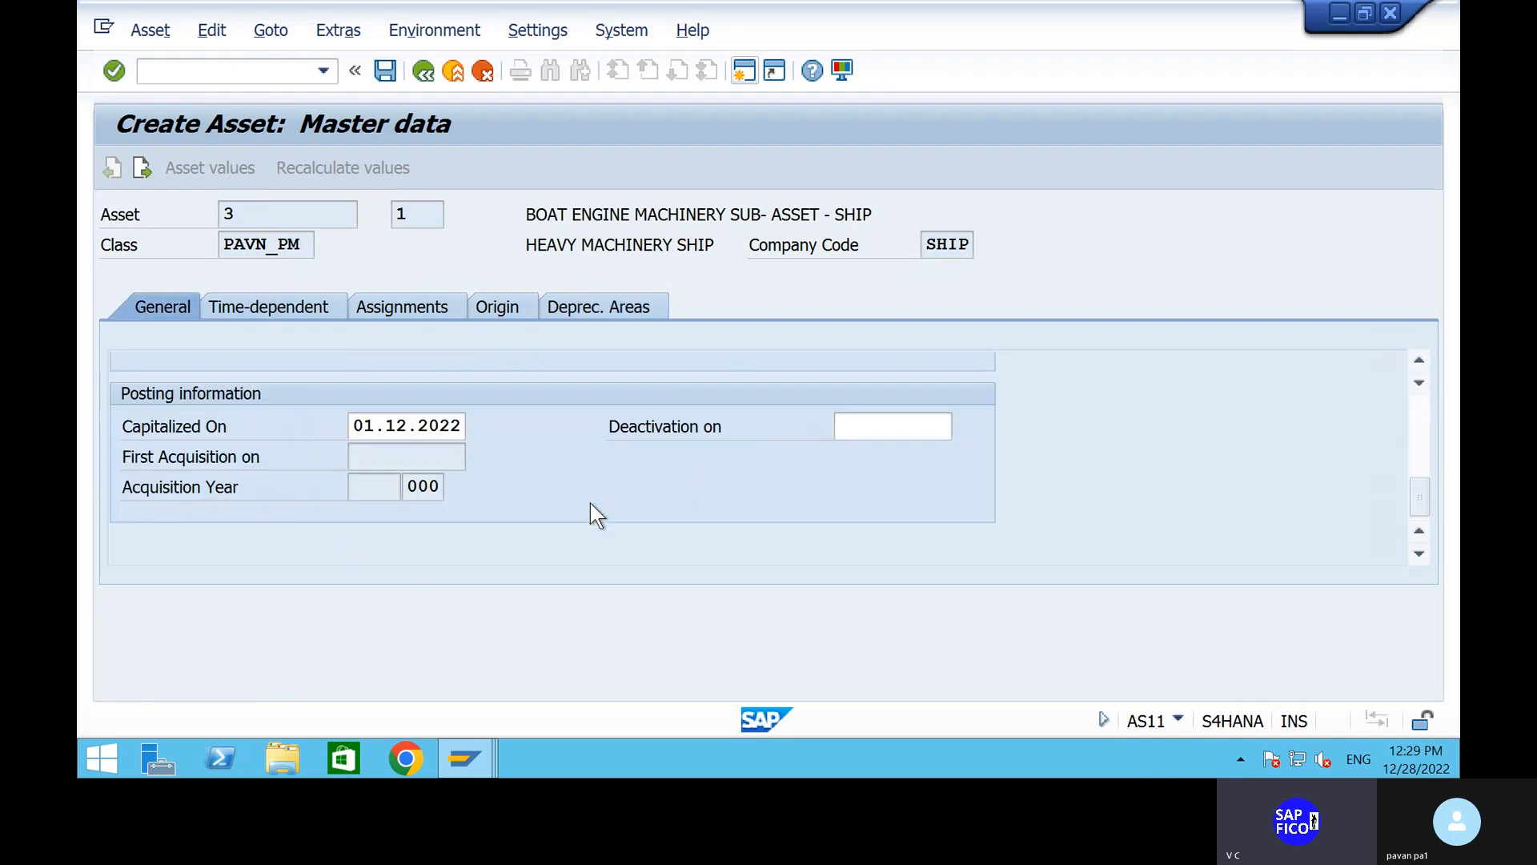
{"action": "left_click", "coordinate": [615, 308]}
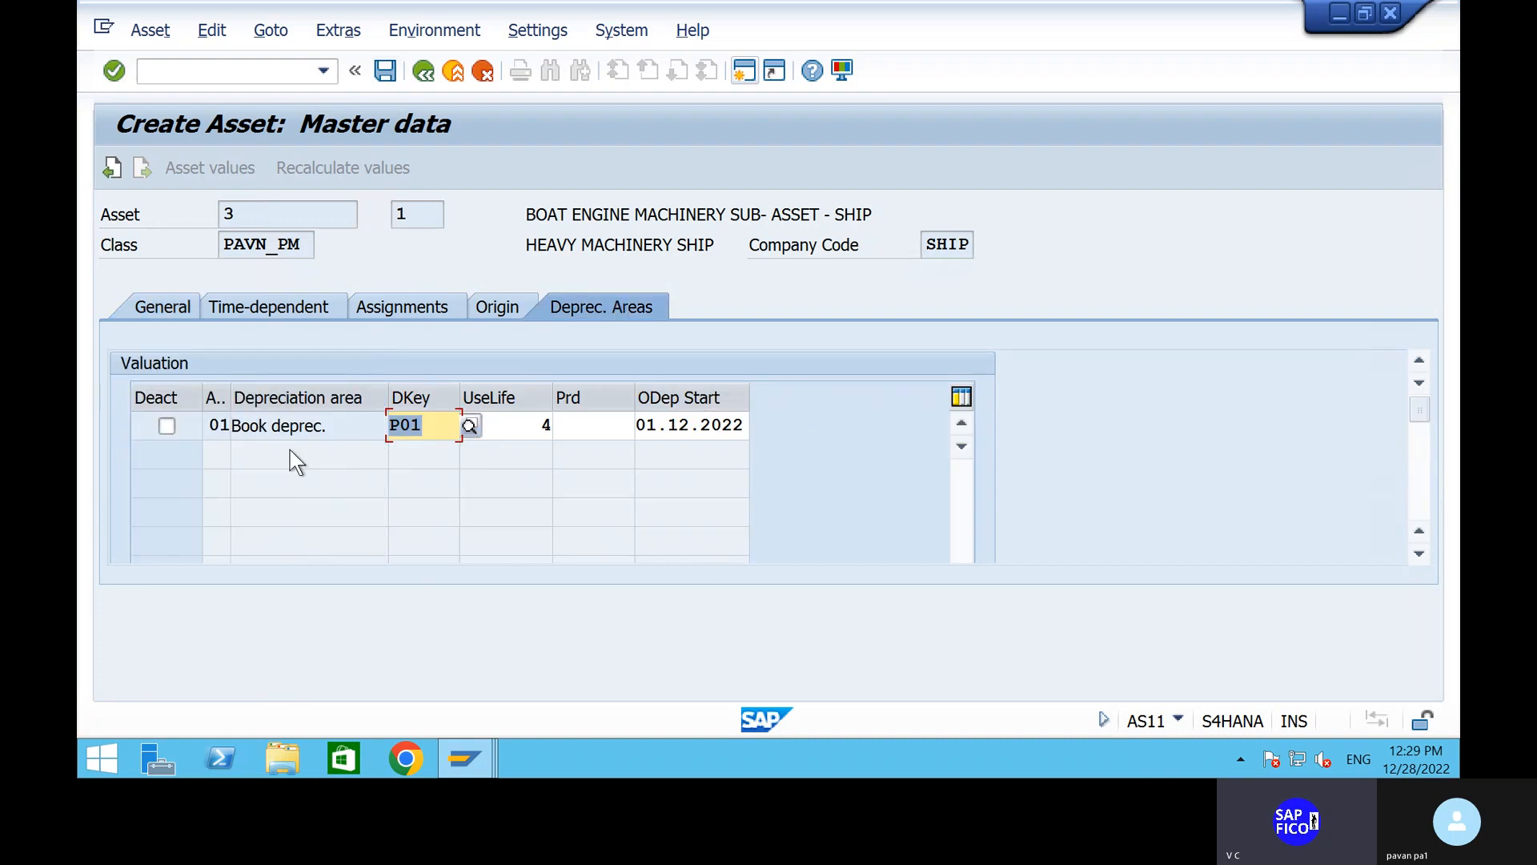
{"action": "left_click", "coordinate": [390, 72]}
{"action": "left_click", "coordinate": [386, 79]}
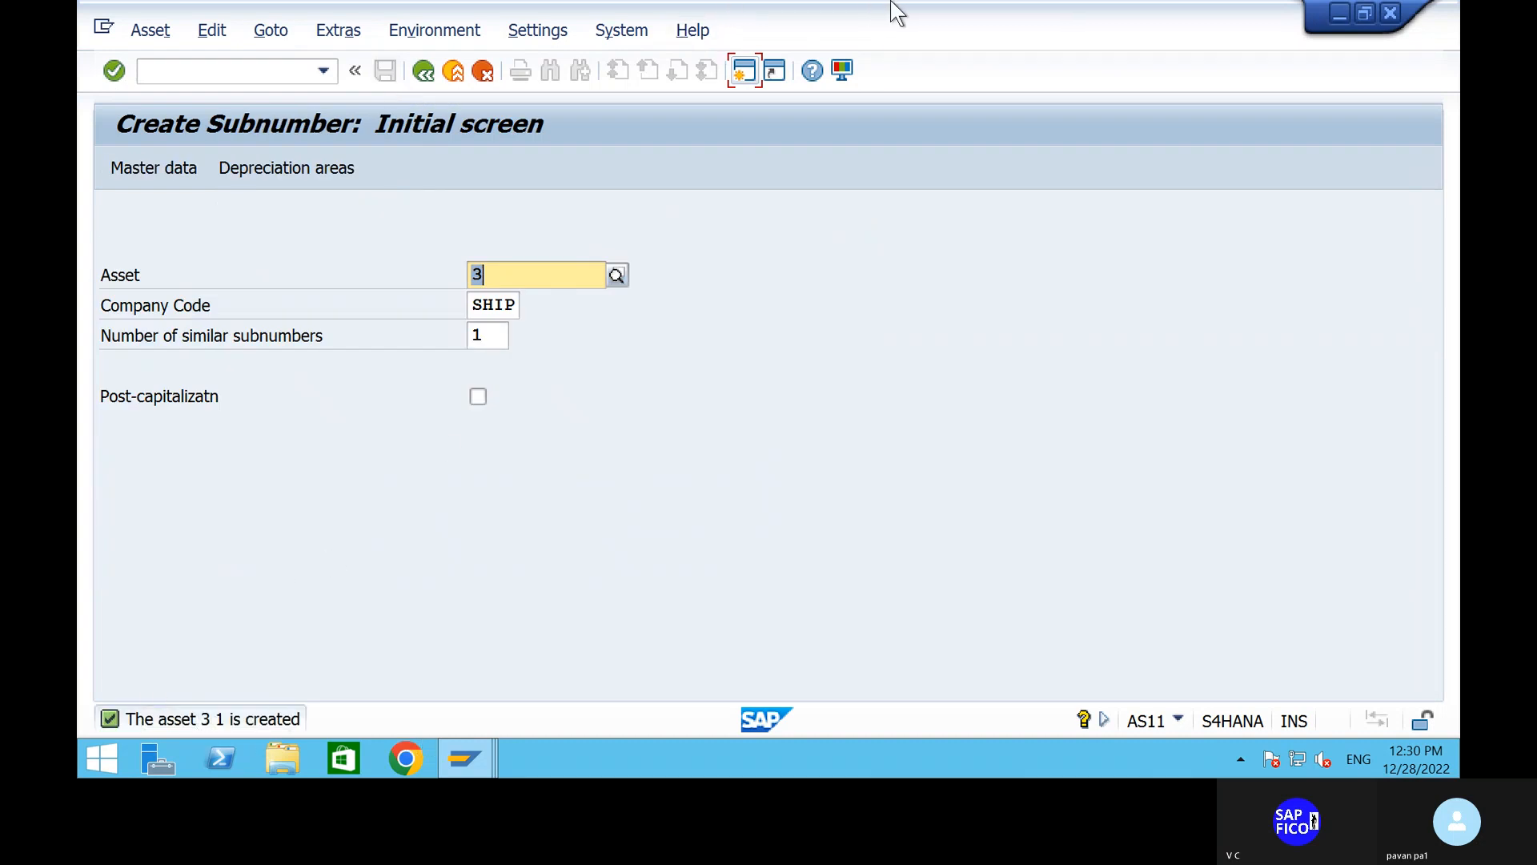
Step: Switch to the Notepad configuration notes and record the sub-asset number as (3 1) in line 18, CREATE SUB ASSET
{"action": "mouse_move", "coordinate": [903, 12]}
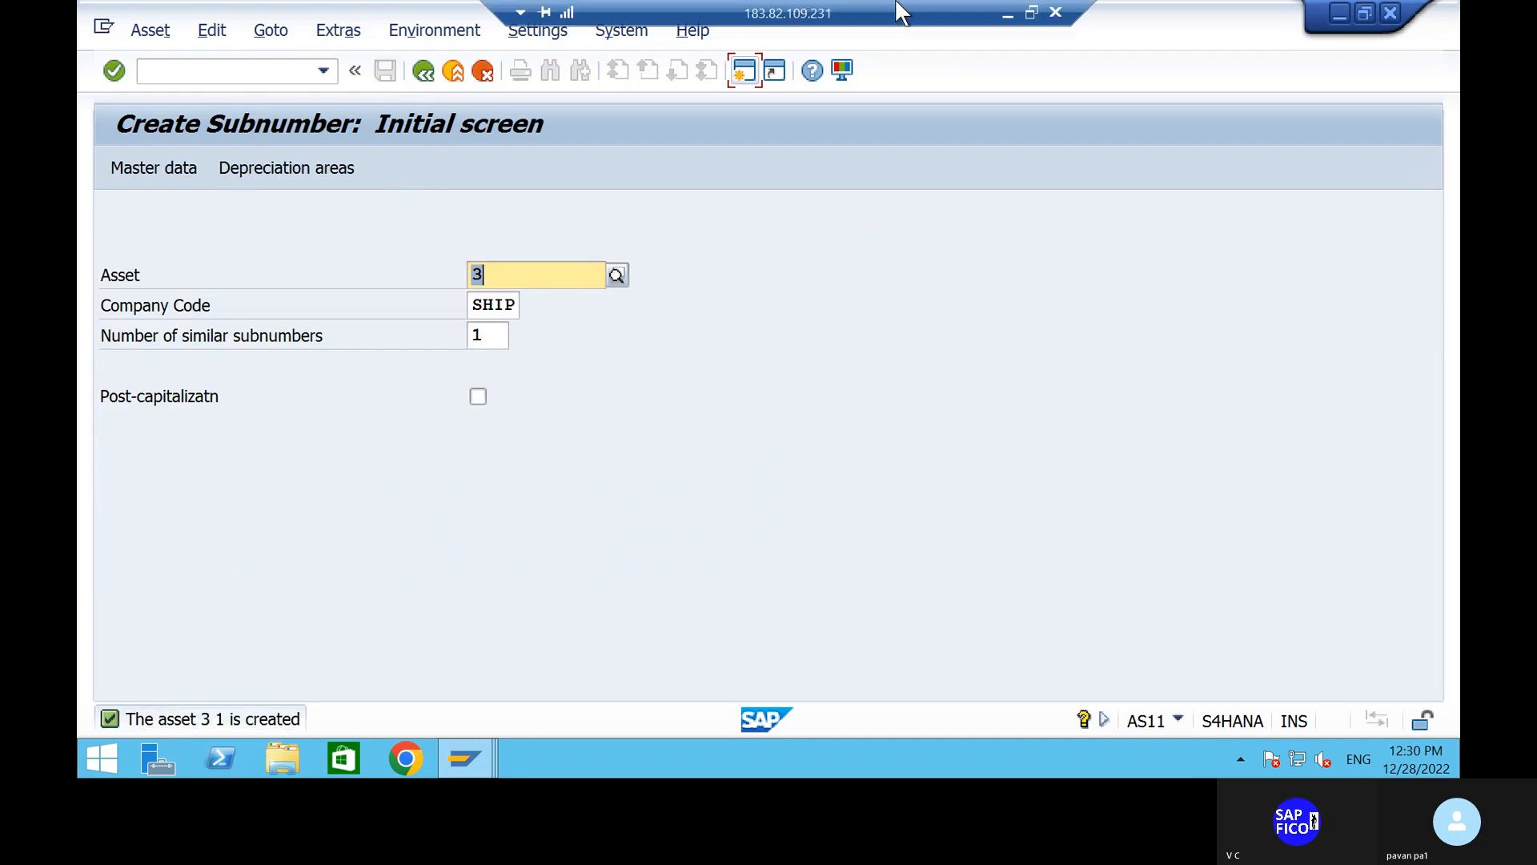
{"action": "left_click", "coordinate": [1007, 13]}
{"action": "left_click", "coordinate": [645, 241]}
{"action": "key", "text": "BackSpace"}
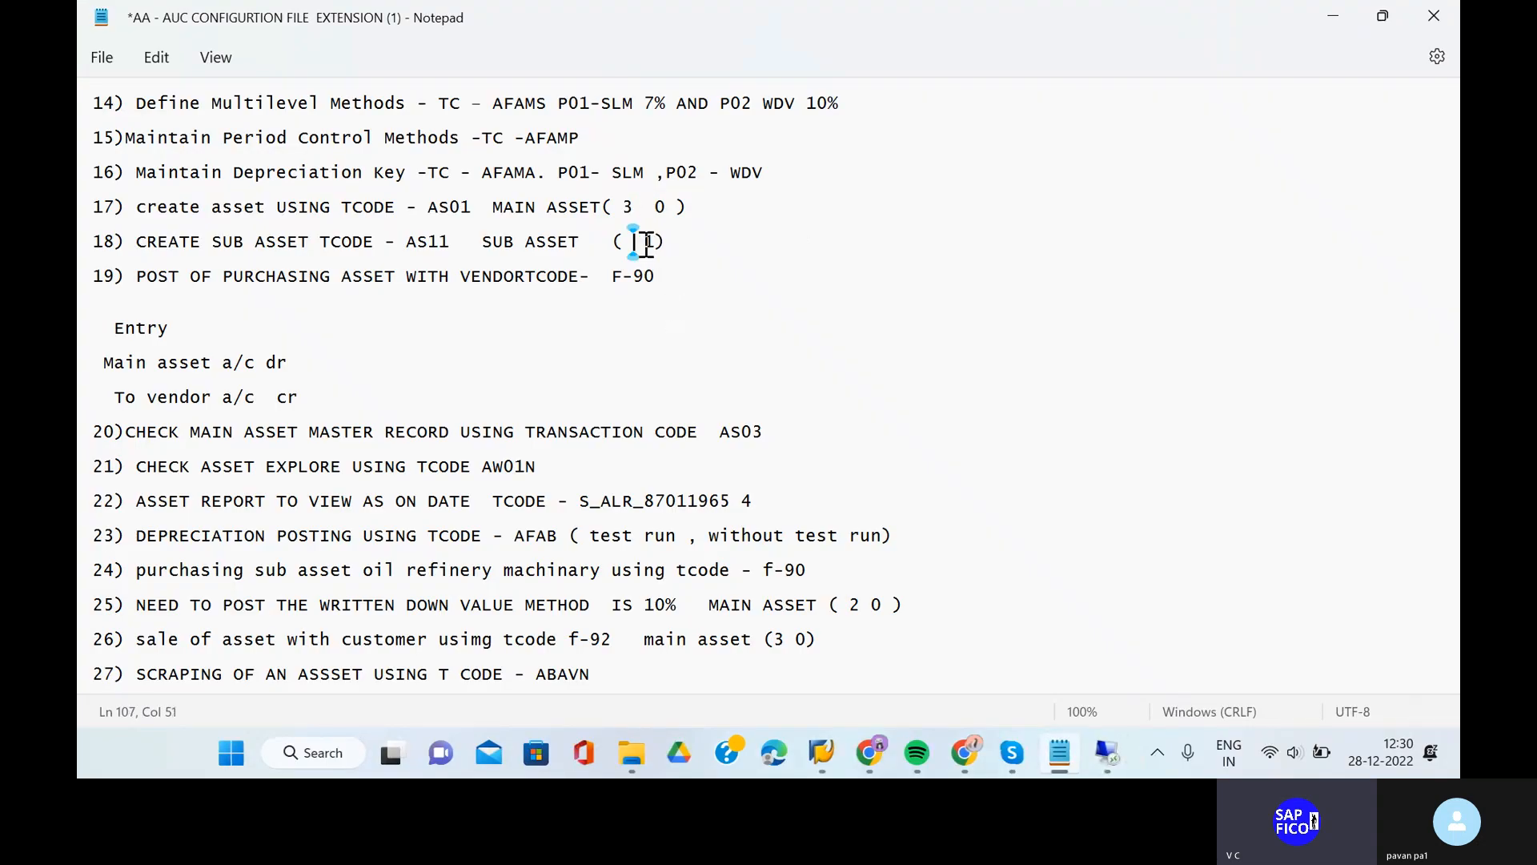
{"action": "type", "text": "2"}
{"action": "key", "text": "BackSpace"}
{"action": "type", "text": "3"}
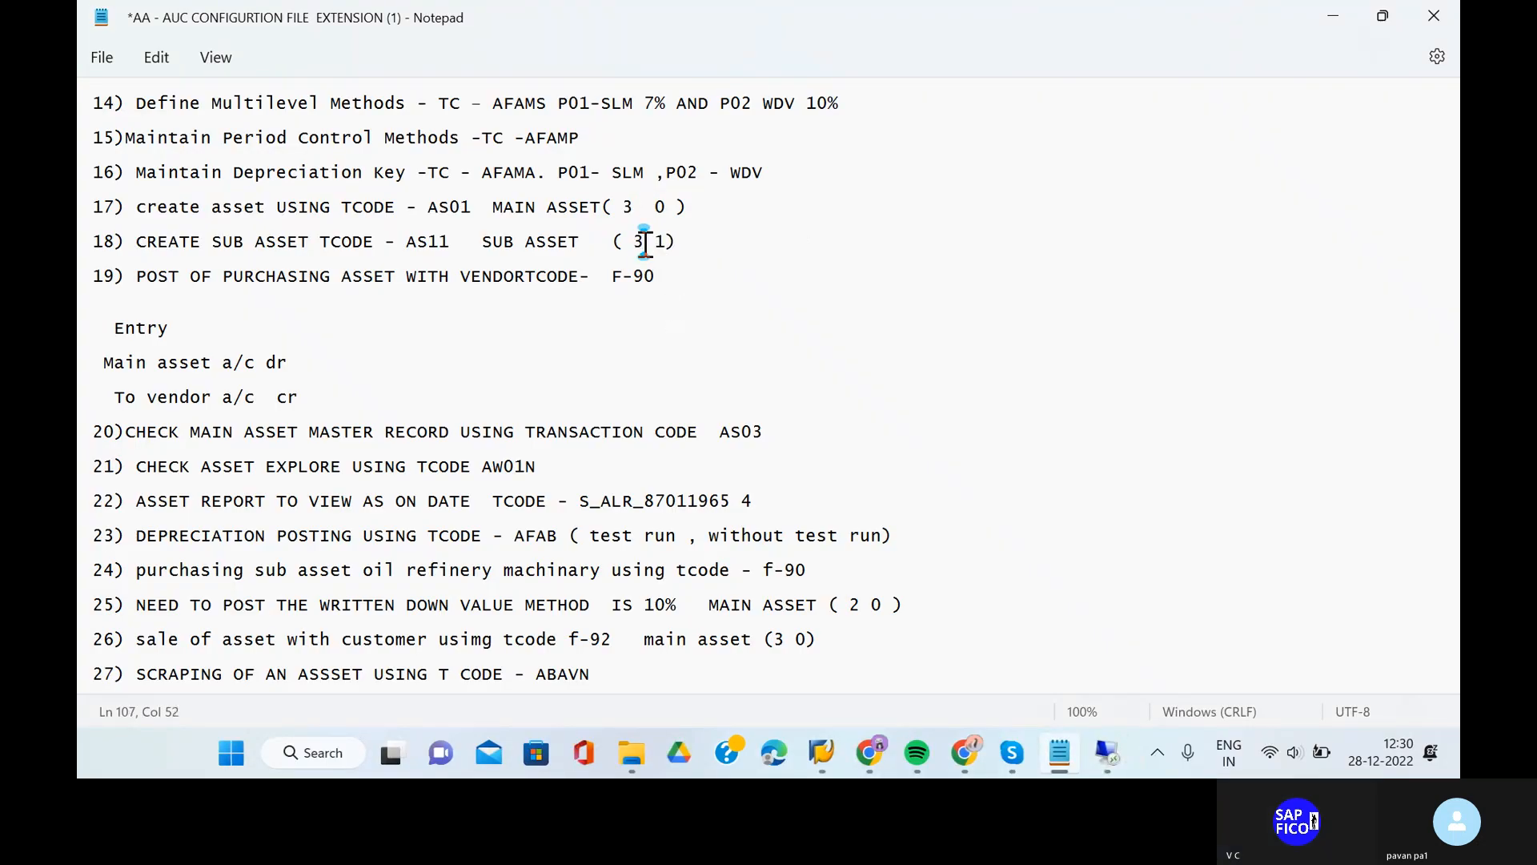
{"action": "left_click", "coordinate": [624, 244]}
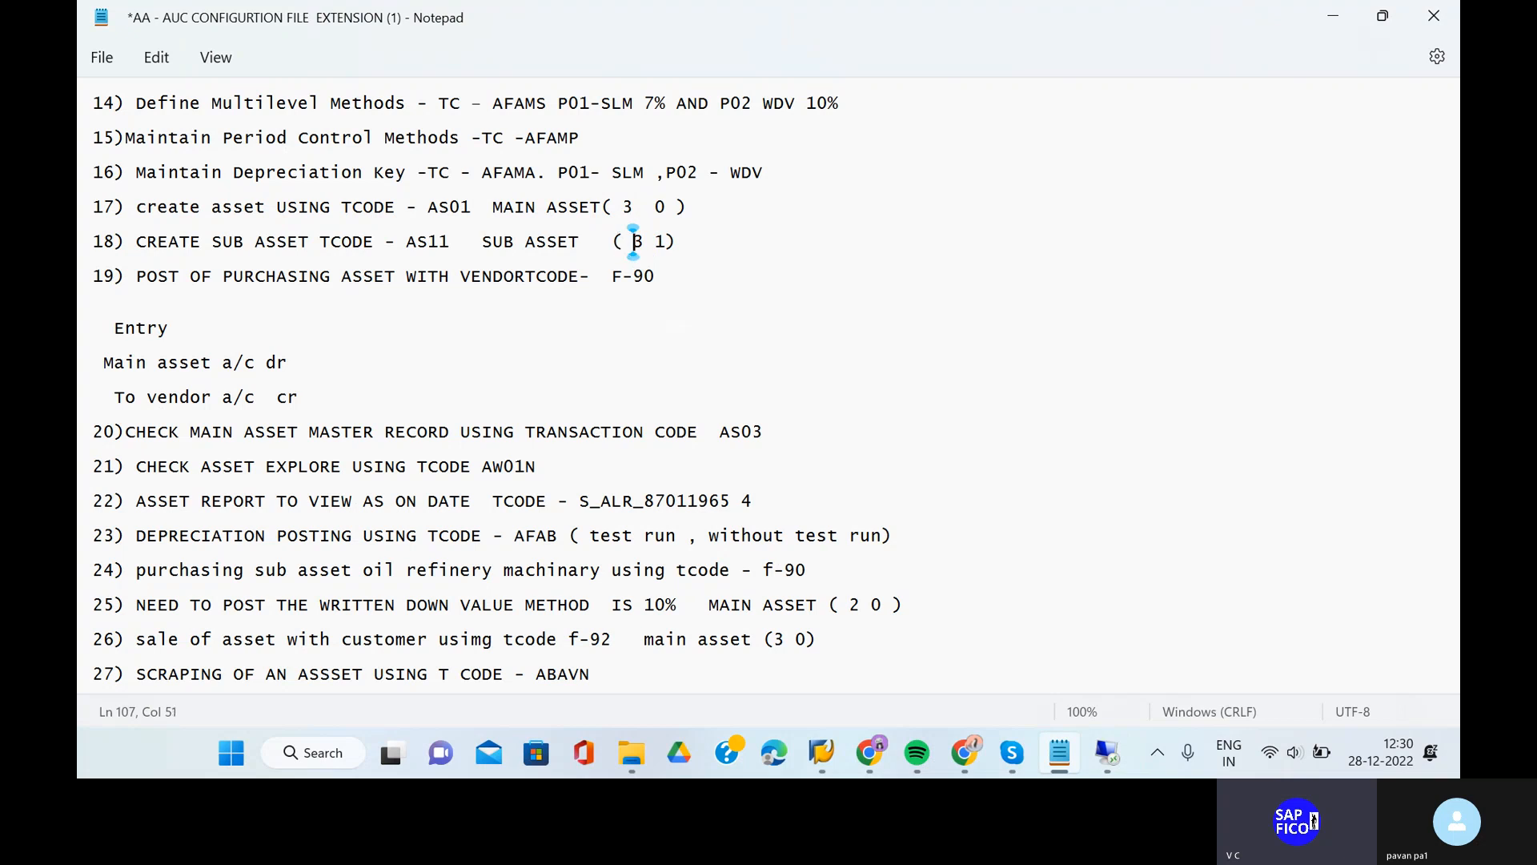
{"action": "key", "text": "Delete"}
{"action": "left_click", "coordinate": [685, 276]}
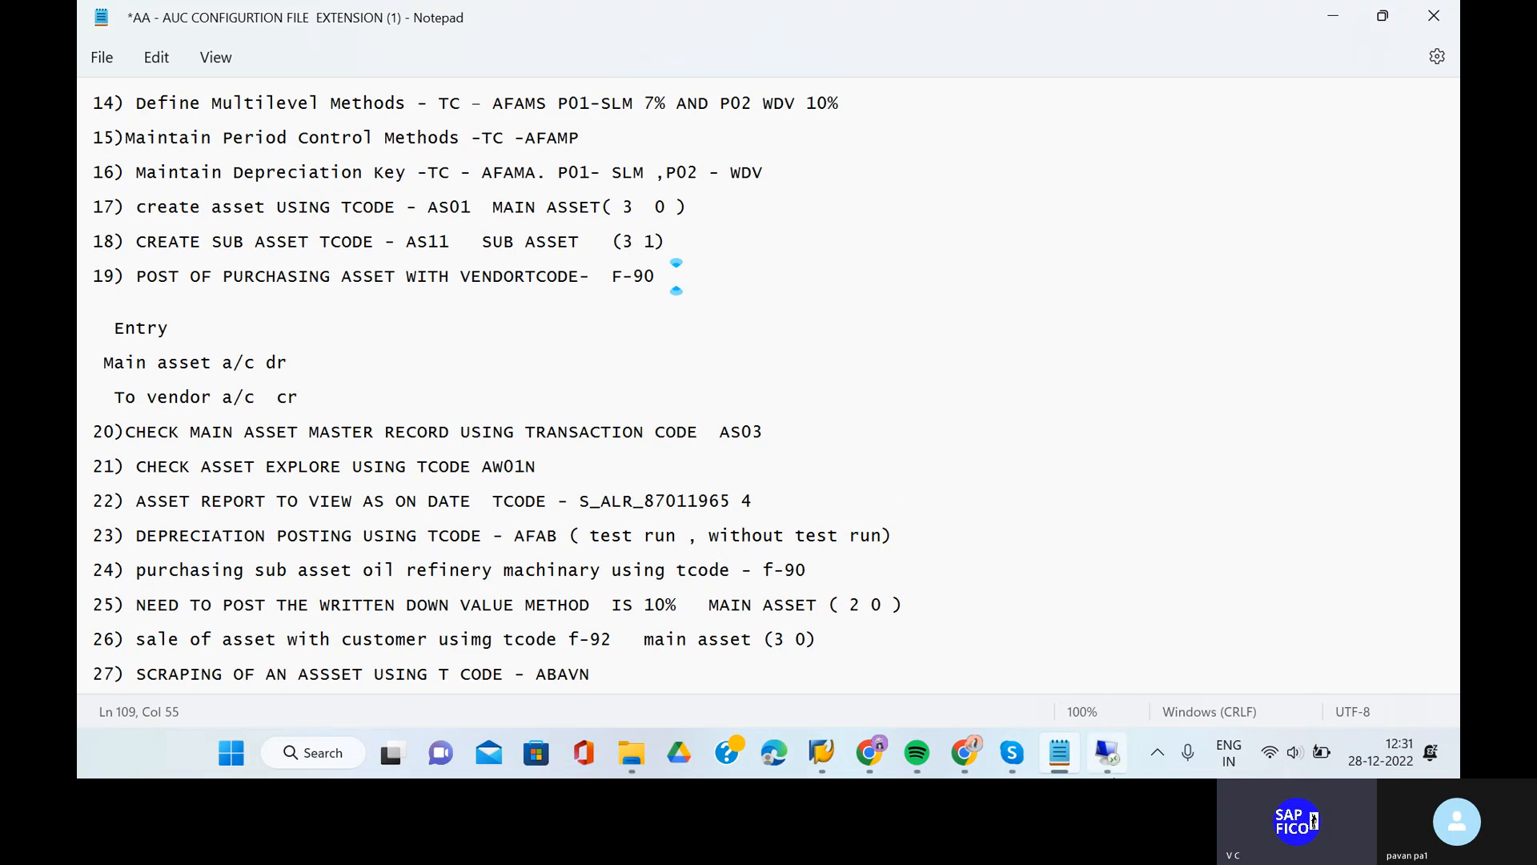
Step: Switch back to the SAP remote session and start transaction F-90 in place of the current one using /NF-90
{"action": "left_click", "coordinate": [1108, 752]}
{"action": "left_click", "coordinate": [281, 74]}
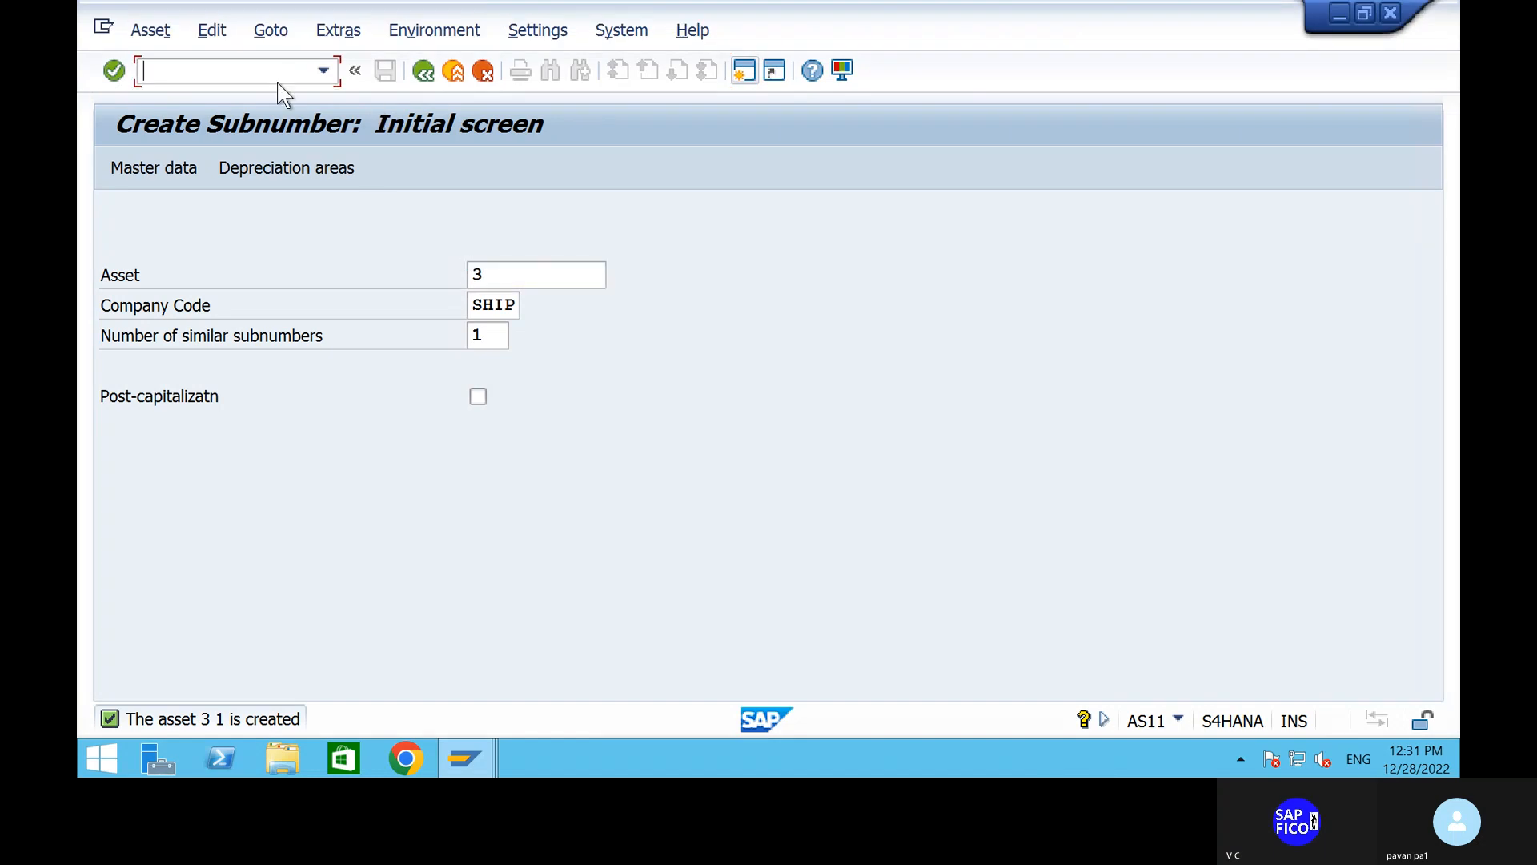
{"action": "type", "text": "/NF-90"}
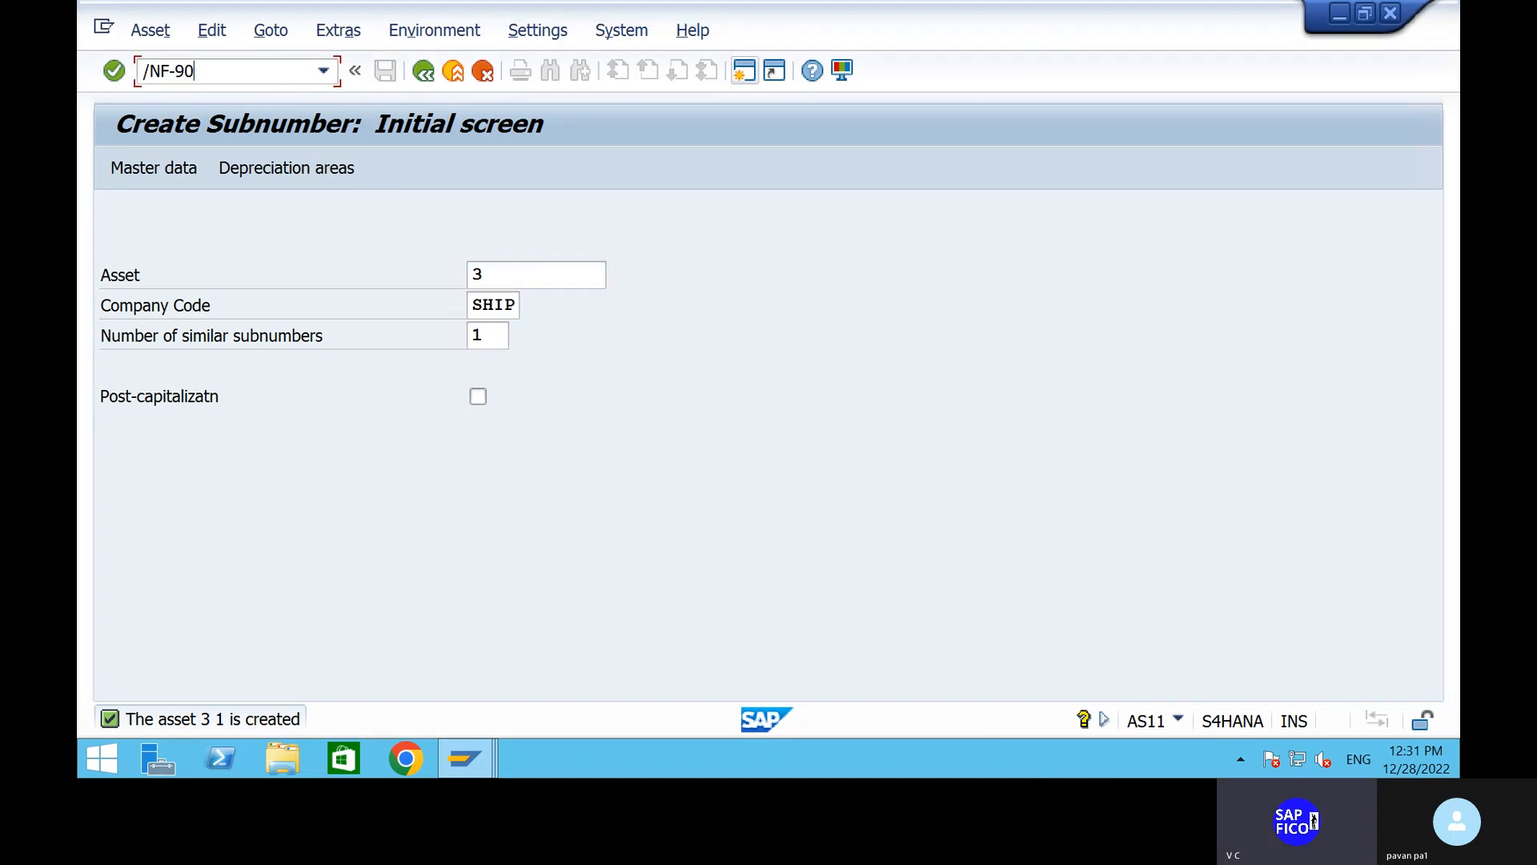
{"action": "key", "text": "Return"}
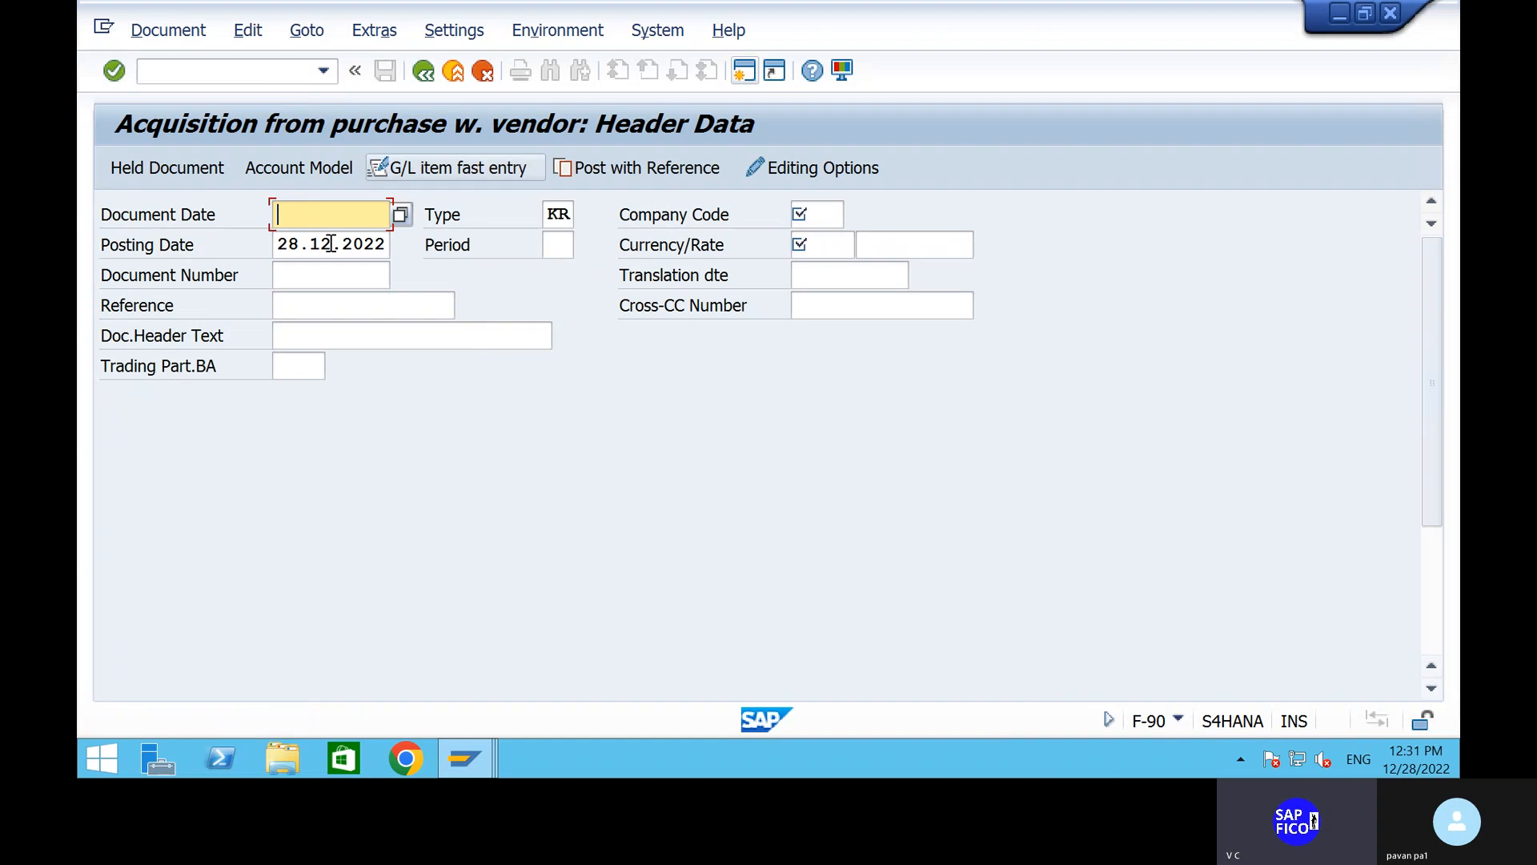
Step: Set both the document date and the posting date of the acquisition to 01.12.2022
{"action": "key", "text": "Down"}
{"action": "left_click", "coordinate": [515, 309]}
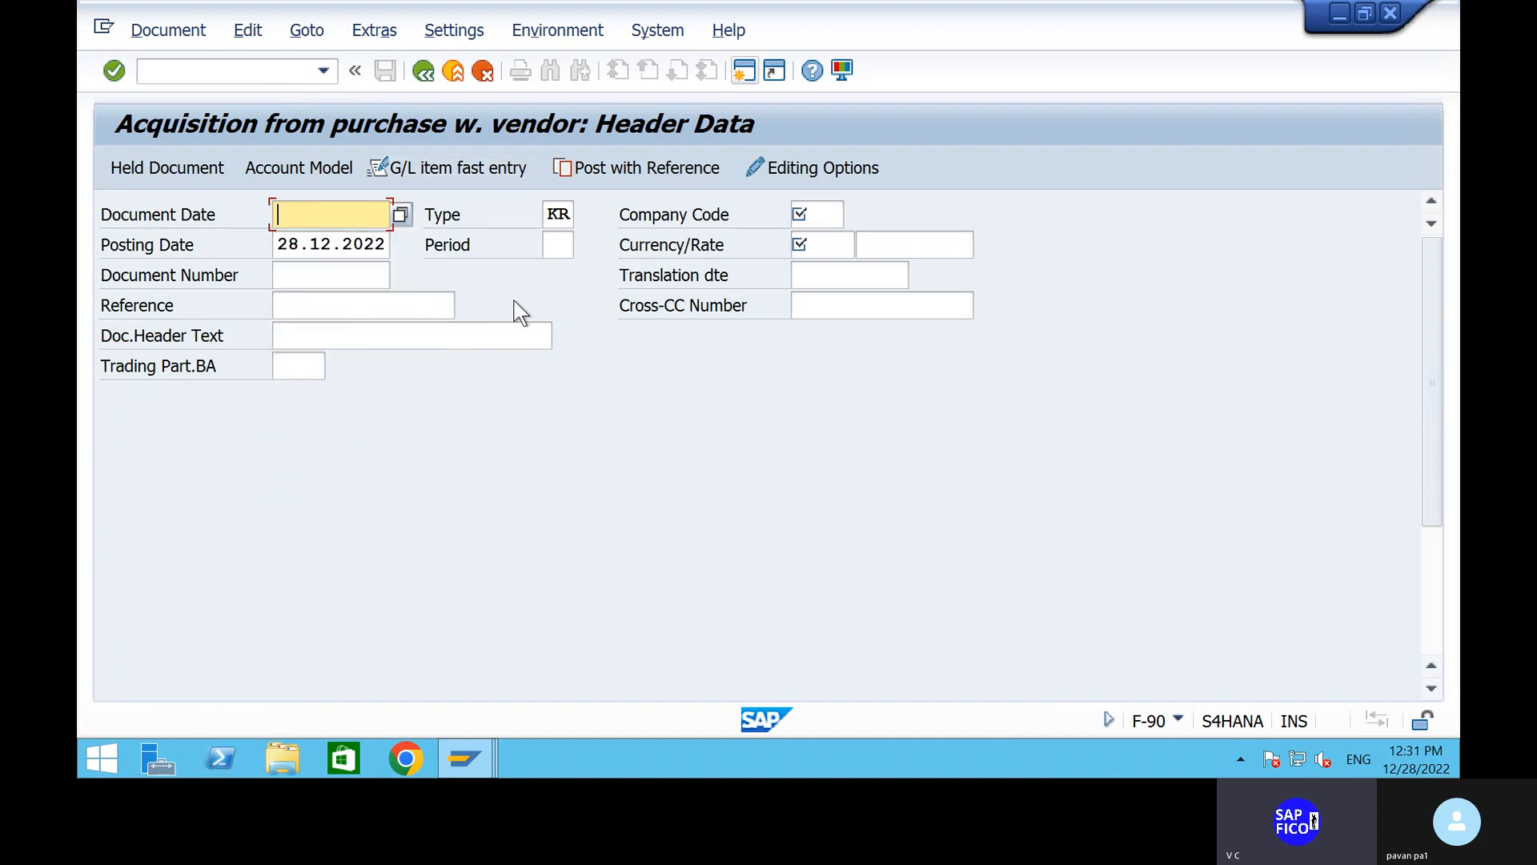
{"action": "left_click", "coordinate": [348, 212]}
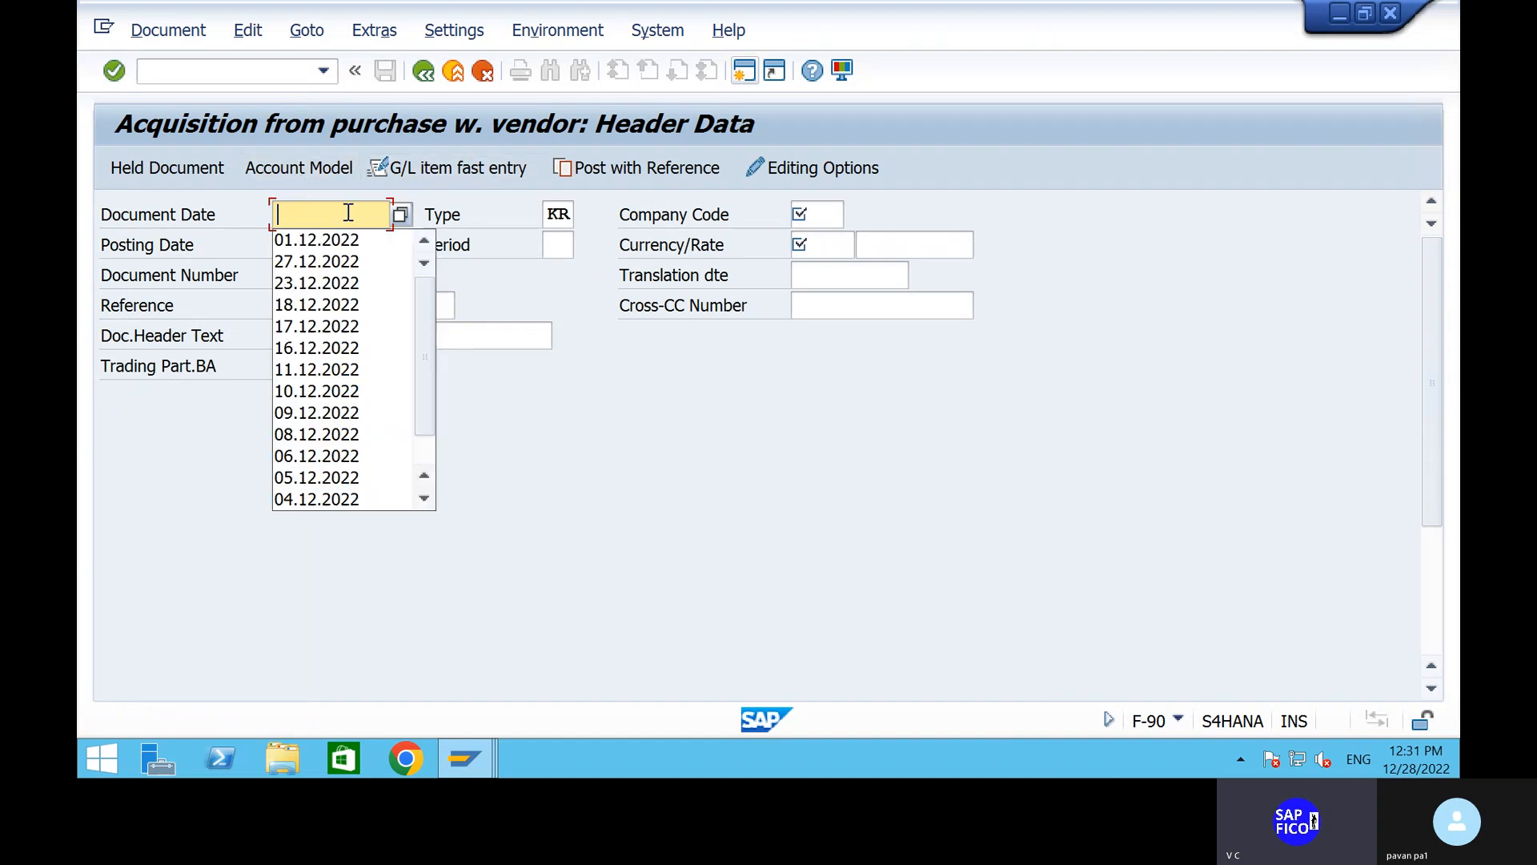
{"action": "left_click", "coordinate": [352, 237]}
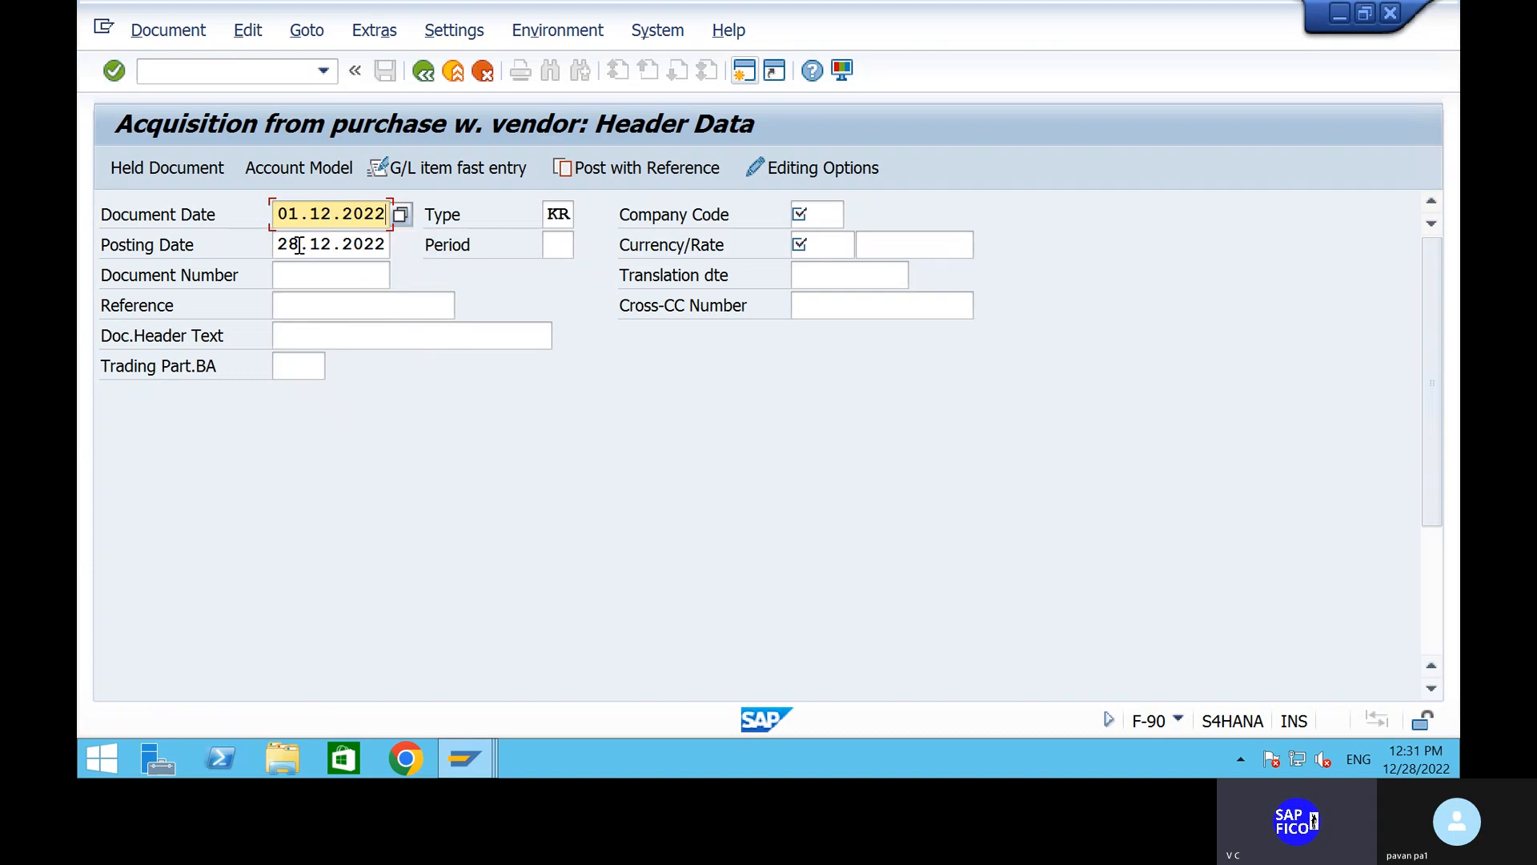
{"action": "left_click", "coordinate": [298, 243]}
{"action": "key", "text": "BackSpace"}
{"action": "key", "text": "BackSpace"}
{"action": "type", "text": "01"}
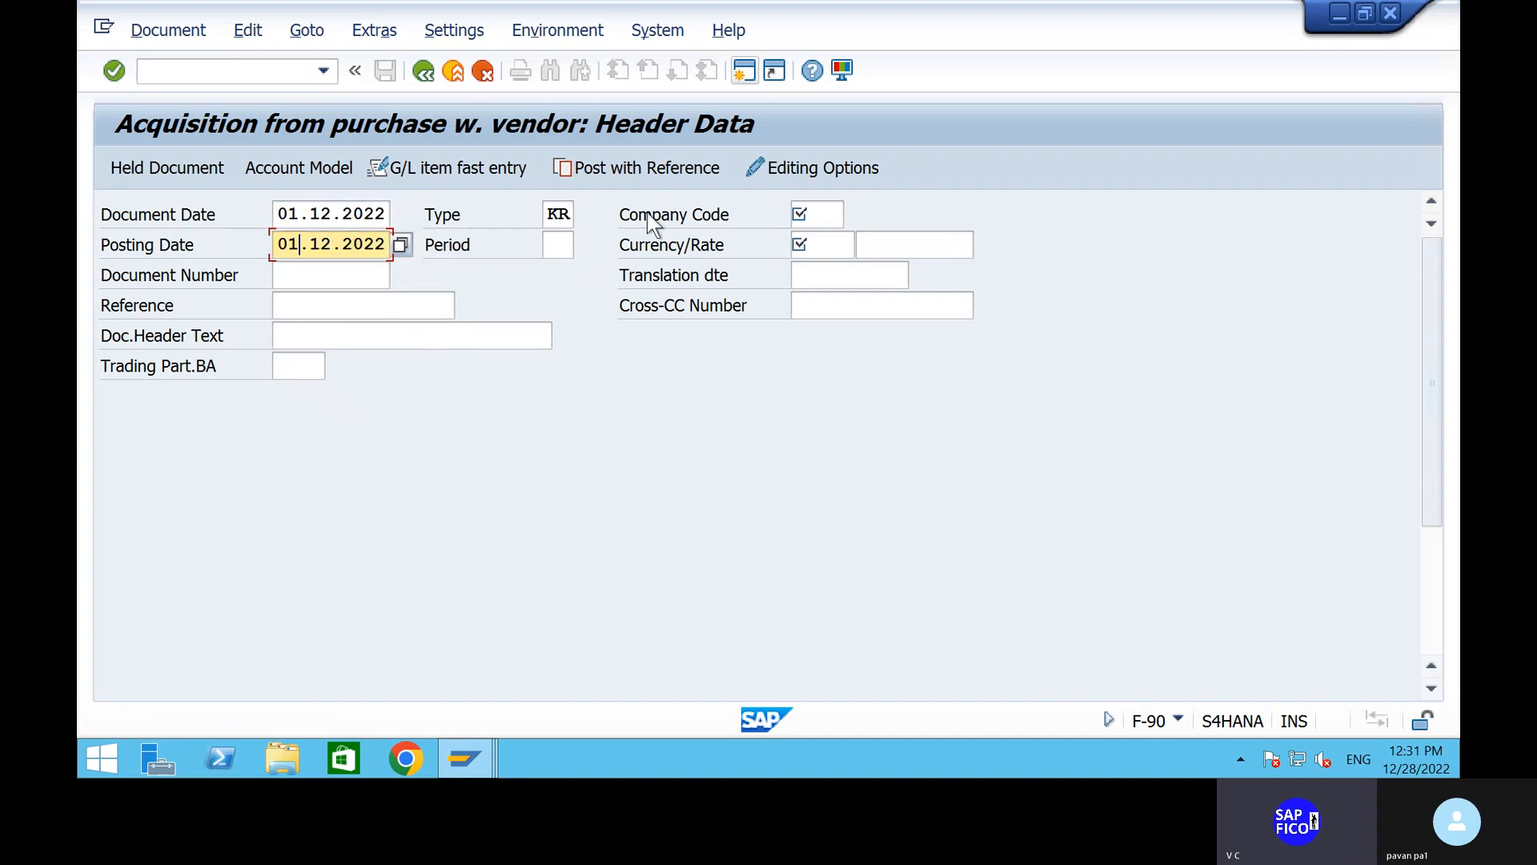
Step: Set the document header's period to 9, company code to SHIP and currency to INR
{"action": "left_click", "coordinate": [559, 244]}
{"action": "type", "text": "9"}
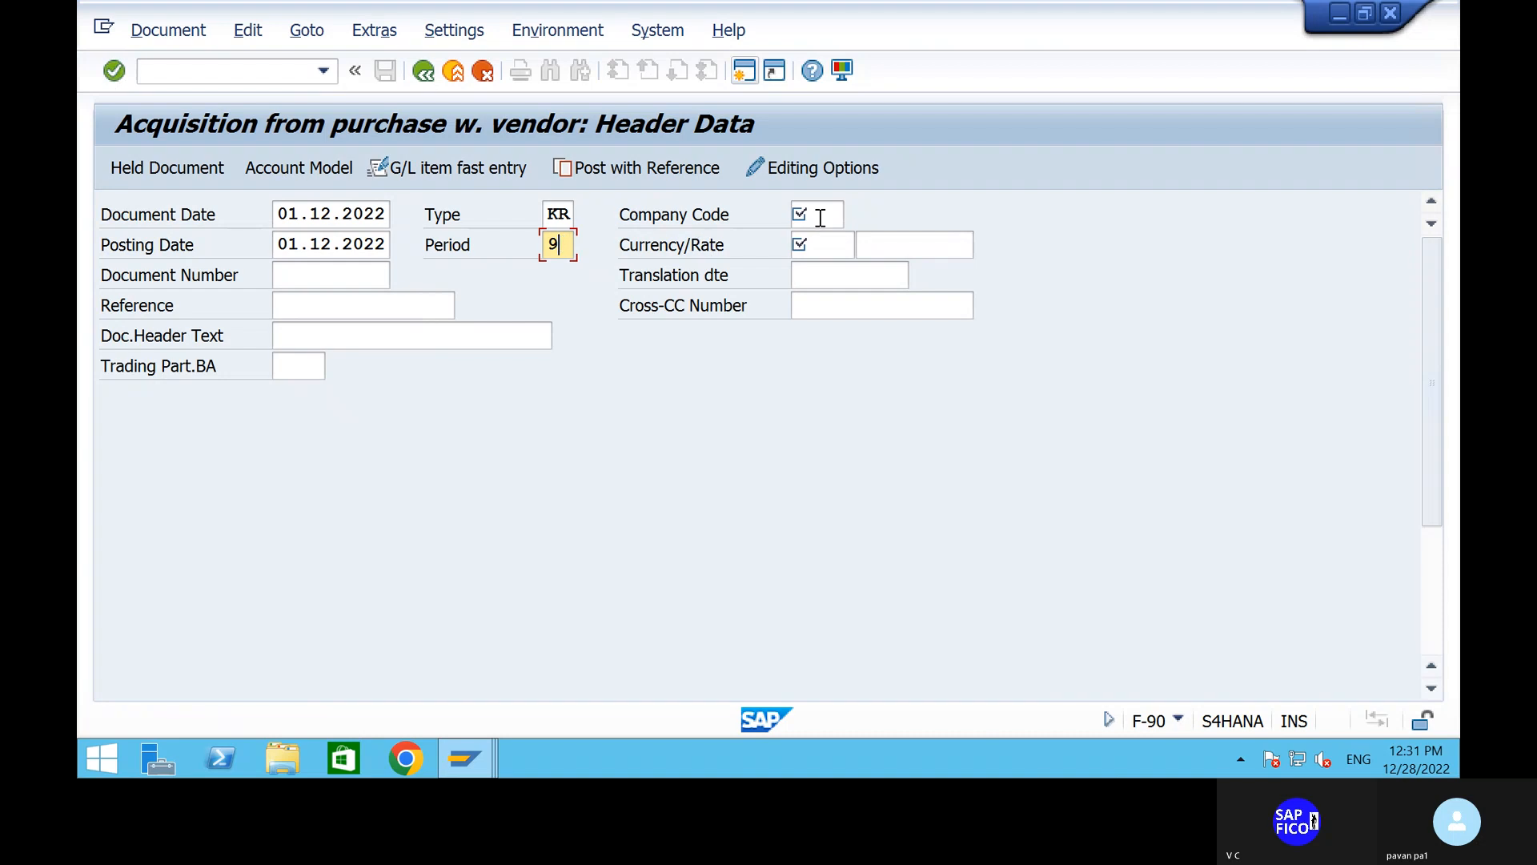
{"action": "left_click", "coordinate": [820, 214]}
{"action": "type", "text": "SHIP"}
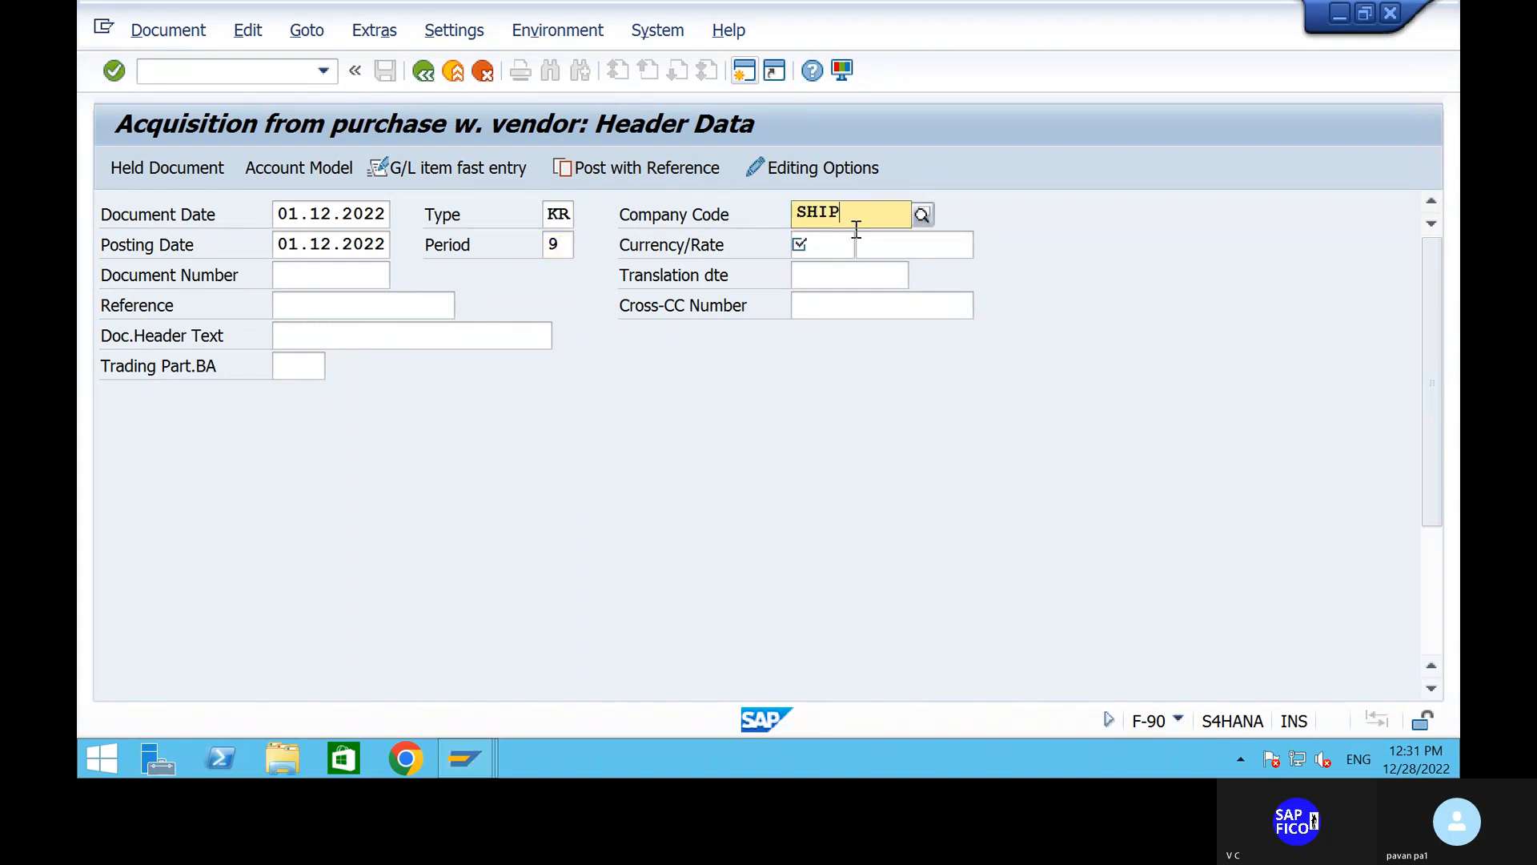
{"action": "left_click", "coordinate": [848, 265]}
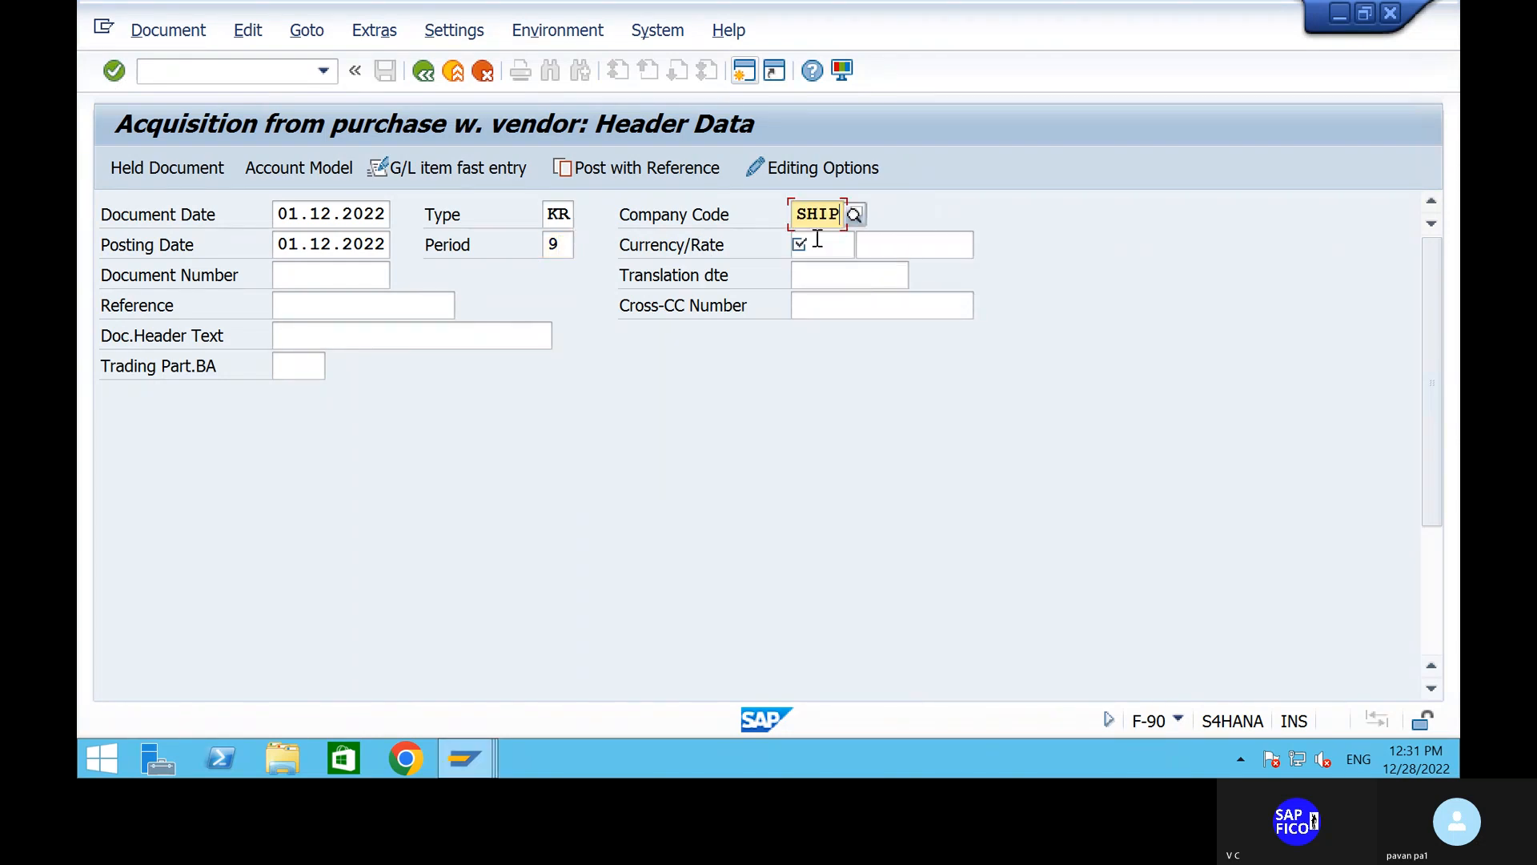
{"action": "key", "text": "Tab"}
{"action": "type", "text": "INR"}
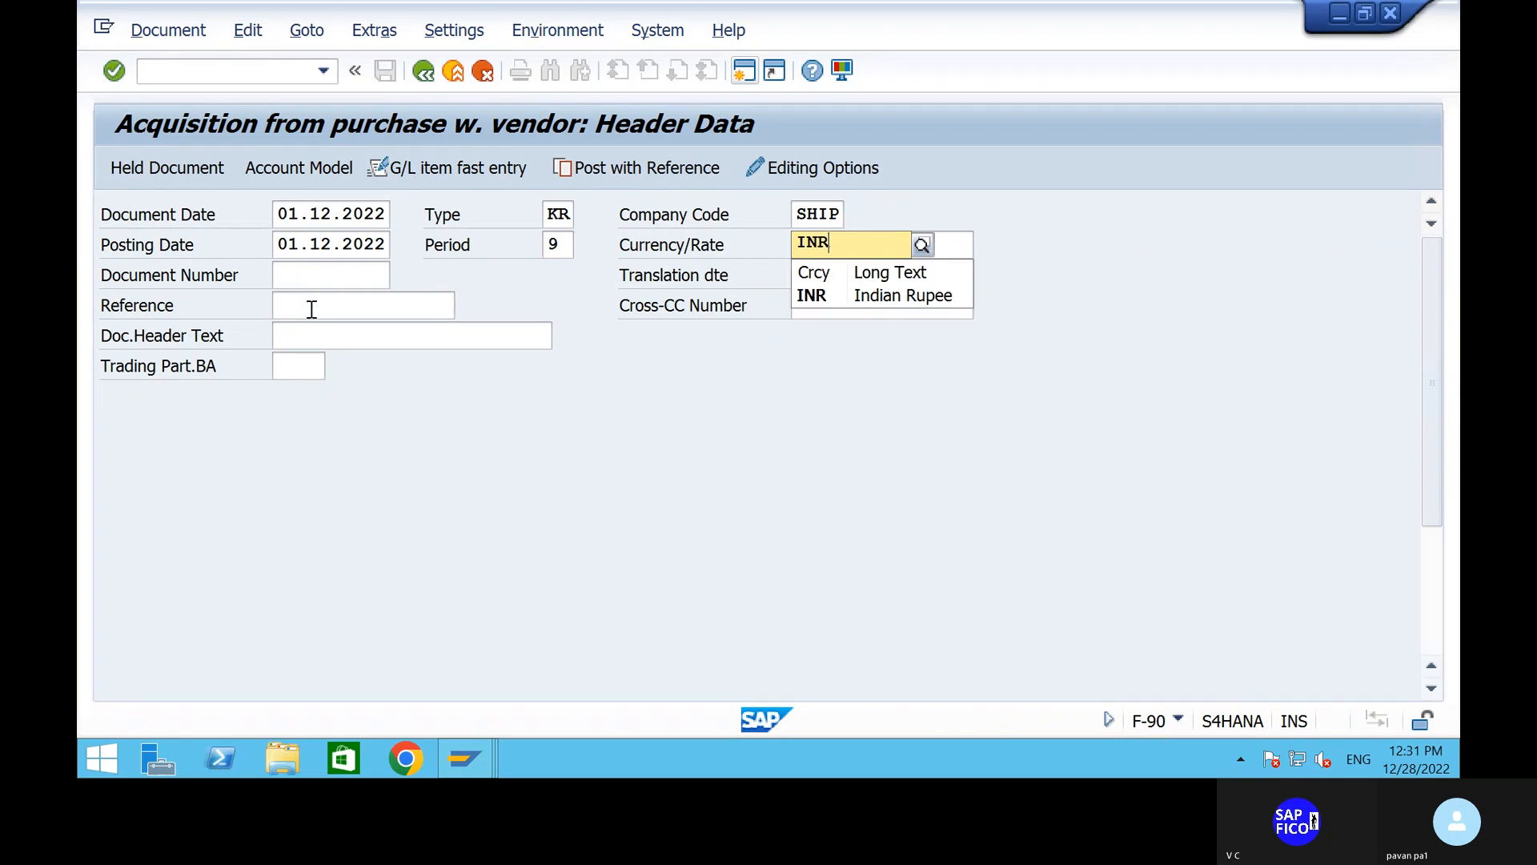
Step: Enter 1 as the reference and choose PURCHASE OF ASSET FROM VE as the document header text
{"action": "left_click", "coordinate": [311, 309]}
{"action": "type", "text": "1"}
{"action": "left_click", "coordinate": [305, 341]}
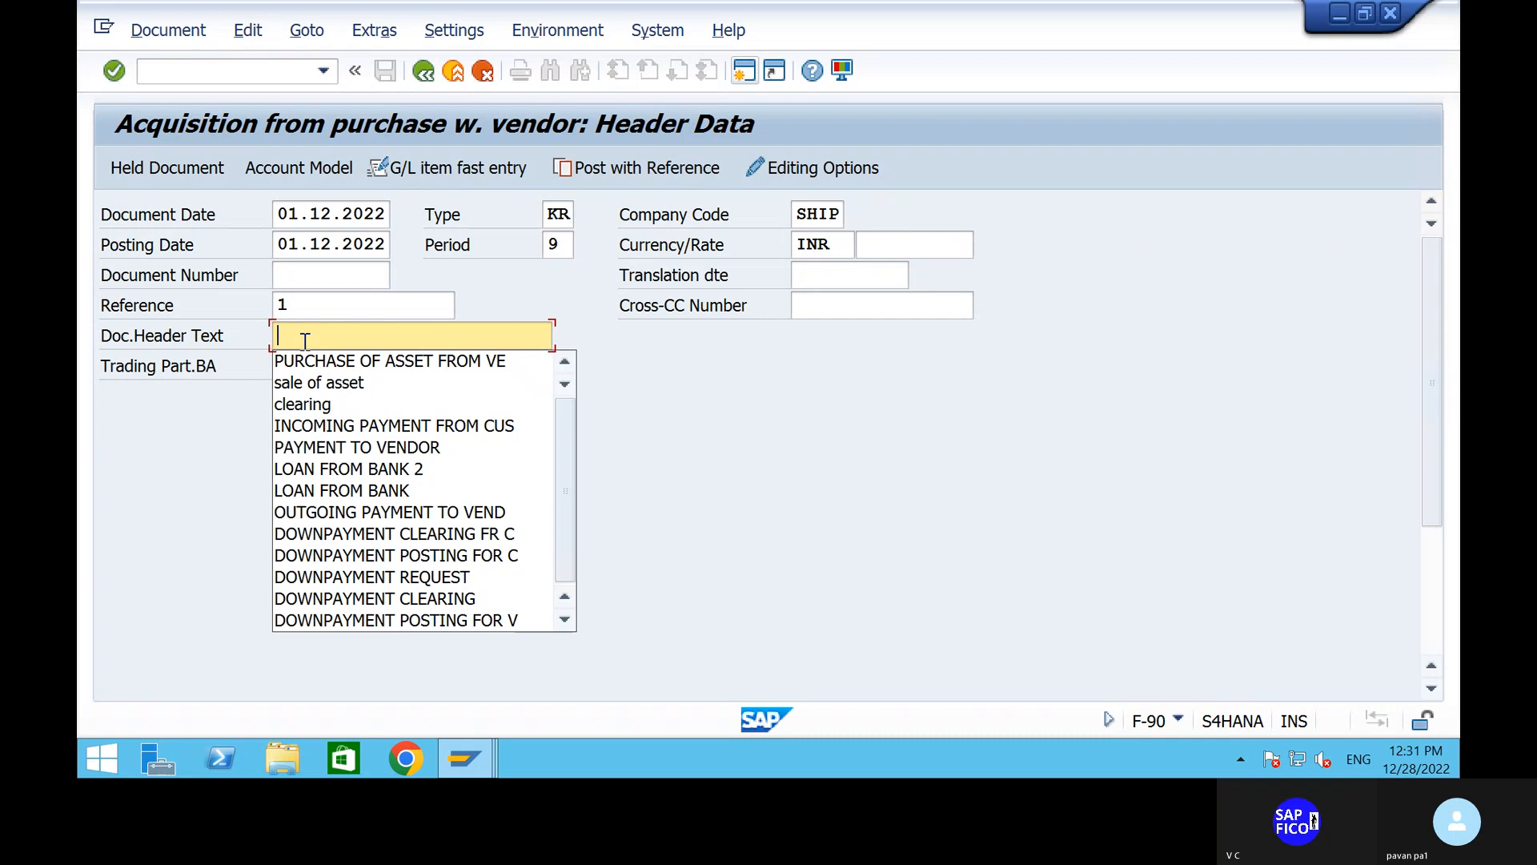
{"action": "left_click", "coordinate": [337, 365]}
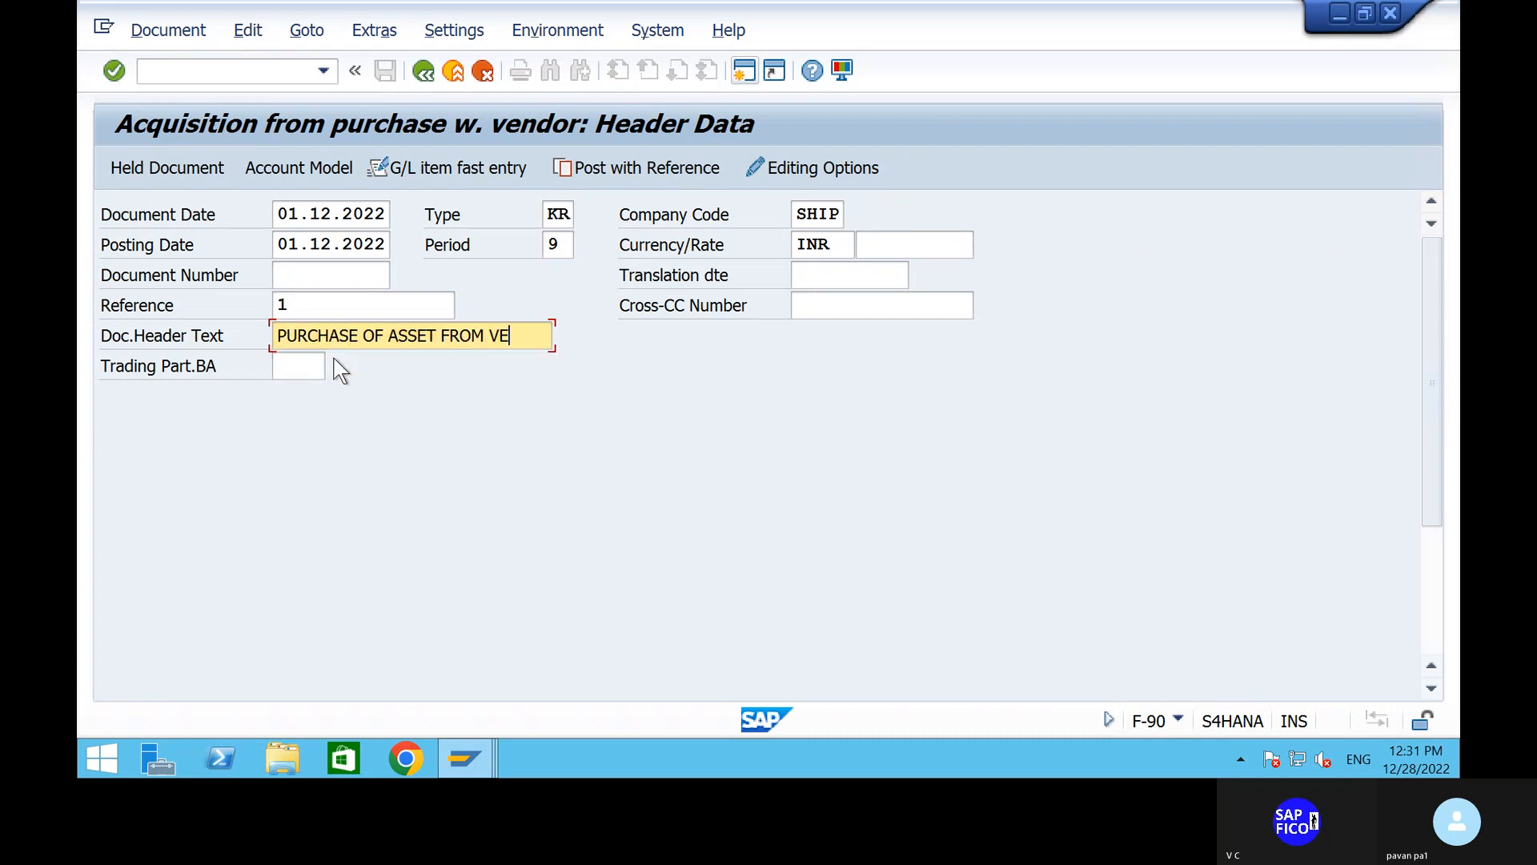
Step: Look up the suppliers of company code SHIP and choose the KUMAR entry as the first line item's account
{"action": "scroll", "coordinate": [454, 530], "scroll_direction": "down", "scroll_amount": 5}
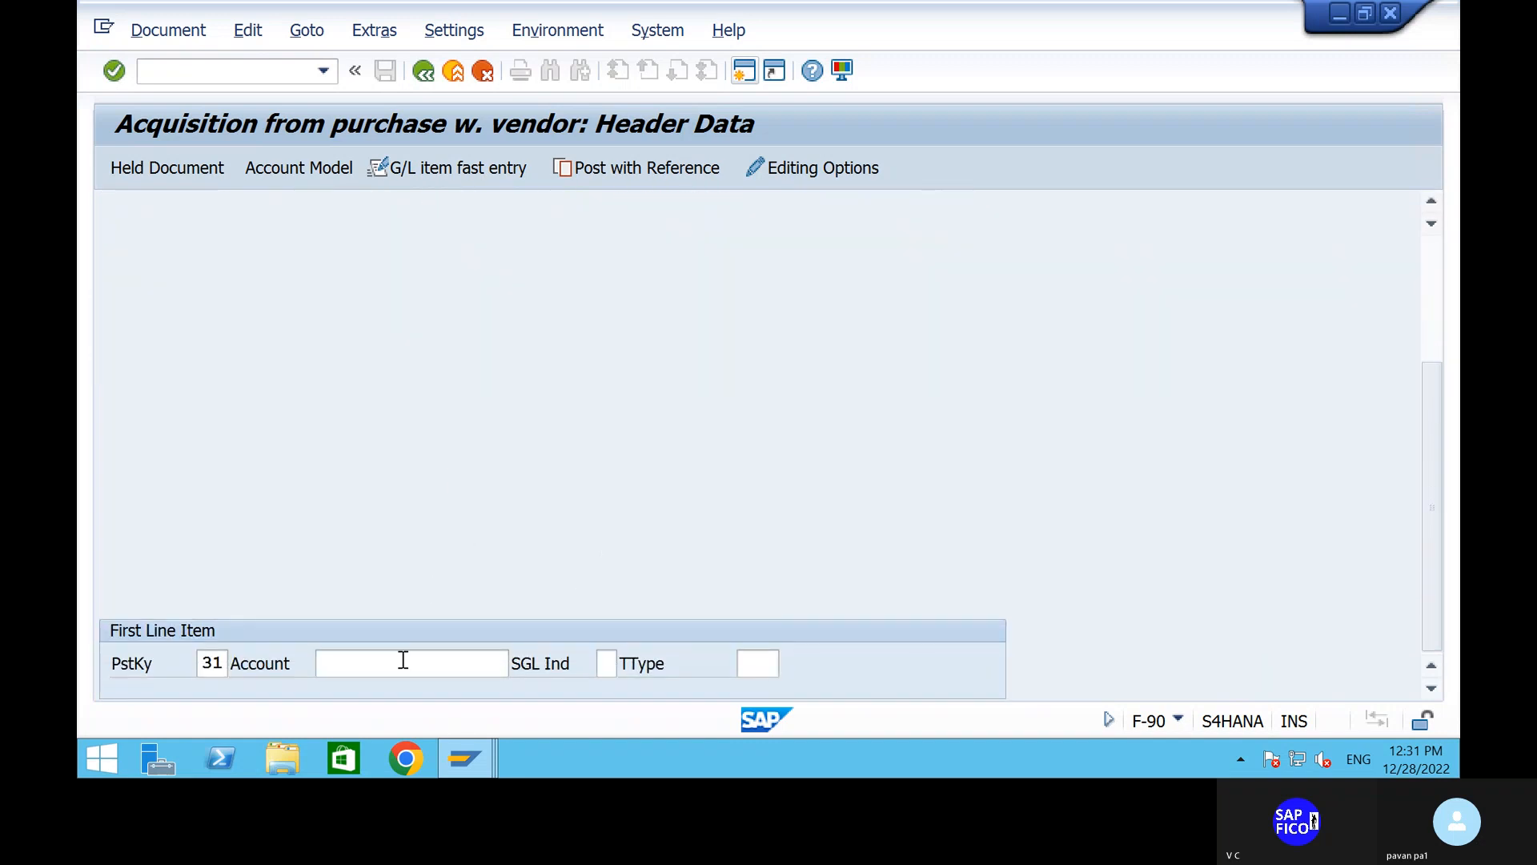
{"action": "left_click", "coordinate": [402, 660]}
{"action": "left_click", "coordinate": [517, 668]}
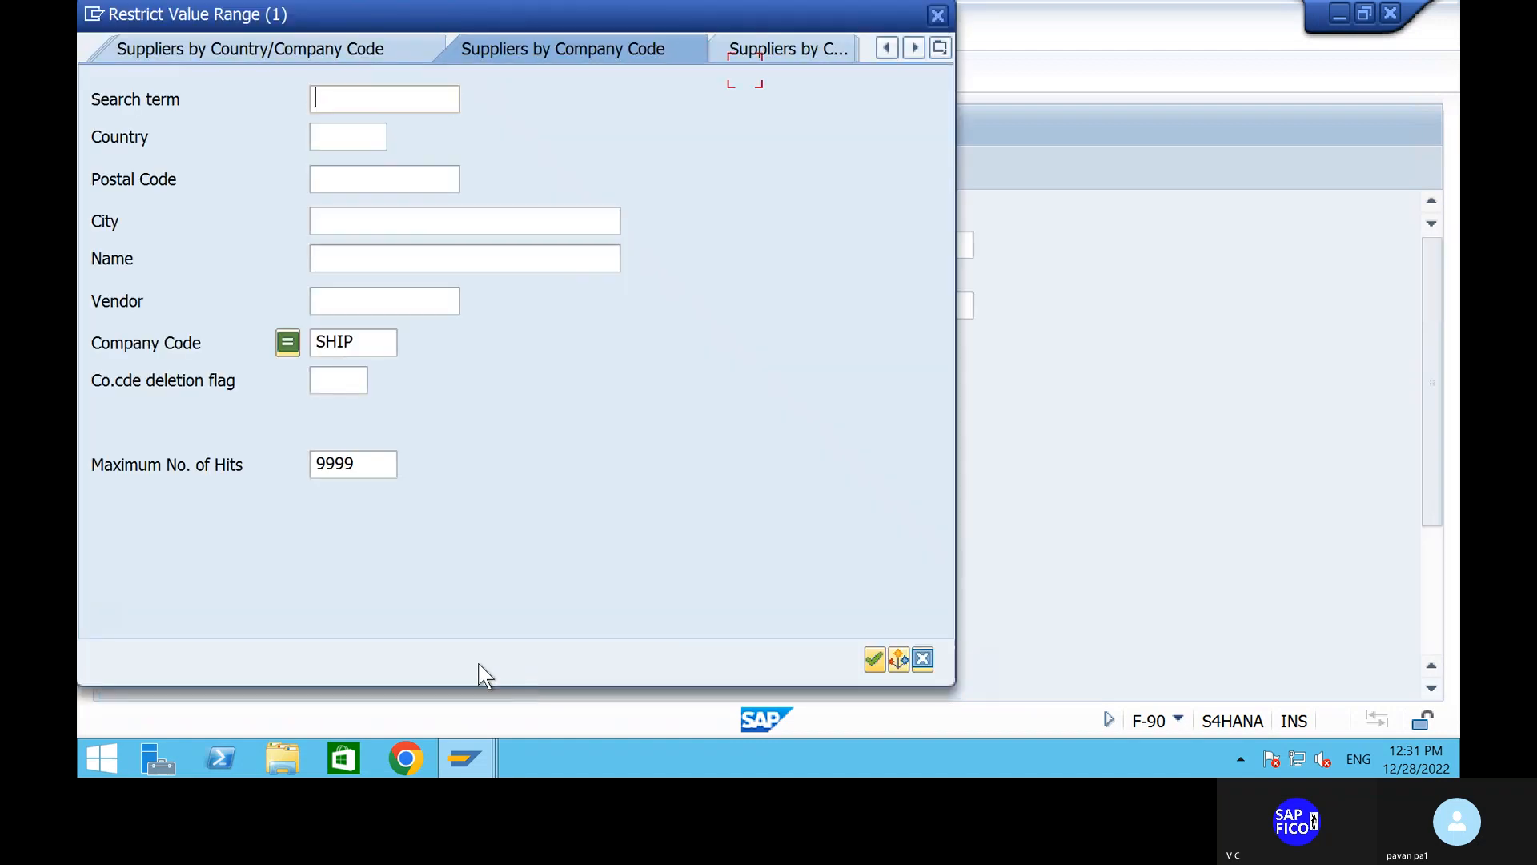
{"action": "left_click", "coordinate": [866, 653]}
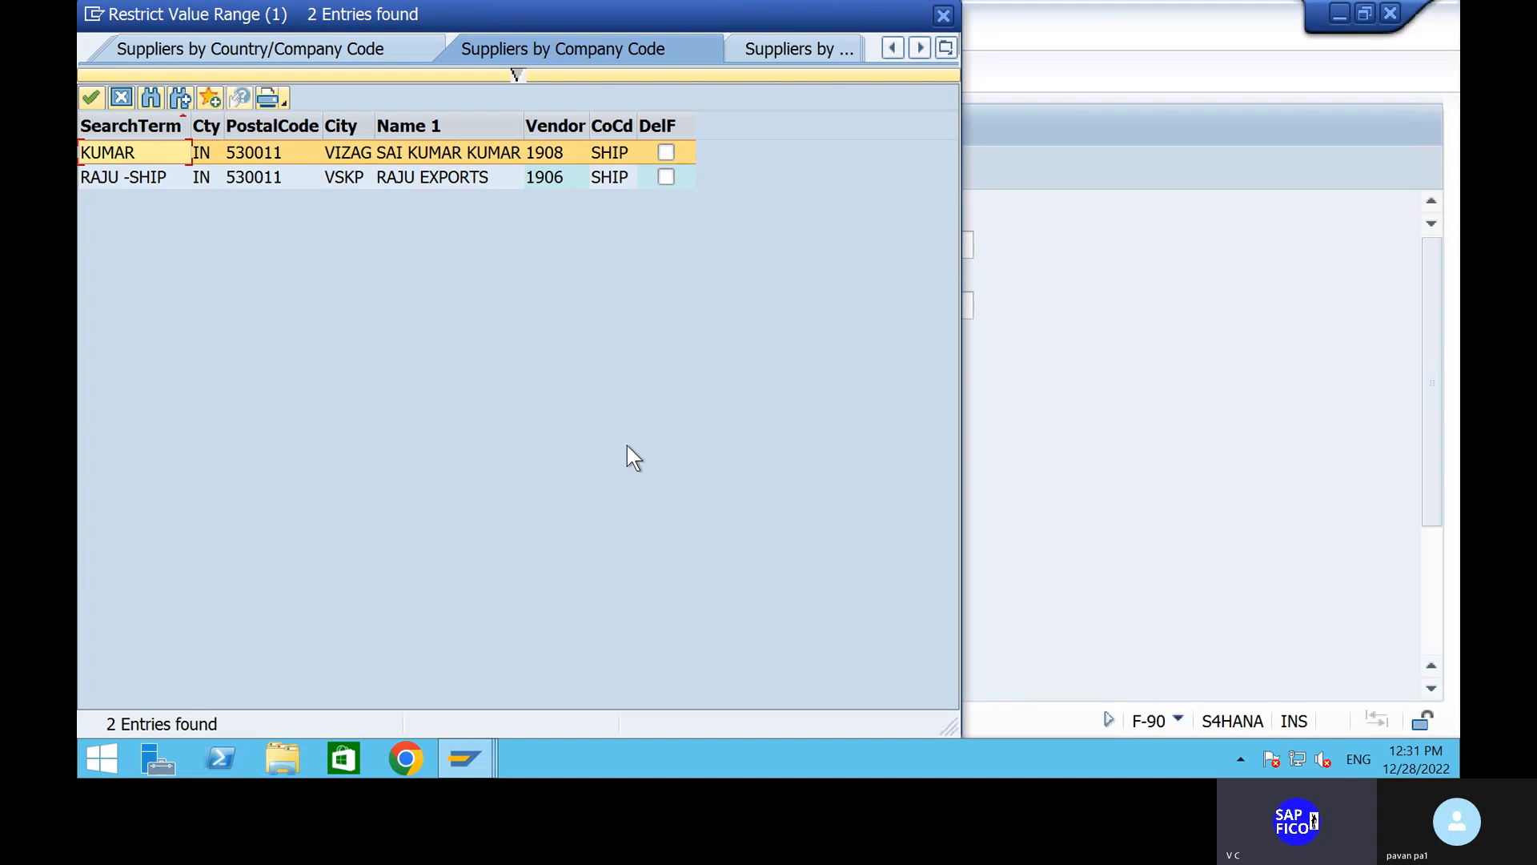
{"action": "left_click", "coordinate": [493, 157]}
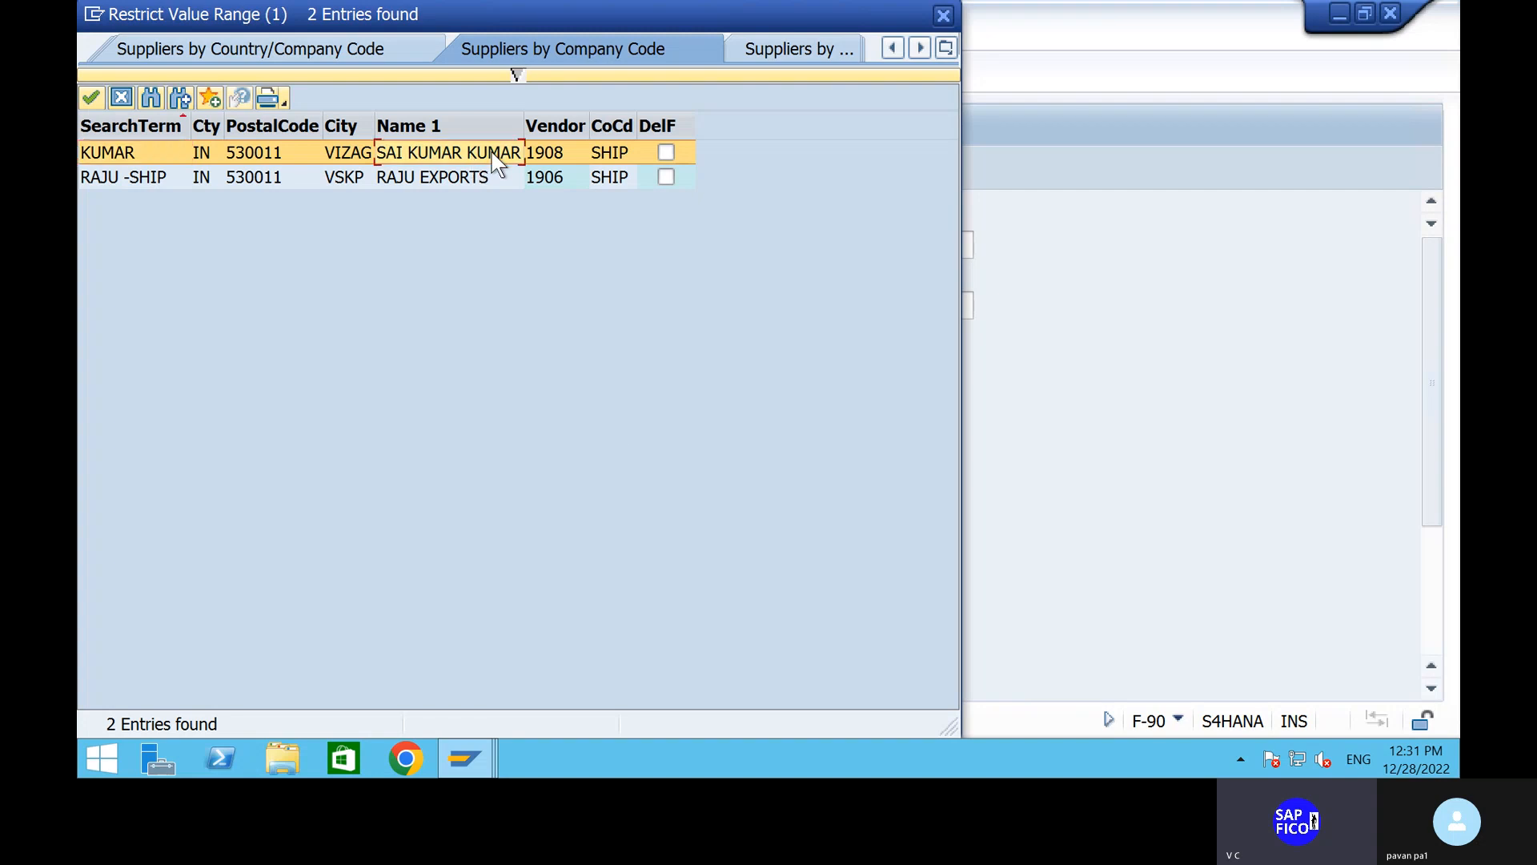
{"action": "double_click", "coordinate": [494, 157]}
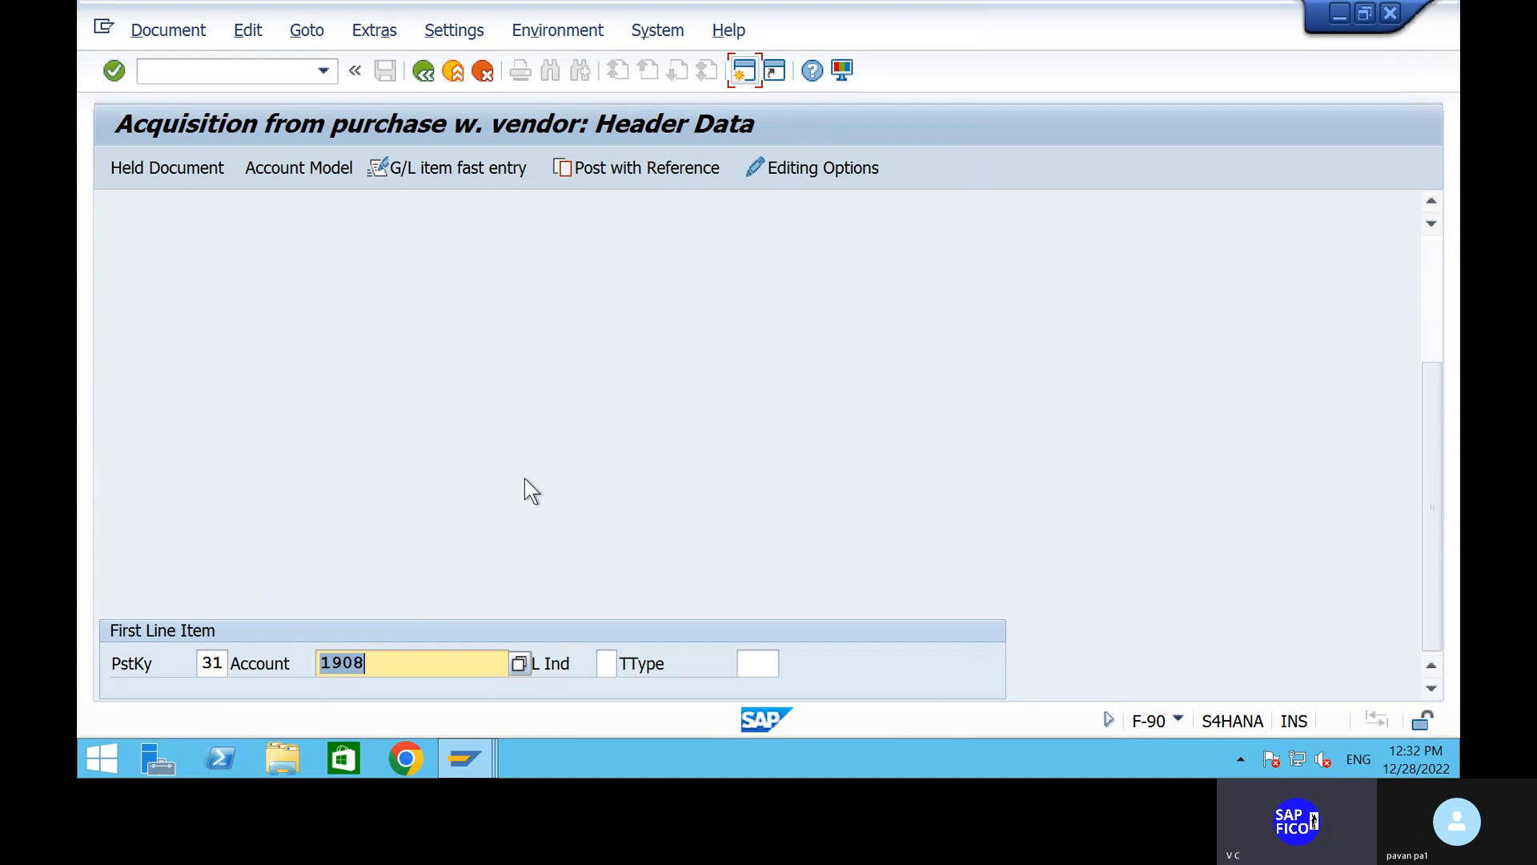
Step: Review the acquisition's header data and first line item, and proceed to the vendor invoice item
{"action": "scroll", "coordinate": [525, 478], "scroll_direction": "up", "scroll_amount": 3}
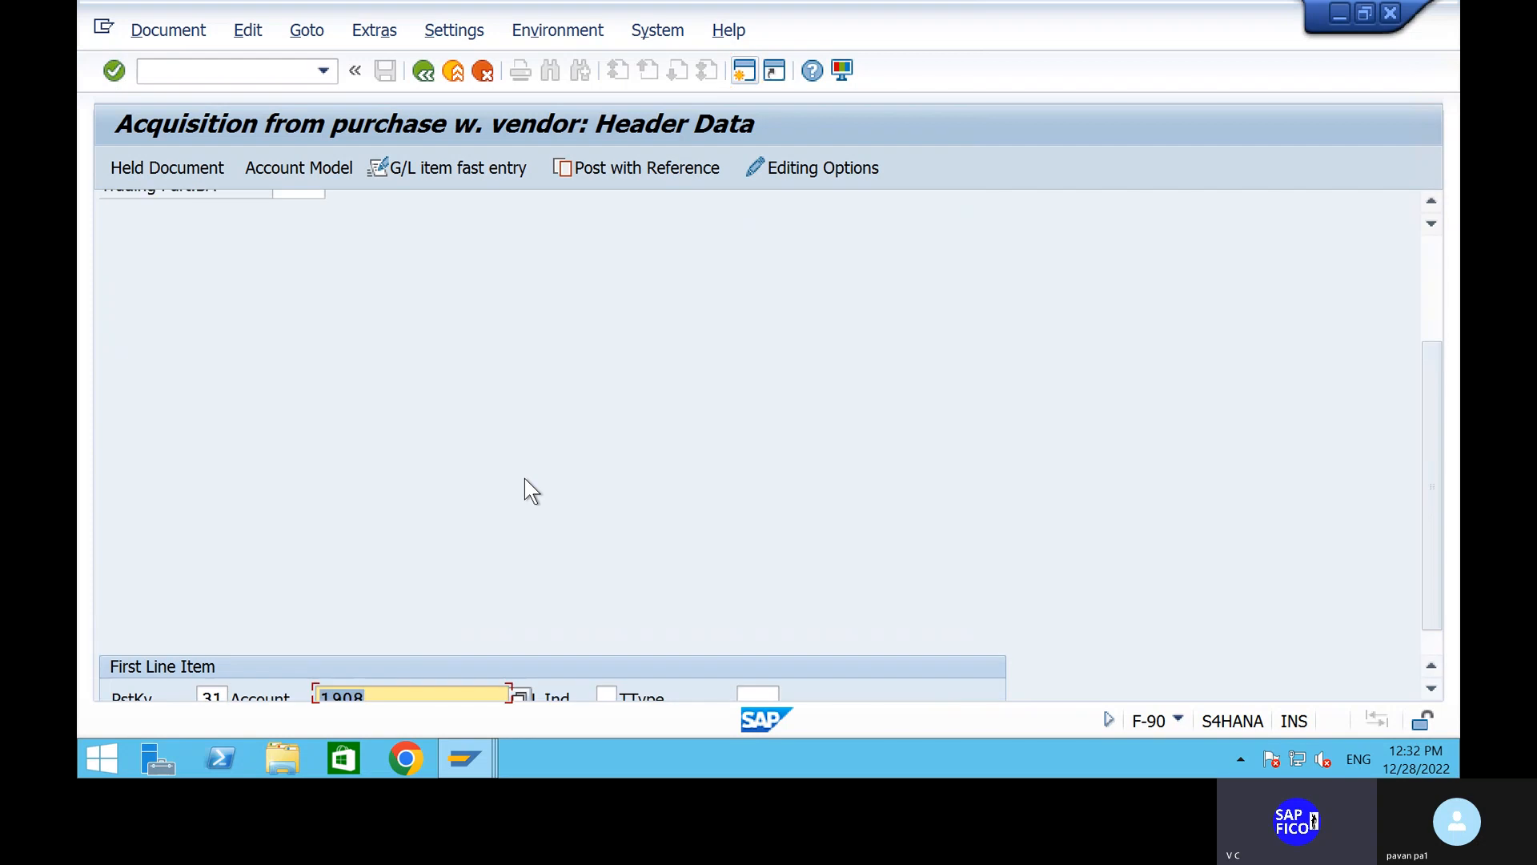
{"action": "scroll", "coordinate": [525, 479], "scroll_direction": "up", "scroll_amount": 4}
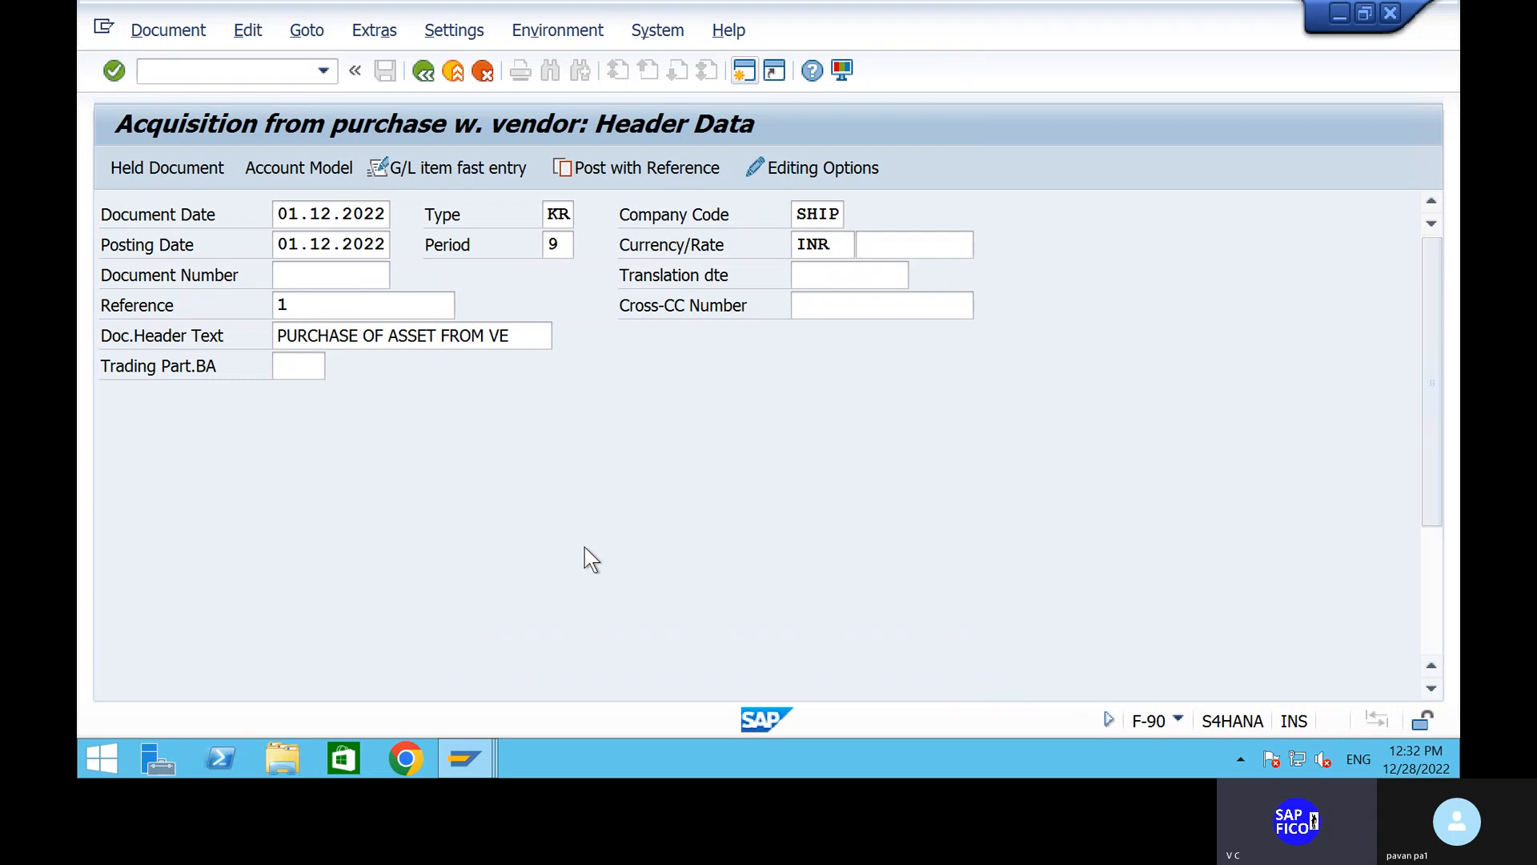
{"action": "scroll", "coordinate": [584, 546], "scroll_direction": "down", "scroll_amount": 1}
{"action": "scroll", "coordinate": [584, 546], "scroll_direction": "down", "scroll_amount": 4}
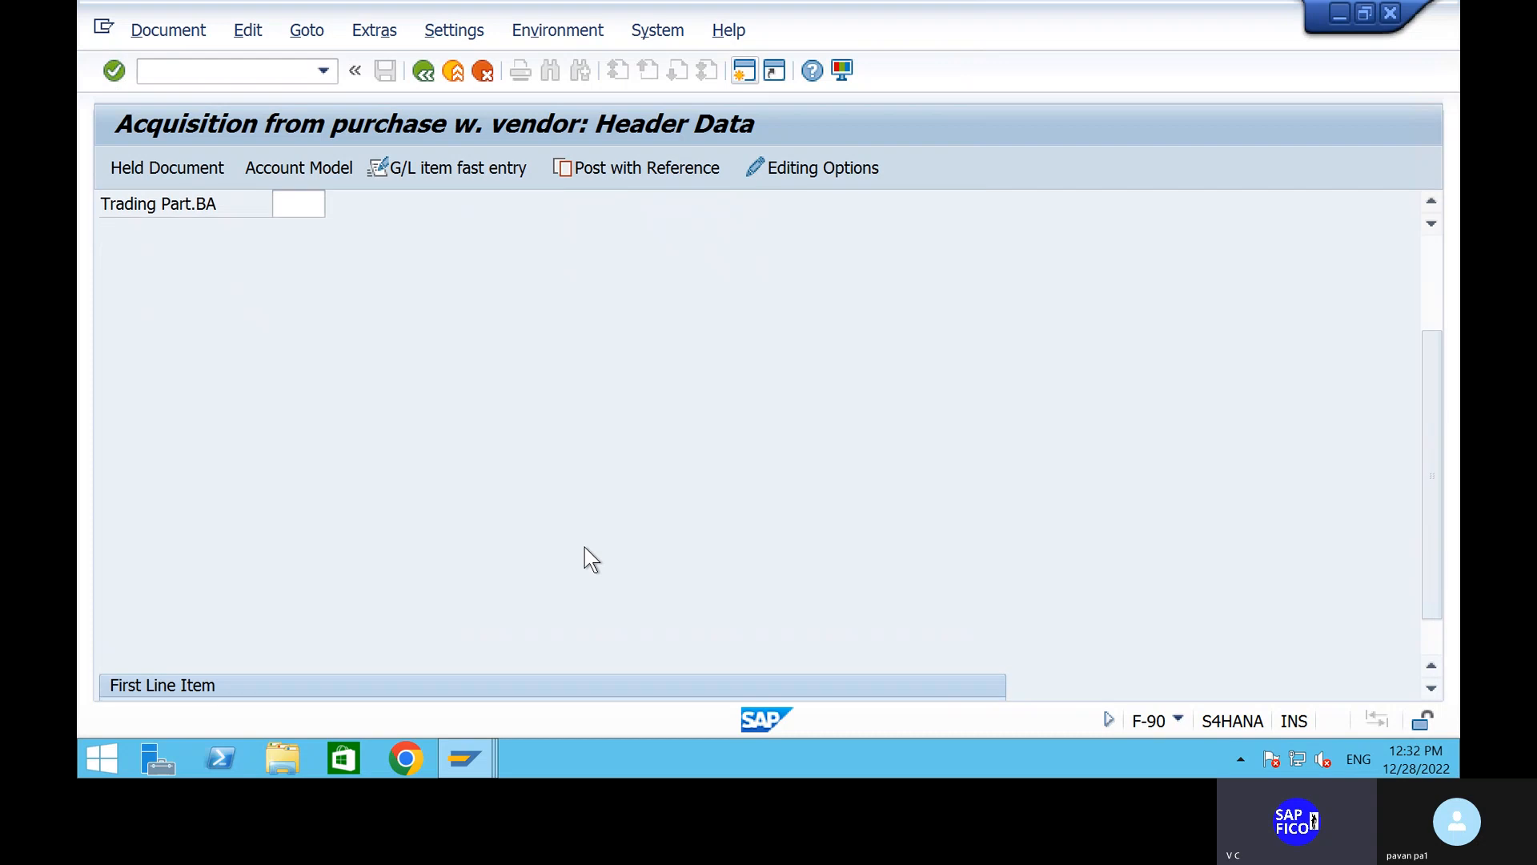
{"action": "scroll", "coordinate": [585, 548], "scroll_direction": "down", "scroll_amount": 2}
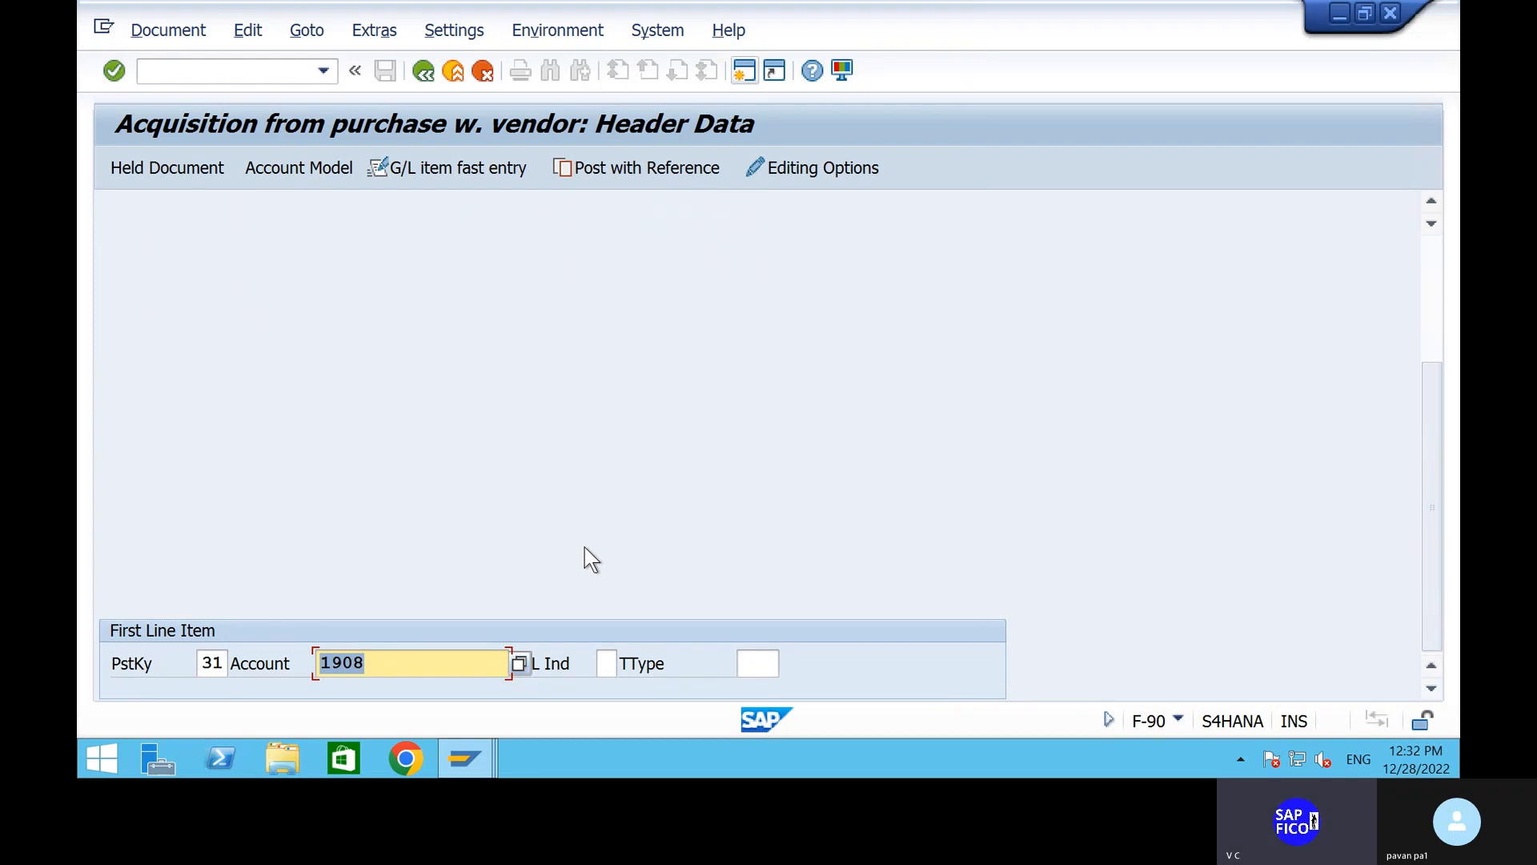
{"action": "key", "text": "Return"}
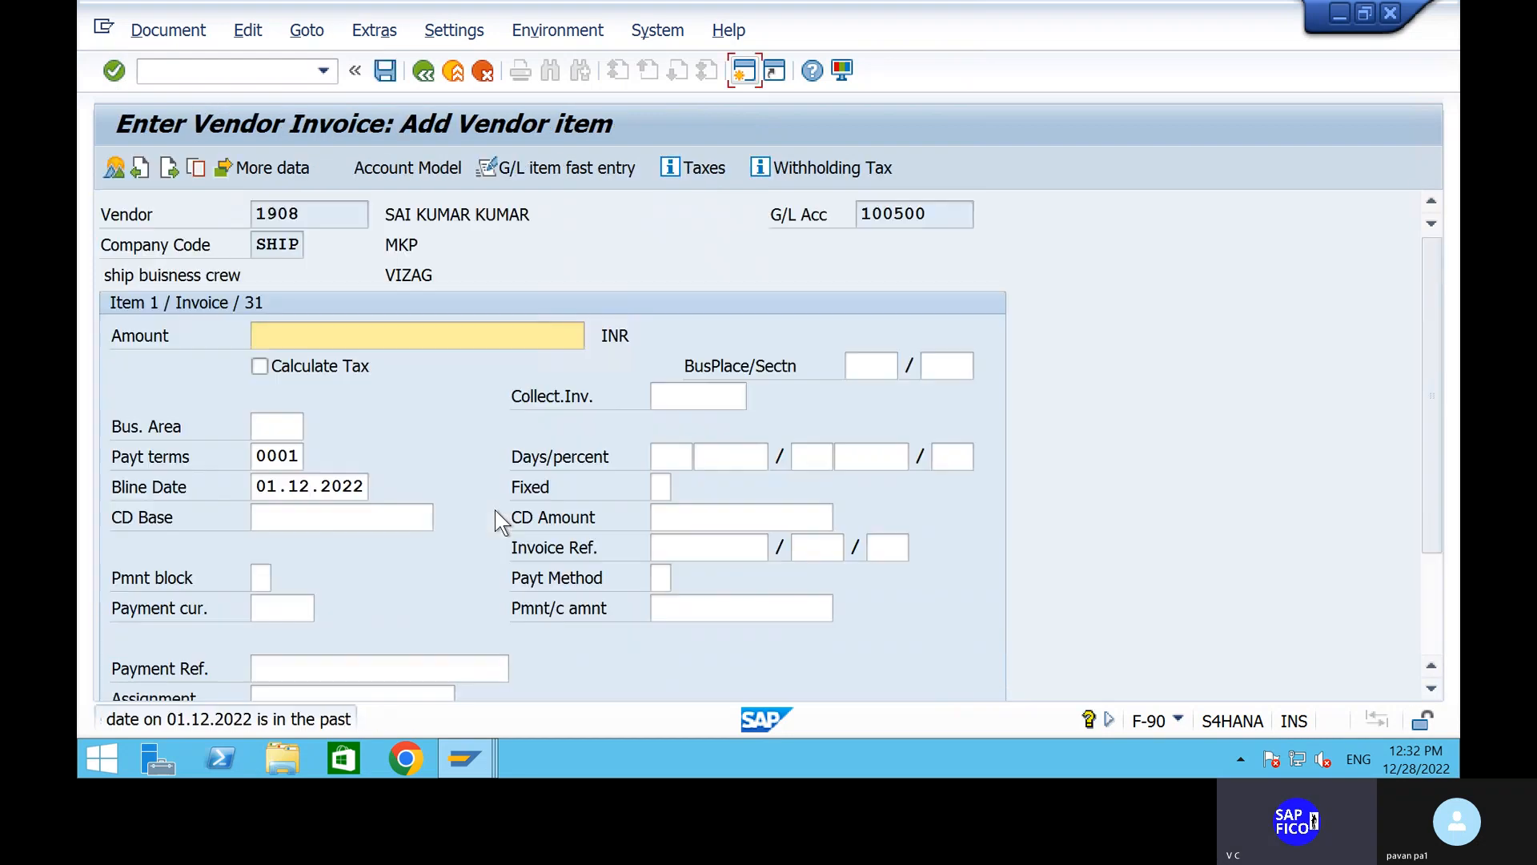
Step: Set the vendor item's amount to 50000 INR and choose the earlier PURCHASING ASSET FROM VENDOR entry as its text
{"action": "type", "text": "50"}
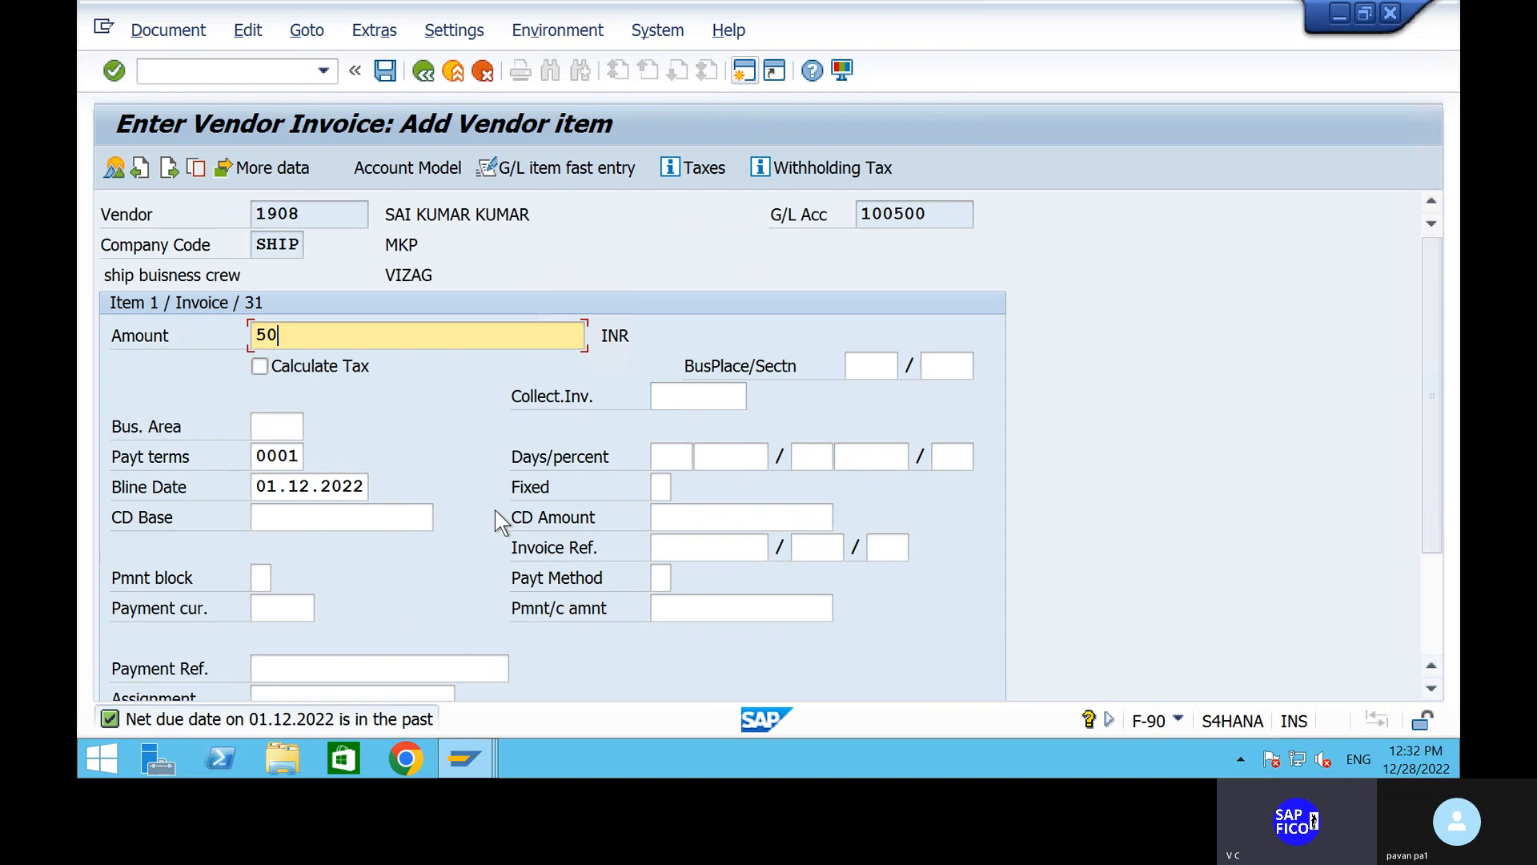
{"action": "type", "text": "000"}
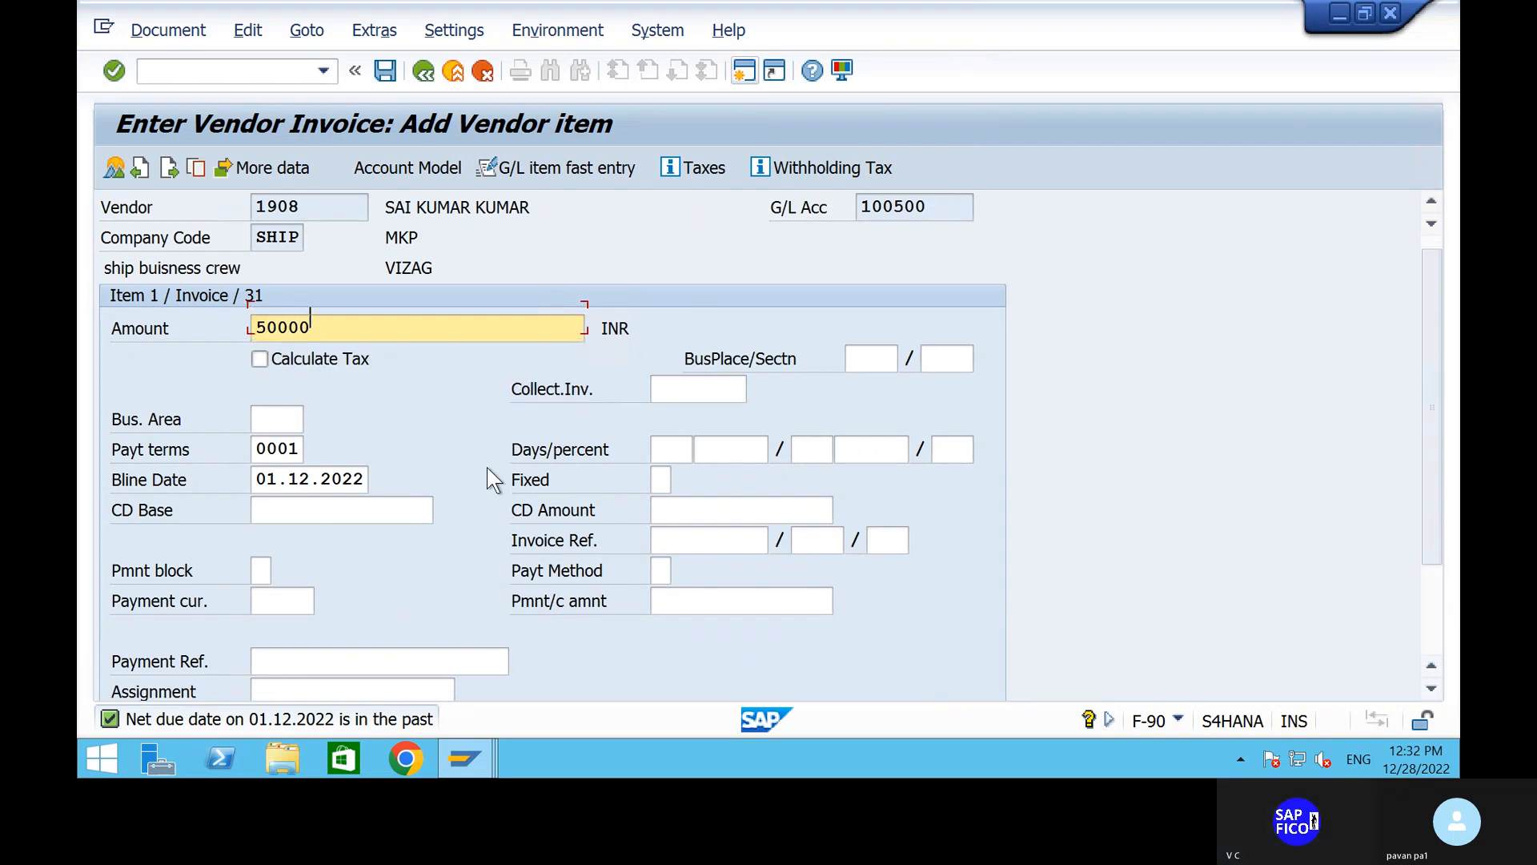
{"action": "scroll", "coordinate": [487, 468], "scroll_direction": "down", "scroll_amount": 2}
{"action": "left_click", "coordinate": [310, 656]}
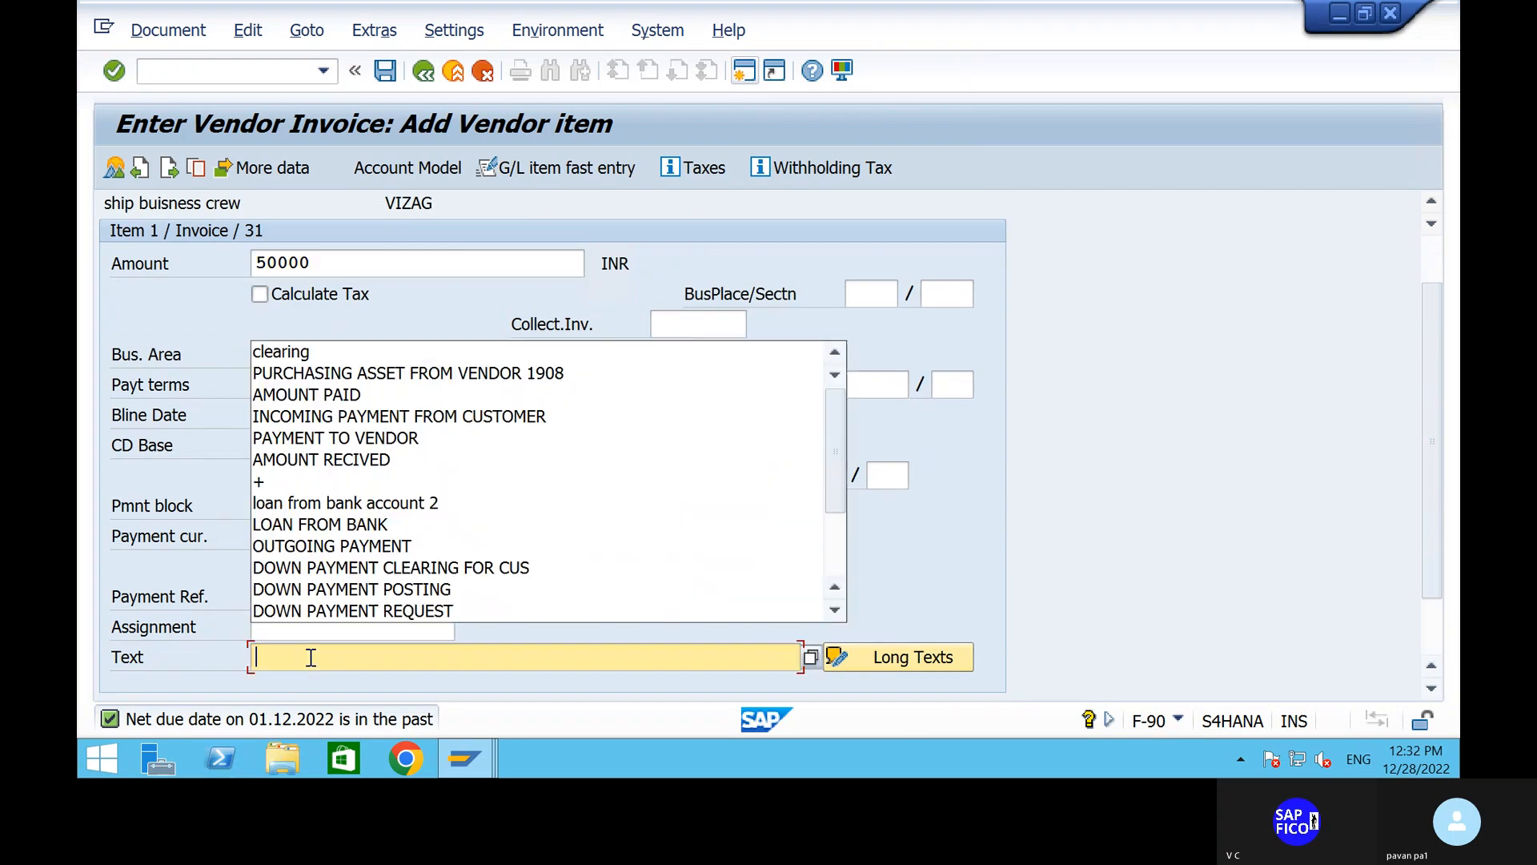
{"action": "left_click", "coordinate": [455, 373]}
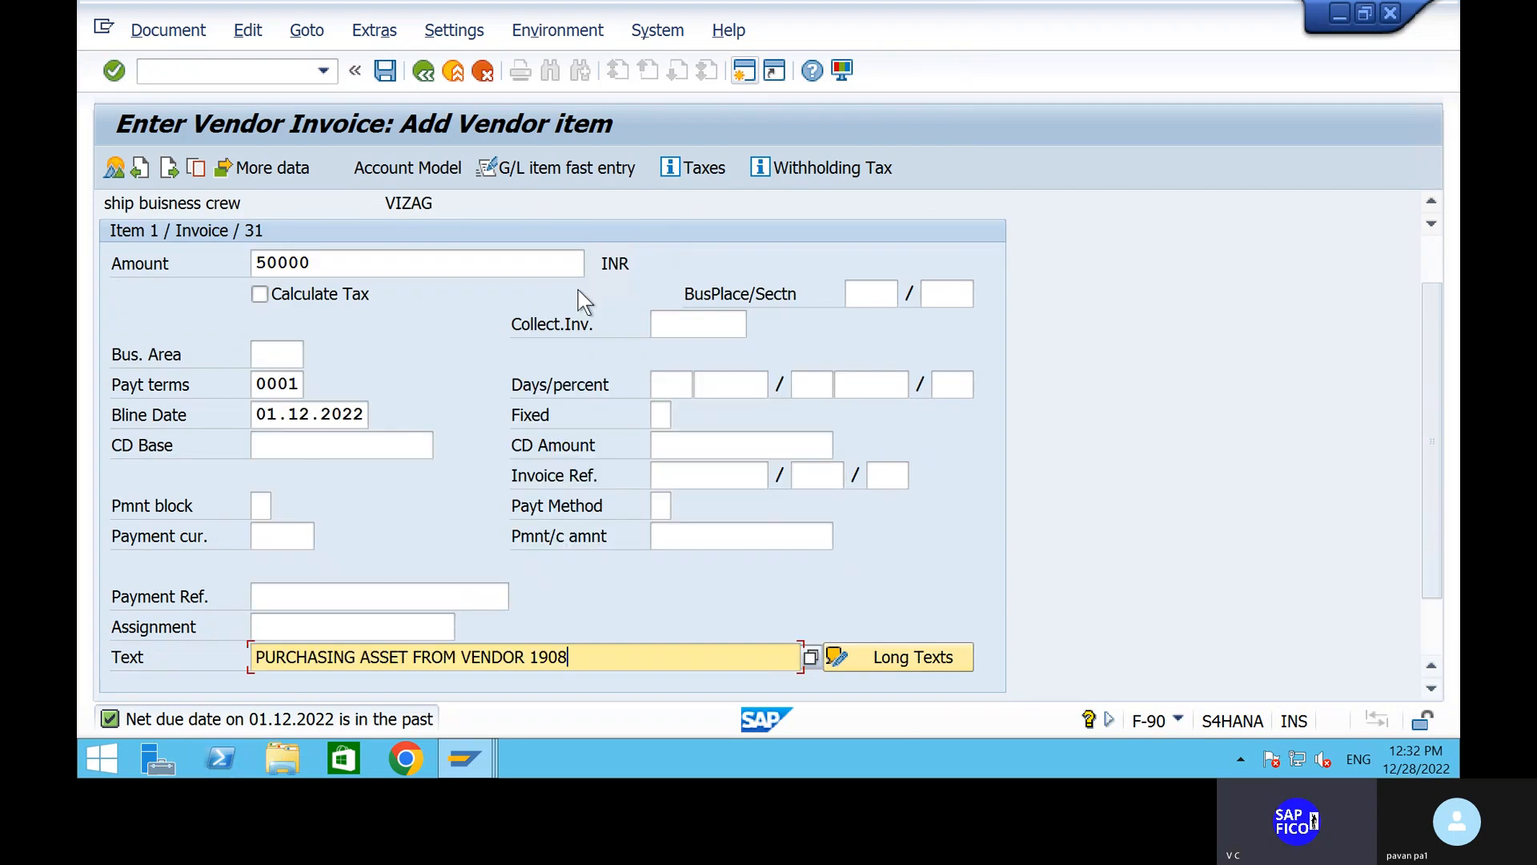
Step: Set the next line item's posting key to 70 and choose main asset 3-0, BOAT PRODUCTION ASSET - SHIP, as its account
{"action": "scroll", "coordinate": [449, 497], "scroll_direction": "down", "scroll_amount": 1}
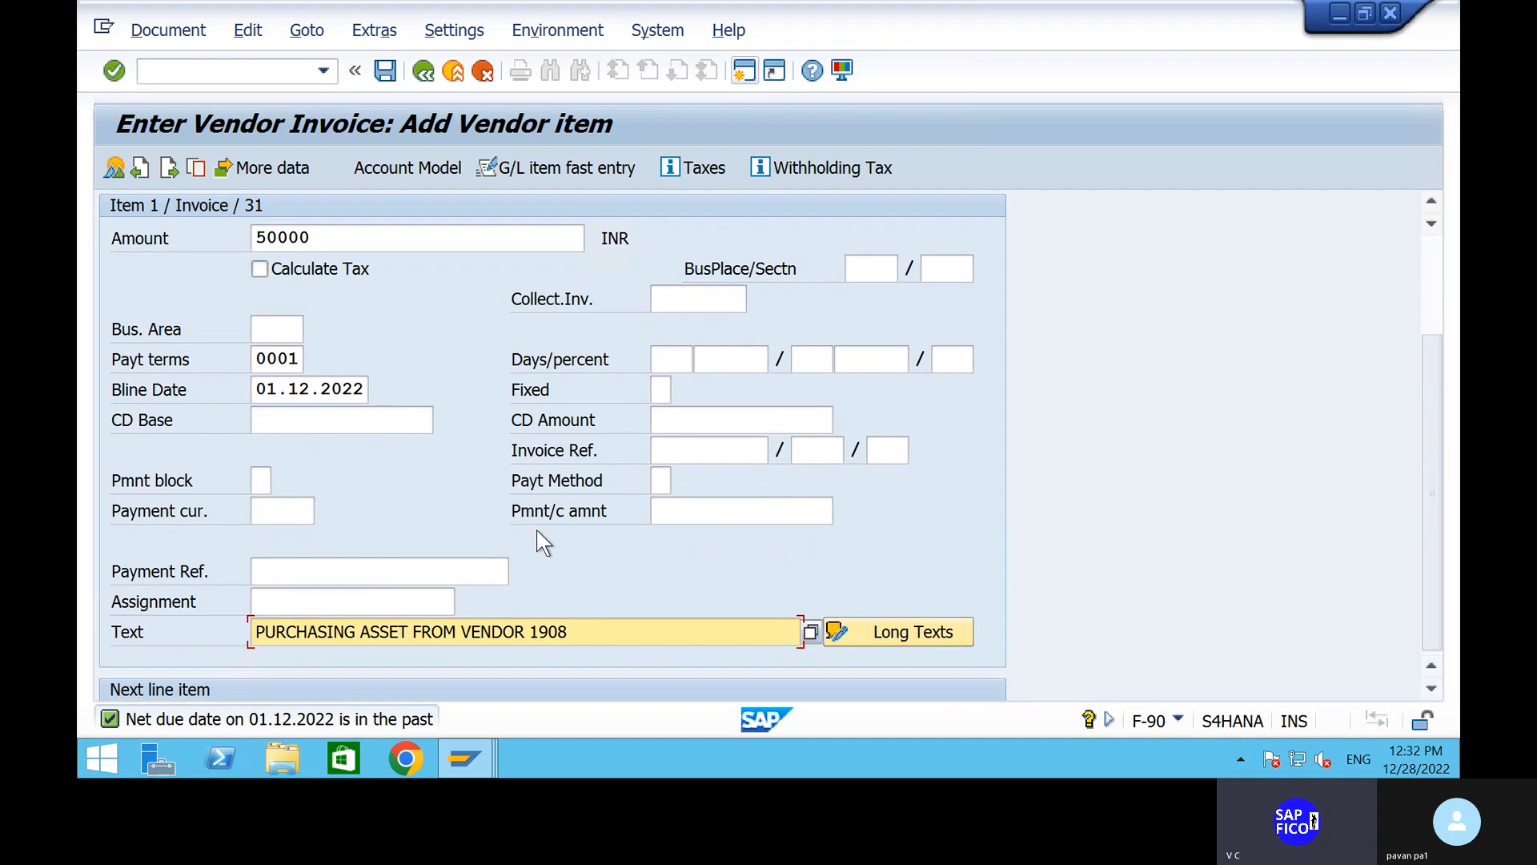
{"action": "scroll", "coordinate": [502, 542], "scroll_direction": "down", "scroll_amount": 2}
{"action": "left_click", "coordinate": [210, 666]}
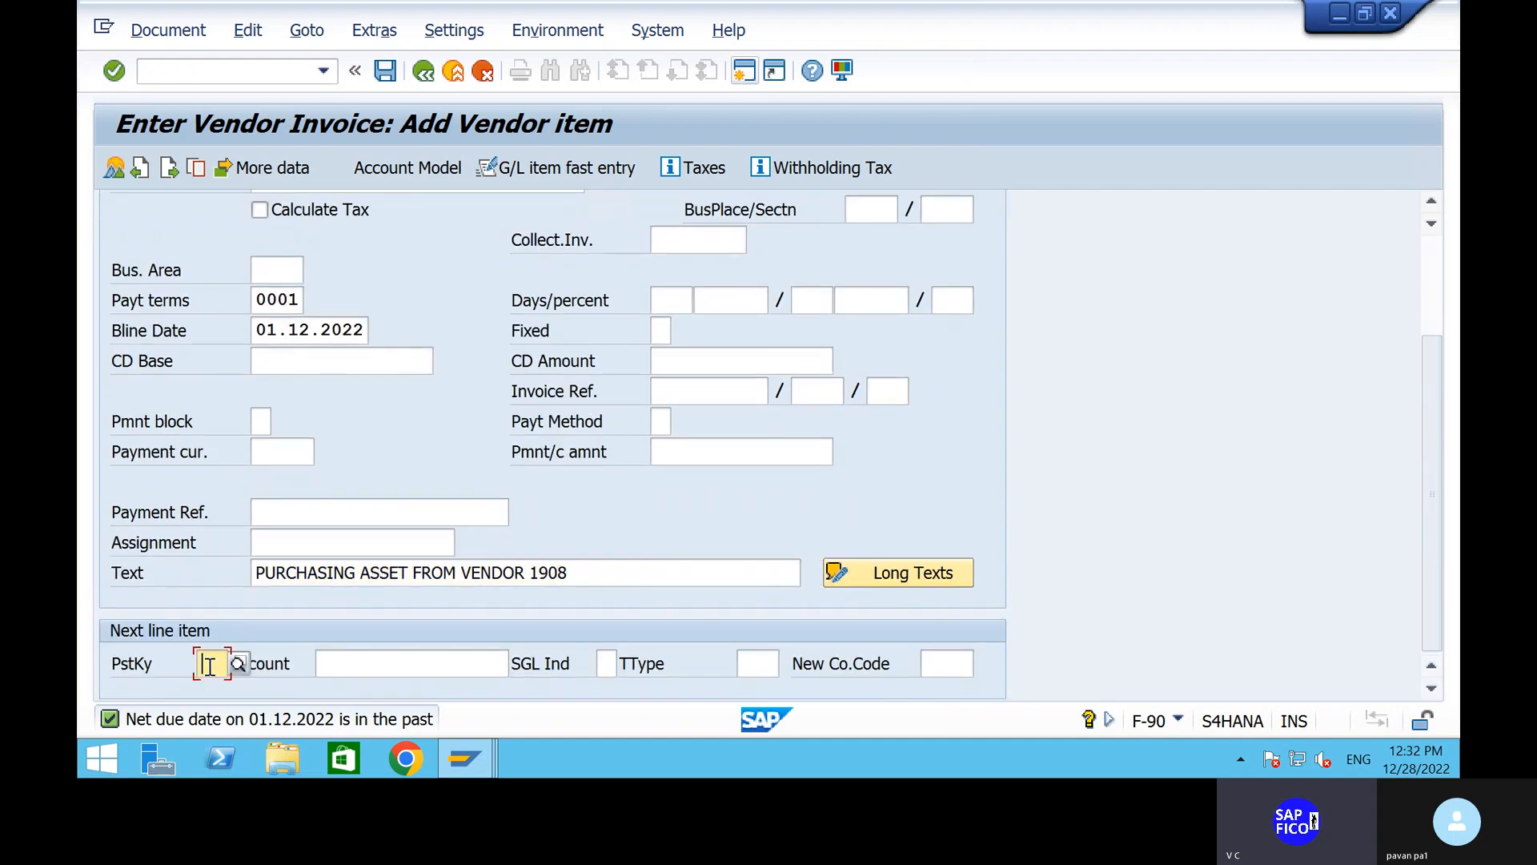
{"action": "type", "text": "70"}
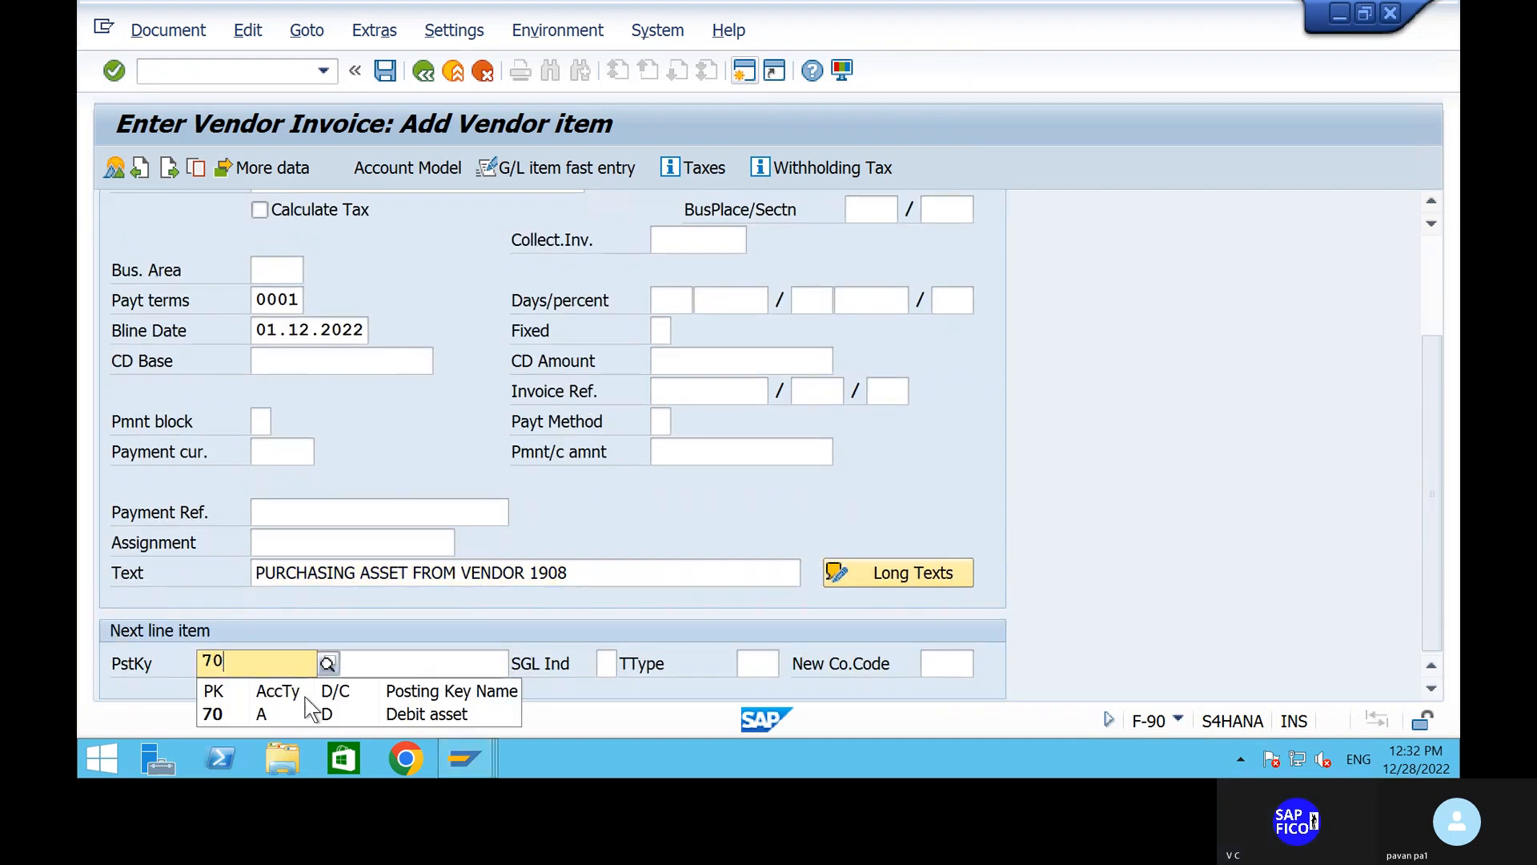
{"action": "key", "text": "Return"}
{"action": "left_click", "coordinate": [371, 666]}
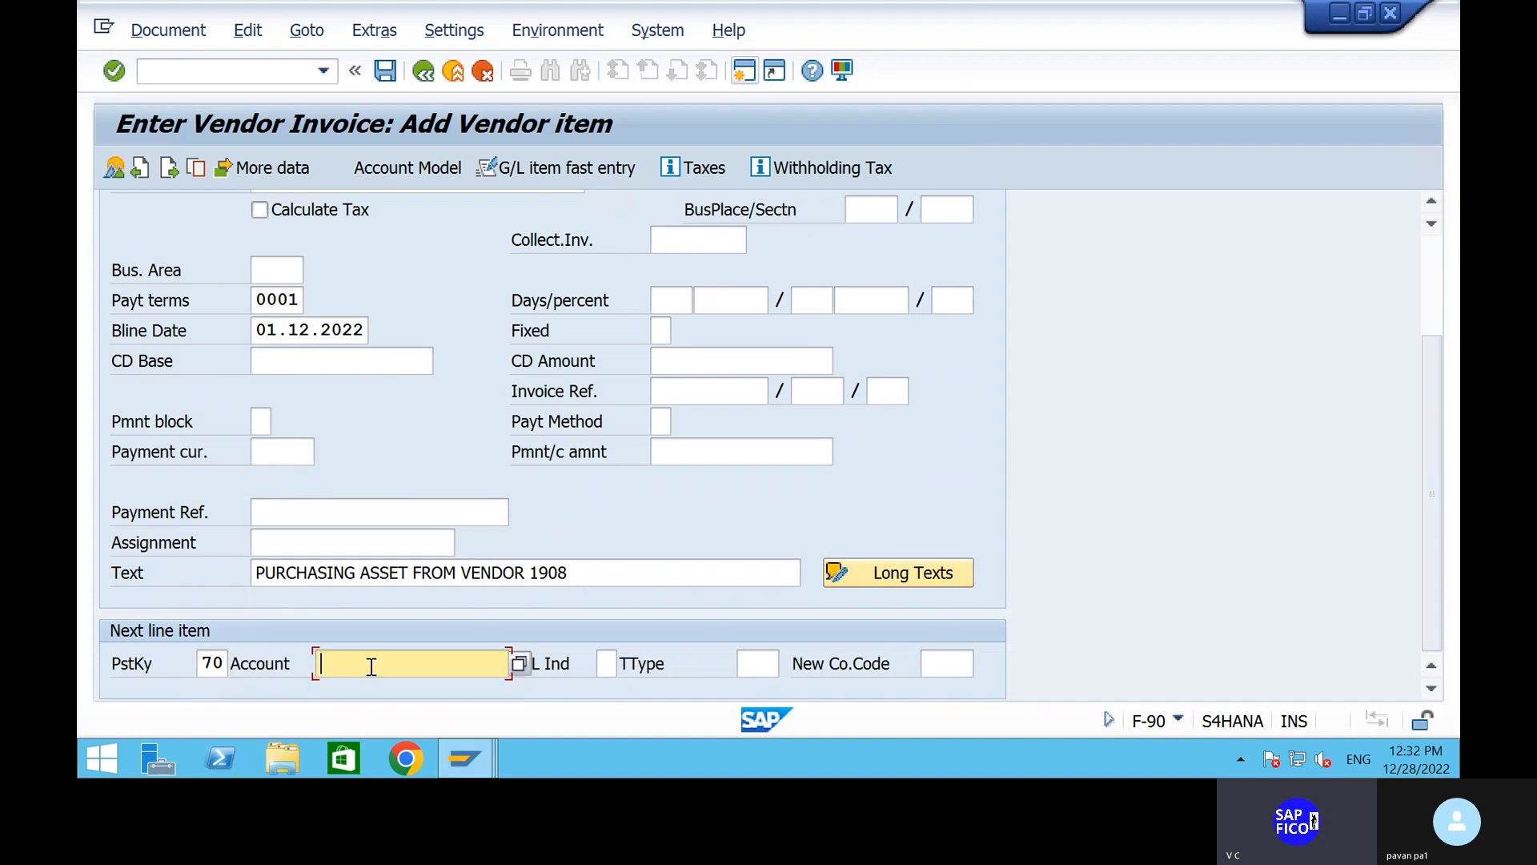
{"action": "left_click", "coordinate": [518, 664]}
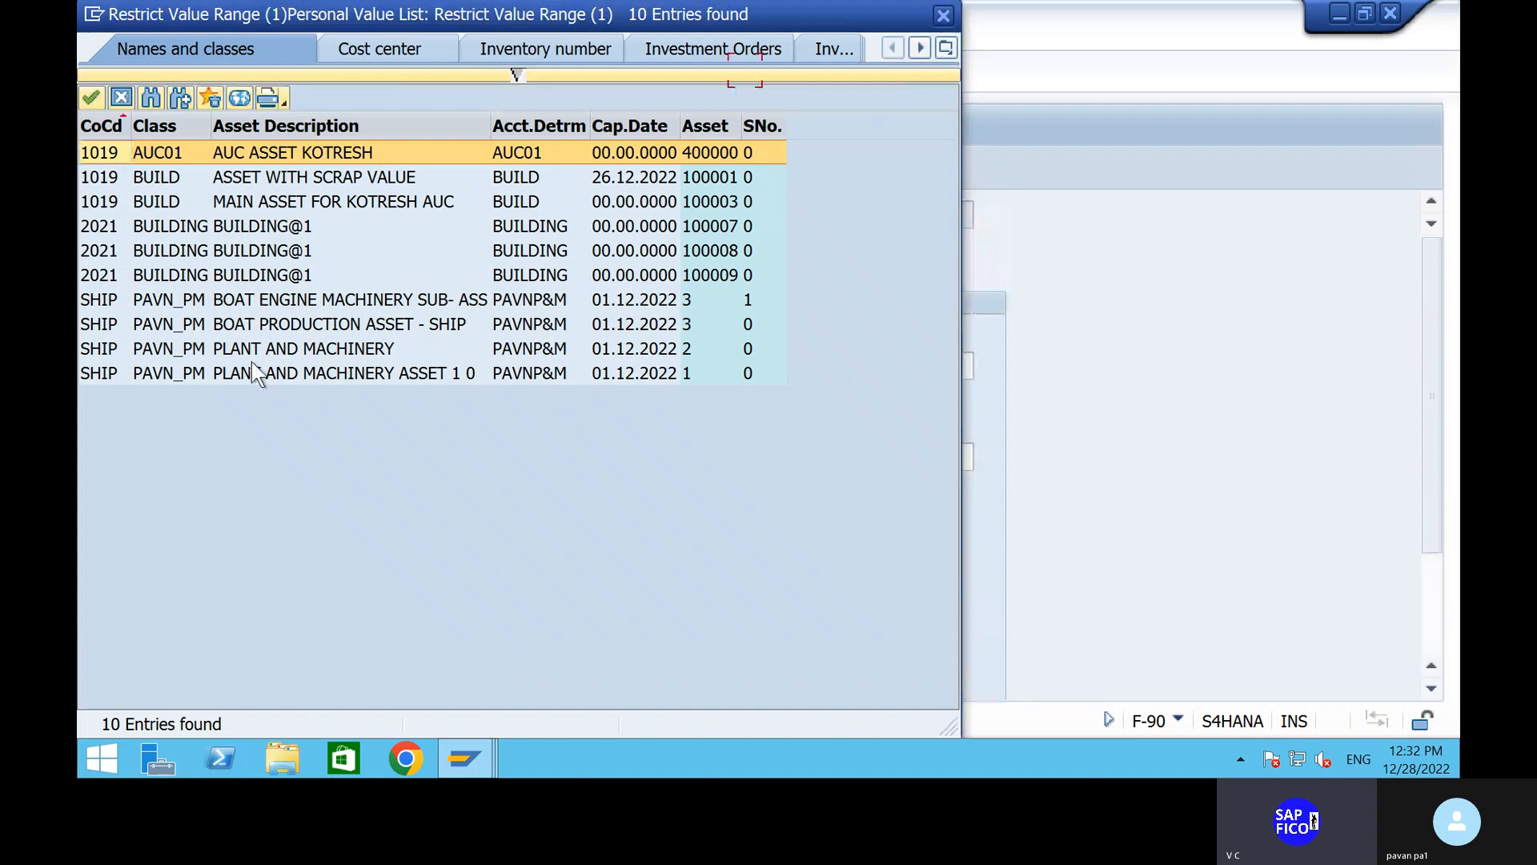
{"action": "left_click", "coordinate": [644, 328]}
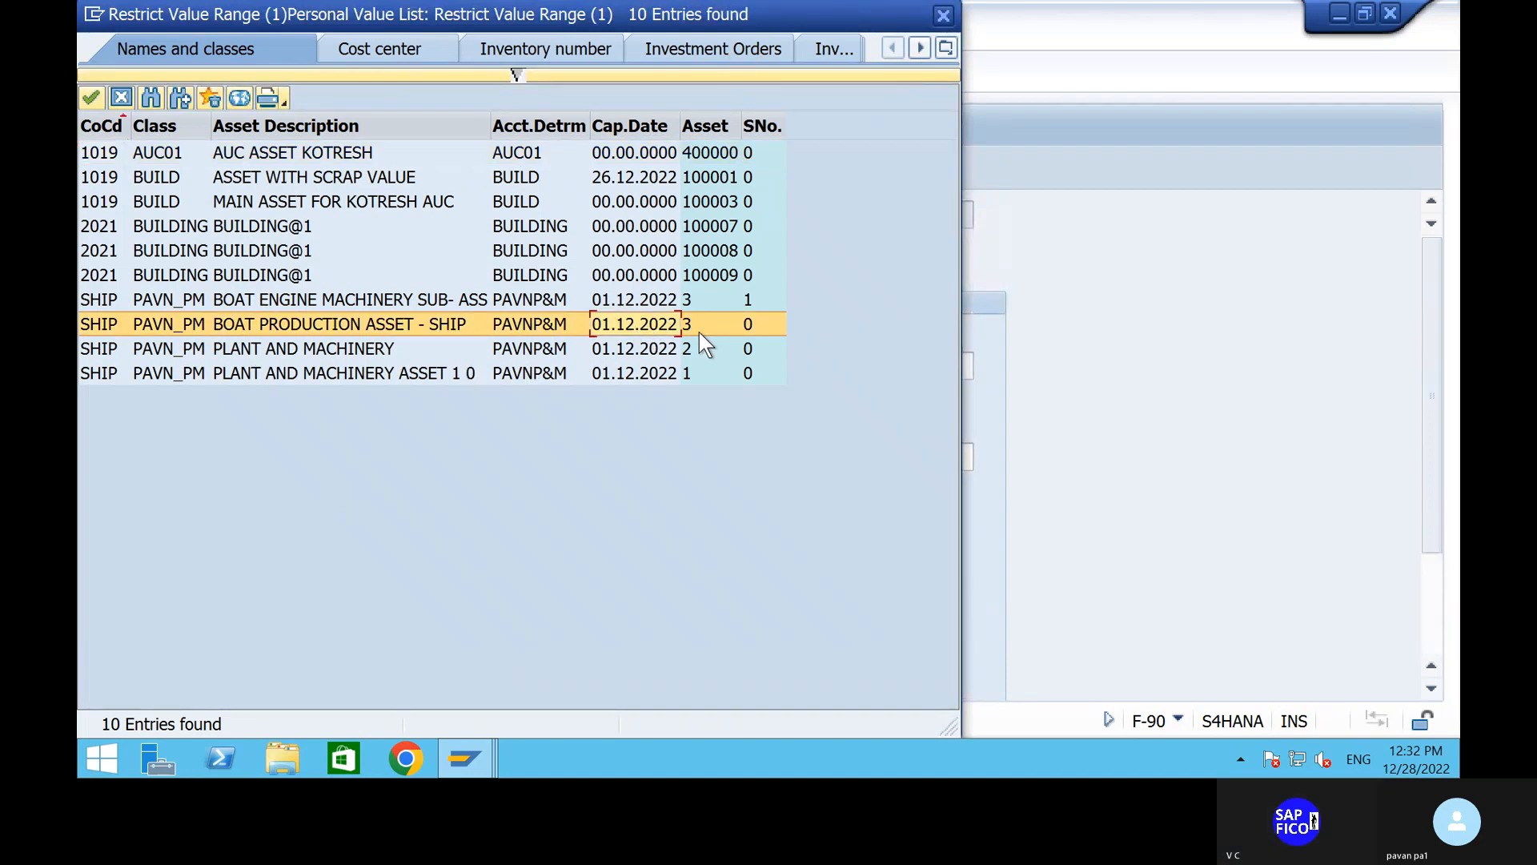
{"action": "double_click", "coordinate": [746, 328]}
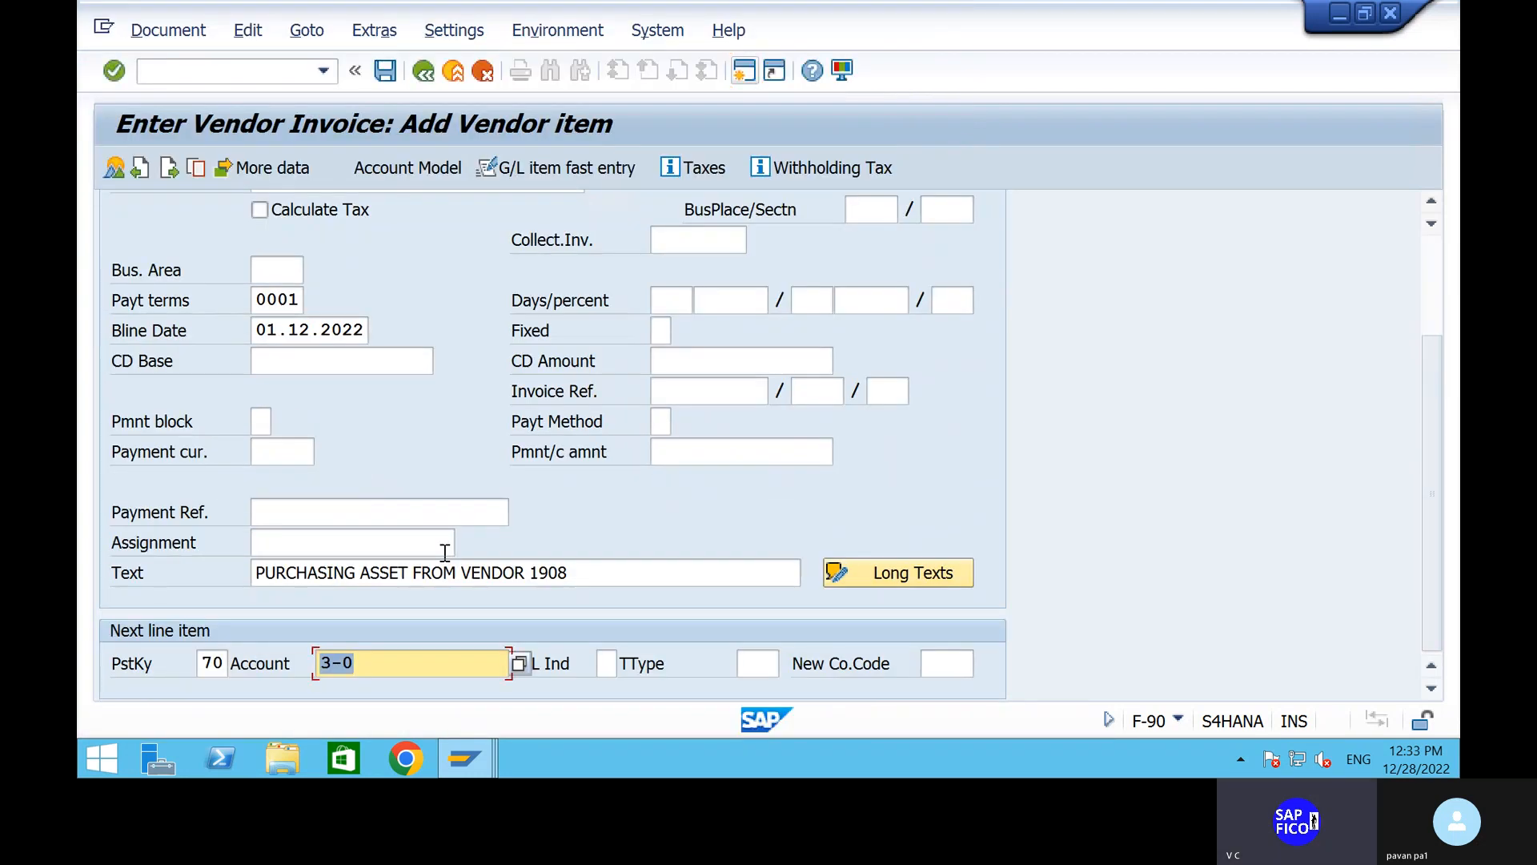
Step: Set the next line item's transaction type to 100, External asset acquisition, and proceed to the asset item
{"action": "left_click", "coordinate": [766, 665]}
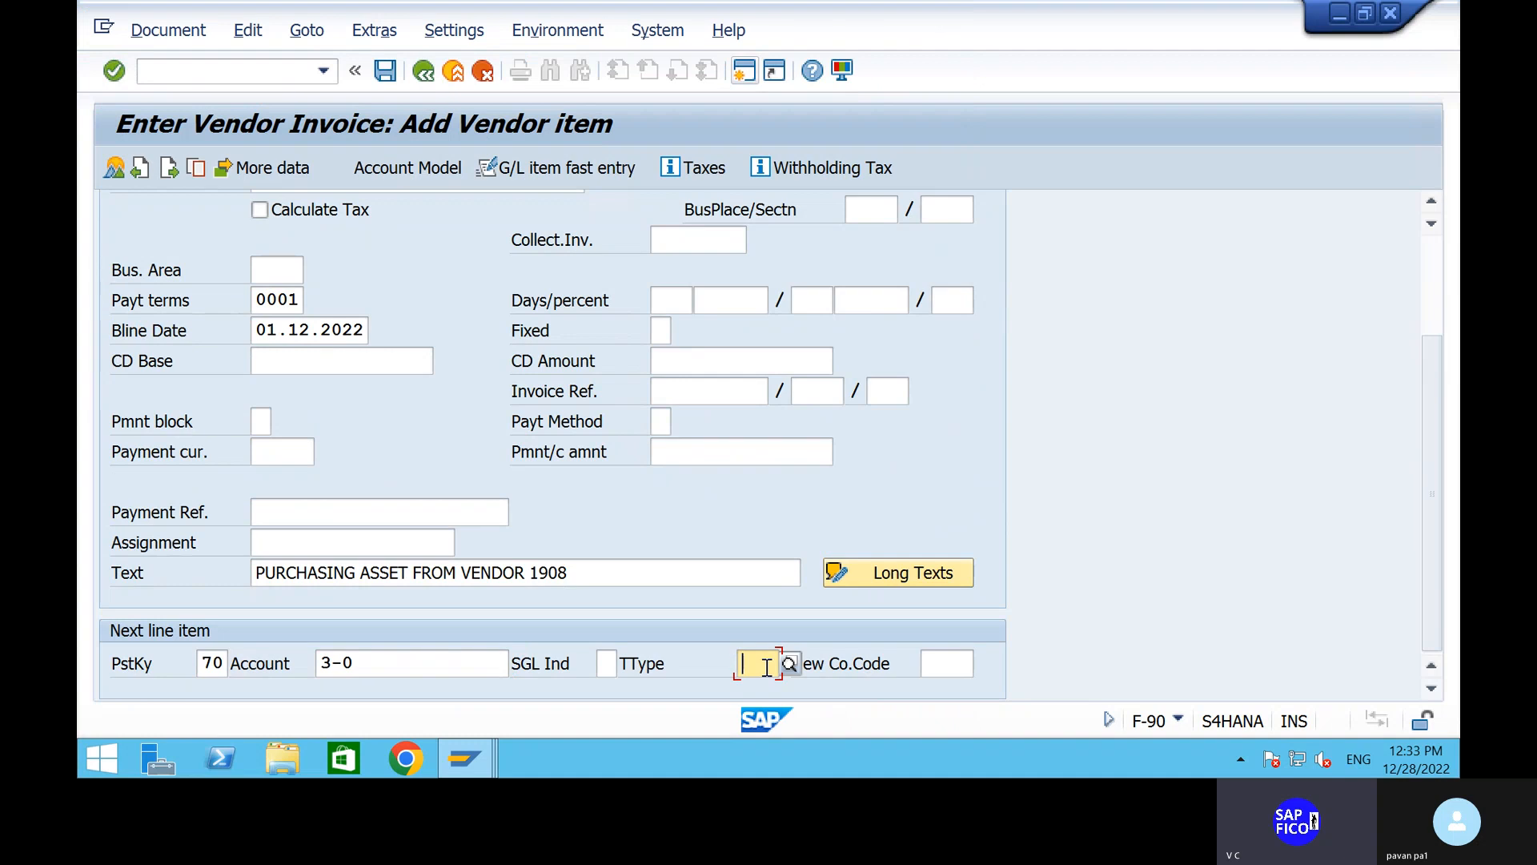
{"action": "type", "text": "100"}
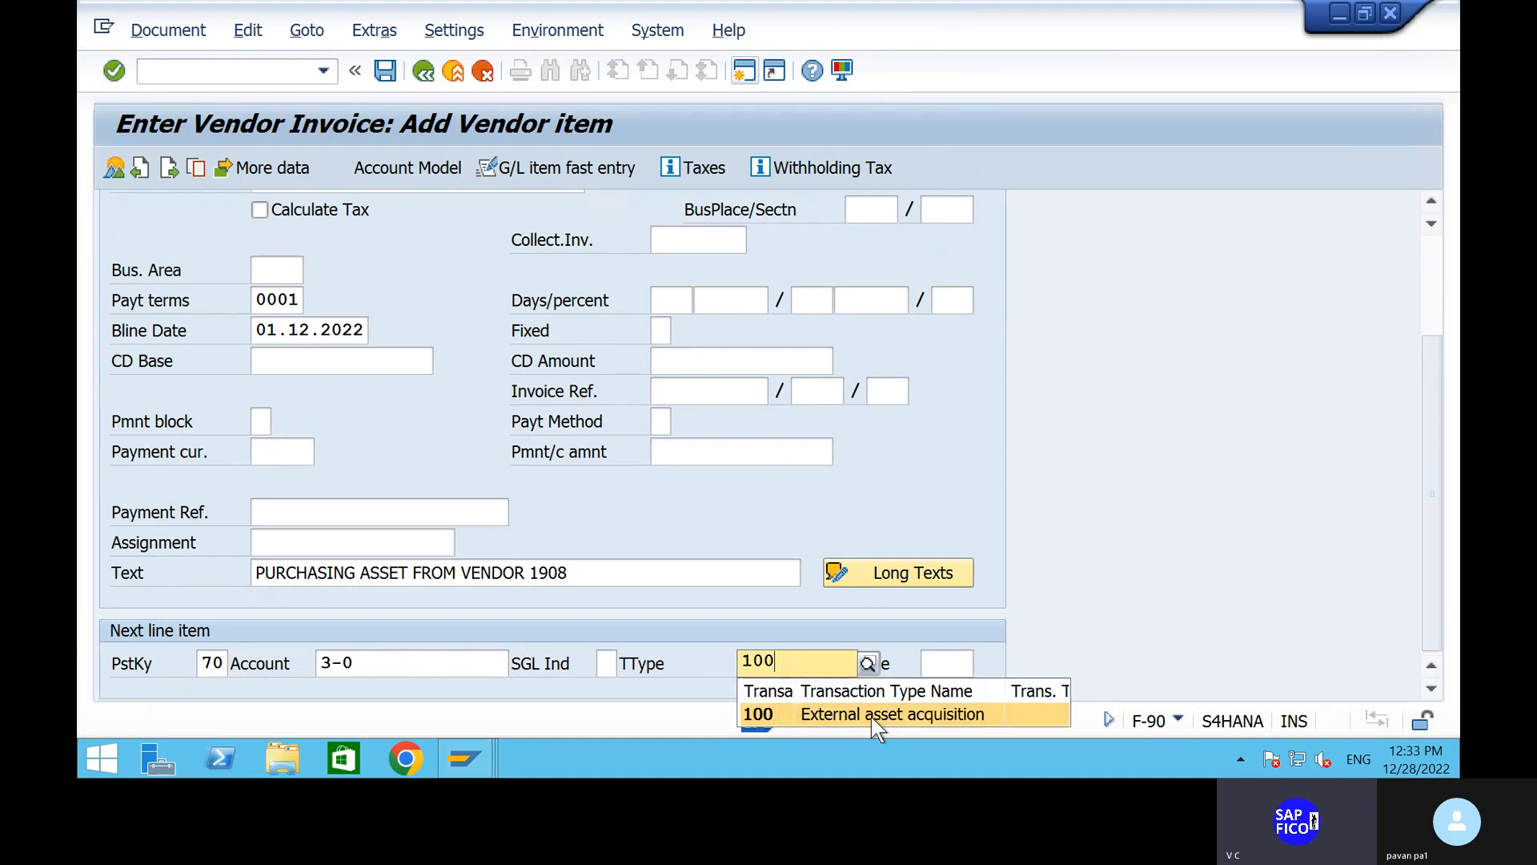
{"action": "left_click", "coordinate": [871, 717]}
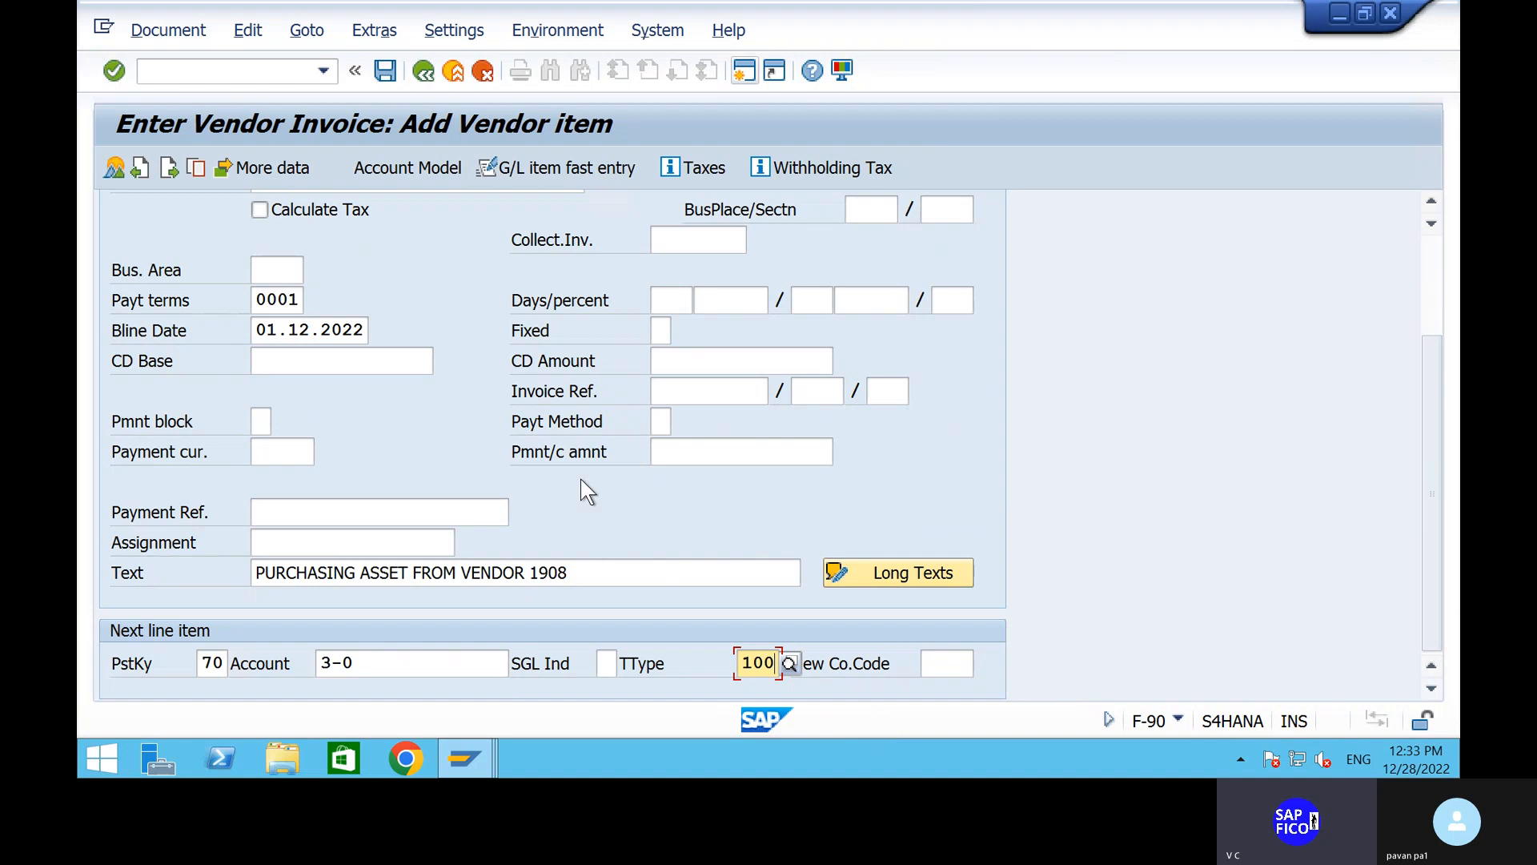
{"action": "key", "text": "Return"}
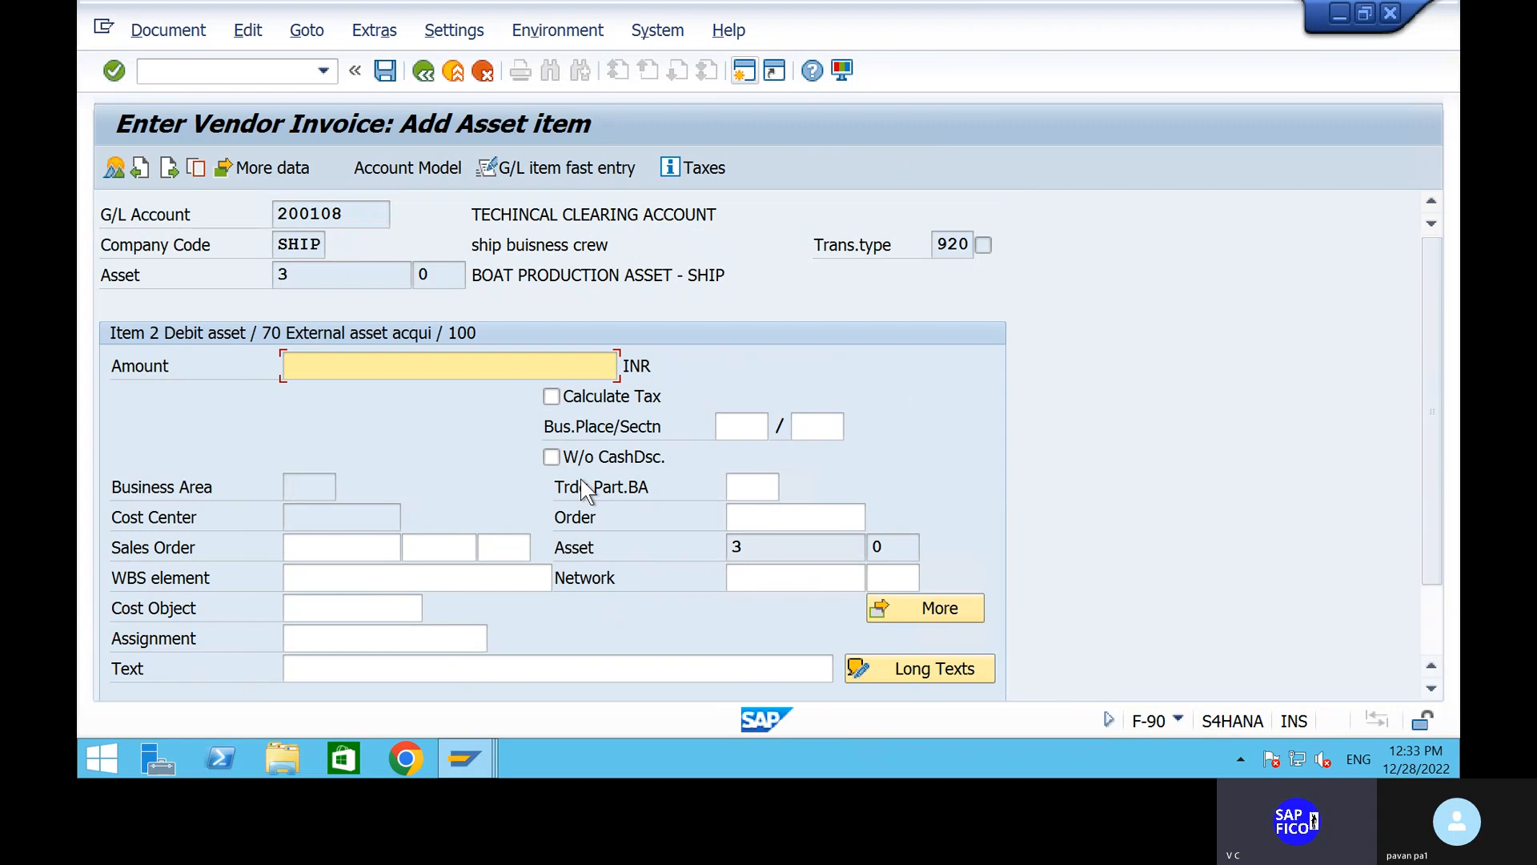
Step: Enter 5000 INR as the asset item's amount and choose the earlier PURCHASING ASSET FROM VENDOR entry as its text
{"action": "type", "text": "5000"}
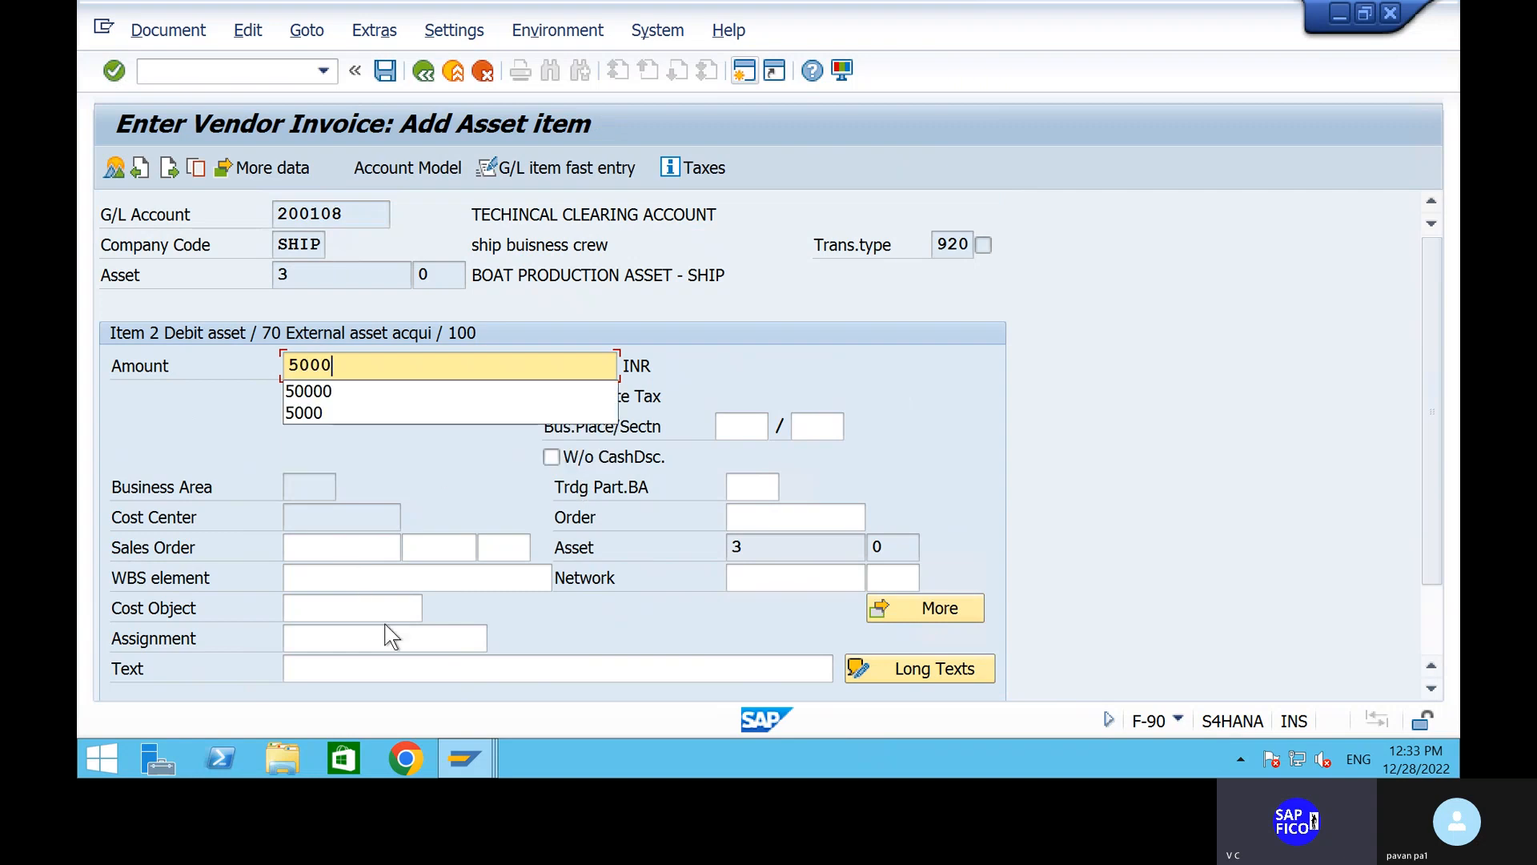
{"action": "left_click", "coordinate": [391, 665]}
{"action": "left_click", "coordinate": [394, 666]}
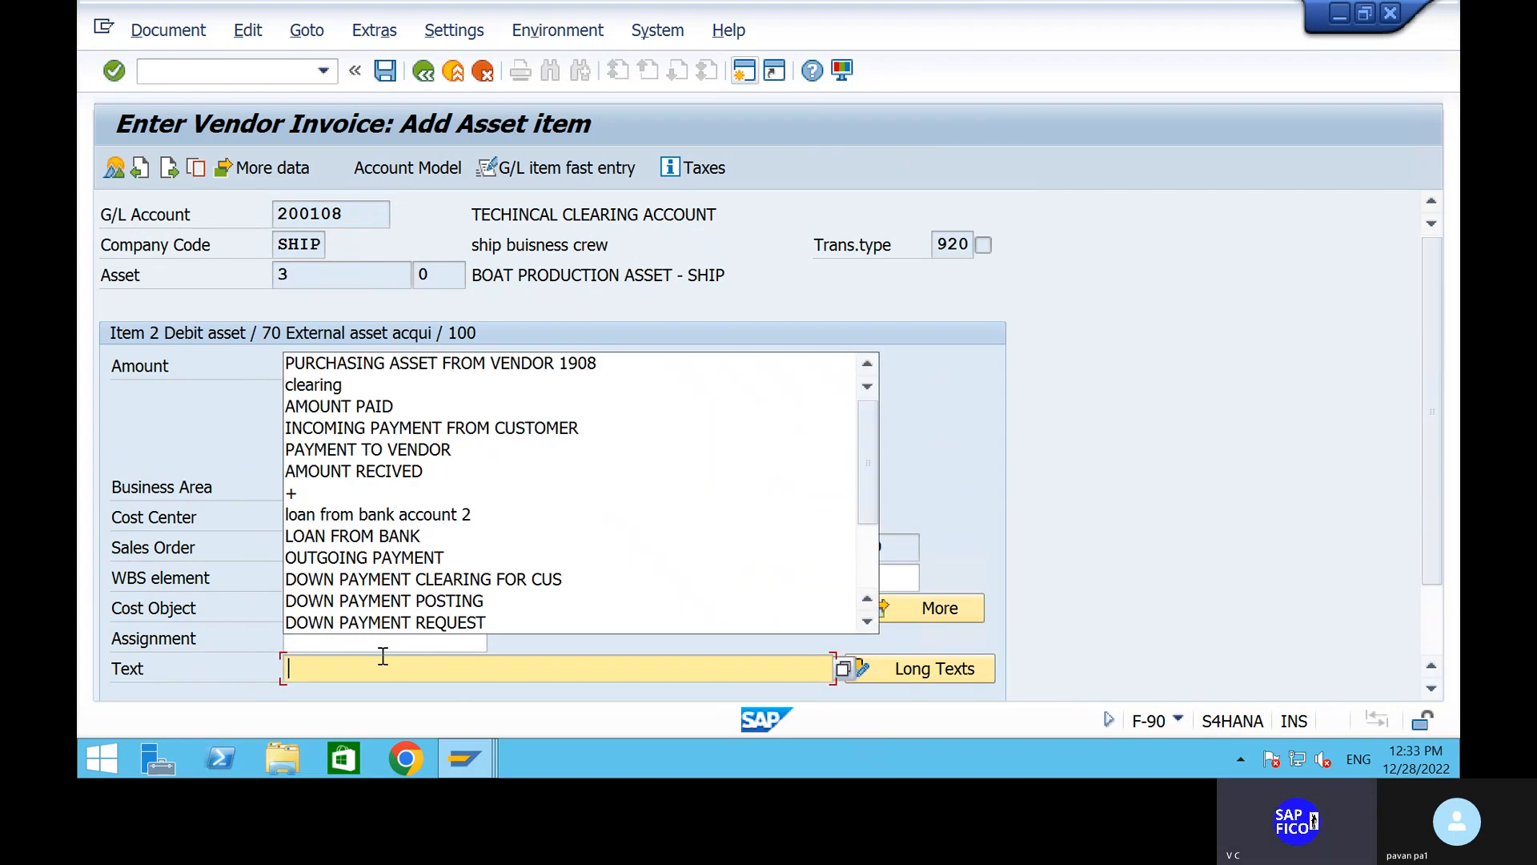
{"action": "left_click", "coordinate": [534, 370]}
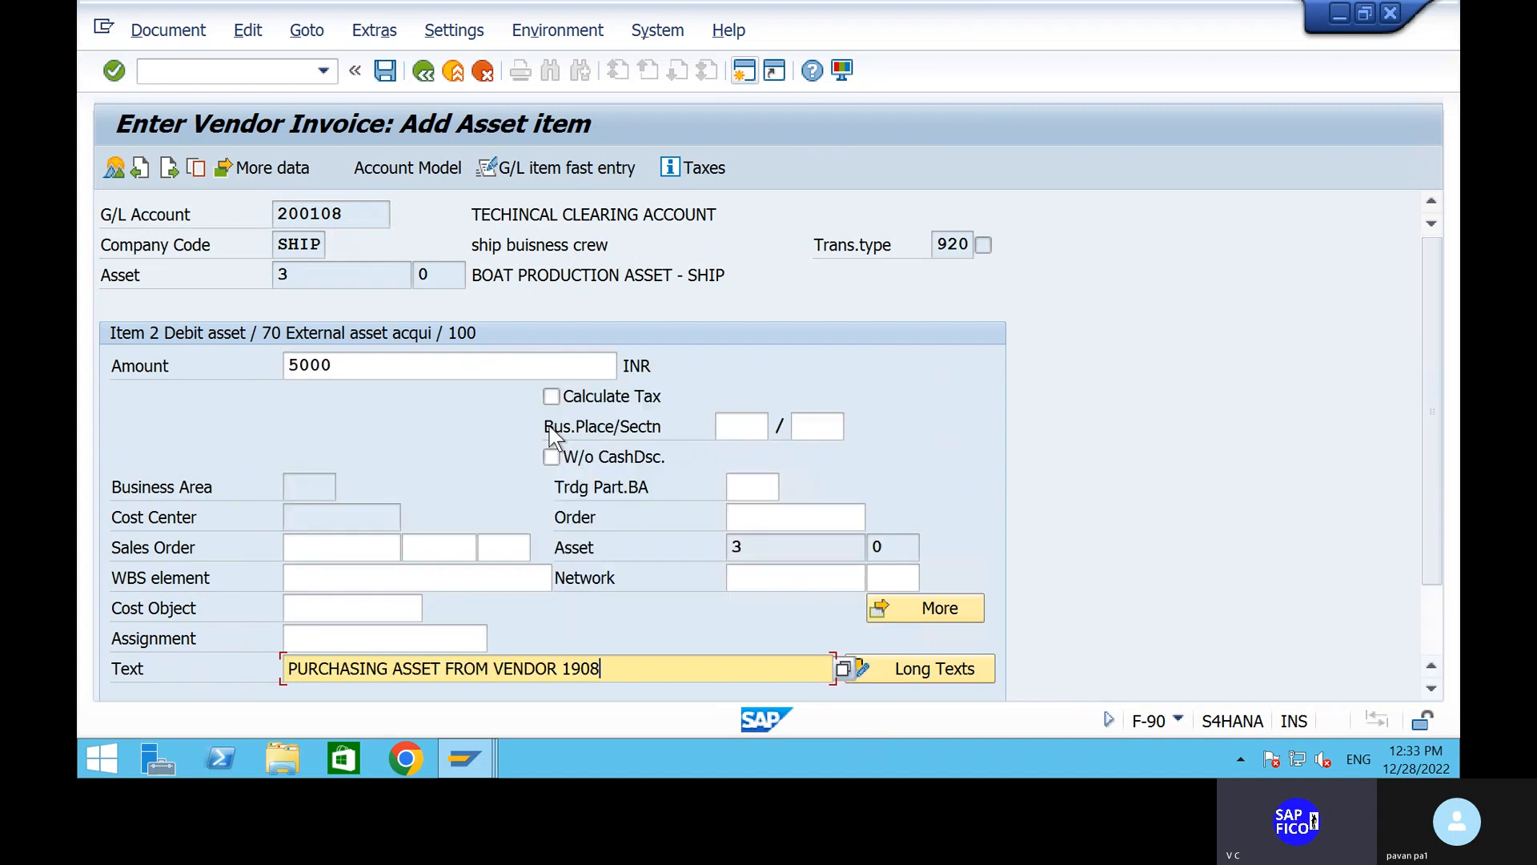
{"action": "key", "text": "Return"}
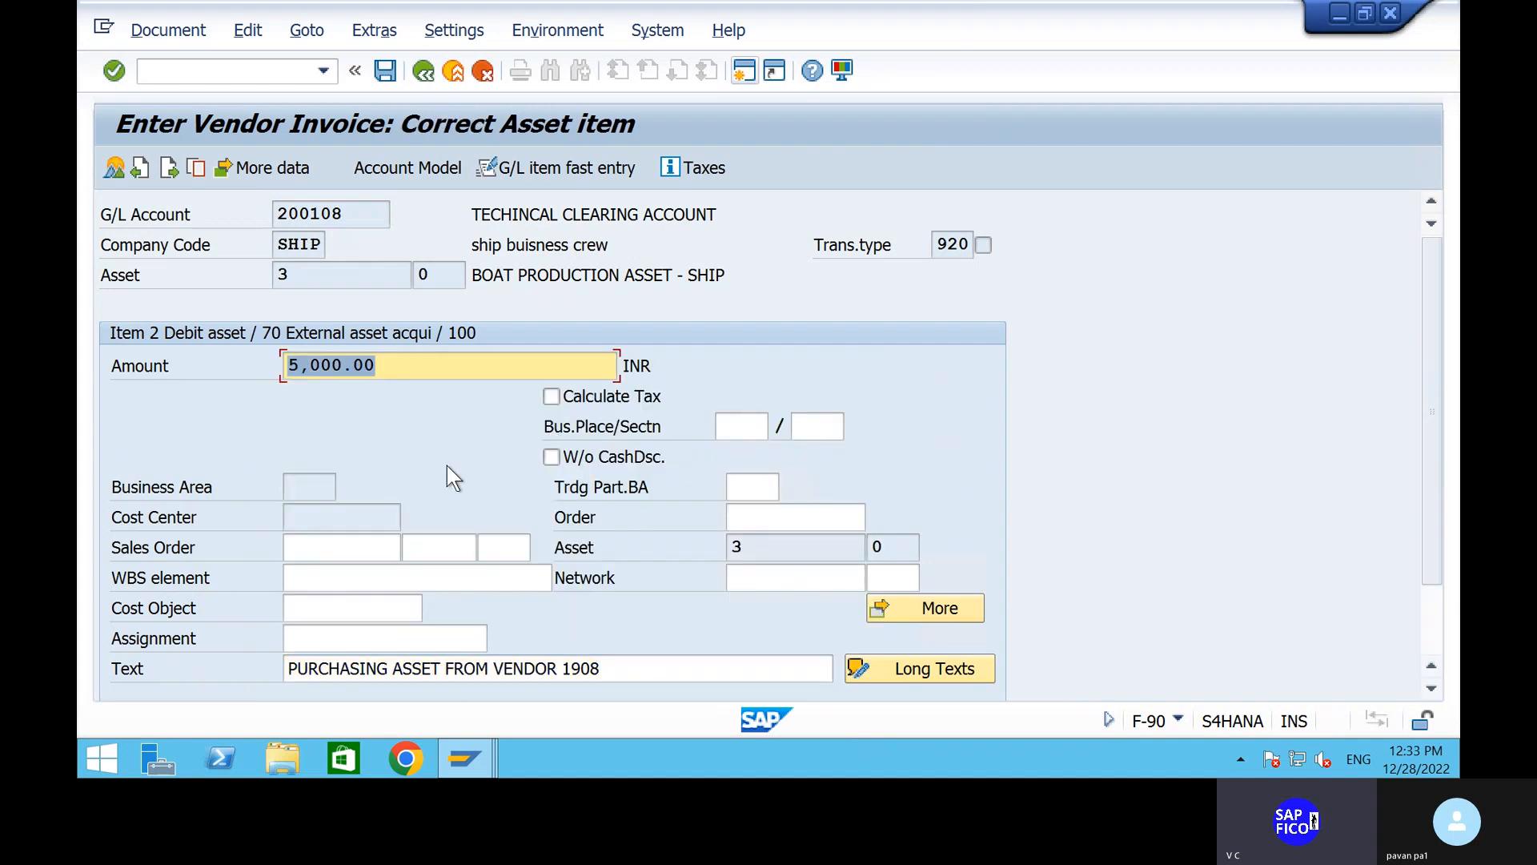
Step: Try to post the vendor invoice, and exit editing to discard the unposted document
{"action": "scroll", "coordinate": [509, 397], "scroll_direction": "down", "scroll_amount": 1}
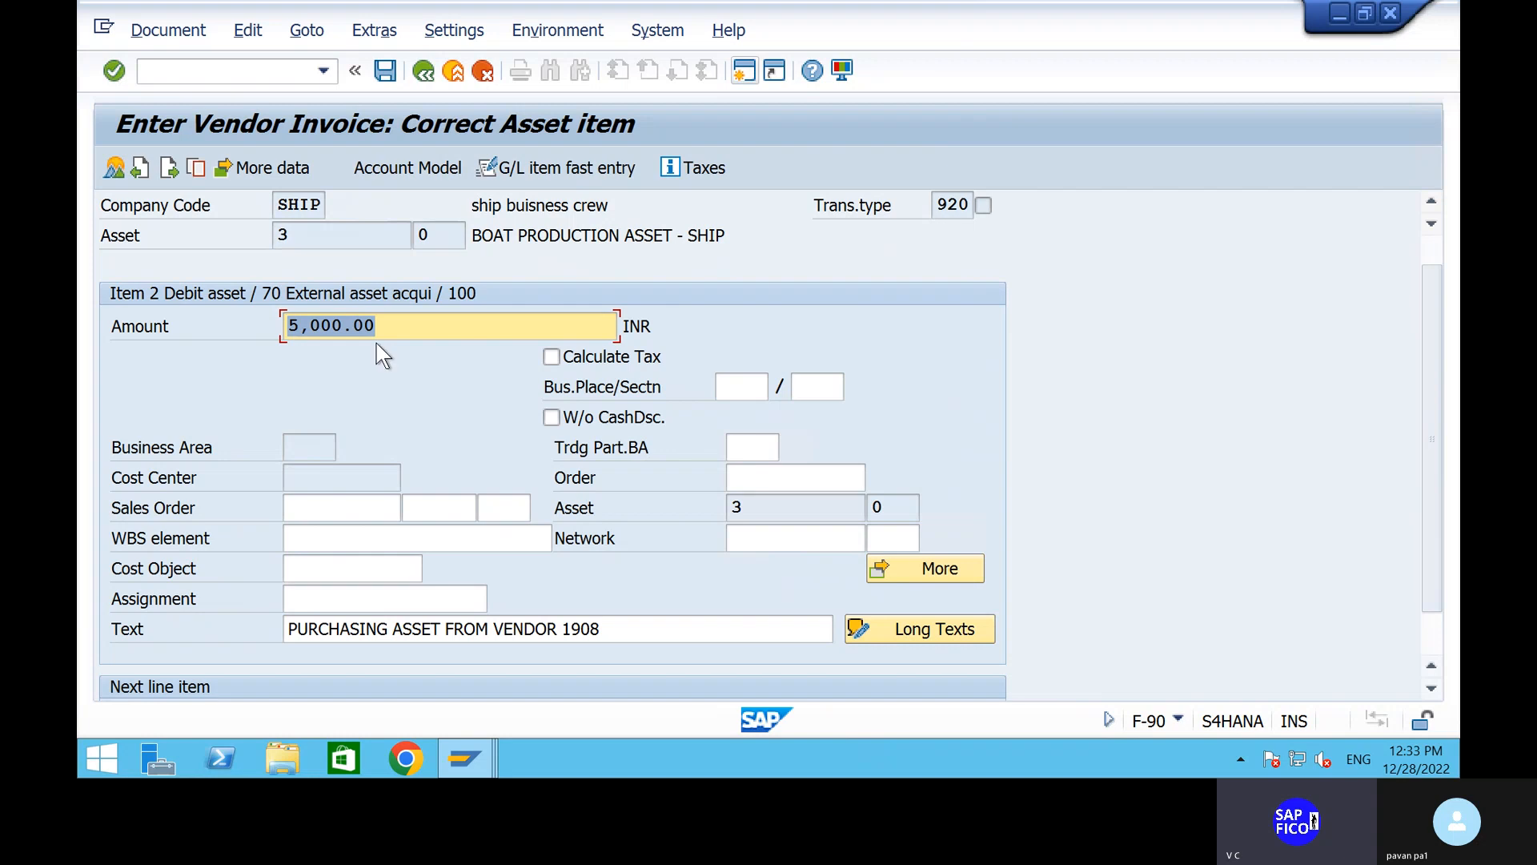
{"action": "left_click", "coordinate": [384, 77]}
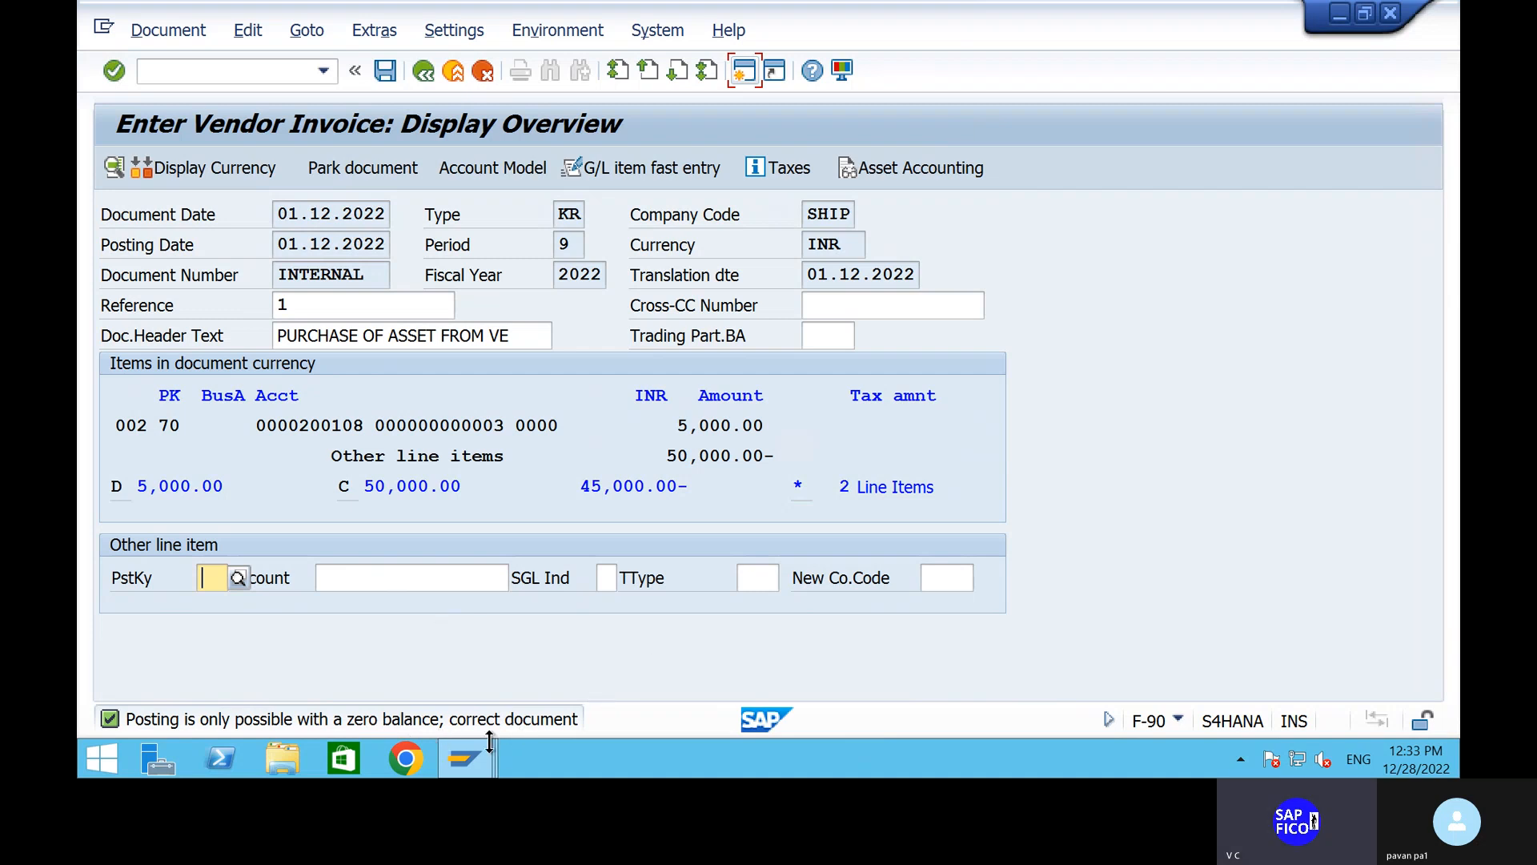
{"action": "mouse_move", "coordinate": [479, 756]}
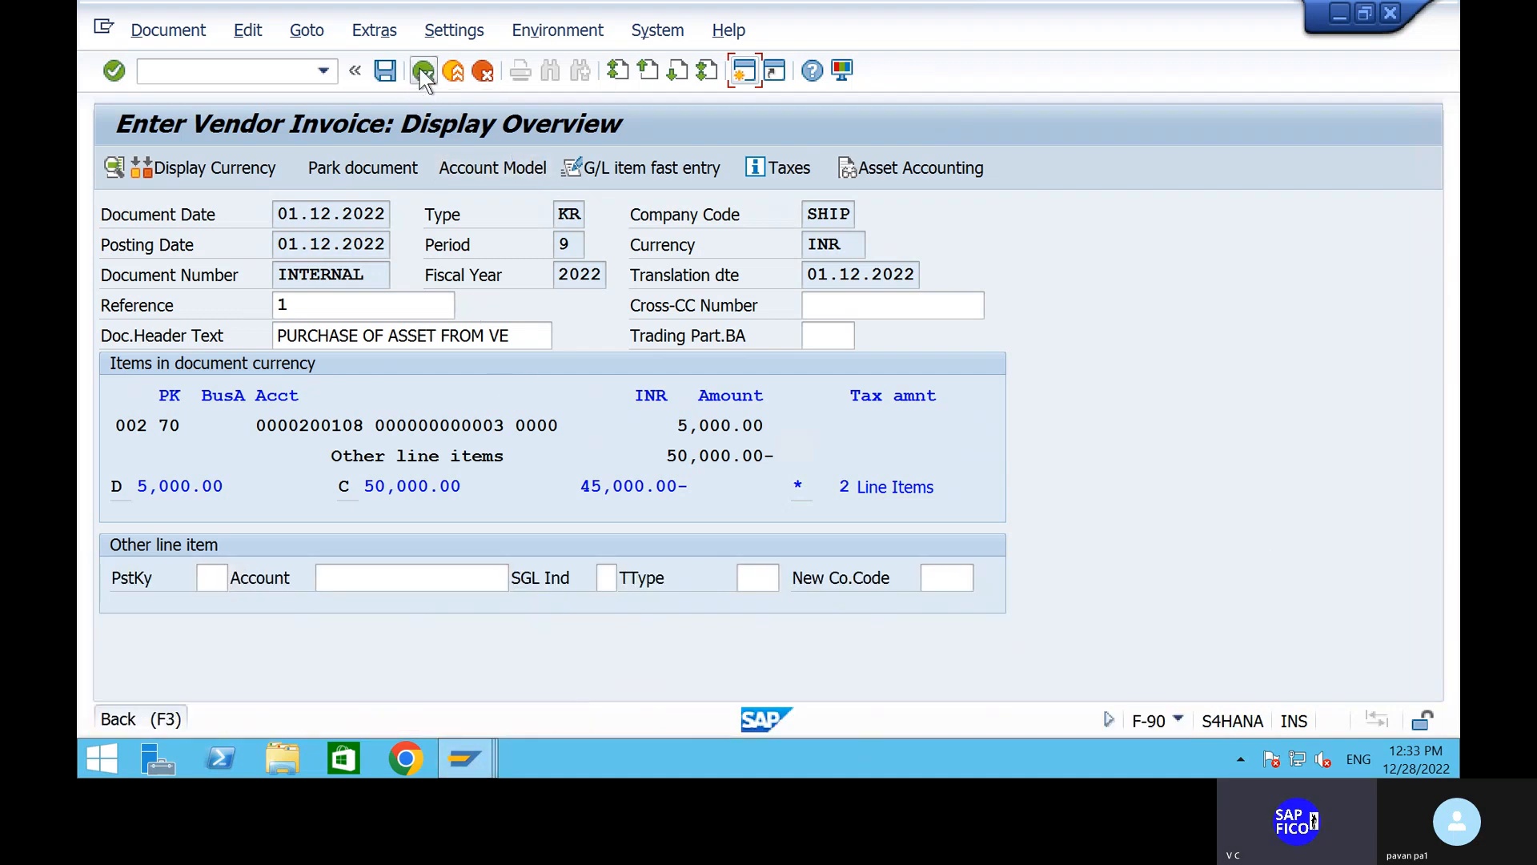
{"action": "left_click", "coordinate": [422, 71]}
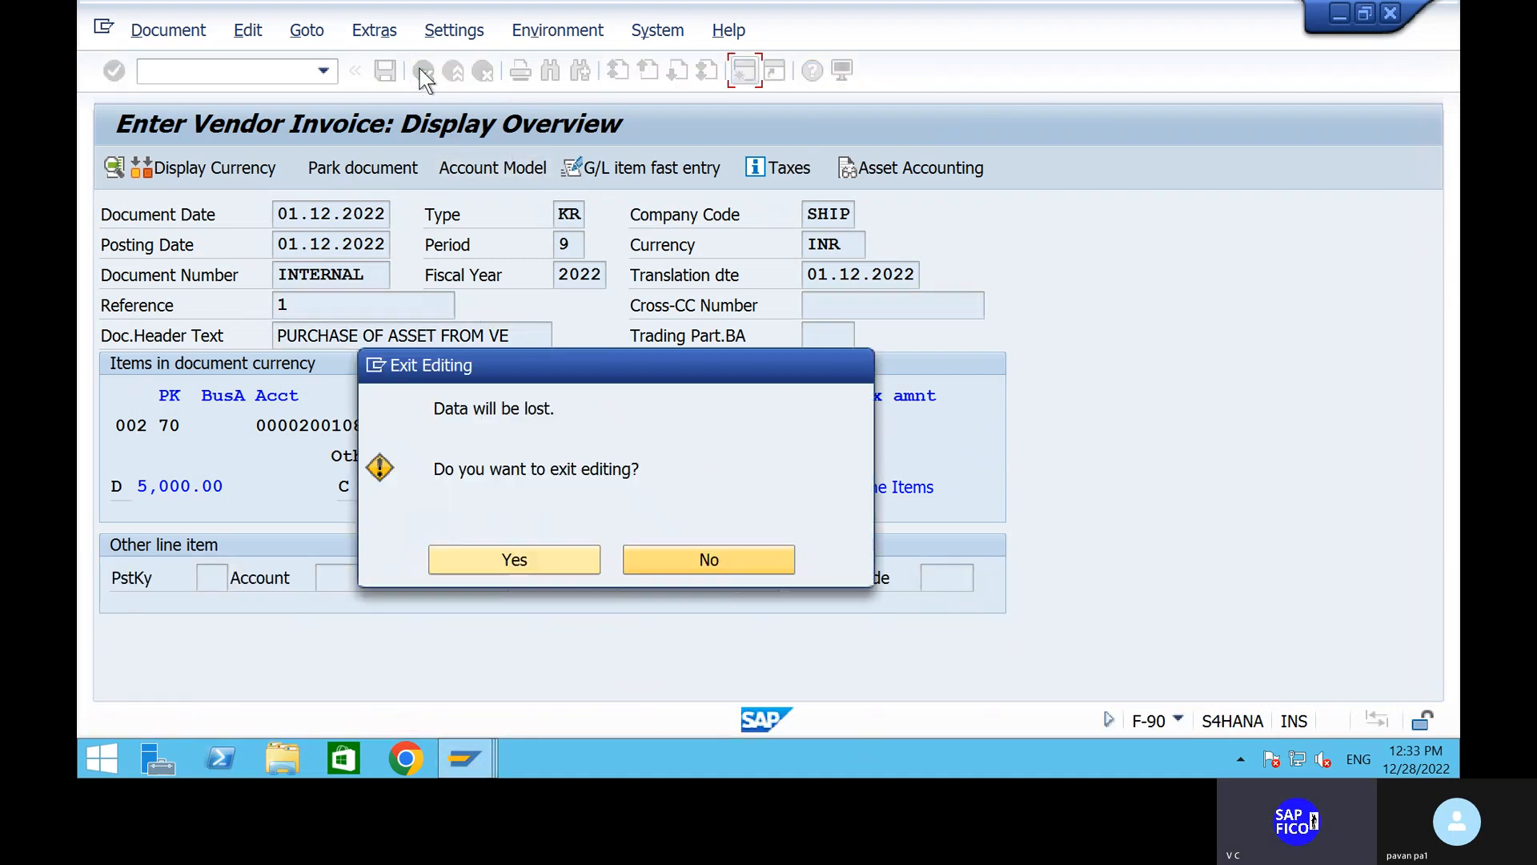
{"action": "left_click", "coordinate": [536, 564]}
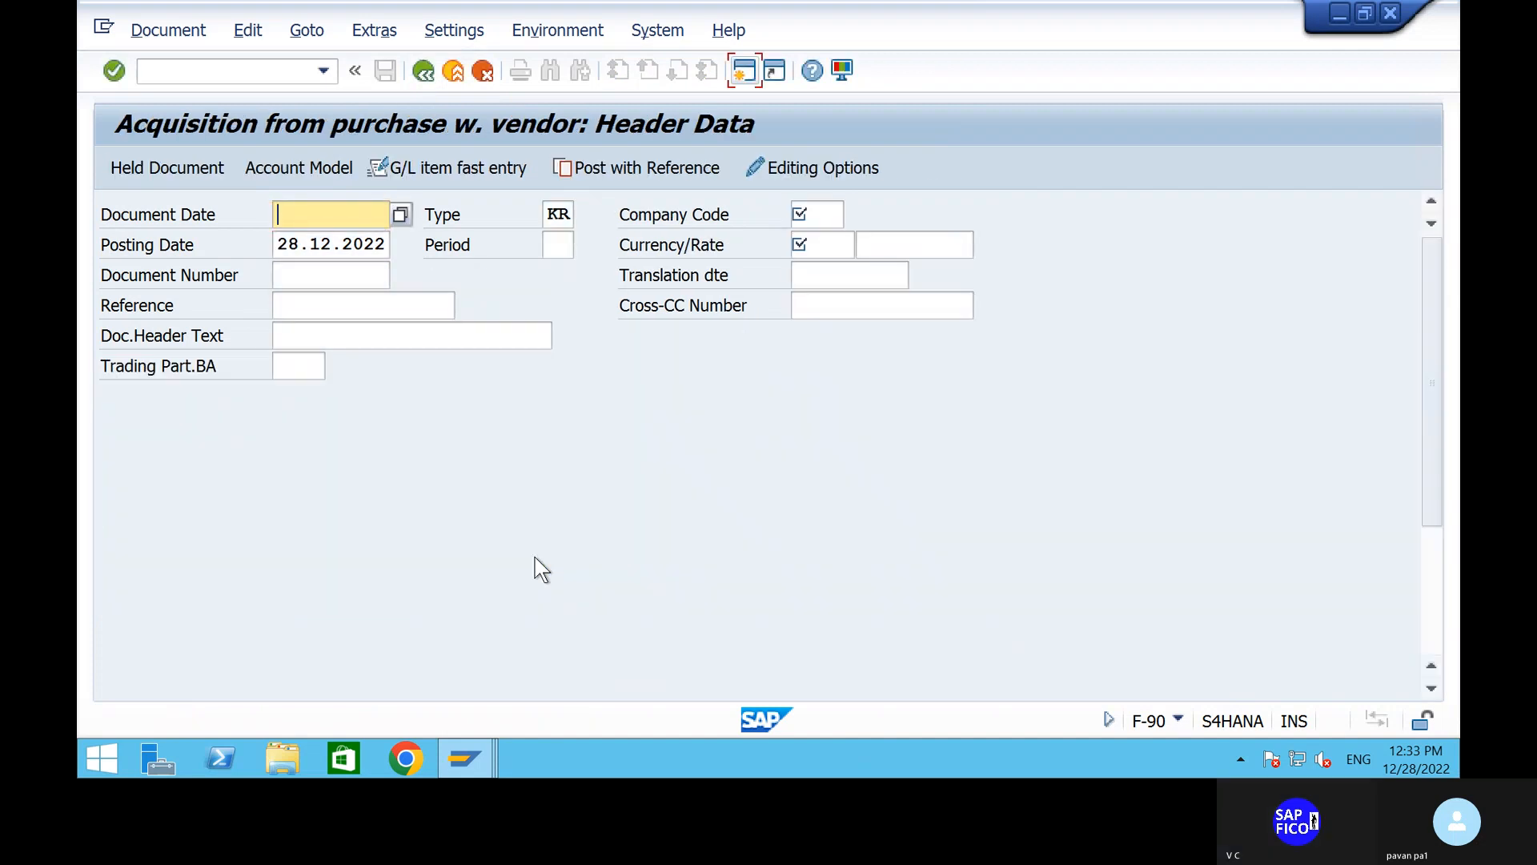
Step: Set the new acquisition's document date and posting date to 01.12.2022 and its period to 9
{"action": "key", "text": "Down"}
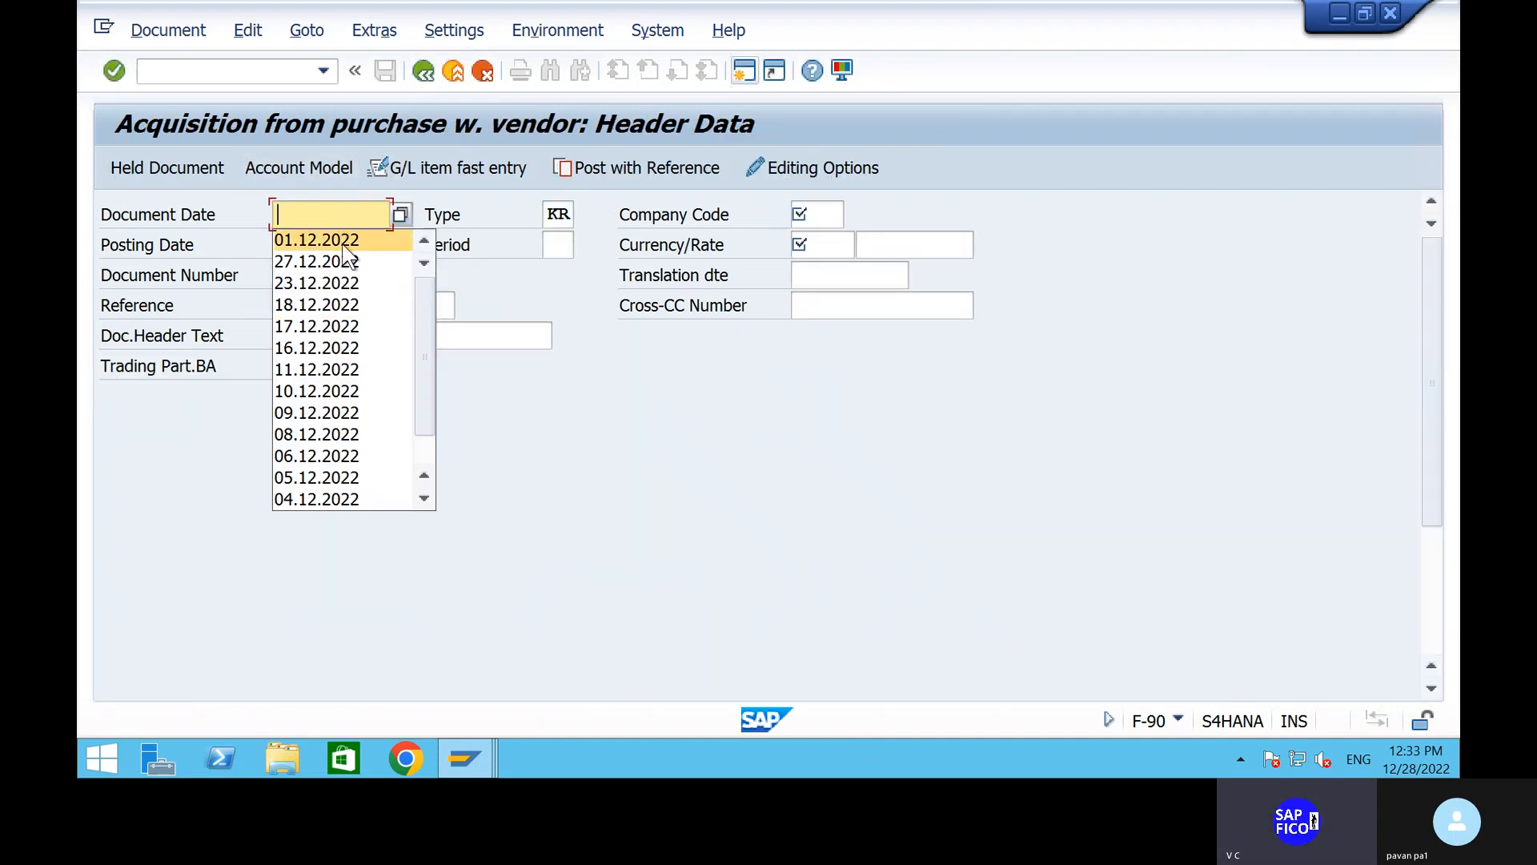
{"action": "left_click", "coordinate": [316, 242]}
{"action": "left_click", "coordinate": [308, 248]}
{"action": "key", "text": "BackSpace"}
{"action": "key", "text": "BackSpace"}
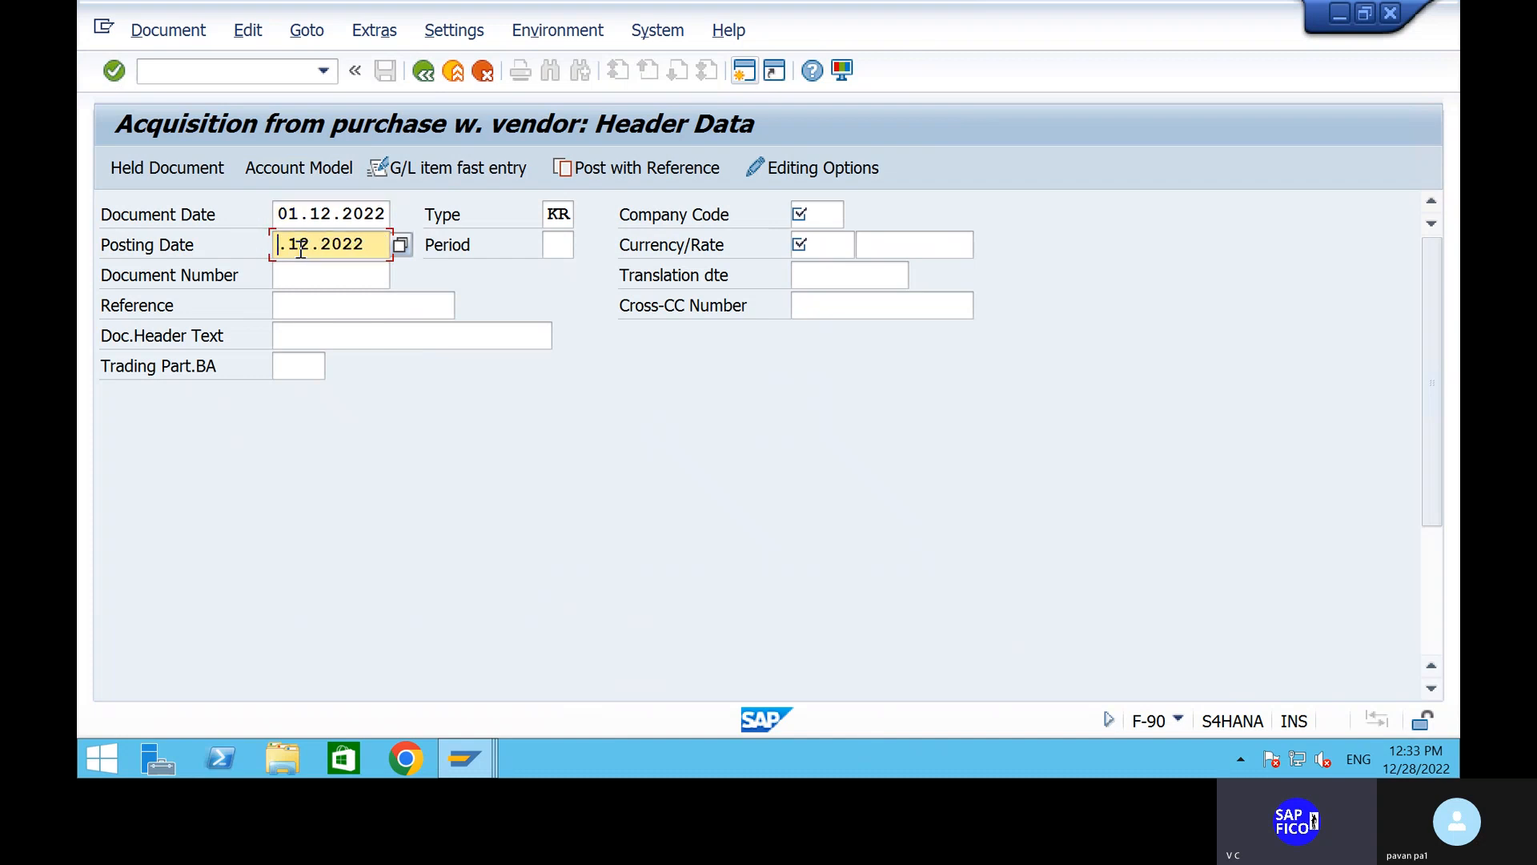
{"action": "type", "text": "01"}
{"action": "left_click", "coordinate": [559, 248]}
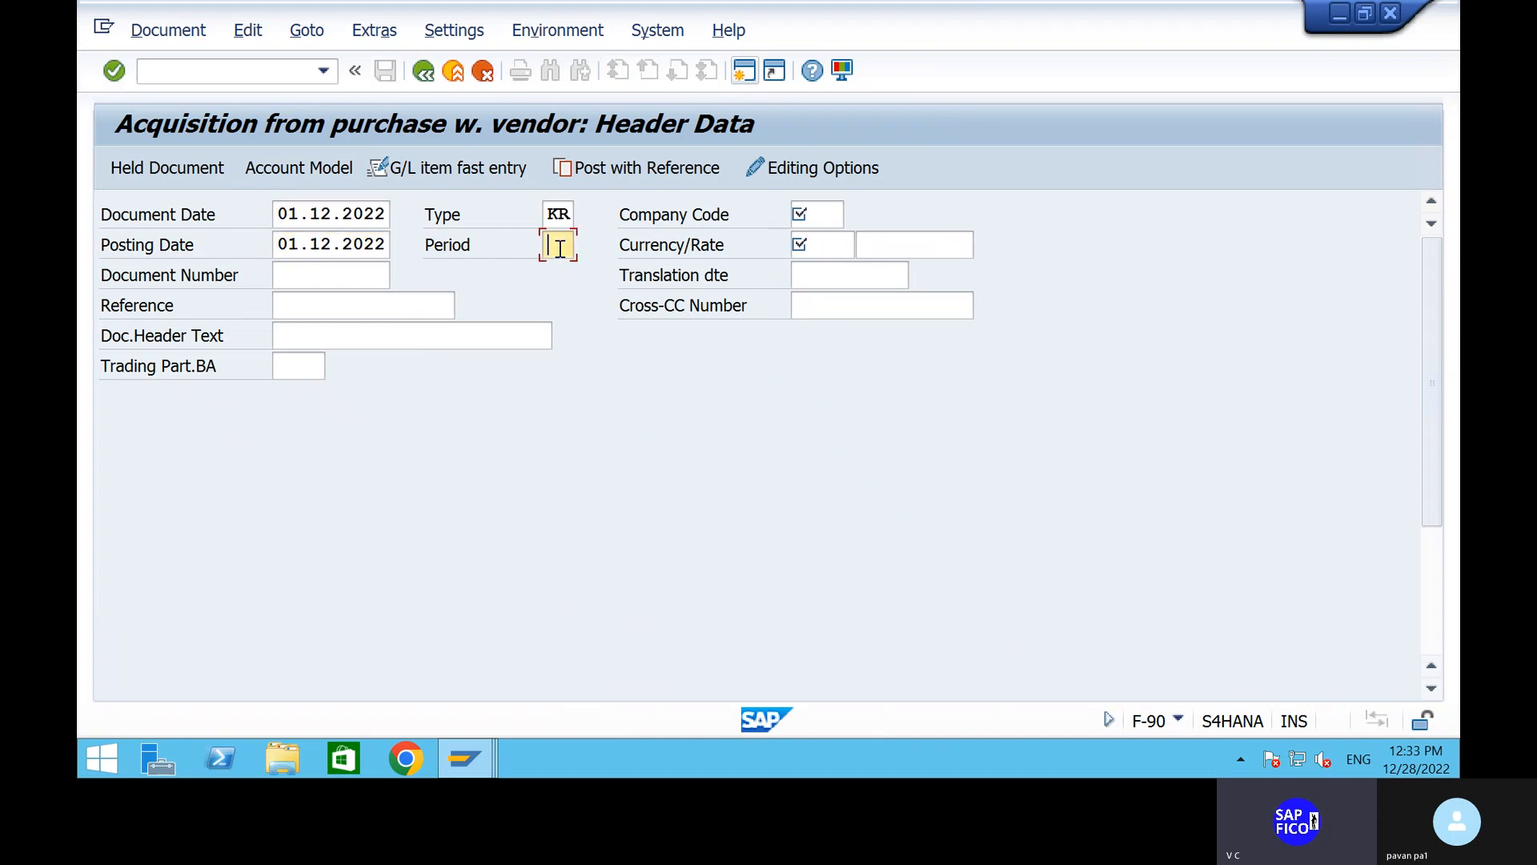
Step: Enter SHIP as the company code and INR as the currency in the acquisition's header data
{"action": "left_click", "coordinate": [836, 214]}
{"action": "type", "text": "SHIP"}
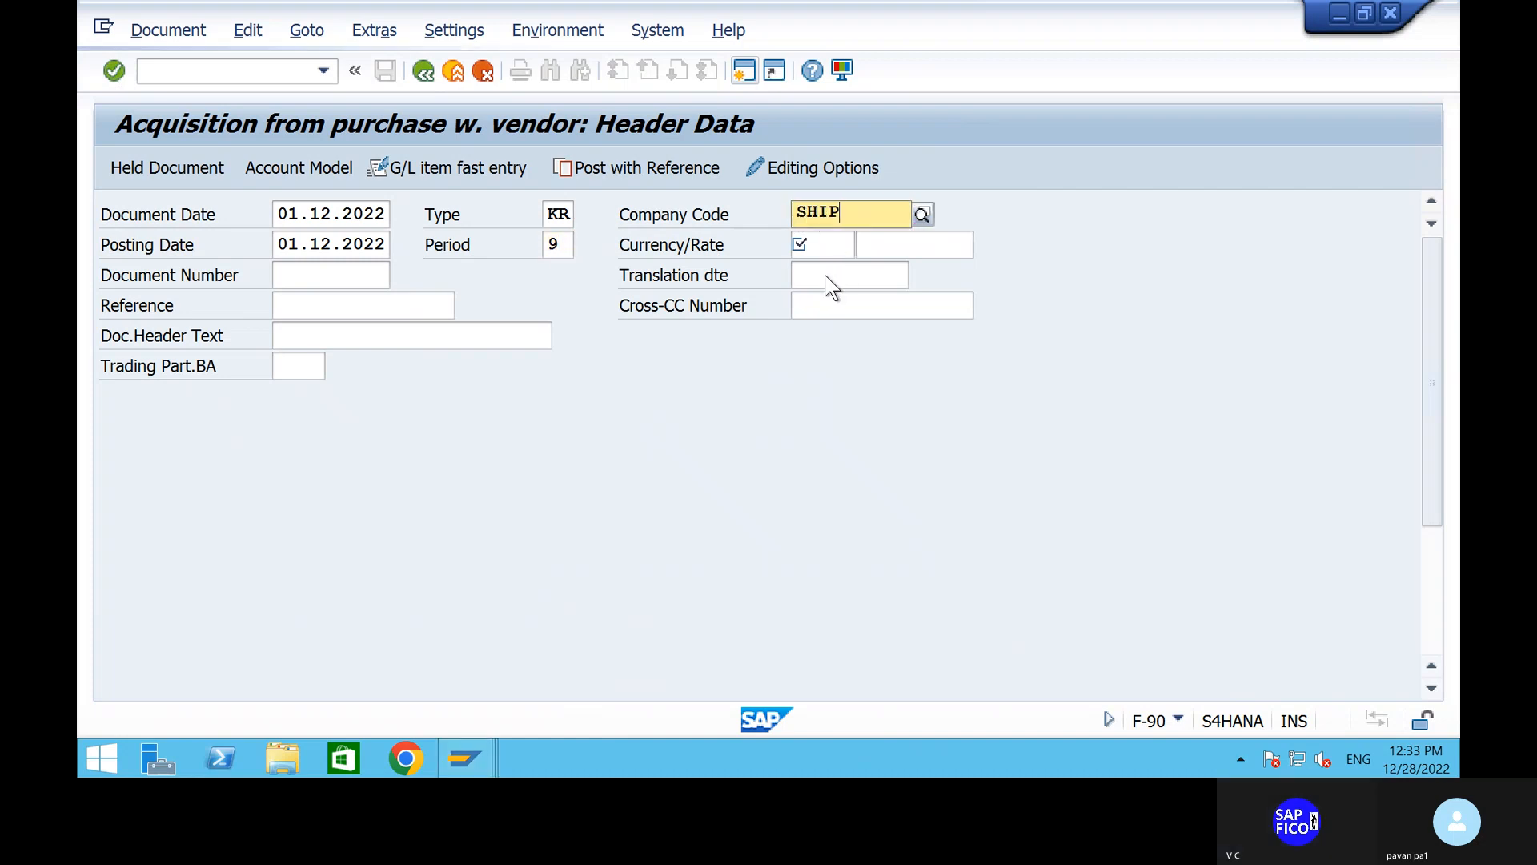
{"action": "left_click", "coordinate": [832, 268]}
{"action": "left_click", "coordinate": [824, 247]}
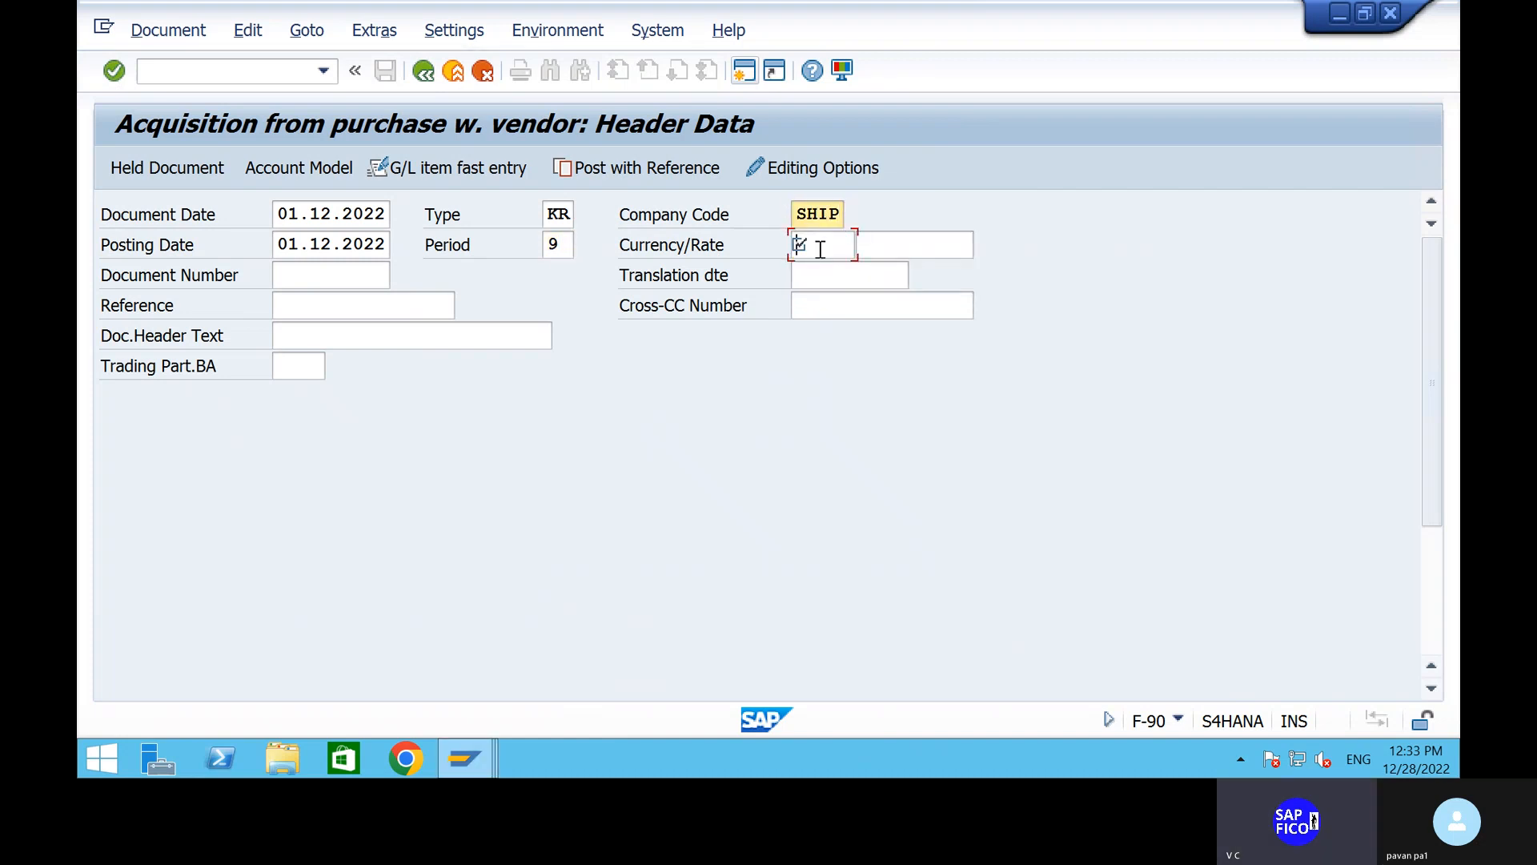
{"action": "type", "text": "INR"}
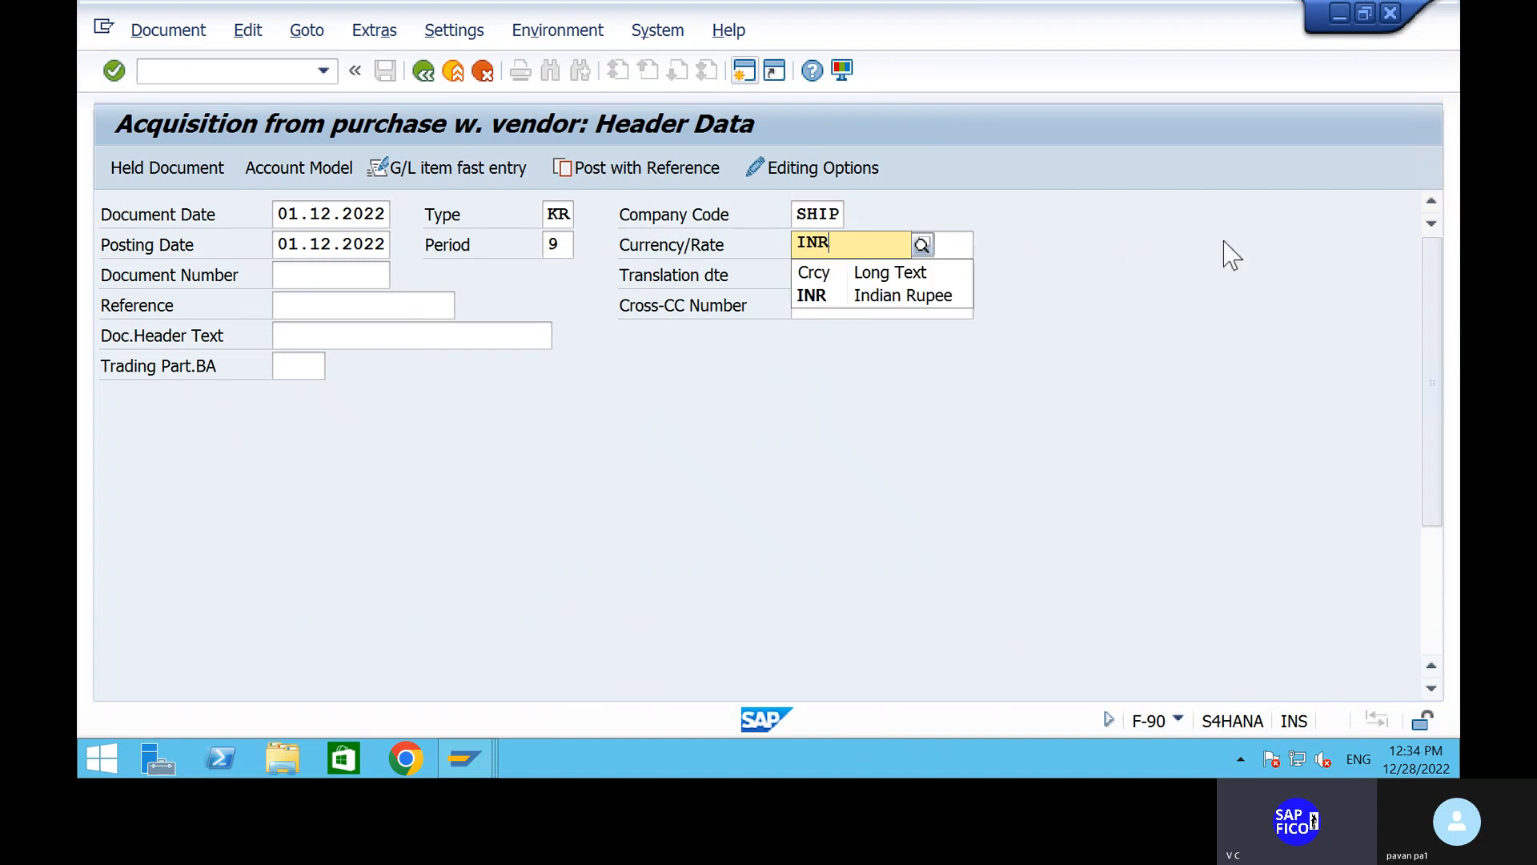
{"action": "left_click", "coordinate": [916, 297]}
Step: Enter 1 as the reference and reuse PURCHASE OF ASSET FROM VE as the document header text
{"action": "left_click", "coordinate": [308, 305]}
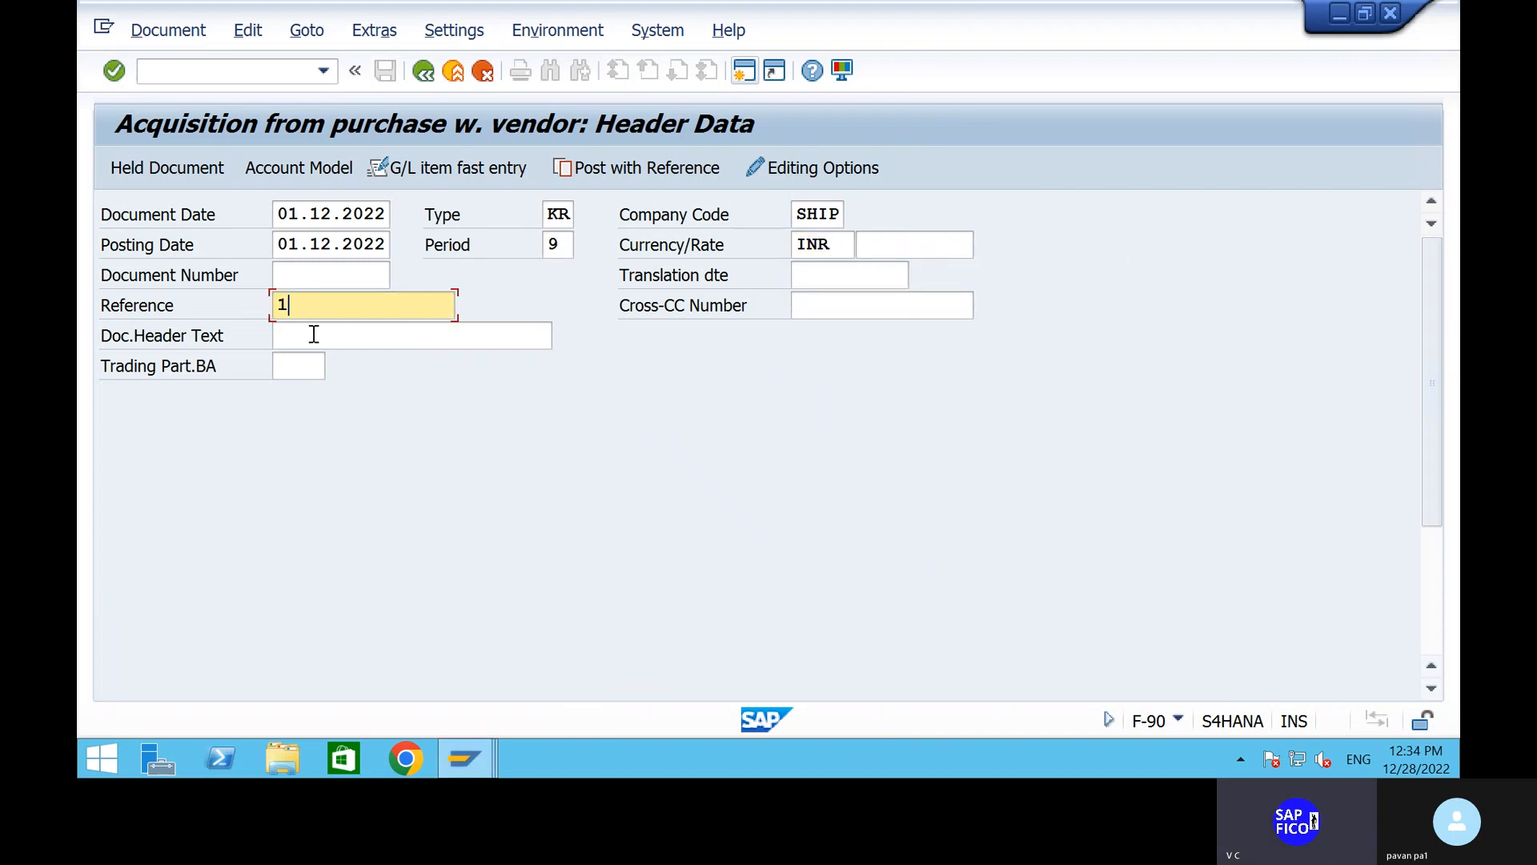
{"action": "left_click", "coordinate": [312, 345]}
{"action": "key", "text": "BackSpace"}
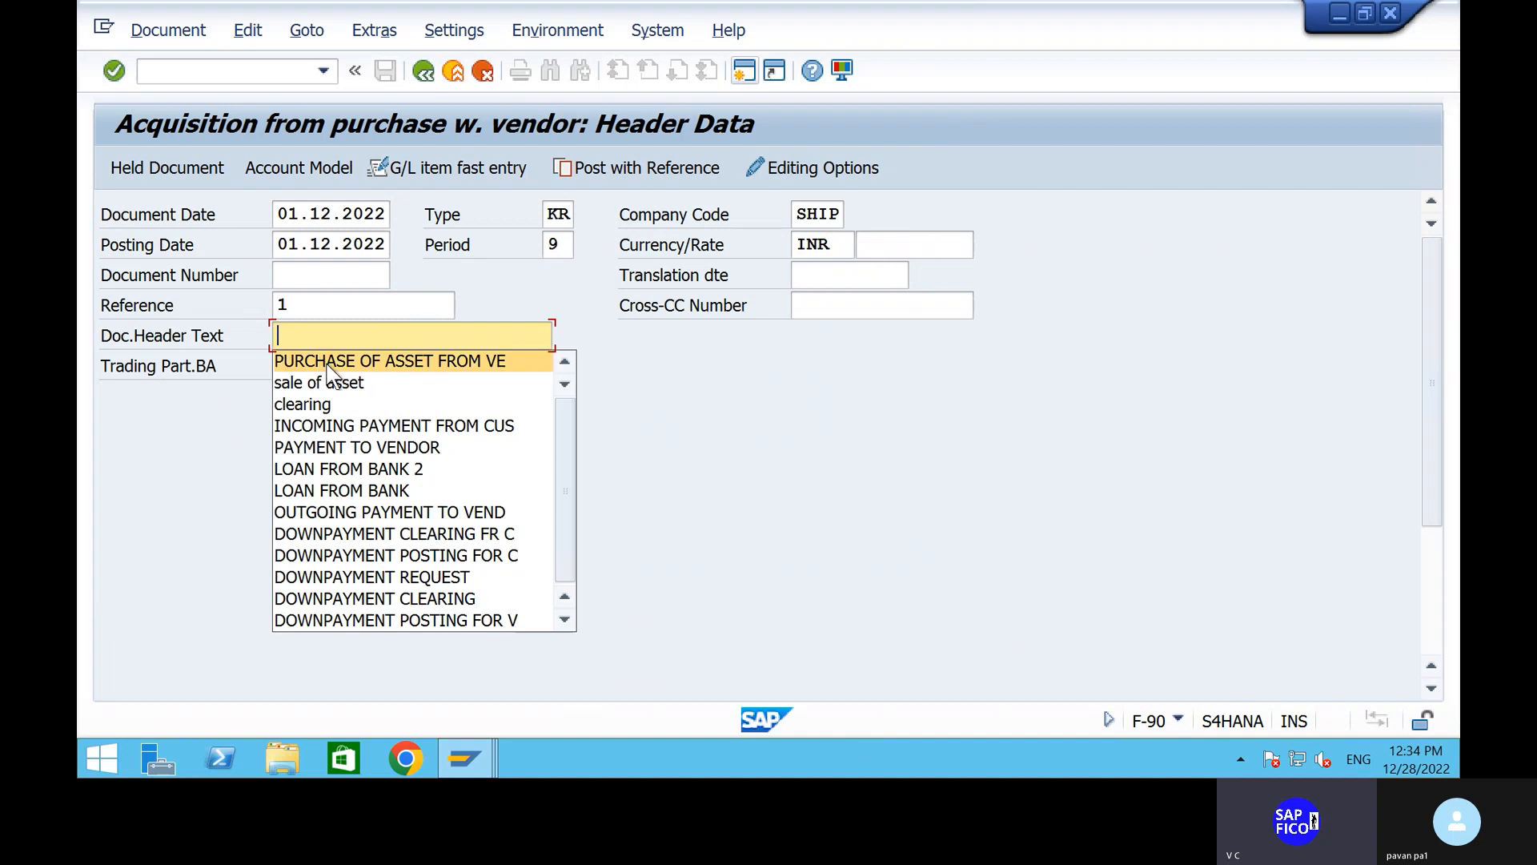
{"action": "left_click", "coordinate": [329, 362]}
Step: Enter the vendor's account number for the first line item with posting key 31 and proceed to the vendor item
{"action": "scroll", "coordinate": [501, 472], "scroll_direction": "down", "scroll_amount": 10}
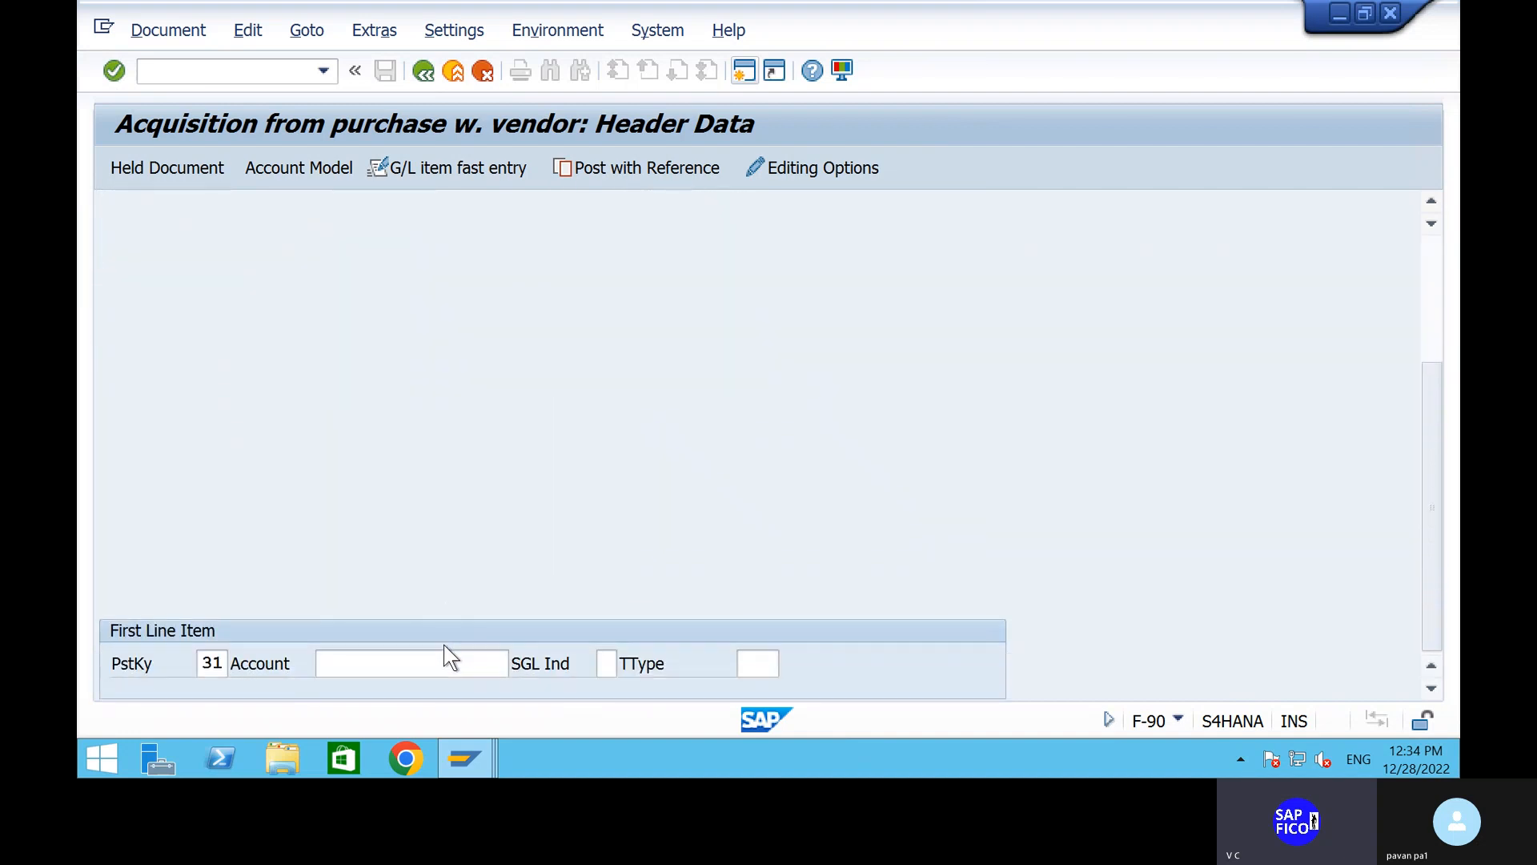
{"action": "left_click", "coordinate": [442, 657]}
{"action": "type", "text": "1908"}
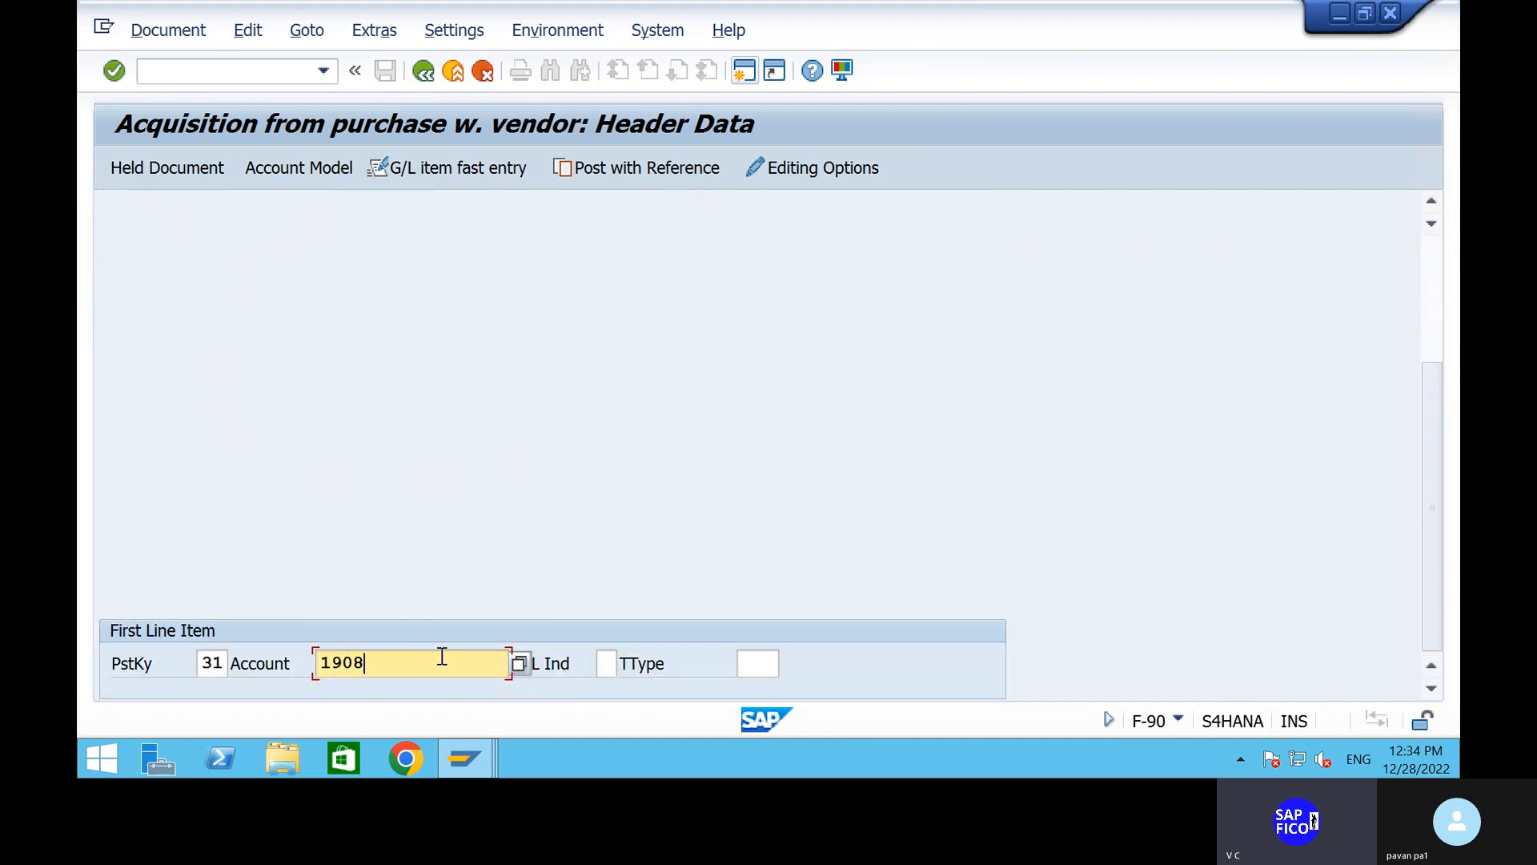
{"action": "key", "text": "Return"}
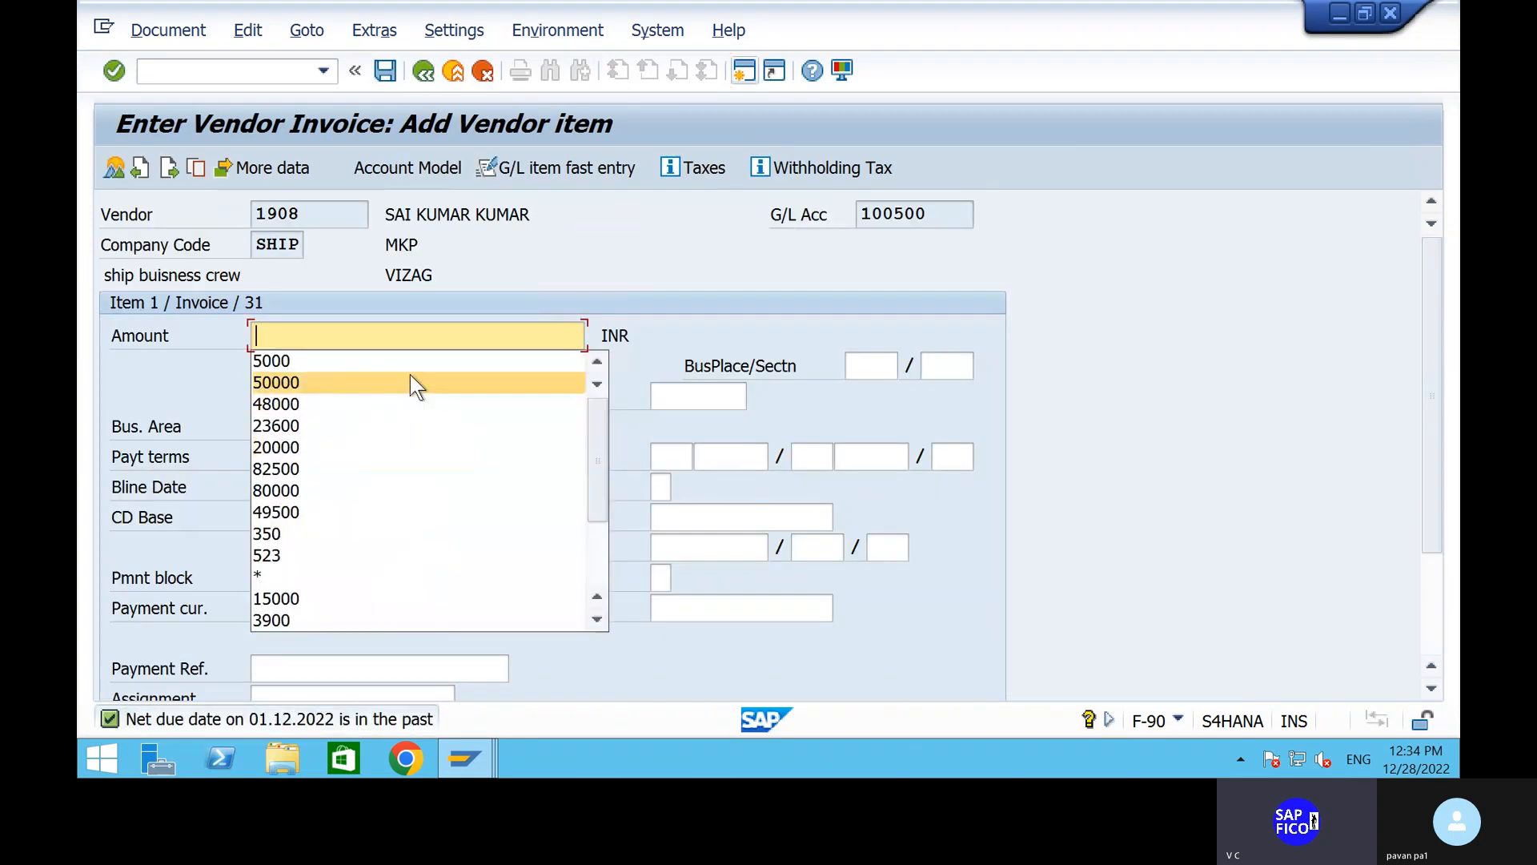
Step: Set the vendor item's amount to 50000 INR and reuse the earlier PURCHASING ASSET FROM VENDOR entry as its text
{"action": "left_click", "coordinate": [410, 381]}
{"action": "scroll", "coordinate": [386, 506], "scroll_direction": "down", "scroll_amount": 3}
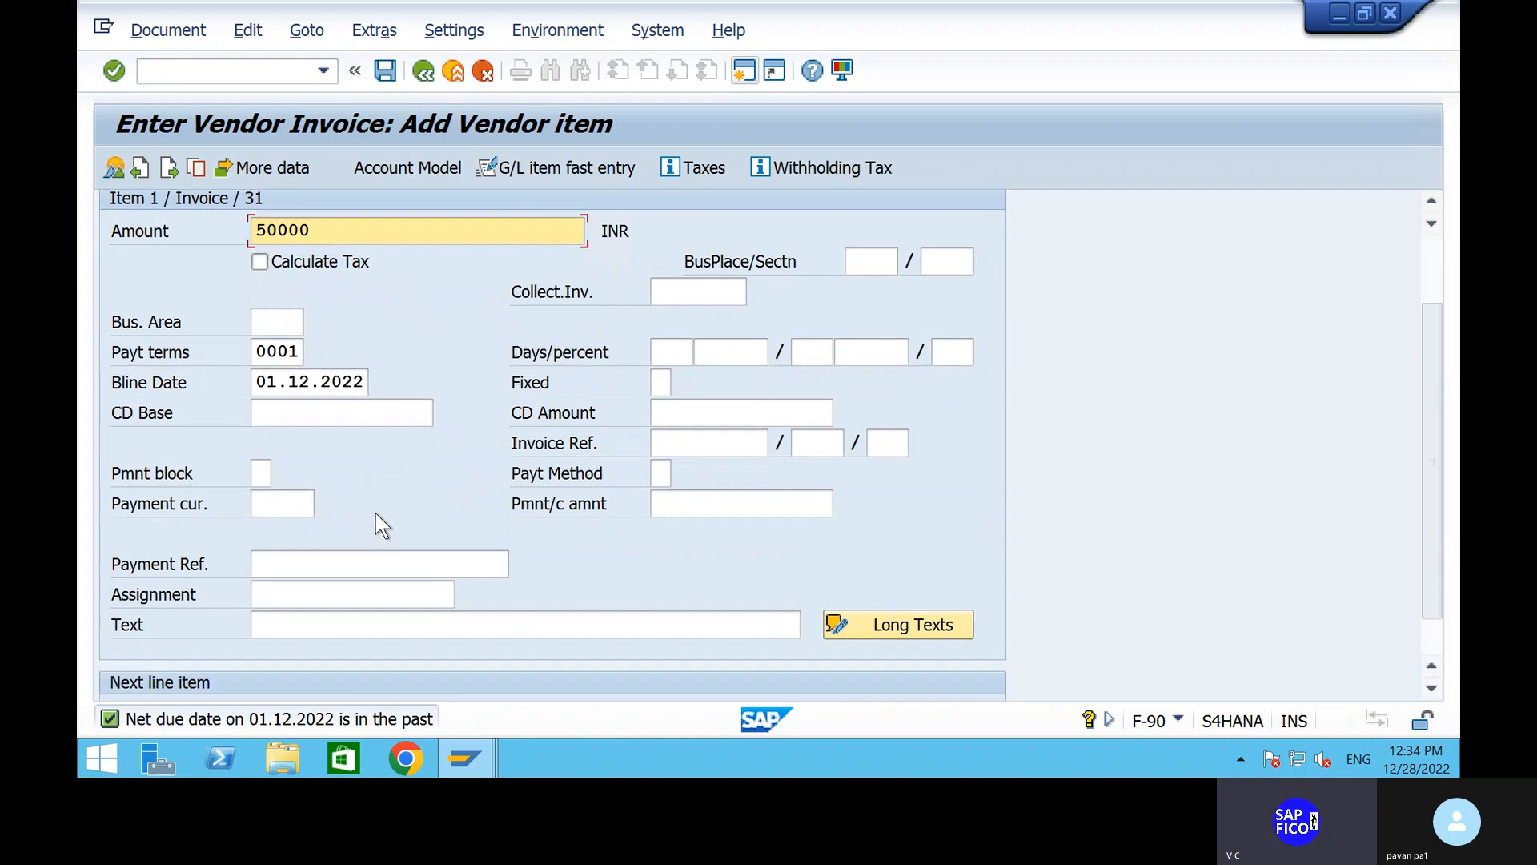
{"action": "scroll", "coordinate": [380, 556], "scroll_direction": "down", "scroll_amount": 1}
{"action": "left_click", "coordinate": [354, 581]}
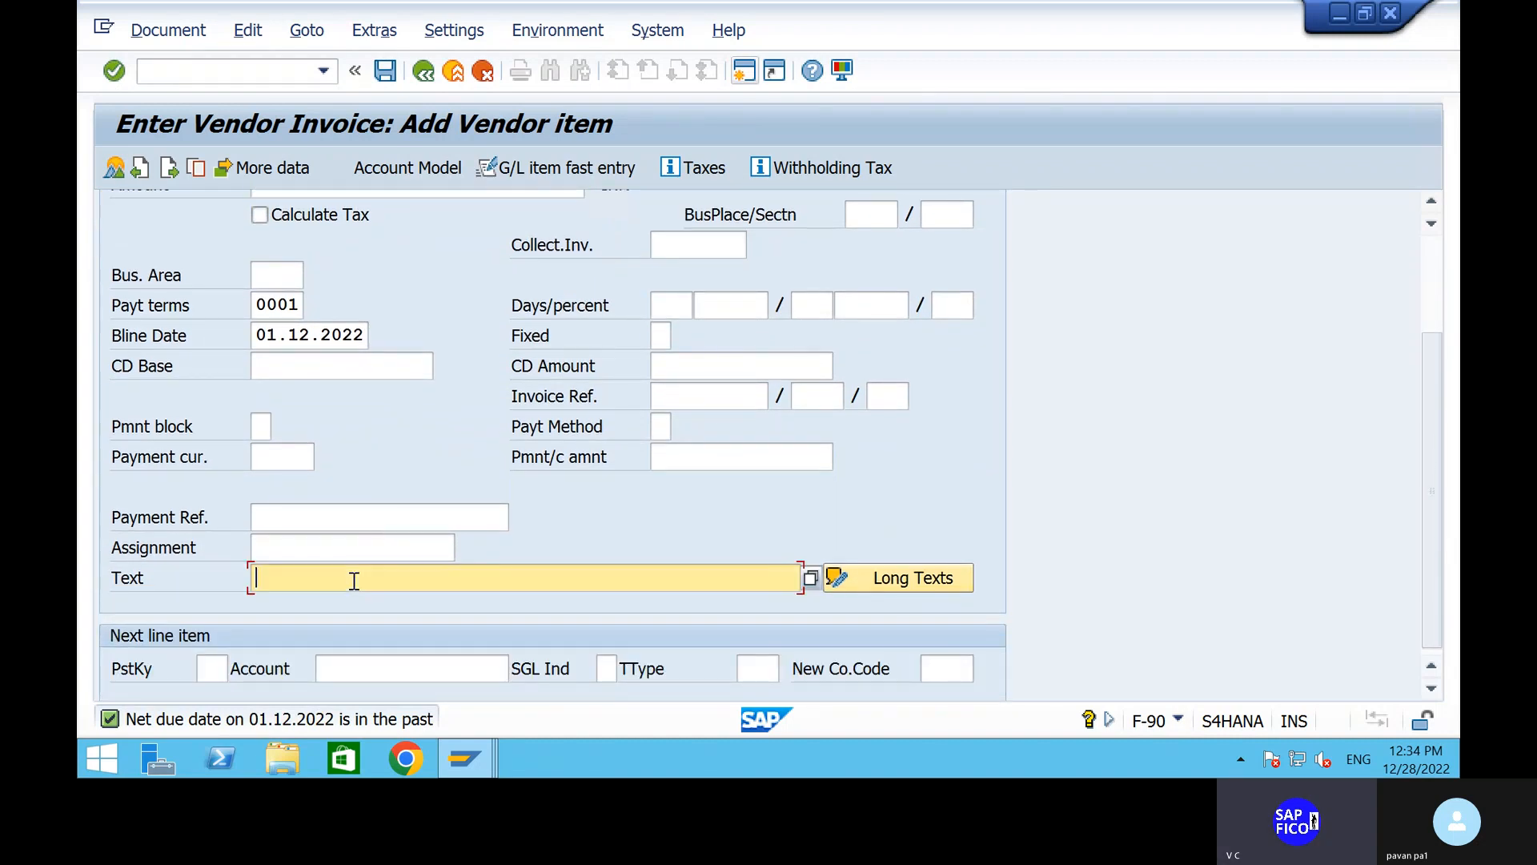
{"action": "left_click", "coordinate": [501, 269]}
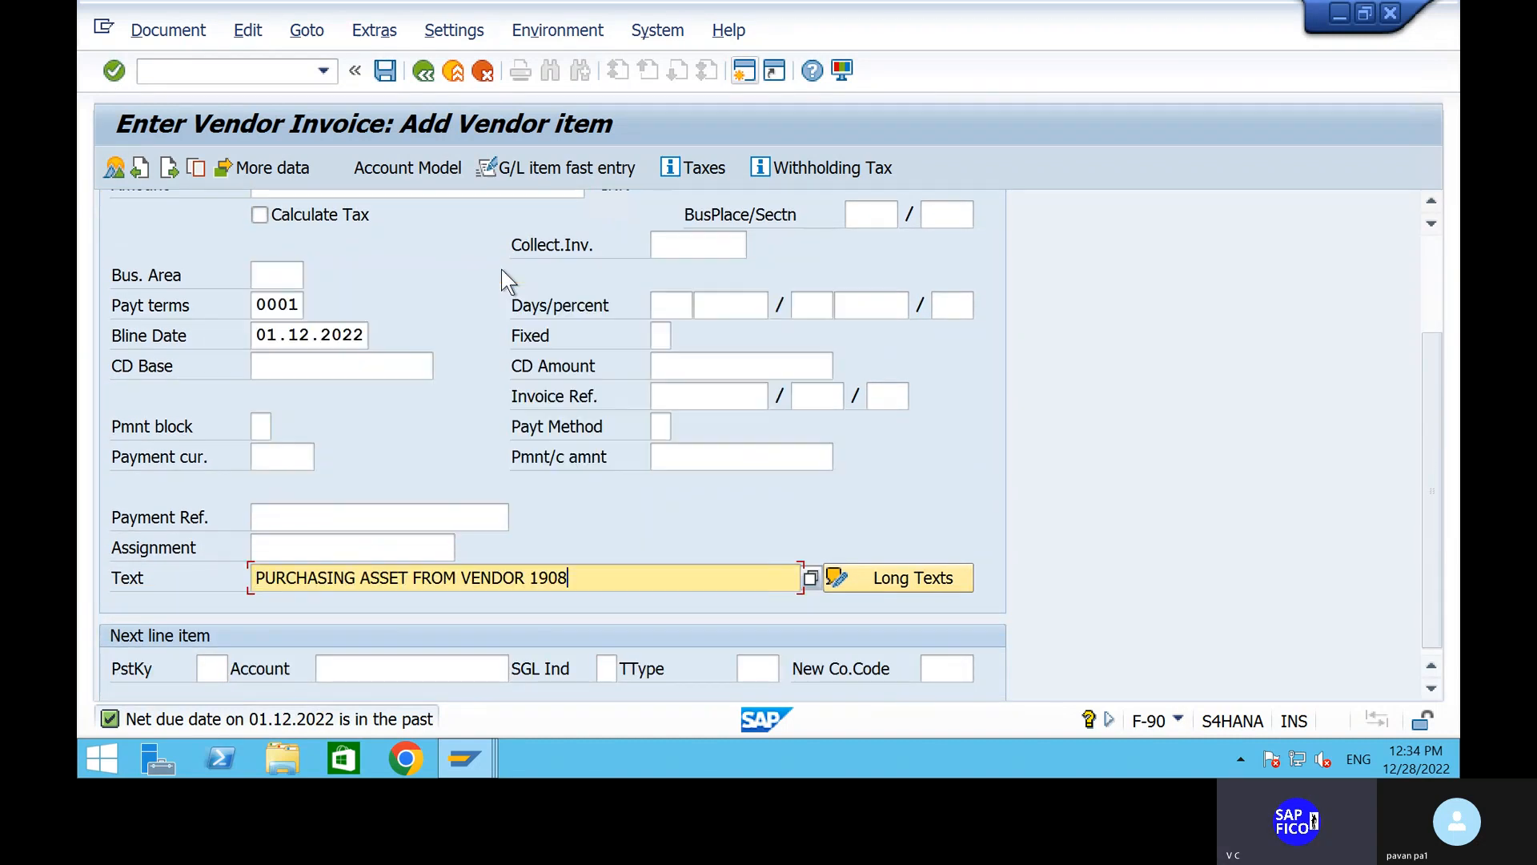
Step: Add a next line item with posting key 70, asset 3-0 and transaction type 100, and proceed to the asset item
{"action": "left_click", "coordinate": [212, 668]}
{"action": "type", "text": "70"}
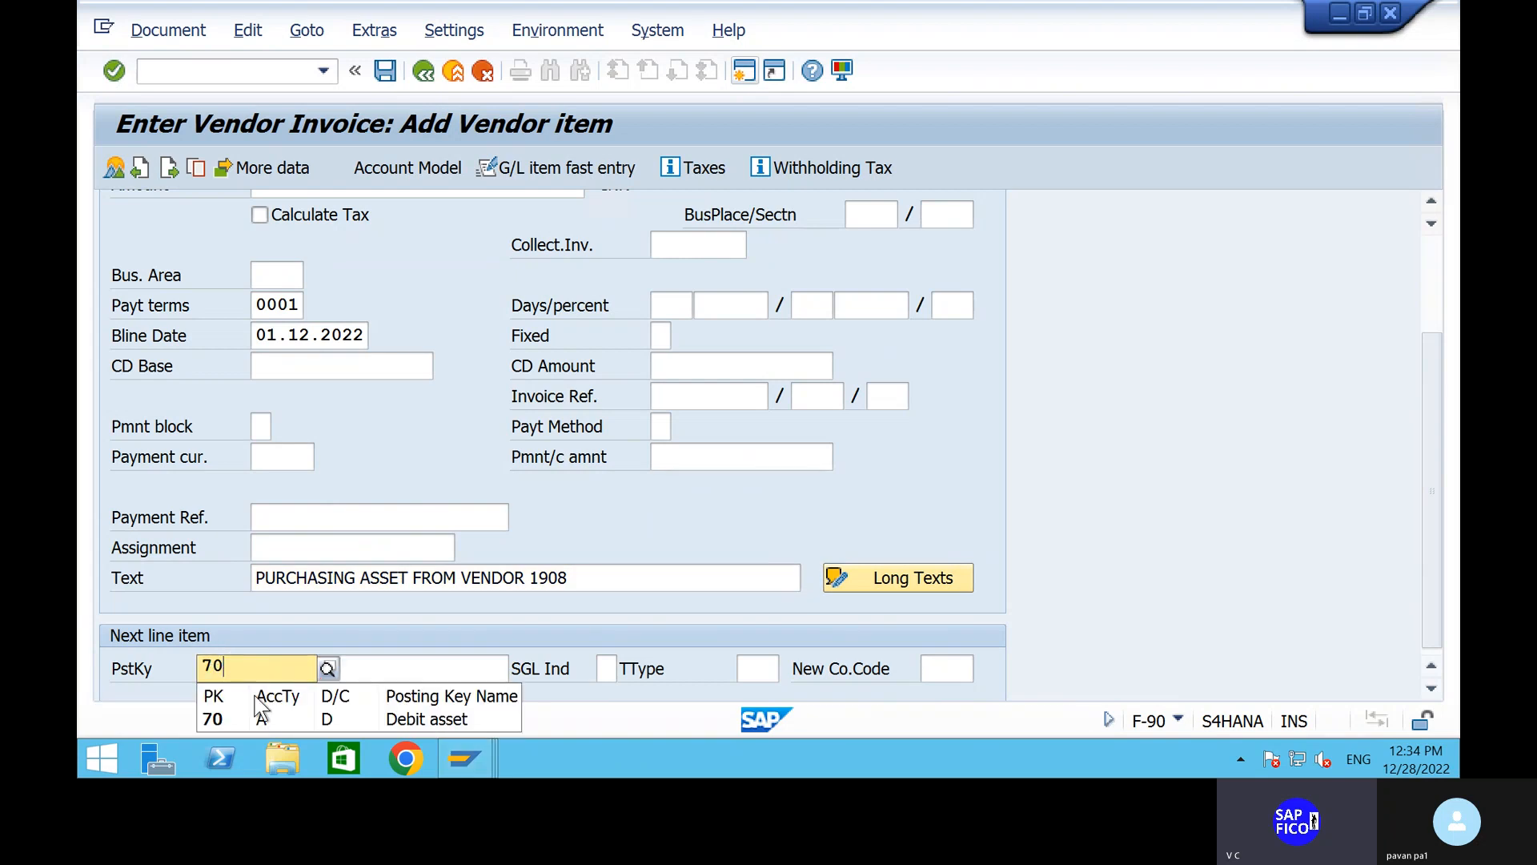
{"action": "left_click", "coordinate": [296, 719]}
{"action": "left_click", "coordinate": [398, 669]}
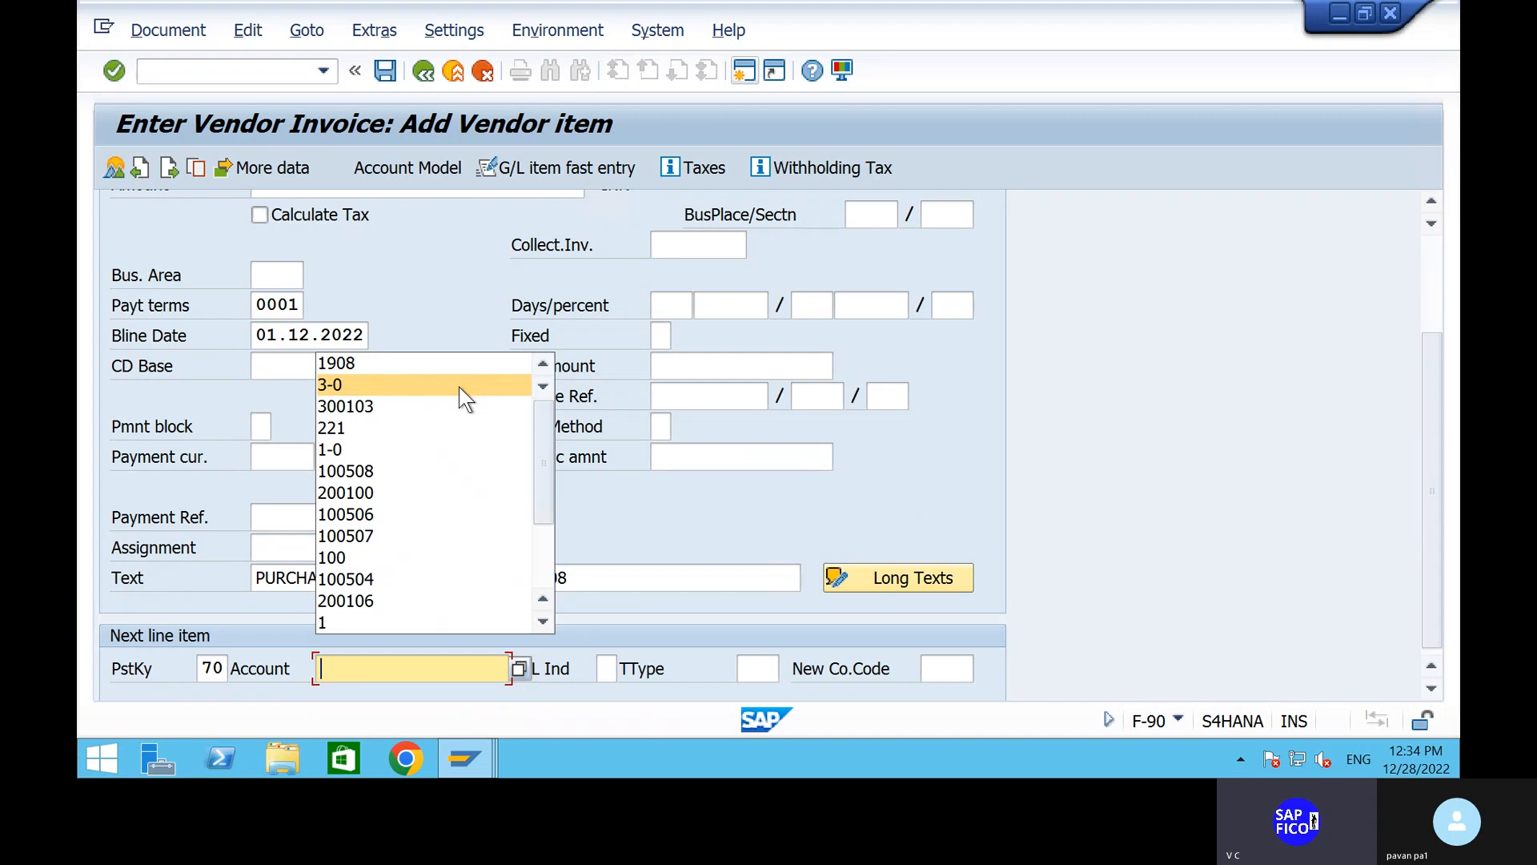
{"action": "left_click", "coordinate": [465, 398]}
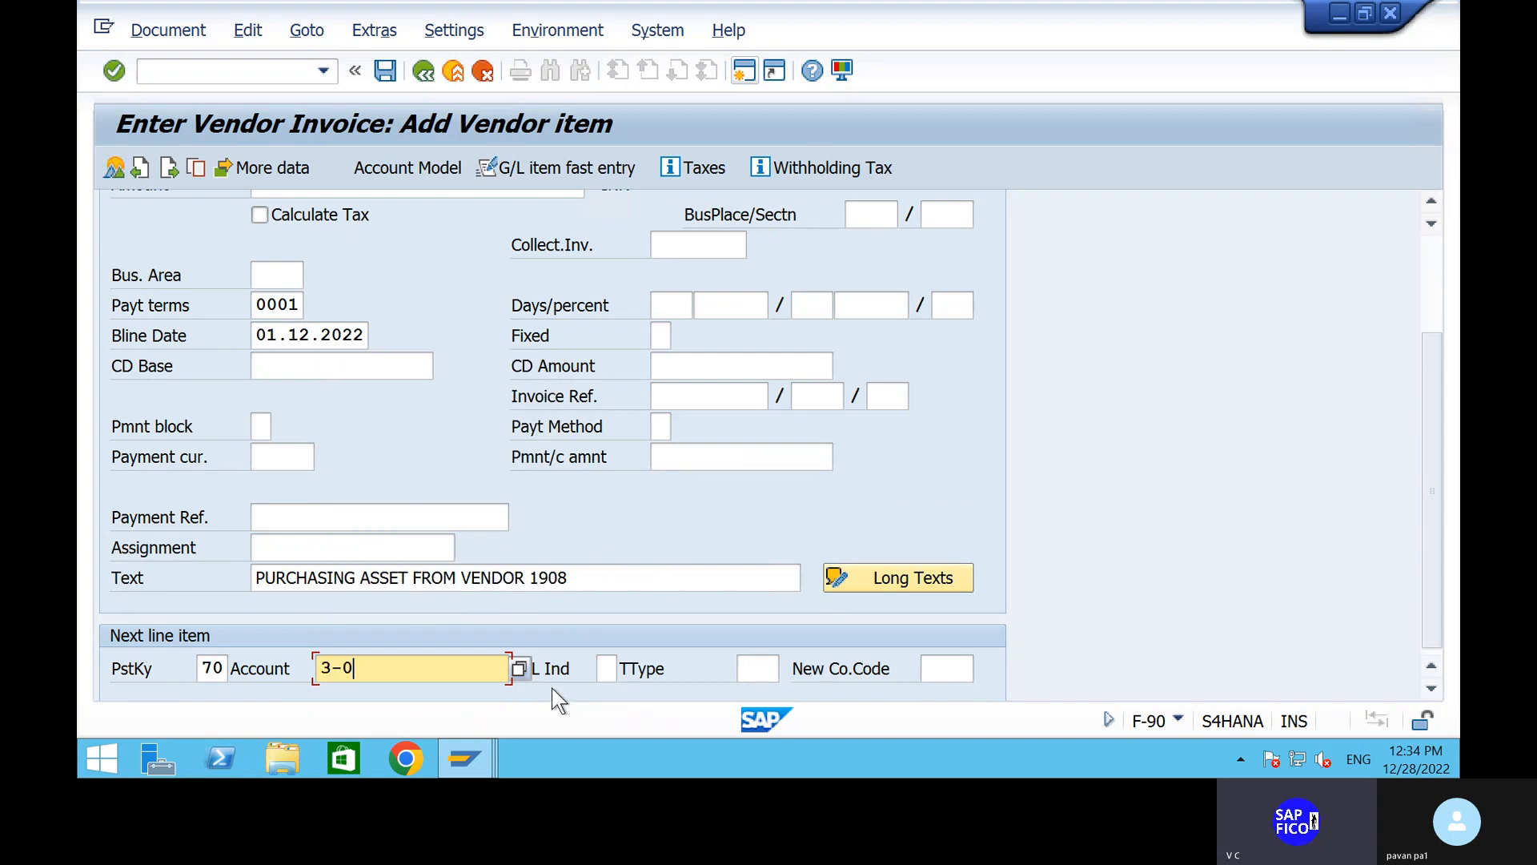
{"action": "left_click", "coordinate": [767, 668]}
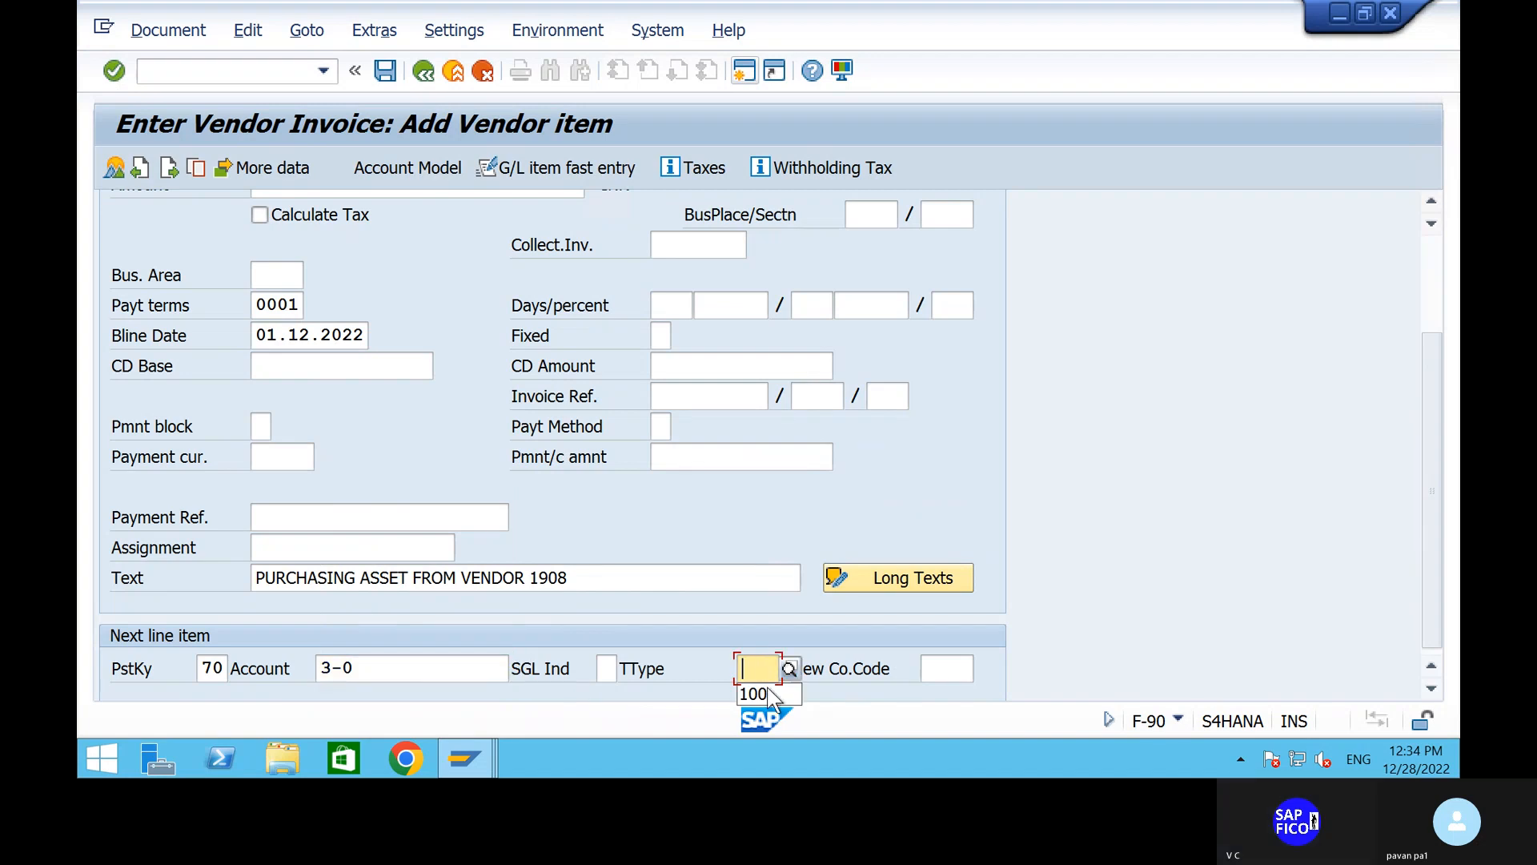
{"action": "left_click", "coordinate": [768, 694]}
{"action": "key", "text": "Return"}
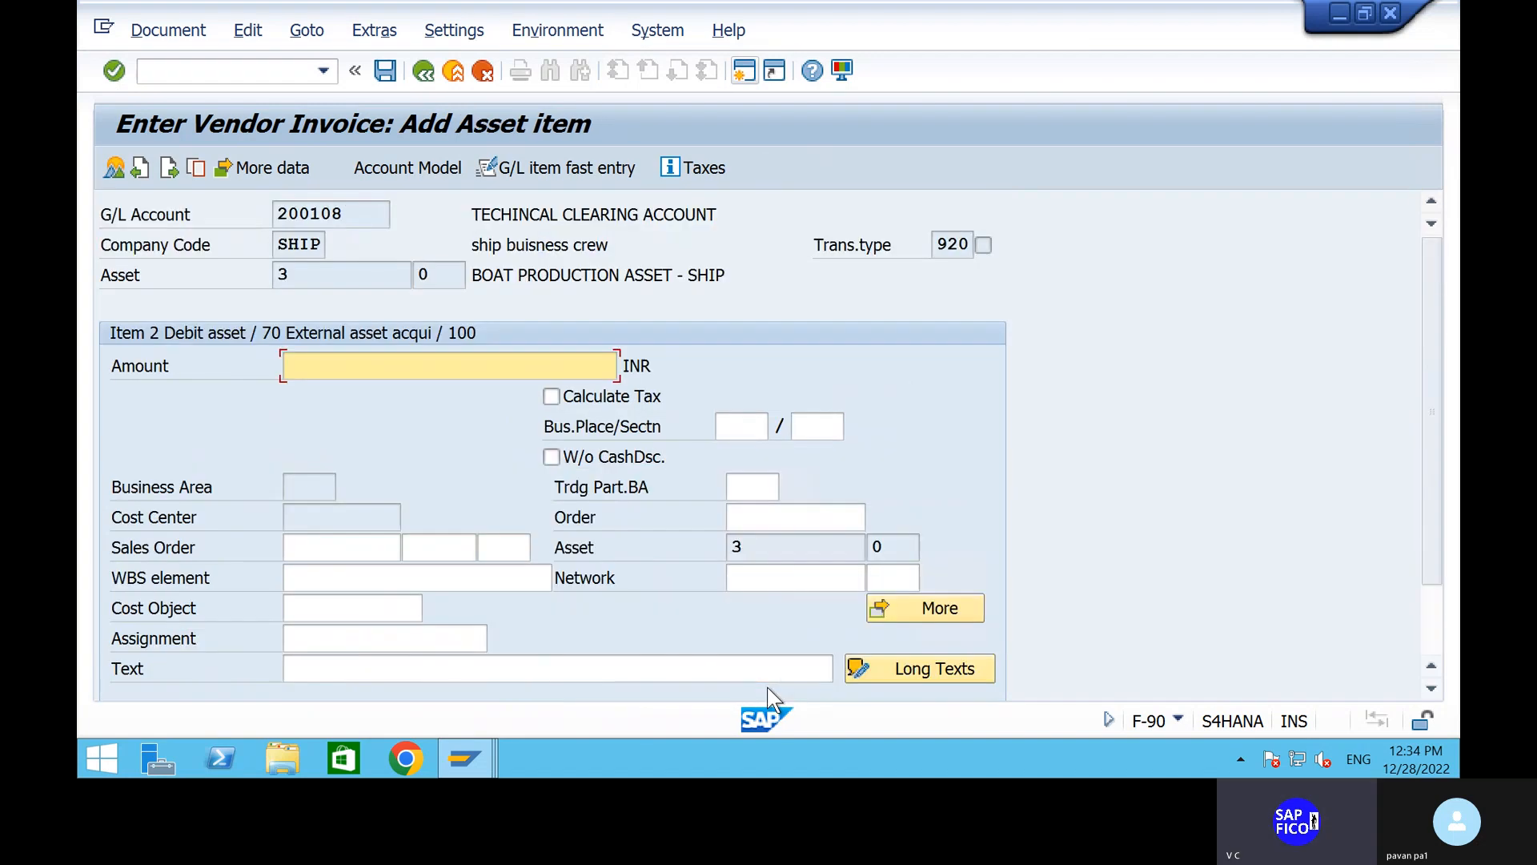
Step: Set the asset item's amount to 50000 INR, reuse the PURCHASING ASSET FROM VENDOR text and post the document
{"action": "type", "text": "50000"}
{"action": "left_click", "coordinate": [526, 677]}
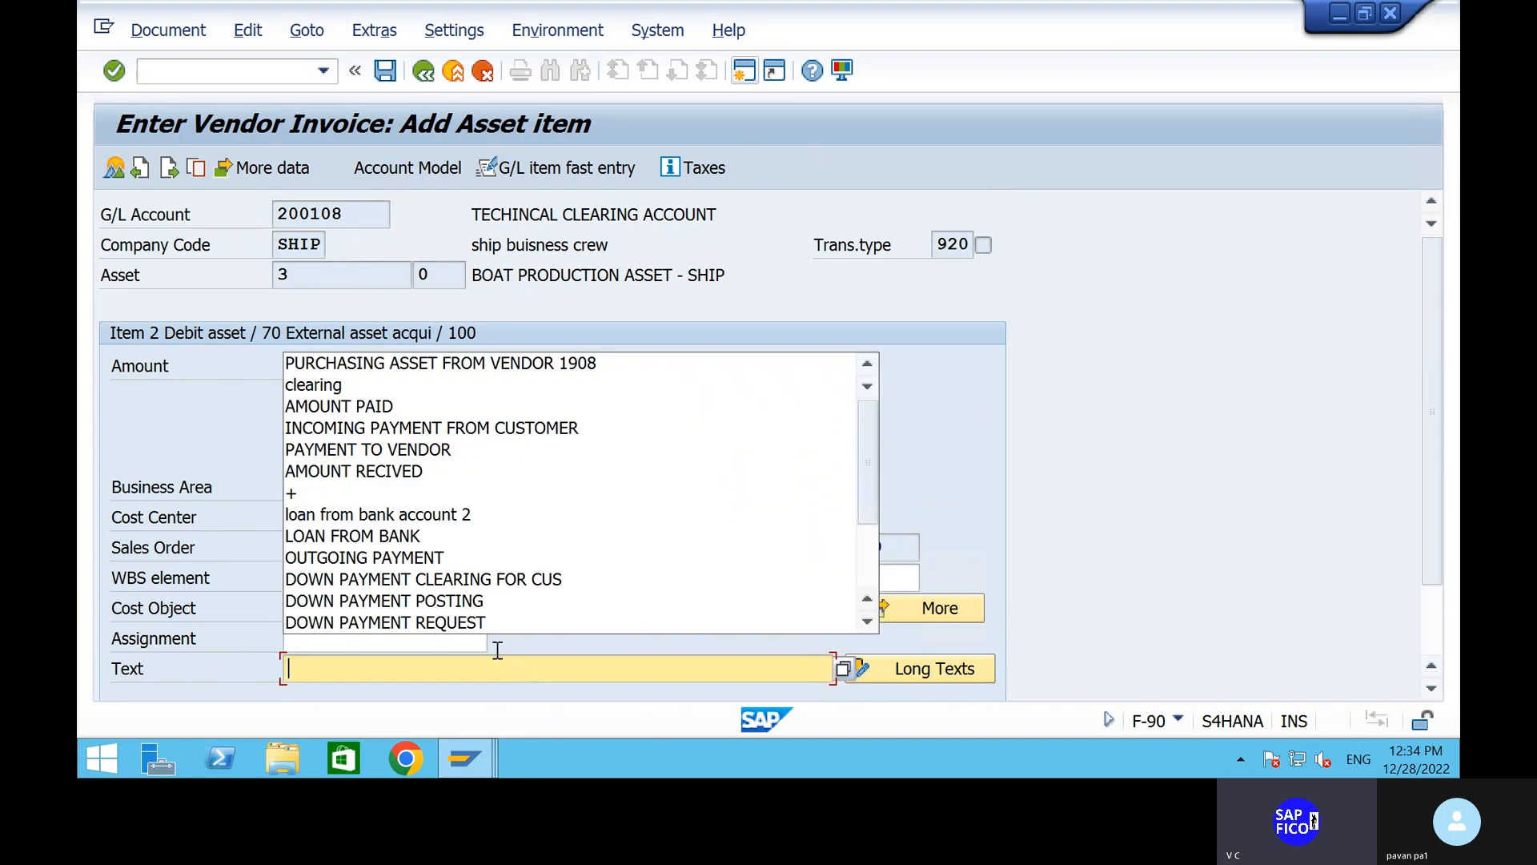
{"action": "left_click", "coordinate": [590, 365]}
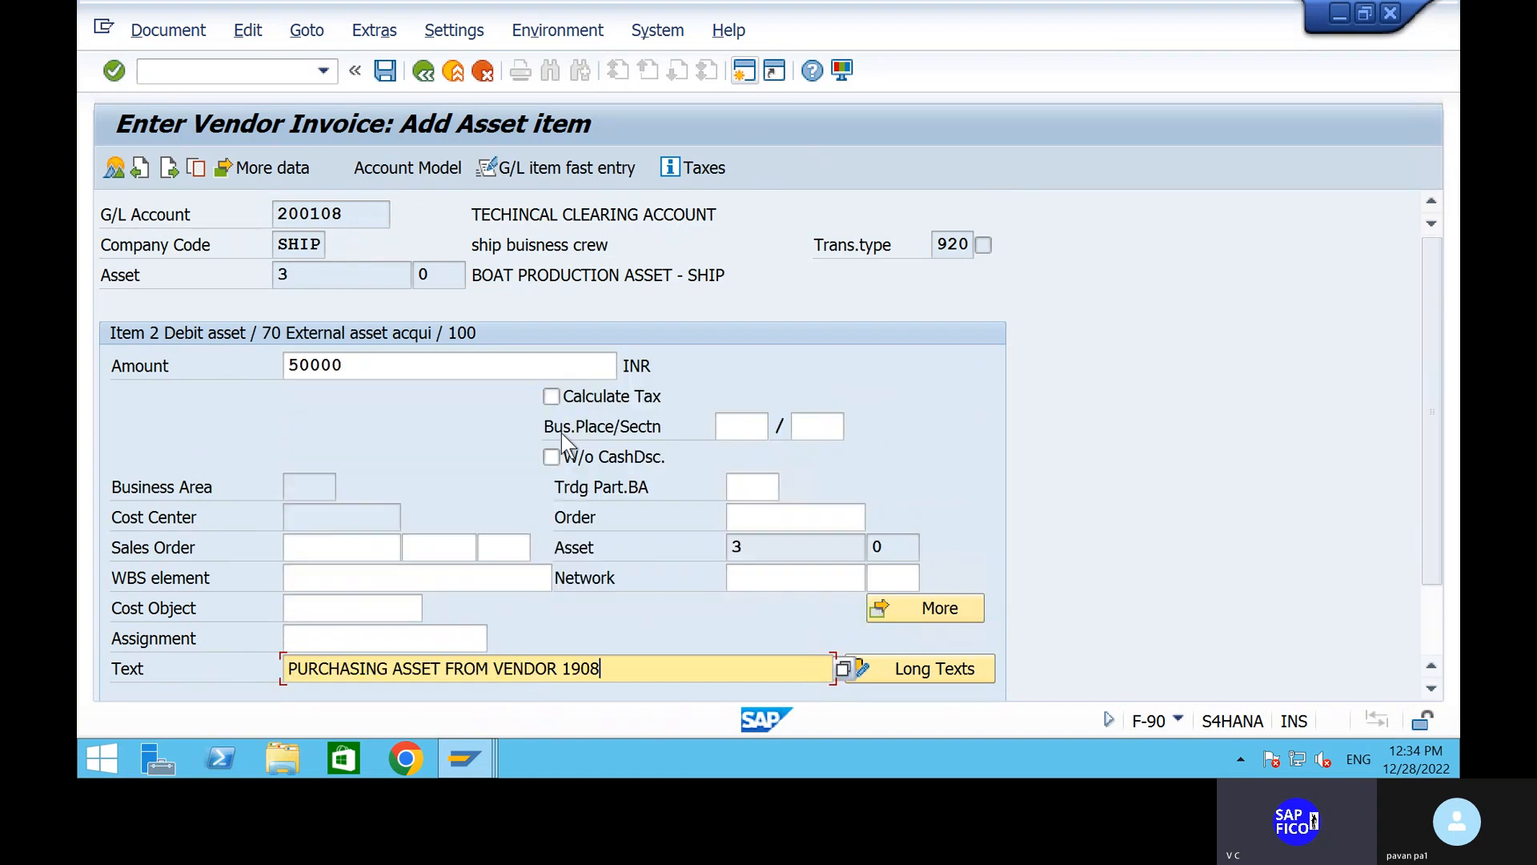
{"action": "key", "text": "Return"}
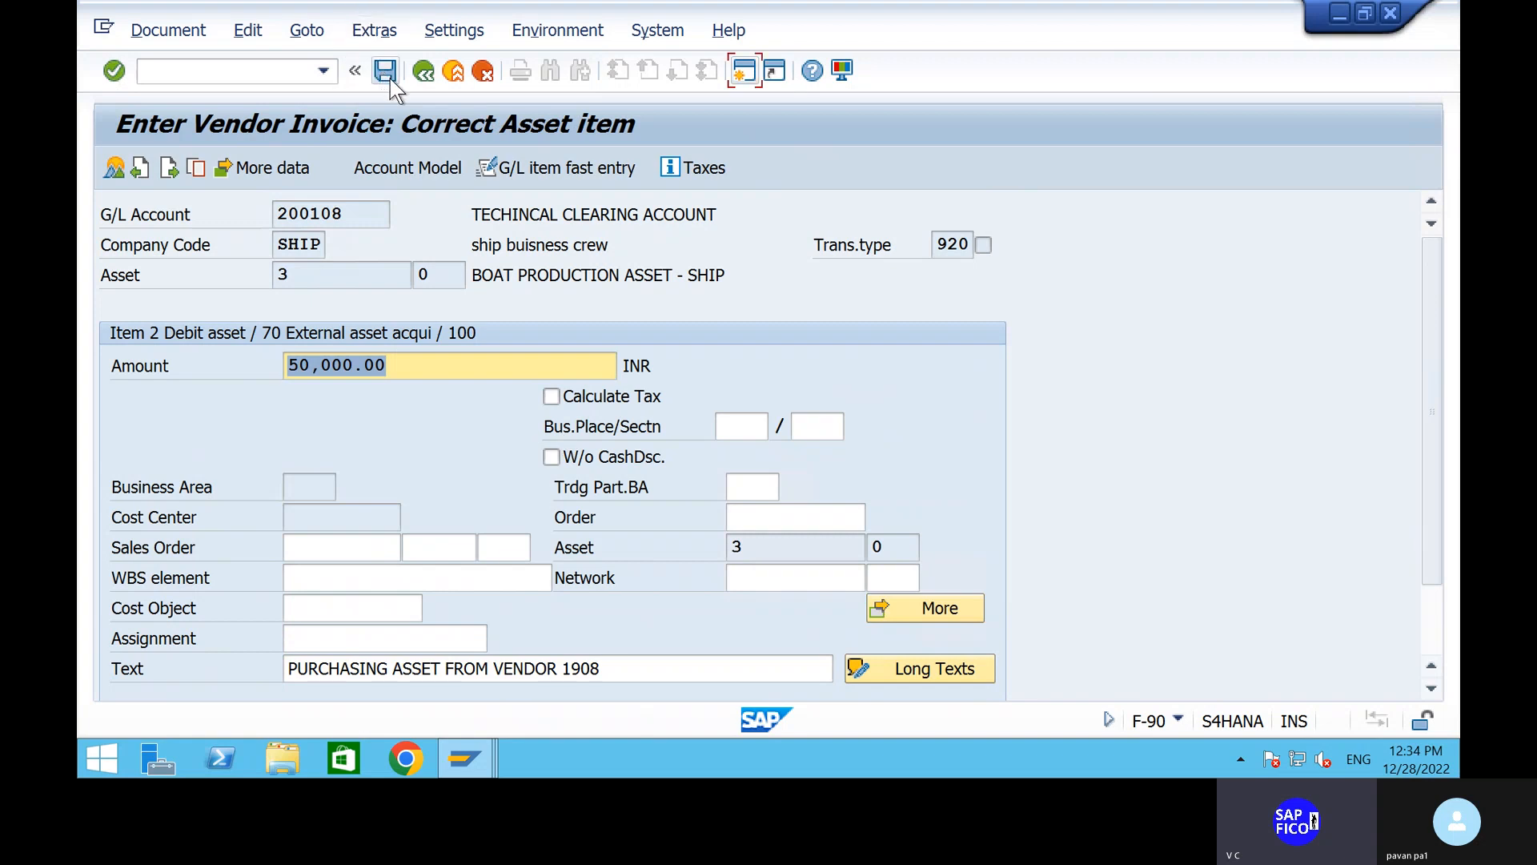
{"action": "left_click", "coordinate": [390, 77]}
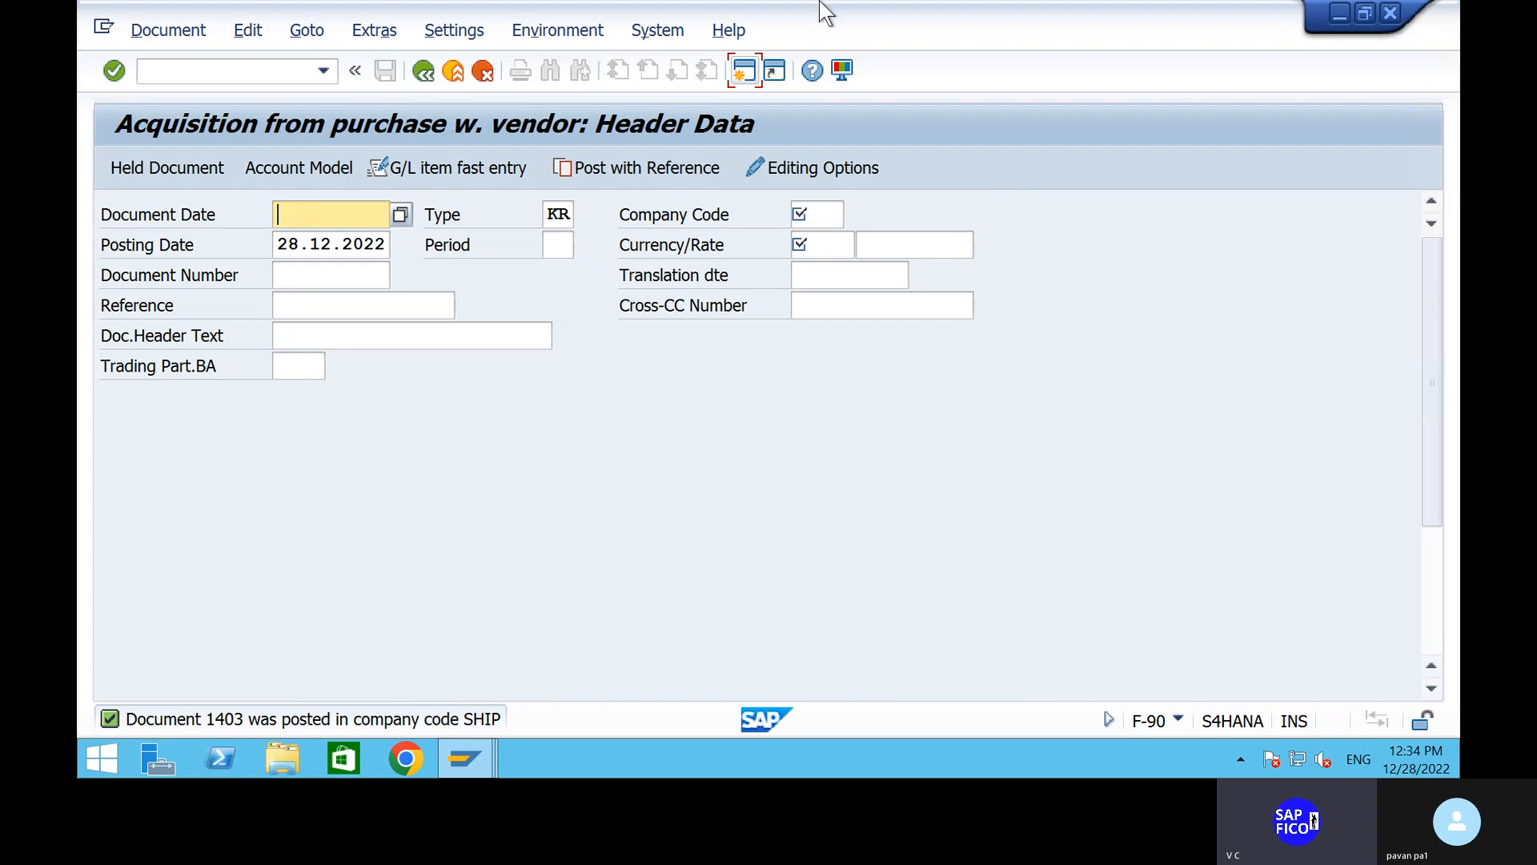
Step: Display the just-posted acquisition document with transaction FB03 and review all columns of its line items
{"action": "mouse_move", "coordinate": [829, 6]}
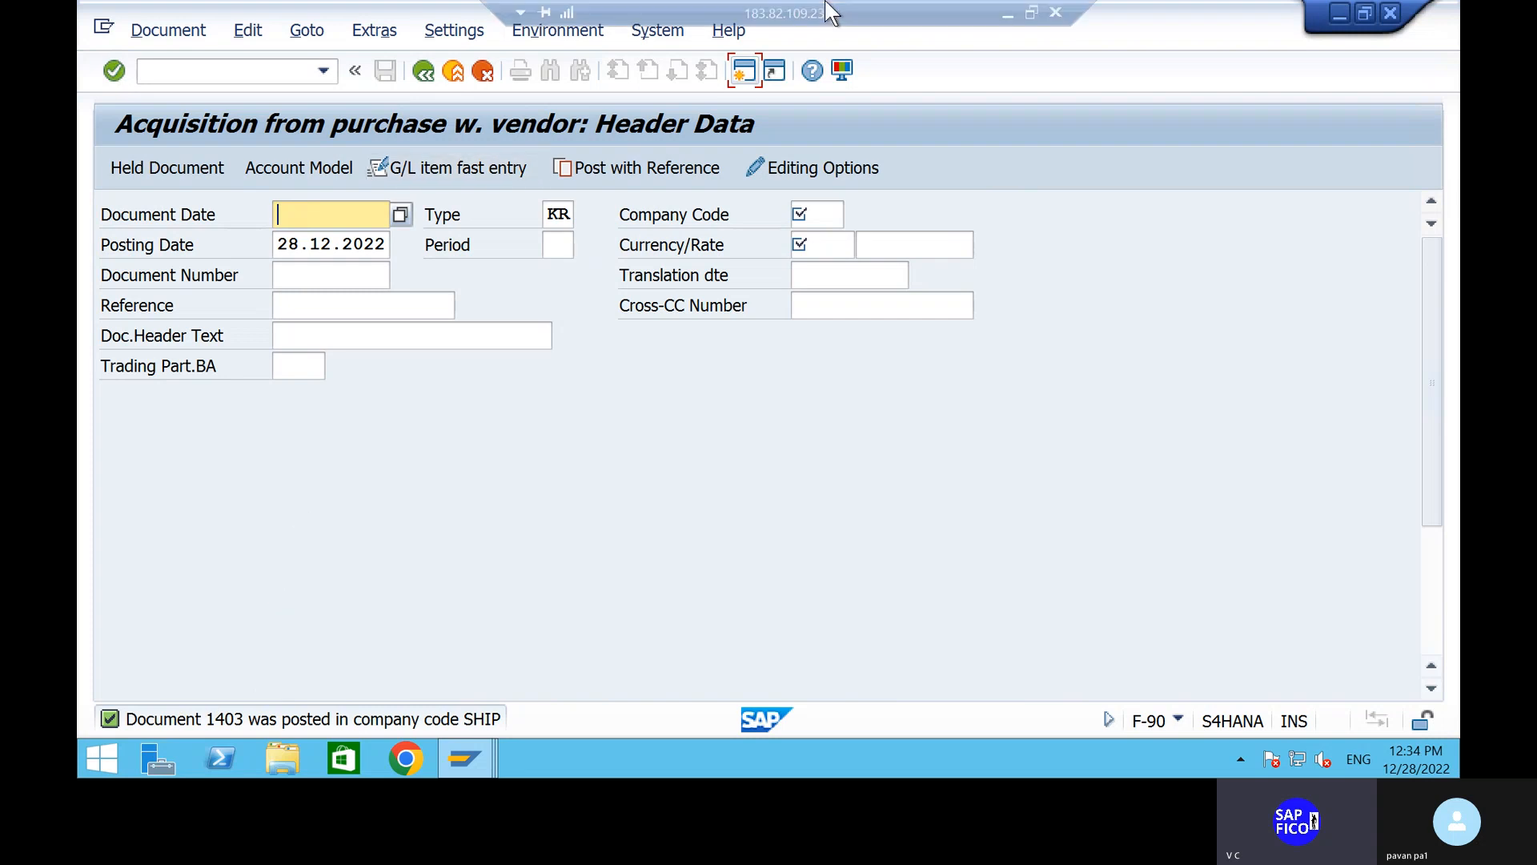
{"action": "left_click", "coordinate": [256, 70]}
{"action": "type", "text": "/NFB"}
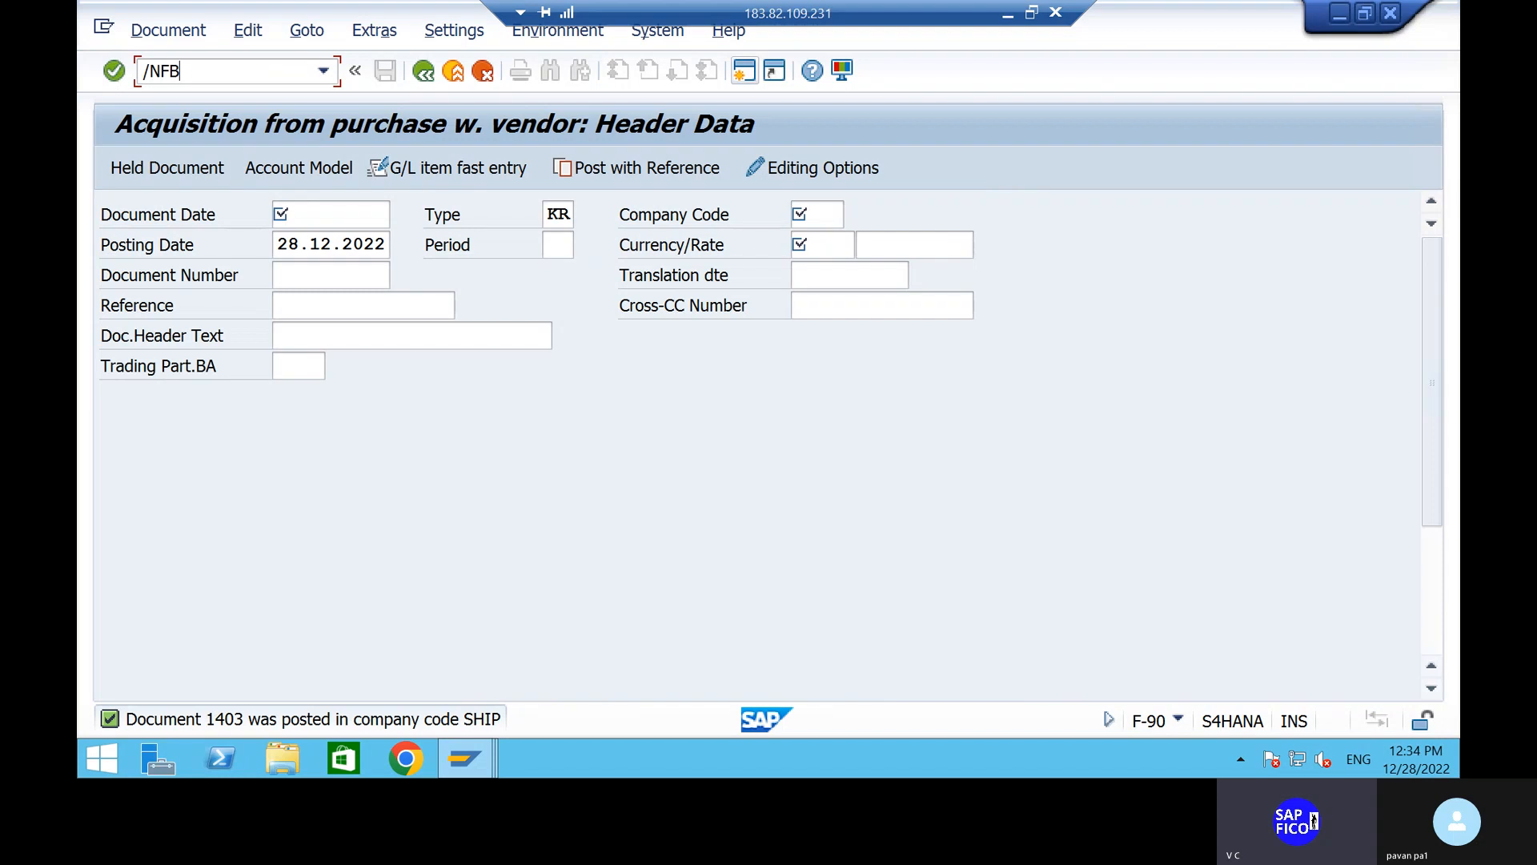
{"action": "type", "text": "03"}
{"action": "key", "text": "Return"}
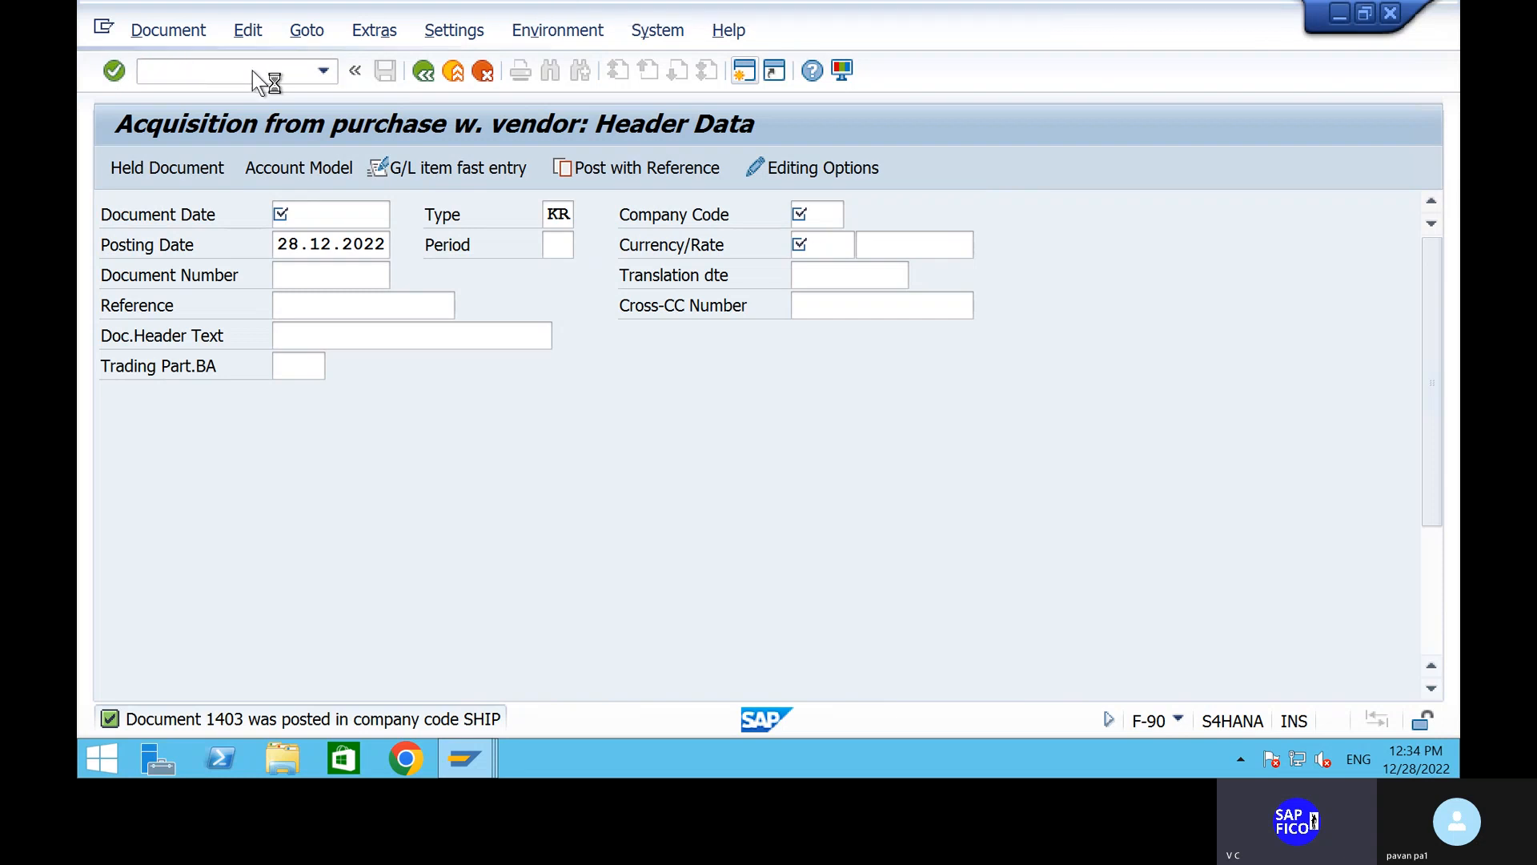
{"action": "key", "text": "Return"}
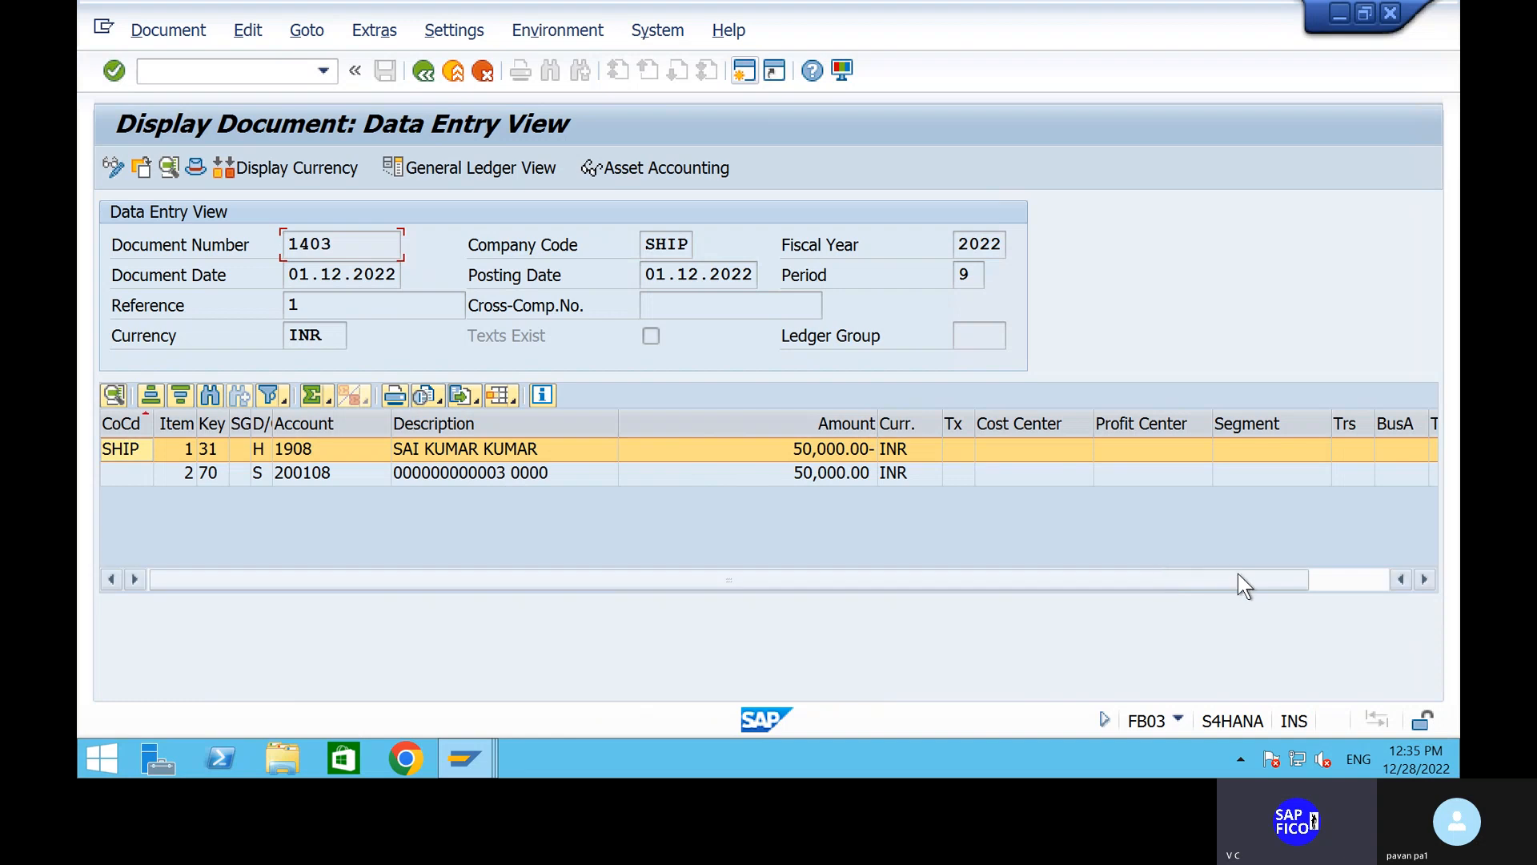
{"action": "left_click", "coordinate": [1334, 583]}
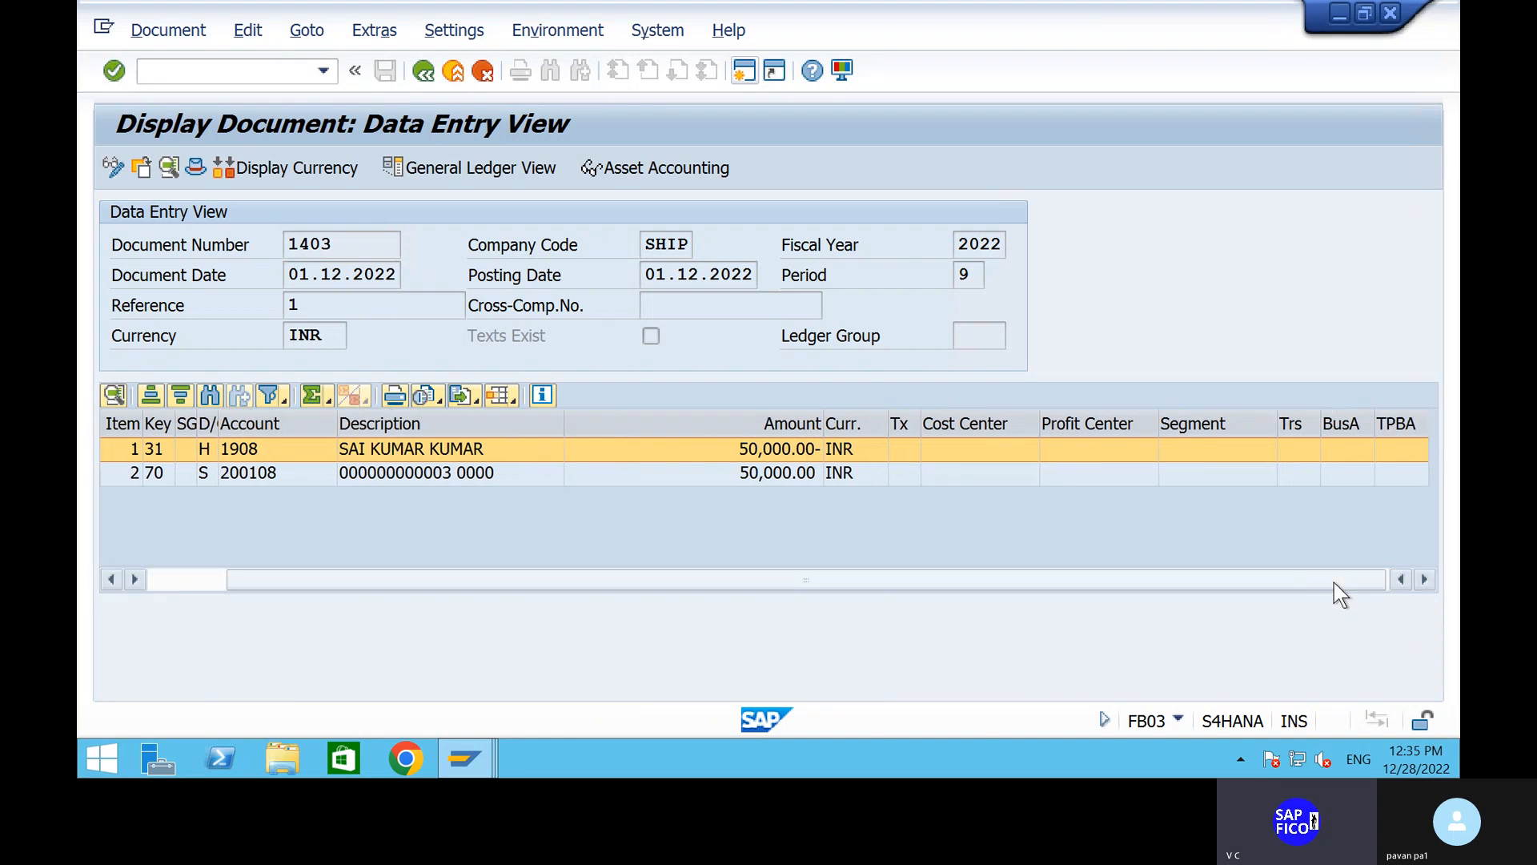
{"action": "left_click", "coordinate": [184, 589]}
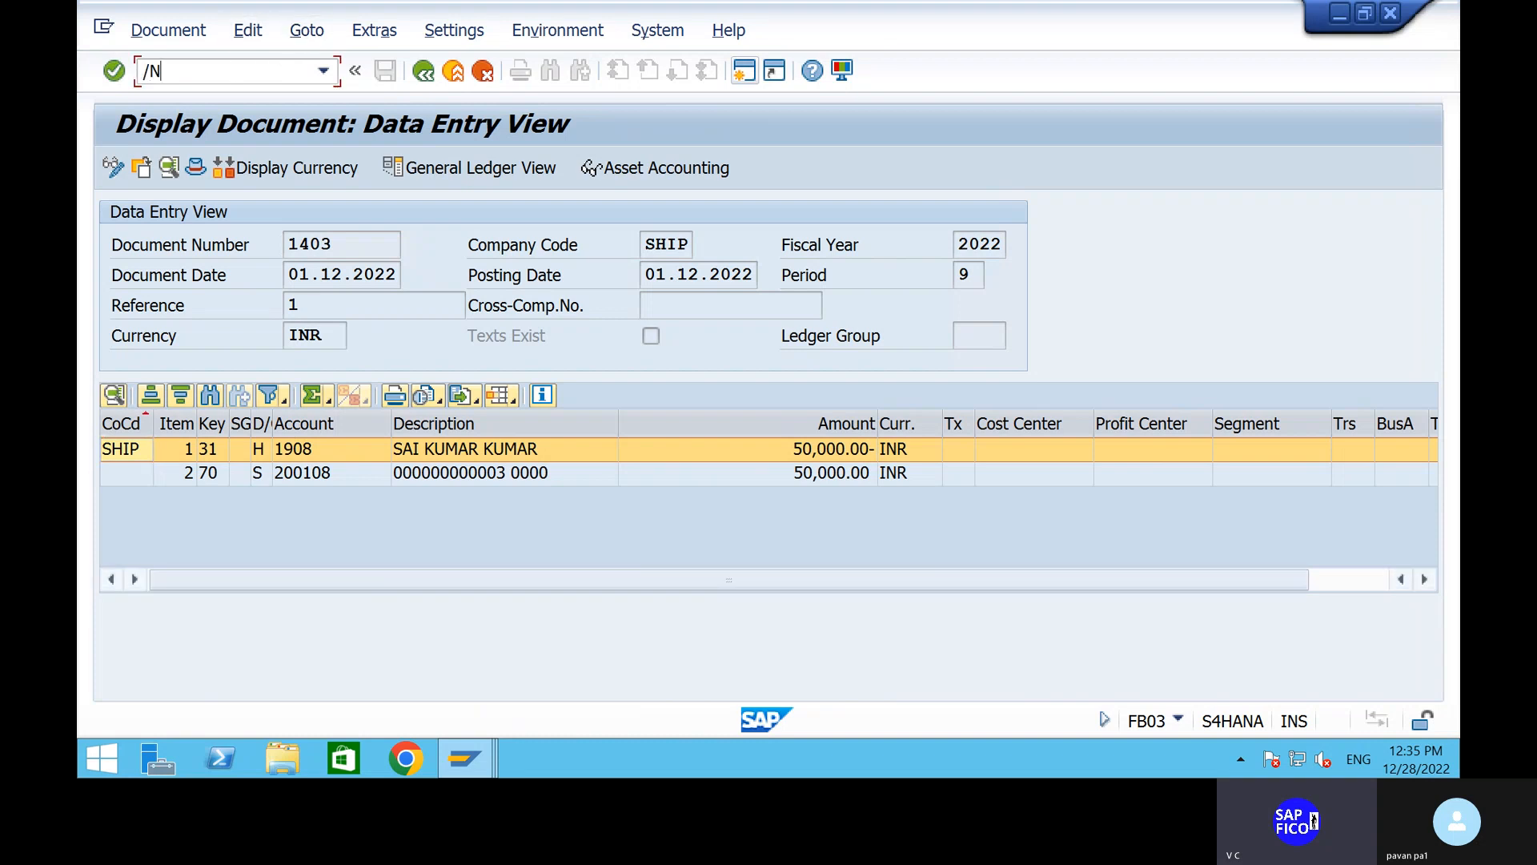
Step: List the vendor's open items in company code SHIP with FBL1N and review their amounts, payment dates and texts
{"action": "type", "text": "FBL1B"}
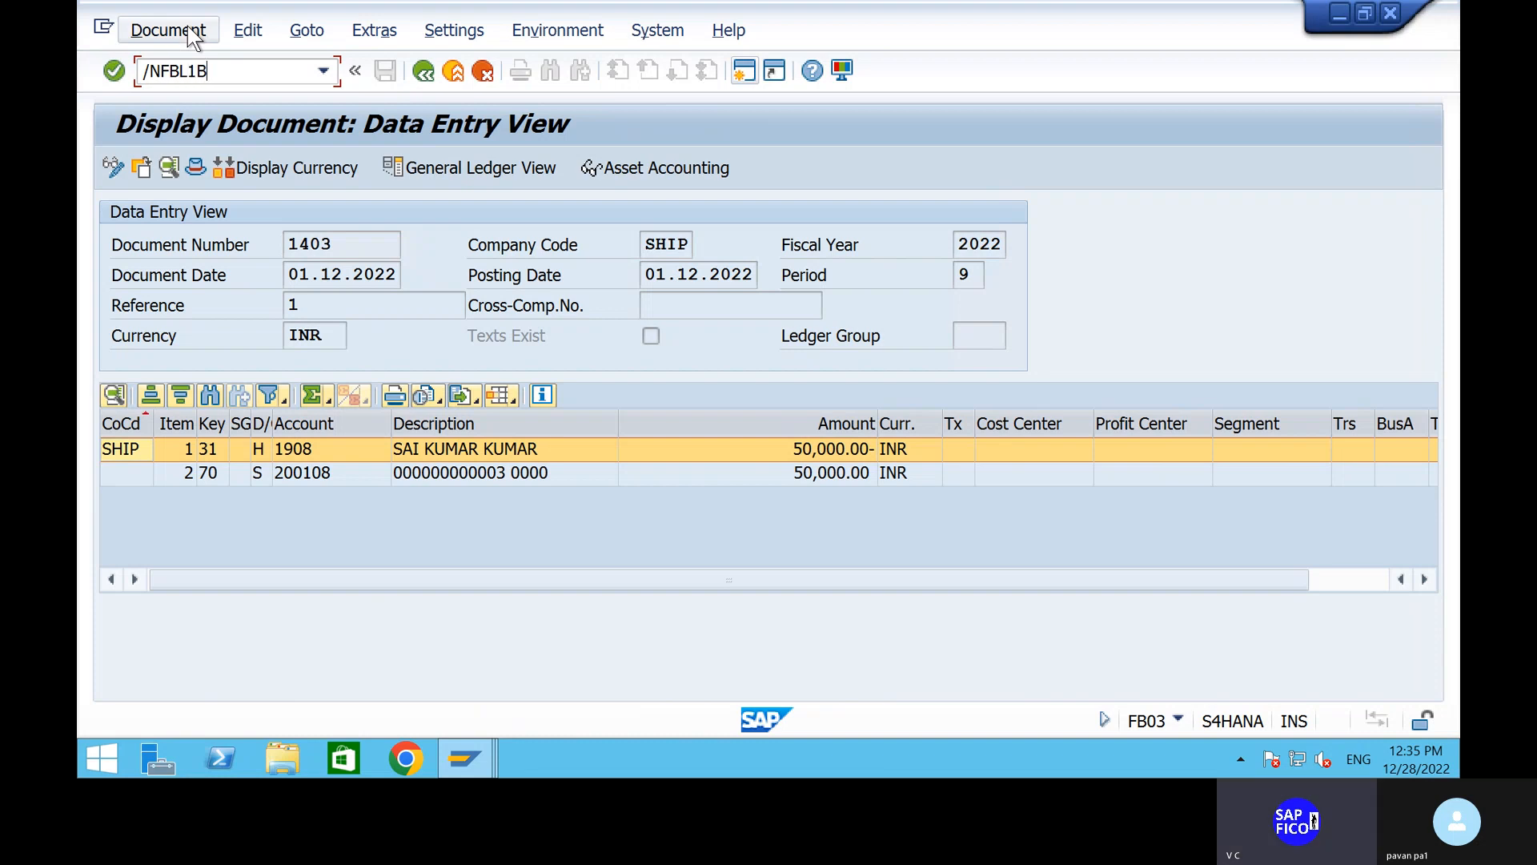
{"action": "type", "text": "1N"}
{"action": "key", "text": "Return"}
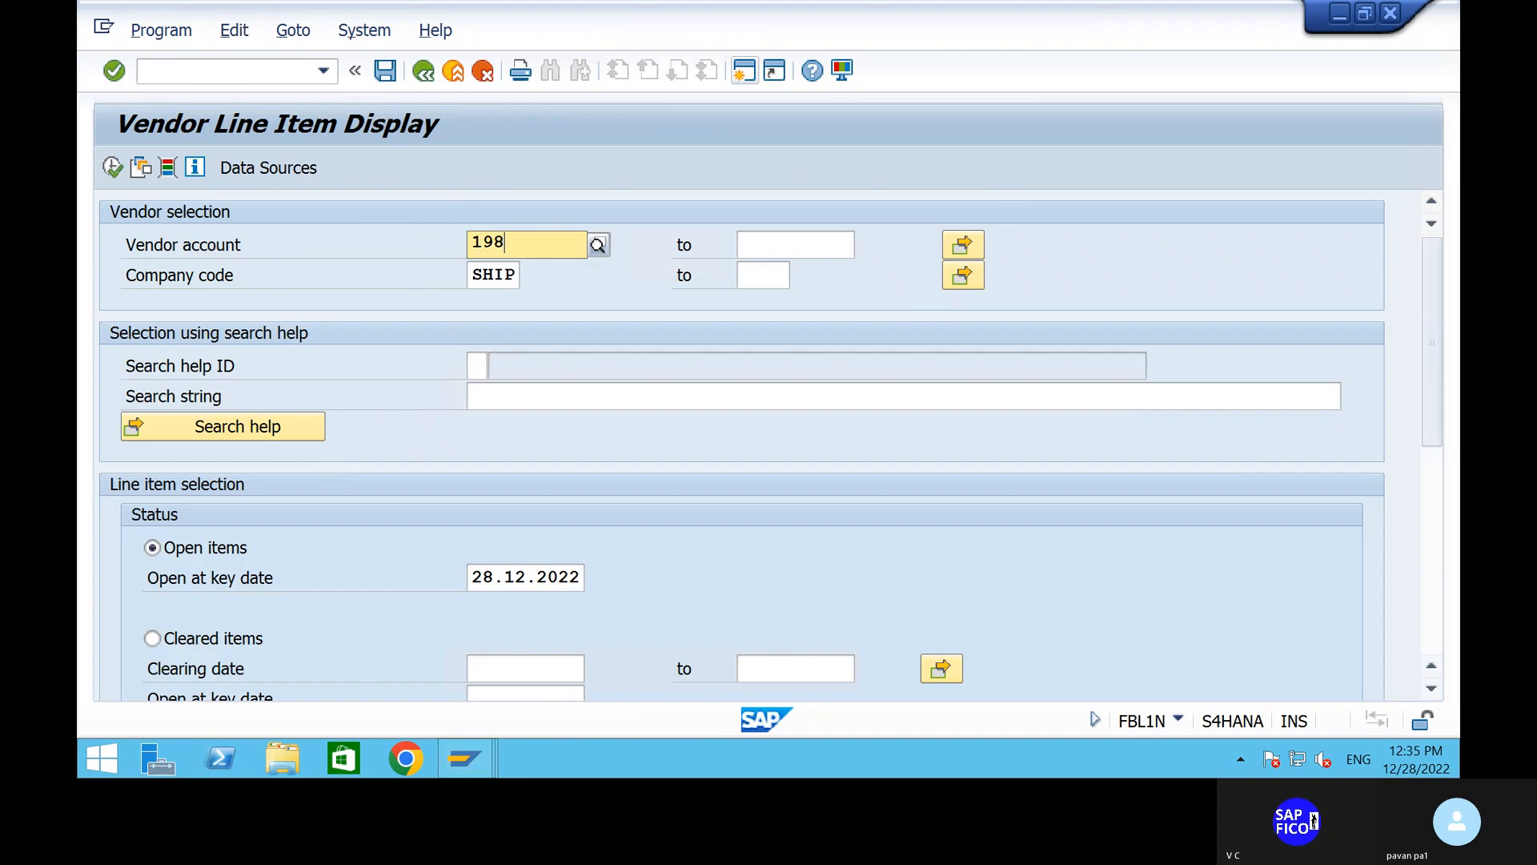
{"action": "type", "text": "08"}
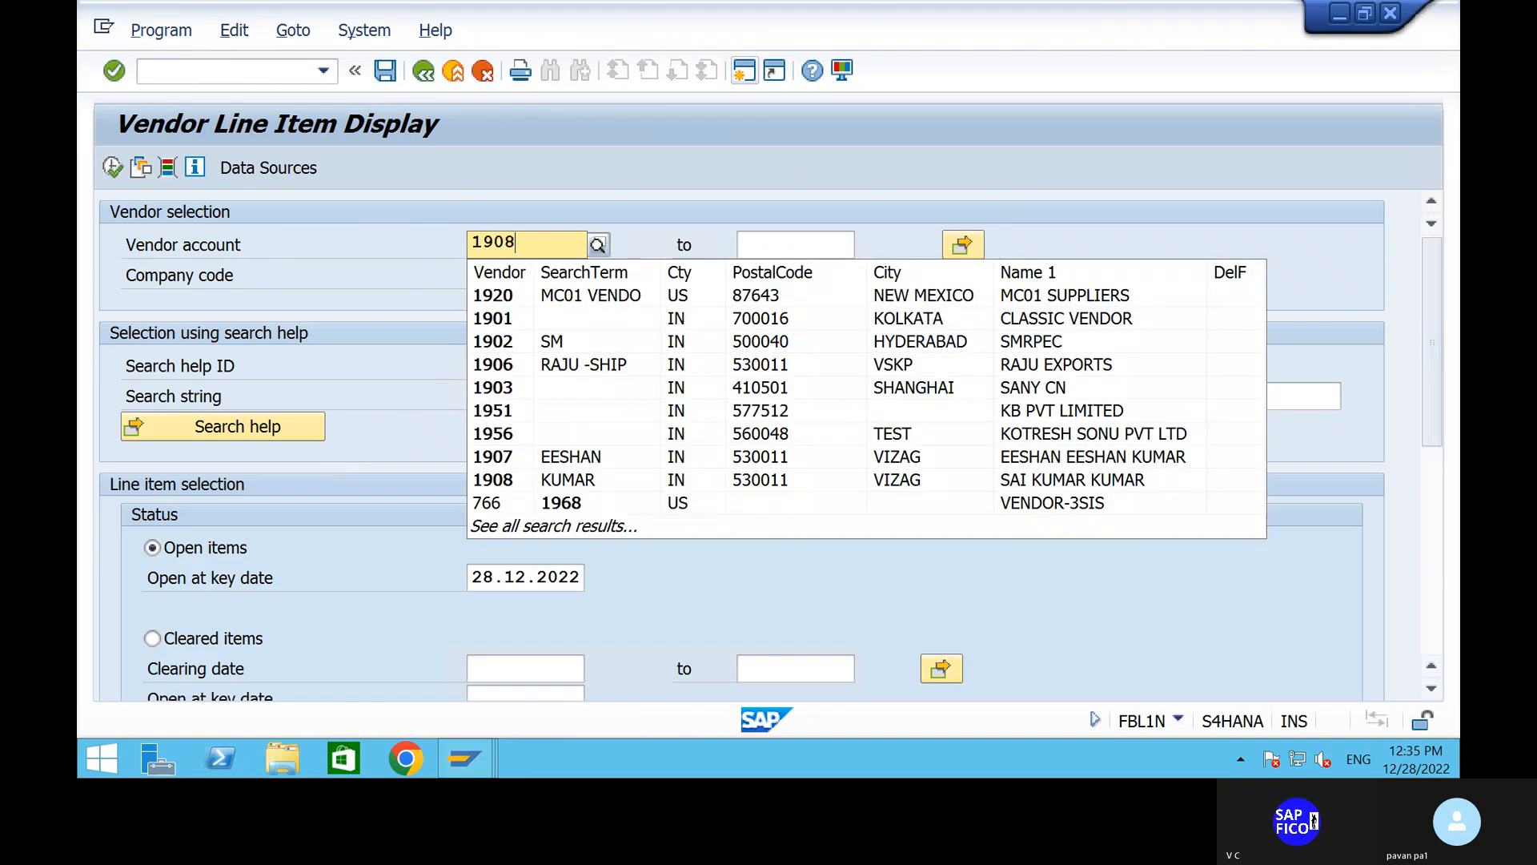
{"action": "left_click", "coordinate": [502, 292]}
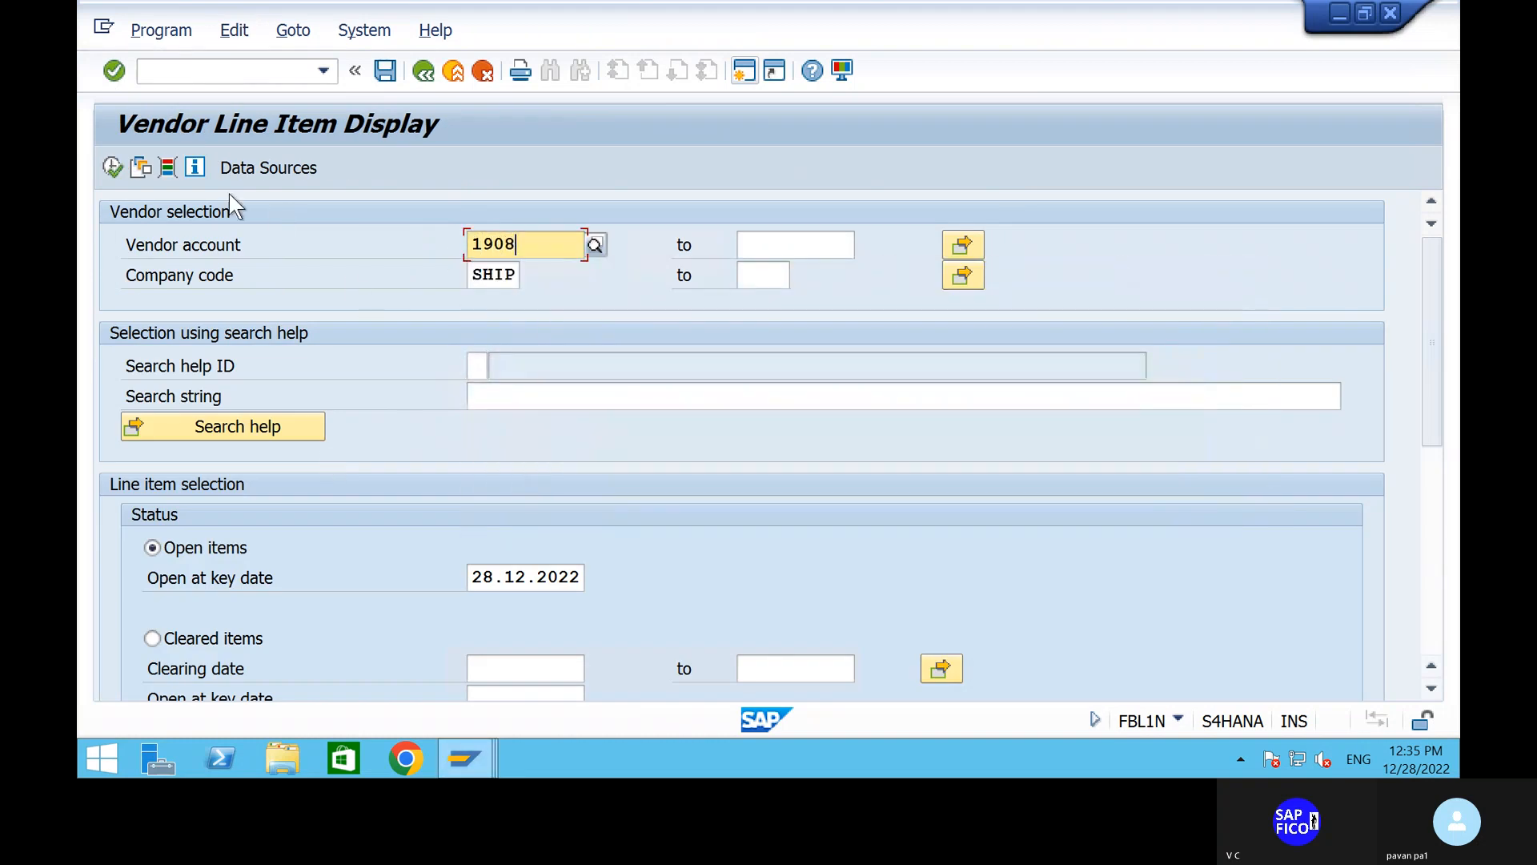
{"action": "left_click", "coordinate": [120, 170]}
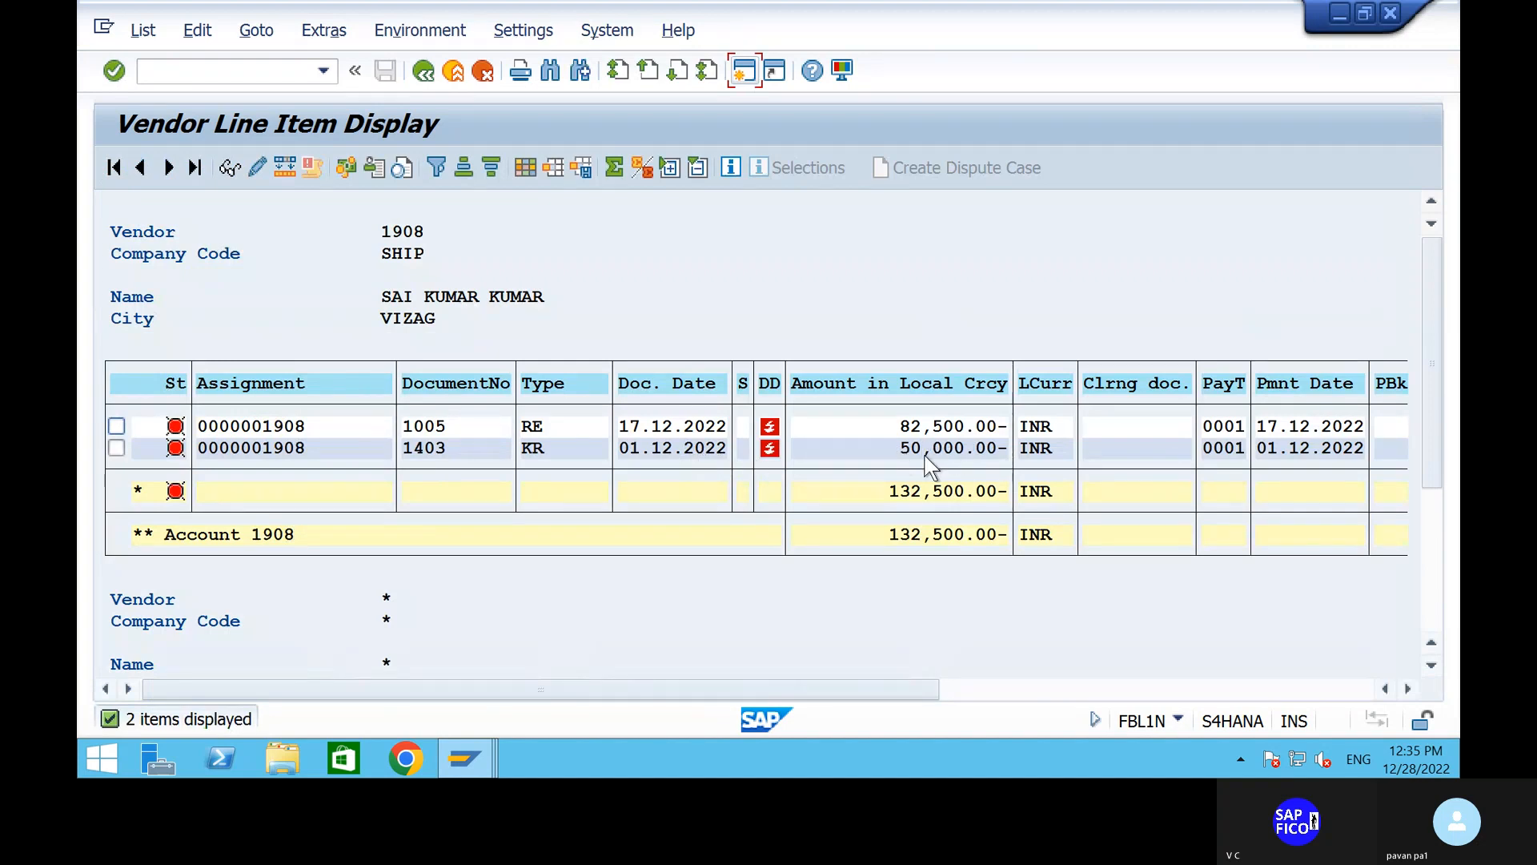
{"action": "left_click", "coordinate": [959, 690]}
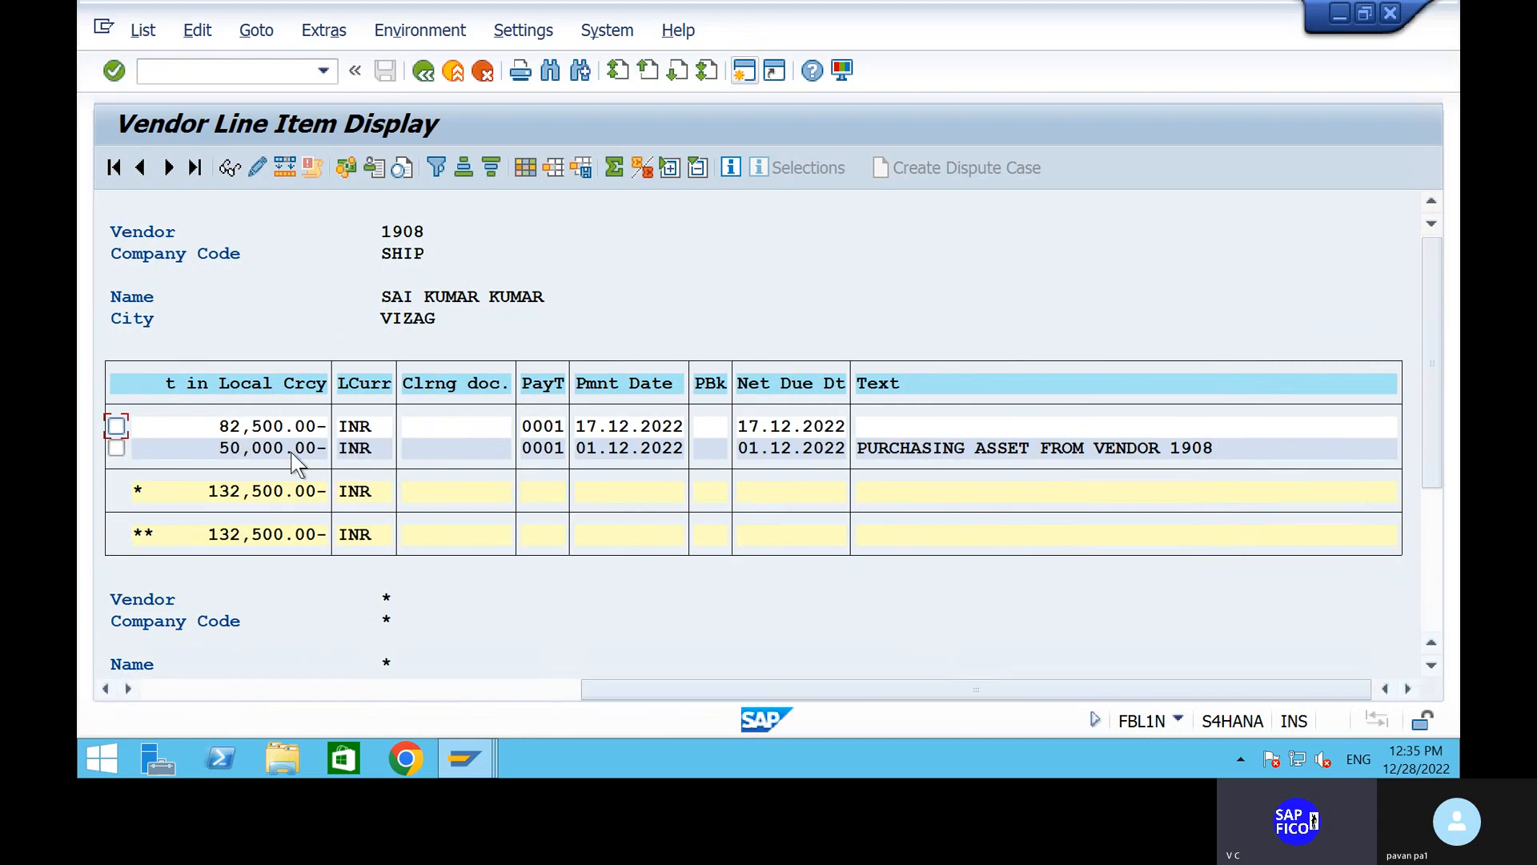
{"action": "left_click", "coordinate": [285, 690]}
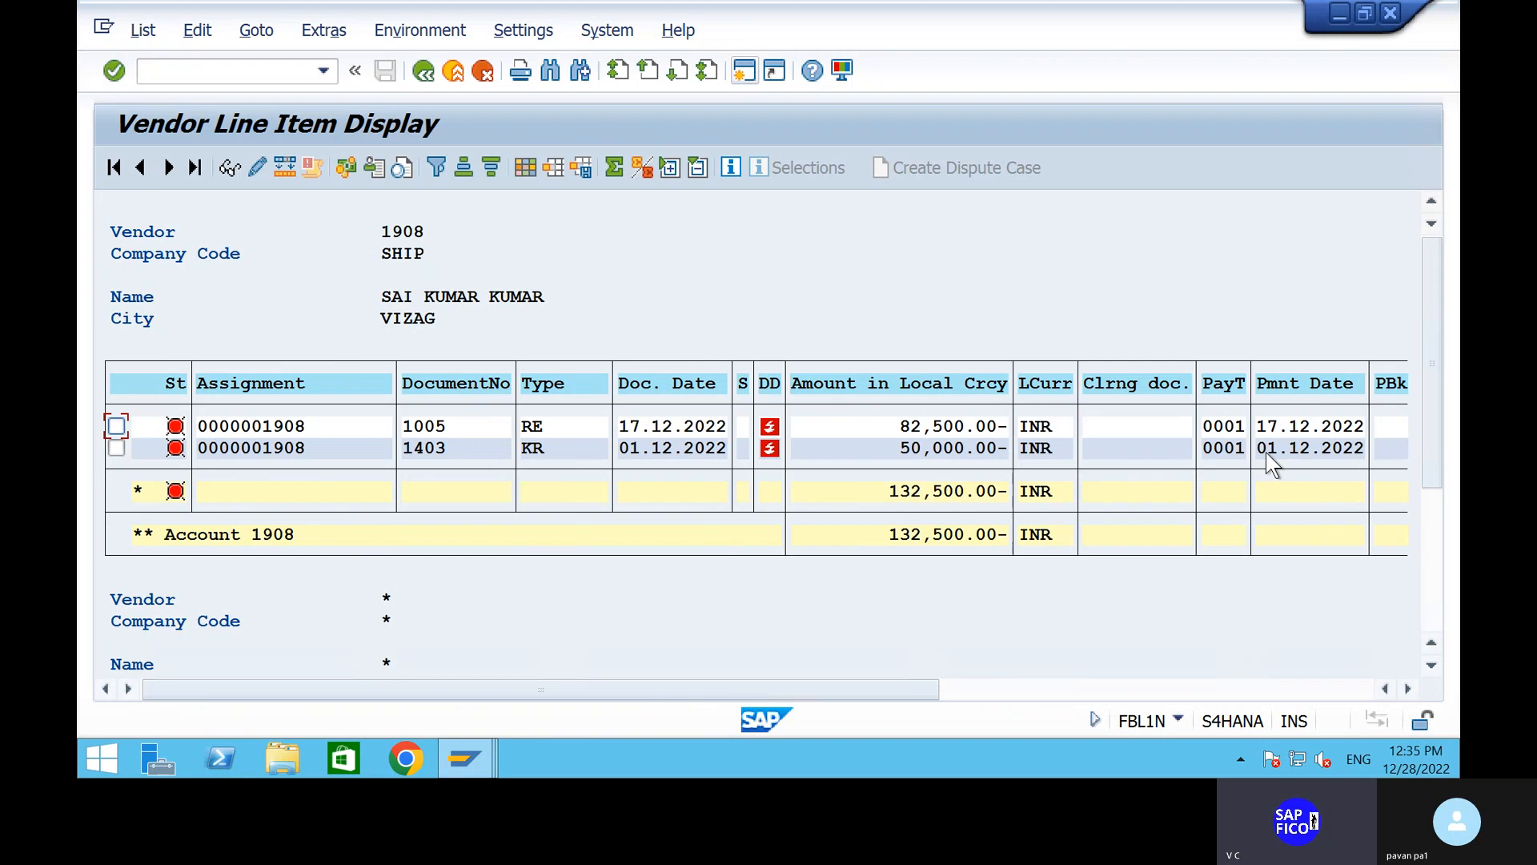
{"action": "left_click", "coordinate": [980, 689]}
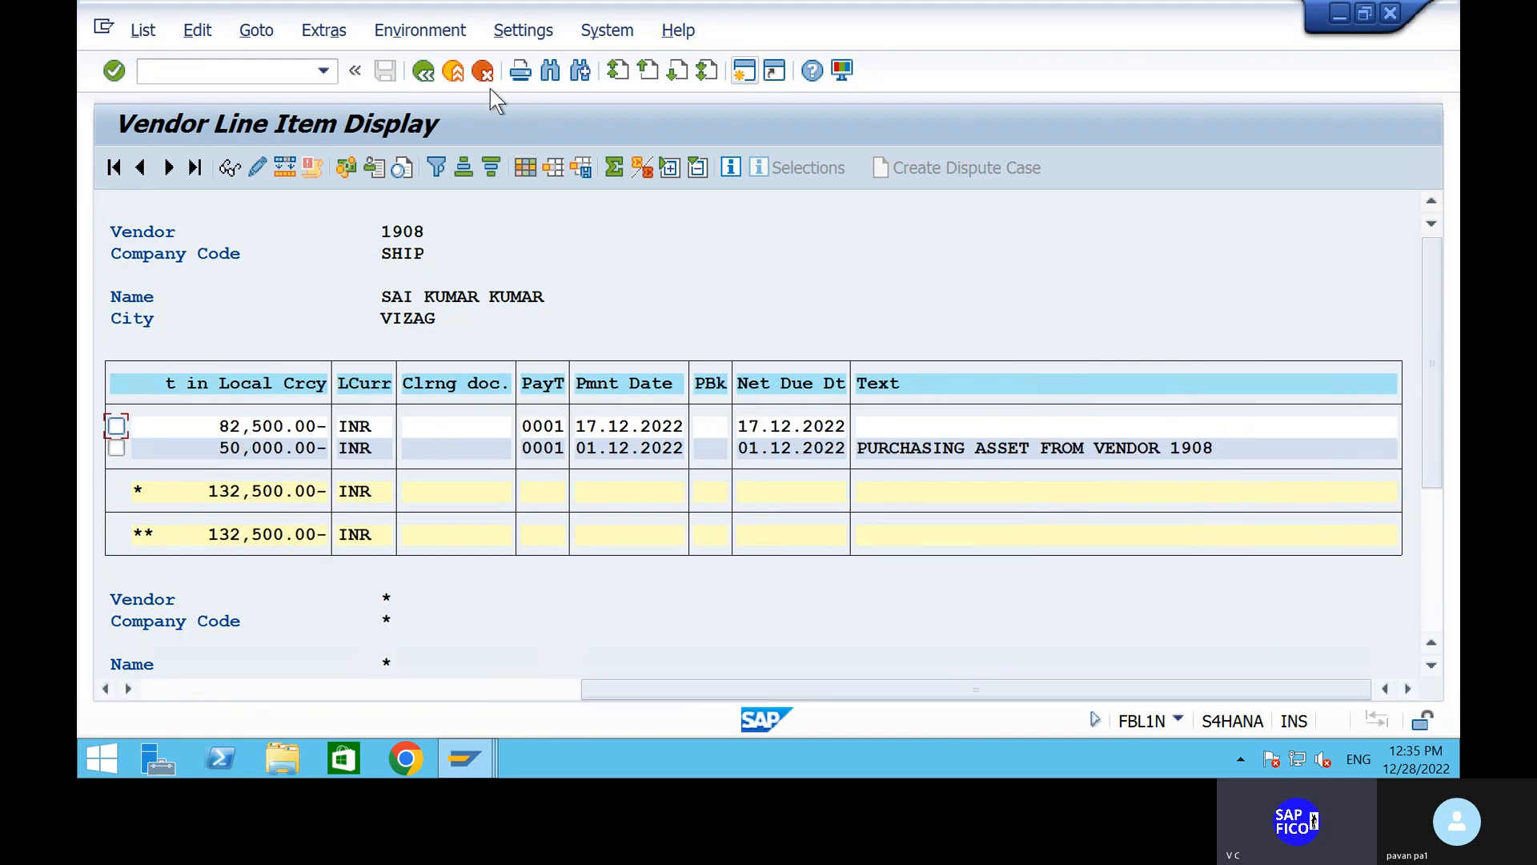
Step: Display the master data of asset 3, sub-number 0, in company code SHIP with transaction AS03
{"action": "left_click", "coordinate": [271, 69]}
{"action": "type", "text": "/N"}
{"action": "key", "text": "Return"}
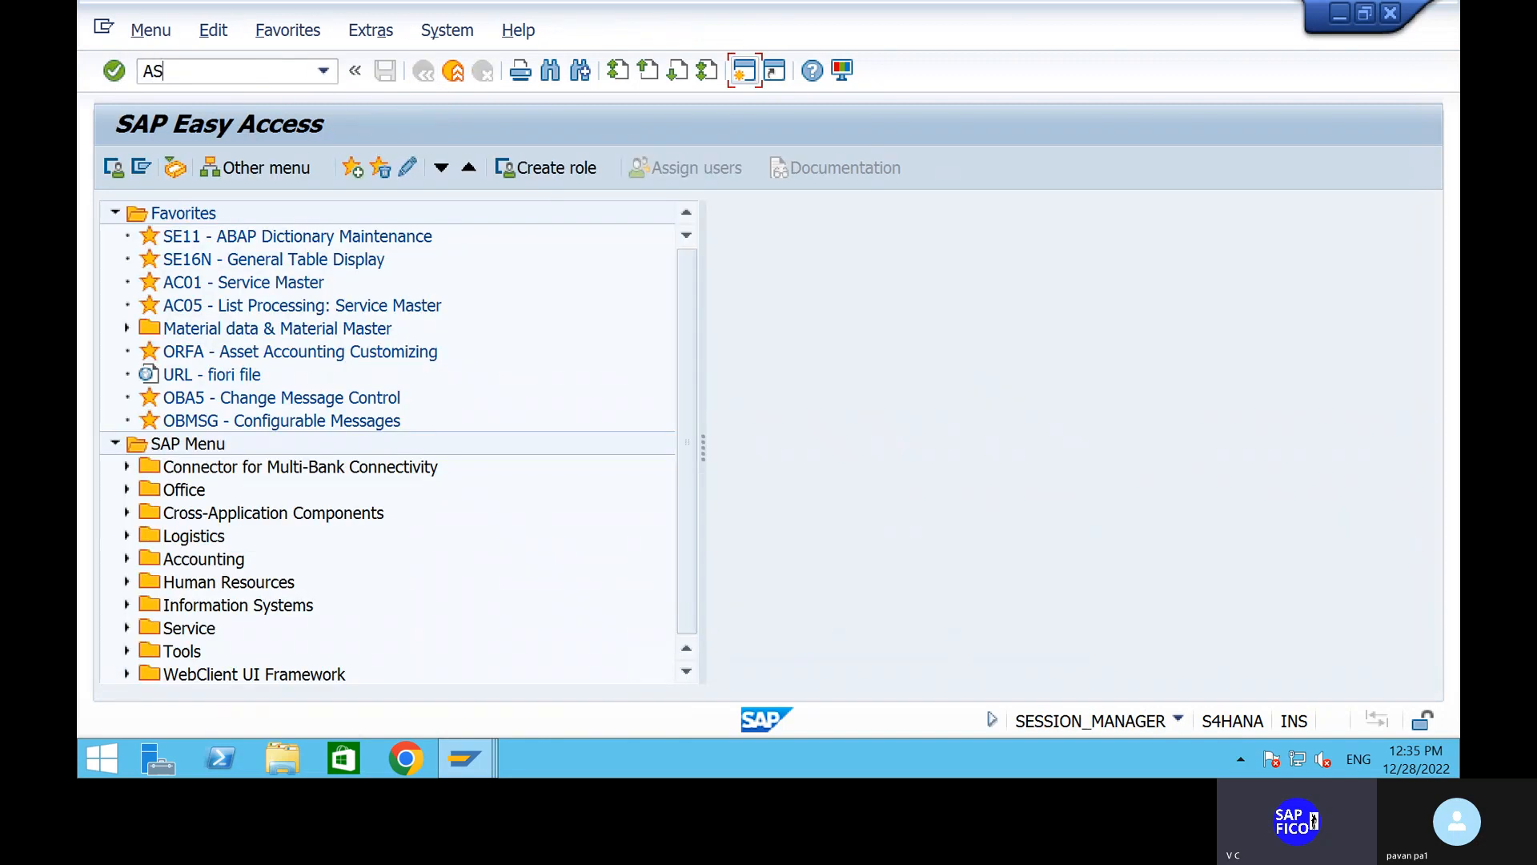
{"action": "type", "text": "AS03"}
{"action": "key", "text": "Return"}
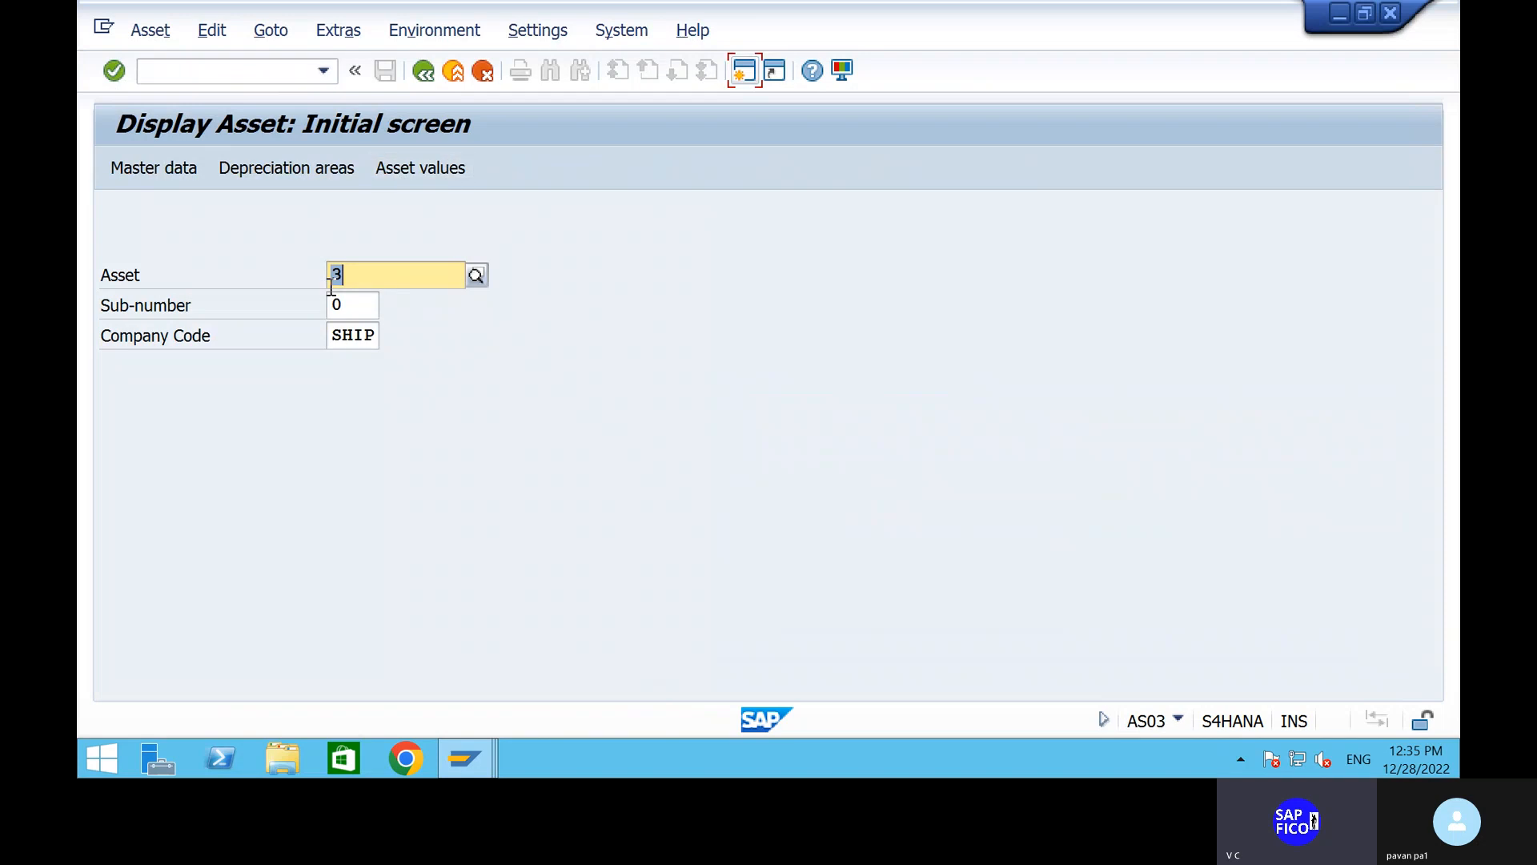
{"action": "key", "text": "Return"}
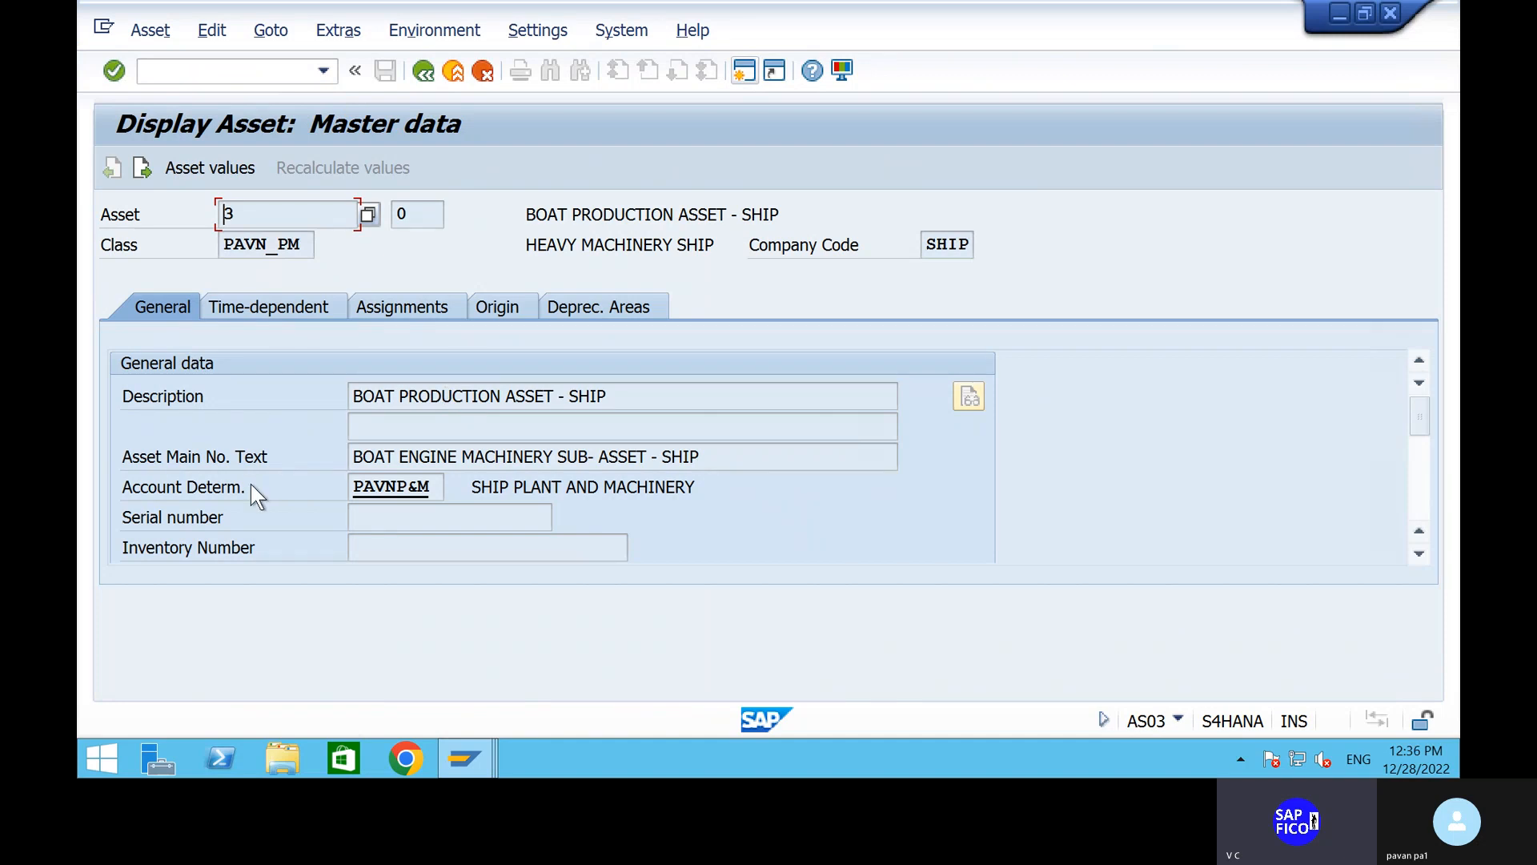
Step: Review the asset's depreciation areas and the posting information in its general data
{"action": "left_click", "coordinate": [566, 307]}
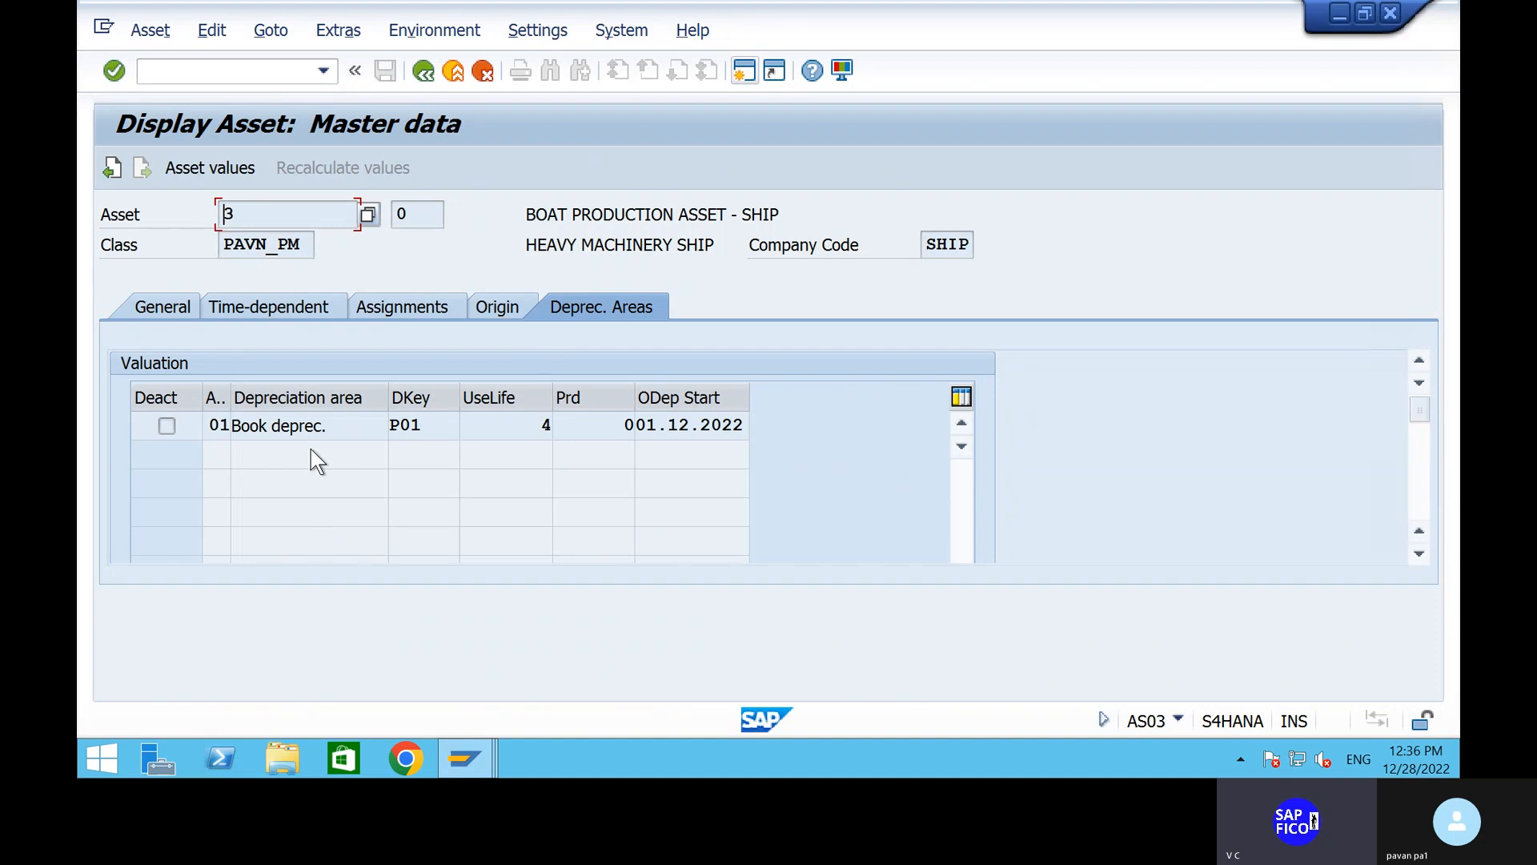
{"action": "left_click", "coordinate": [163, 308]}
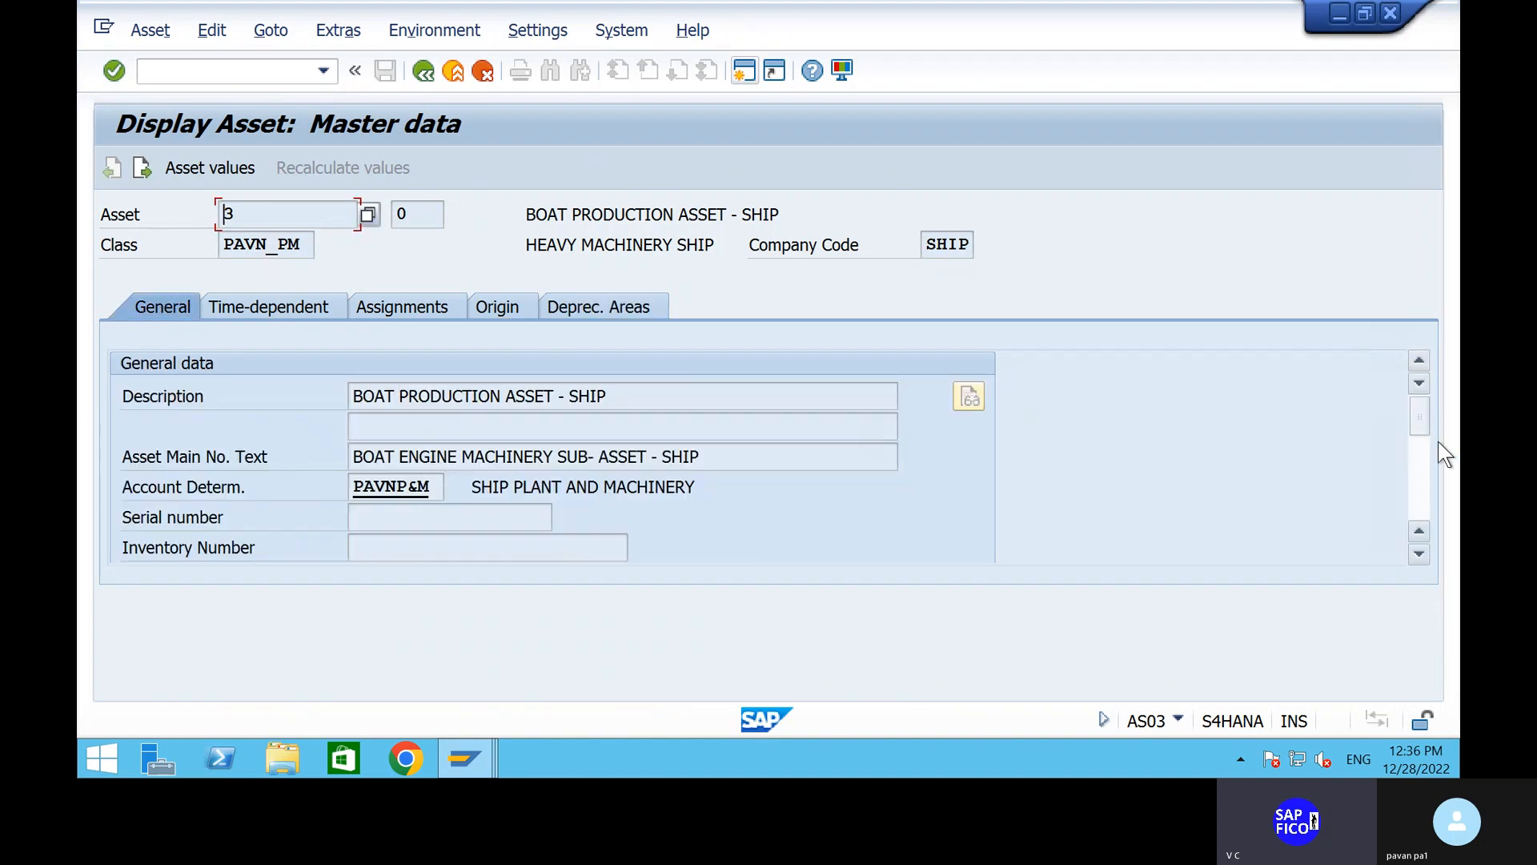
{"action": "left_click", "coordinate": [1419, 478]}
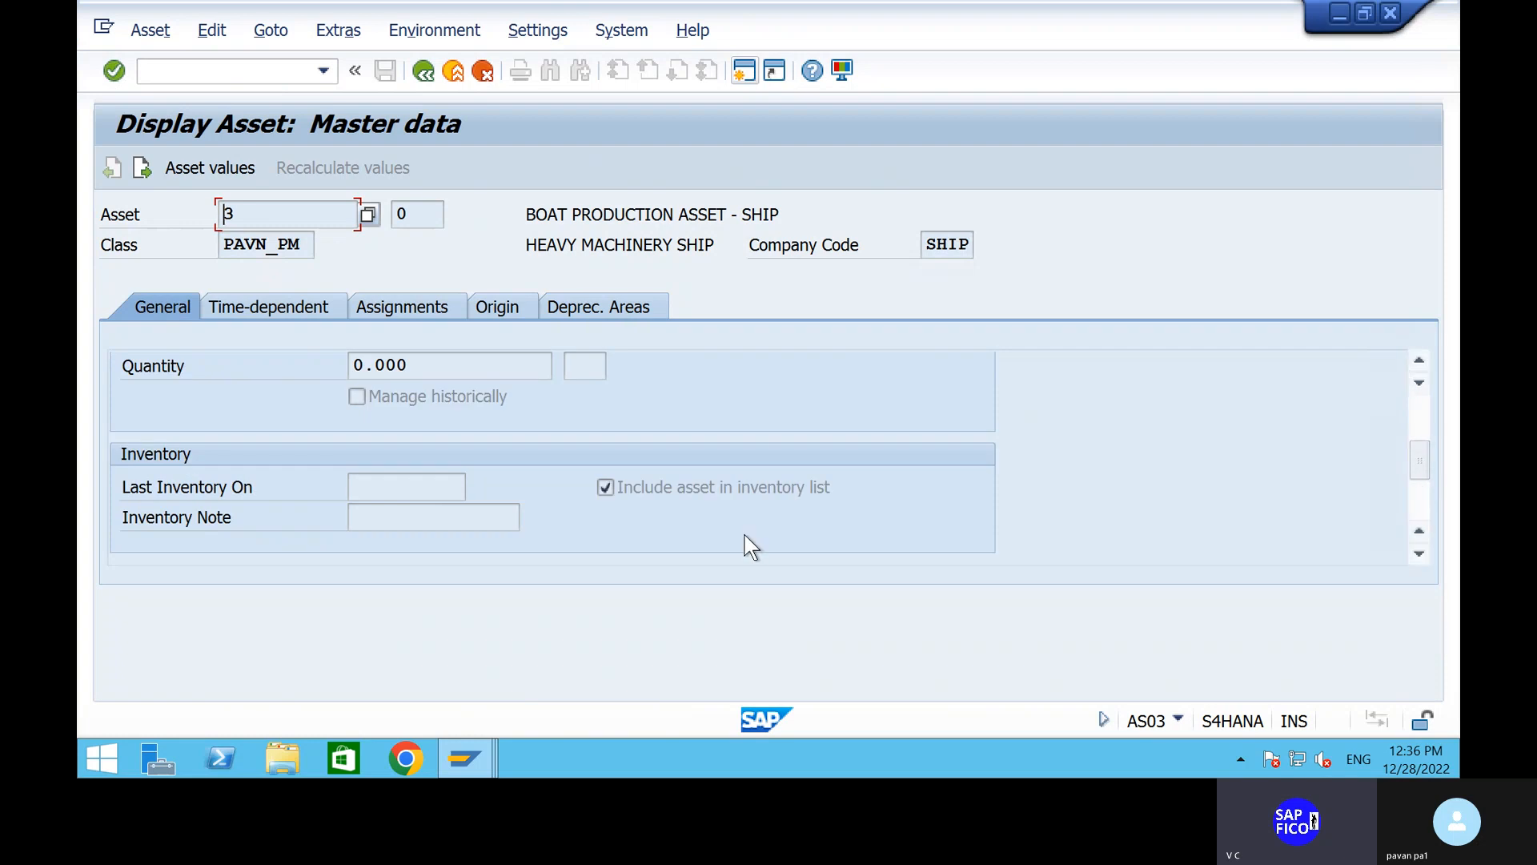
{"action": "left_click", "coordinate": [1427, 504]}
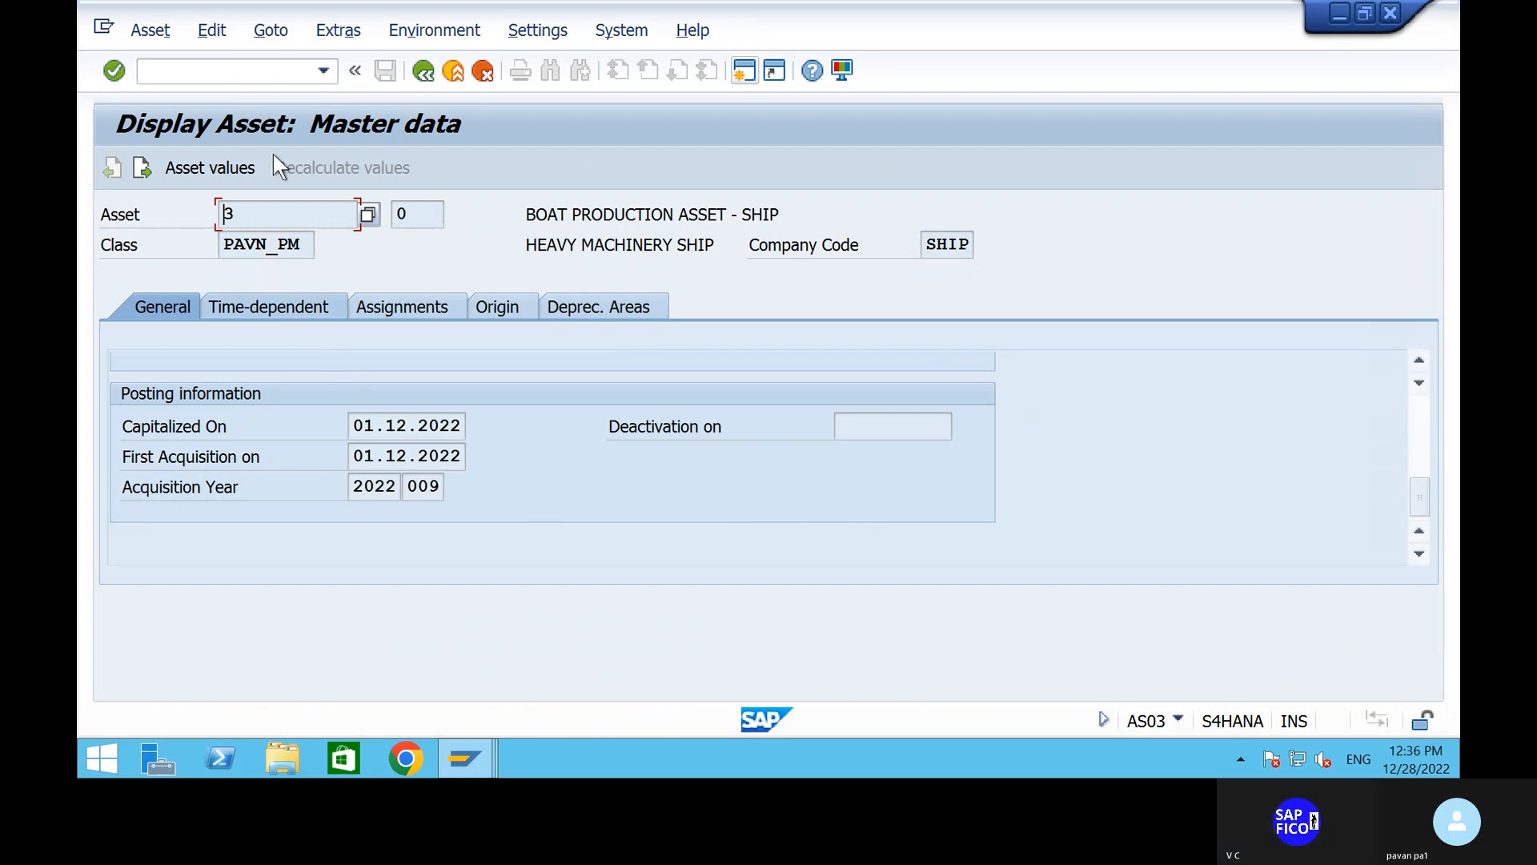
Step: Open asset 3 in the Asset Explorer with AW01N and examine its posted values and the posted/planned depreciation by period
{"action": "left_click", "coordinate": [252, 70]}
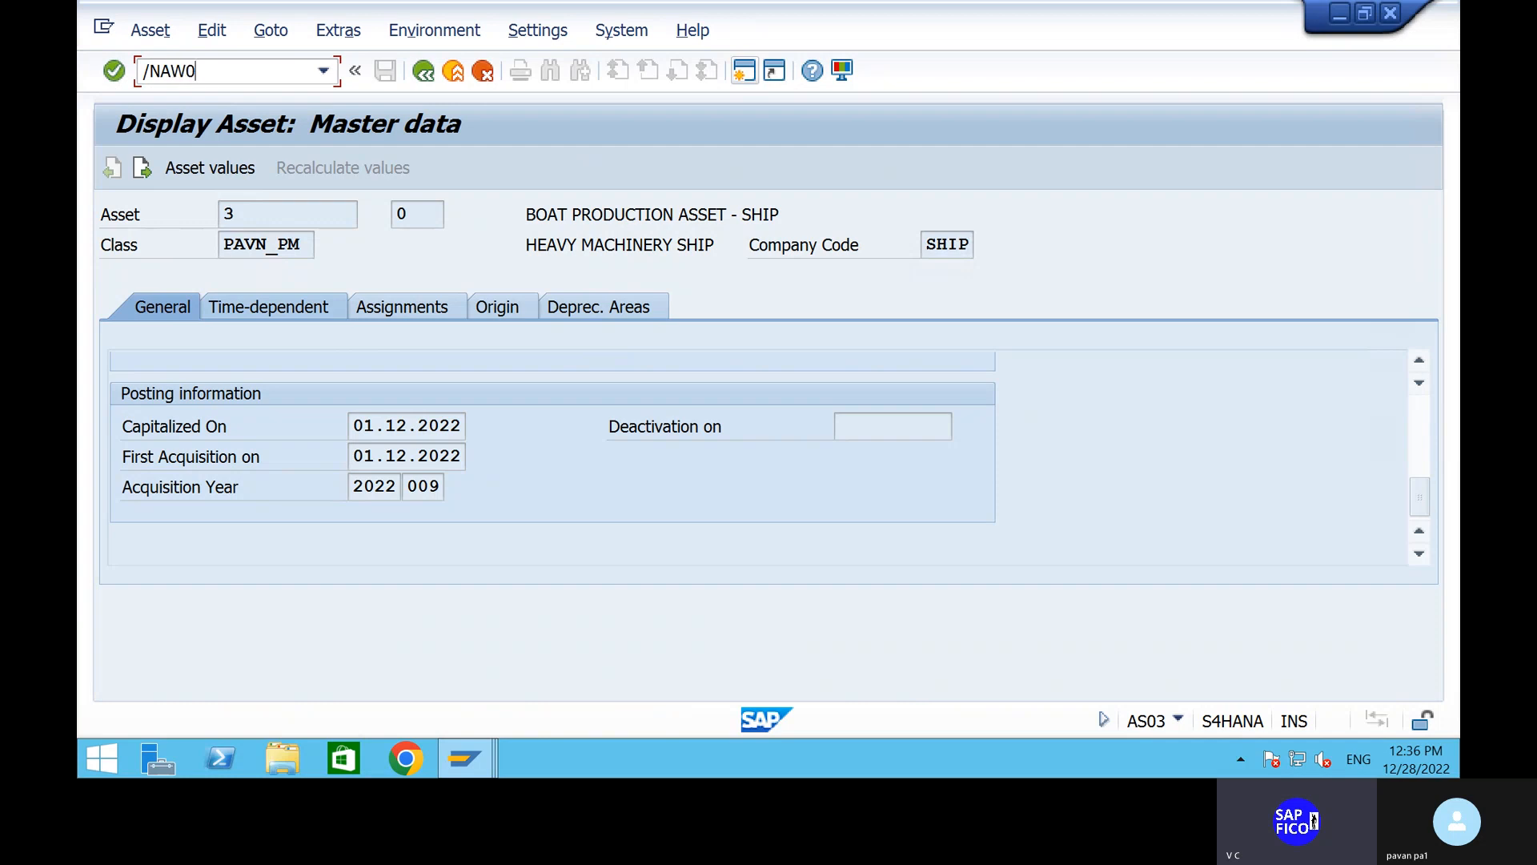
{"action": "key", "text": "Return"}
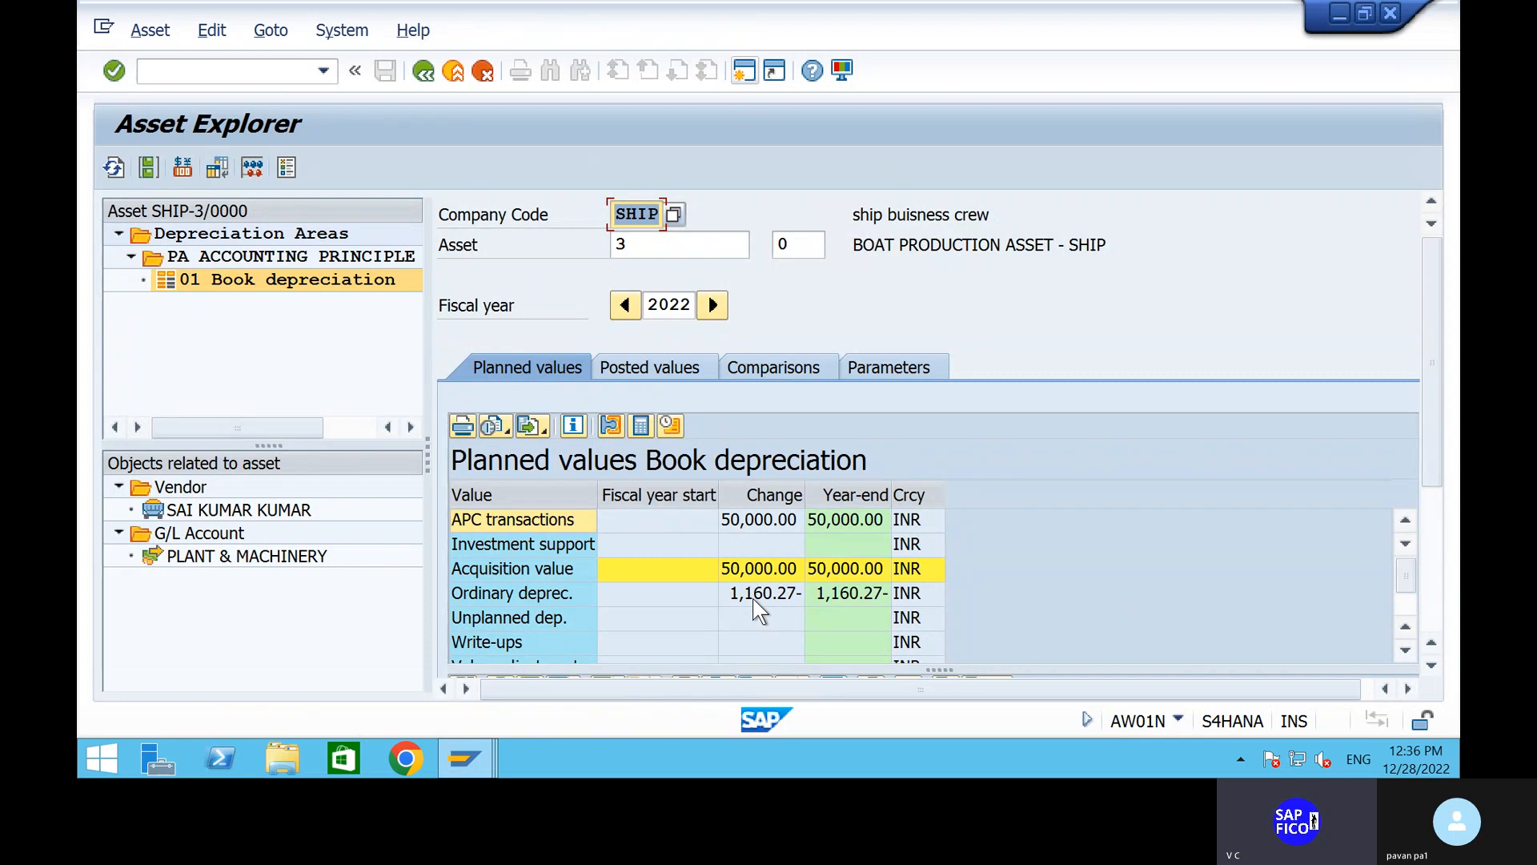
{"action": "left_click", "coordinate": [660, 367]}
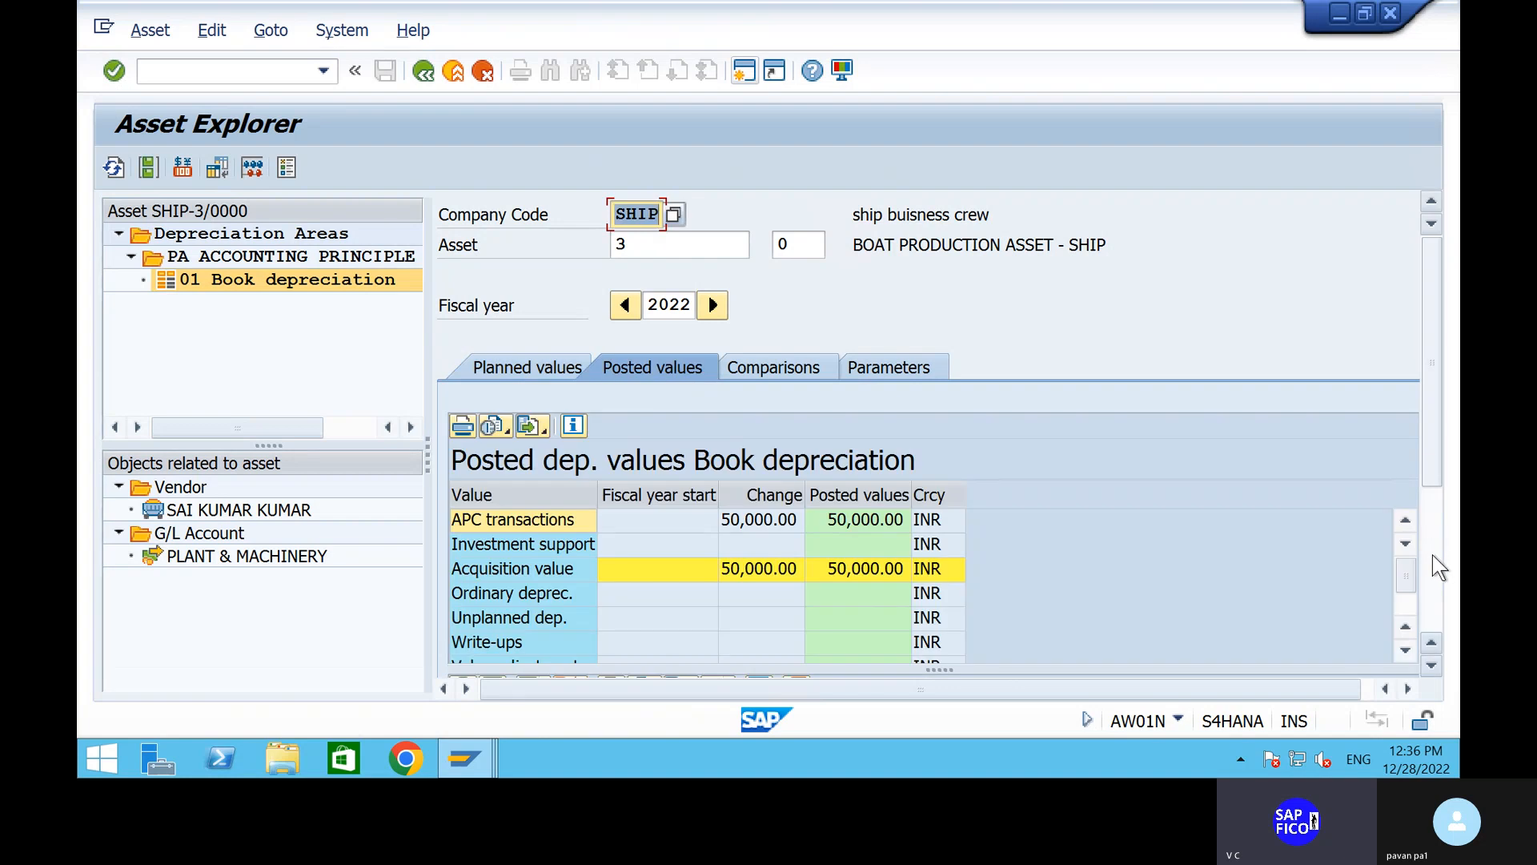
{"action": "scroll", "coordinate": [1436, 575], "scroll_direction": "down", "scroll_amount": 3}
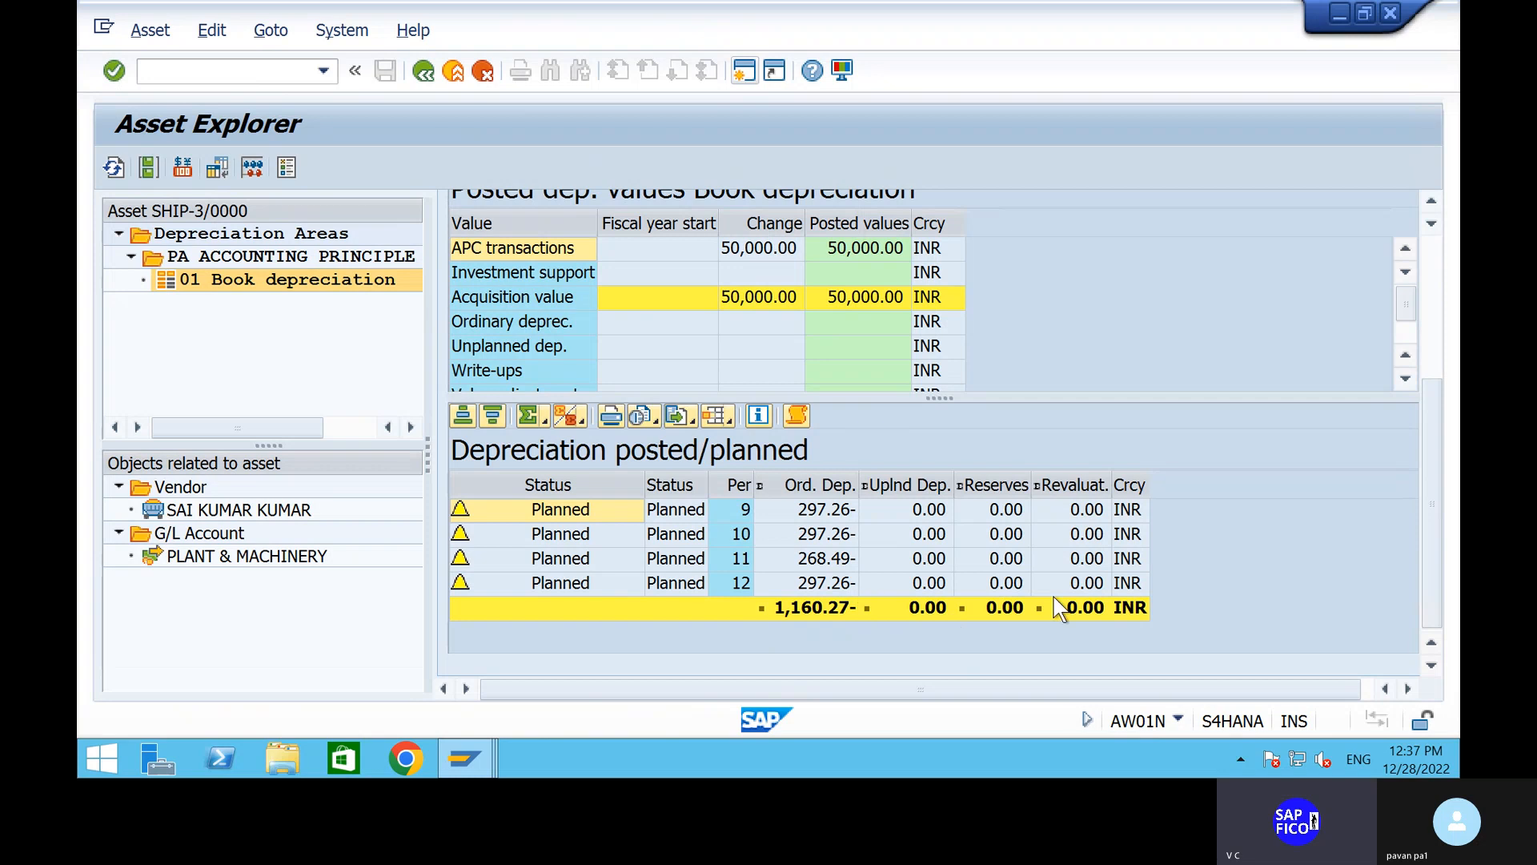
{"action": "scroll", "coordinate": [1054, 598], "scroll_direction": "up", "scroll_amount": 2}
{"action": "scroll", "coordinate": [790, 362], "scroll_direction": "up", "scroll_amount": 1}
{"action": "scroll", "coordinate": [789, 362], "scroll_direction": "up", "scroll_amount": 1}
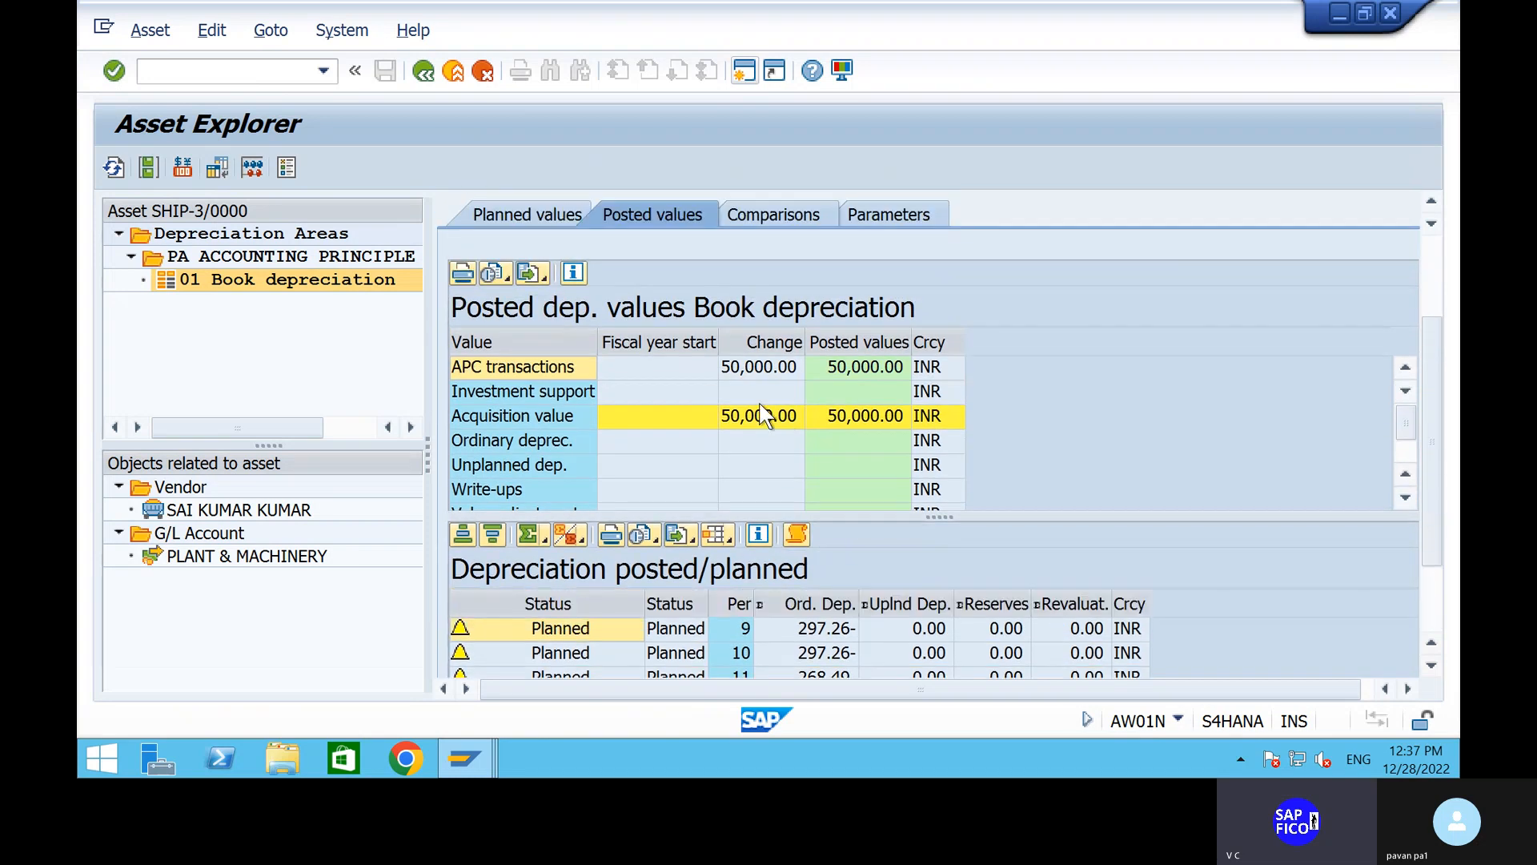
Step: Review asset 3's planned values and its posted values, down to the net book value and the posted/planned depreciation by period
{"action": "scroll", "coordinate": [764, 415], "scroll_direction": "down", "scroll_amount": 2}
{"action": "scroll", "coordinate": [765, 414], "scroll_direction": "up", "scroll_amount": 2}
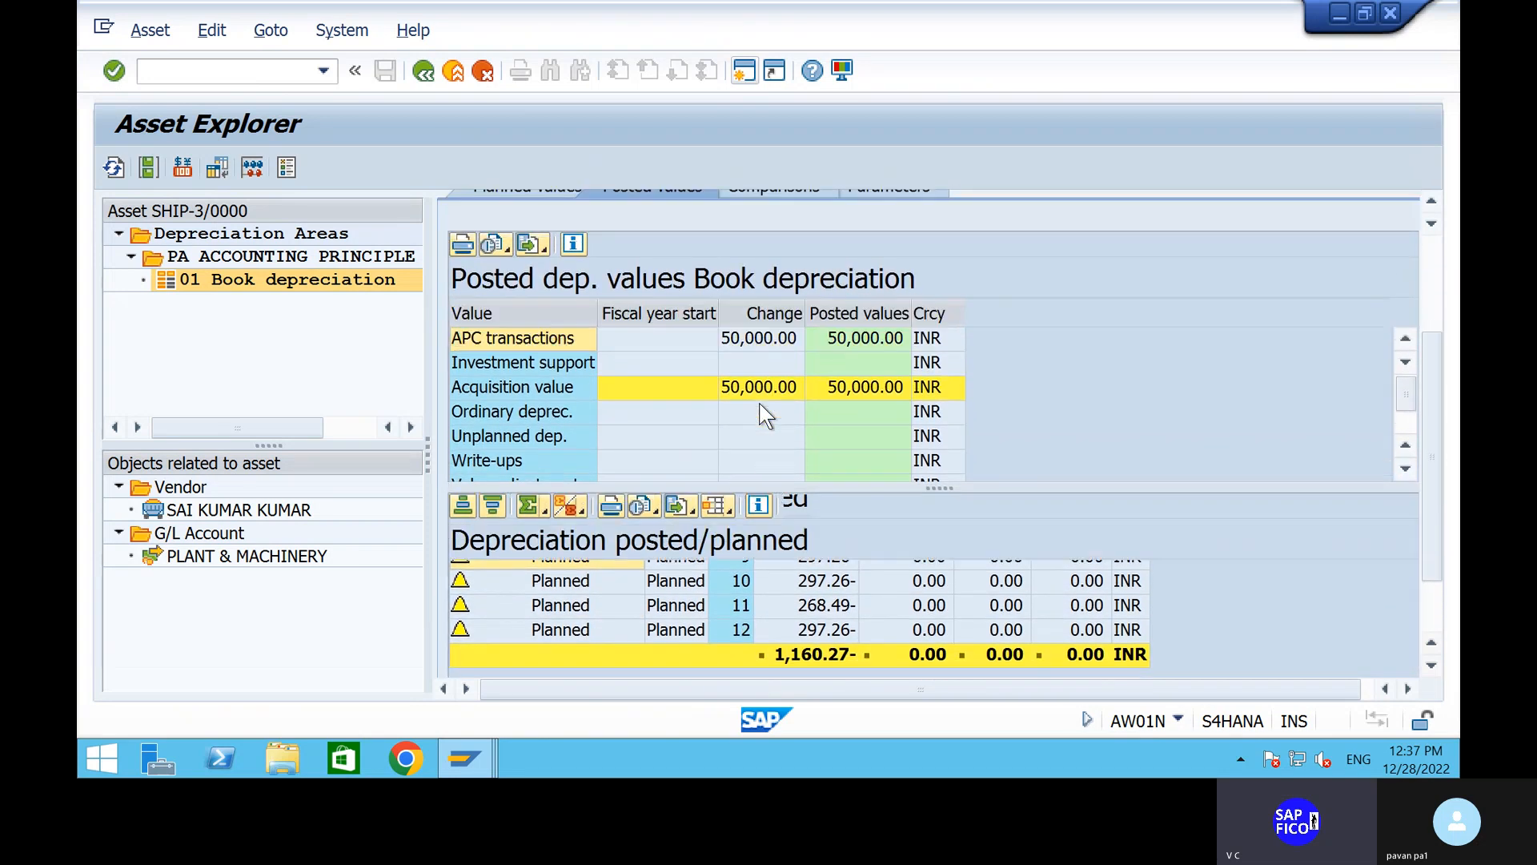
{"action": "left_click", "coordinate": [501, 200]}
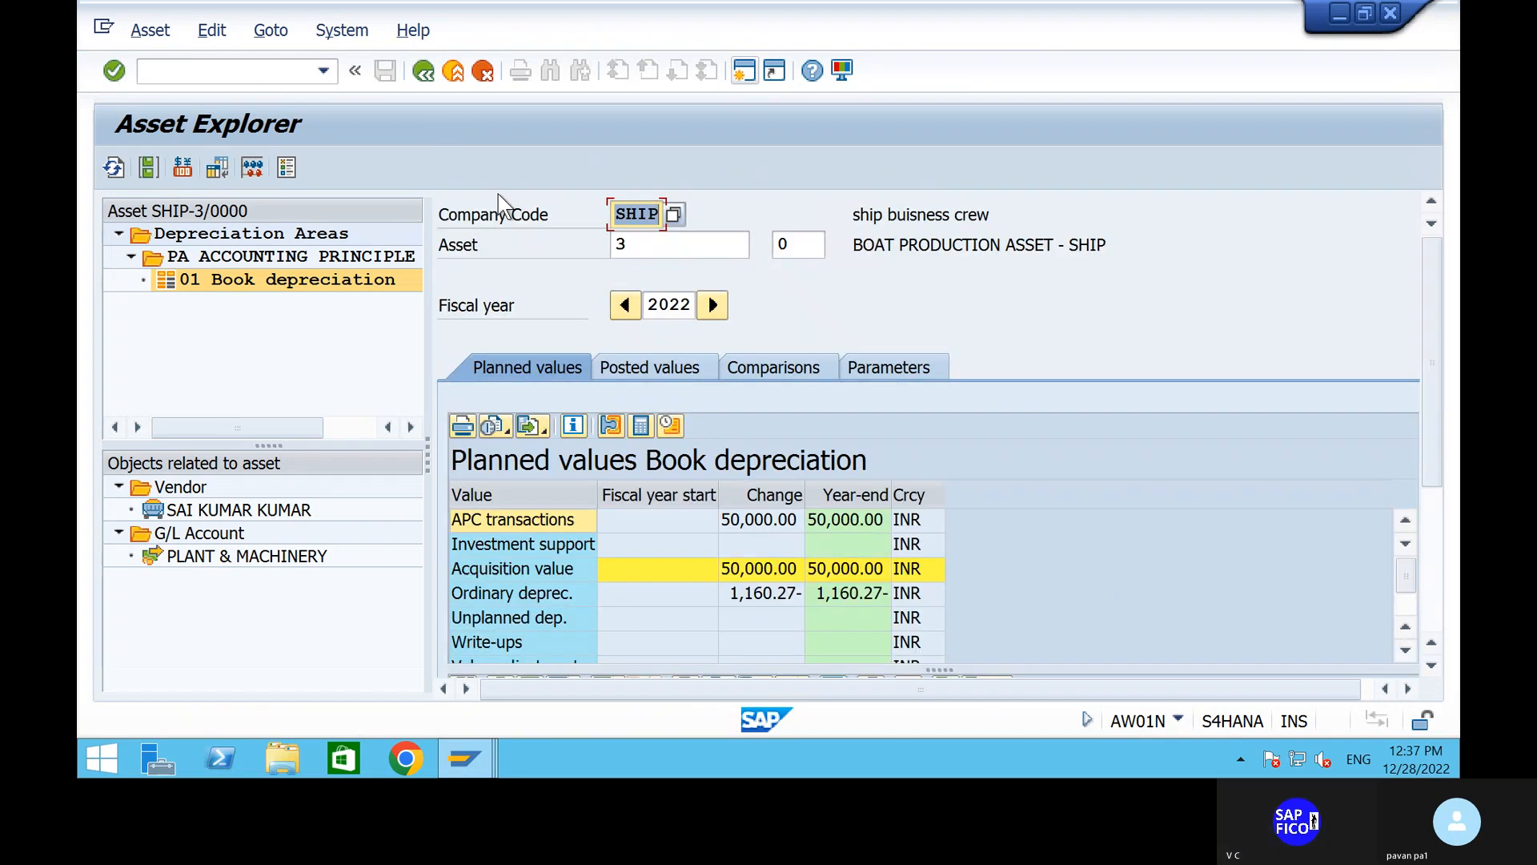
{"action": "scroll", "coordinate": [865, 629], "scroll_direction": "down", "scroll_amount": 3}
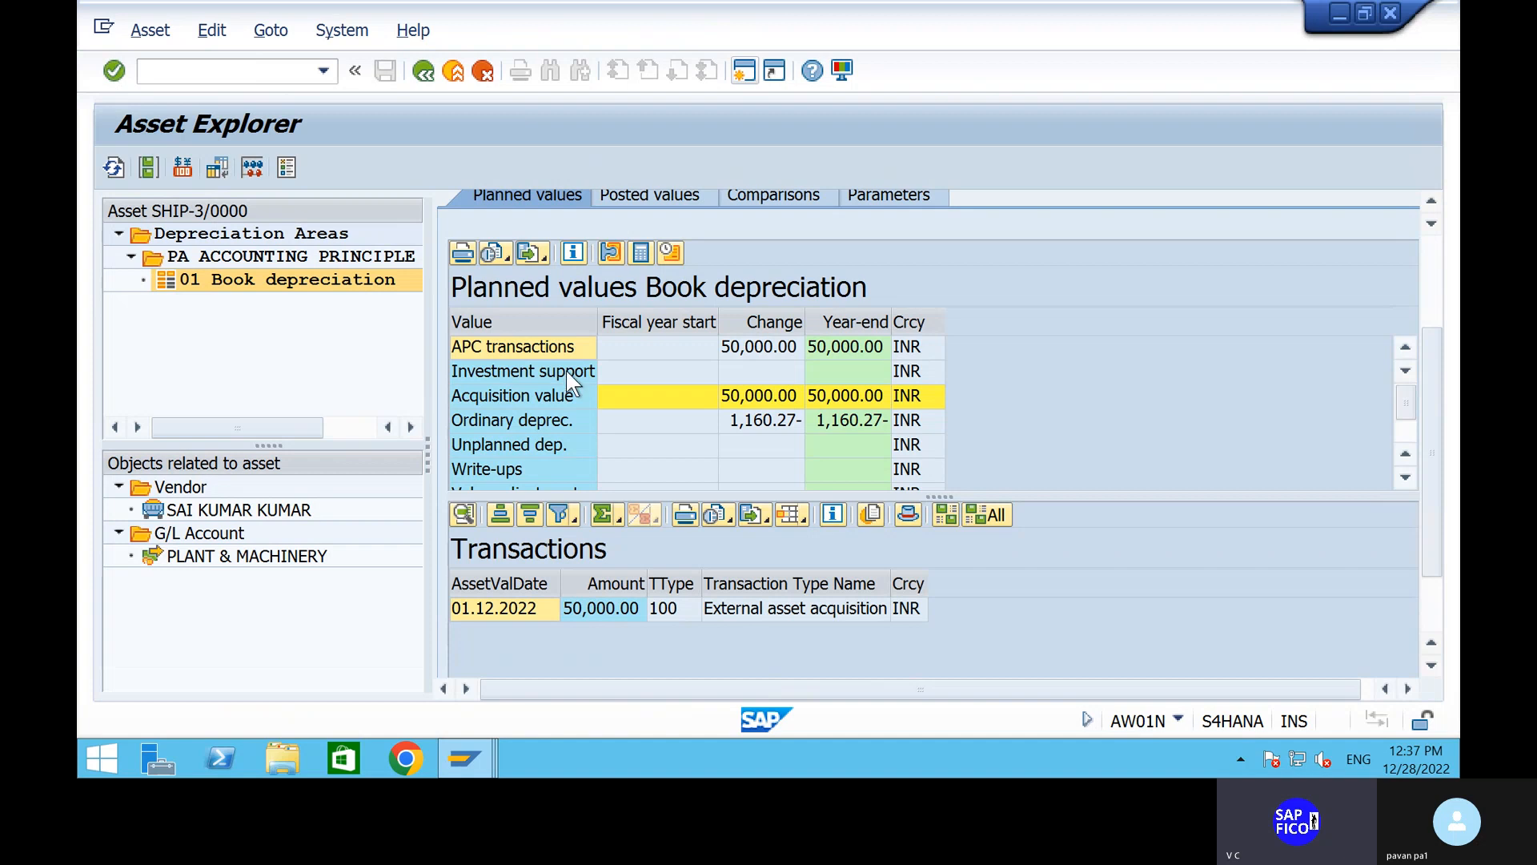
{"action": "left_click", "coordinate": [645, 202]}
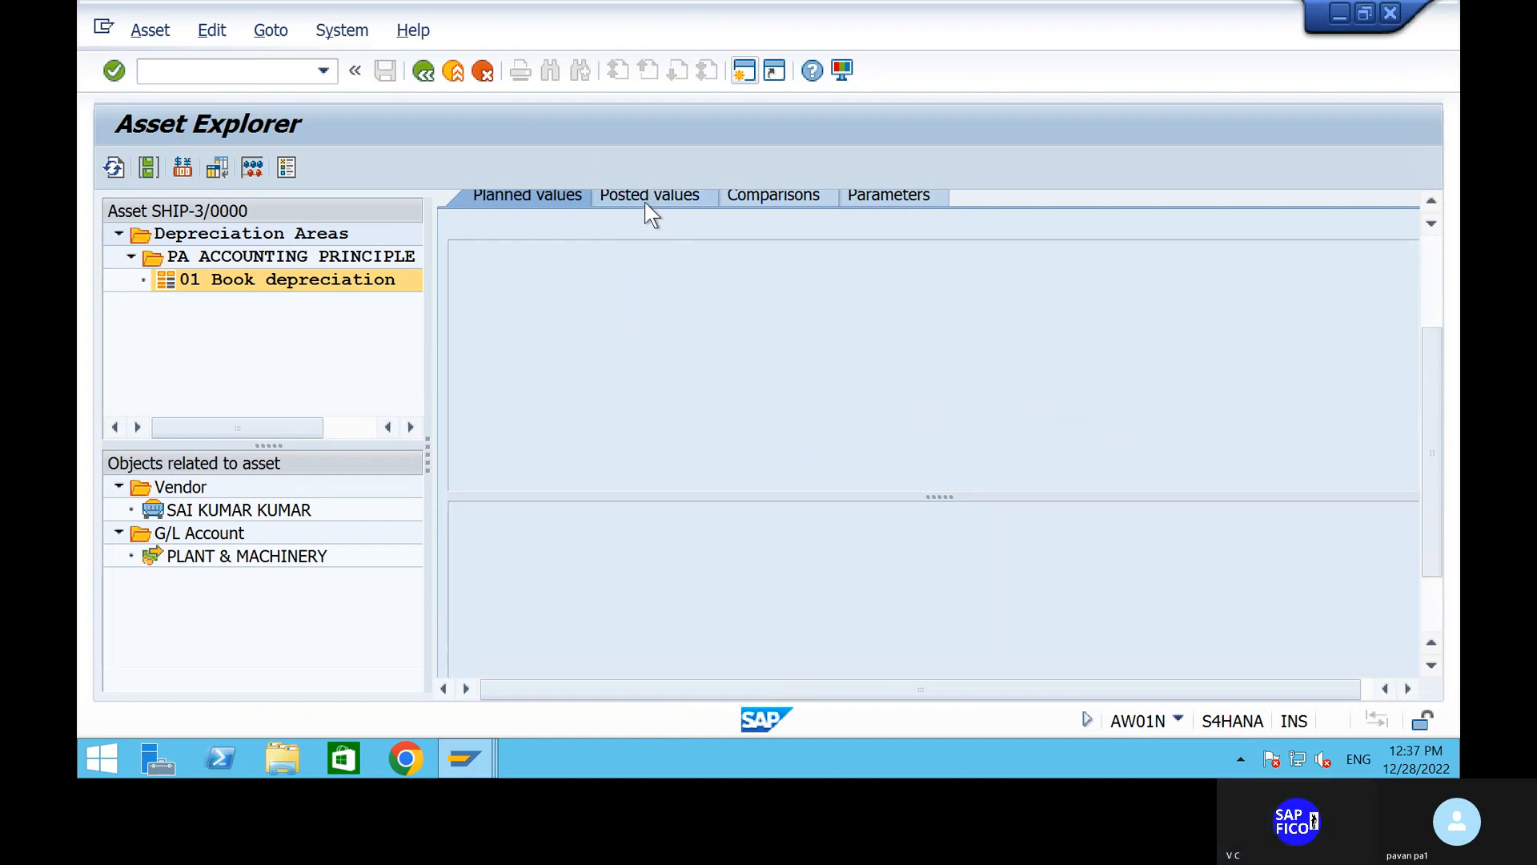
{"action": "scroll", "coordinate": [873, 543], "scroll_direction": "down", "scroll_amount": 3}
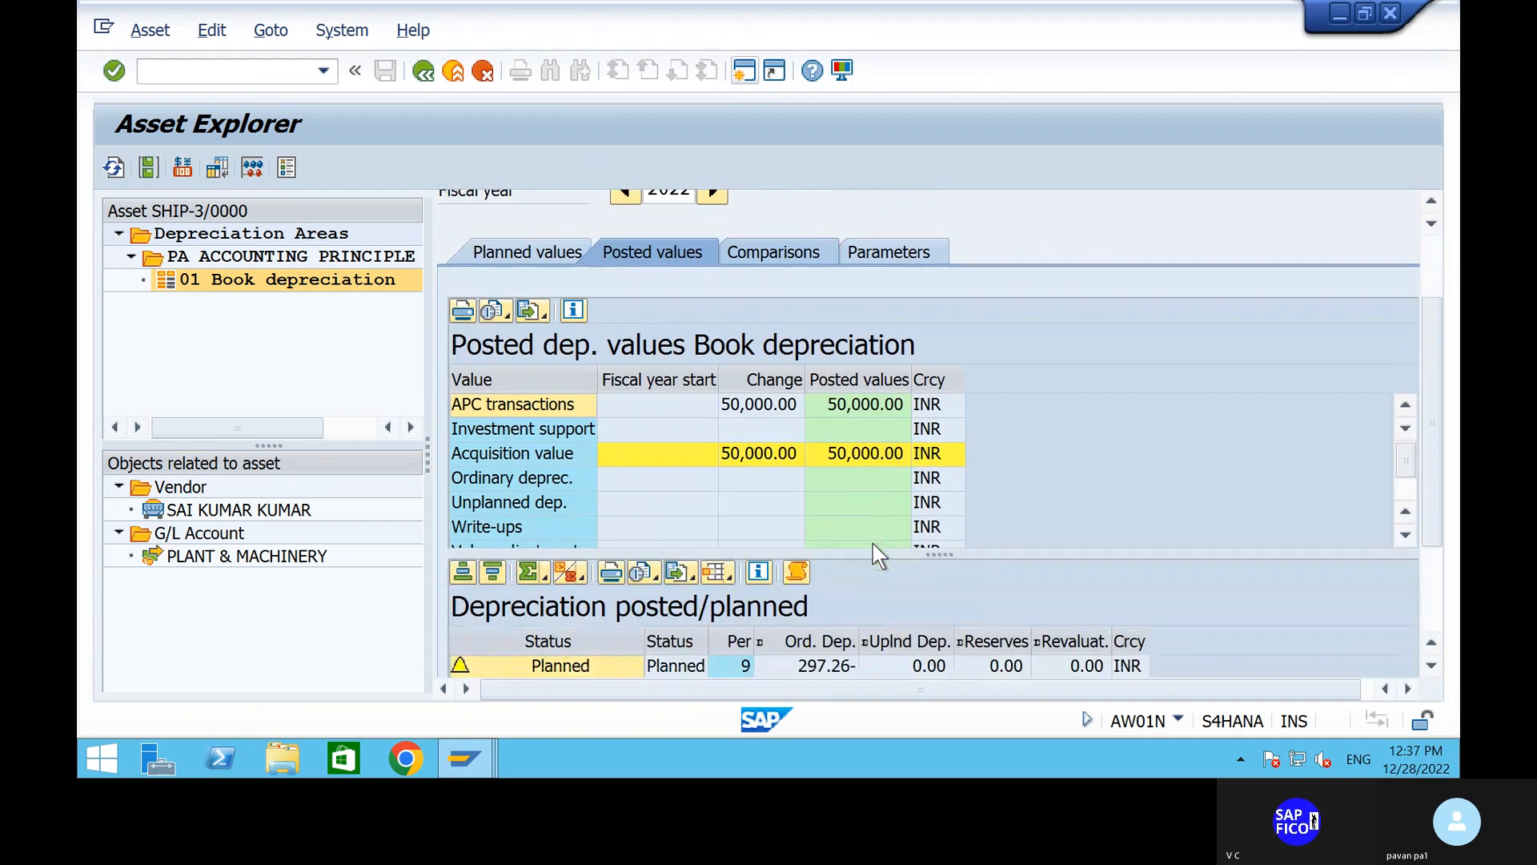
{"action": "scroll", "coordinate": [1407, 505], "scroll_direction": "down", "scroll_amount": 1}
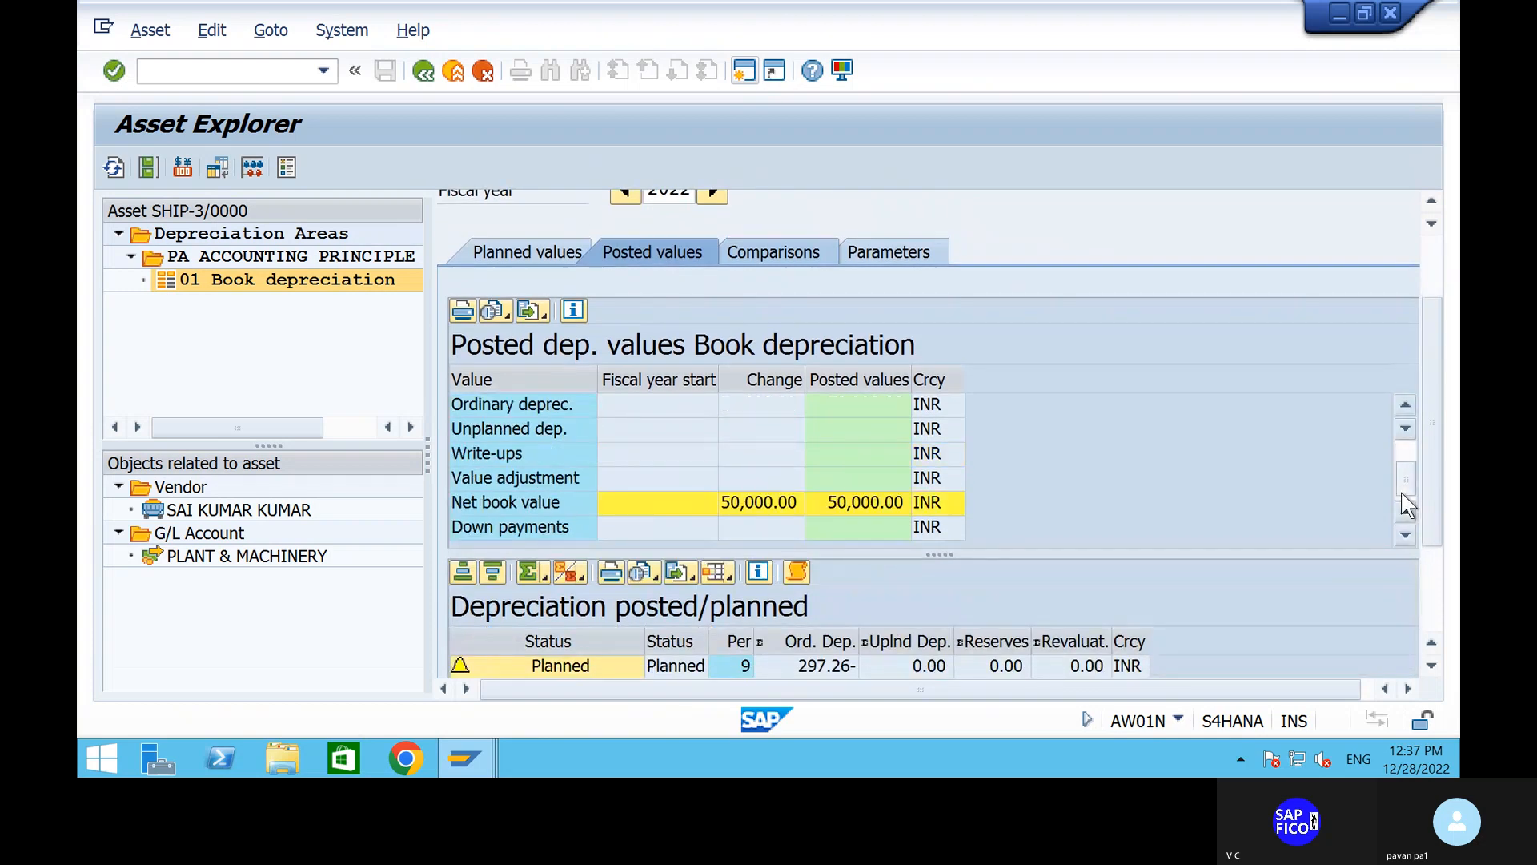
{"action": "scroll", "coordinate": [1430, 661], "scroll_direction": "down", "scroll_amount": 2}
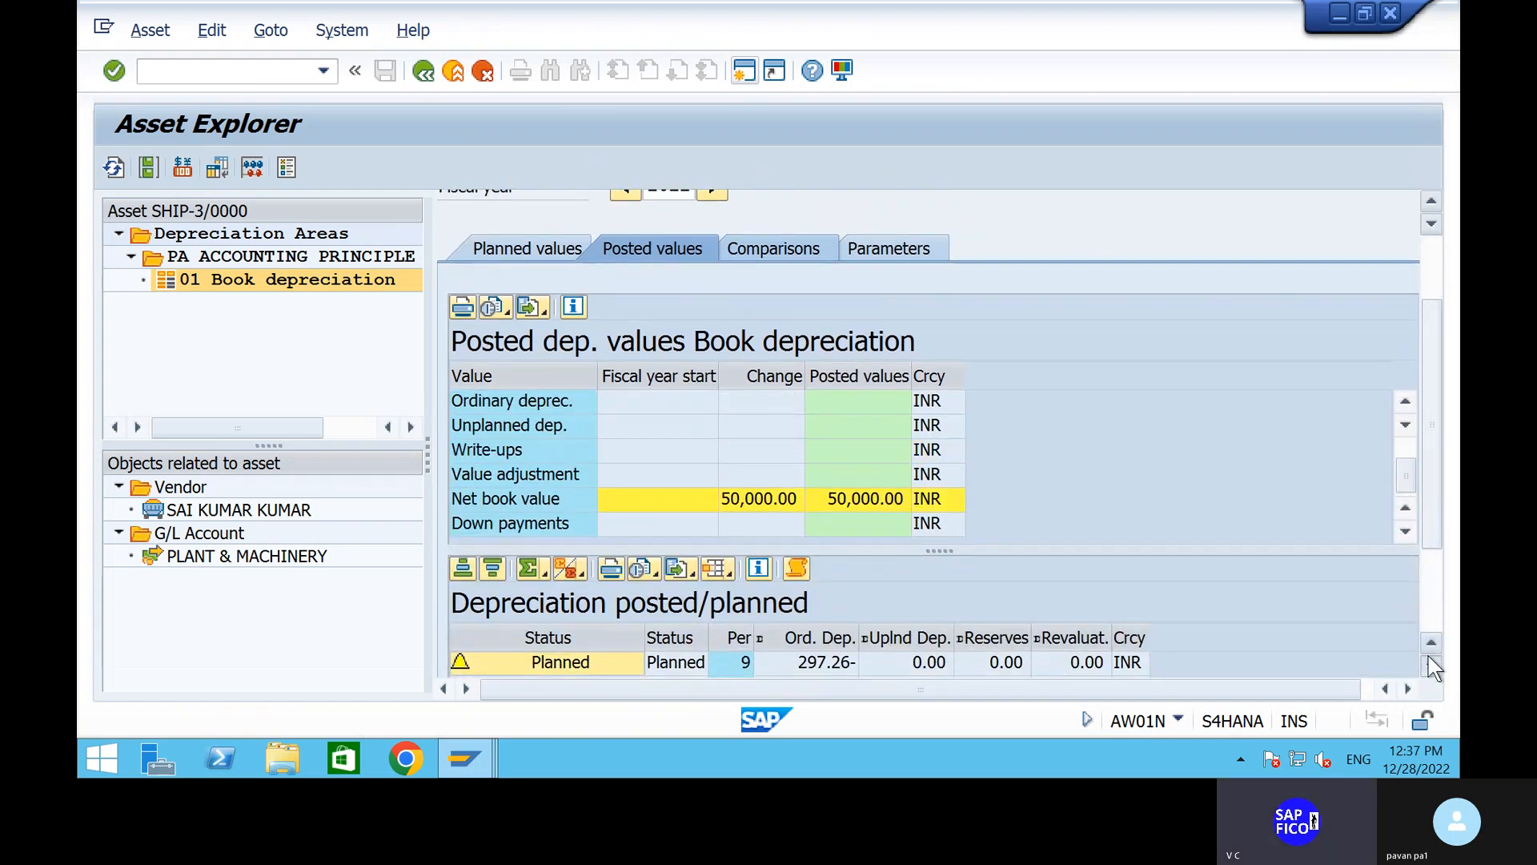
{"action": "scroll", "coordinate": [1431, 600], "scroll_direction": "down", "scroll_amount": 4}
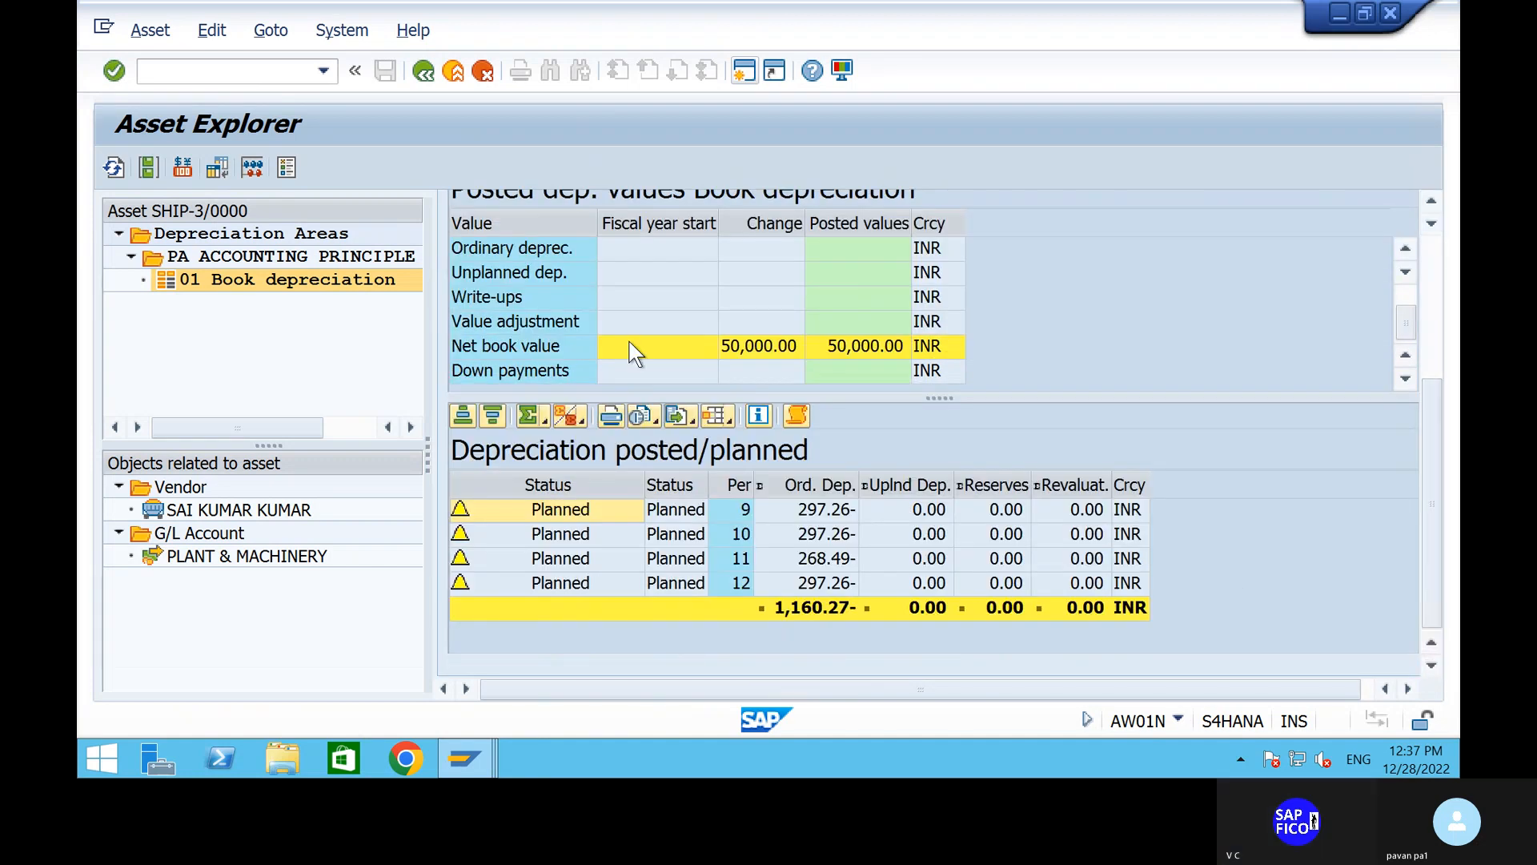
{"action": "scroll", "coordinate": [745, 251], "scroll_direction": "up", "scroll_amount": 6}
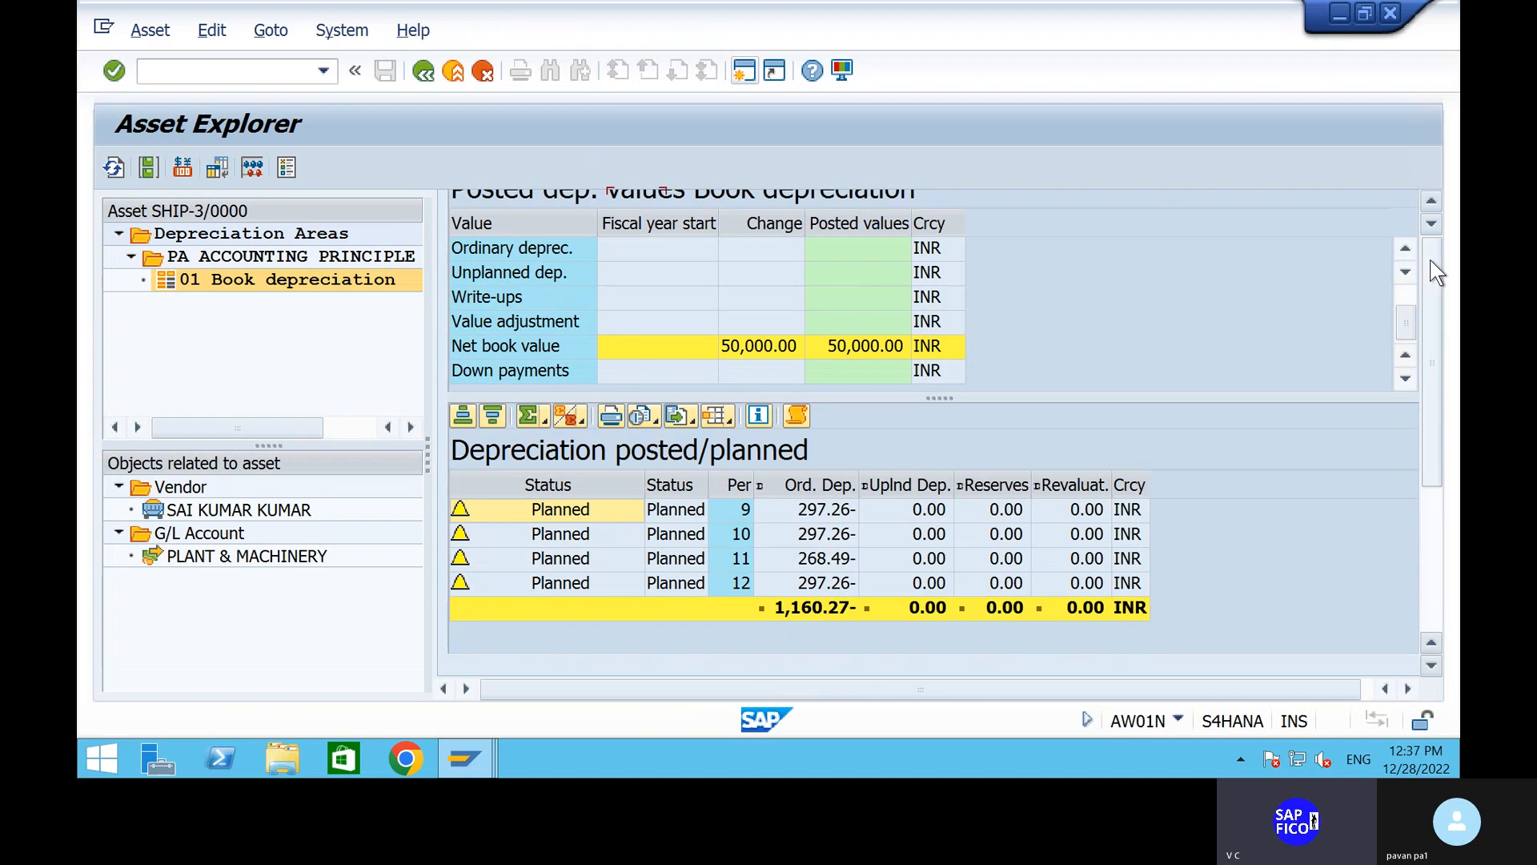
Step: Examine the year-by-year comparison of asset 3's book depreciation for fiscal years 2022 to 2026, and return to SAP Easy Access
{"action": "left_click", "coordinate": [775, 365]}
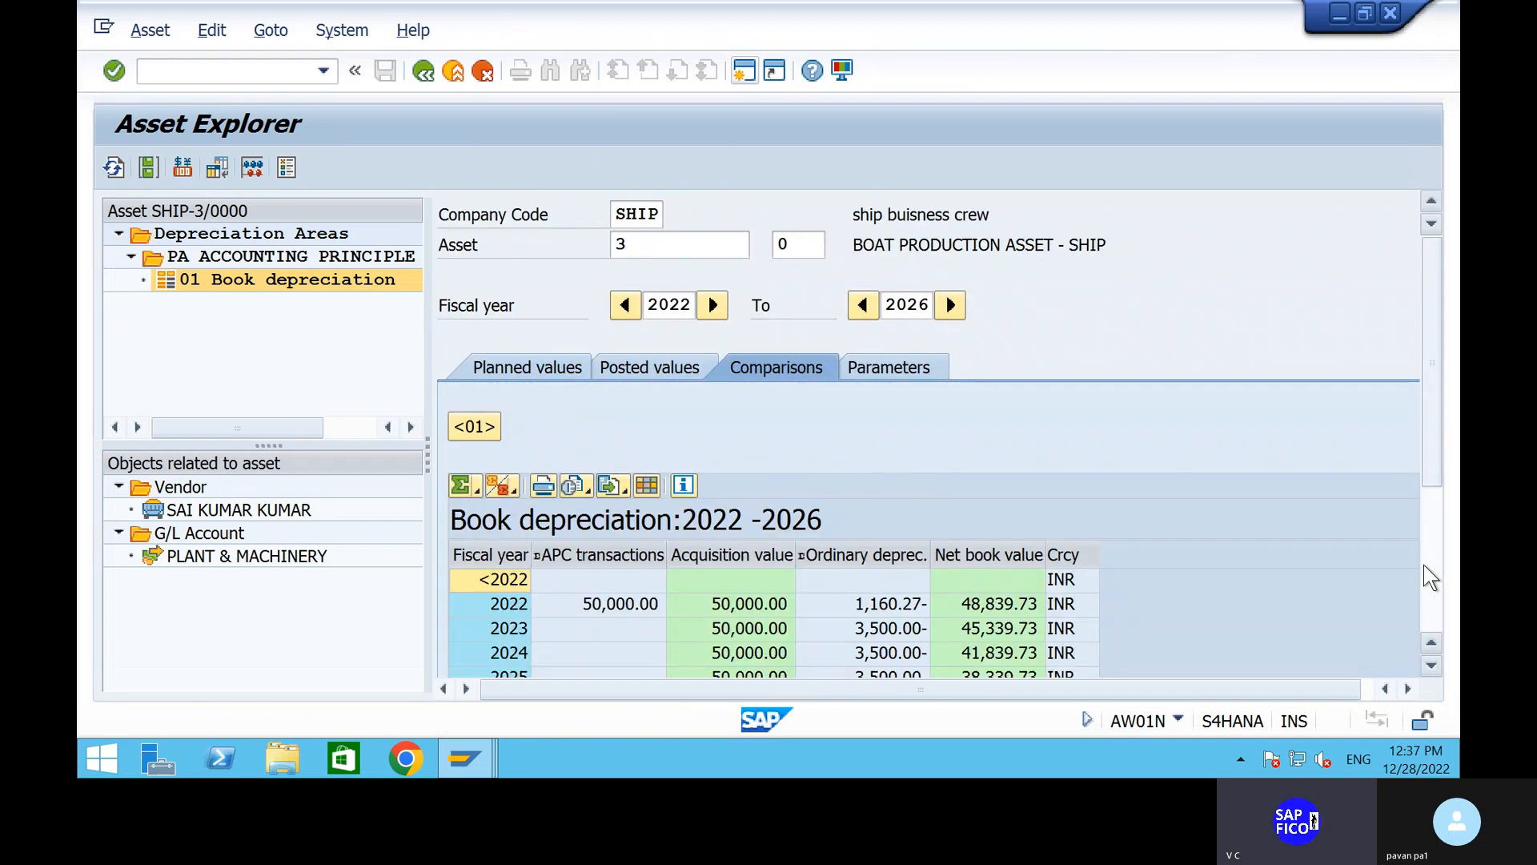
{"action": "scroll", "coordinate": [1436, 577], "scroll_direction": "down", "scroll_amount": 3}
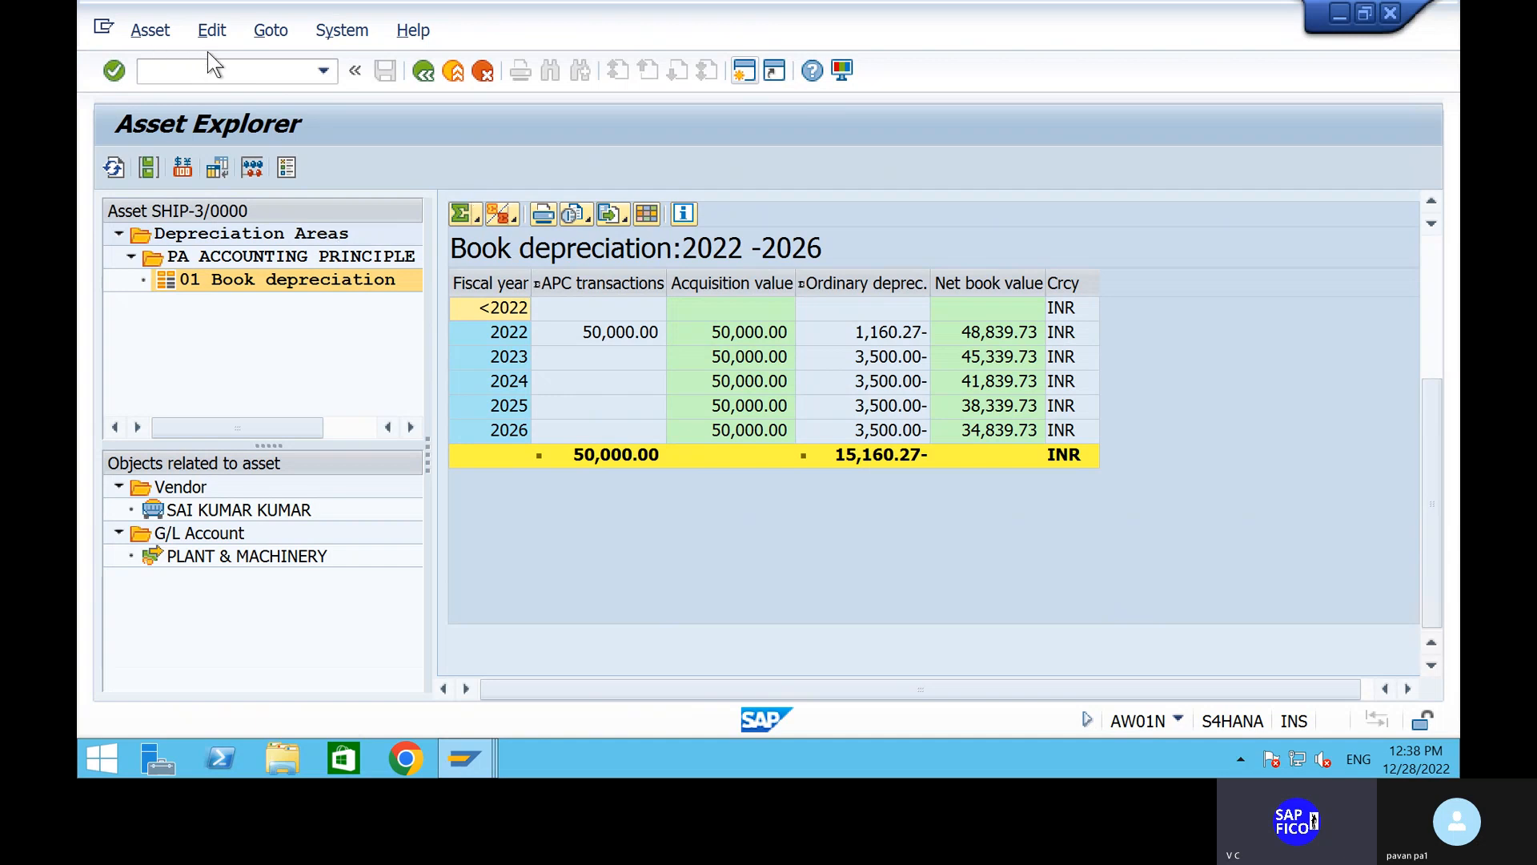
{"action": "left_click", "coordinate": [218, 72]}
{"action": "type", "text": "/N"}
{"action": "key", "text": "Return"}
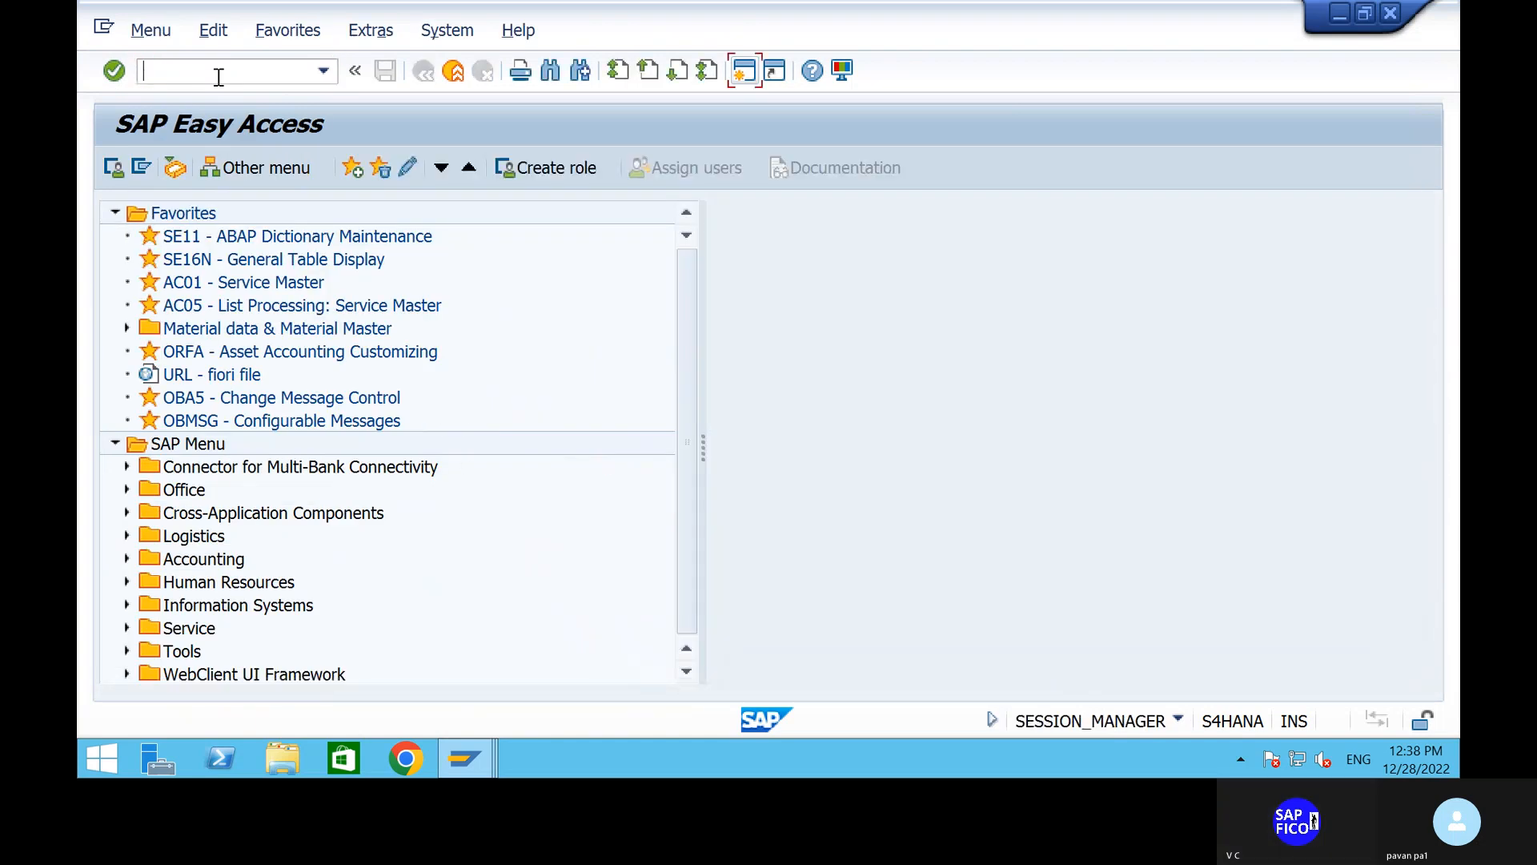
Step: Look up the asset report's transaction code in the Notepad file and open the Asset Balances report S_ALR_87011965
{"action": "mouse_move", "coordinate": [905, 8]}
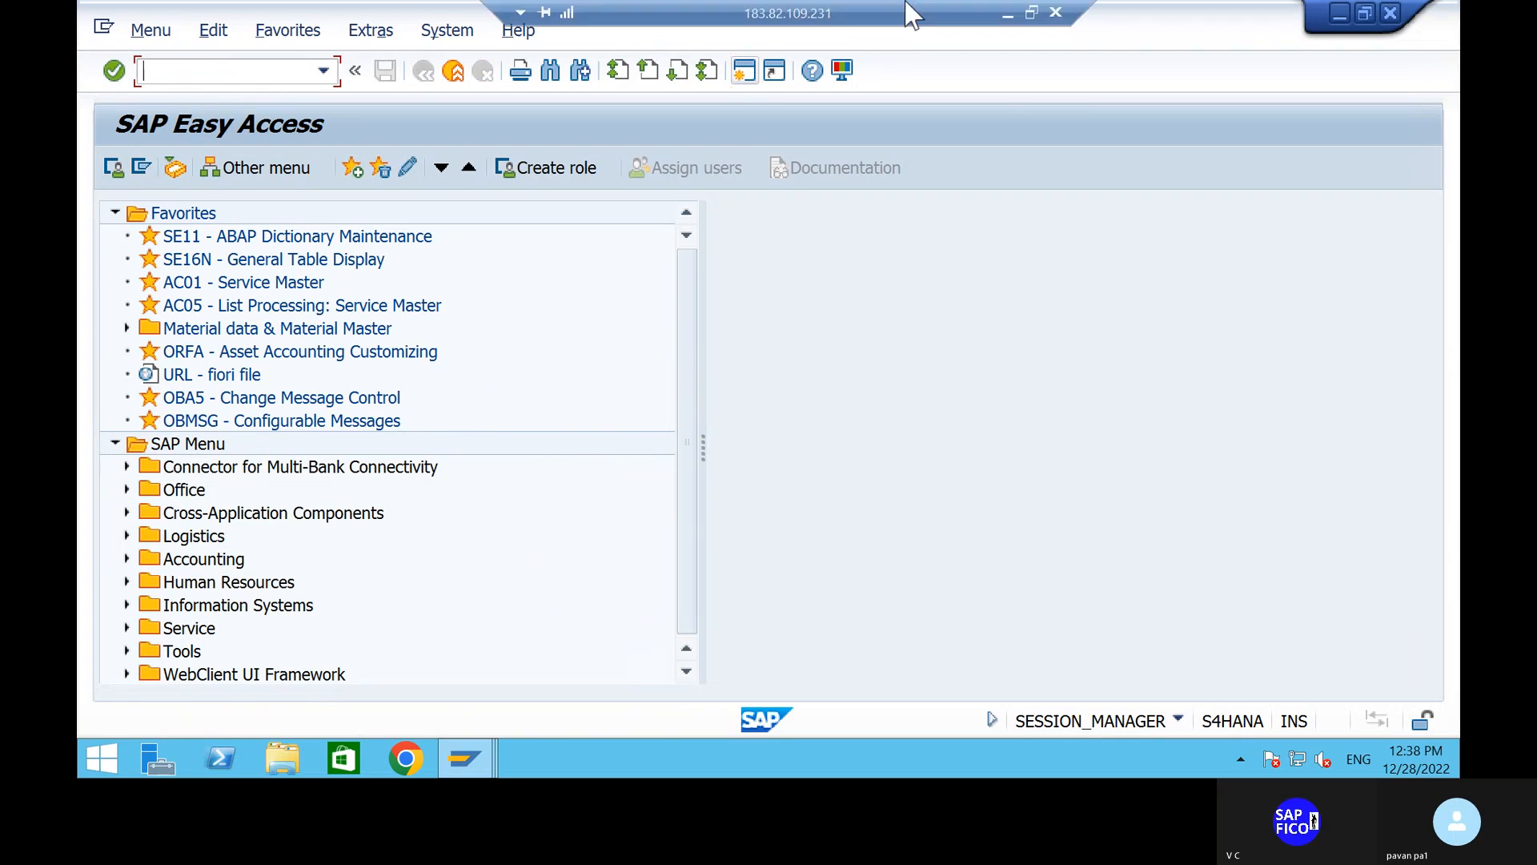
{"action": "left_click", "coordinate": [1006, 14]}
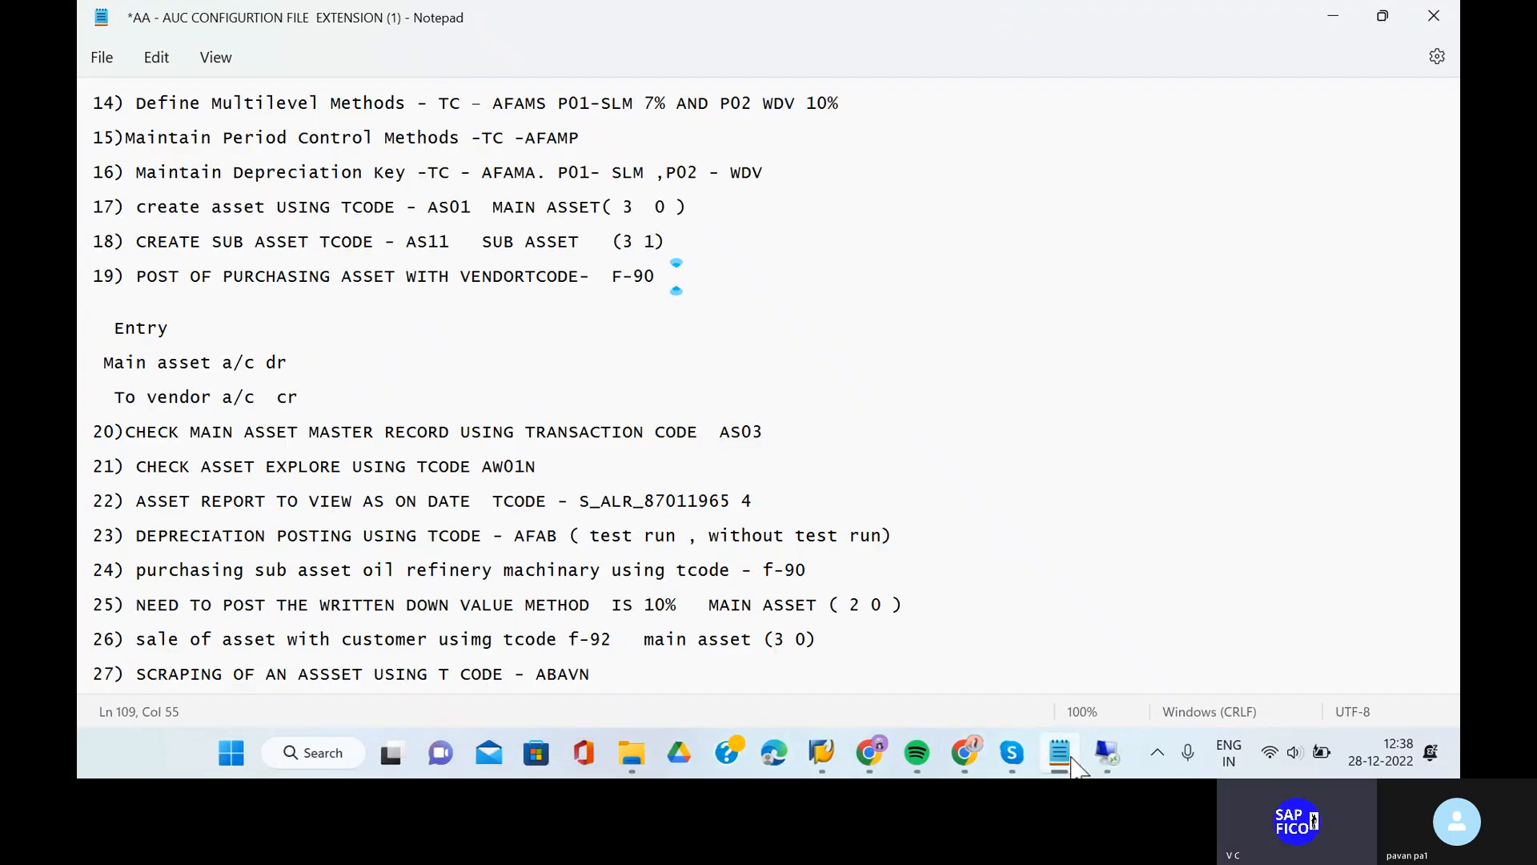
{"action": "left_click", "coordinate": [1102, 764]}
{"action": "type", "text": "S"}
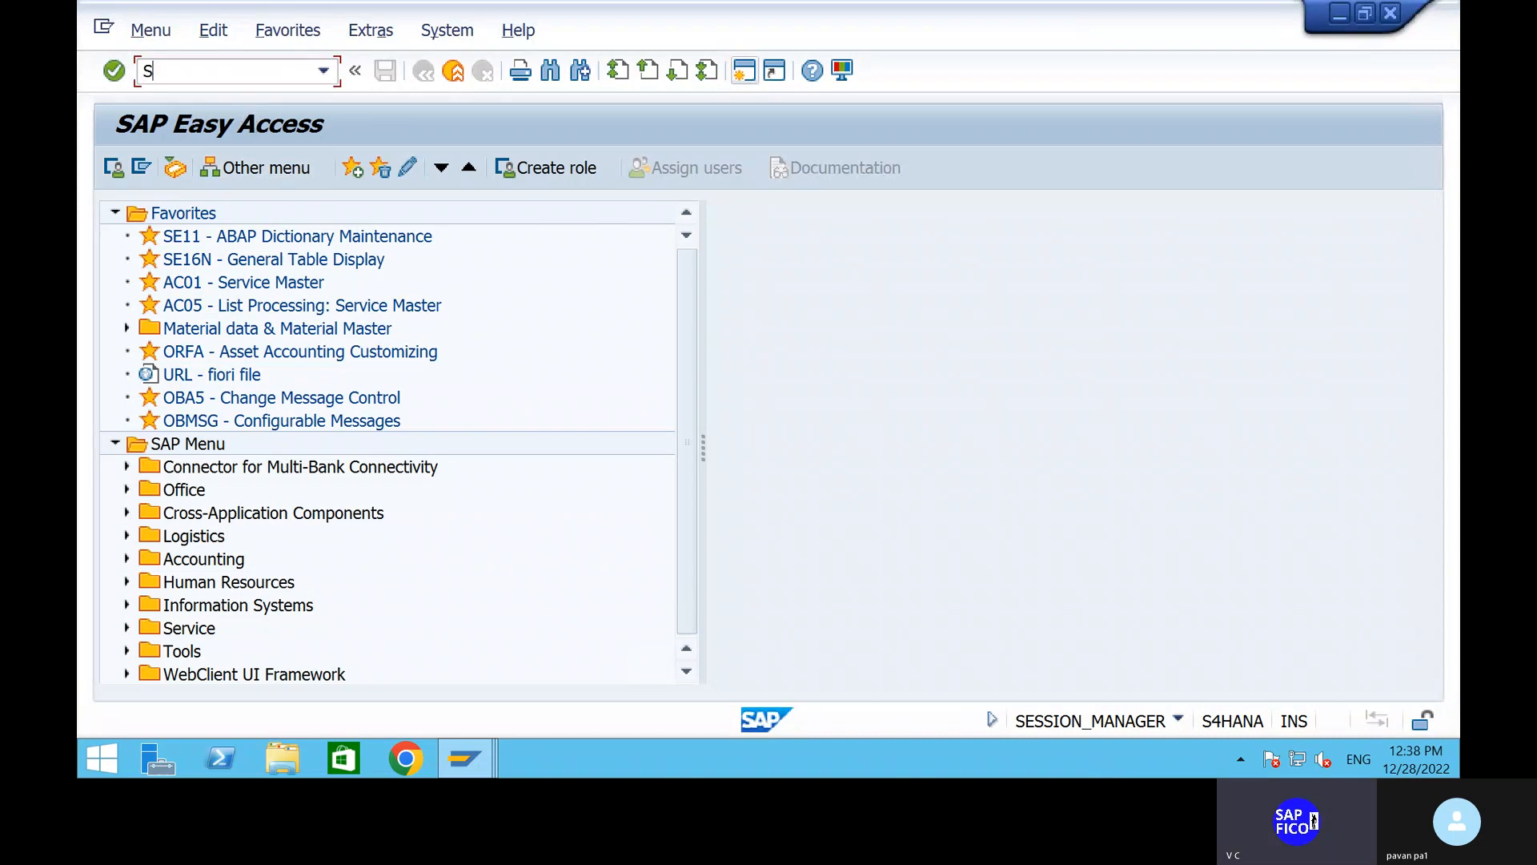
{"action": "type", "text": "_ALR_87099"}
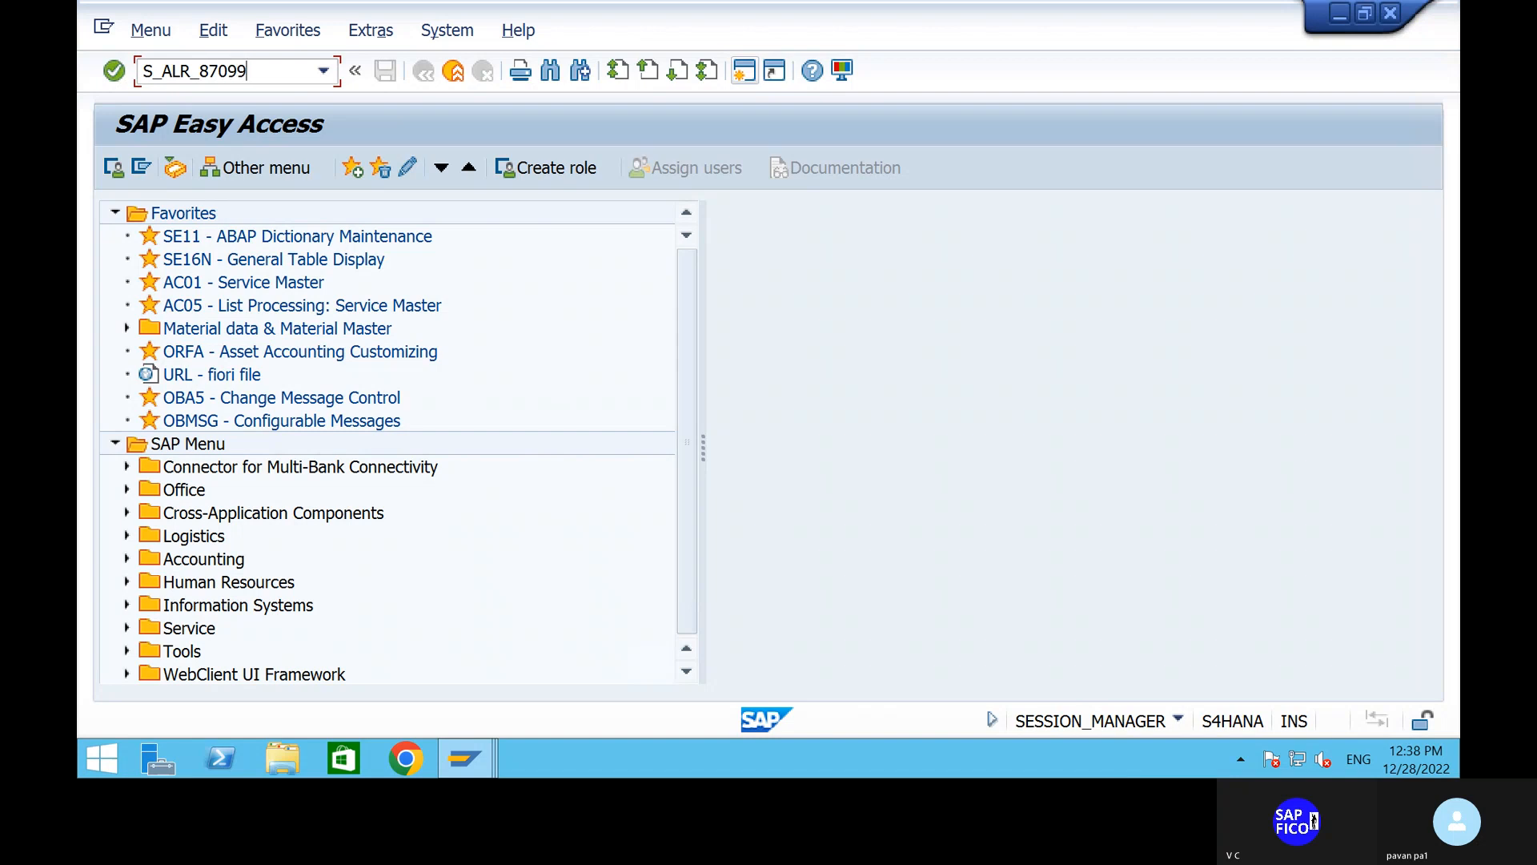
{"action": "key", "text": "BackSpace"}
{"action": "key", "text": "BackSpace"}
{"action": "type", "text": "11964"}
{"action": "key", "text": "Return"}
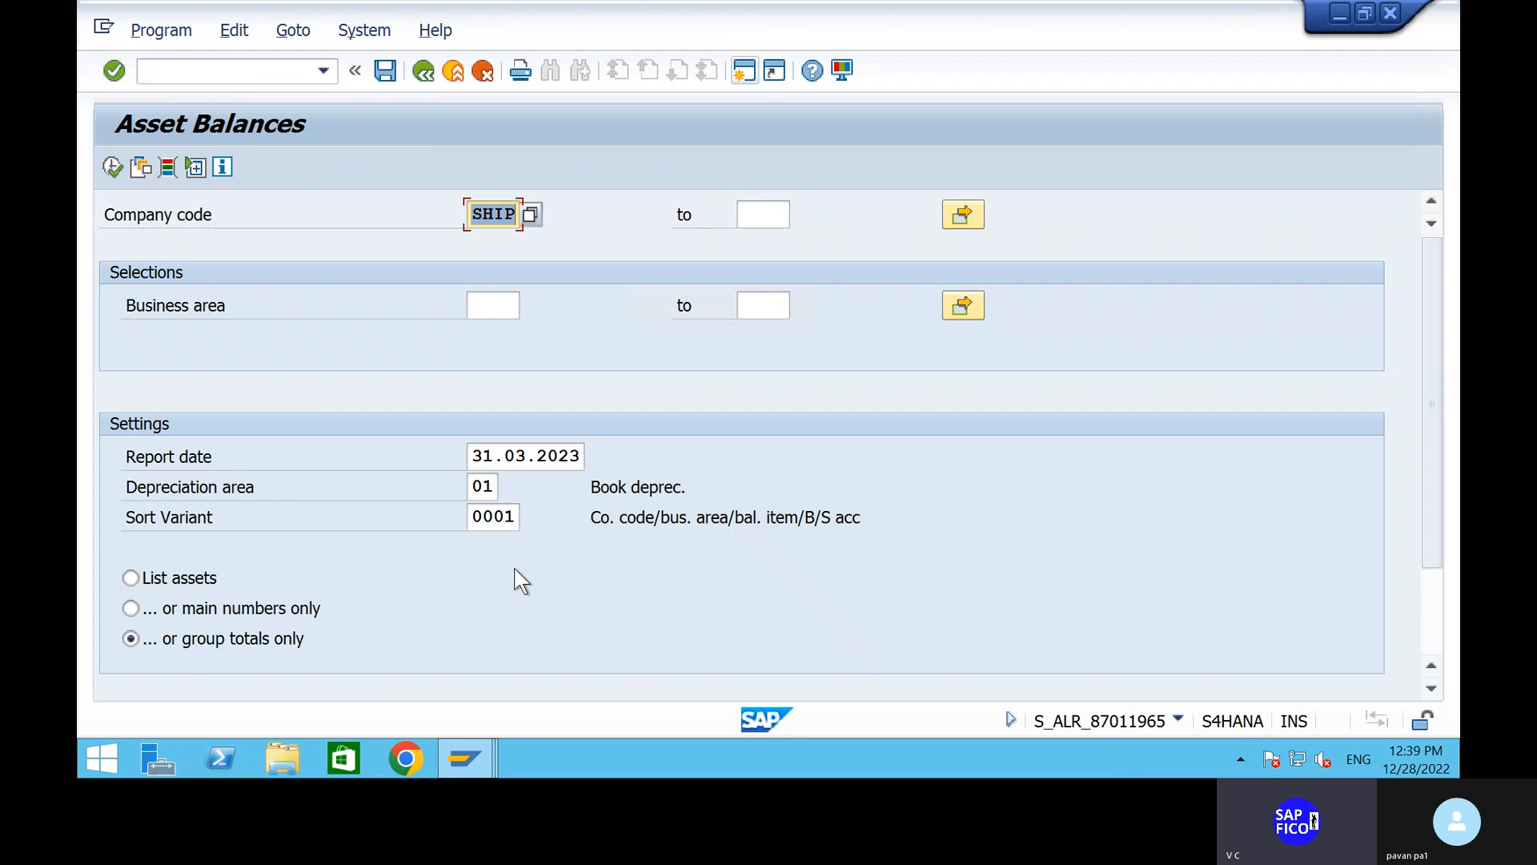
Step: Run the Asset Balances report for company code SHIP at 31.03.2023, depreciation area 01, group totals only, and review the balances
{"action": "left_click", "coordinate": [112, 166]}
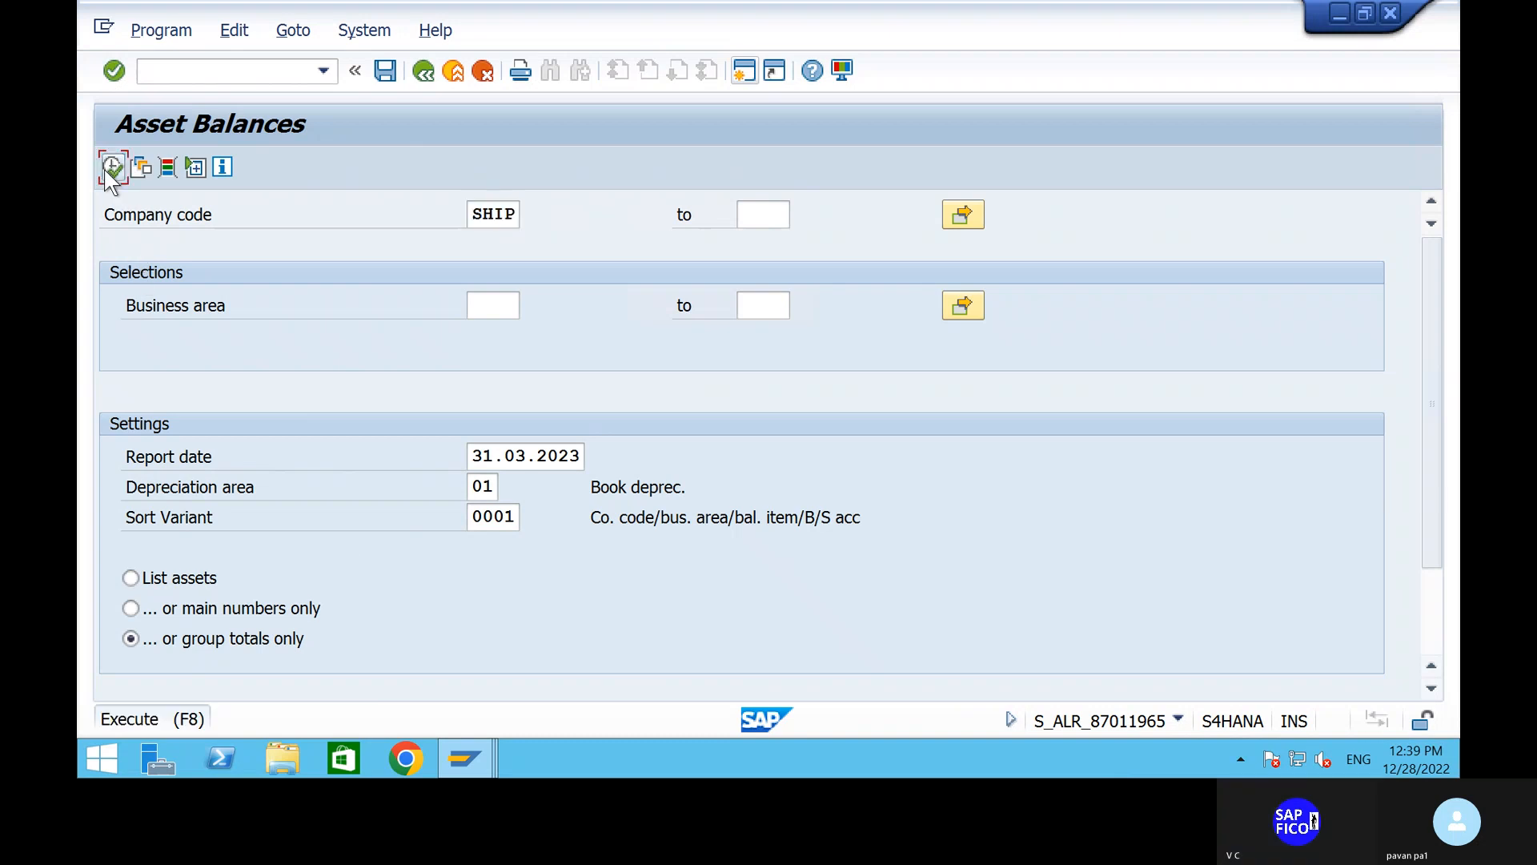
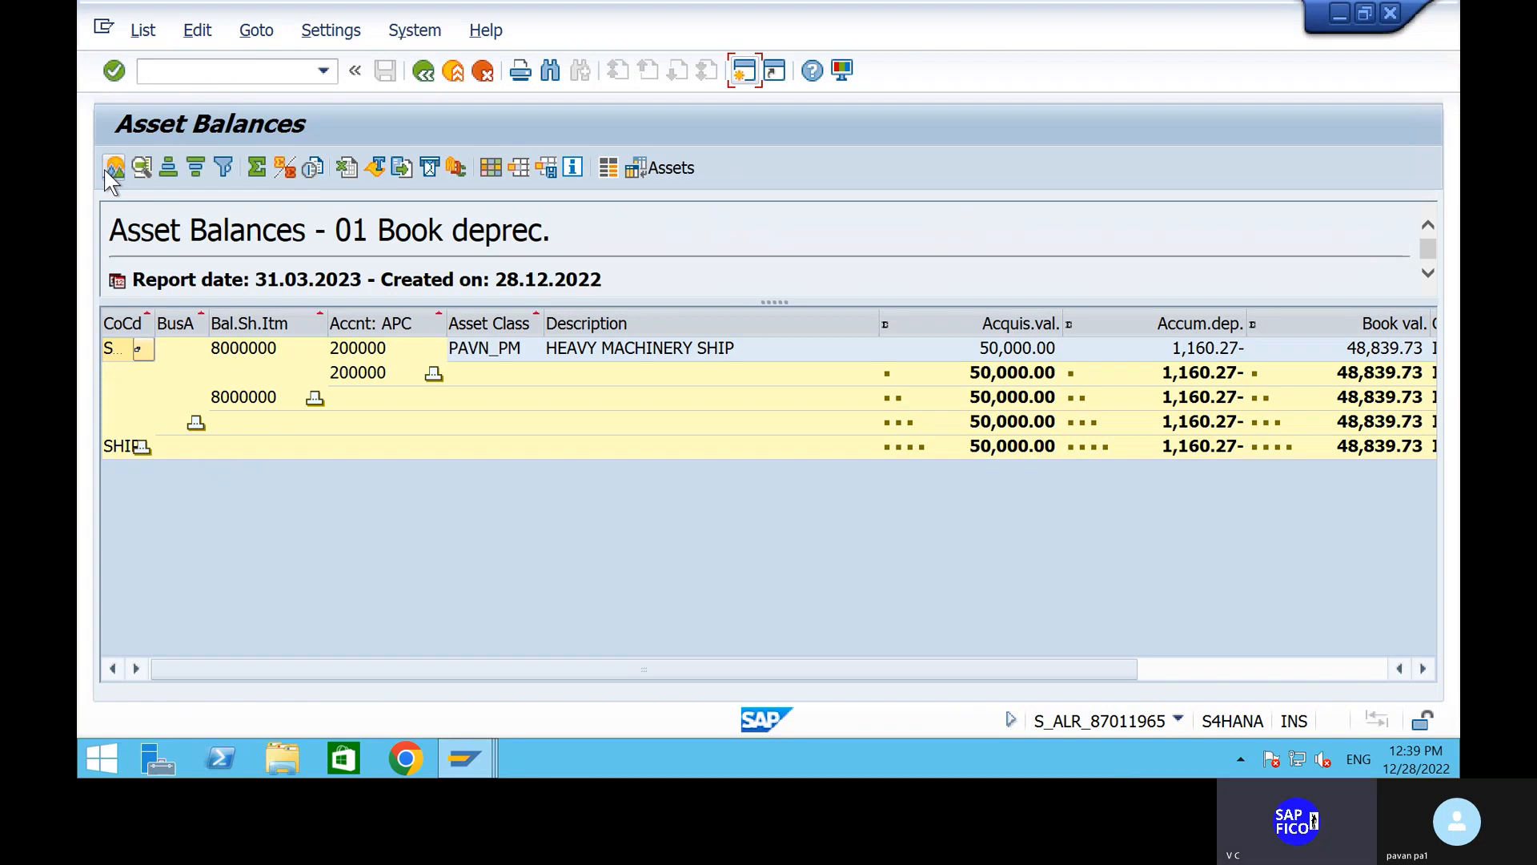
{"action": "left_click", "coordinate": [519, 473]}
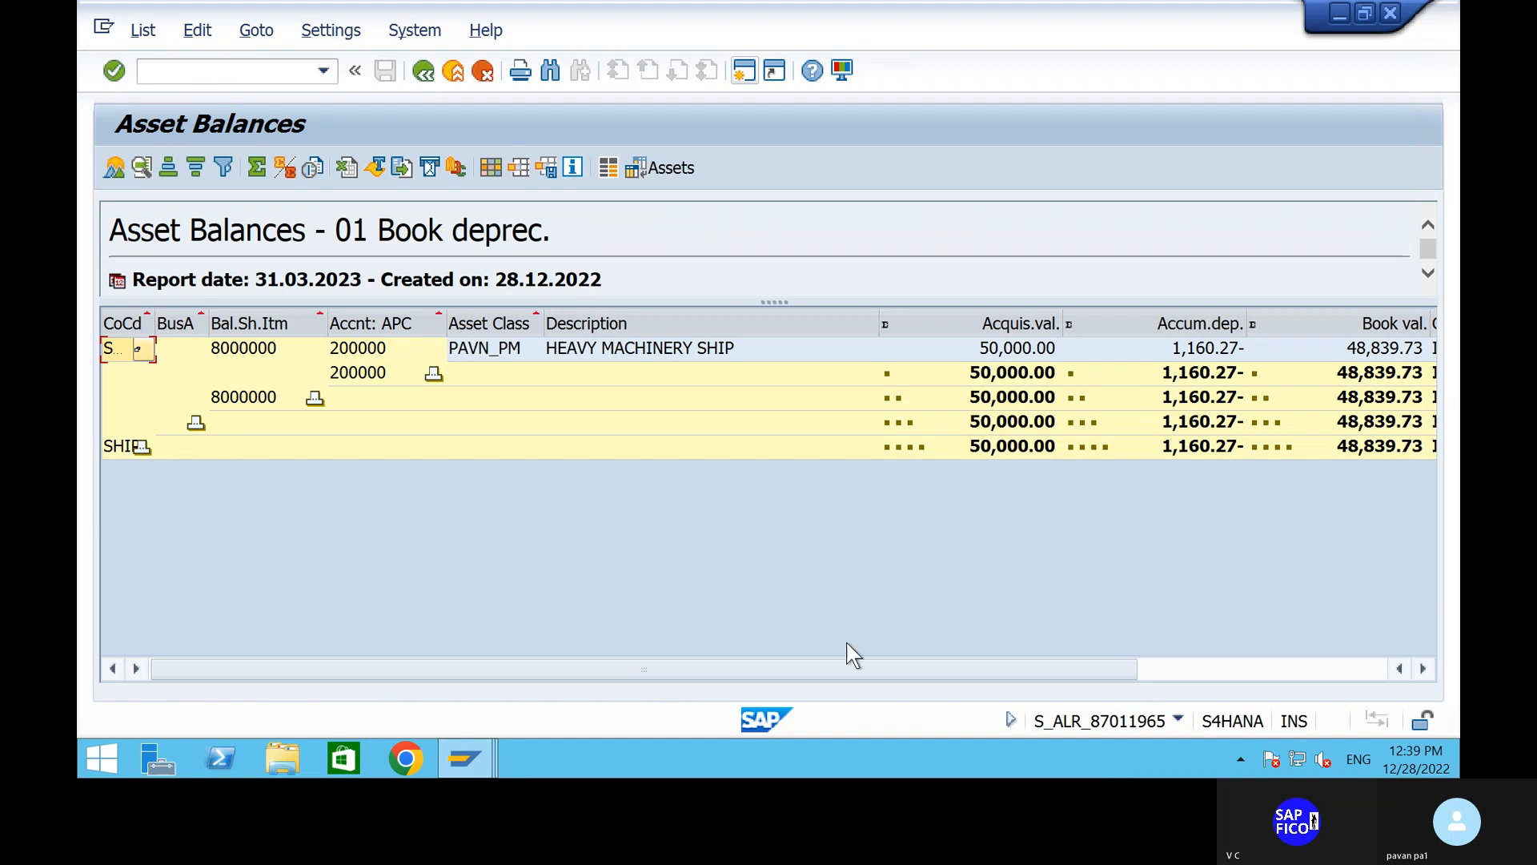
{"action": "left_click", "coordinate": [1179, 668]}
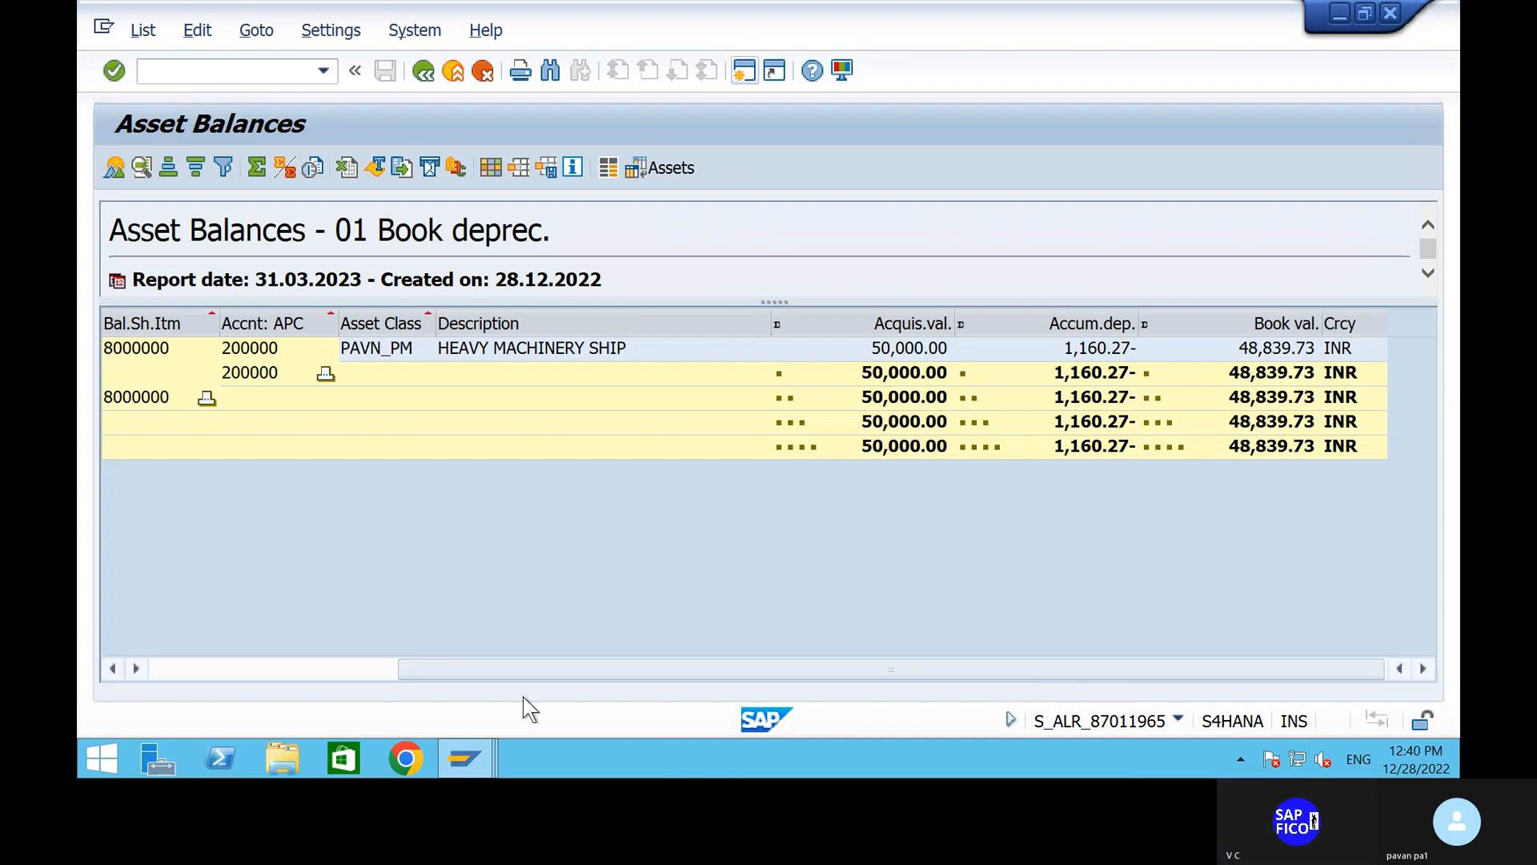
{"action": "left_click", "coordinate": [245, 671]}
{"action": "left_click", "coordinate": [744, 70]}
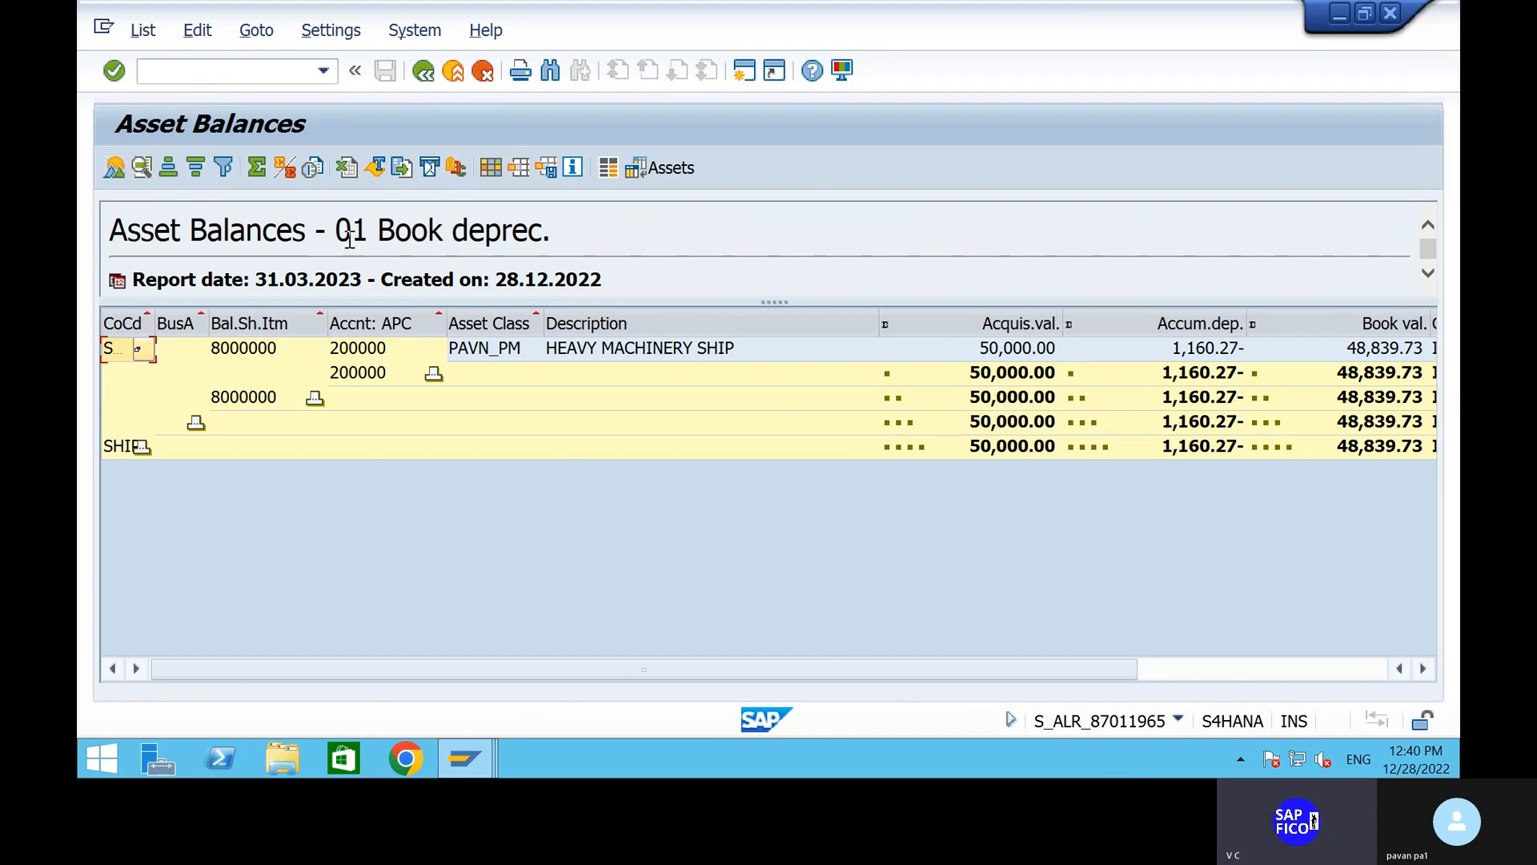
{"action": "left_click", "coordinate": [191, 70]}
{"action": "type", "text": "/NSPRO"}
{"action": "key", "text": "Return"}
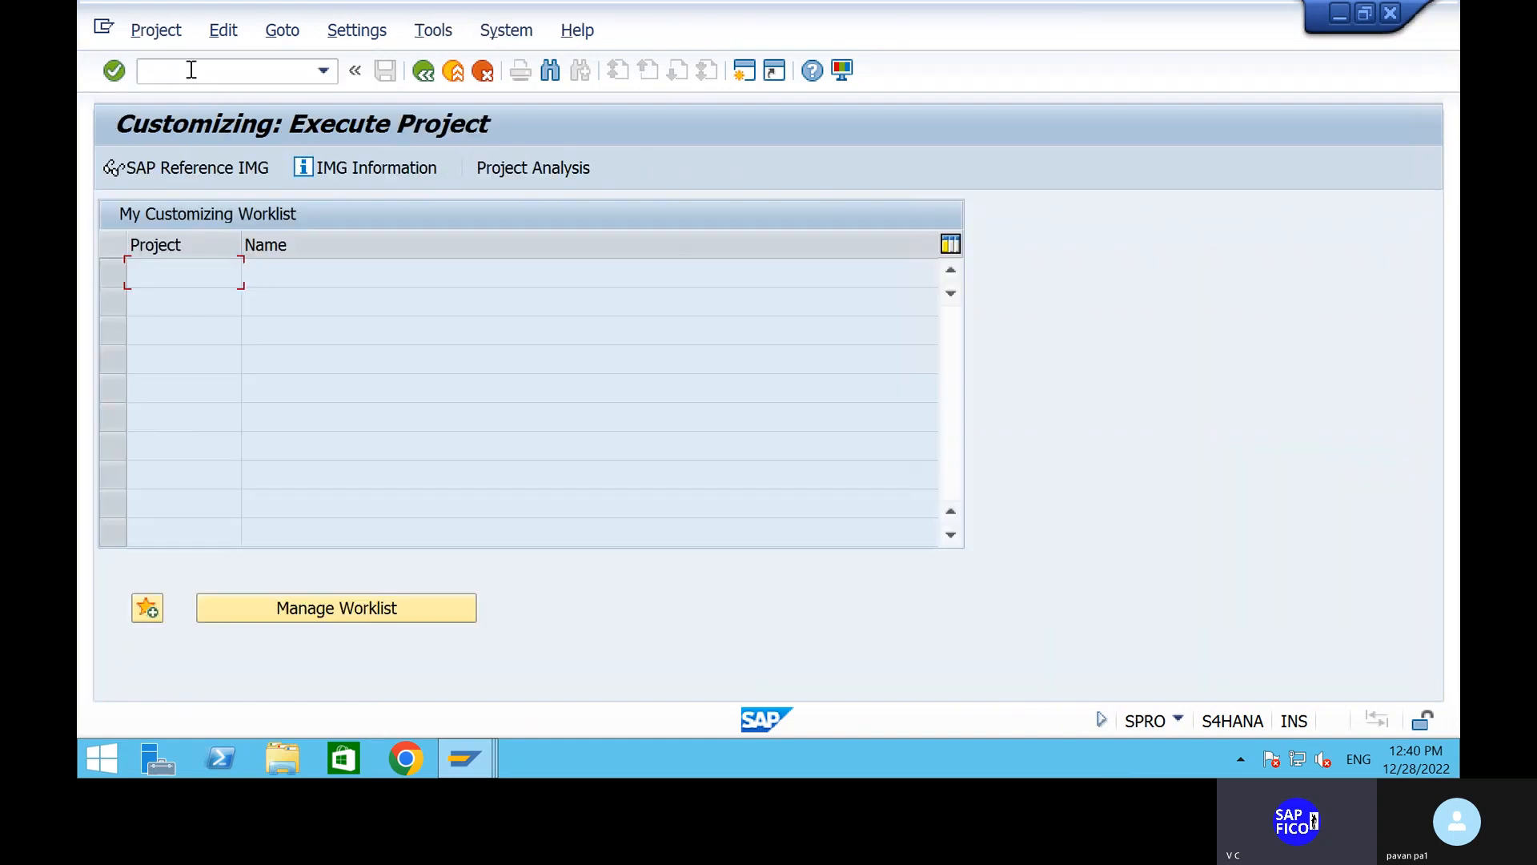
{"action": "left_click", "coordinate": [206, 170]}
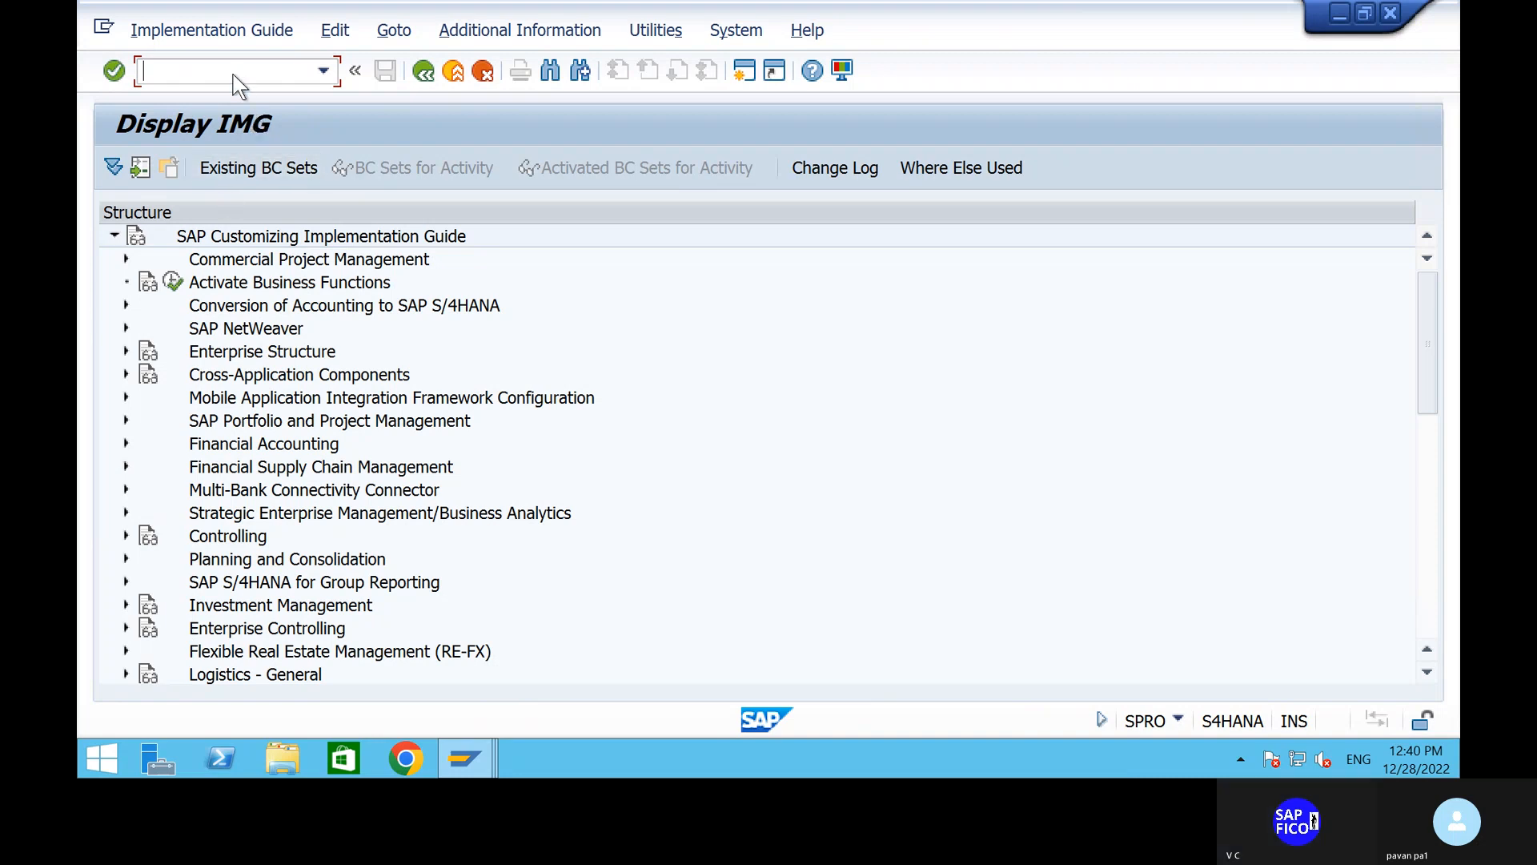
{"action": "type", "text": "/n"}
{"action": "key", "text": "Return"}
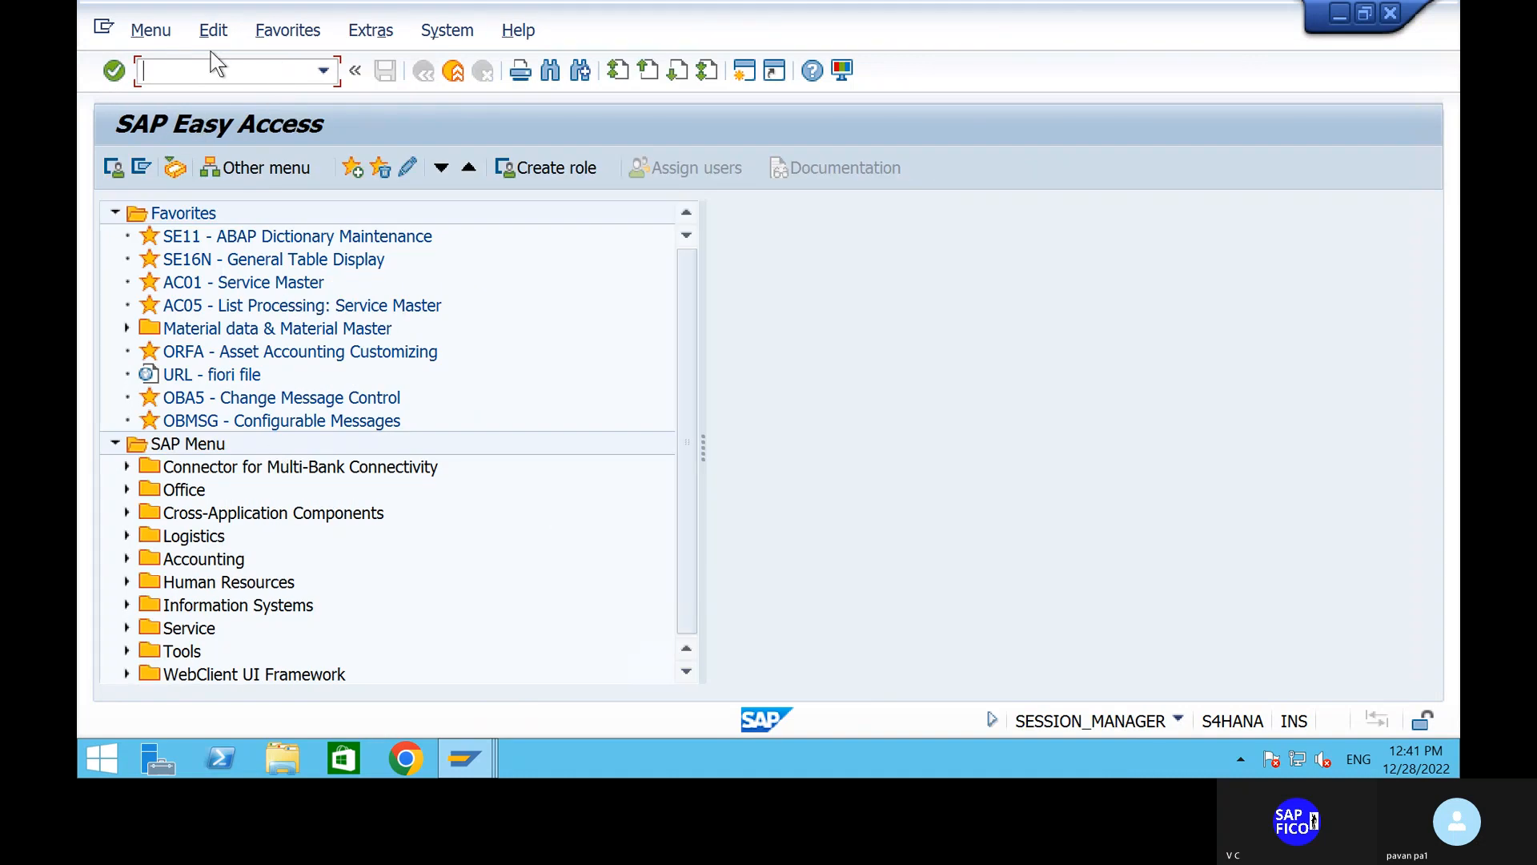
Step: Expand the SAP menu tree through Accounting and Financial Accounting to Fixed Assets, and show the contents of its Asset folder
{"action": "left_click", "coordinate": [127, 559]}
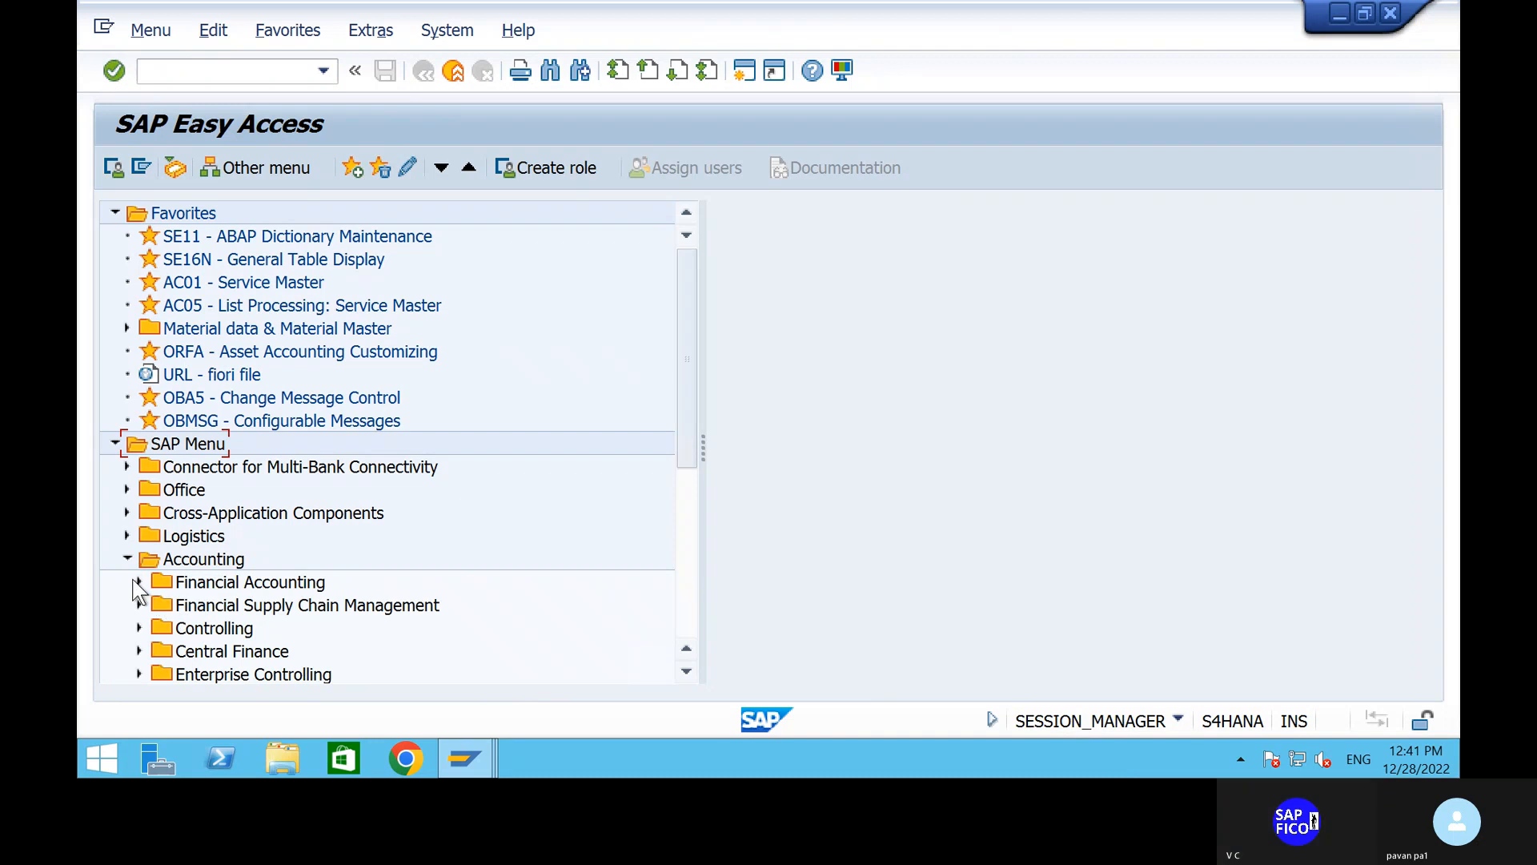
{"action": "left_click", "coordinate": [139, 582]}
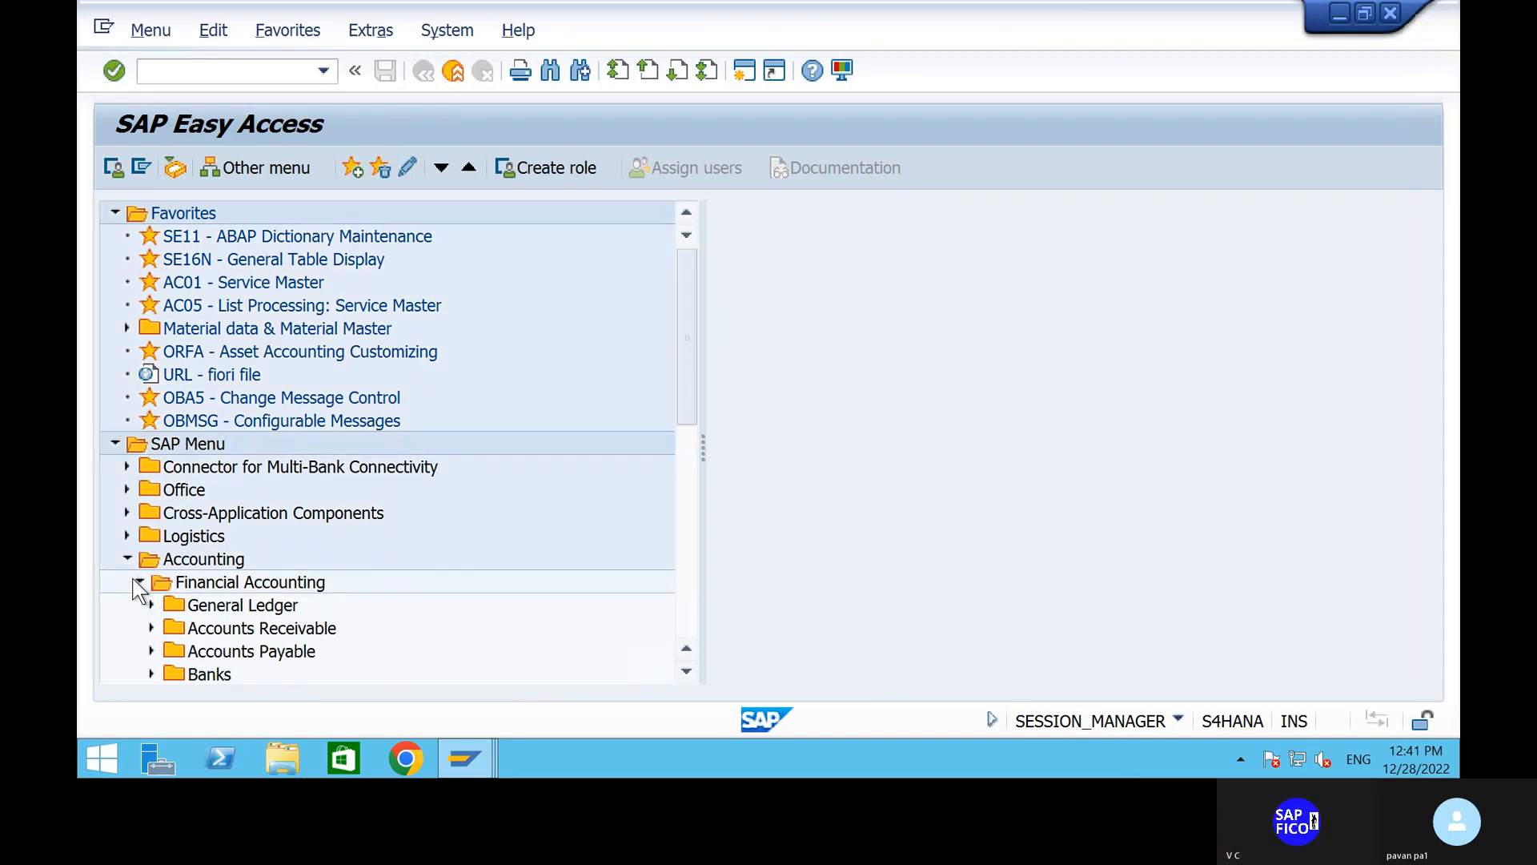
{"action": "left_click", "coordinate": [694, 512]}
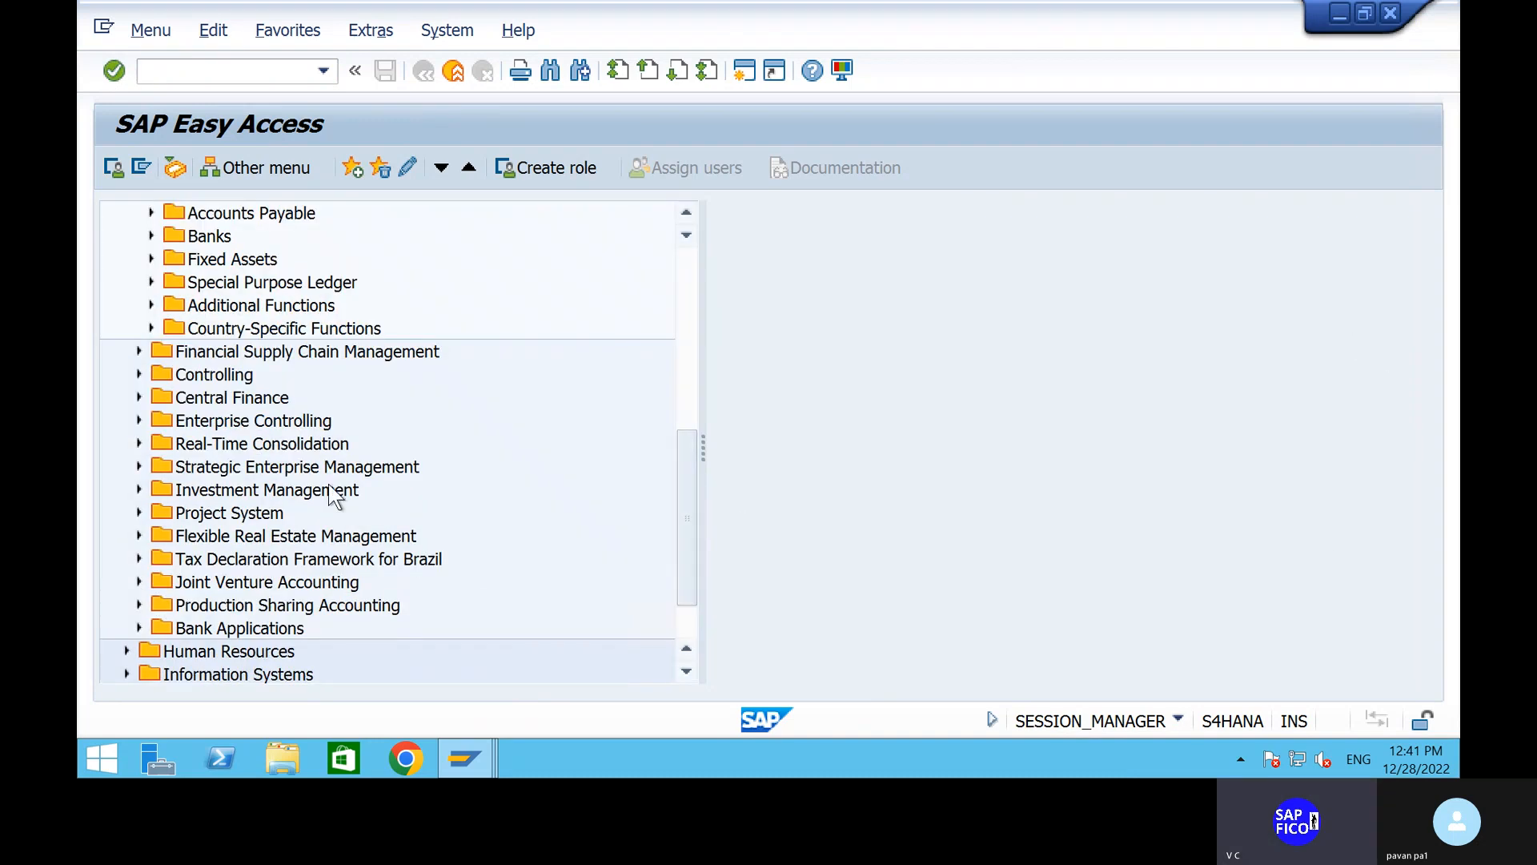
{"action": "left_click", "coordinate": [686, 212]}
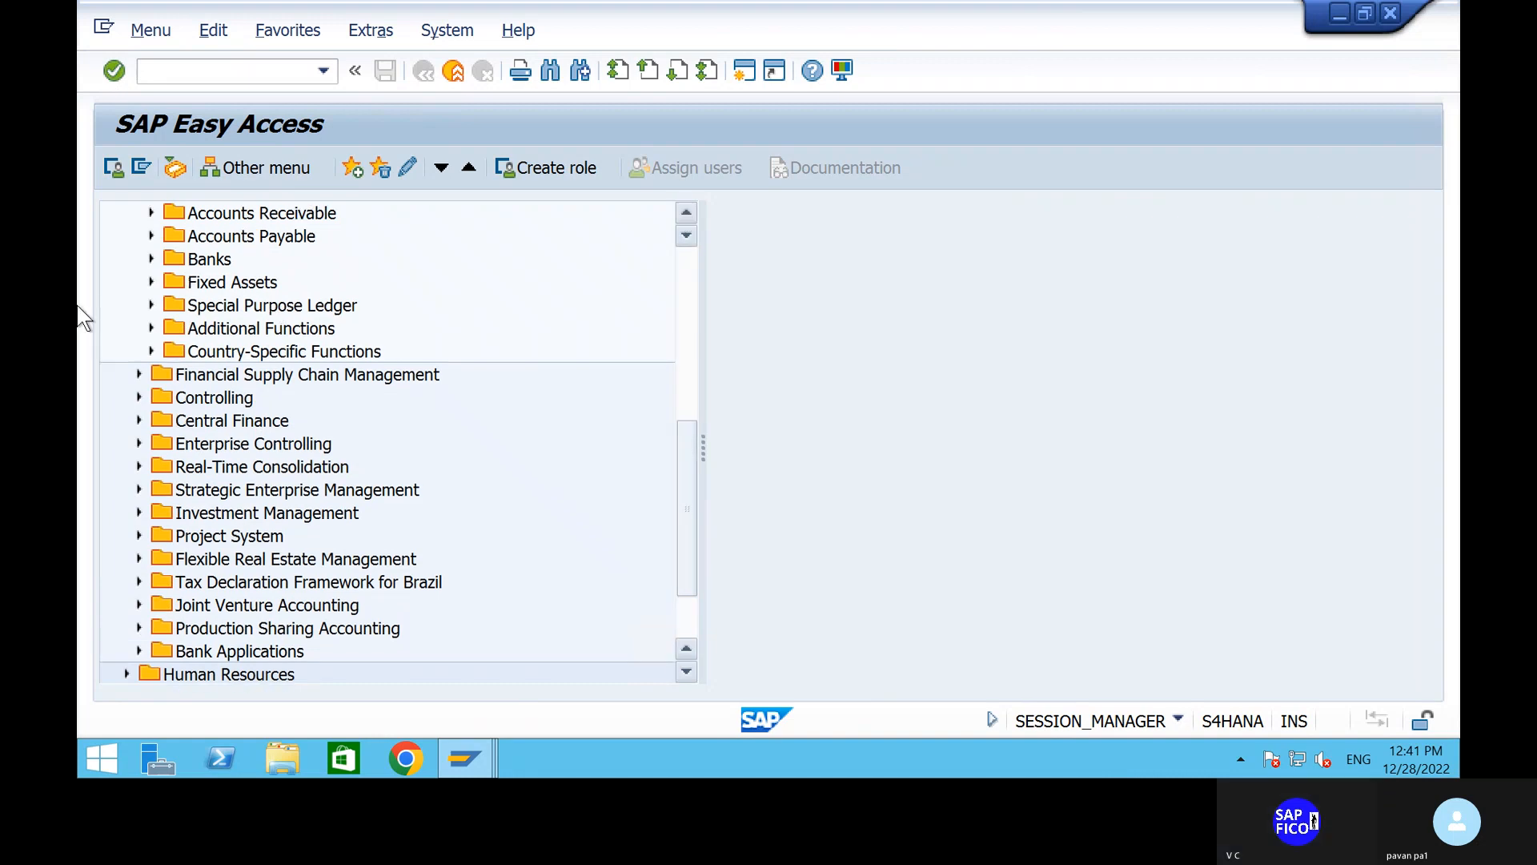
{"action": "left_click", "coordinate": [149, 282]}
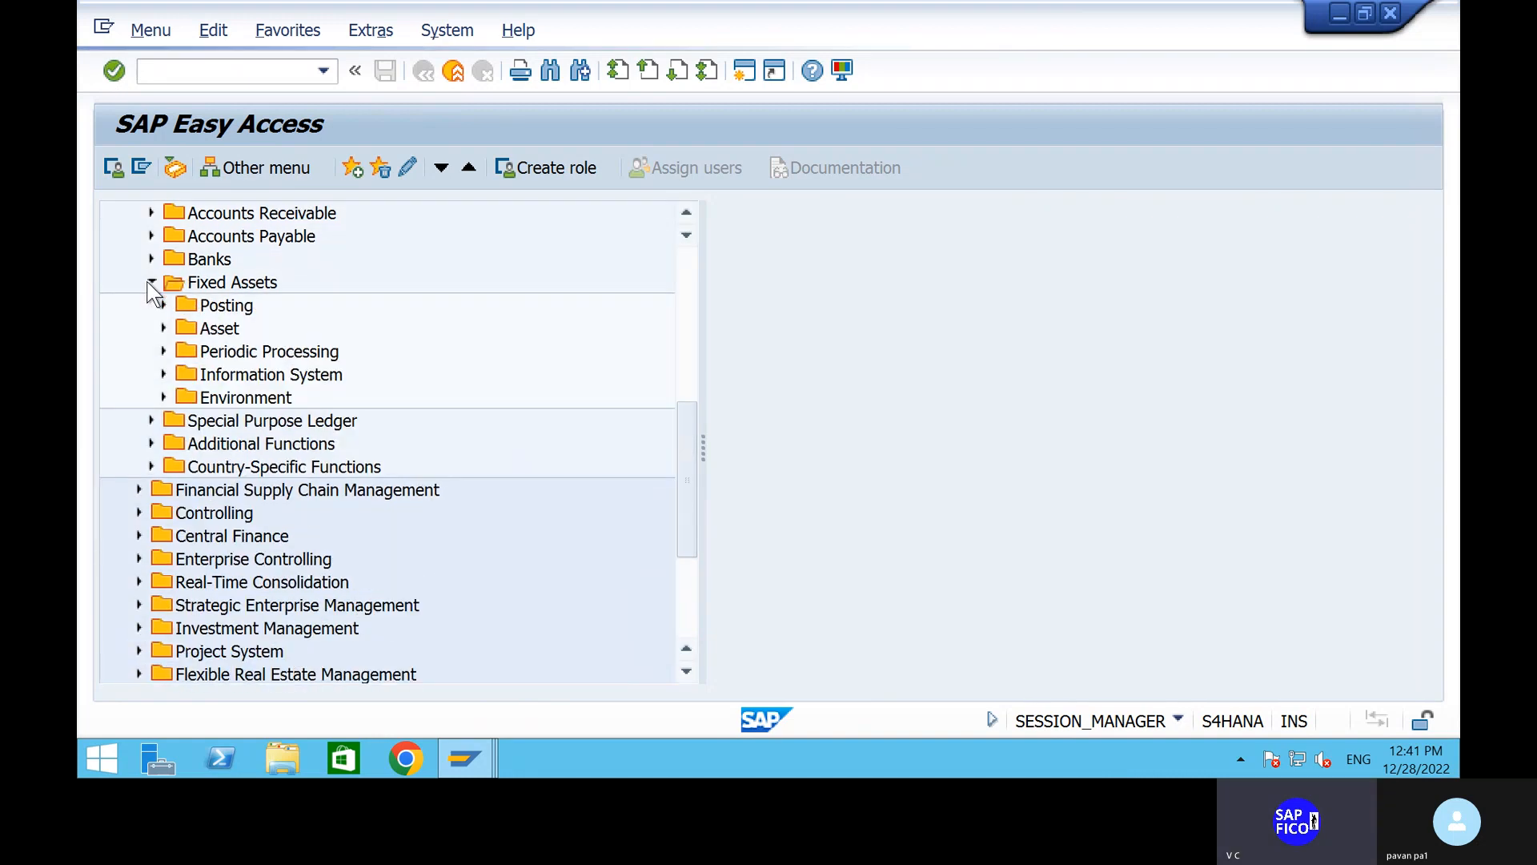
{"action": "left_click", "coordinate": [163, 328]}
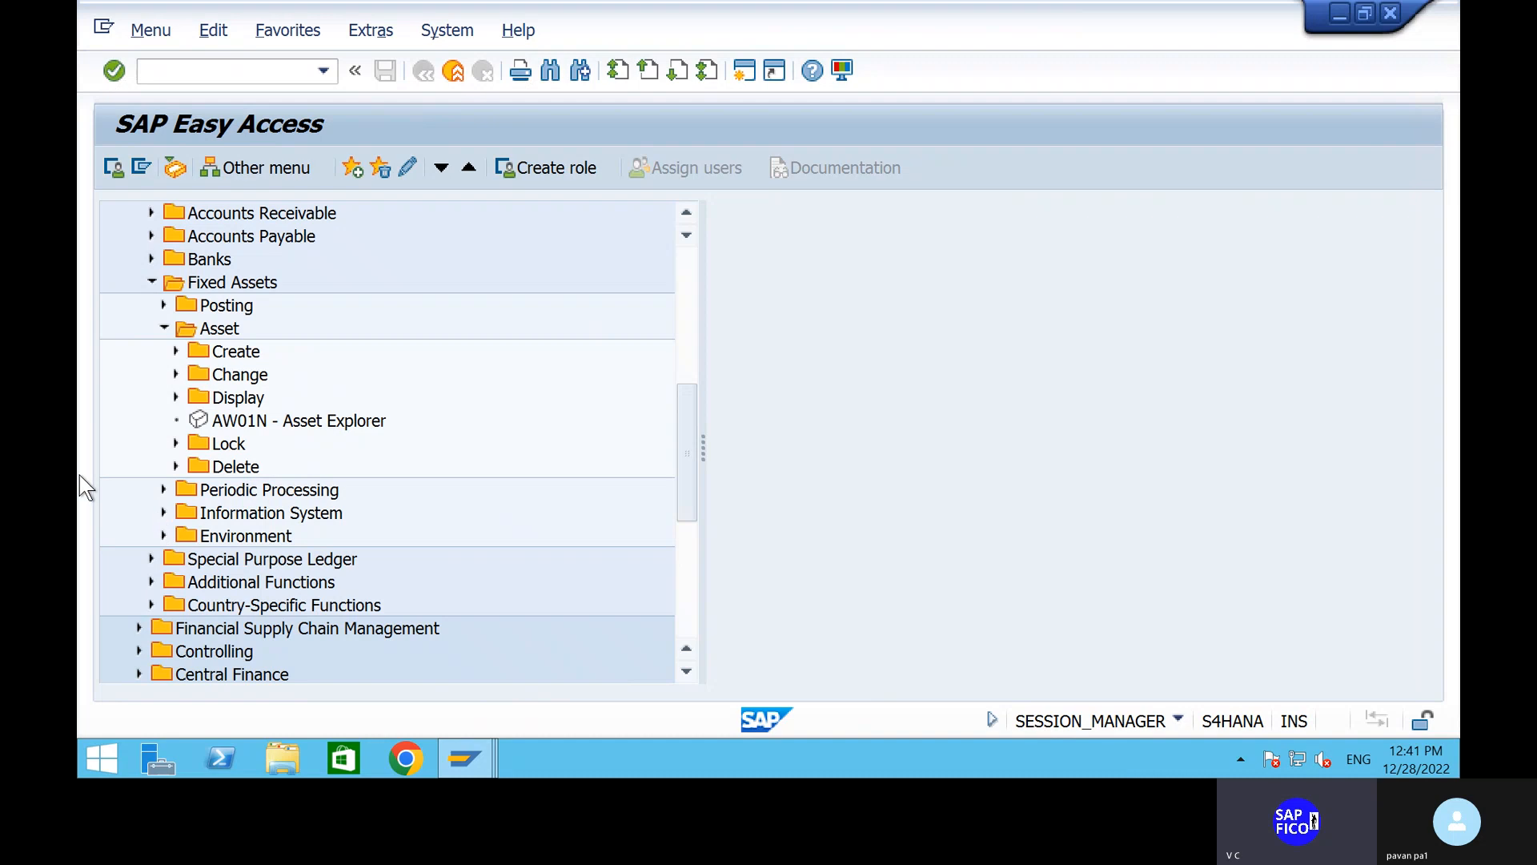
Step: Expand Information System through Reports on Asset Accounting to Individual Asset under Fixed Assets, and collapse the Asset folder
{"action": "left_click", "coordinate": [165, 513]}
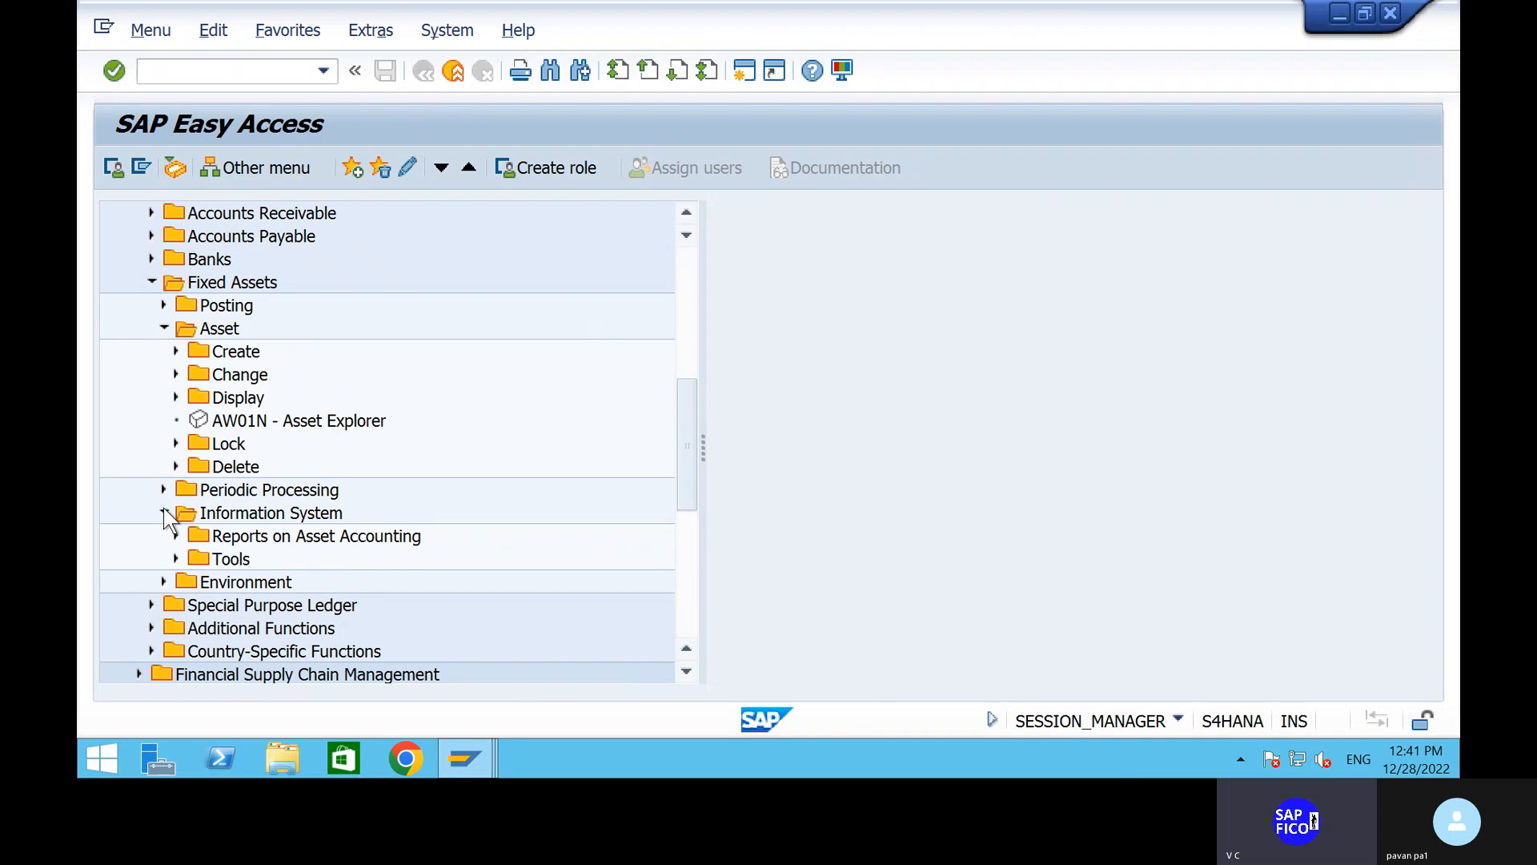
{"action": "left_click", "coordinate": [176, 537]}
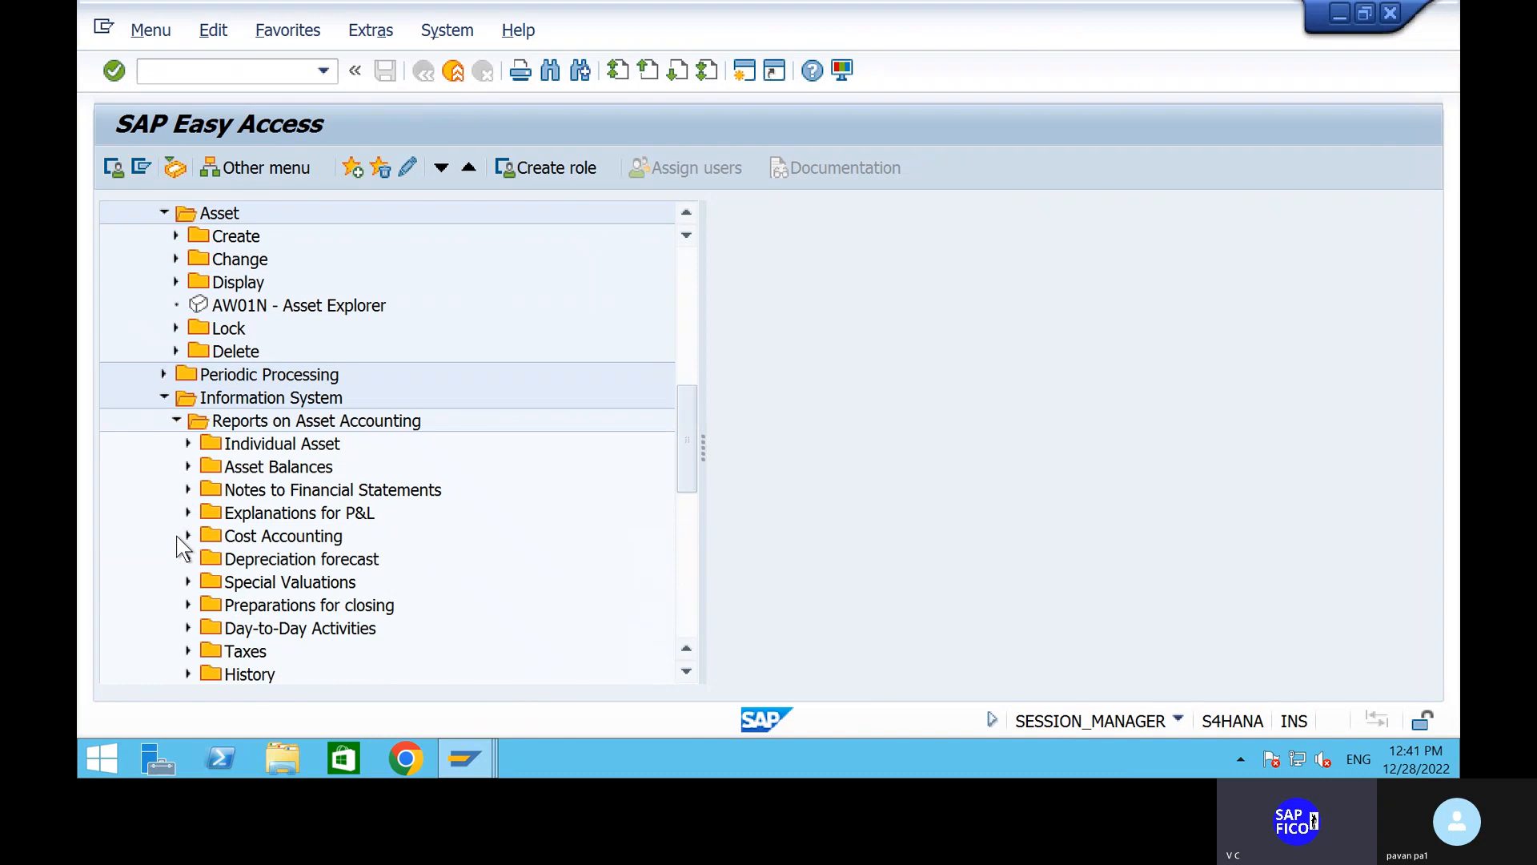
{"action": "left_click", "coordinate": [163, 212]}
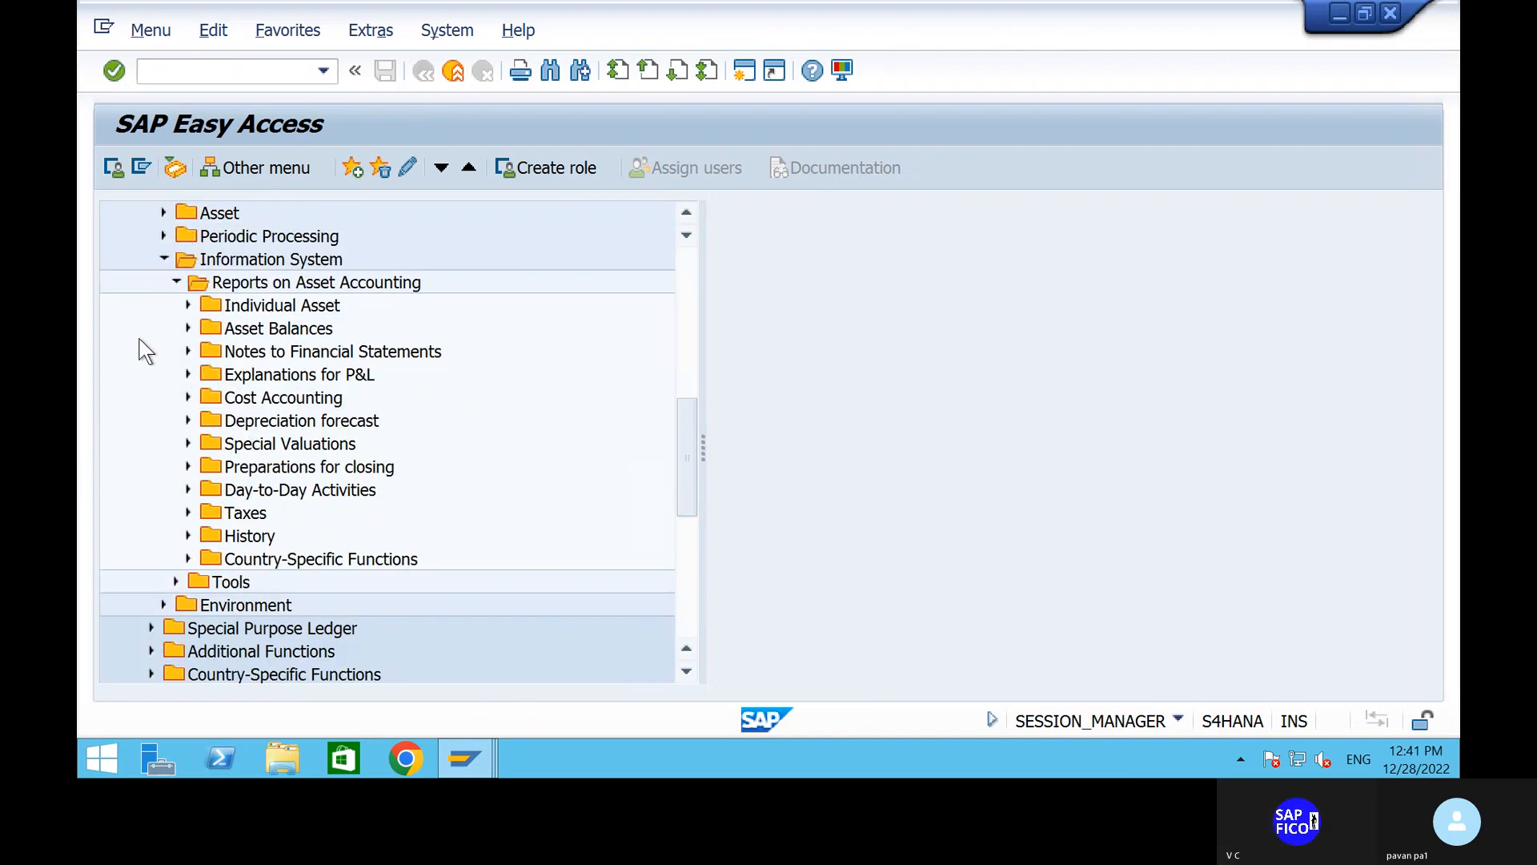
{"action": "left_click", "coordinate": [189, 305]}
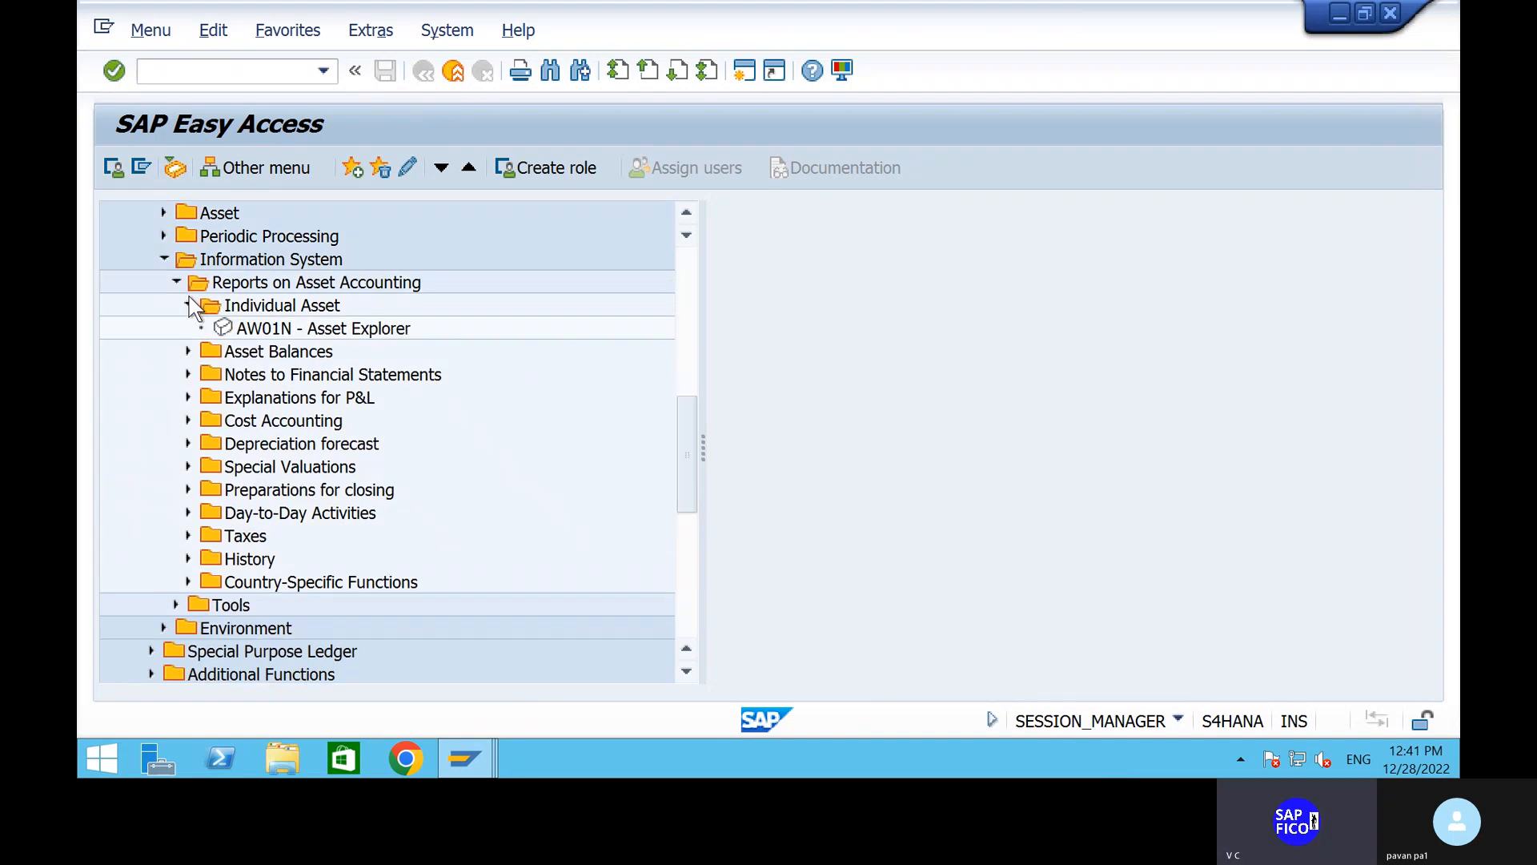
Step: Open Asset Explorer (AW01N) from the Individual Asset reports to view asset 3, and return to SAP Easy Access
{"action": "left_click", "coordinate": [228, 323]}
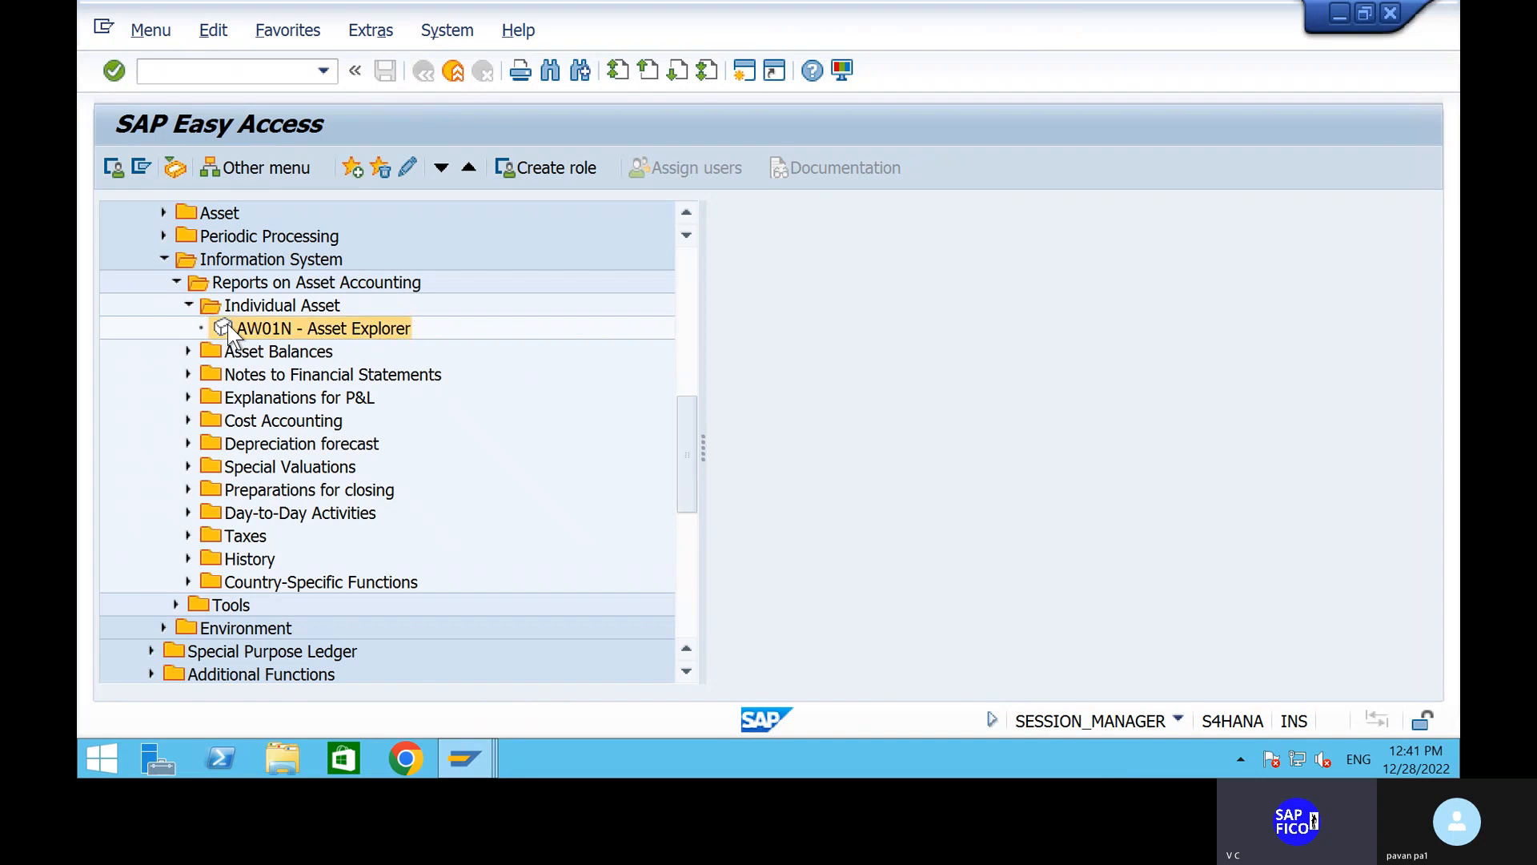
{"action": "double_click", "coordinate": [227, 324]}
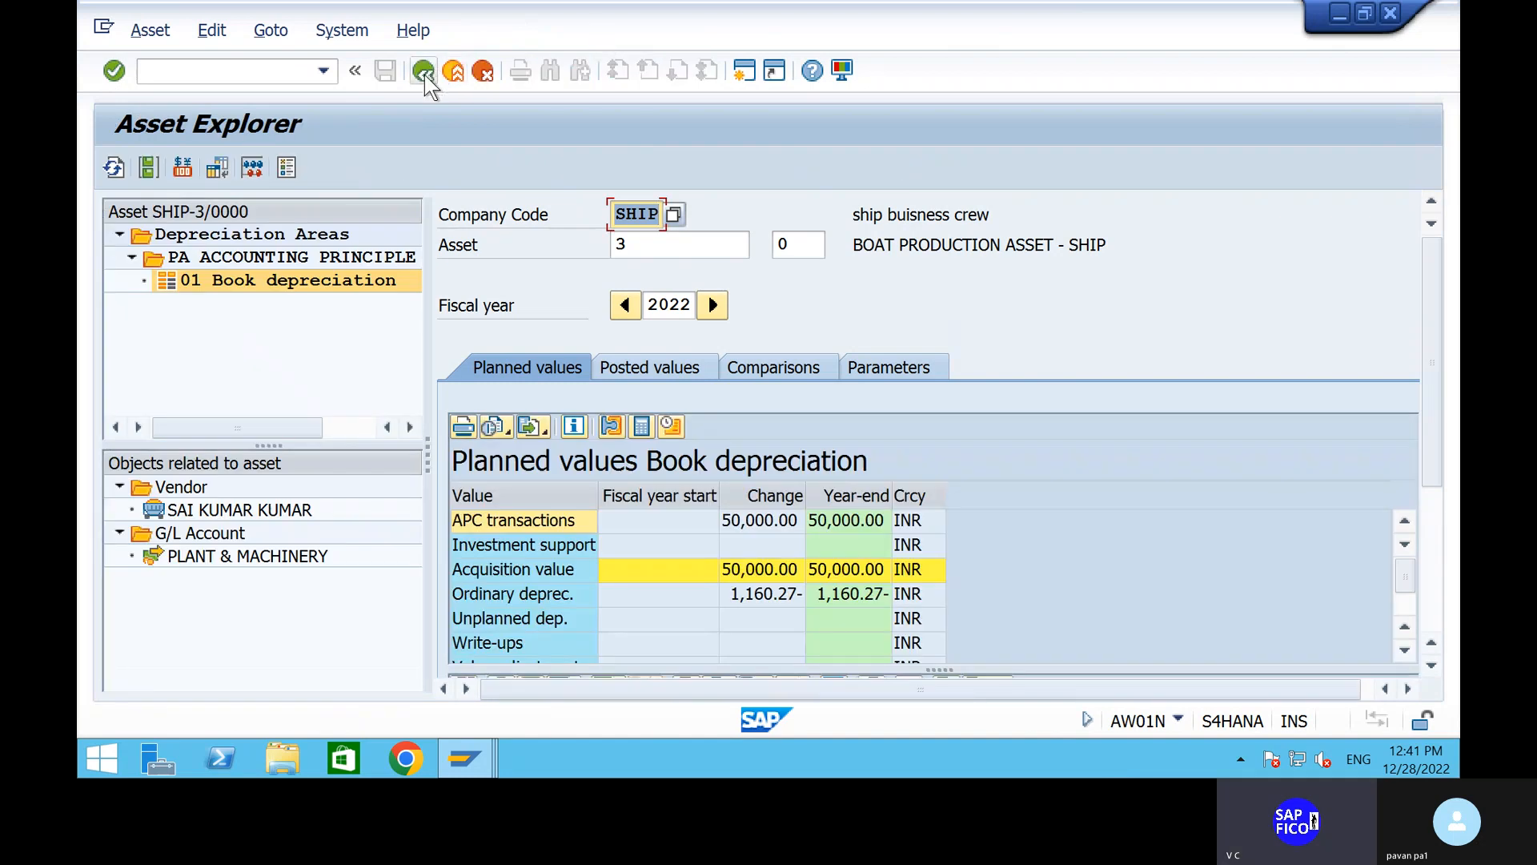
{"action": "left_click", "coordinate": [424, 73]}
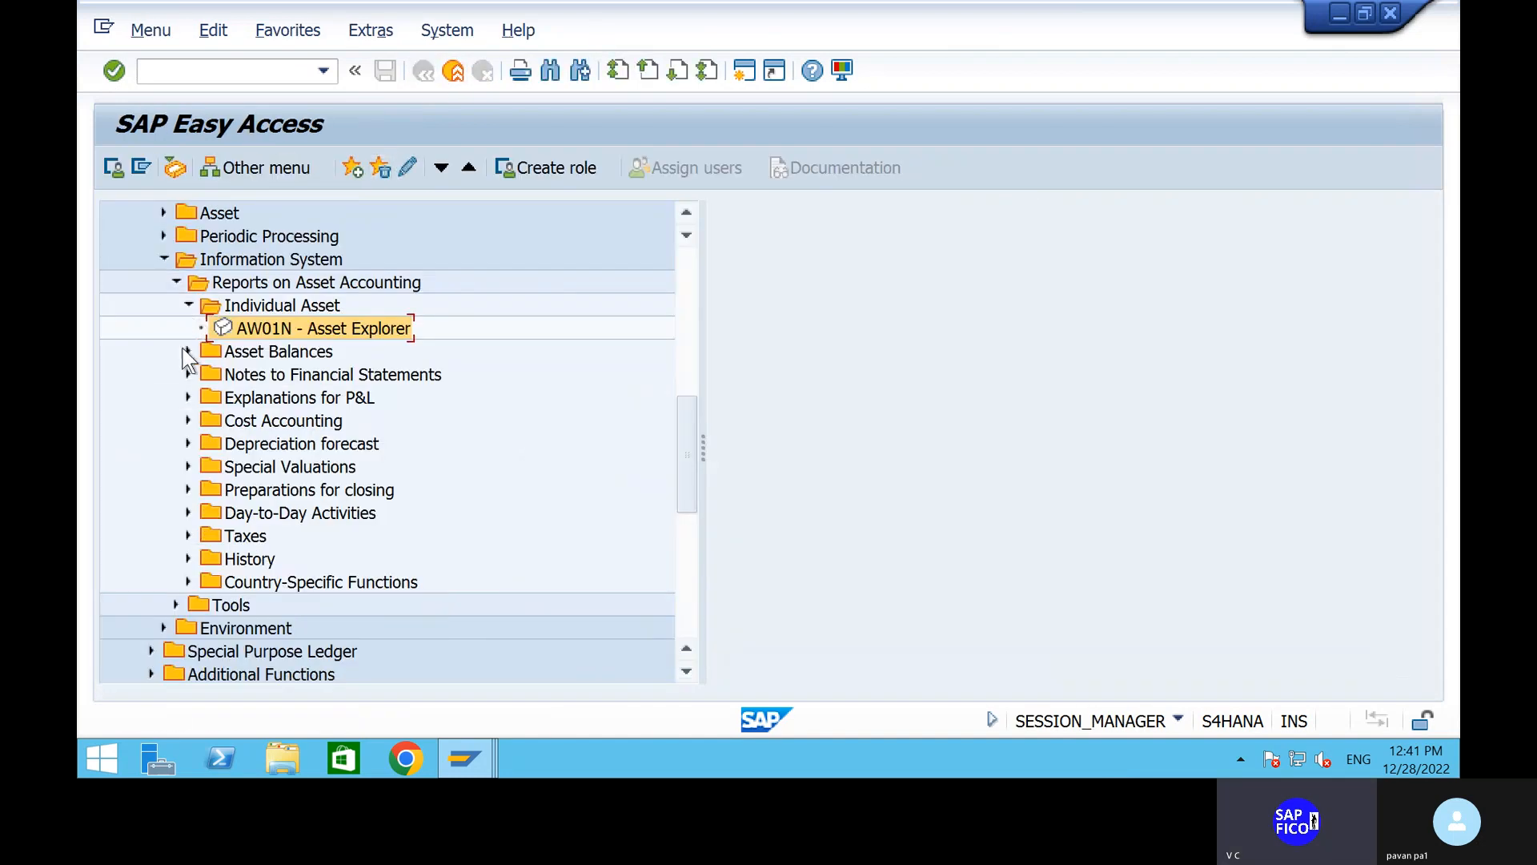
Step: Expand the Asset Balances reports through Asset Lists to show the individual asset balance report transactions
{"action": "left_click", "coordinate": [185, 352]}
{"action": "left_click", "coordinate": [201, 374]}
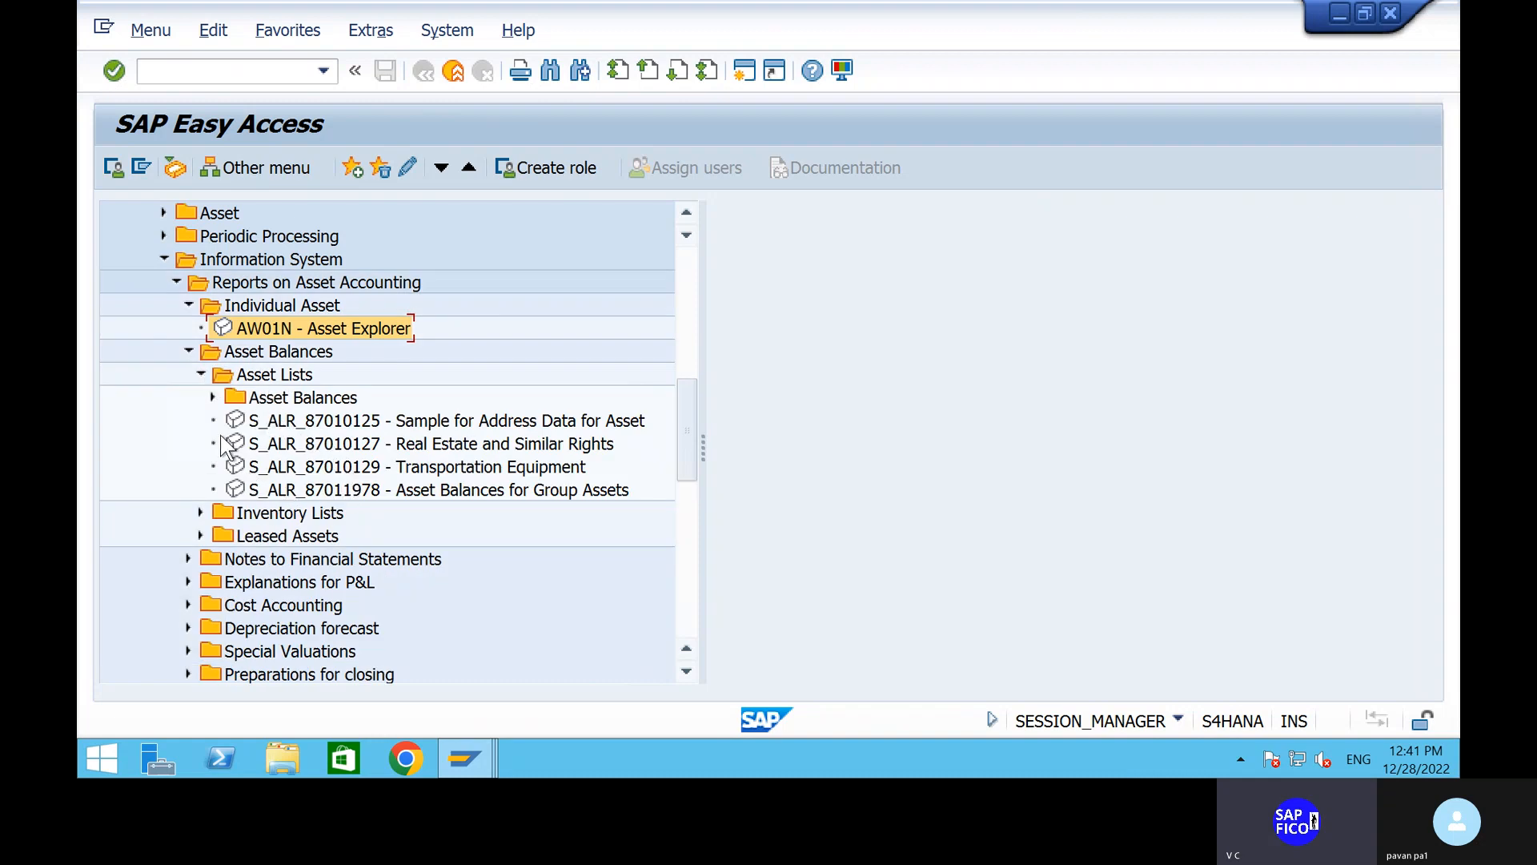
{"action": "left_click", "coordinate": [209, 392]}
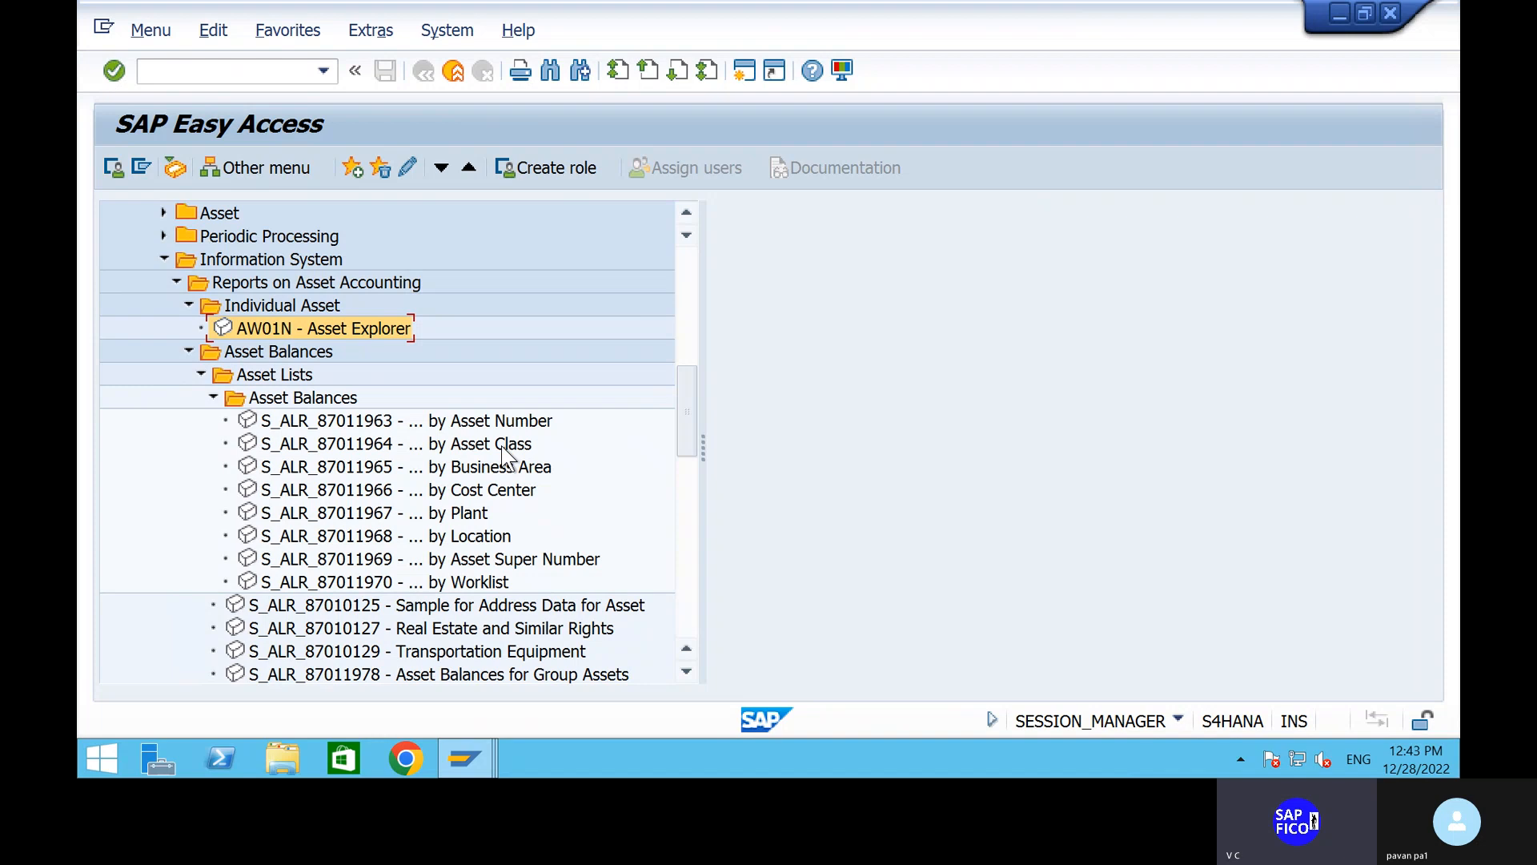
Step: Look up the depreciation posting transaction code in the Notepad file and open the Depreciation Posting Run AFAB in SAP
{"action": "mouse_move", "coordinate": [934, 10]}
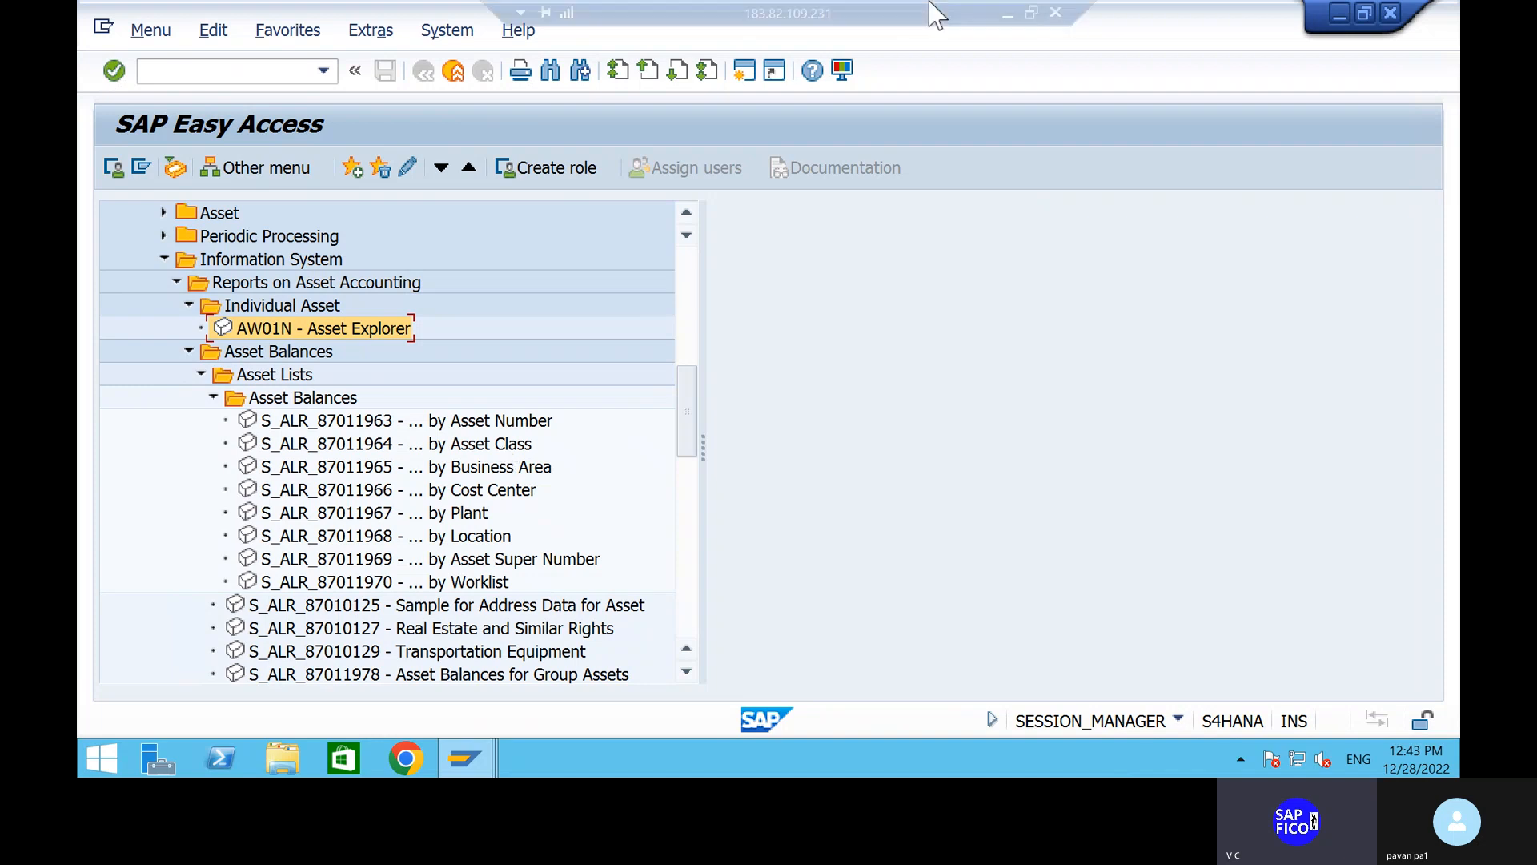
{"action": "left_click", "coordinate": [1007, 13]}
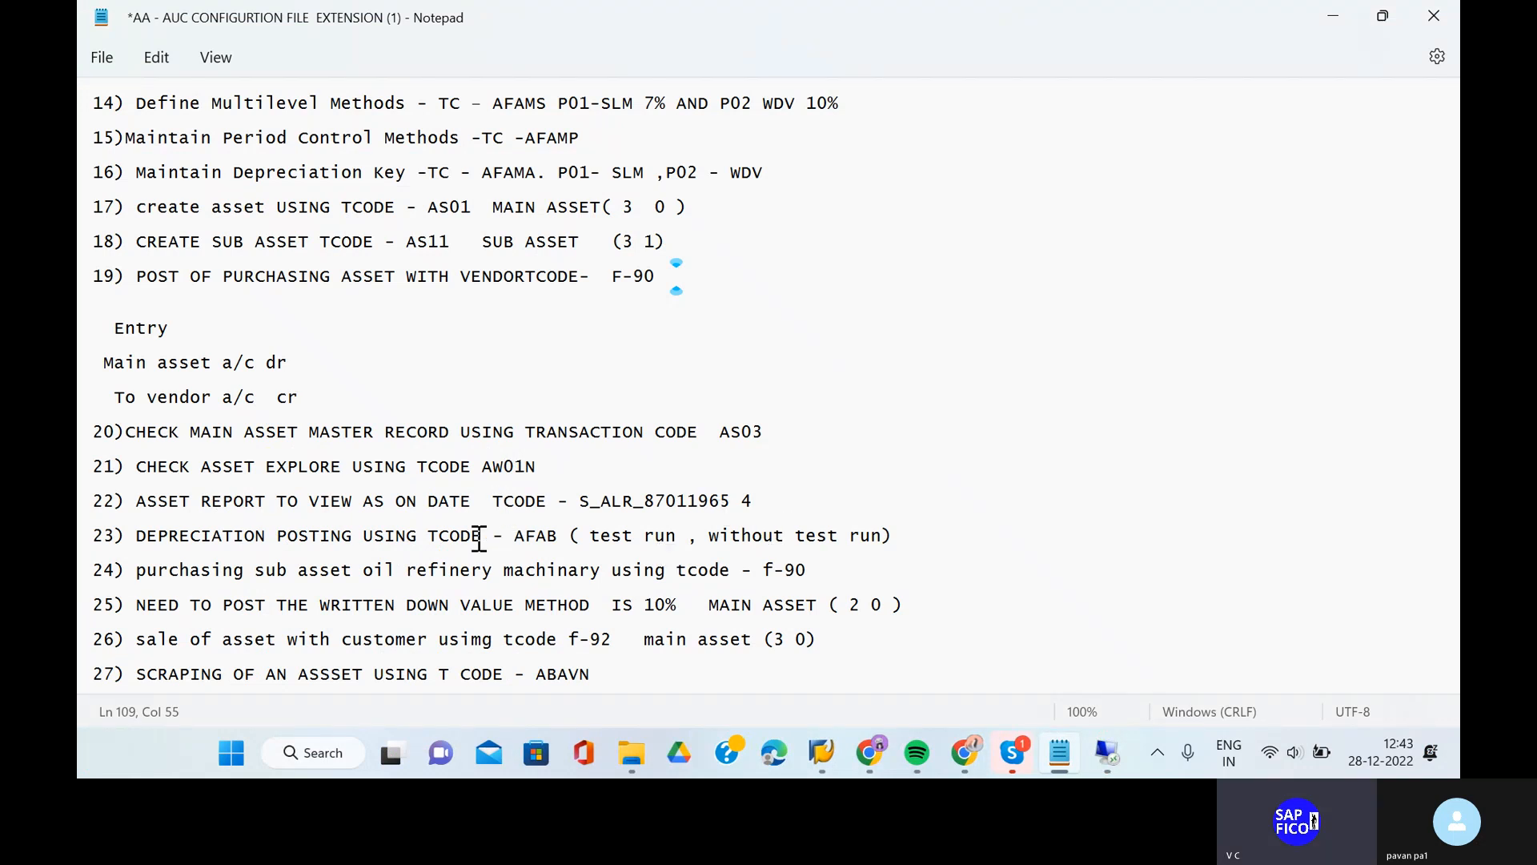
{"action": "left_click", "coordinate": [548, 541]}
{"action": "scroll", "coordinate": [712, 423], "scroll_direction": "down", "scroll_amount": 2}
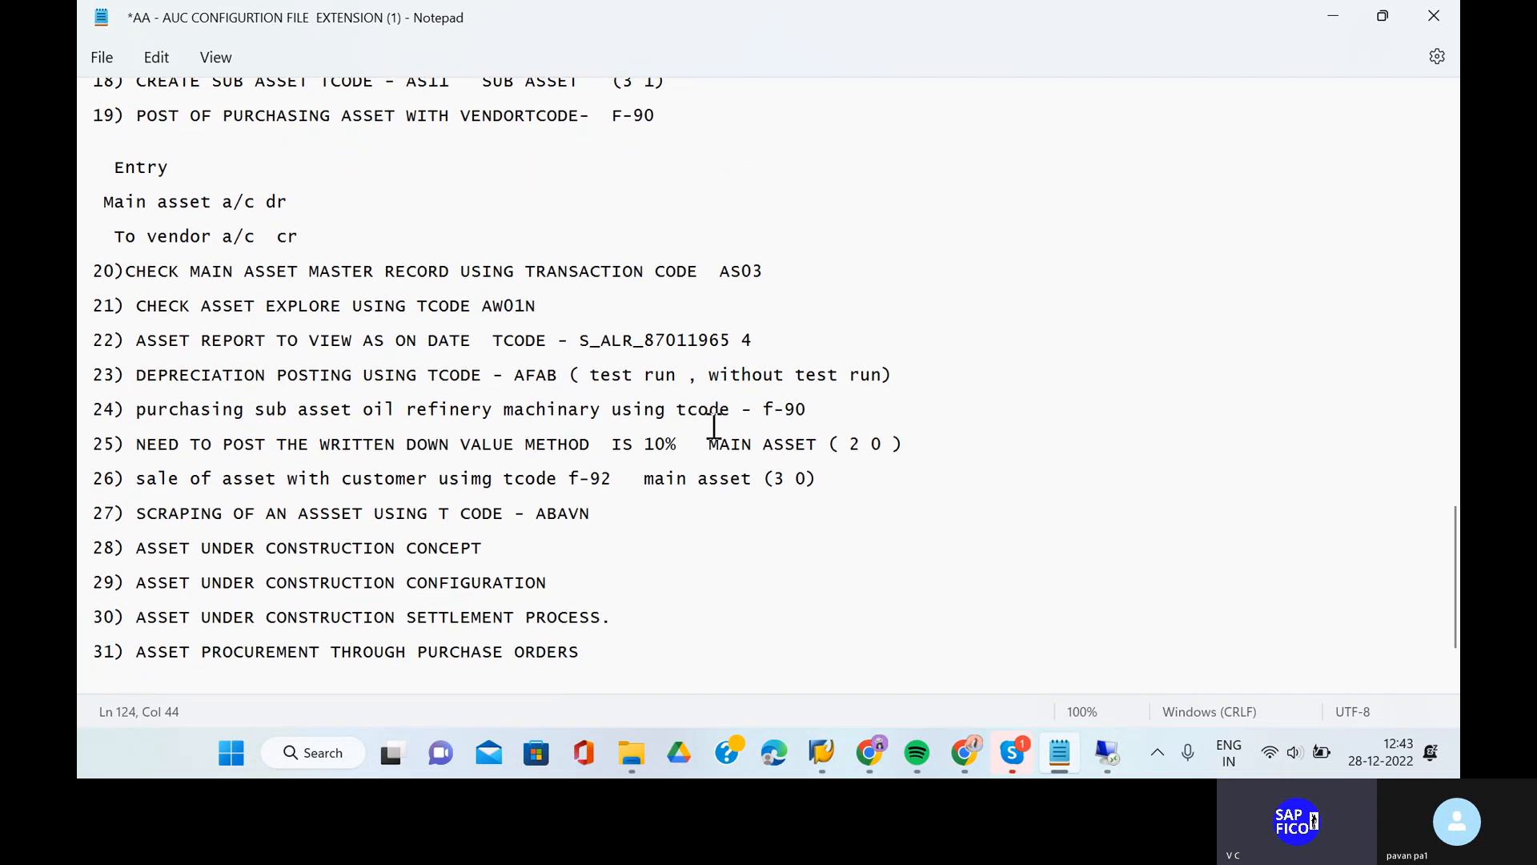
{"action": "scroll", "coordinate": [714, 424], "scroll_direction": "down", "scroll_amount": 1}
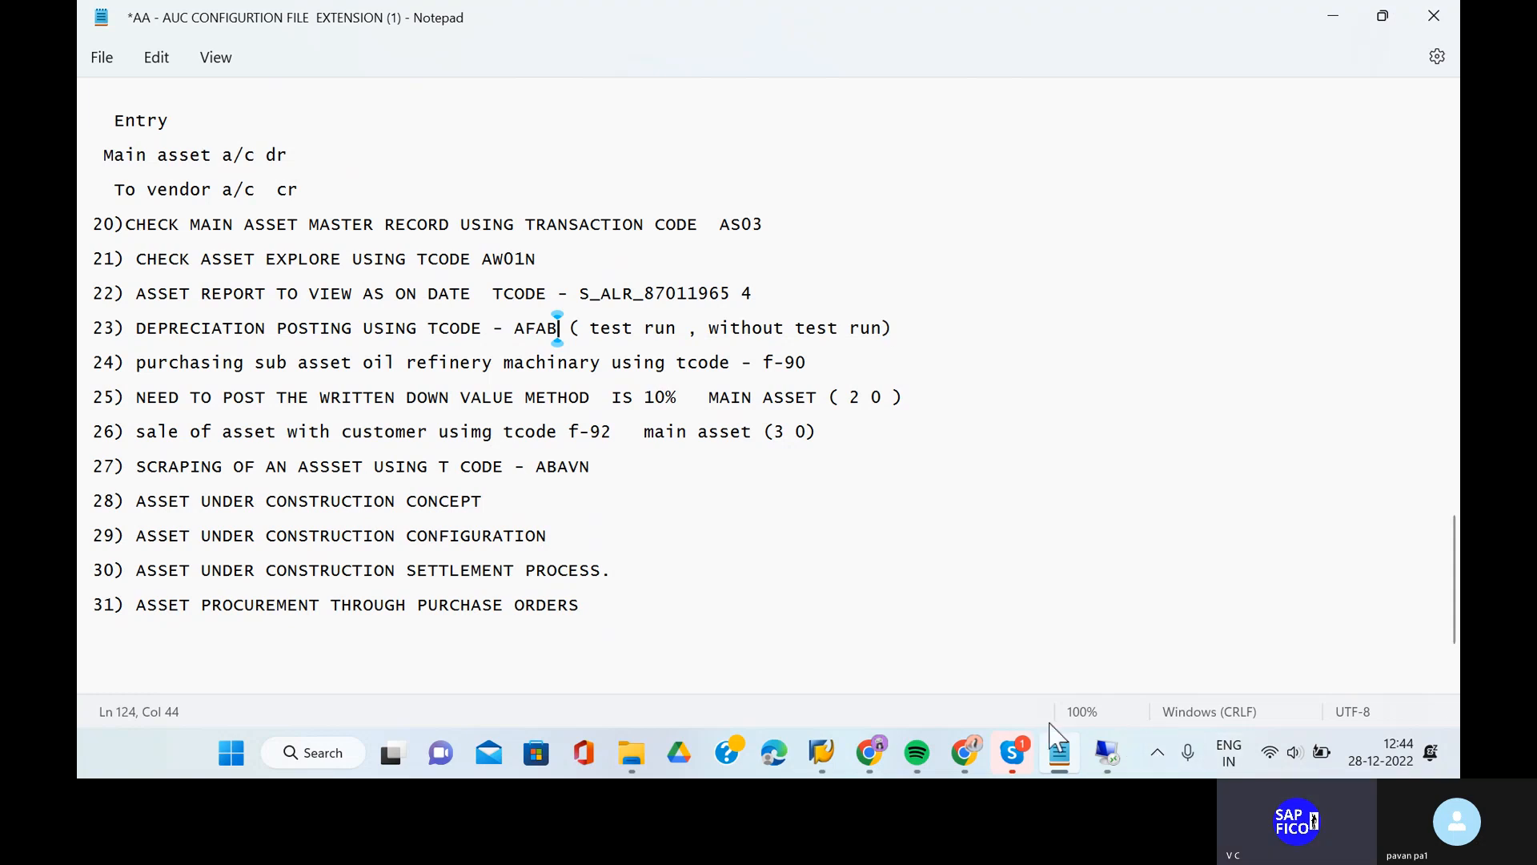
{"action": "left_click", "coordinate": [1107, 753]}
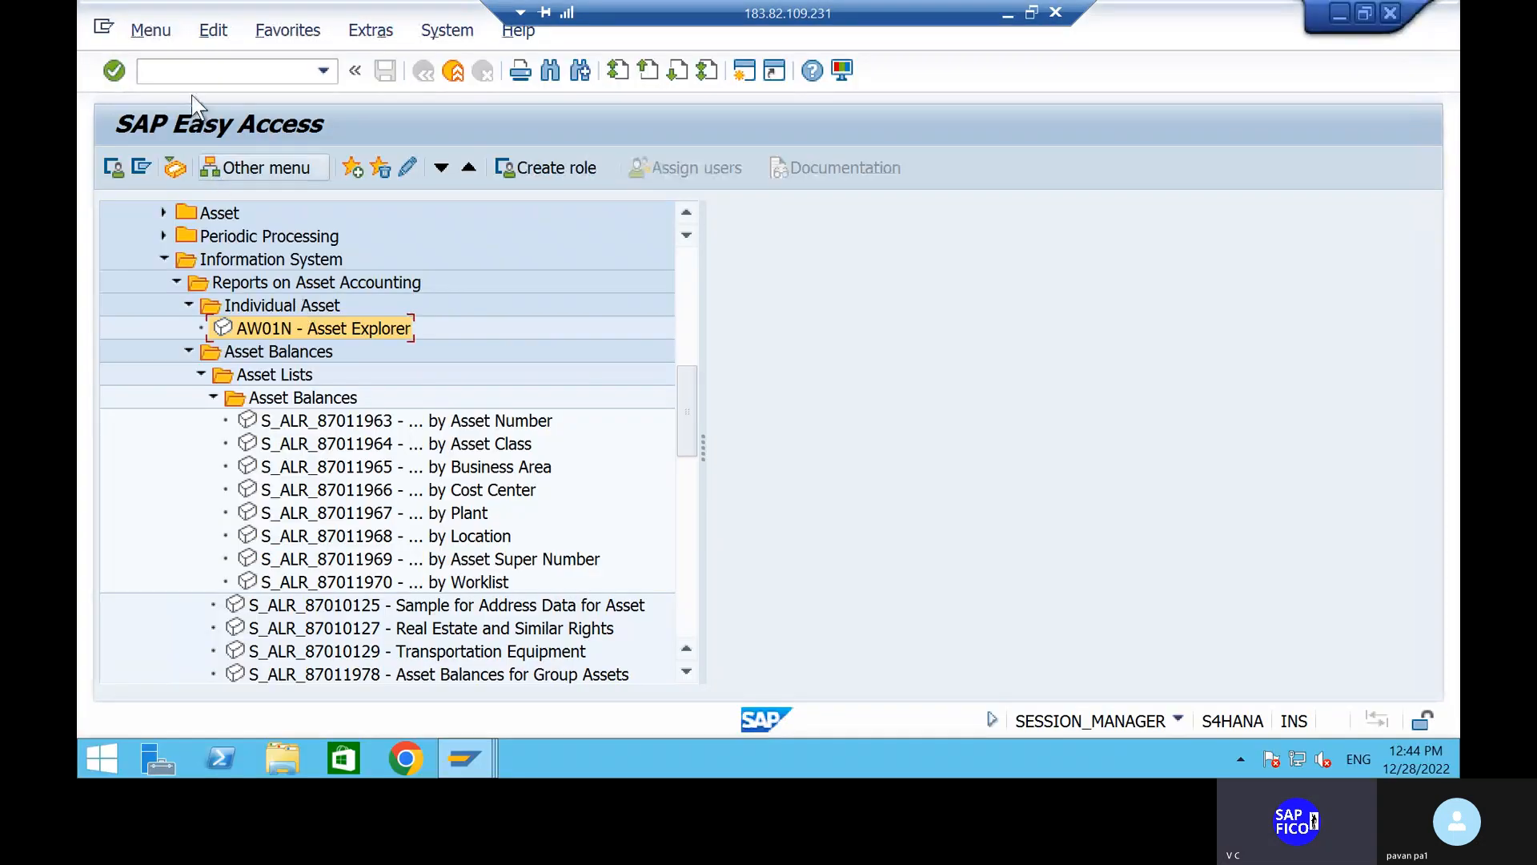
{"action": "left_click", "coordinate": [189, 71]}
{"action": "type", "text": "/NAFAB"}
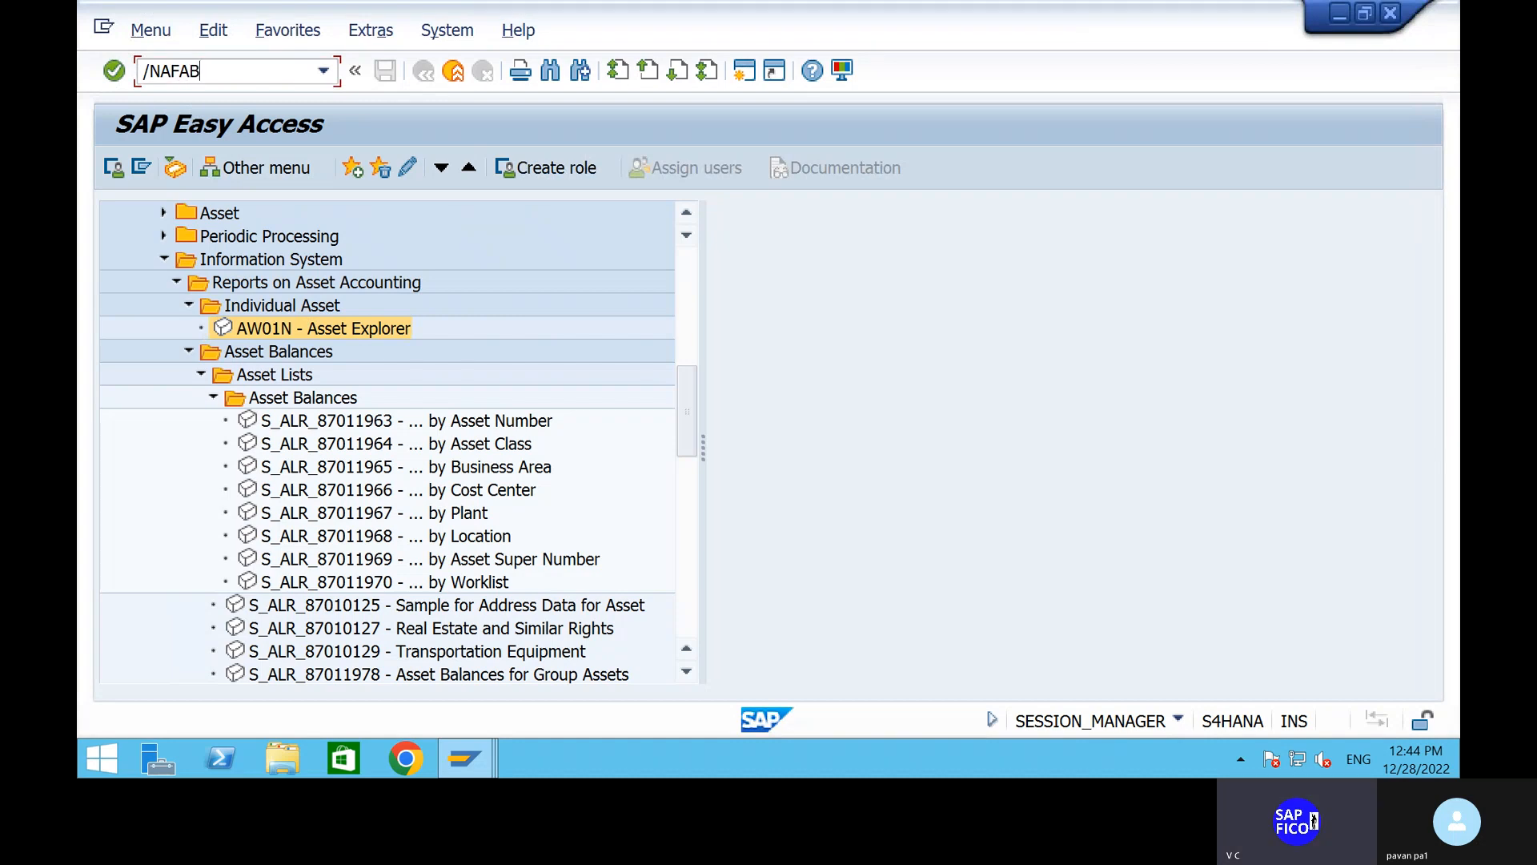
{"action": "key", "text": "Return"}
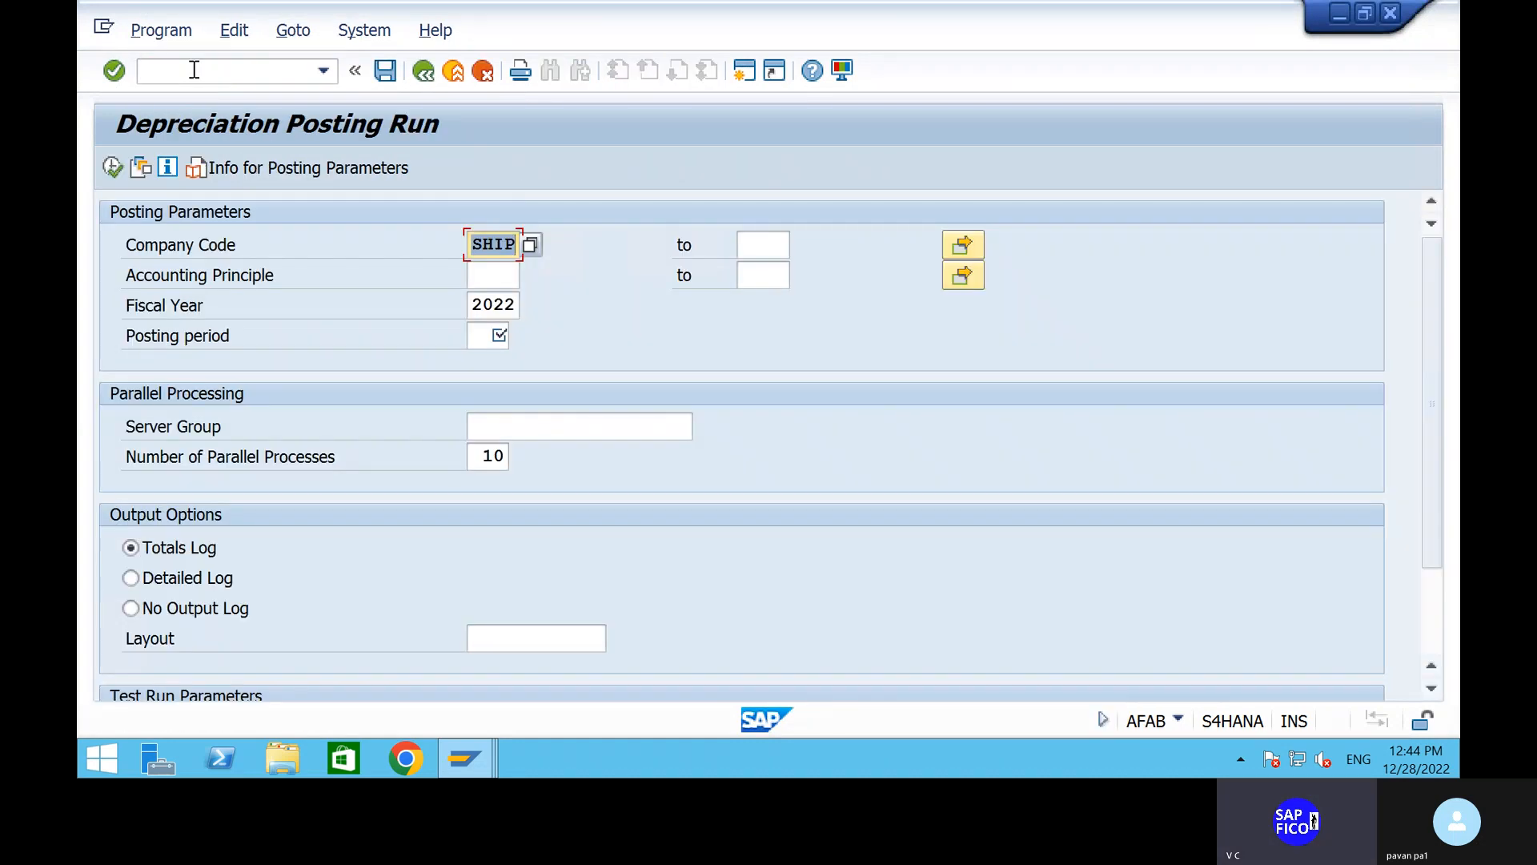
Step: Set the posting period to 9 for the depreciation run and review the output and test run parameters
{"action": "left_click", "coordinate": [481, 343]}
{"action": "type", "text": "9"}
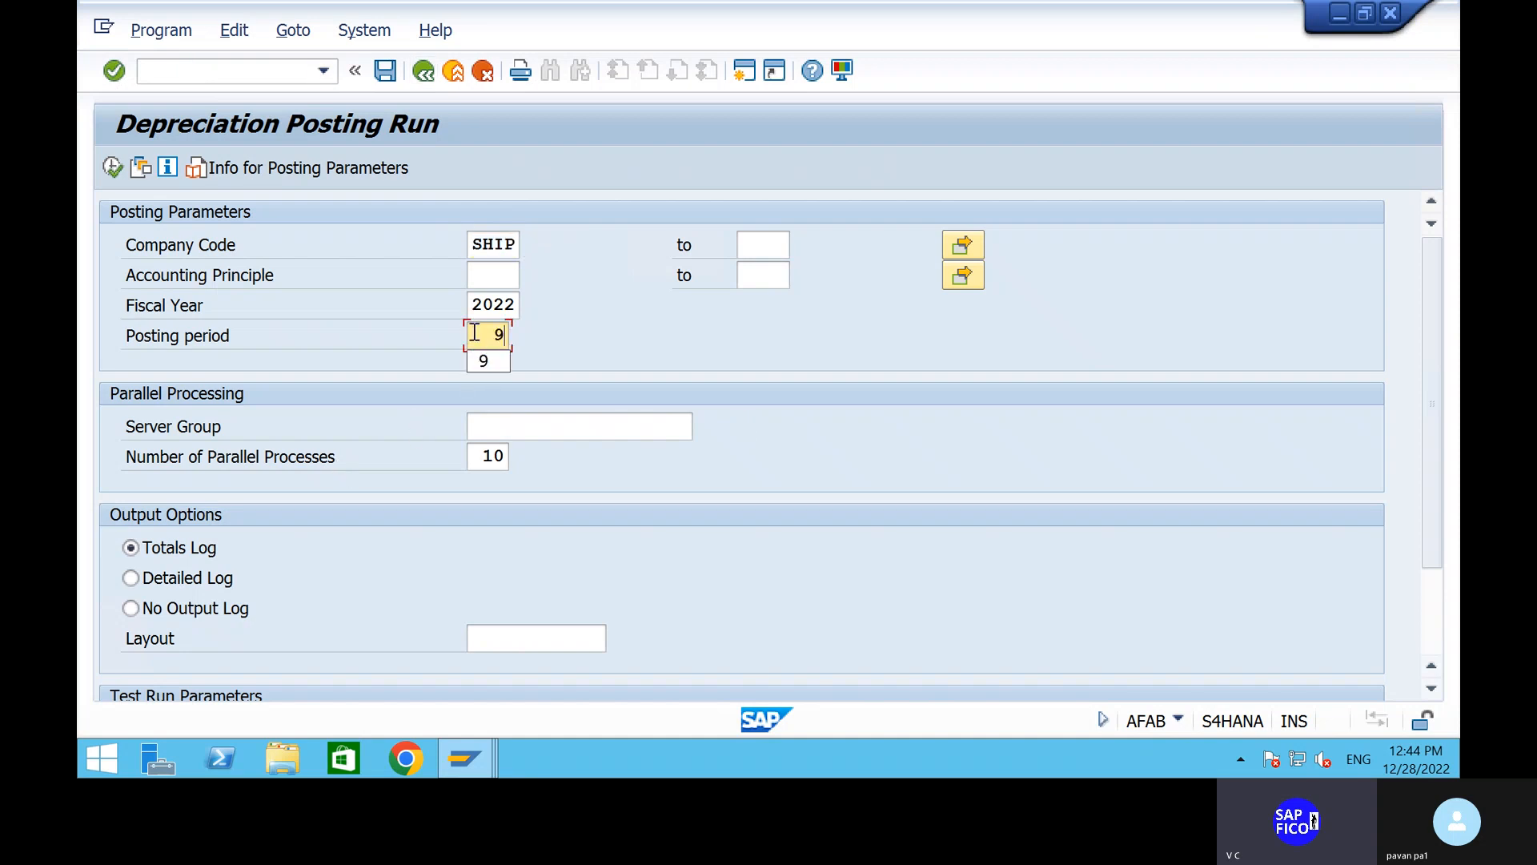
{"action": "left_click", "coordinate": [567, 369]}
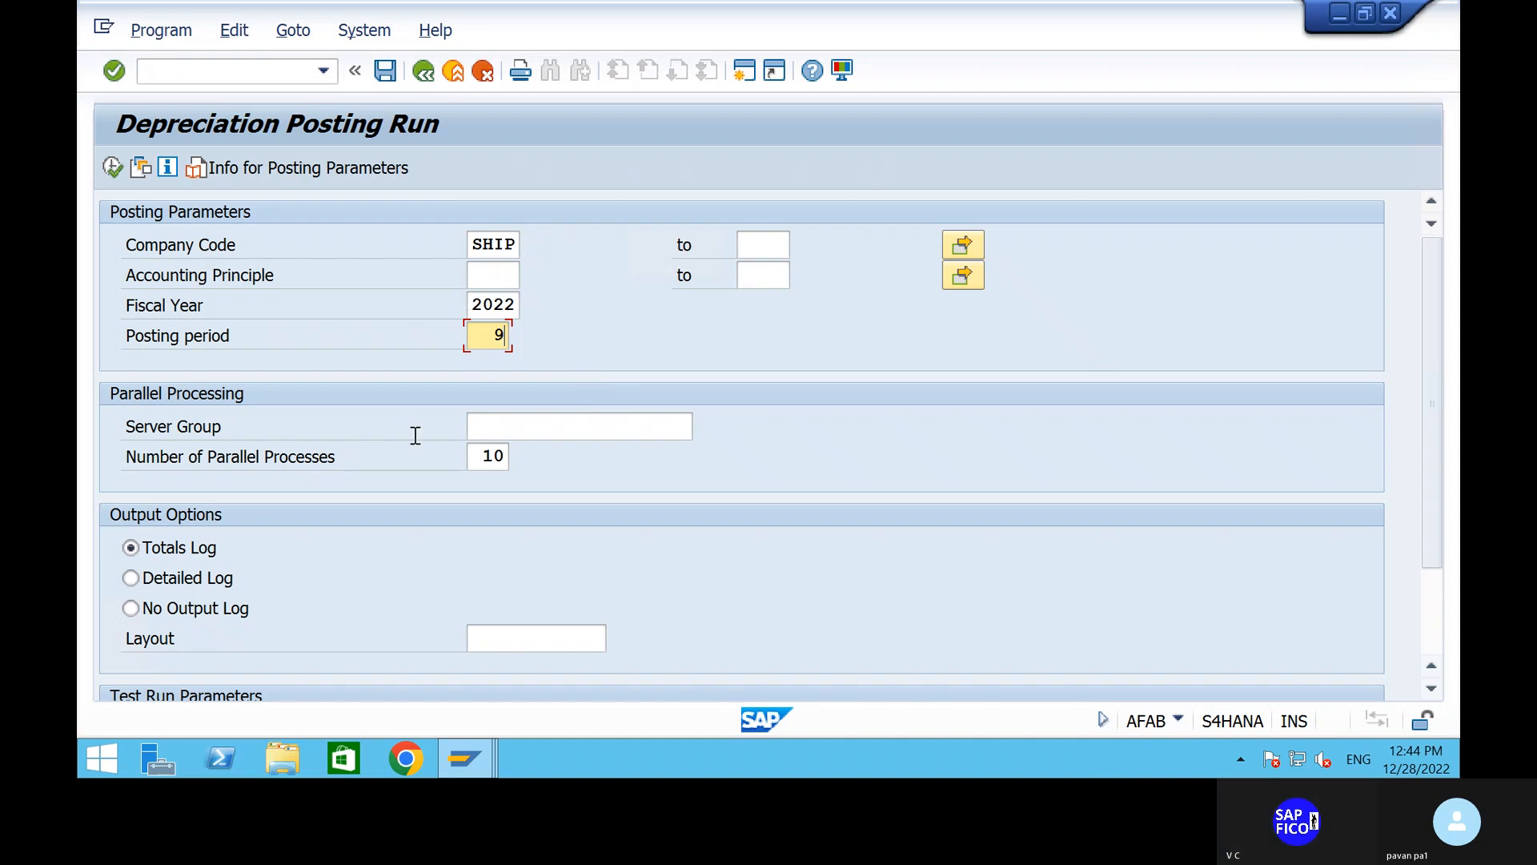
{"action": "scroll", "coordinate": [295, 628], "scroll_direction": "down", "scroll_amount": 1}
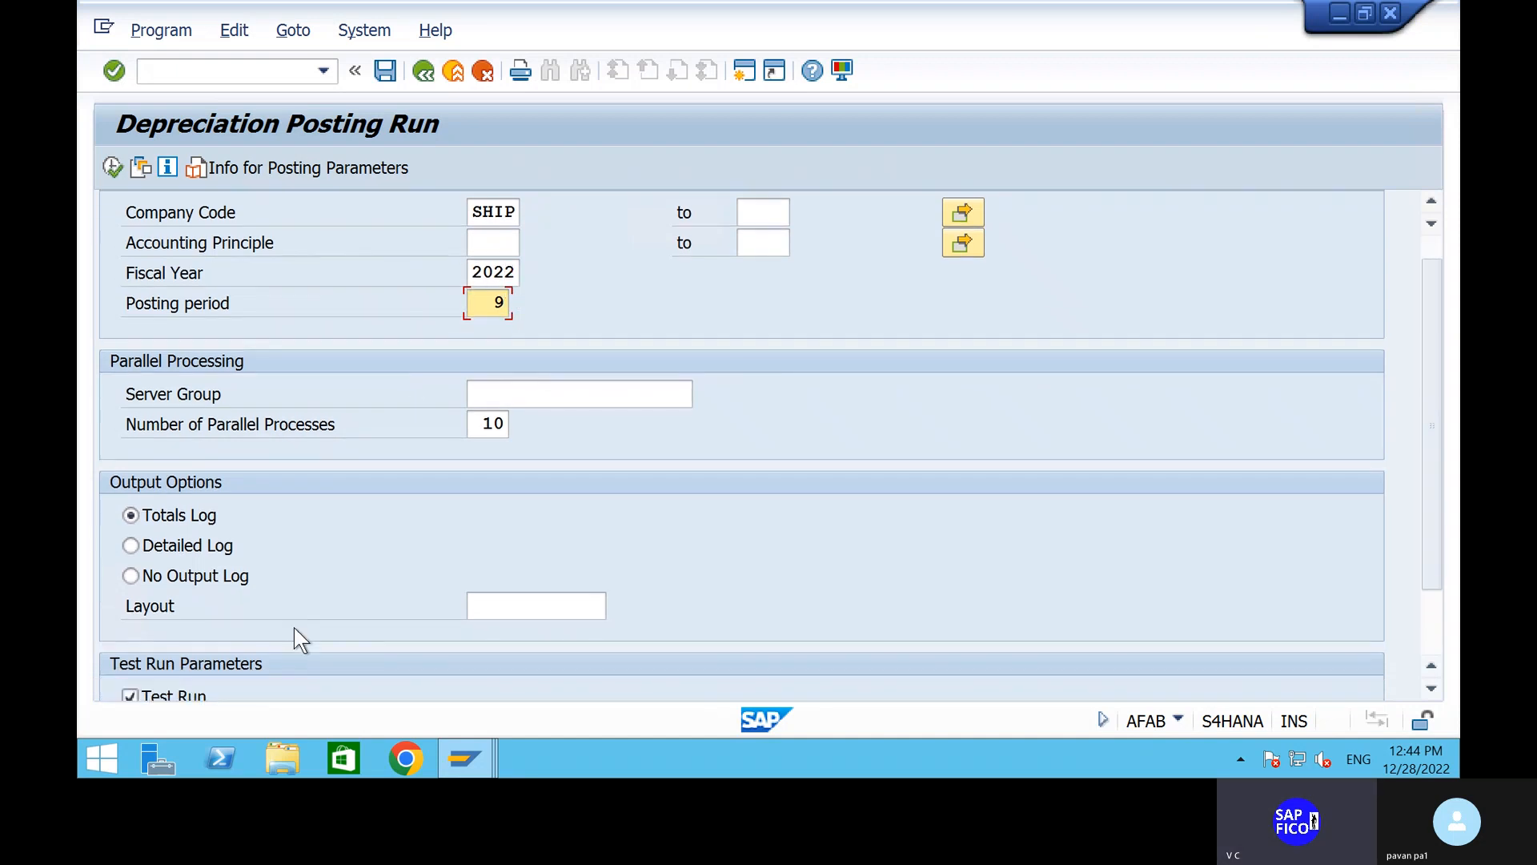
{"action": "scroll", "coordinate": [295, 627], "scroll_direction": "up", "scroll_amount": 1}
{"action": "scroll", "coordinate": [295, 628], "scroll_direction": "down", "scroll_amount": 3}
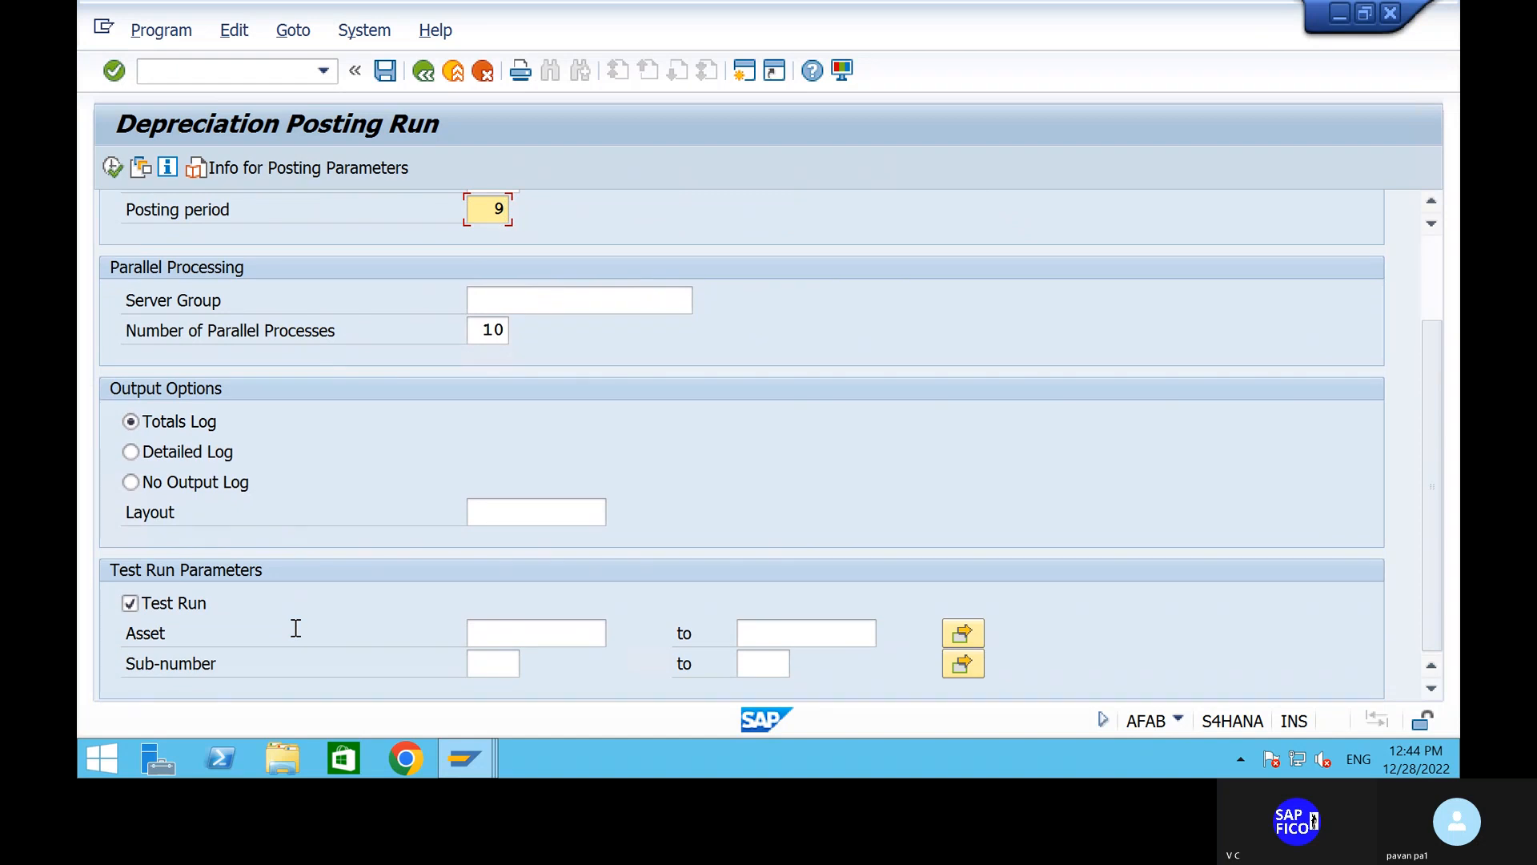
{"action": "scroll", "coordinate": [296, 628], "scroll_direction": "up", "scroll_amount": 2}
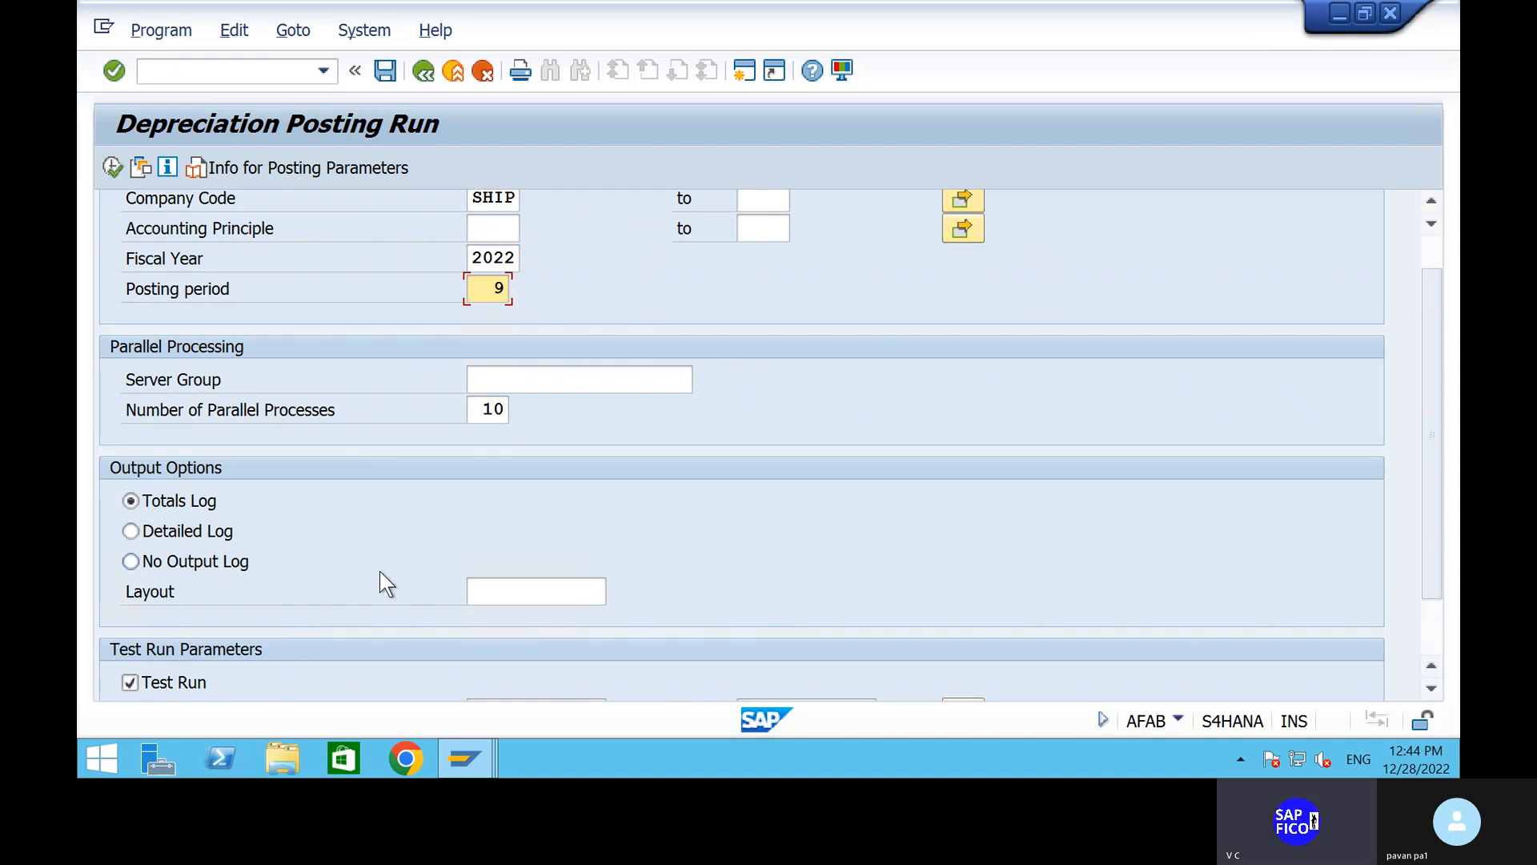
{"action": "scroll", "coordinate": [379, 570], "scroll_direction": "down", "scroll_amount": 2}
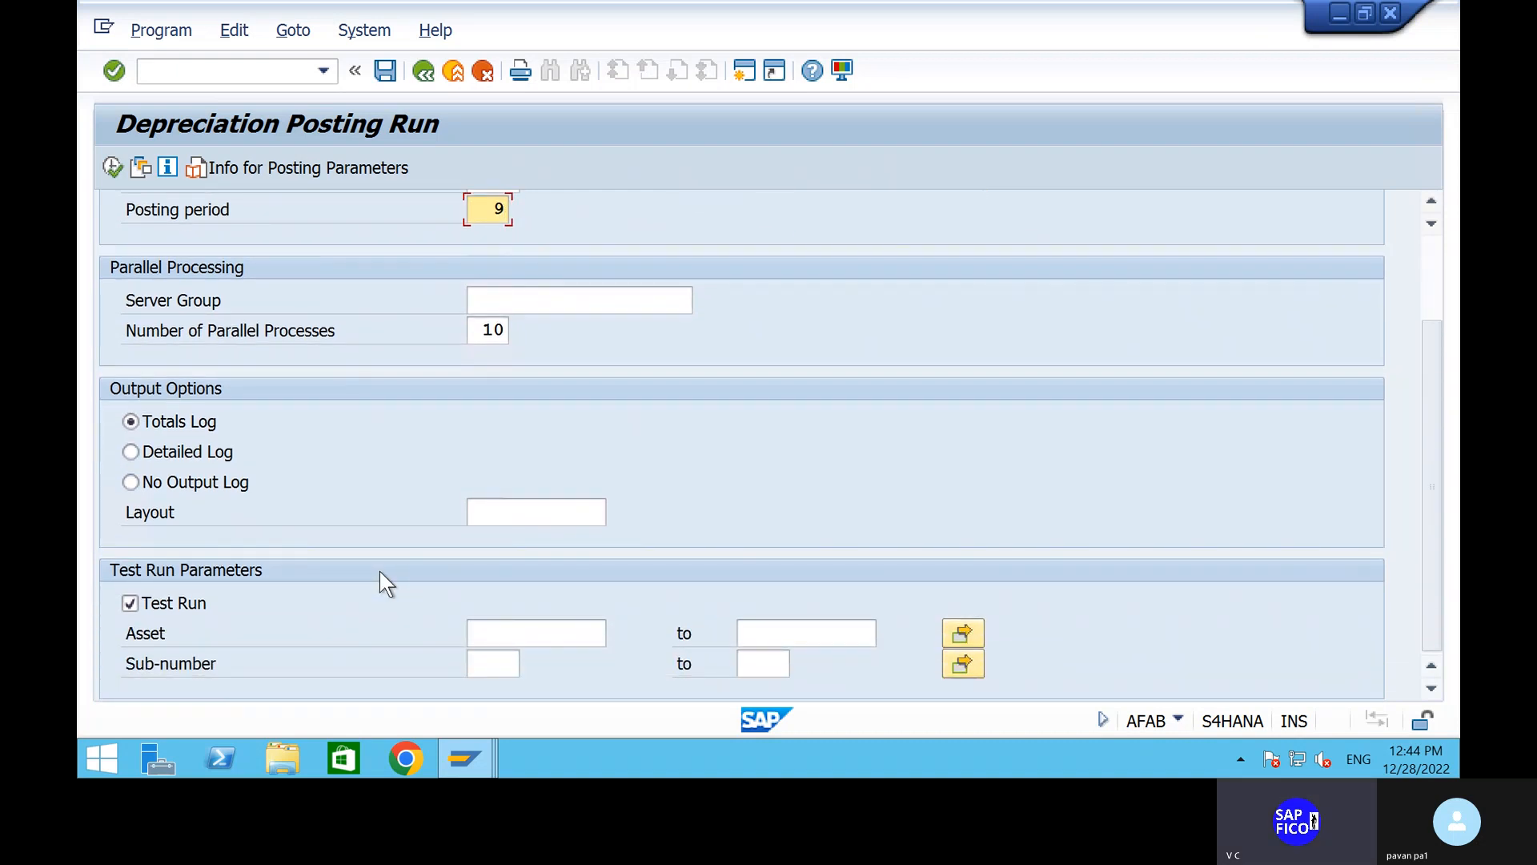
Step: Restrict the test run to BOAT PRODUCTION ASSET - SHIP, asset 3 with sub-number 0, using the asset value list
{"action": "left_click", "coordinate": [566, 630]}
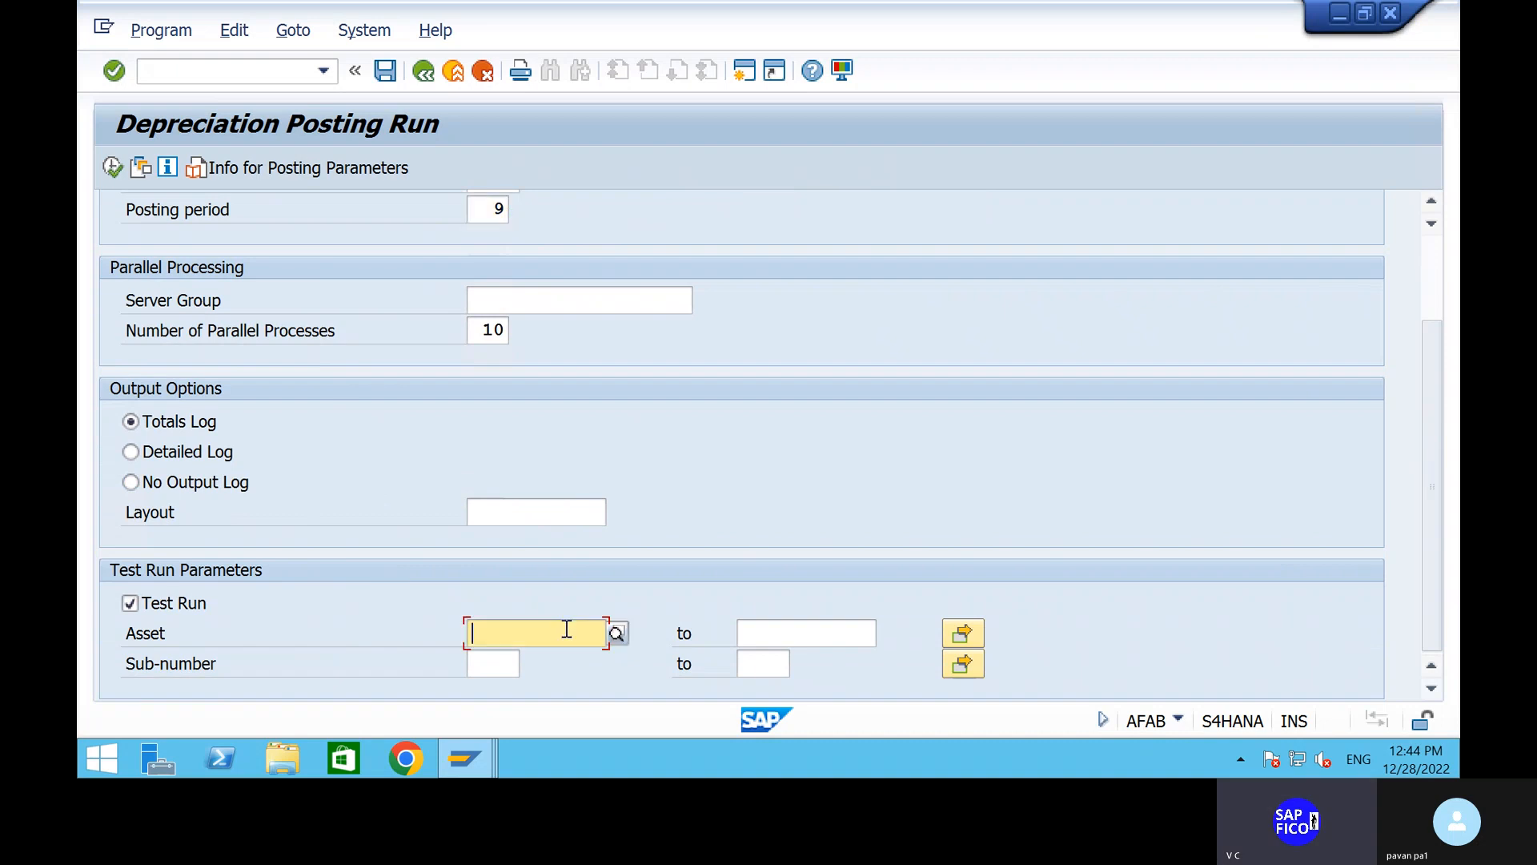
{"action": "left_click", "coordinate": [617, 632]}
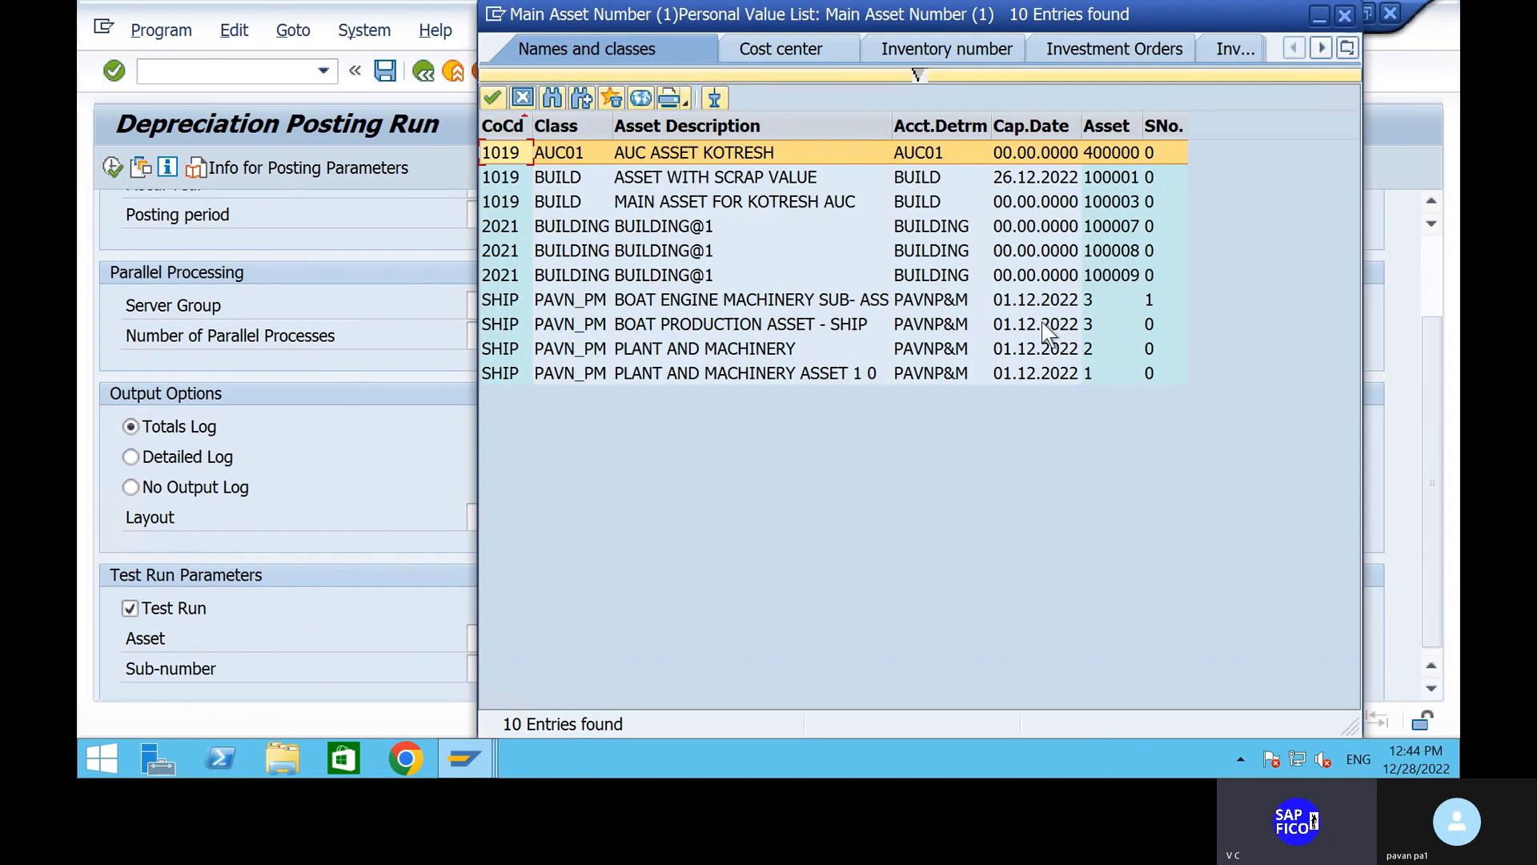
{"action": "left_click", "coordinate": [1048, 324]}
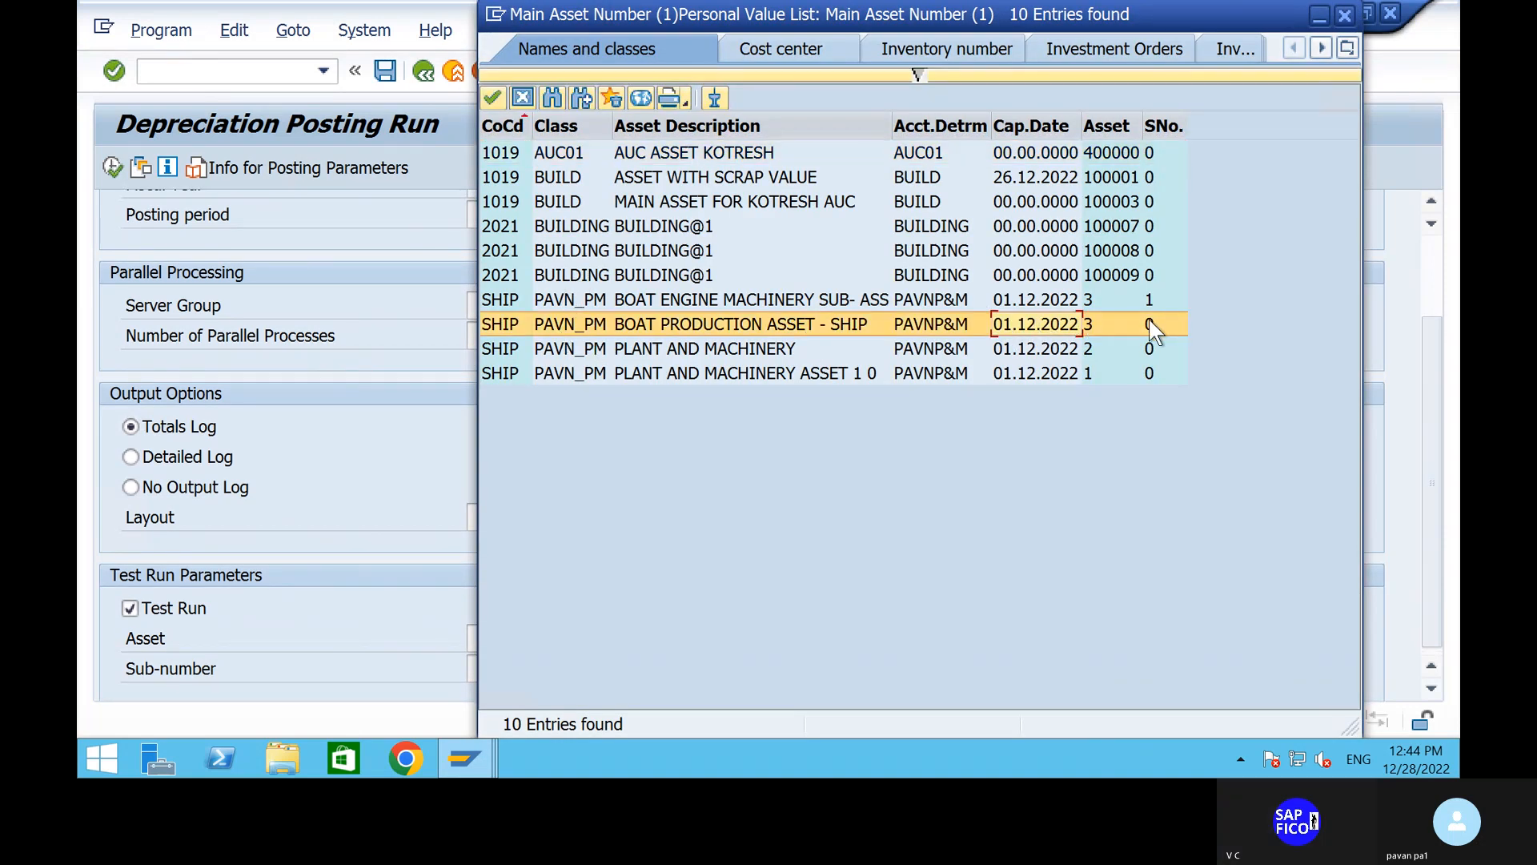
{"action": "double_click", "coordinate": [1033, 325]}
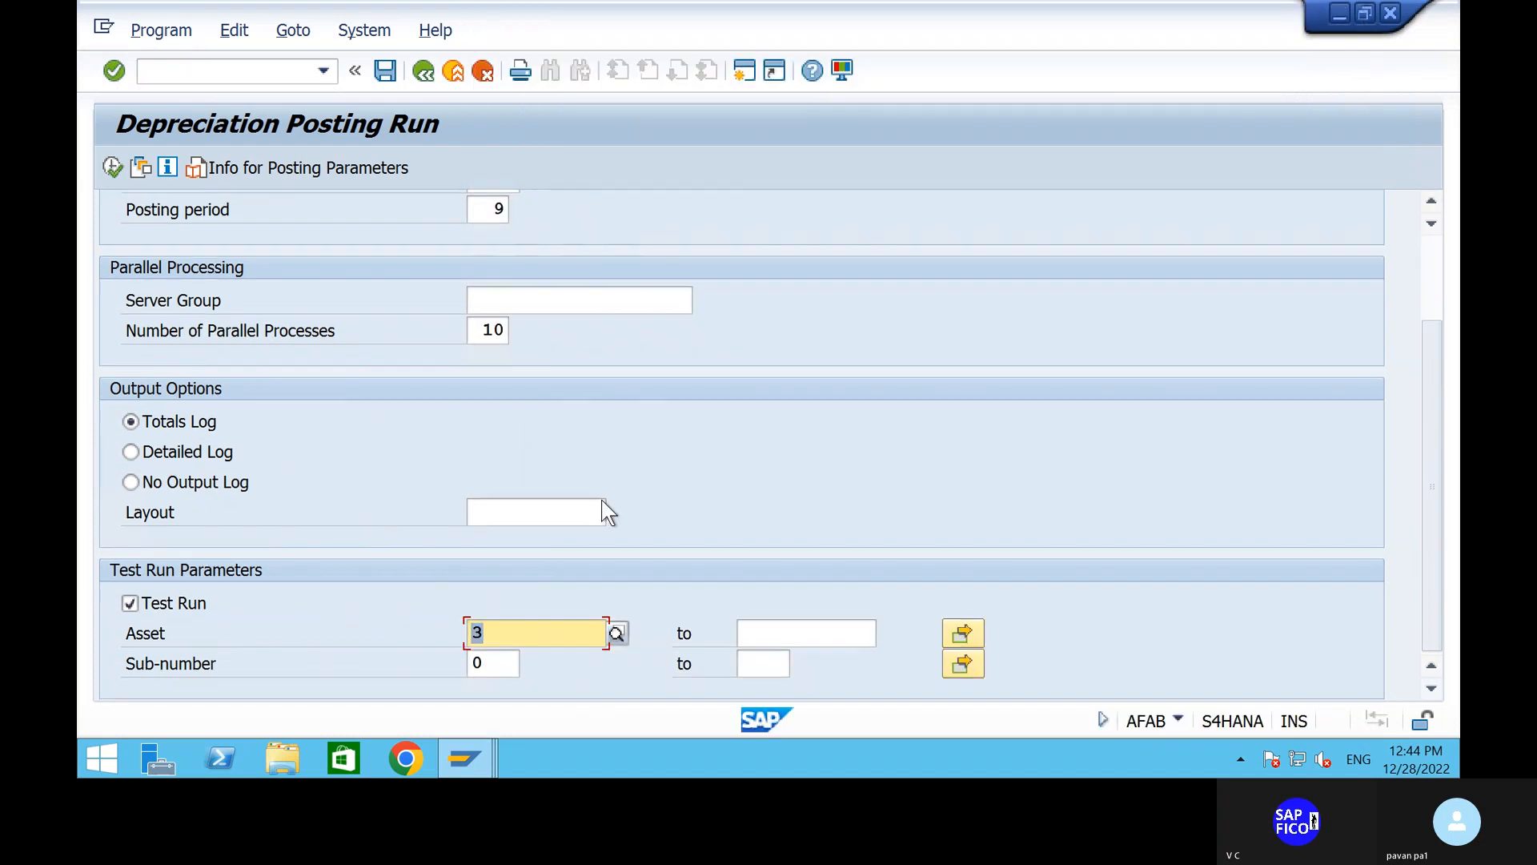
Step: Review the depreciation run parameters and execute the test run online for company code SHIP, continuing despite the online processing limit
{"action": "scroll", "coordinate": [387, 470], "scroll_direction": "up", "scroll_amount": 3}
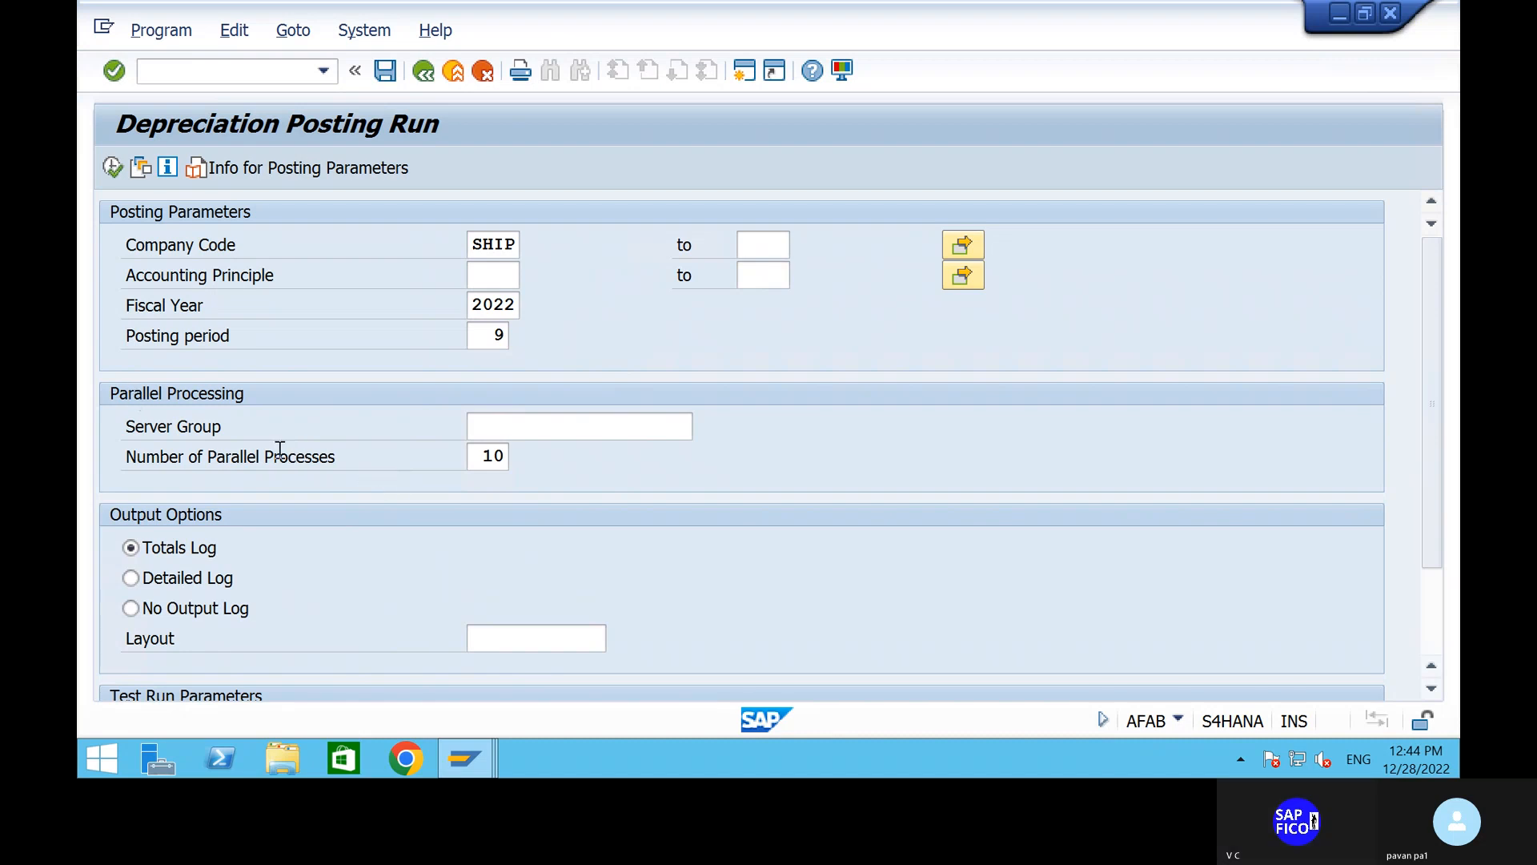
{"action": "scroll", "coordinate": [280, 449], "scroll_direction": "down", "scroll_amount": 3}
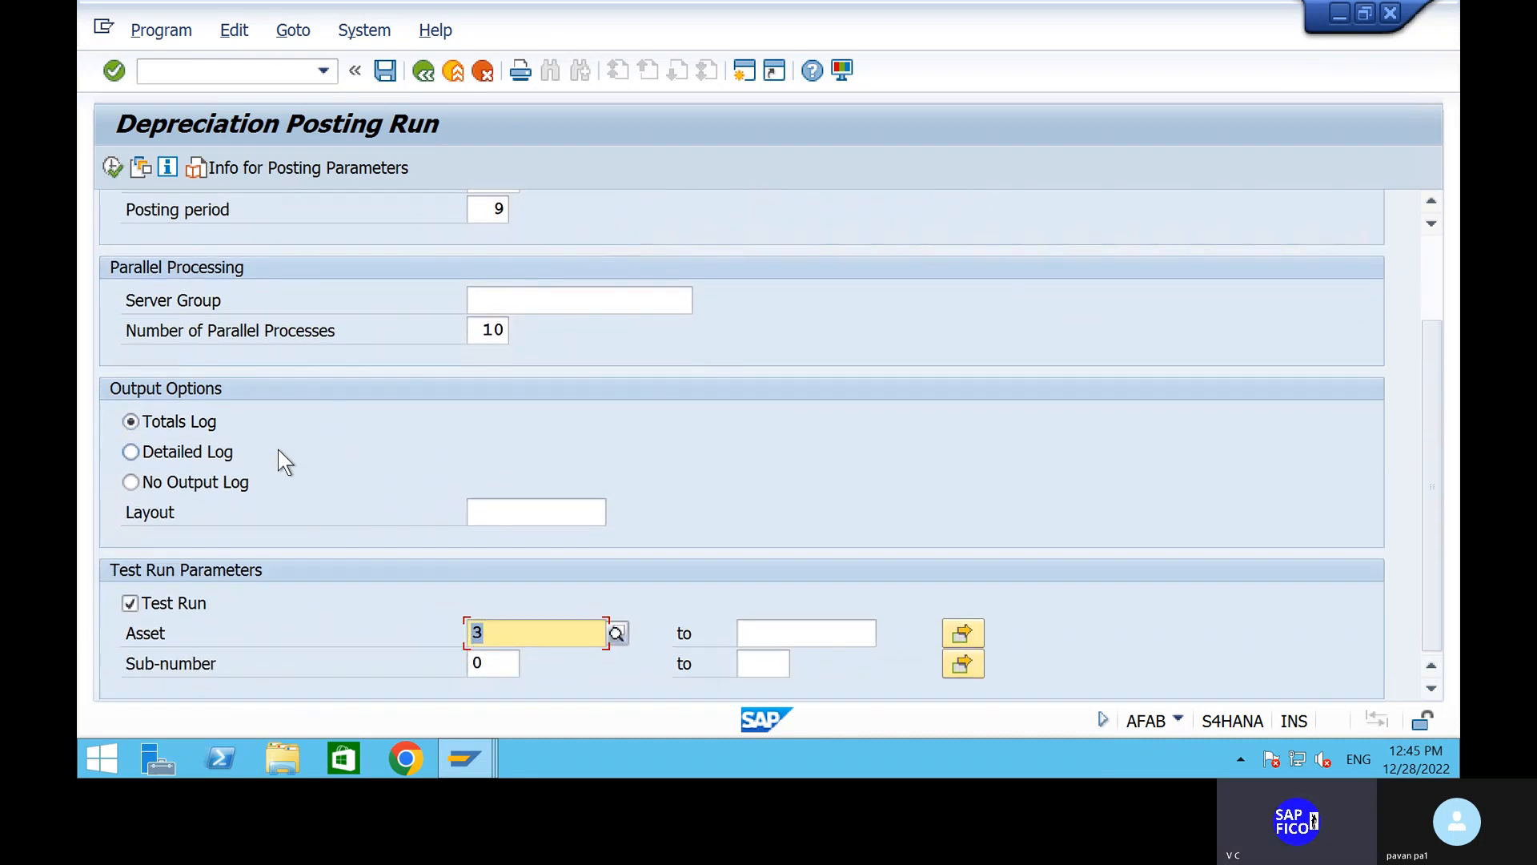
{"action": "scroll", "coordinate": [281, 512], "scroll_direction": "up", "scroll_amount": 3}
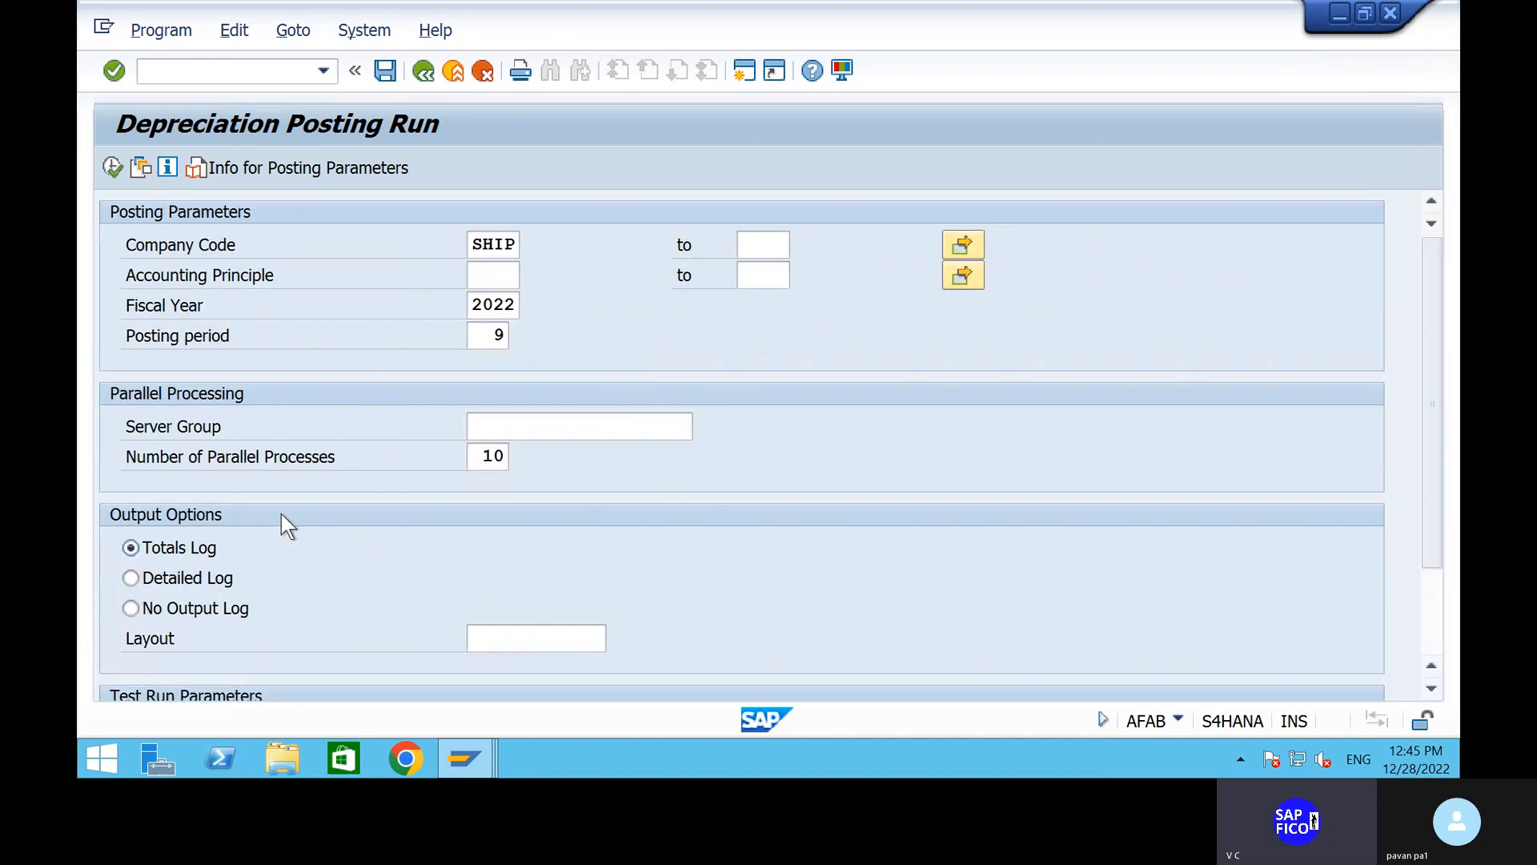
{"action": "scroll", "coordinate": [281, 513], "scroll_direction": "down", "scroll_amount": 3}
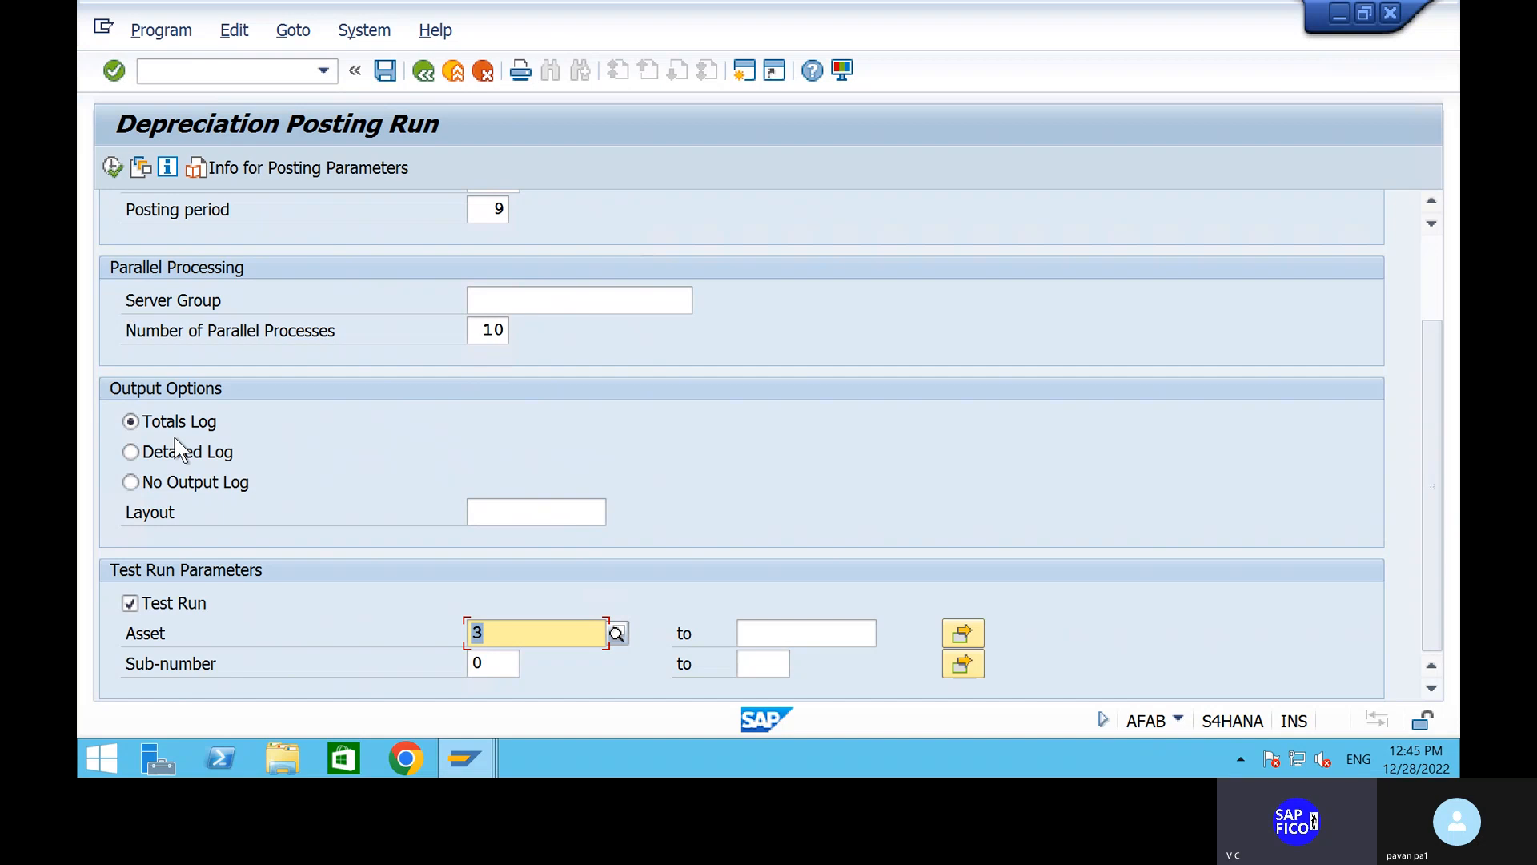
{"action": "scroll", "coordinate": [178, 448], "scroll_direction": "up", "scroll_amount": 2}
{"action": "scroll", "coordinate": [178, 448], "scroll_direction": "up", "scroll_amount": 2}
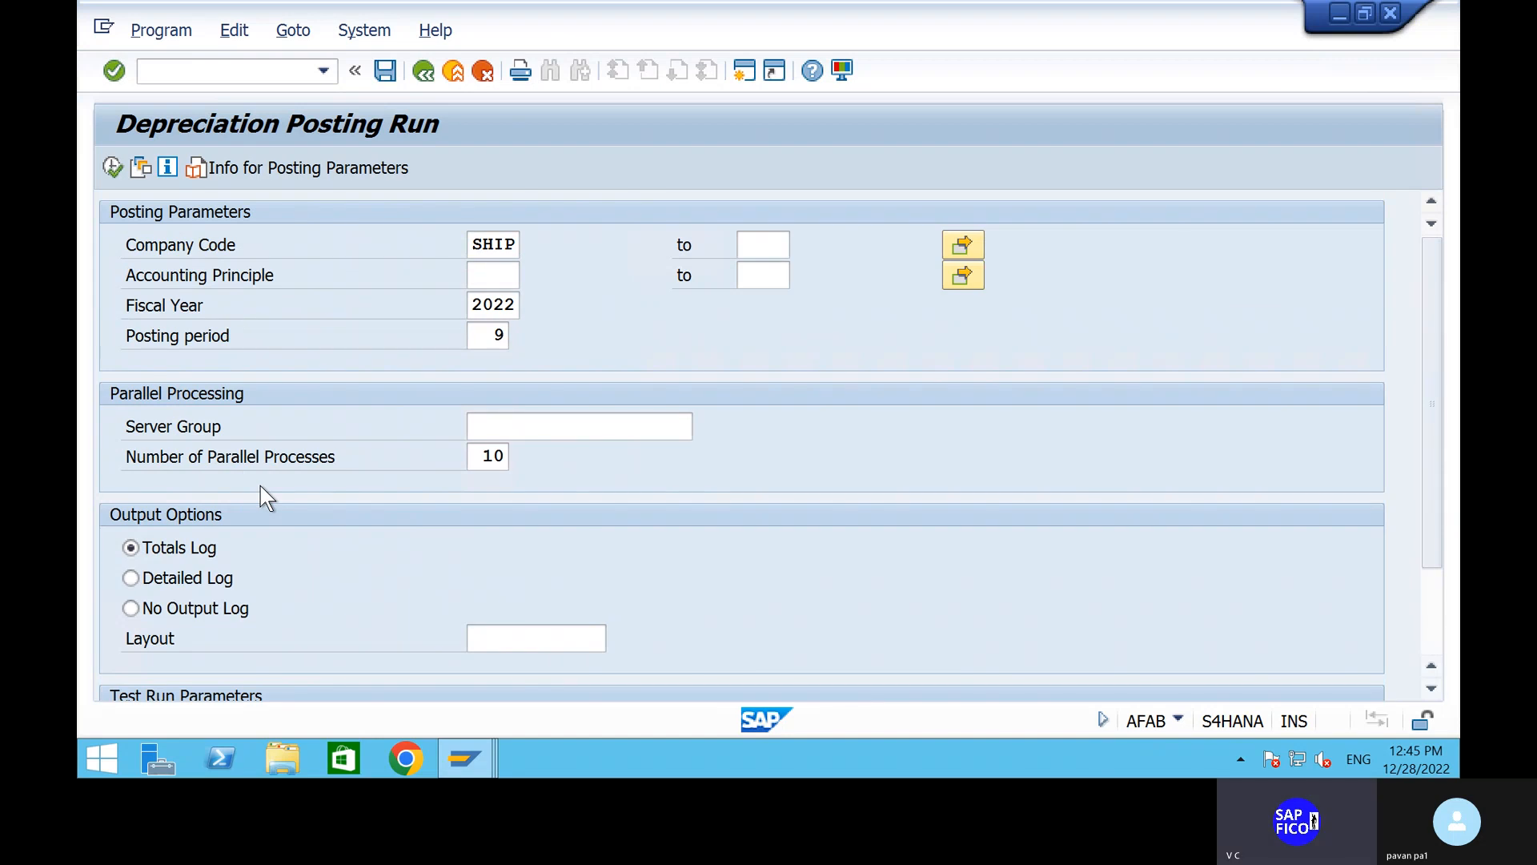
{"action": "left_click", "coordinate": [112, 170]}
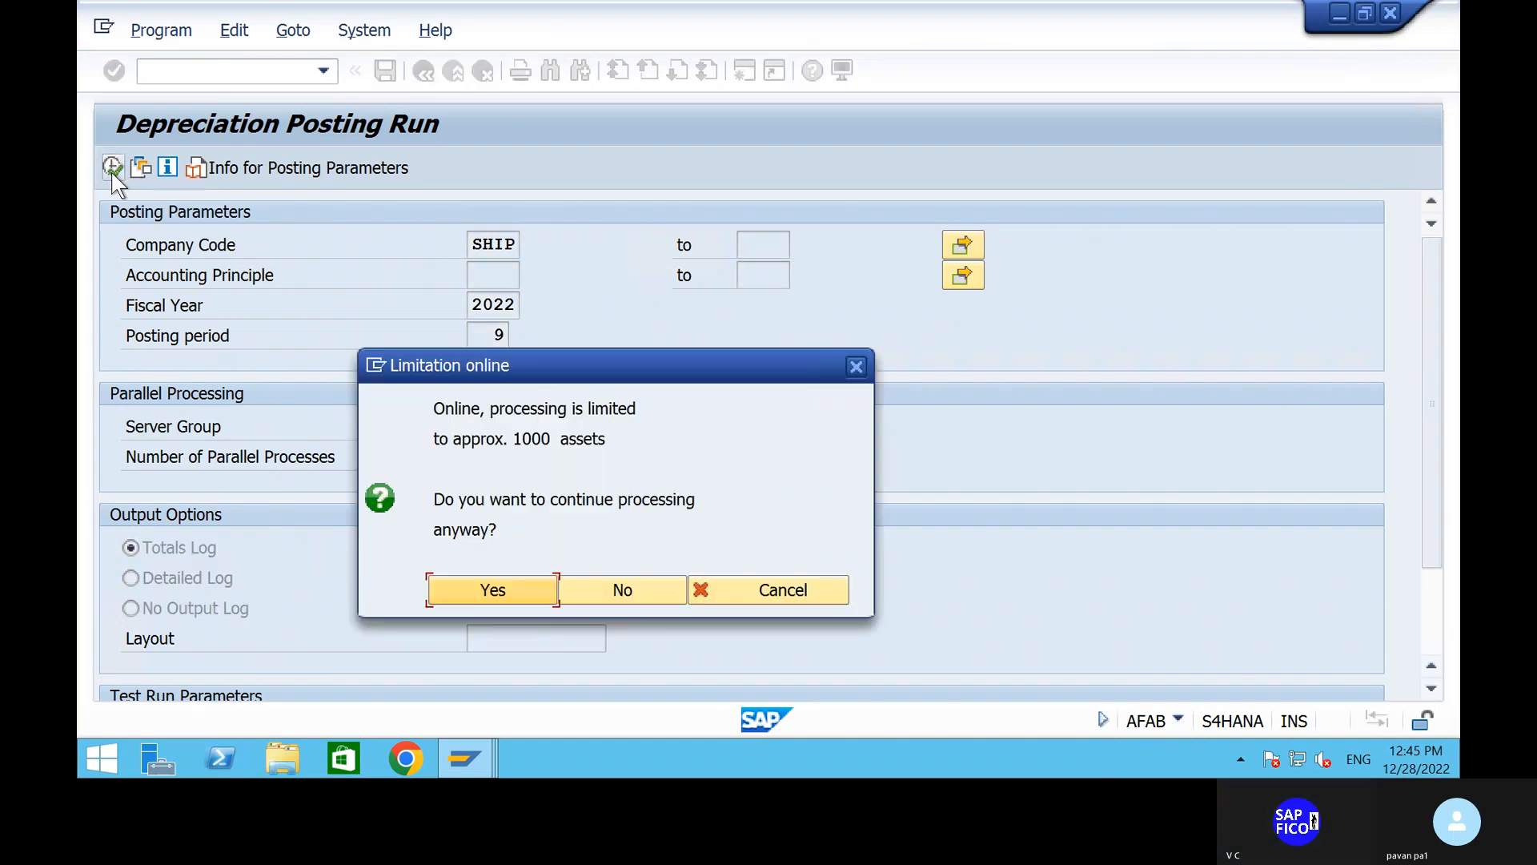
{"action": "left_click", "coordinate": [489, 599]}
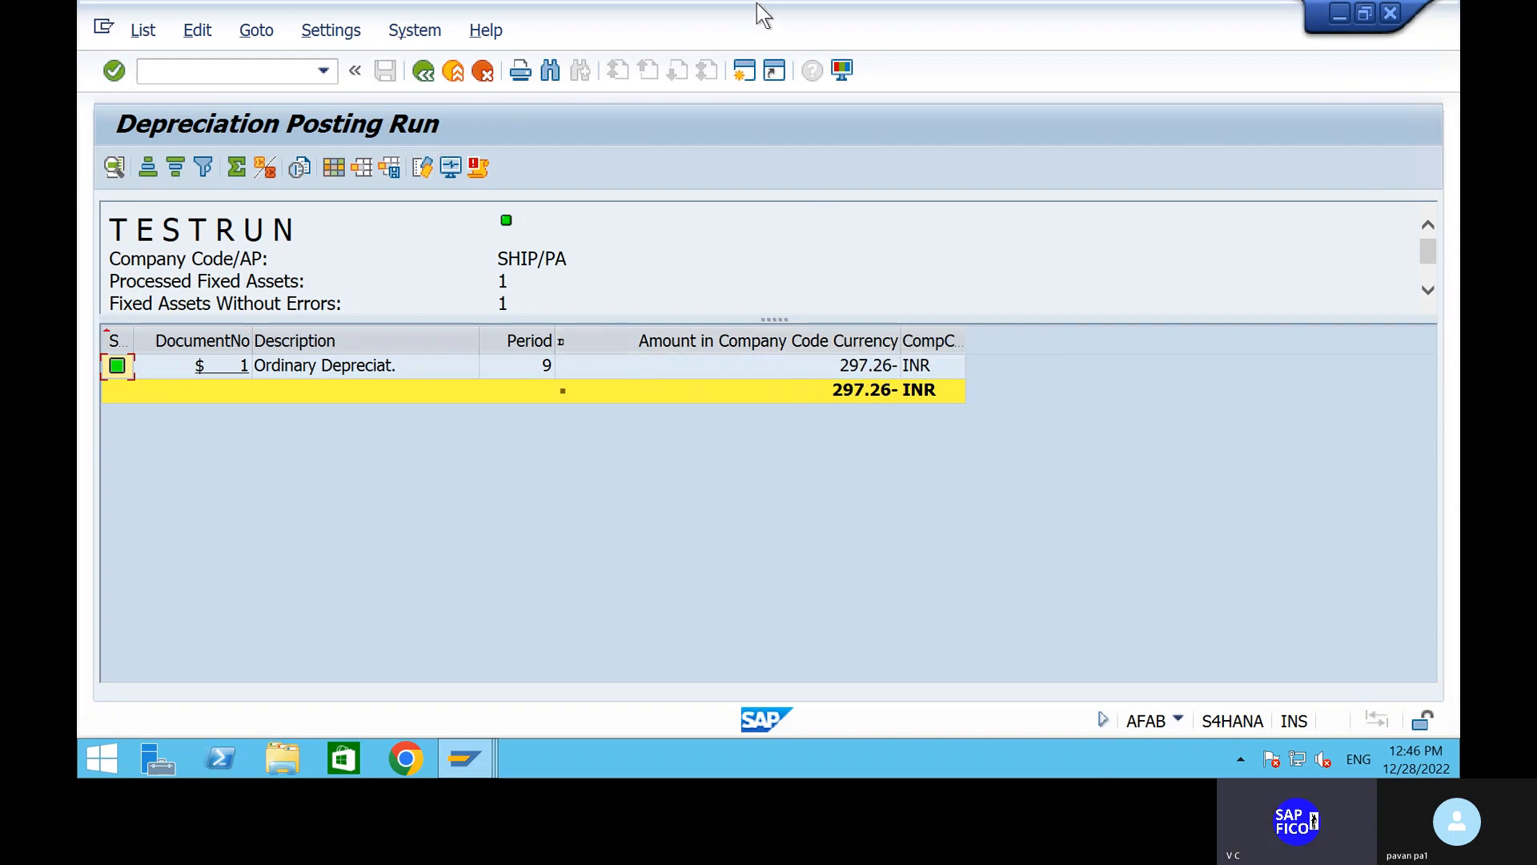
Step: Open a new SAP session and switch to its SAP Easy Access window
{"action": "left_click", "coordinate": [744, 70]}
{"action": "left_click", "coordinate": [470, 765]}
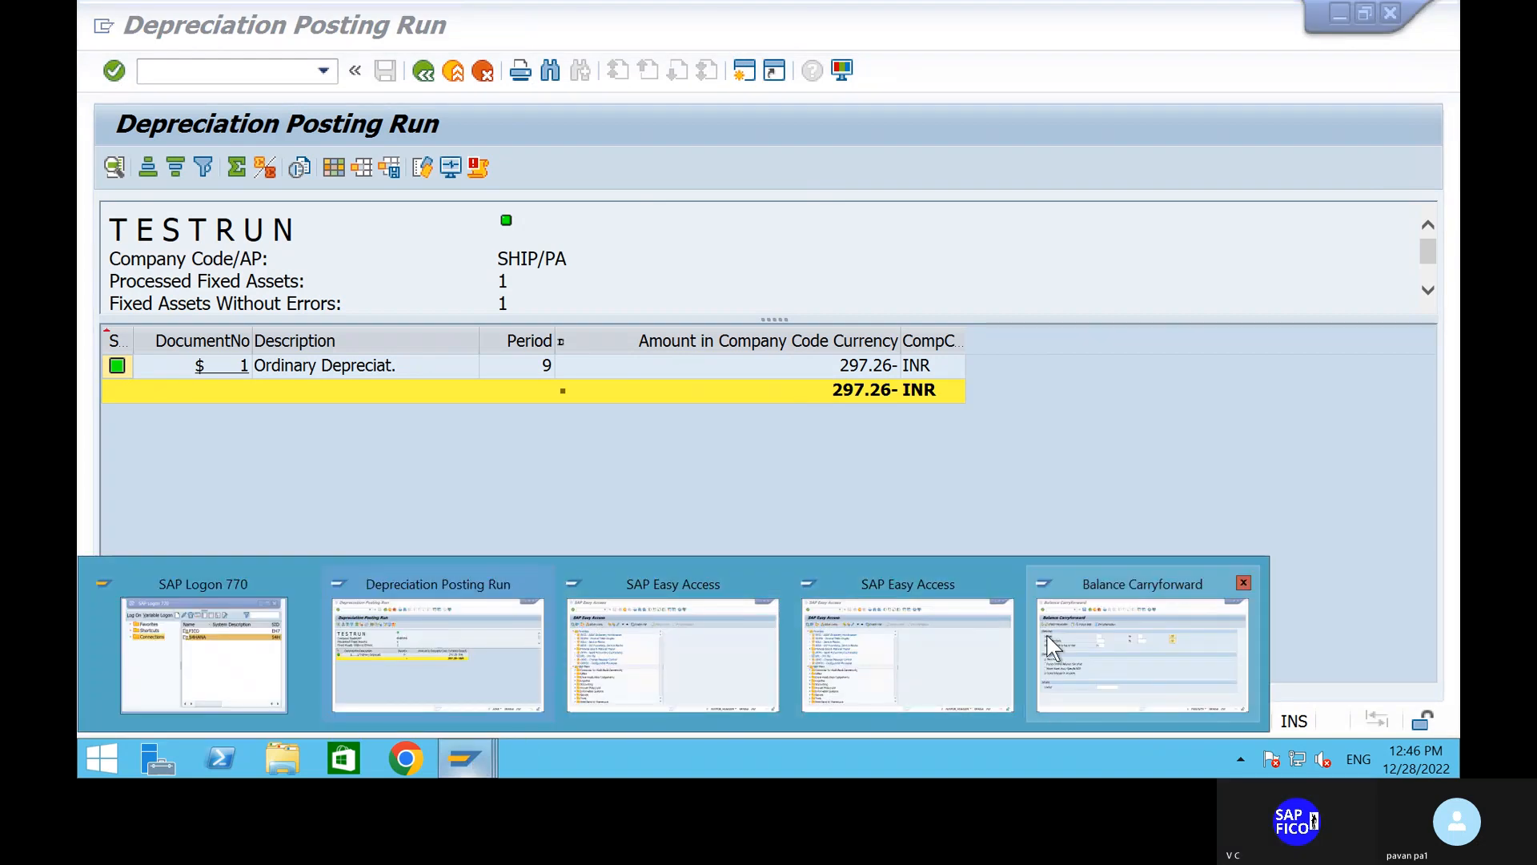
{"action": "left_click", "coordinate": [986, 658]}
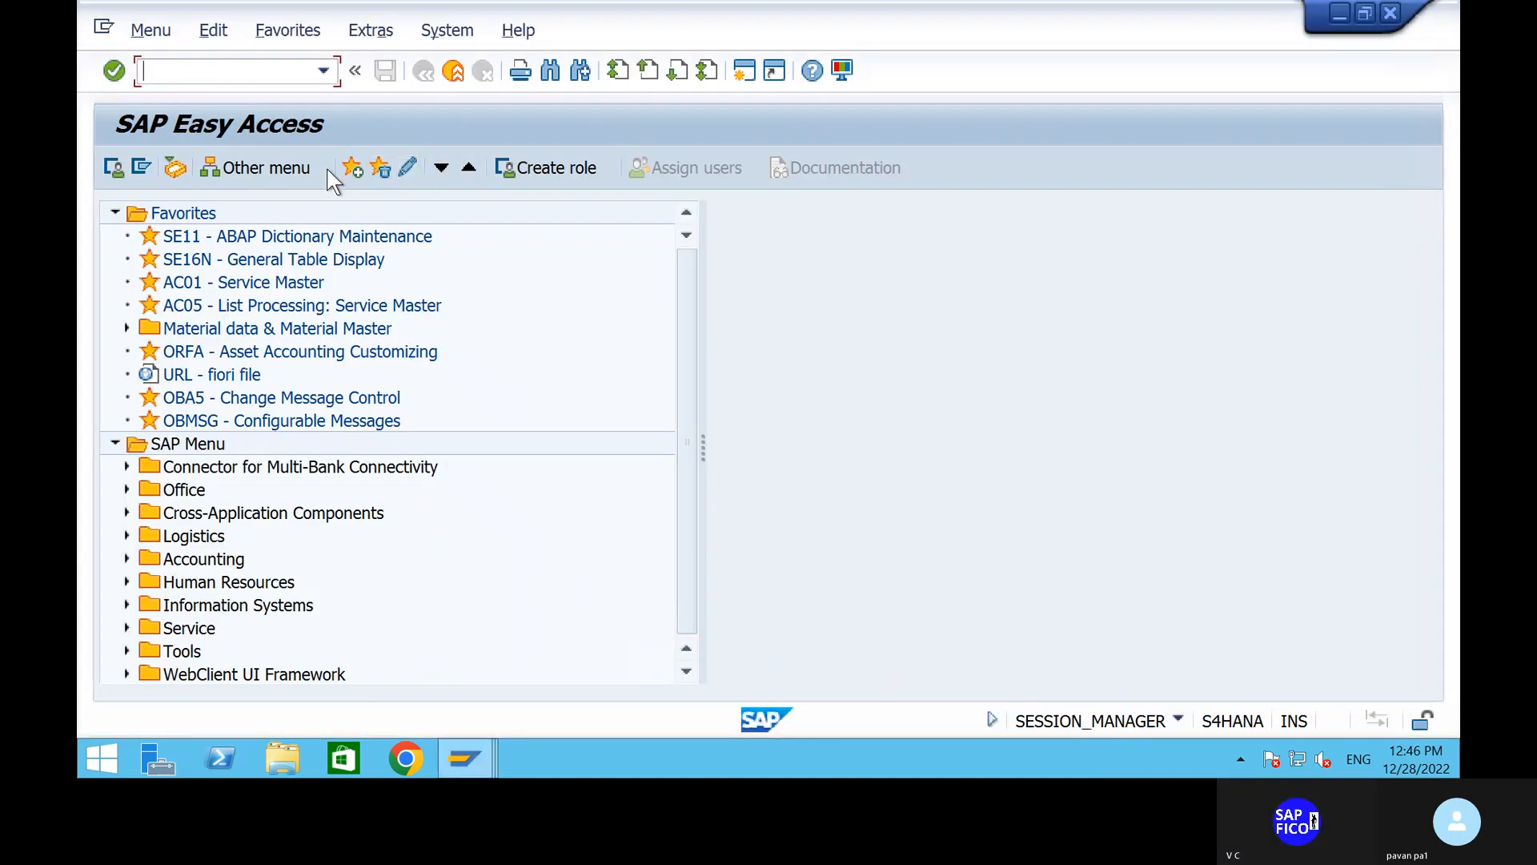
Step: Open Asset Explorer (AW01N) for asset 3 in company code SHIP and review its planned values, transactions and posted depreciation by period
{"action": "type", "text": "/NAW01N"}
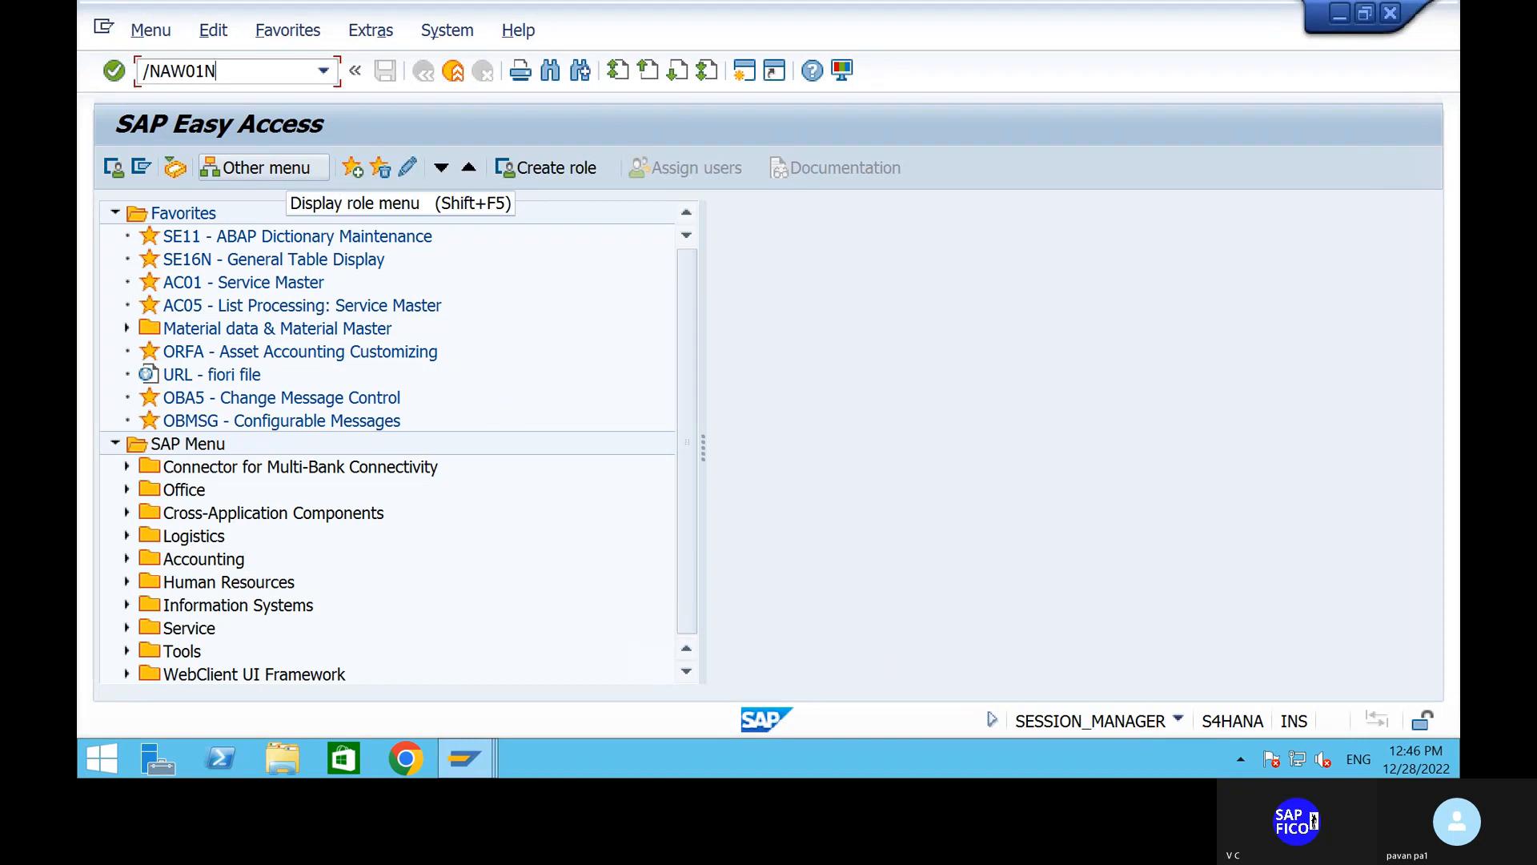
{"action": "key", "text": "Return"}
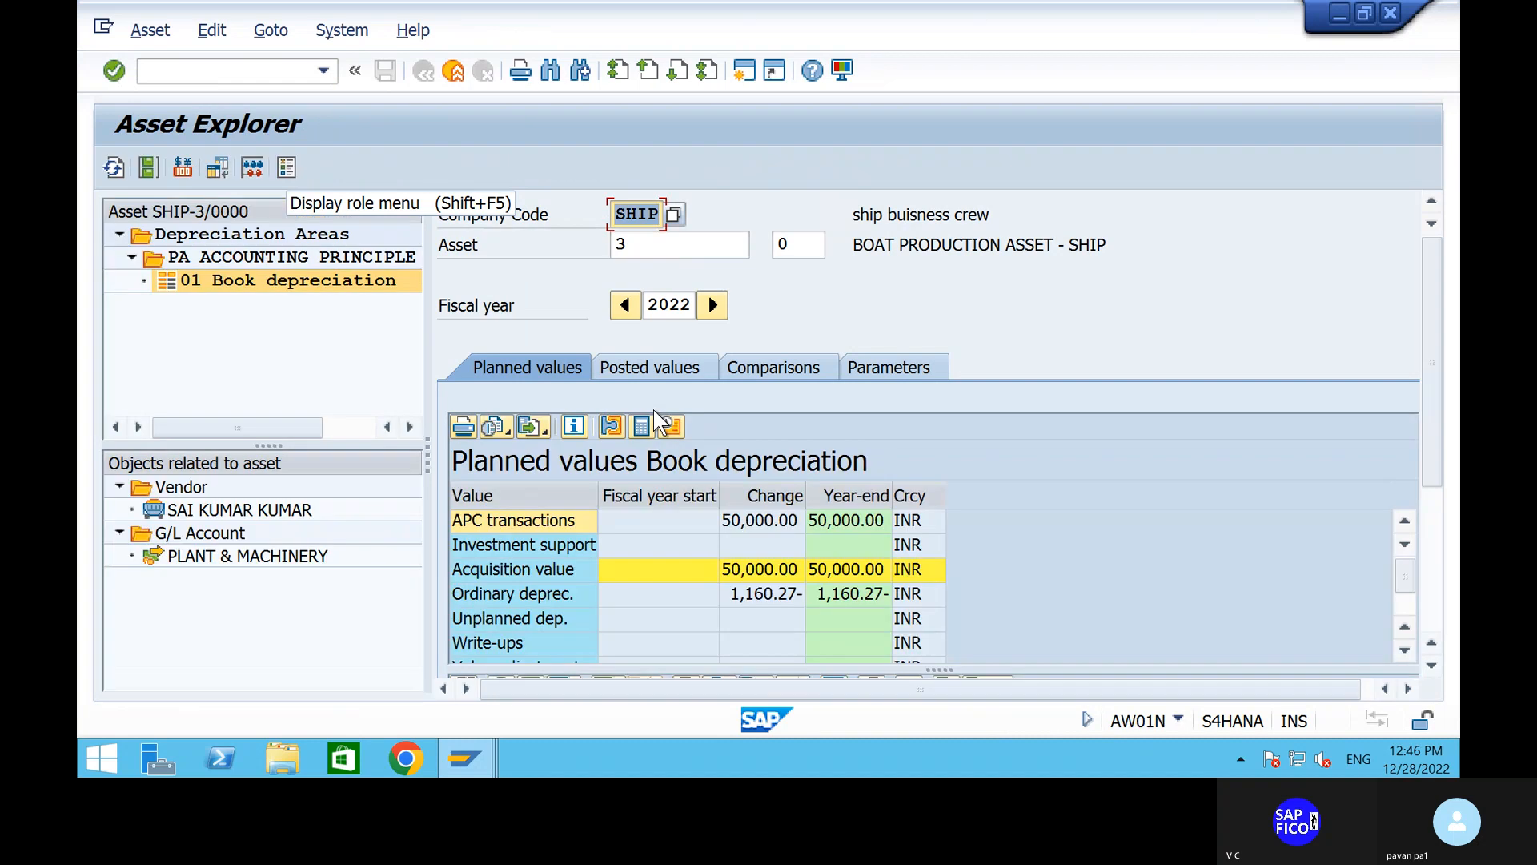
{"action": "left_click", "coordinate": [1429, 543]}
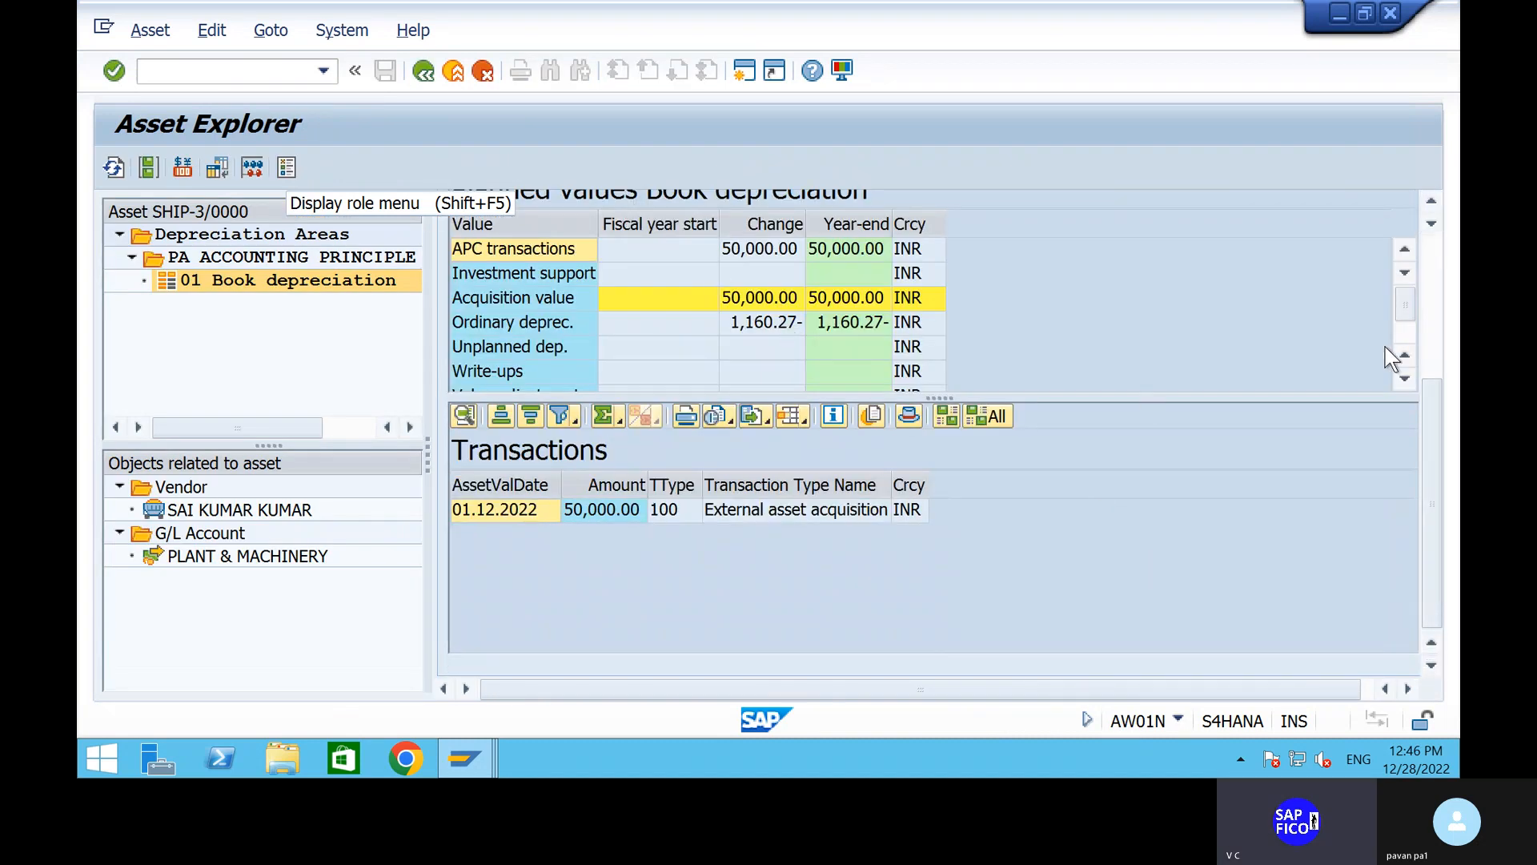
{"action": "left_click", "coordinate": [1434, 303]}
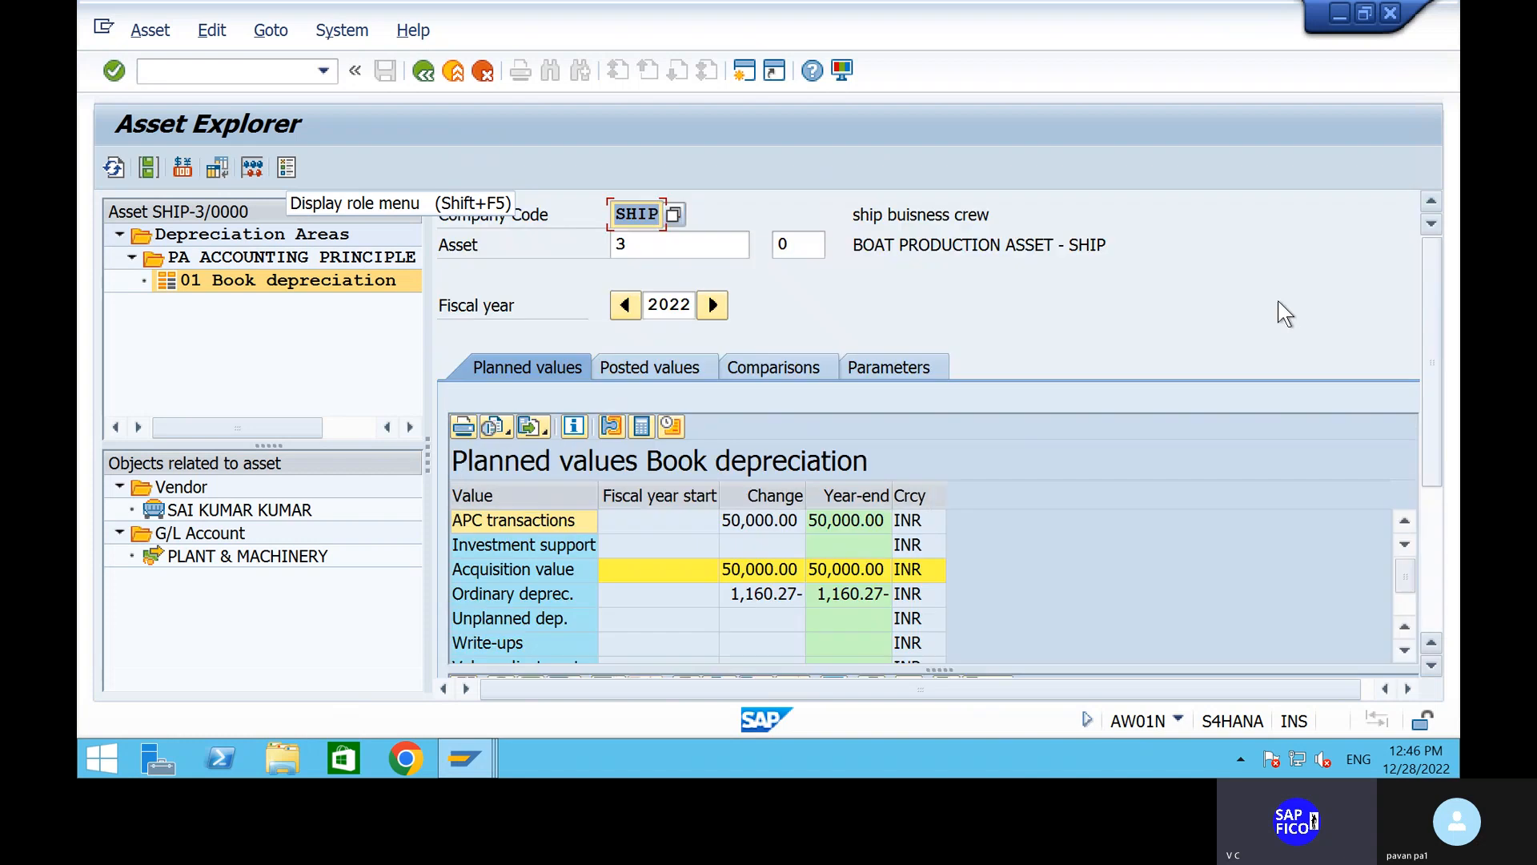
{"action": "left_click", "coordinate": [672, 370]}
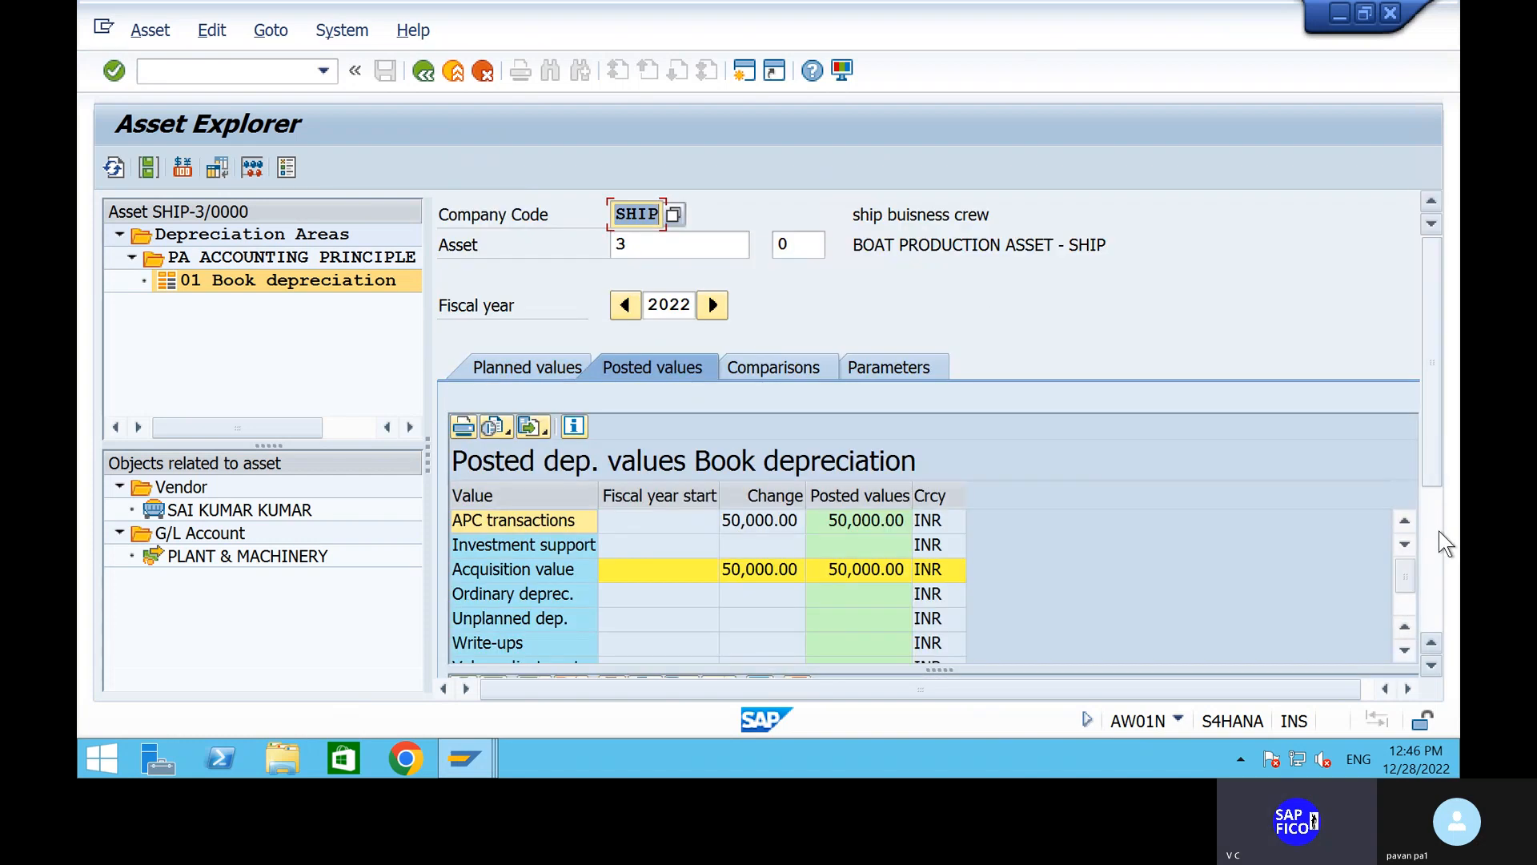
{"action": "left_click", "coordinate": [1435, 532]}
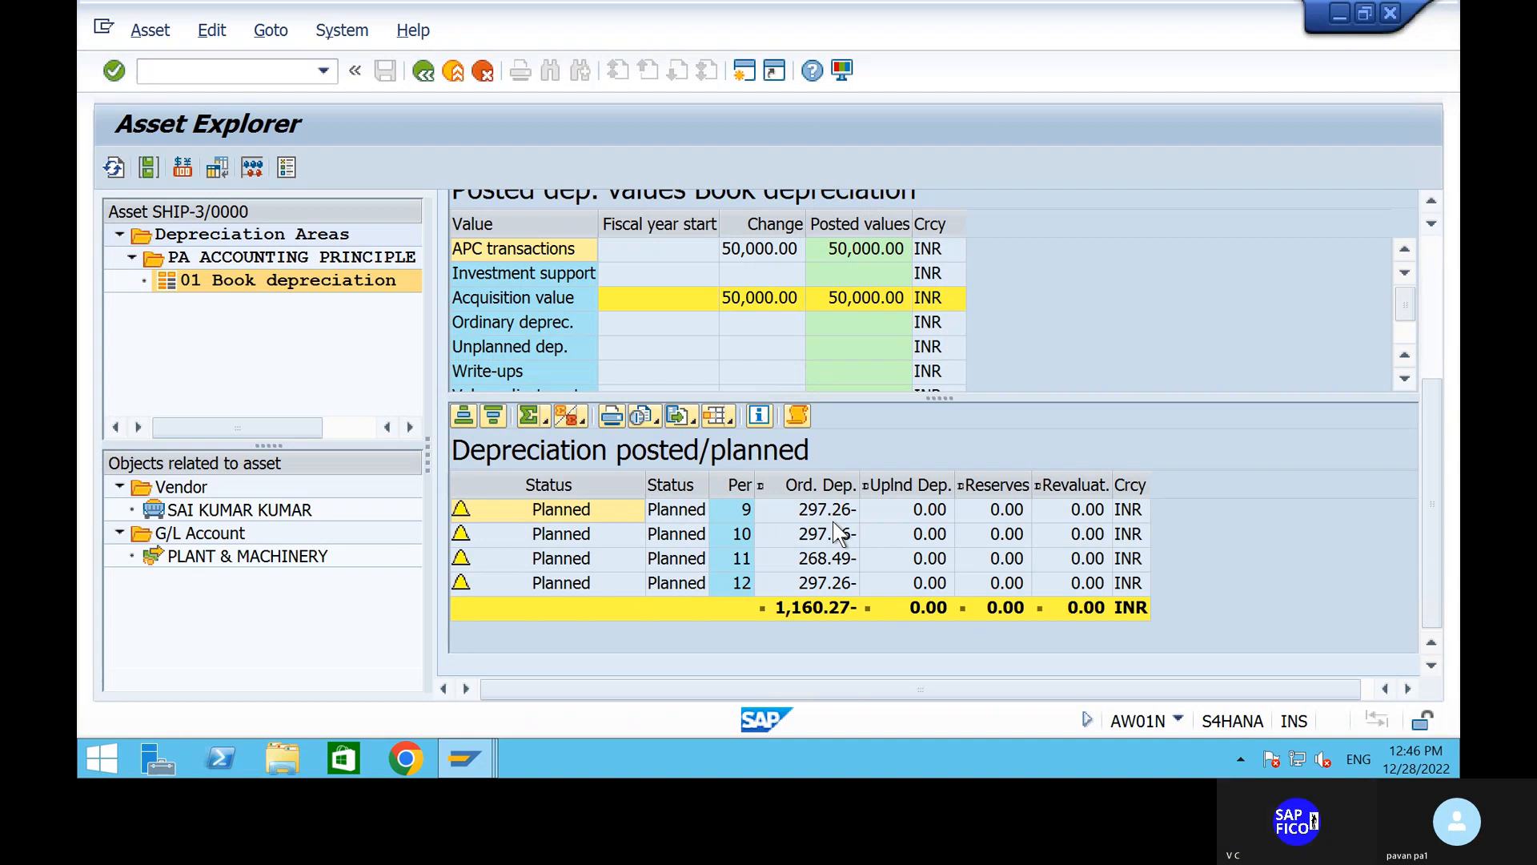
Step: Return to the depreciation run's selection screen, turn off the test run, and clear the asset and sub-number restrictions
{"action": "left_click", "coordinate": [484, 770]}
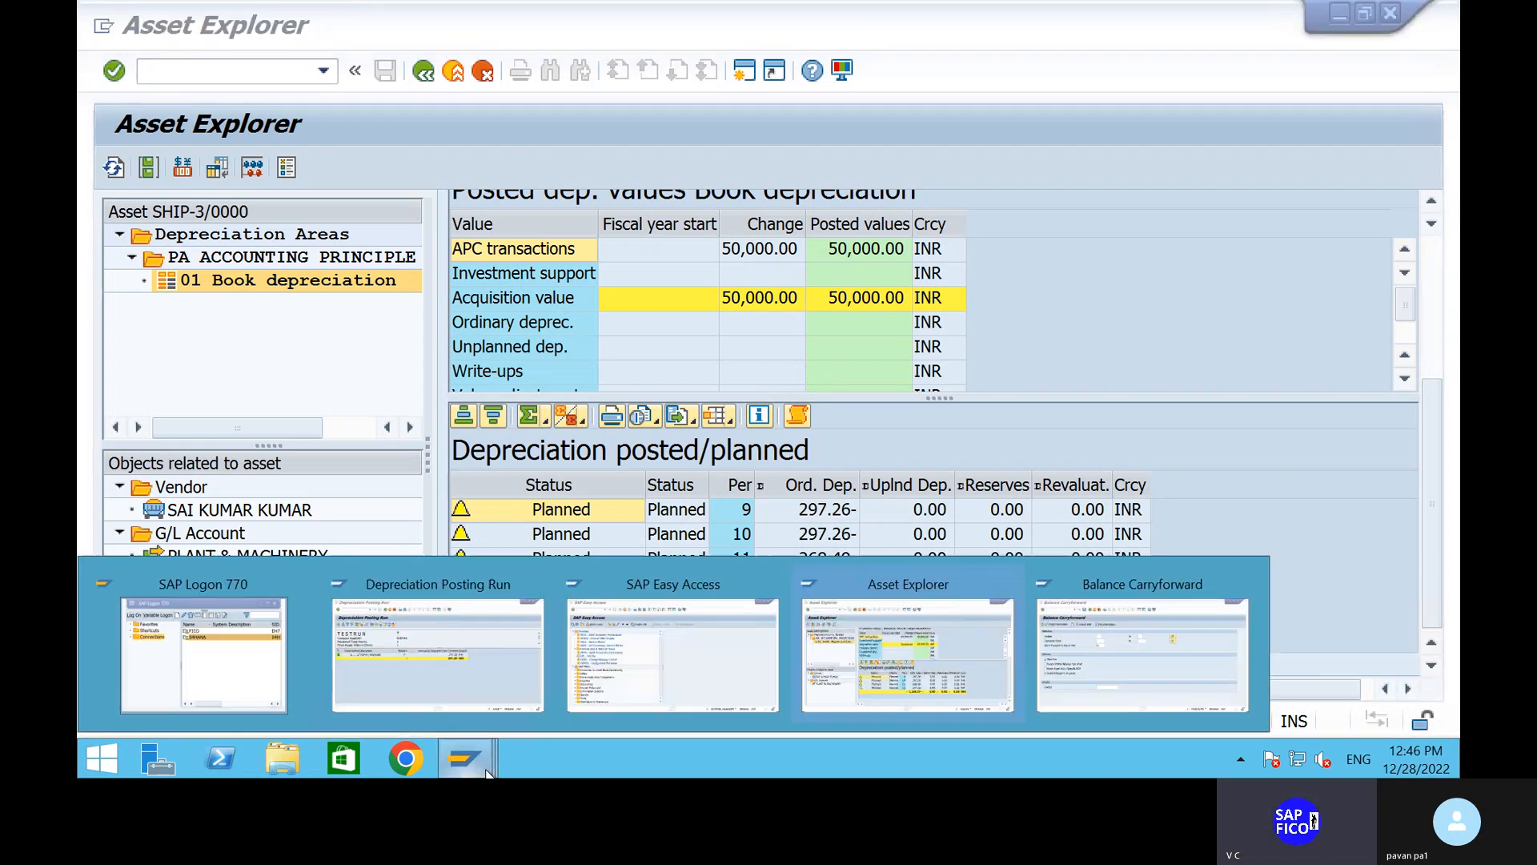
{"action": "left_click", "coordinate": [472, 685]}
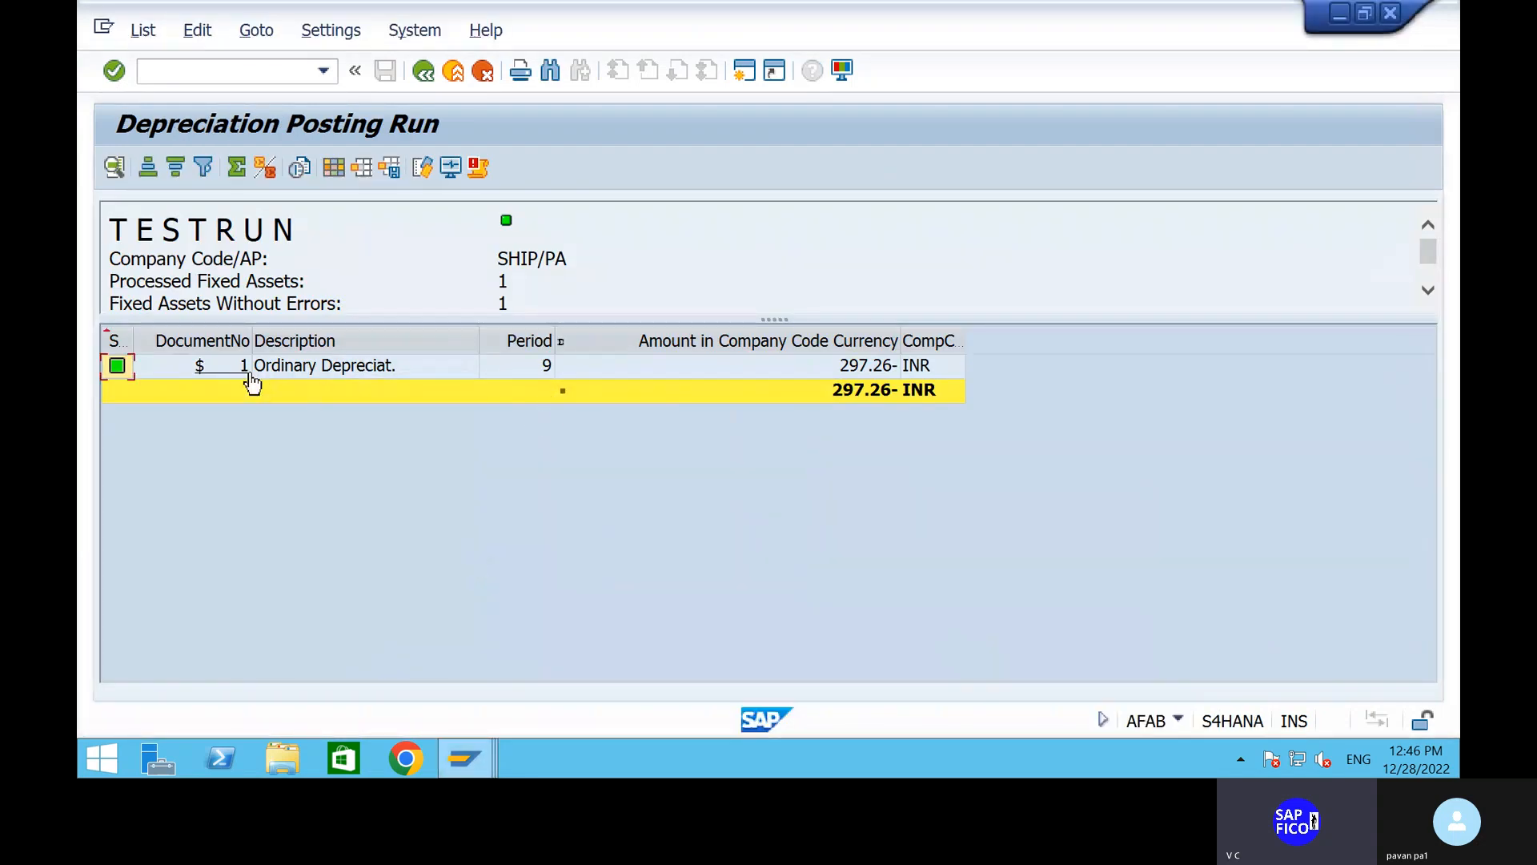
{"action": "left_click", "coordinate": [425, 83]}
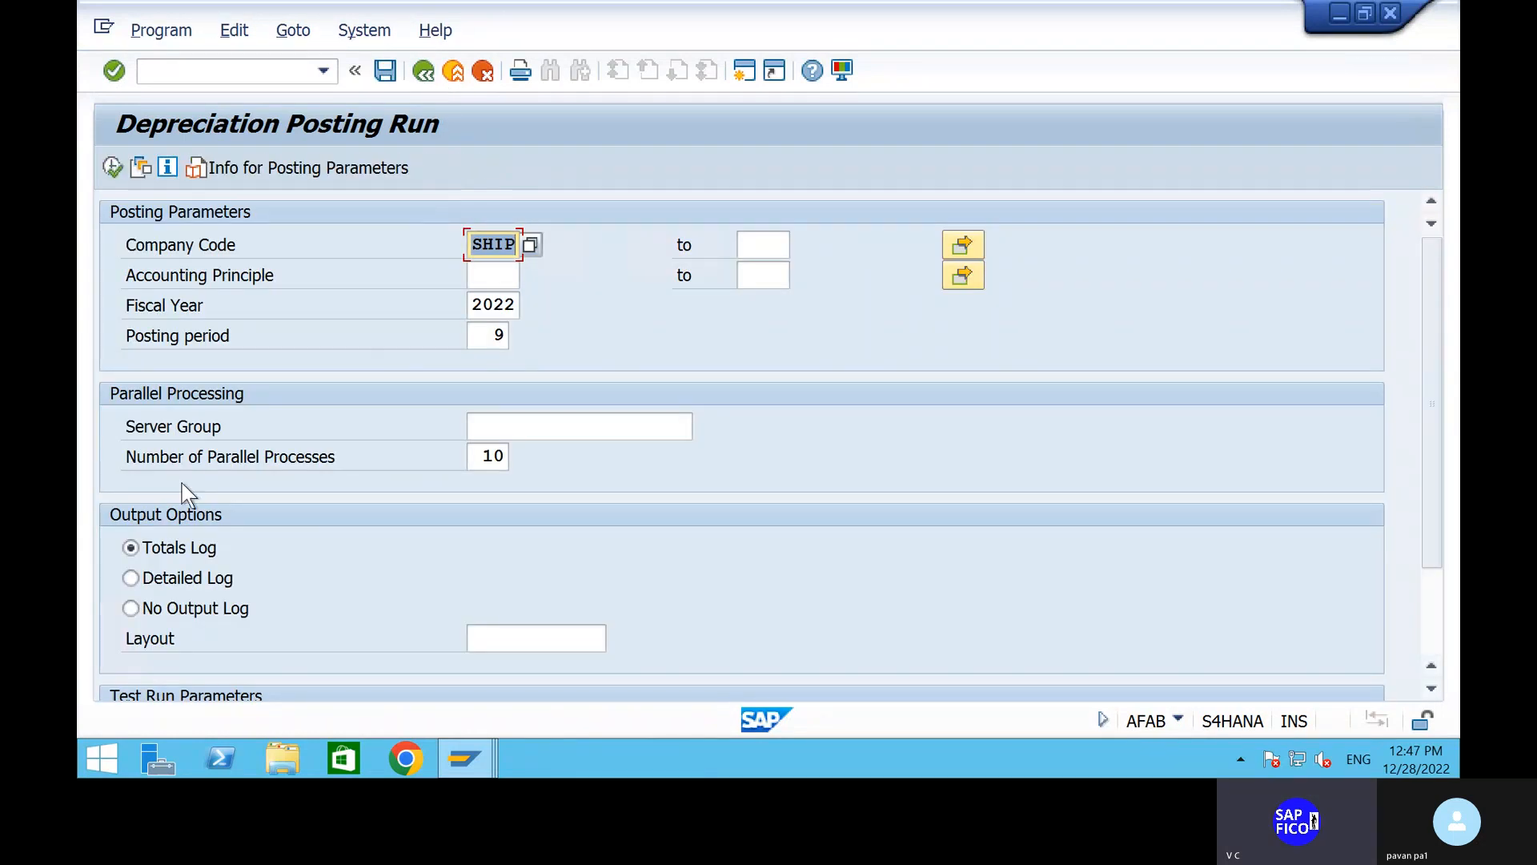
{"action": "scroll", "coordinate": [181, 482], "scroll_direction": "down", "scroll_amount": 2}
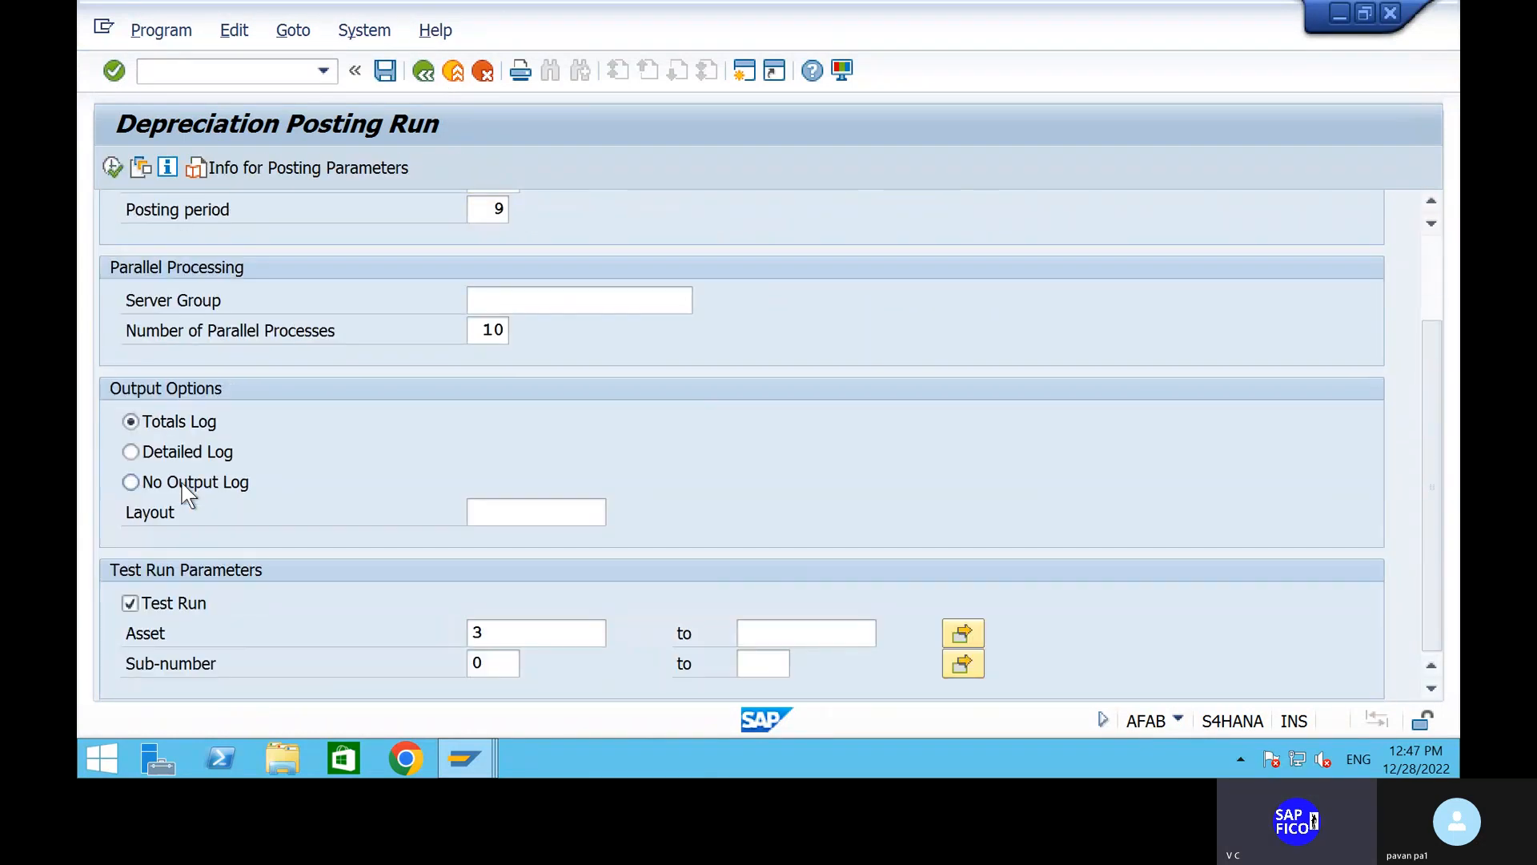
{"action": "left_click", "coordinate": [130, 605]}
{"action": "left_click", "coordinate": [509, 632]}
{"action": "key", "text": "BackSpace"}
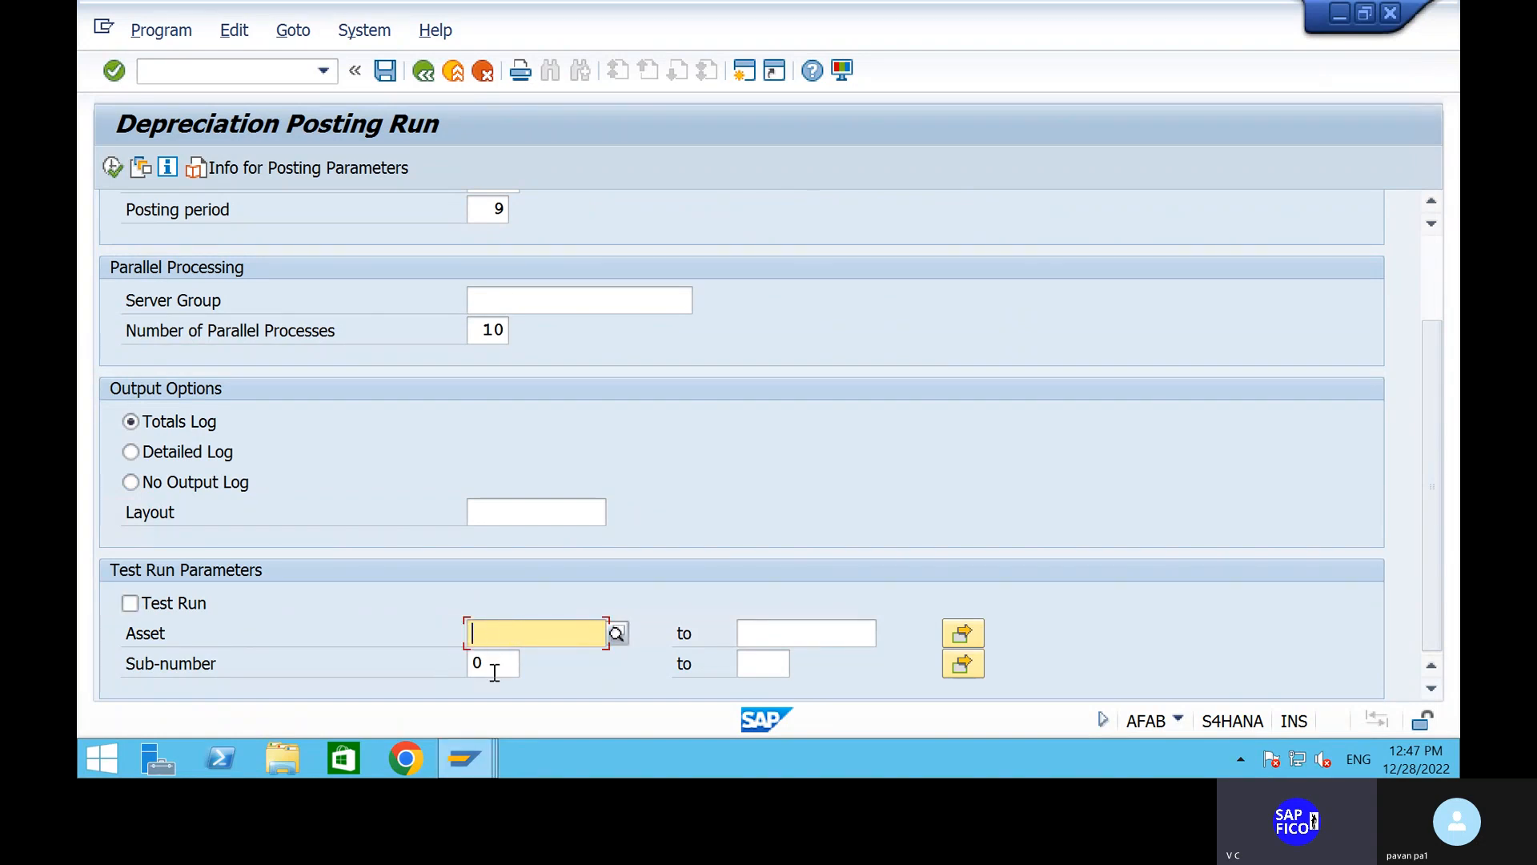
{"action": "left_click", "coordinate": [490, 663]}
{"action": "key", "text": "BackSpace"}
{"action": "scroll", "coordinate": [402, 501], "scroll_direction": "up", "scroll_amount": 3}
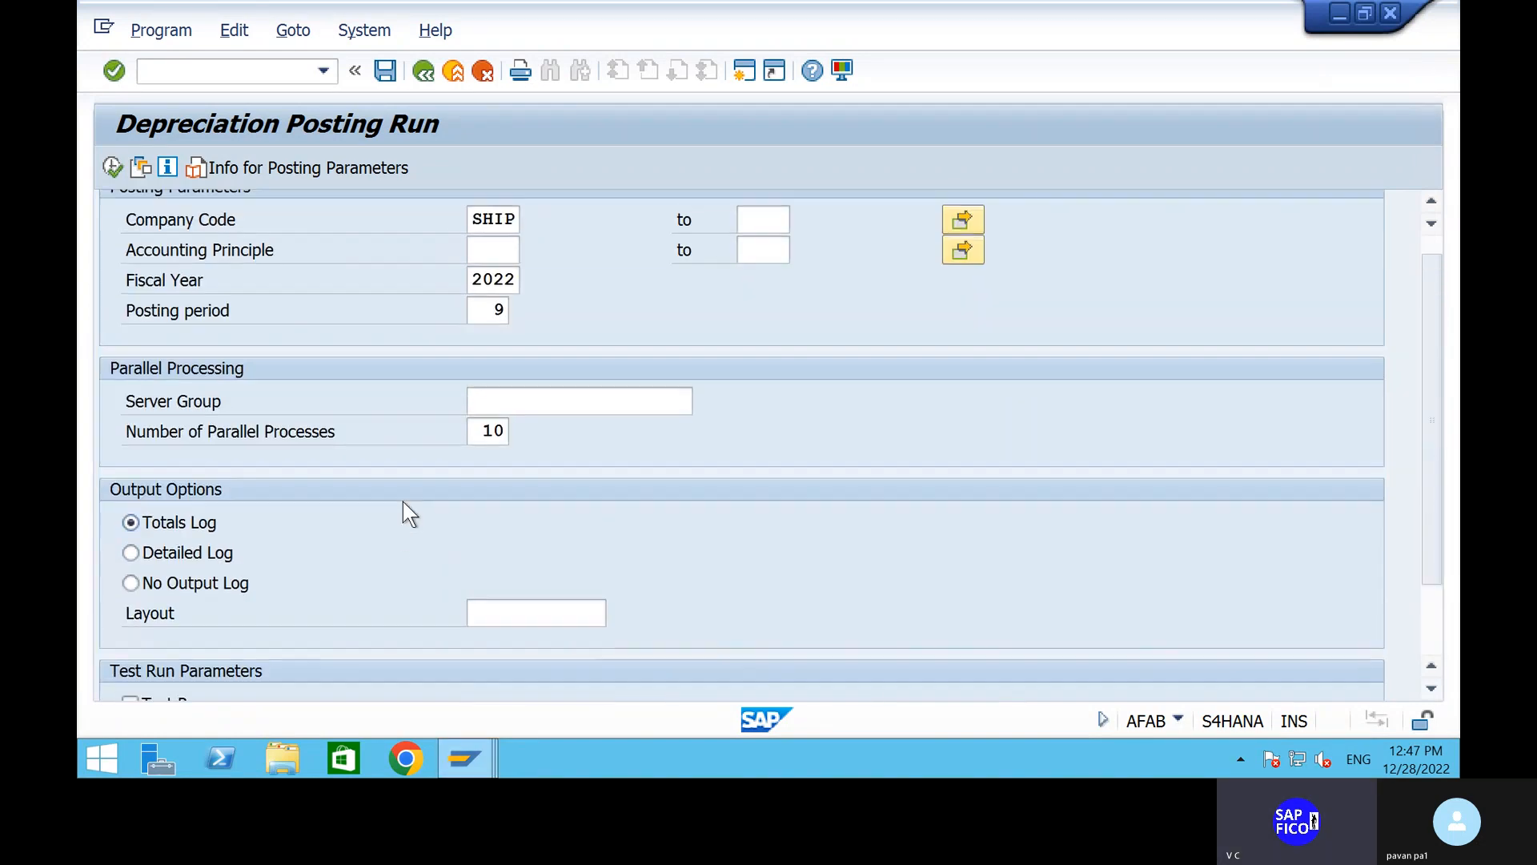
Step: Schedule the depreciation run in the background with output device LP01 and an immediate start, checking and saving the start time
{"action": "left_click", "coordinate": [160, 30]}
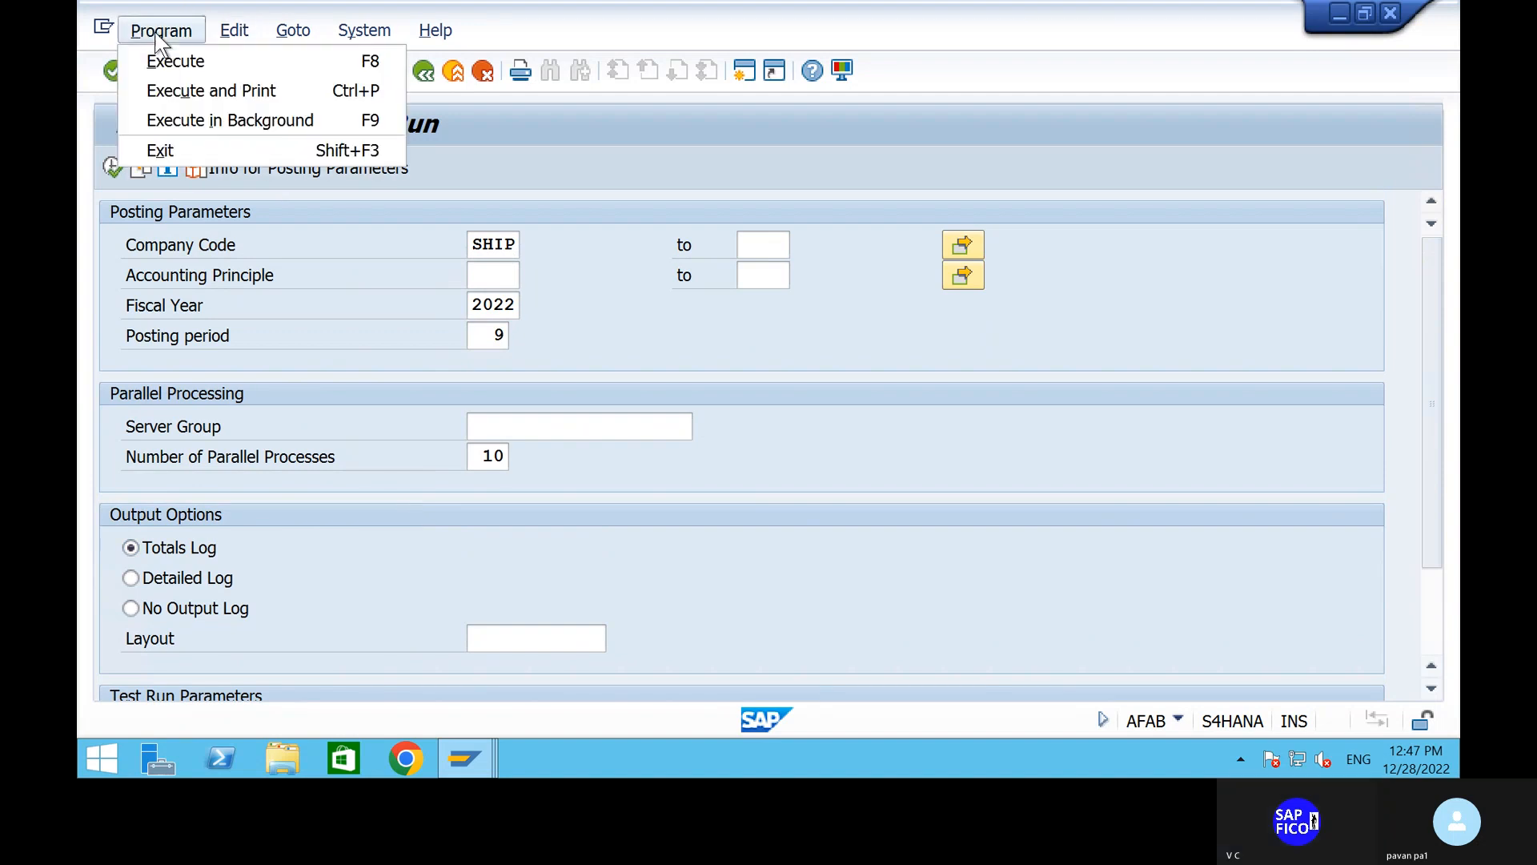
{"action": "left_click", "coordinate": [218, 122]}
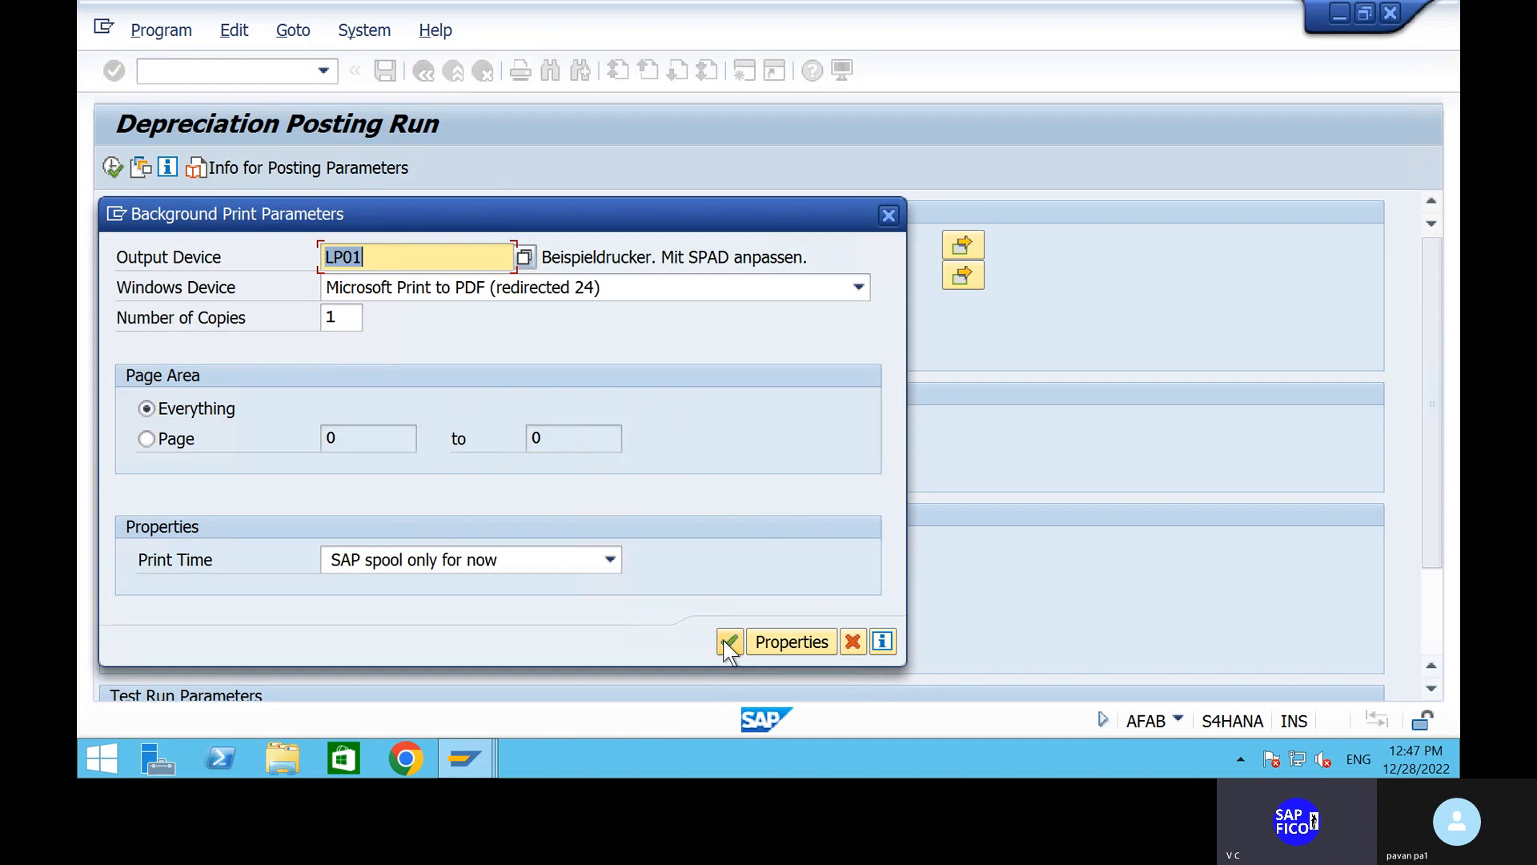
{"action": "left_click", "coordinate": [728, 643]}
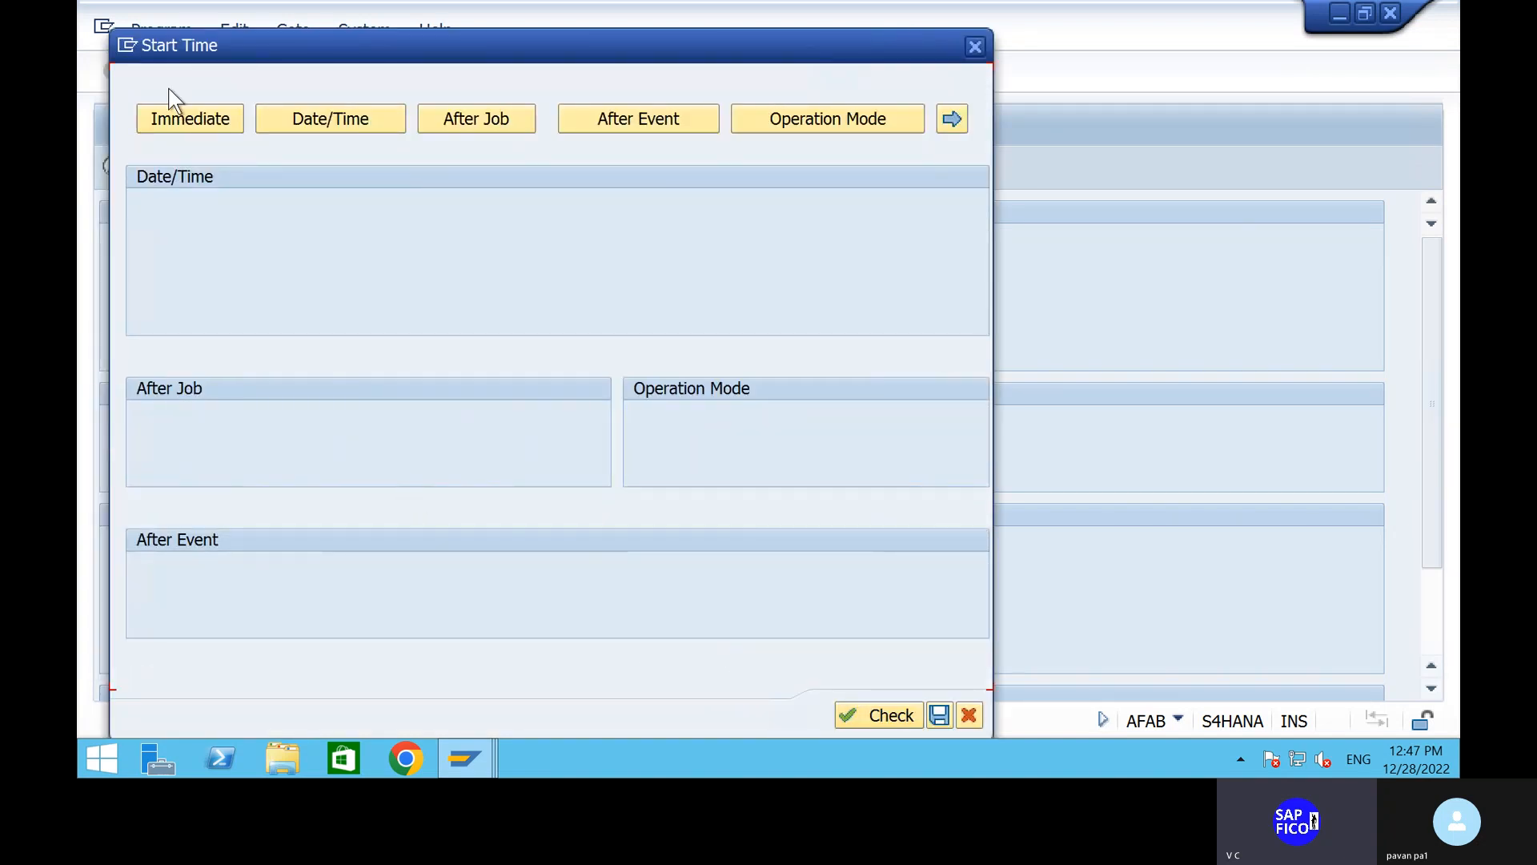
{"action": "left_click", "coordinate": [189, 125]}
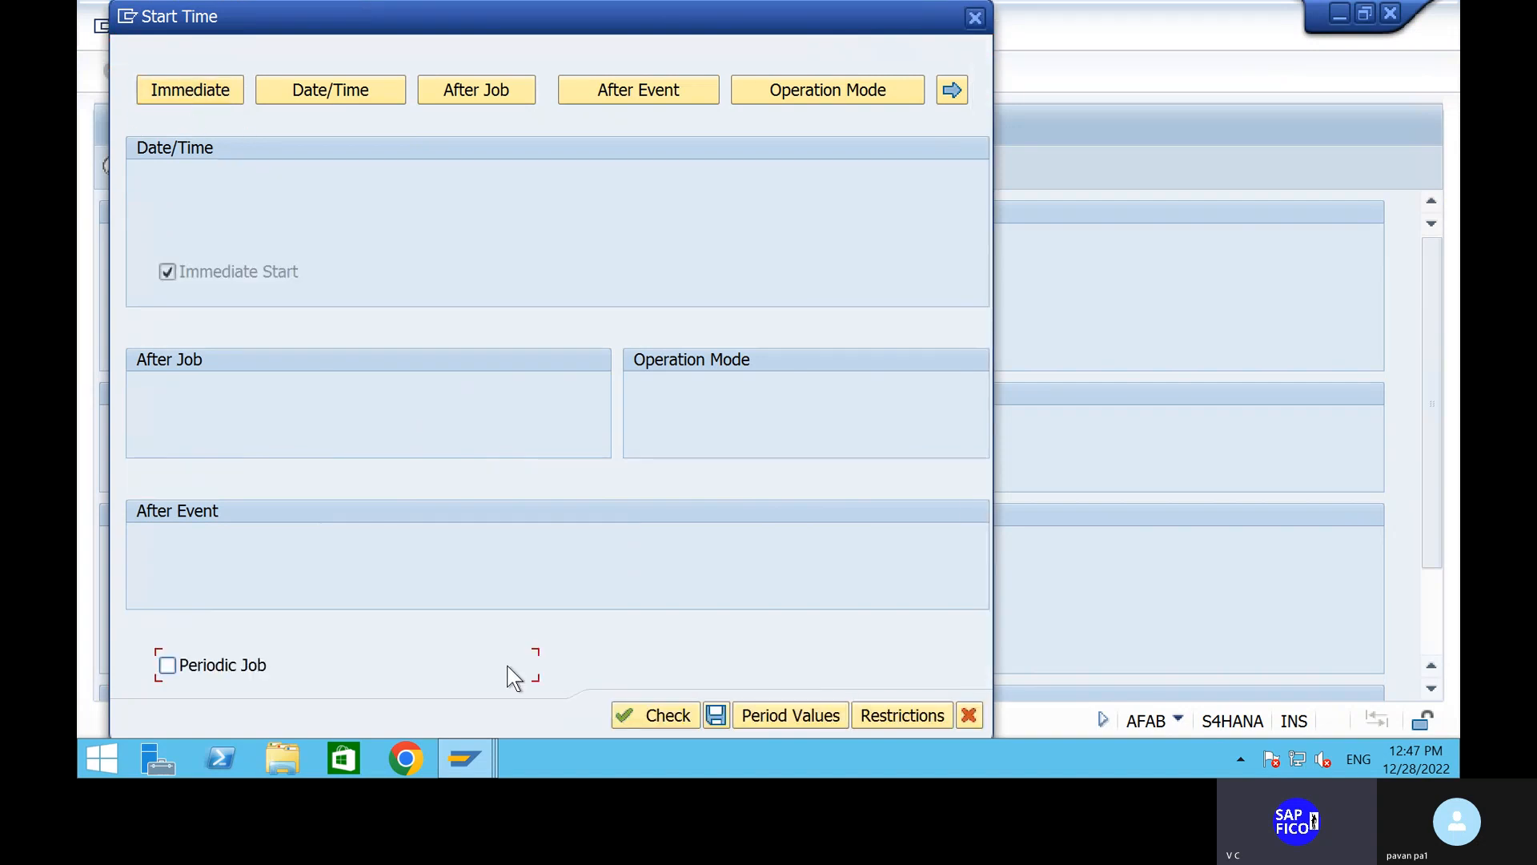
{"action": "left_click", "coordinate": [647, 711]}
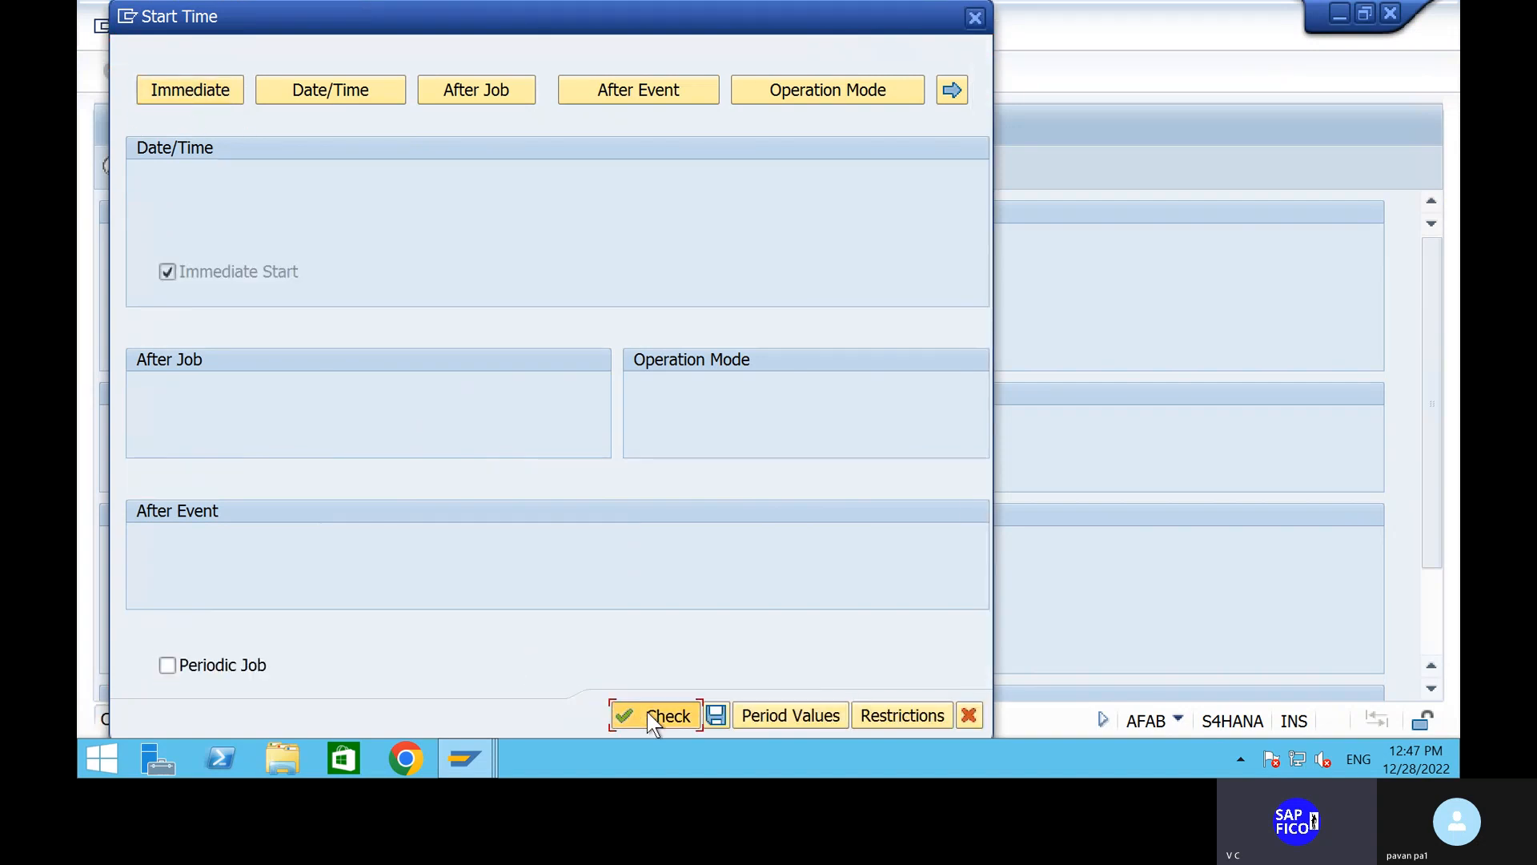
{"action": "left_click", "coordinate": [717, 714]}
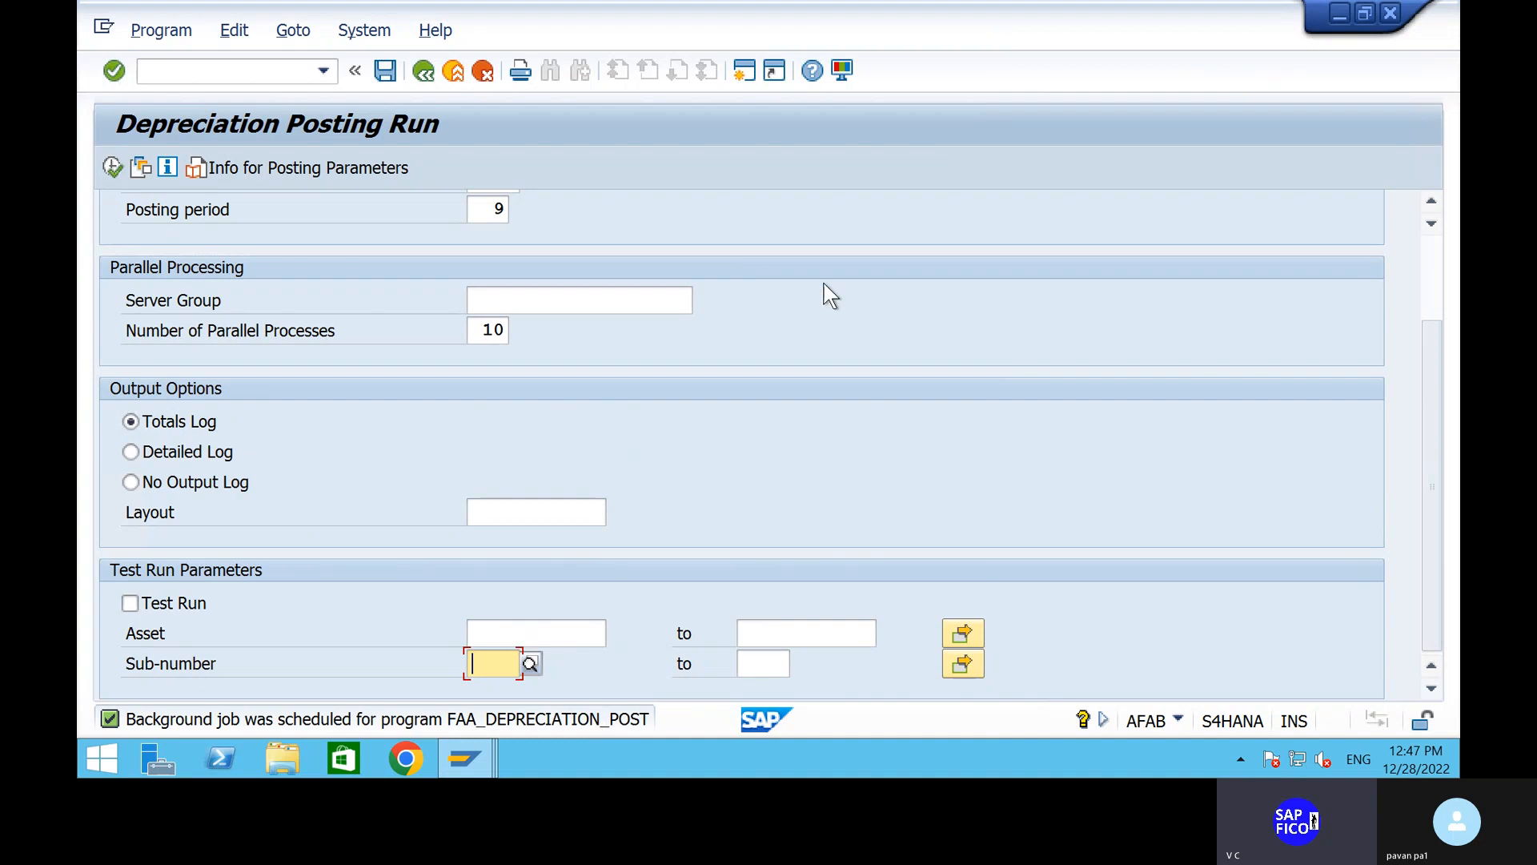
Step: Switch to the SAP Easy Access session and open the batch input session overview with transaction SM35
{"action": "left_click", "coordinate": [464, 761]}
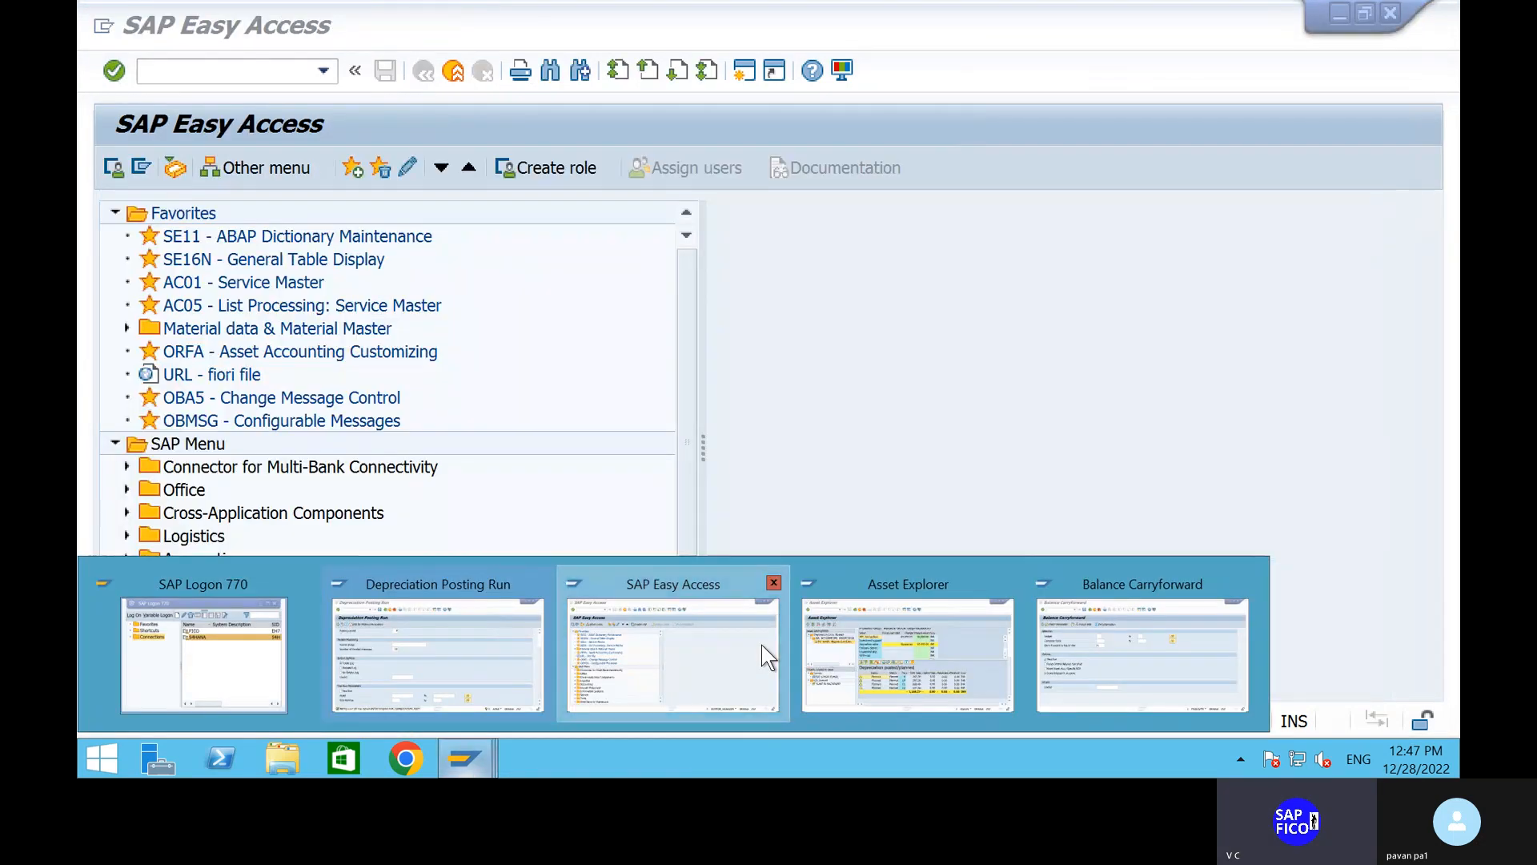
{"action": "left_click", "coordinate": [761, 646]}
{"action": "type", "text": "SM"}
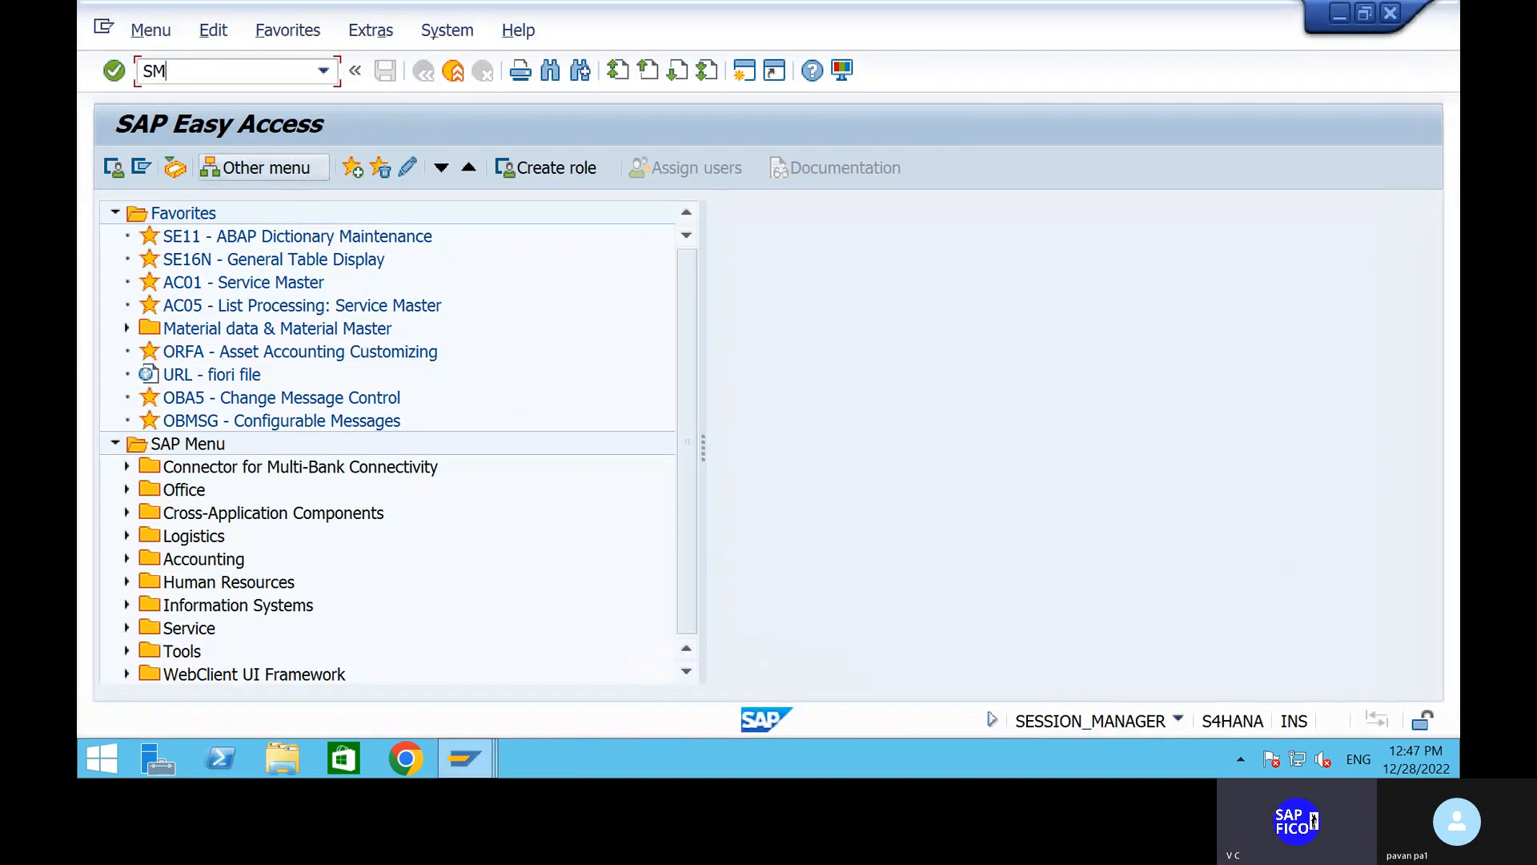
{"action": "key", "text": "Return"}
{"action": "type", "text": "/NSM35"}
{"action": "key", "text": "Return"}
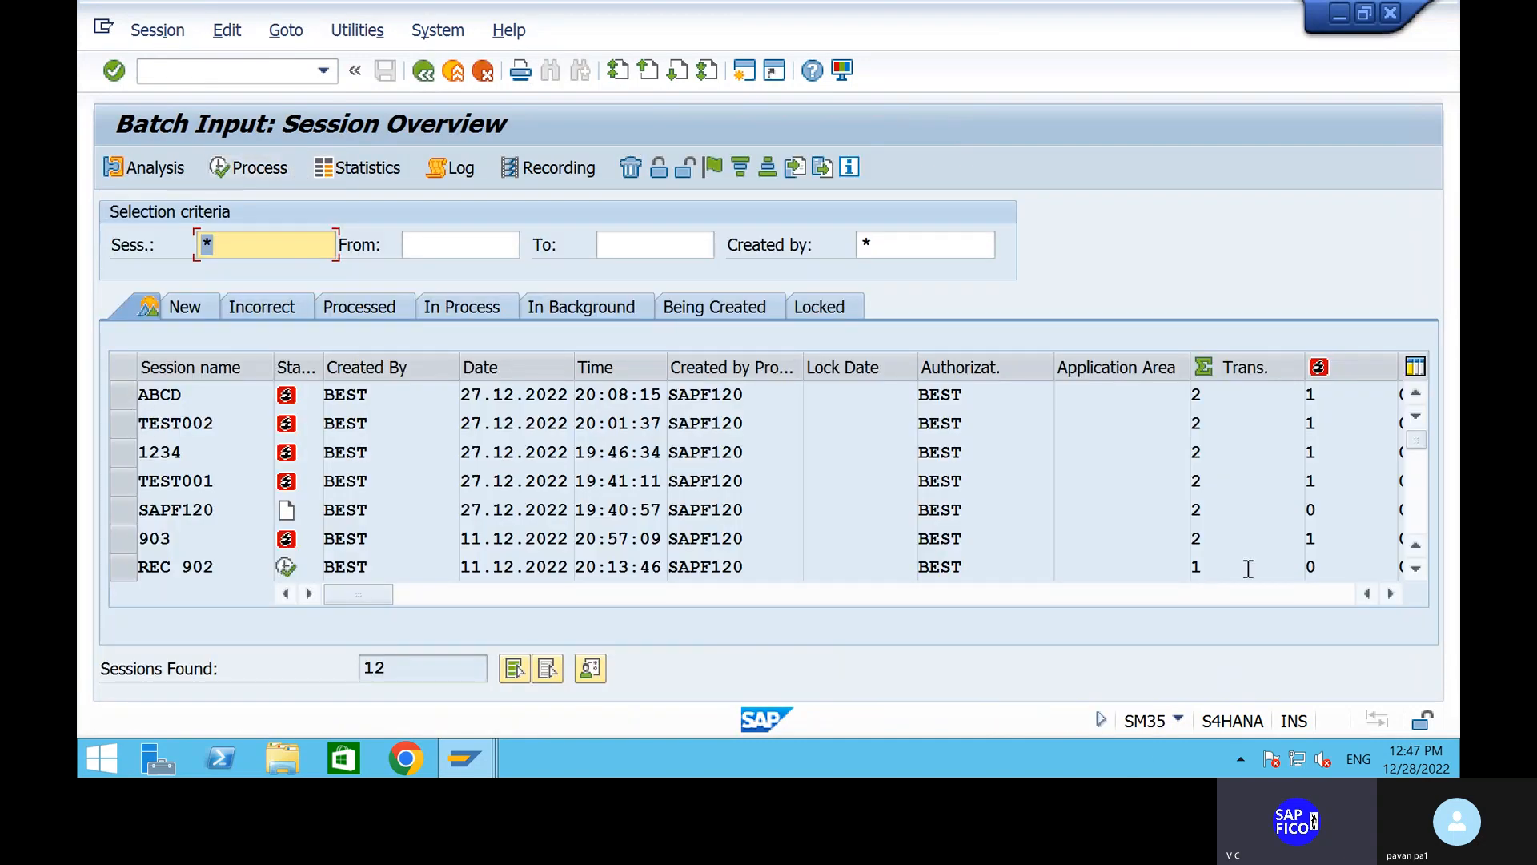
Step: Filter the batch input sessions by creator BEST and look through the list for a depreciation session
{"action": "left_click", "coordinate": [887, 254]}
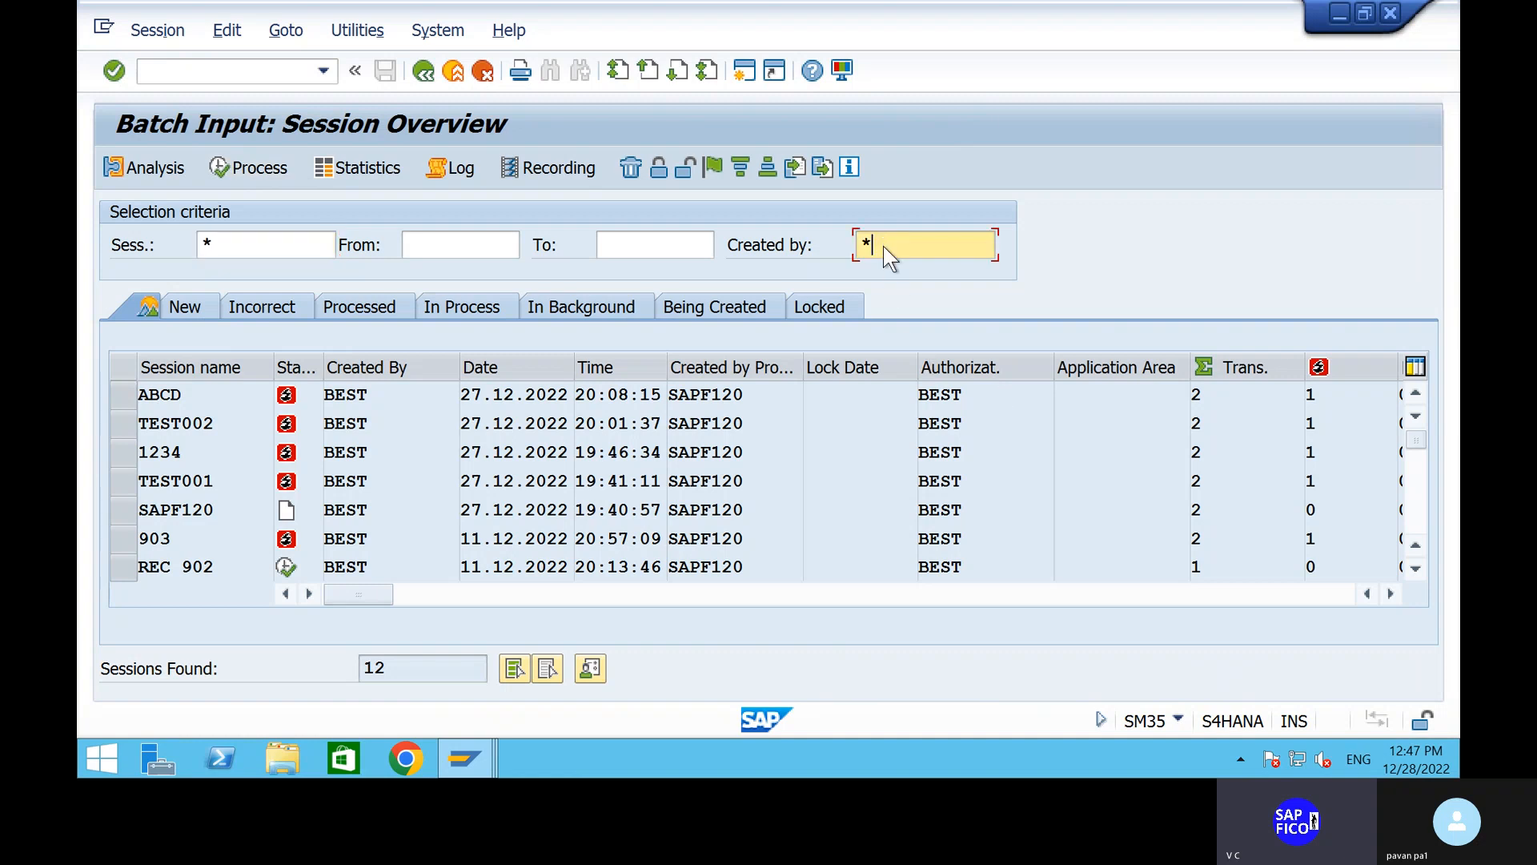
{"action": "type", "text": "BEST"}
{"action": "left_click", "coordinate": [241, 246]}
{"action": "key", "text": "BackSpace"}
{"action": "key", "text": "Return"}
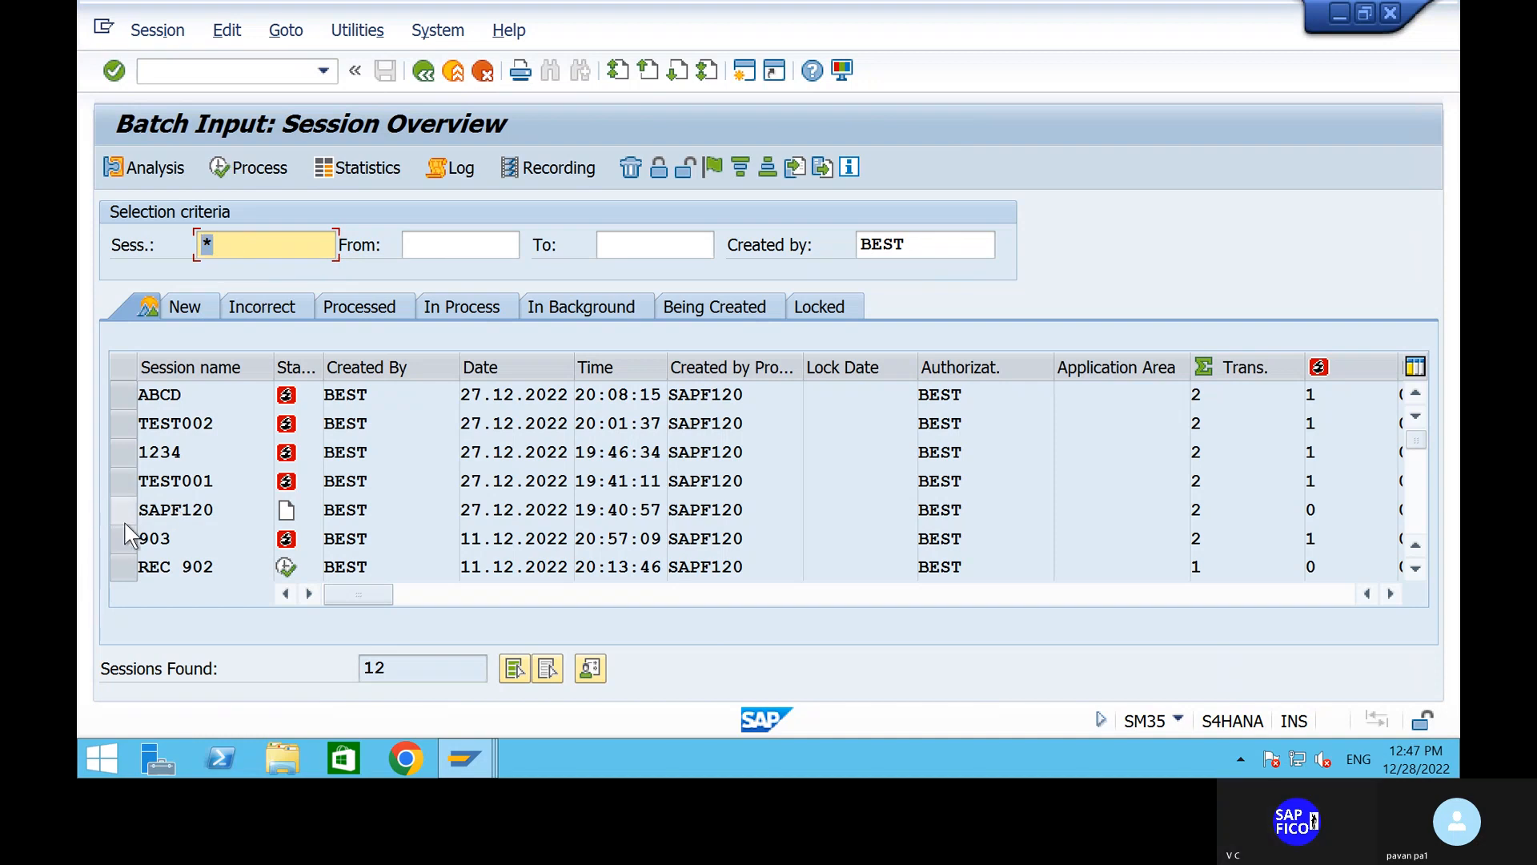
{"action": "scroll", "coordinate": [127, 535], "scroll_direction": "down", "scroll_amount": 3}
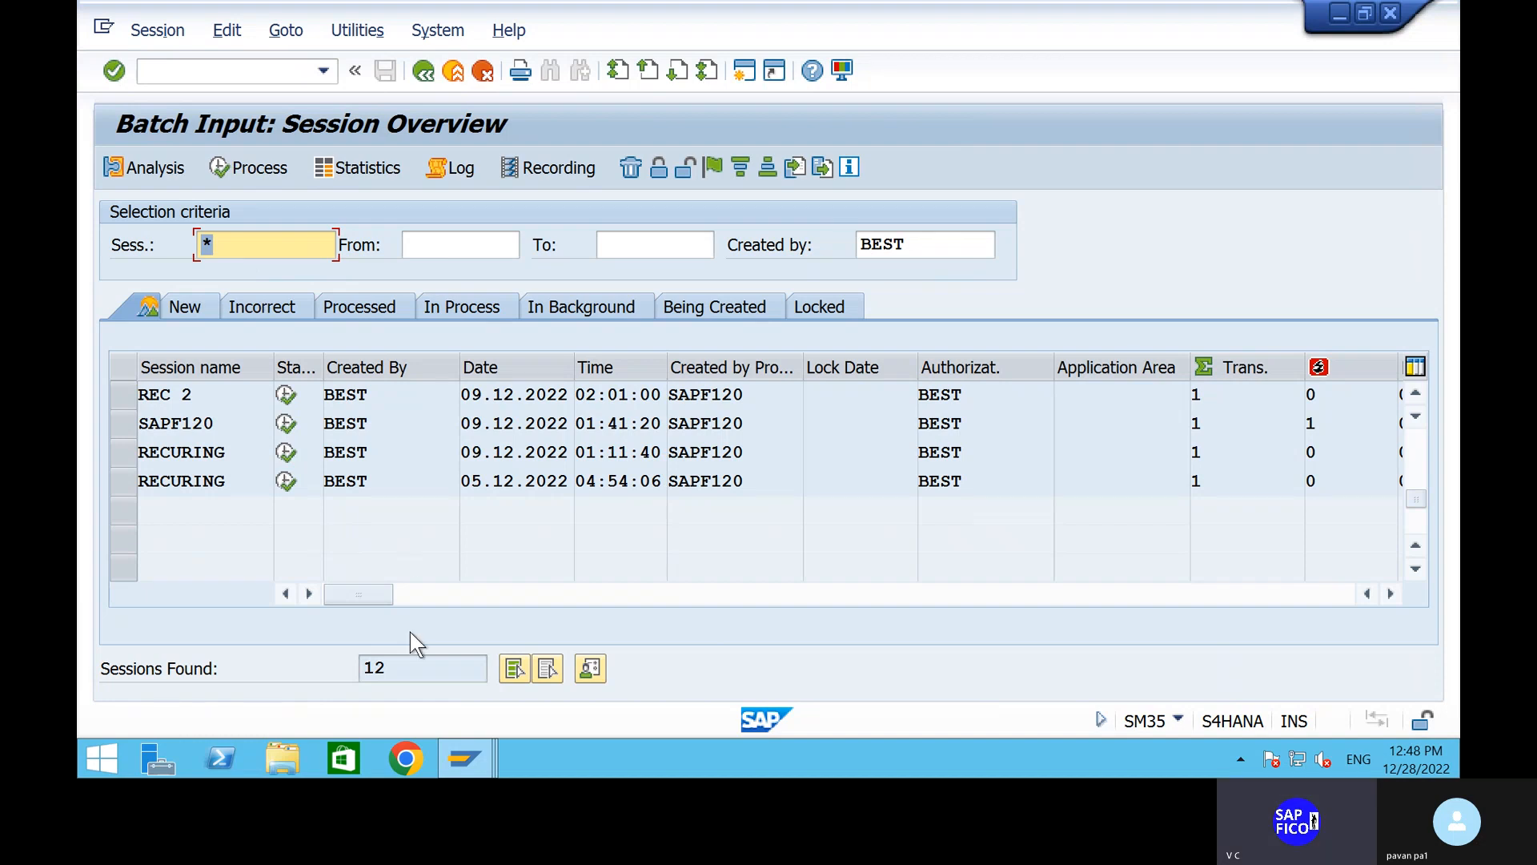
Step: Recheck the depreciation run's job status, examine the batch input sessions' names, dates and creating programs again, and close the session overview window
{"action": "left_click", "coordinate": [471, 768]}
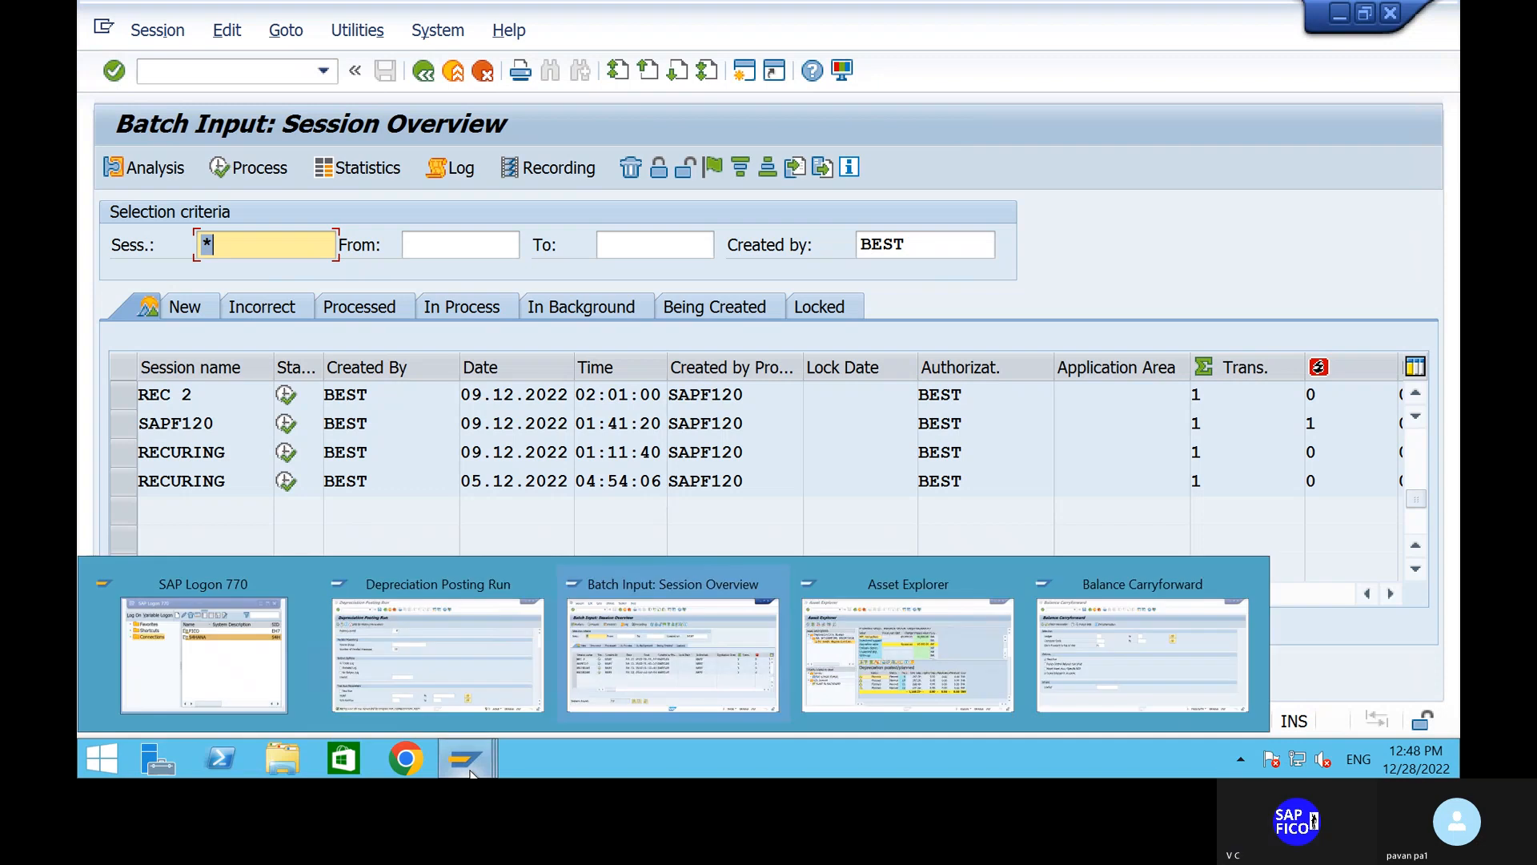
{"action": "left_click", "coordinate": [446, 668]}
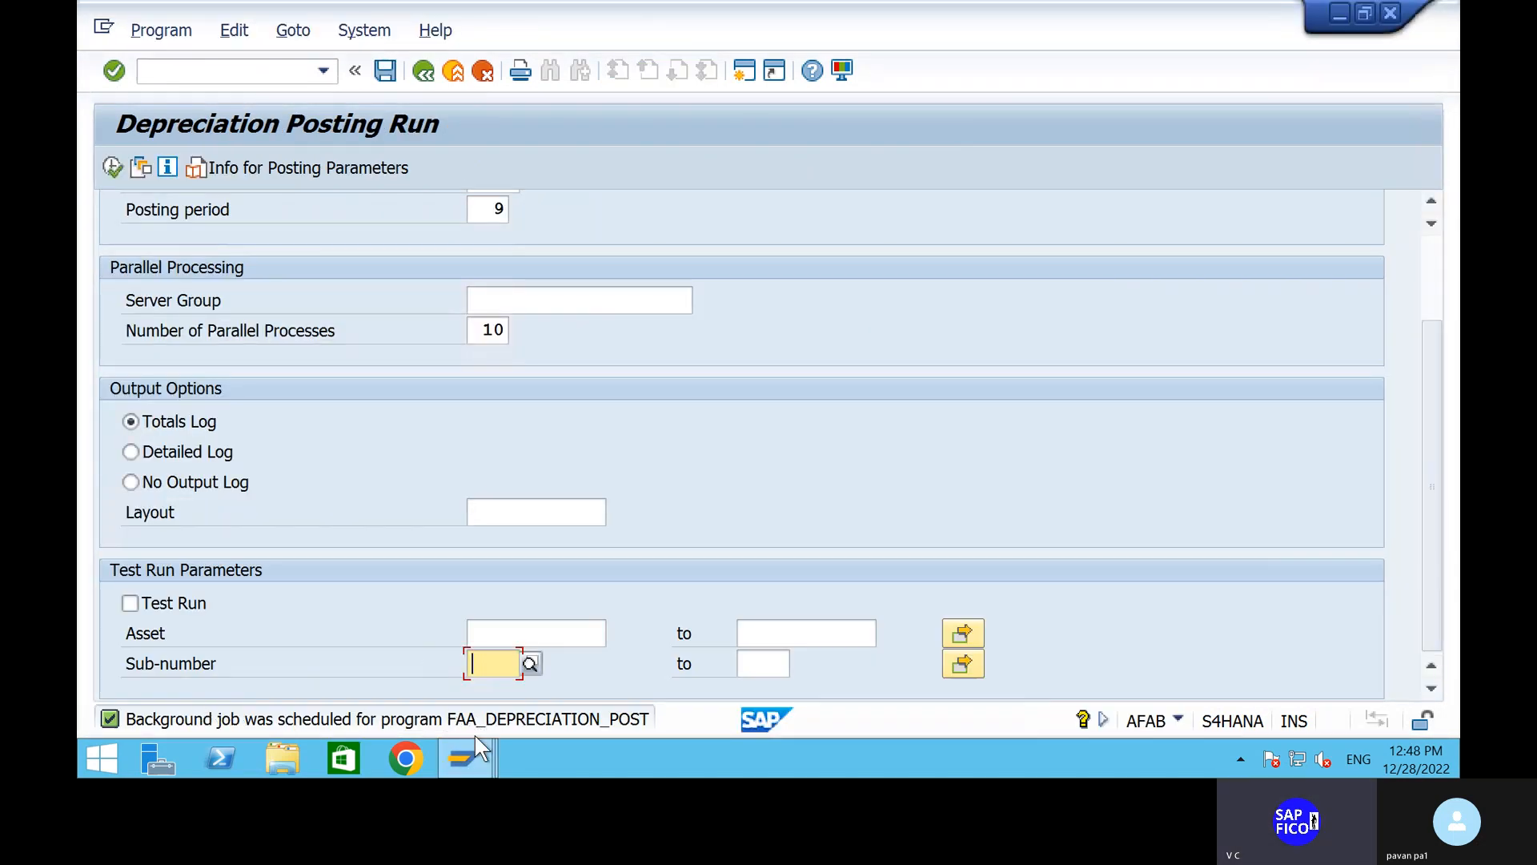
{"action": "left_click", "coordinate": [474, 773]}
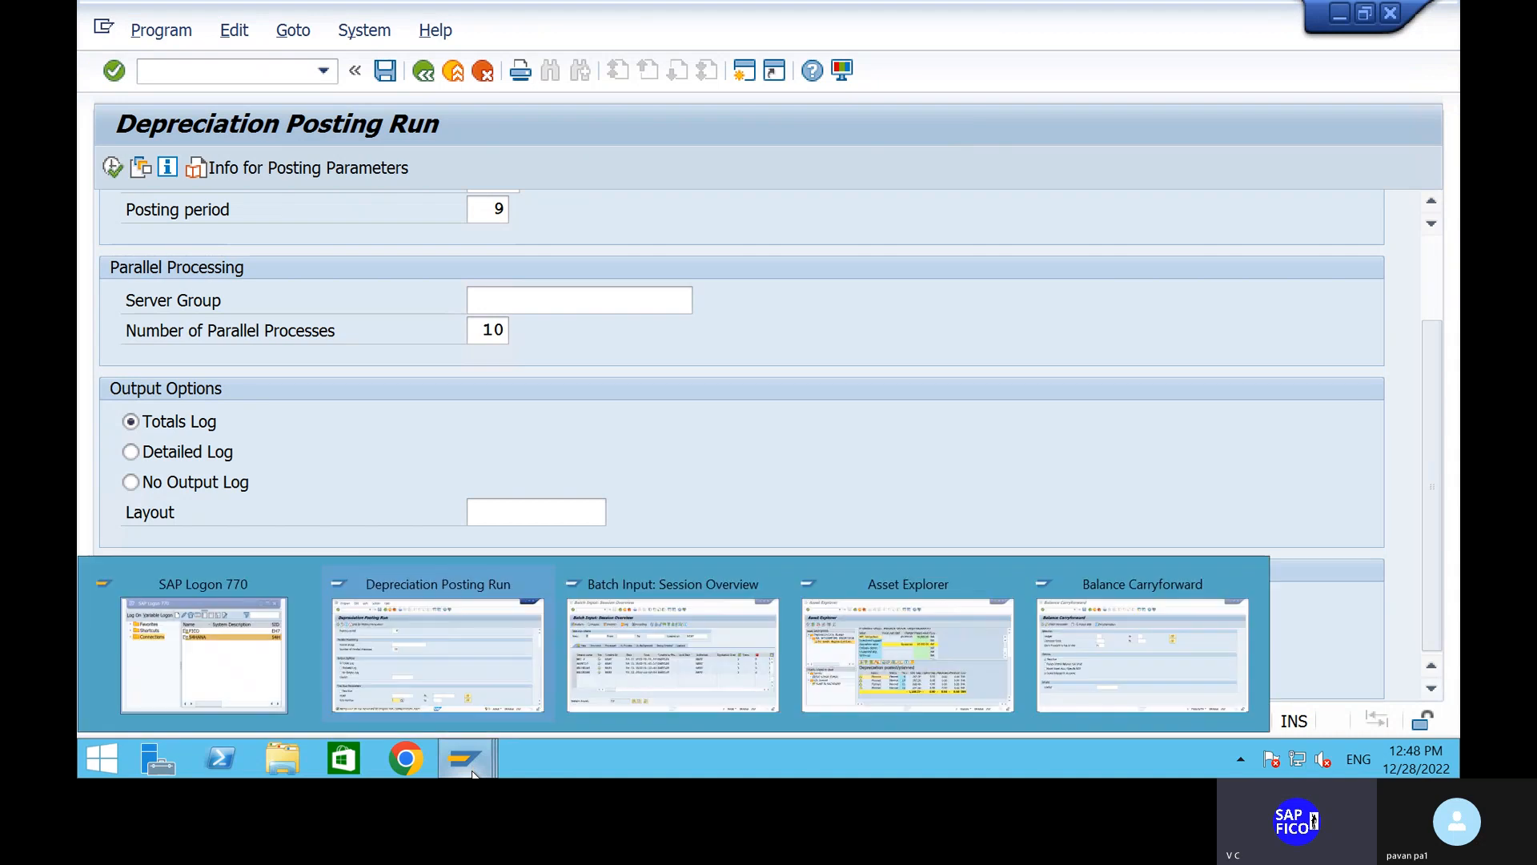
{"action": "left_click", "coordinate": [598, 656]}
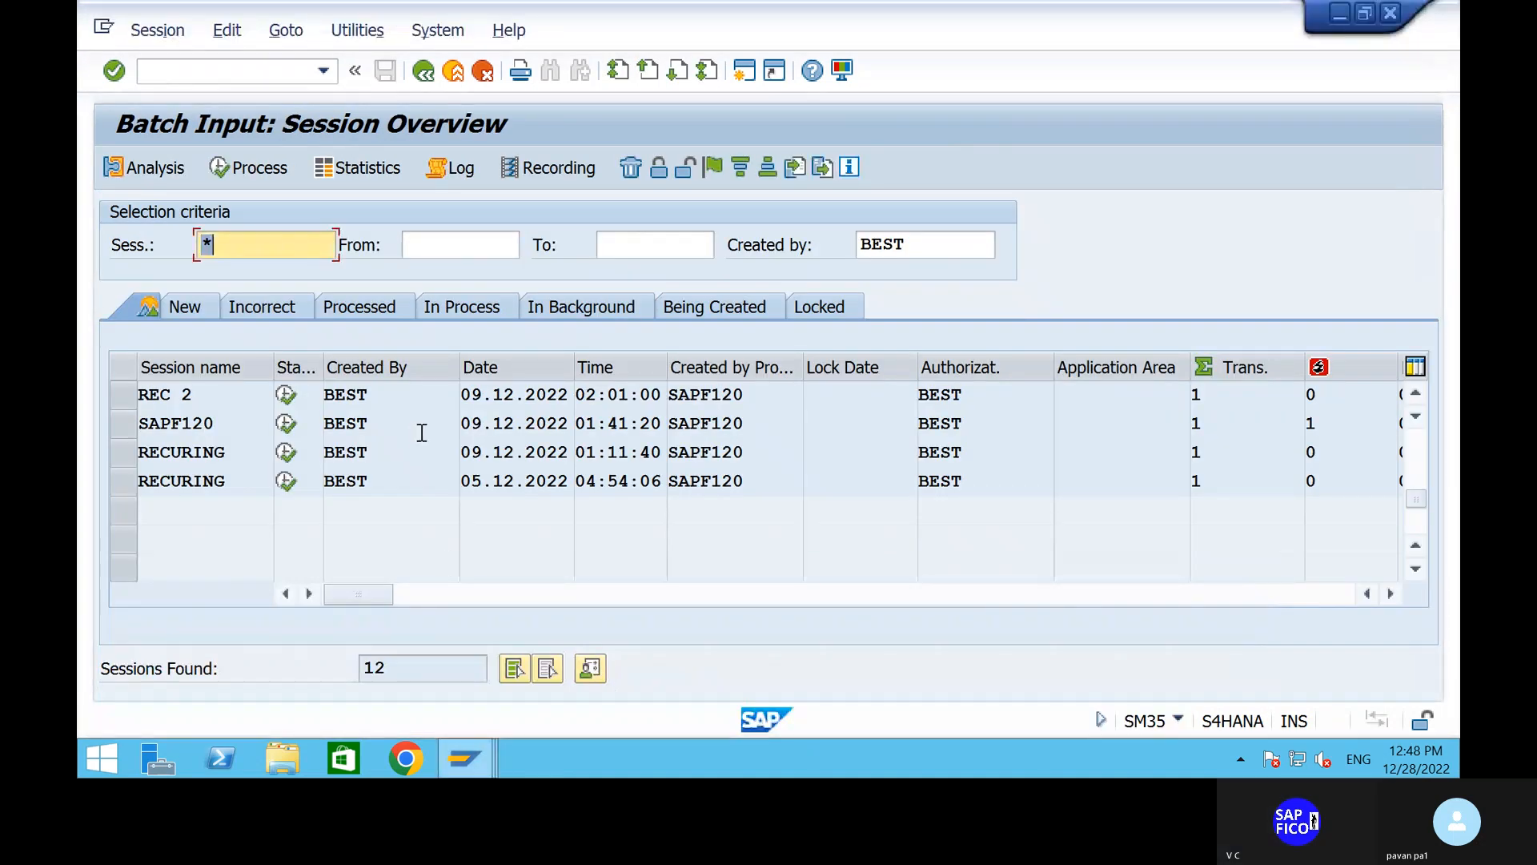
{"action": "scroll", "coordinate": [422, 433], "scroll_direction": "up", "scroll_amount": 2}
{"action": "scroll", "coordinate": [422, 432], "scroll_direction": "up", "scroll_amount": 2}
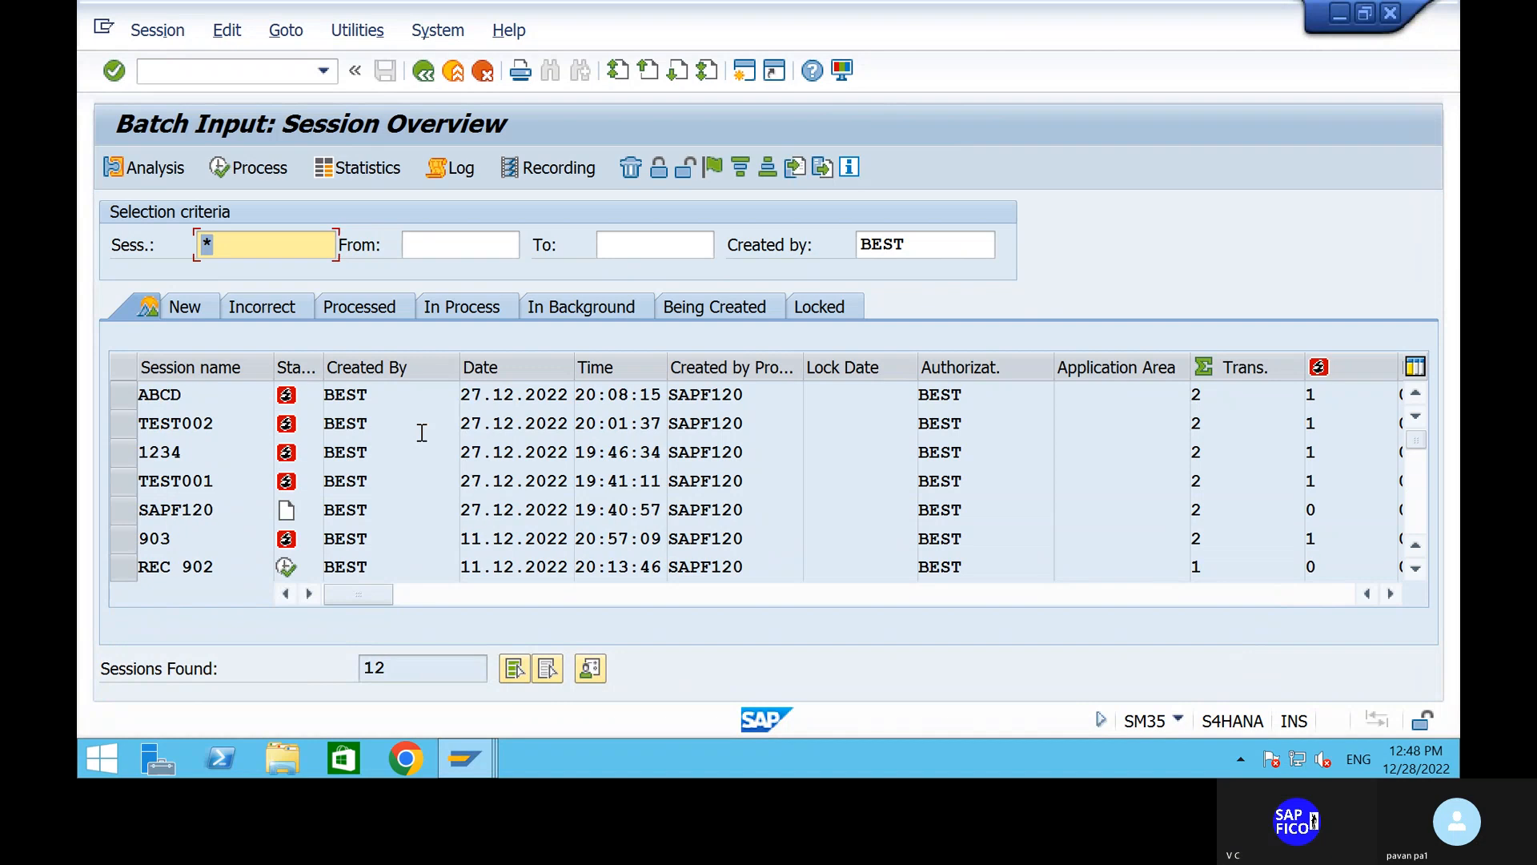
{"action": "scroll", "coordinate": [422, 433], "scroll_direction": "down", "scroll_amount": 5}
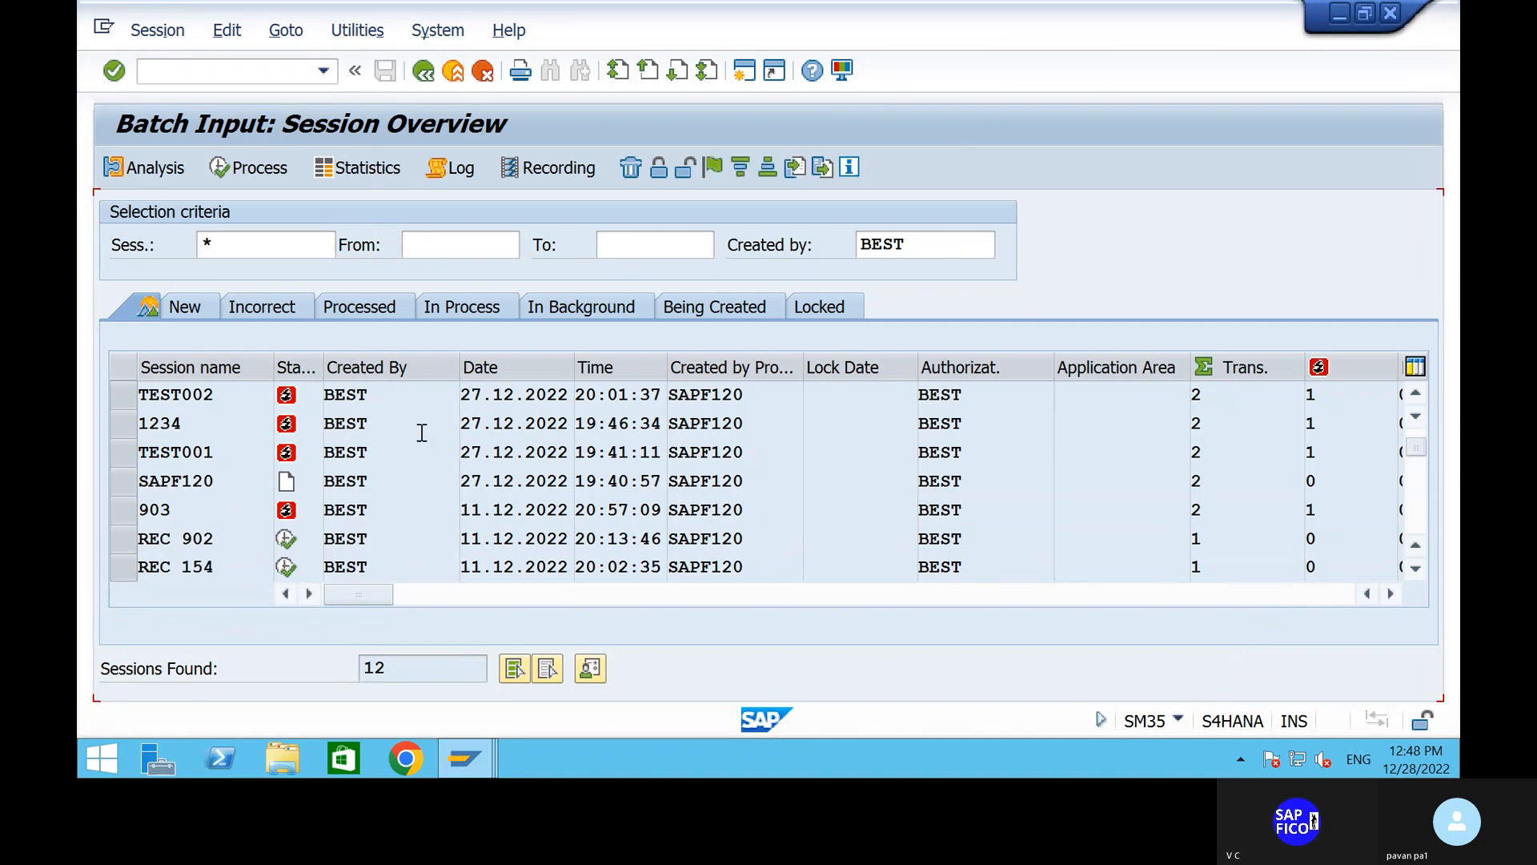
{"action": "scroll", "coordinate": [422, 432], "scroll_direction": "up", "scroll_amount": 3}
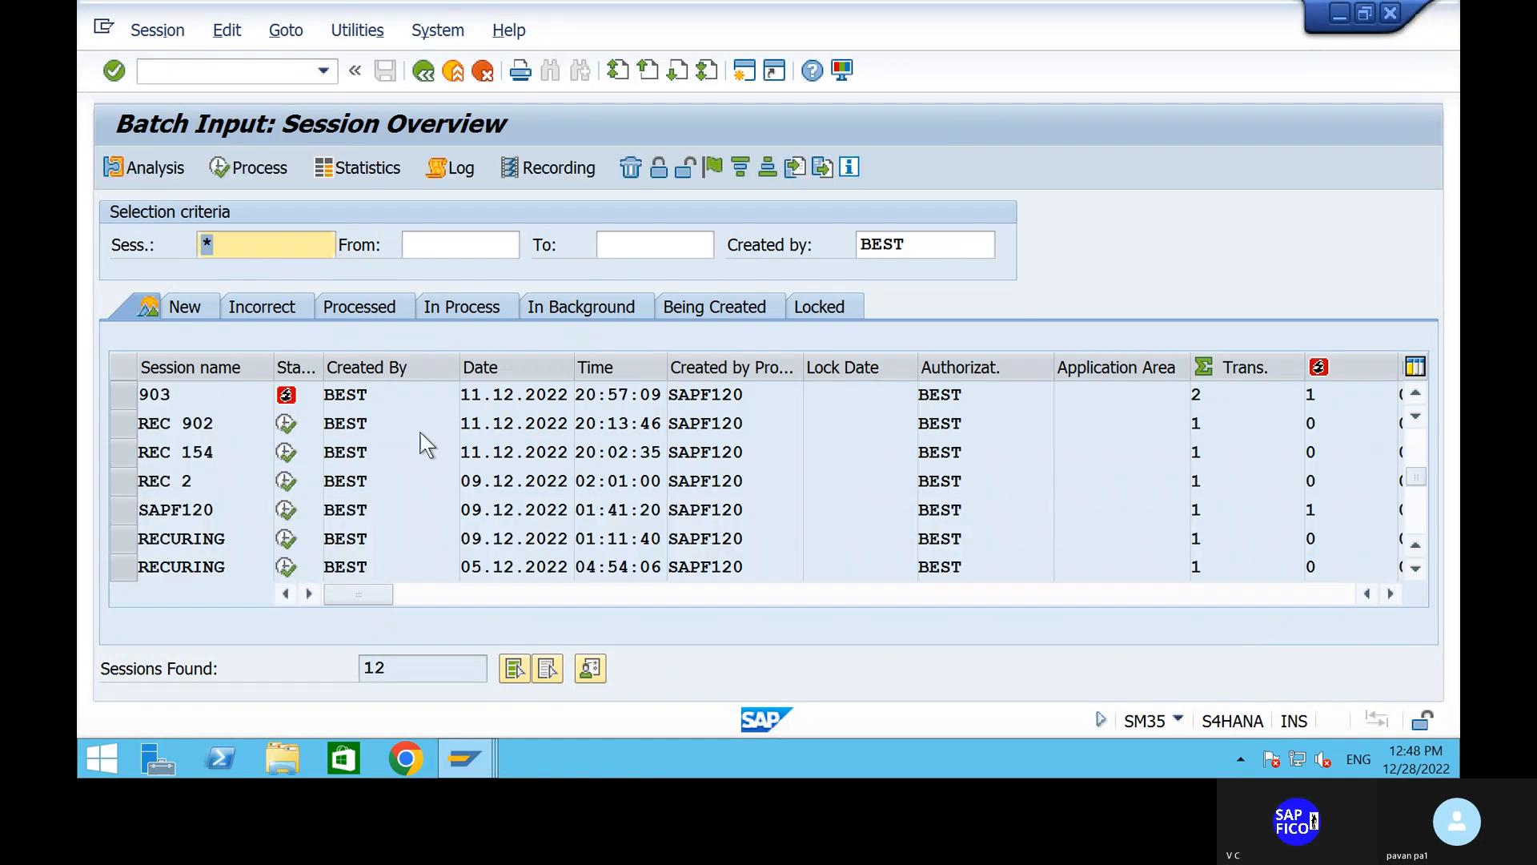
{"action": "scroll", "coordinate": [422, 432], "scroll_direction": "up", "scroll_amount": 1}
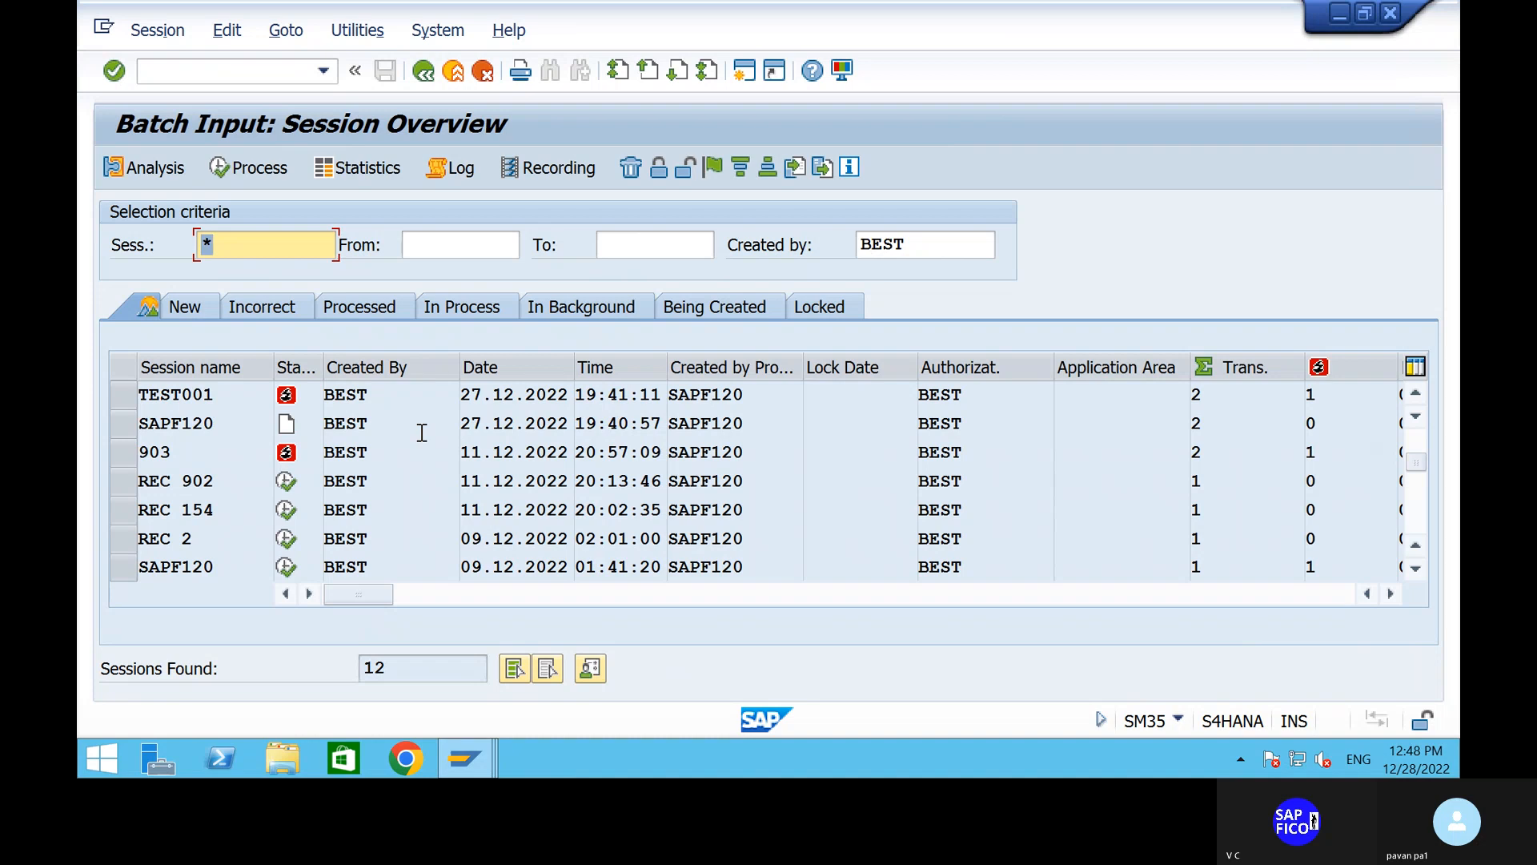
{"action": "scroll", "coordinate": [422, 432], "scroll_direction": "up", "scroll_amount": 2}
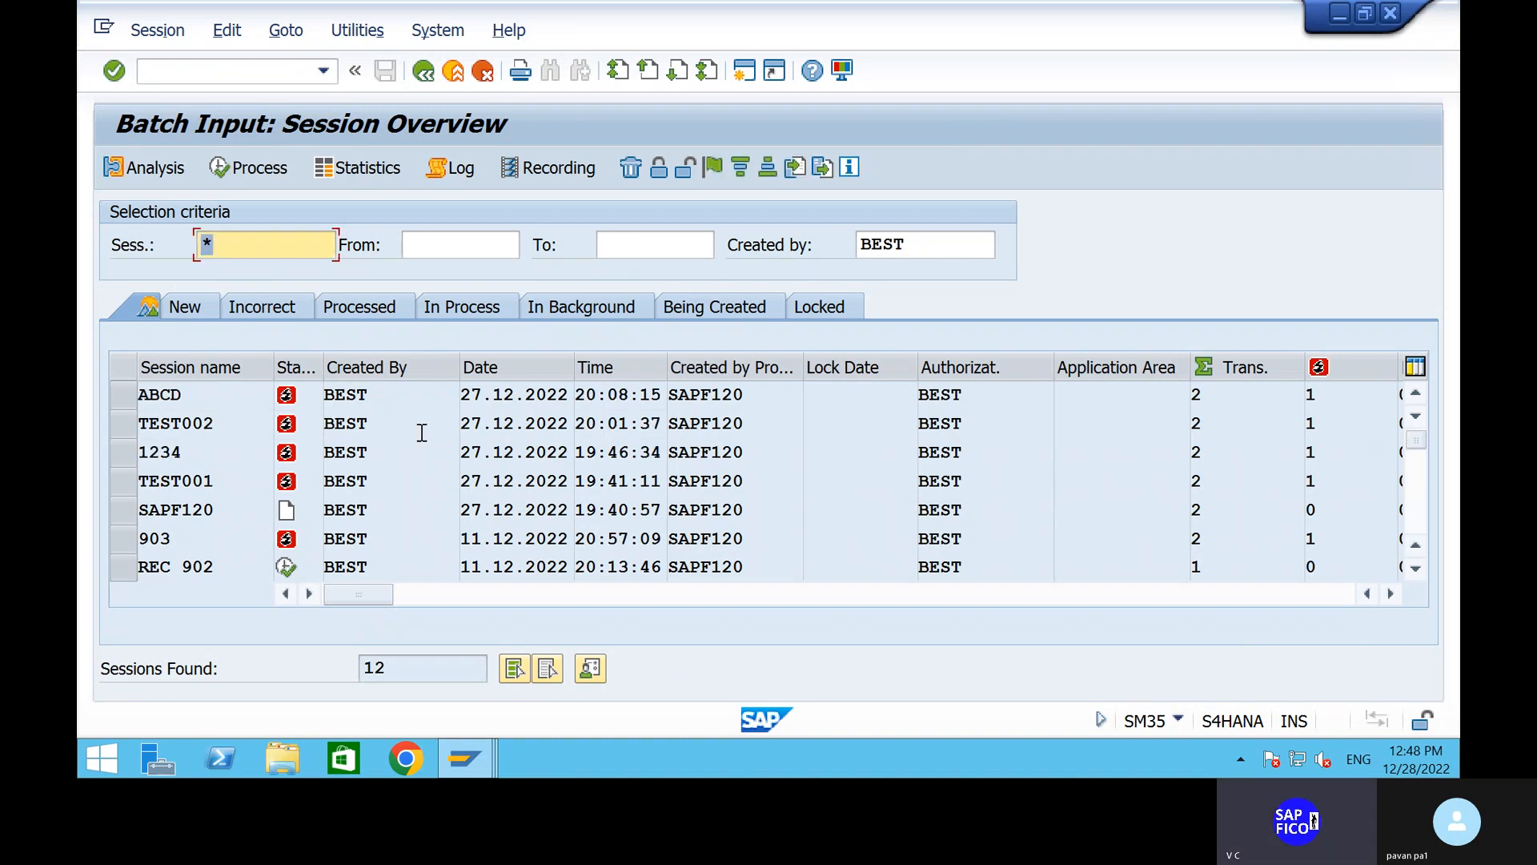
{"action": "left_click", "coordinate": [464, 758]}
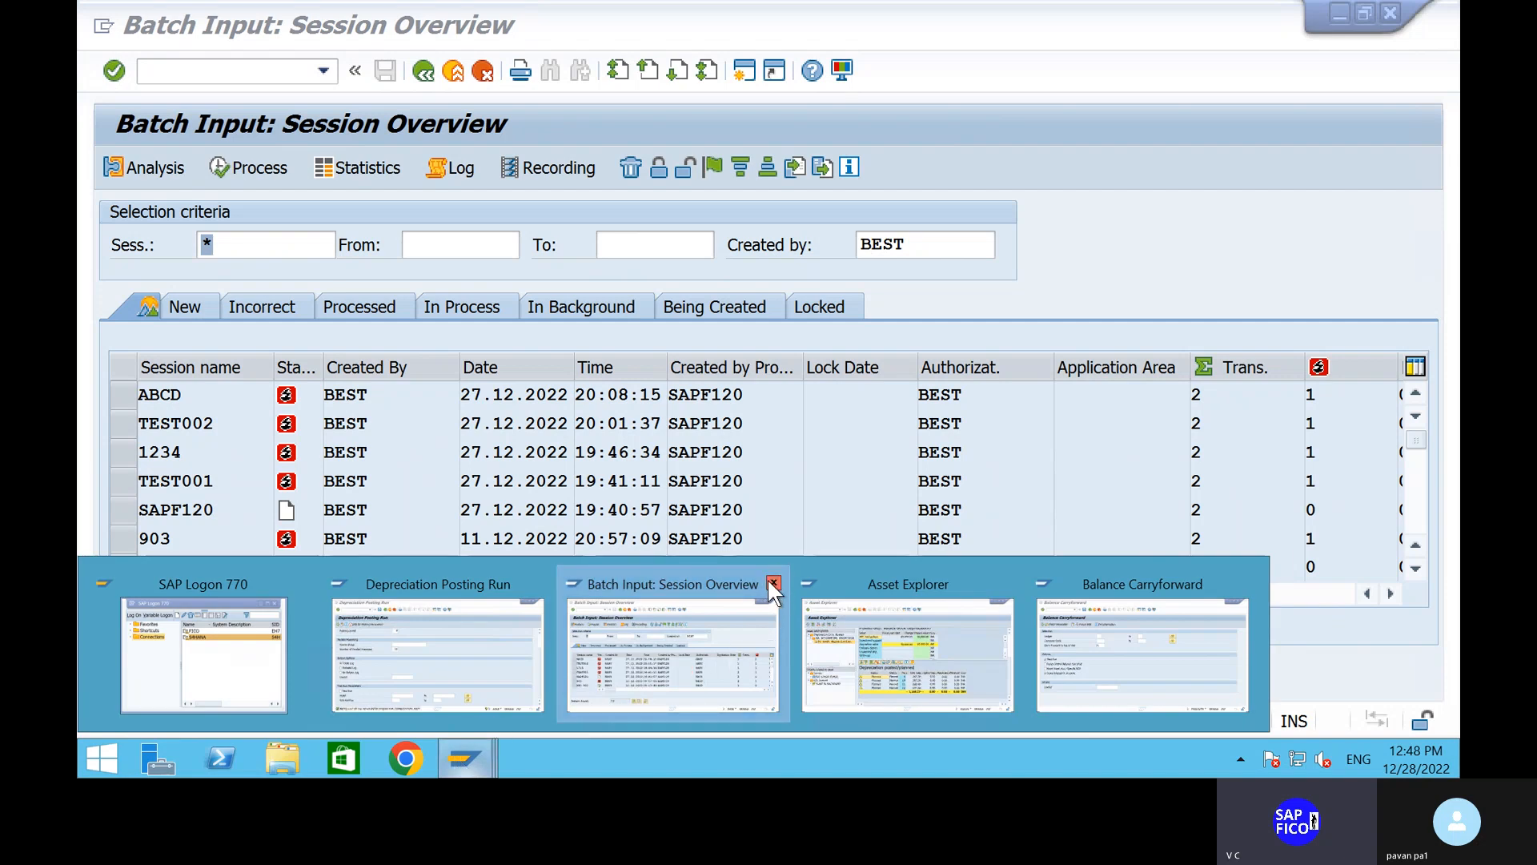
{"action": "left_click", "coordinate": [771, 583]}
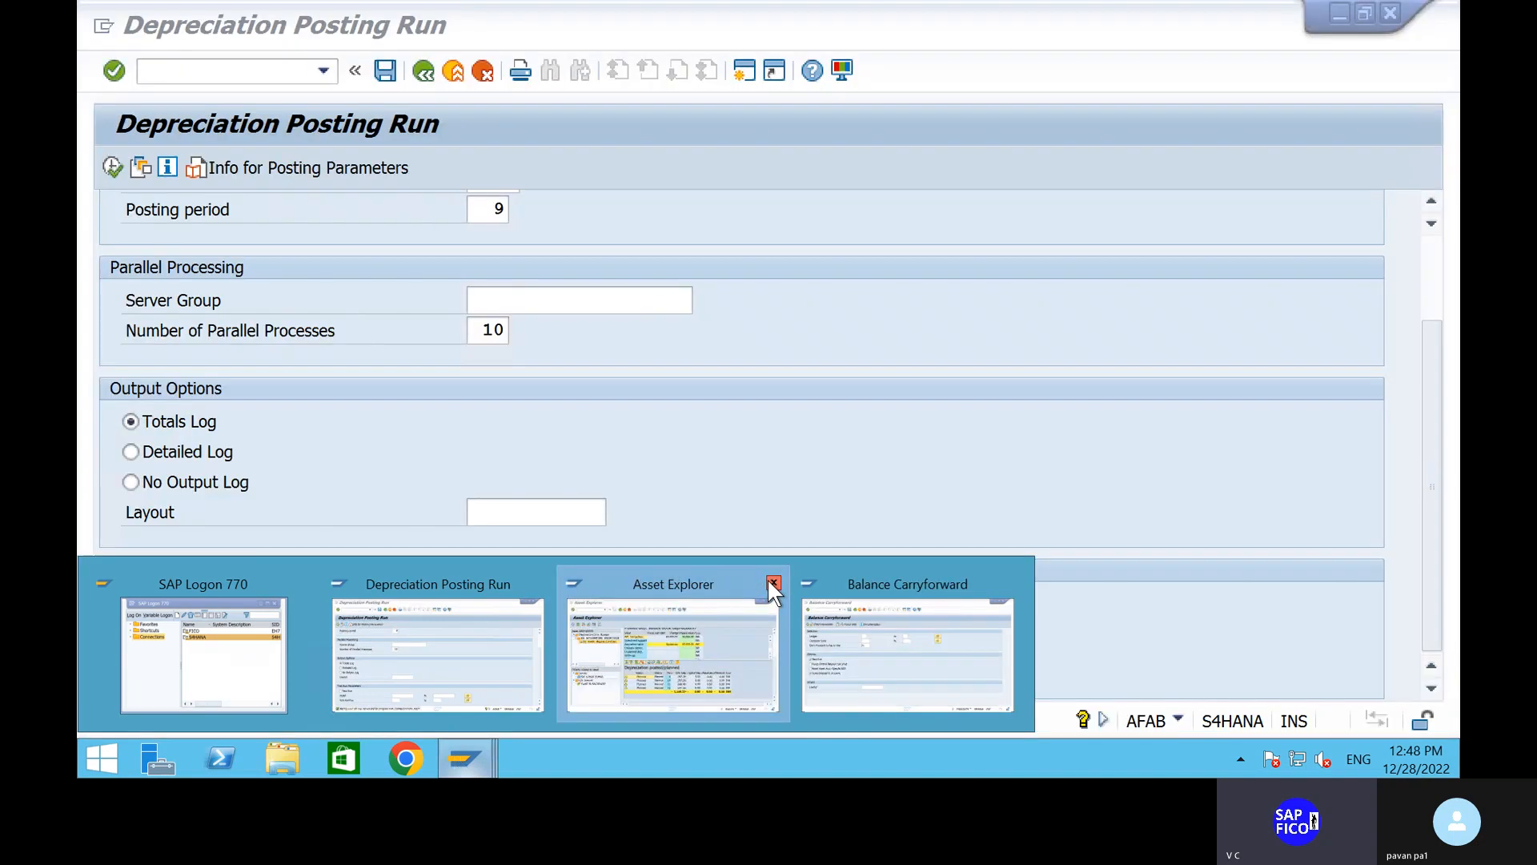
Step: Switch to the Balance Carryforward session and exit that transaction to the SAP Easy Access screen with /n
{"action": "left_click", "coordinate": [866, 632]}
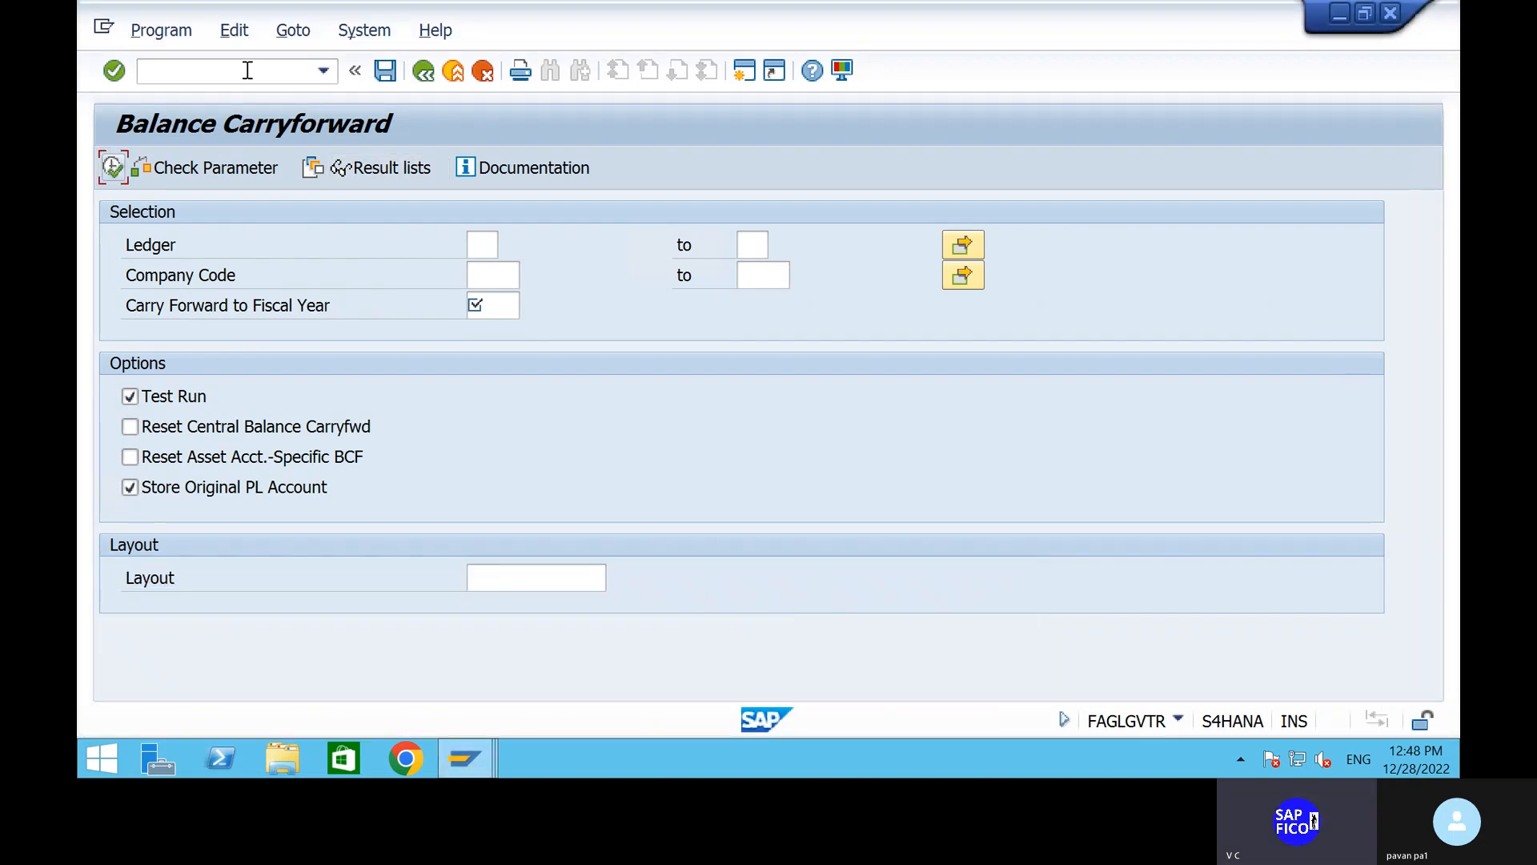
{"action": "type", "text": "/n"}
{"action": "key", "text": "Return"}
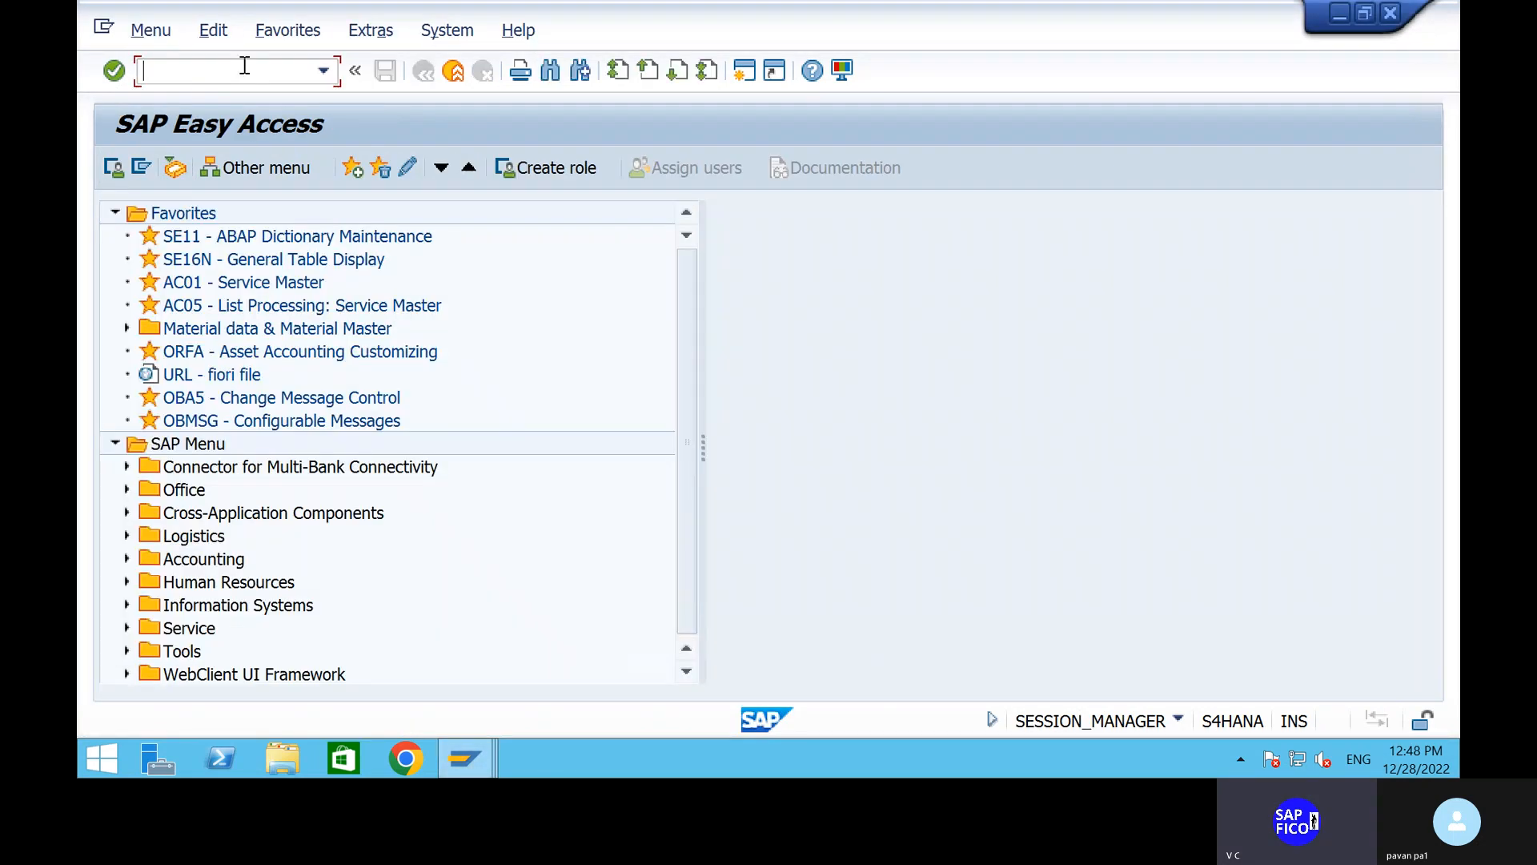
{"action": "type", "text": "S"}
{"action": "key", "text": "BackSpace"}
{"action": "type", "text": "AB"}
{"action": "key", "text": "BackSpace"}
Step: Switch to the Asset Explorer session, refresh asset 3 of company code SHIP, and review its planned book depreciation values and transactions
{"action": "left_click", "coordinate": [483, 755]}
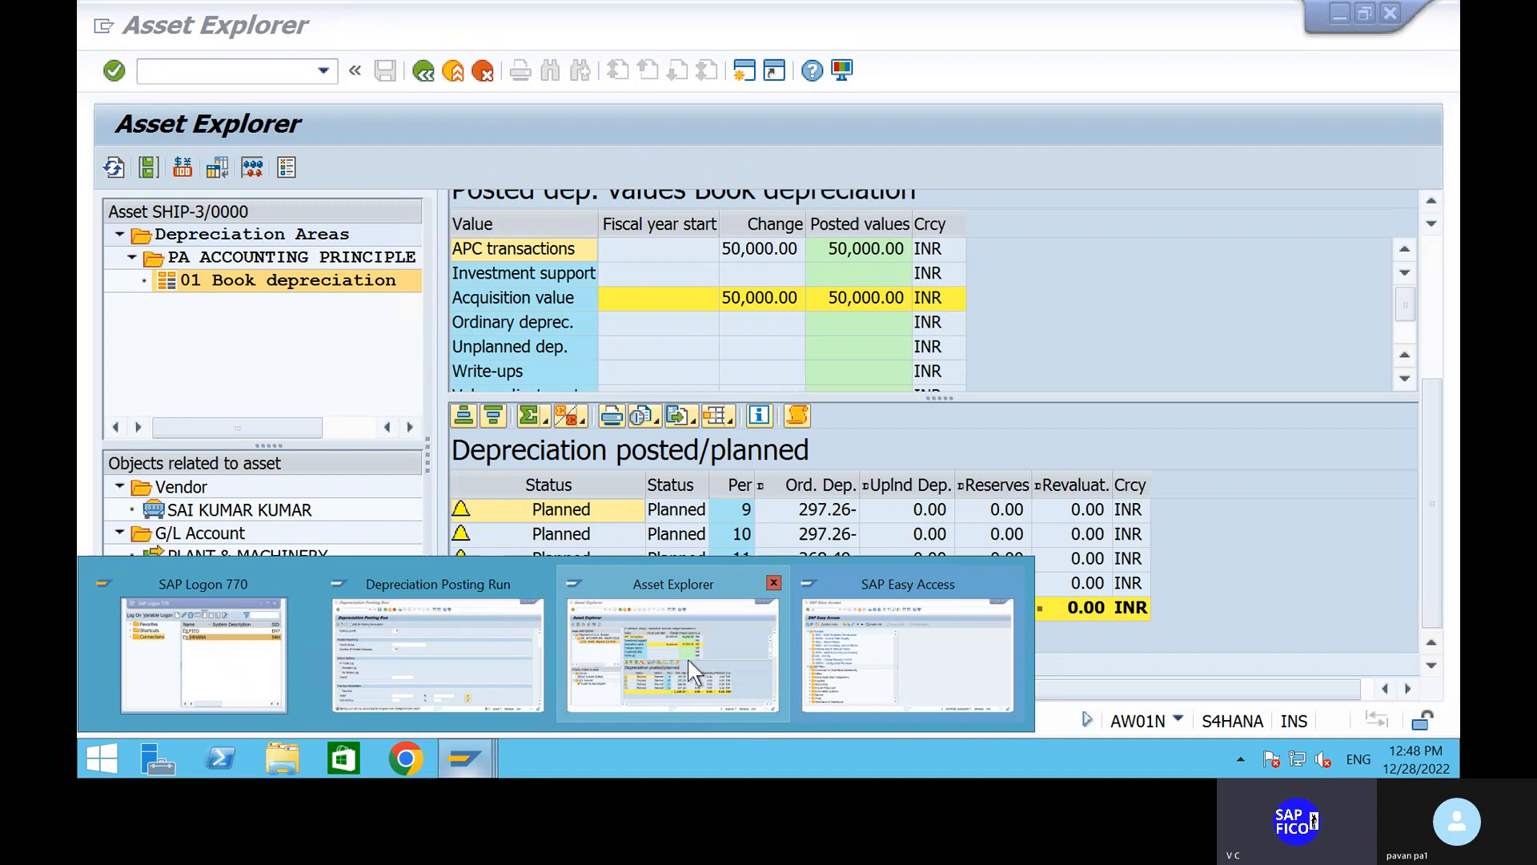
{"action": "left_click", "coordinate": [688, 660]}
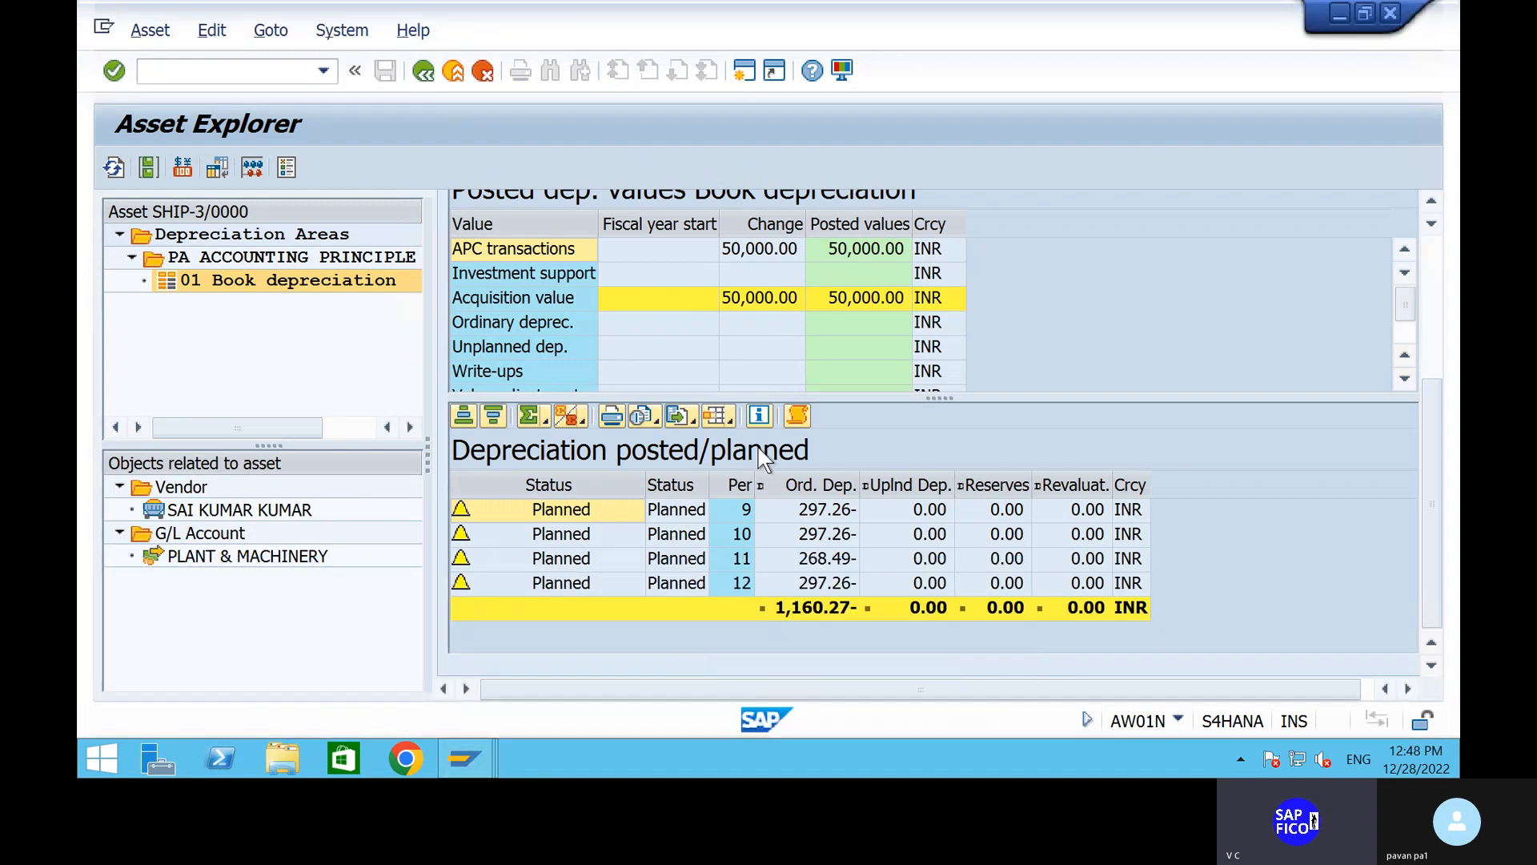
{"action": "scroll", "coordinate": [1024, 545], "scroll_direction": "down", "scroll_amount": 3}
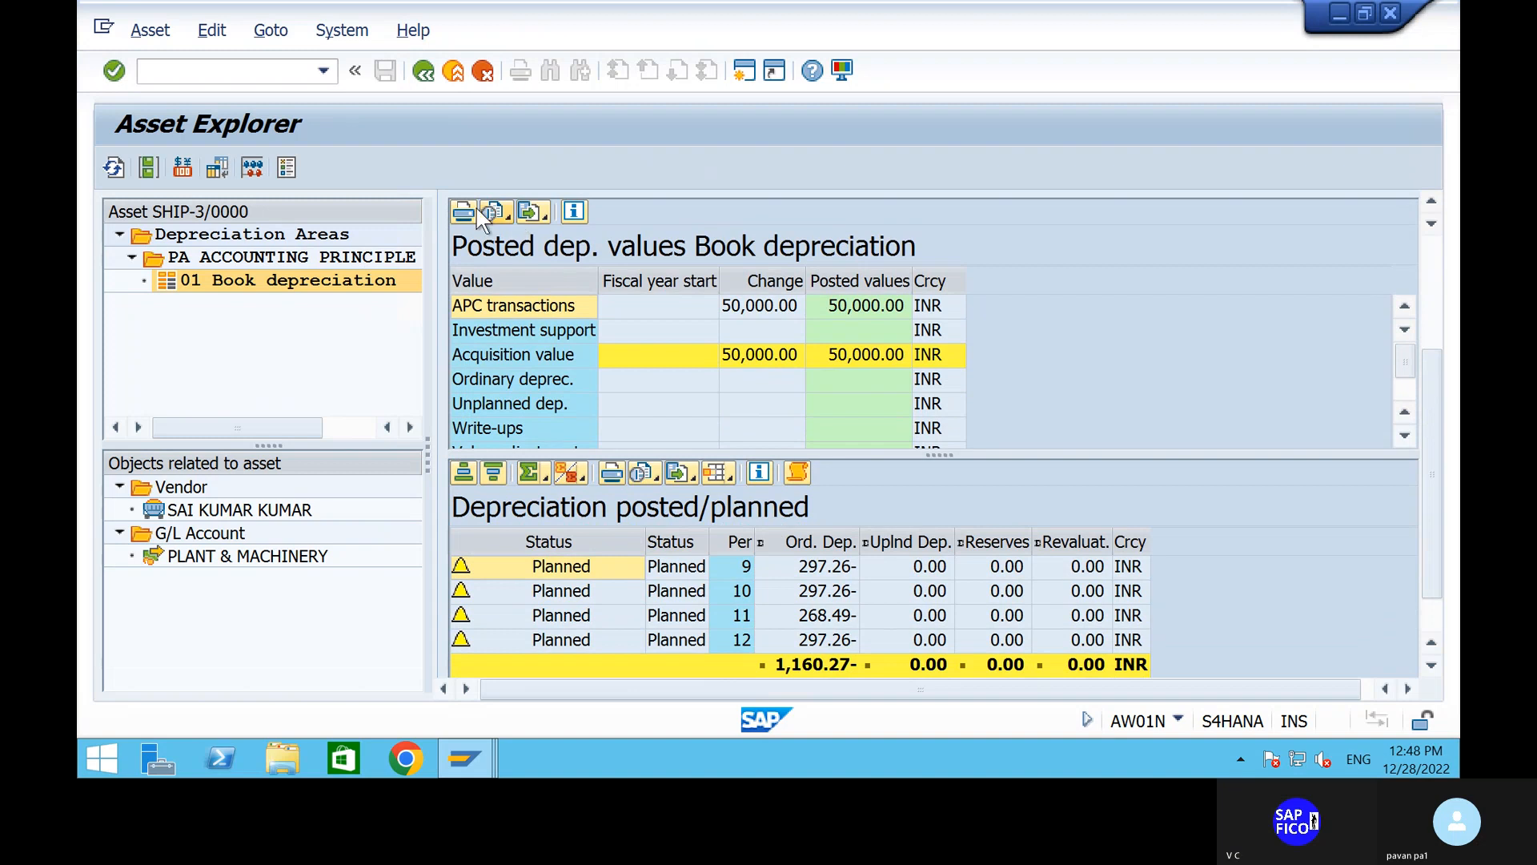
{"action": "left_click", "coordinate": [114, 166]}
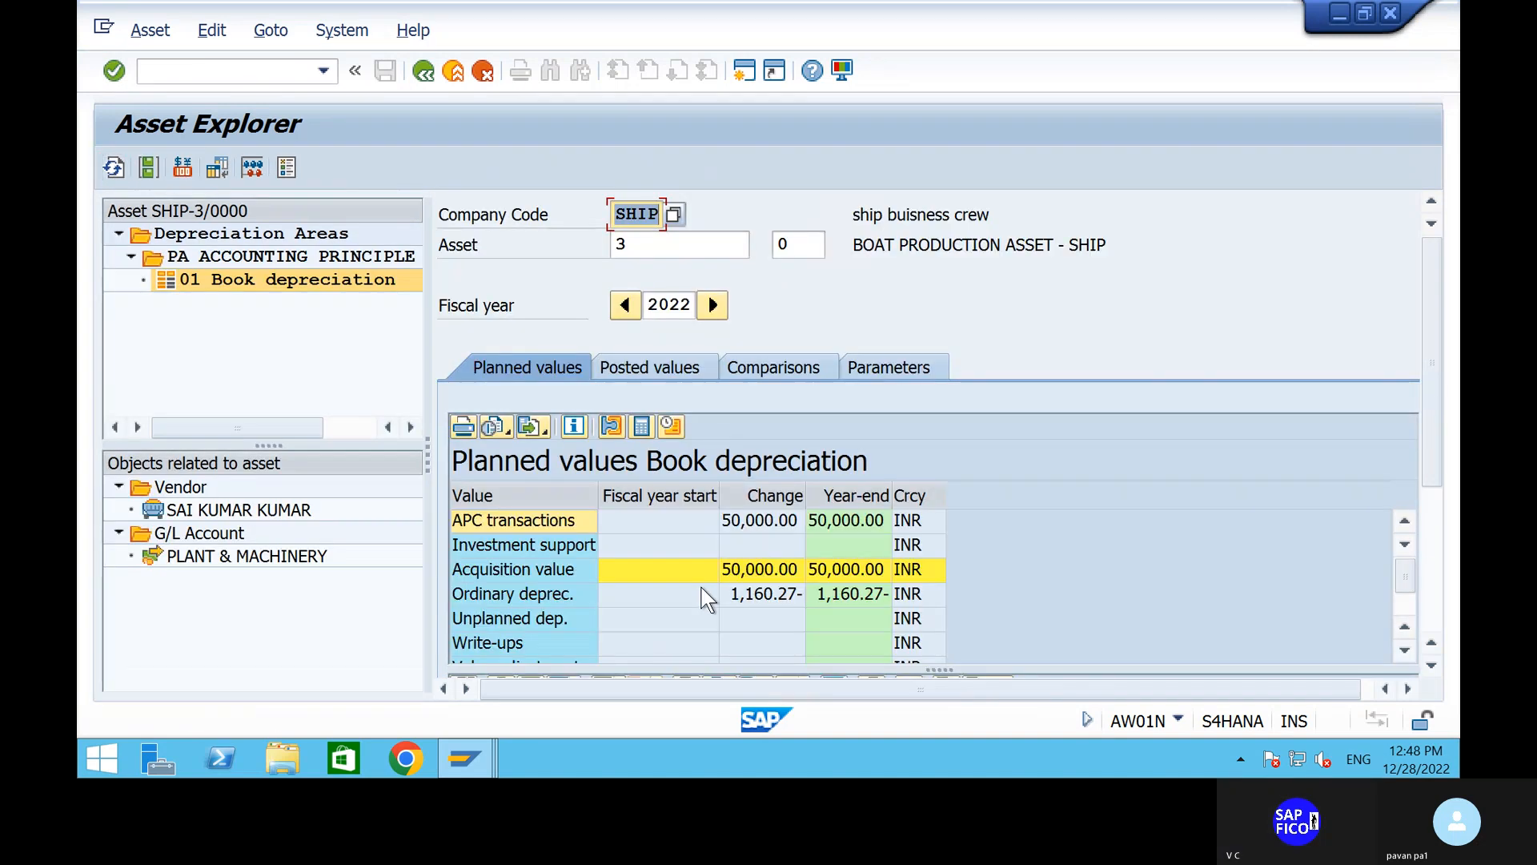
{"action": "scroll", "coordinate": [701, 598], "scroll_direction": "down", "scroll_amount": 3}
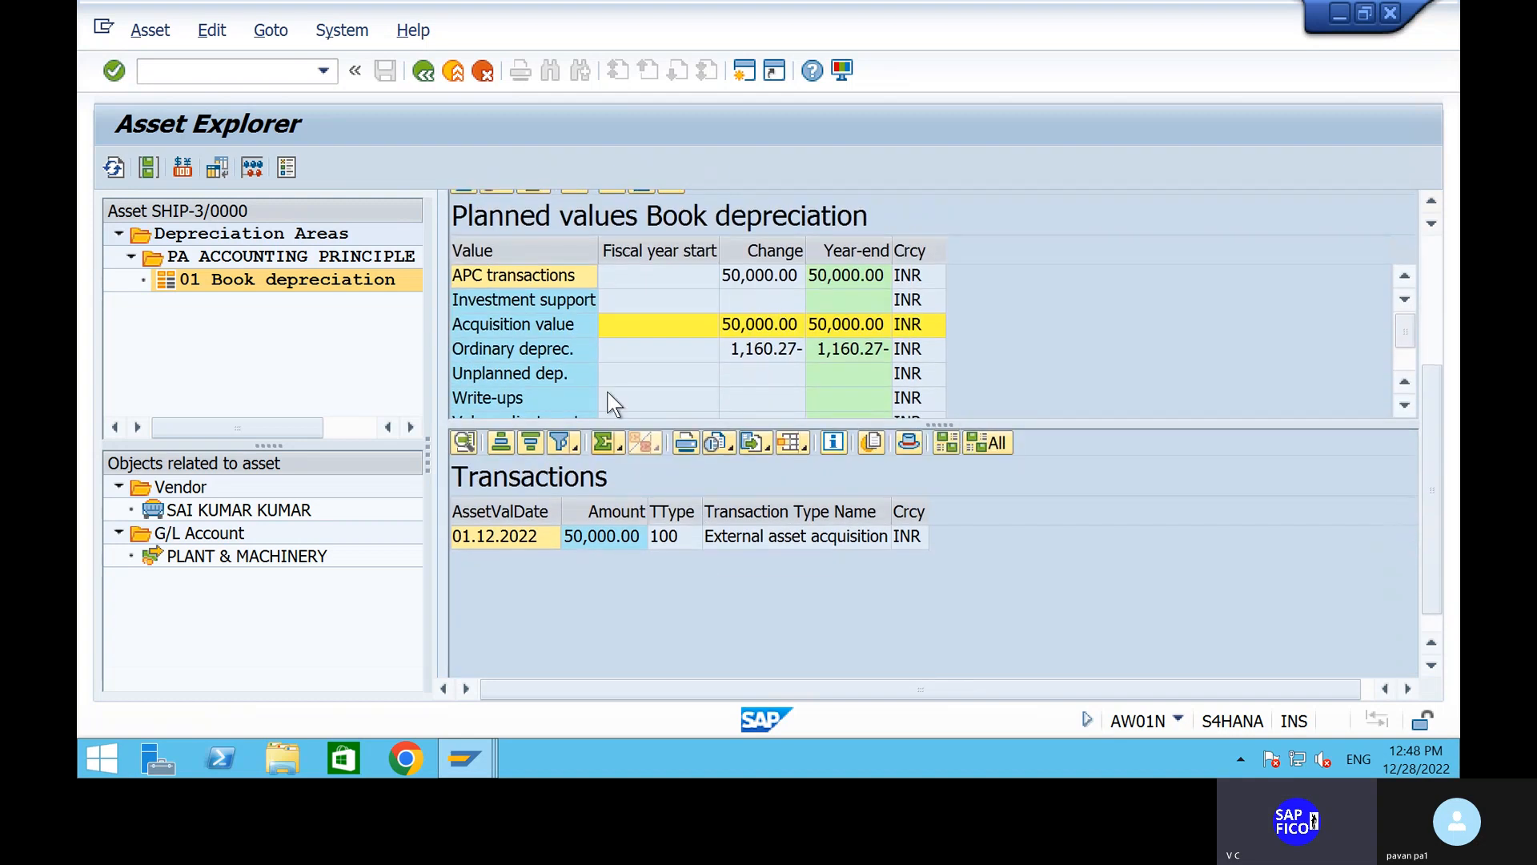
{"action": "scroll", "coordinate": [673, 297], "scroll_direction": "up", "scroll_amount": 3}
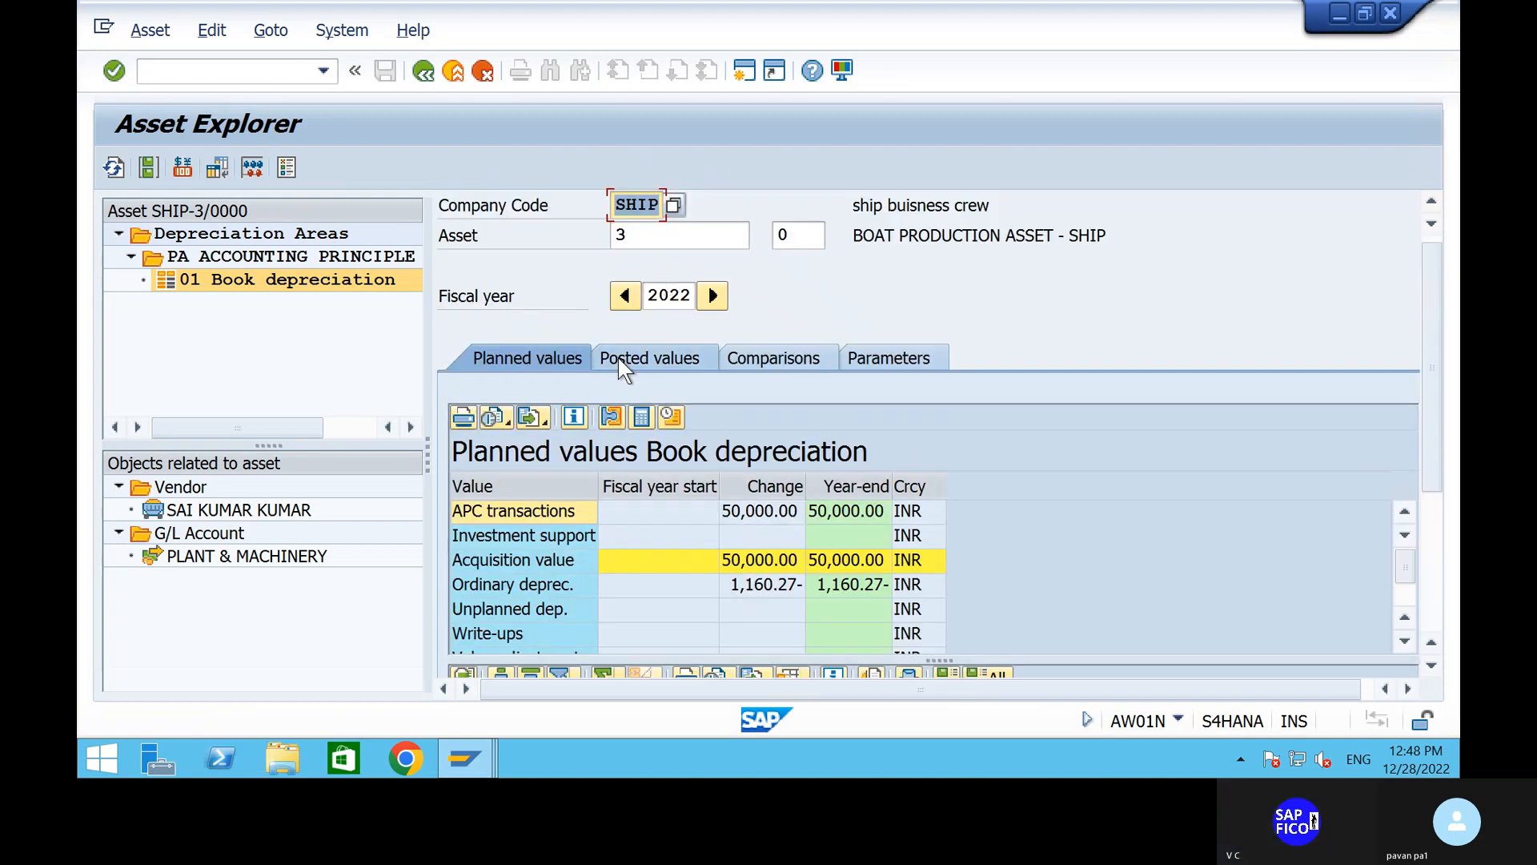
Step: Examine the asset's posted book depreciation values, net book value and the posting status of each depreciation period
{"action": "left_click", "coordinate": [618, 358]}
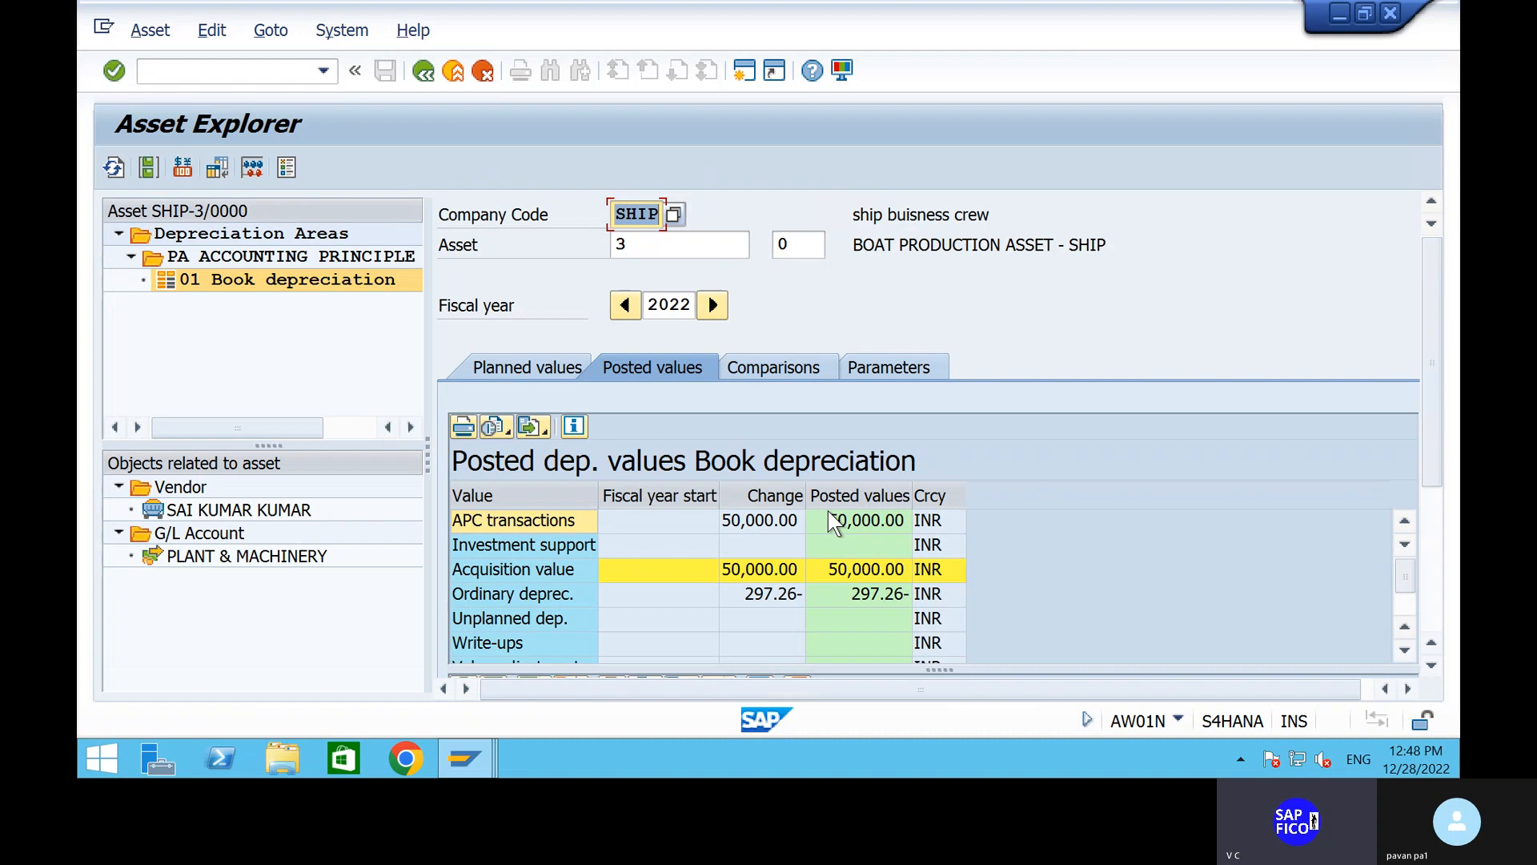
{"action": "scroll", "coordinate": [830, 513], "scroll_direction": "down", "scroll_amount": 5}
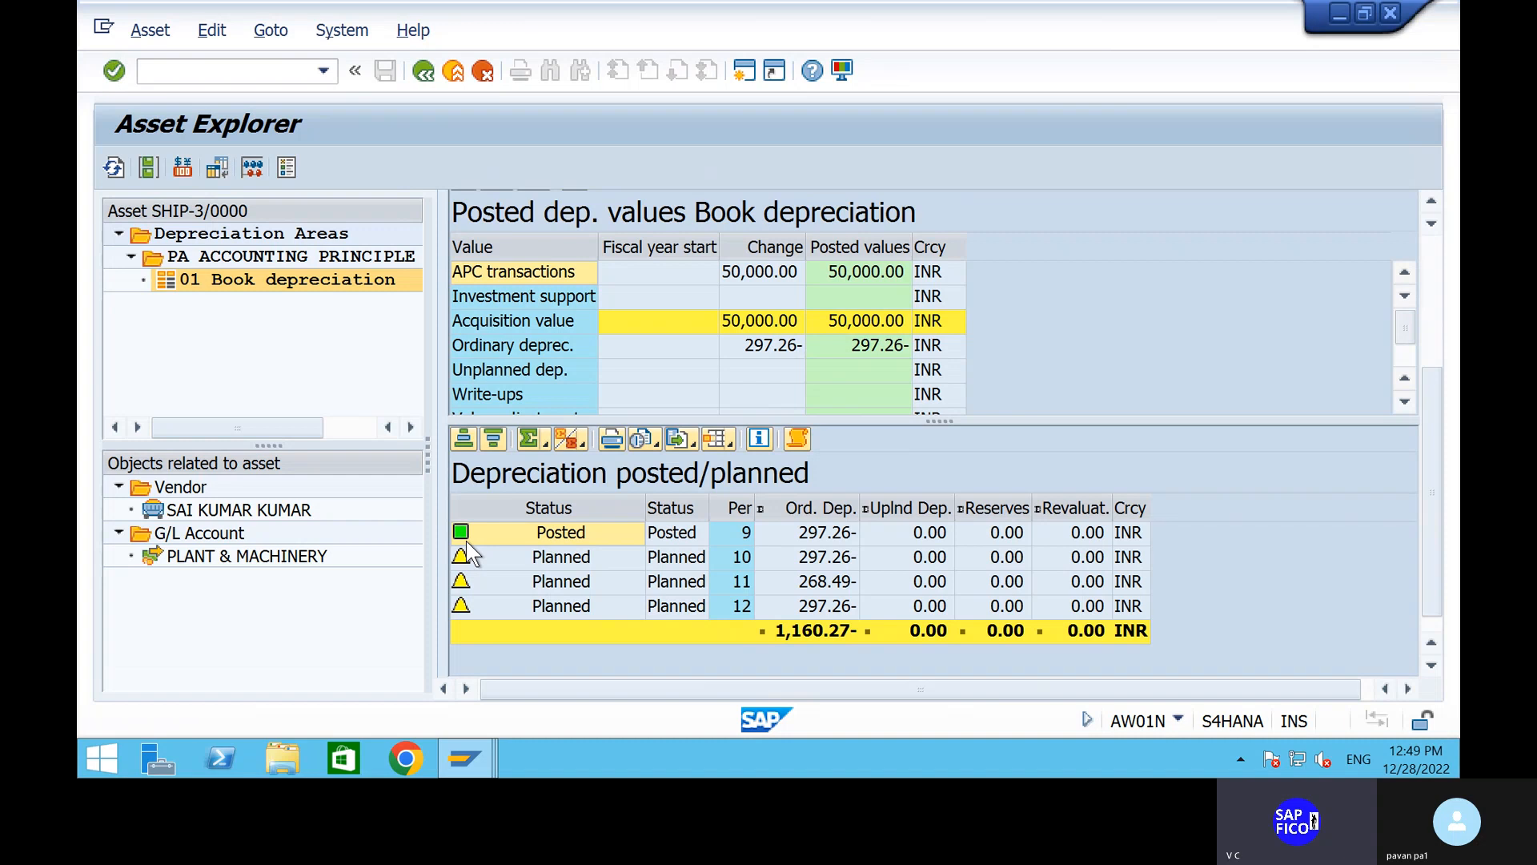
{"action": "scroll", "coordinate": [466, 540], "scroll_direction": "down", "scroll_amount": 1}
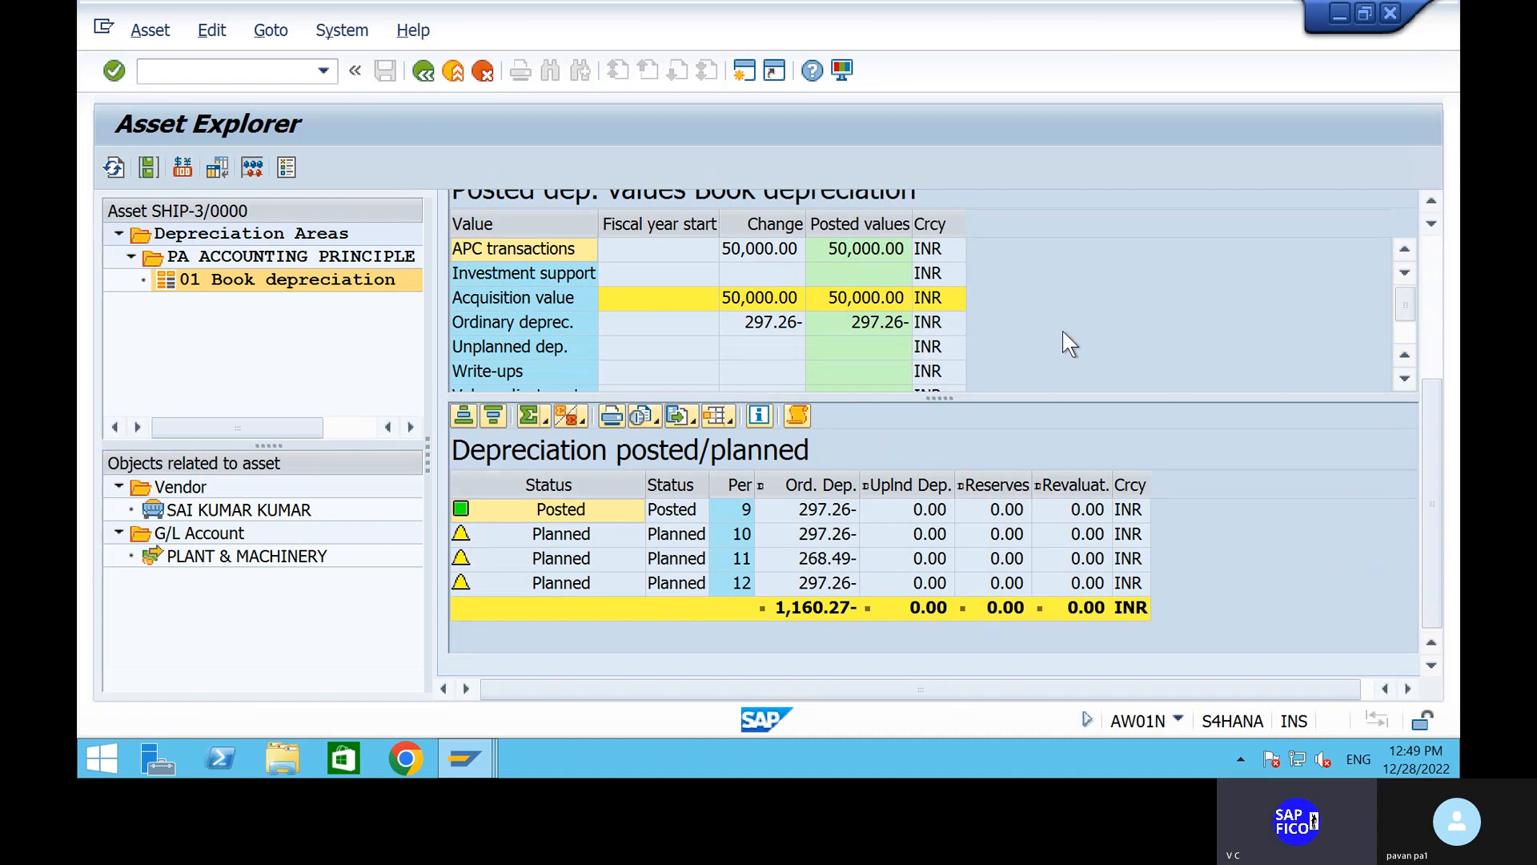
{"action": "scroll", "coordinate": [709, 308], "scroll_direction": "down", "scroll_amount": 1}
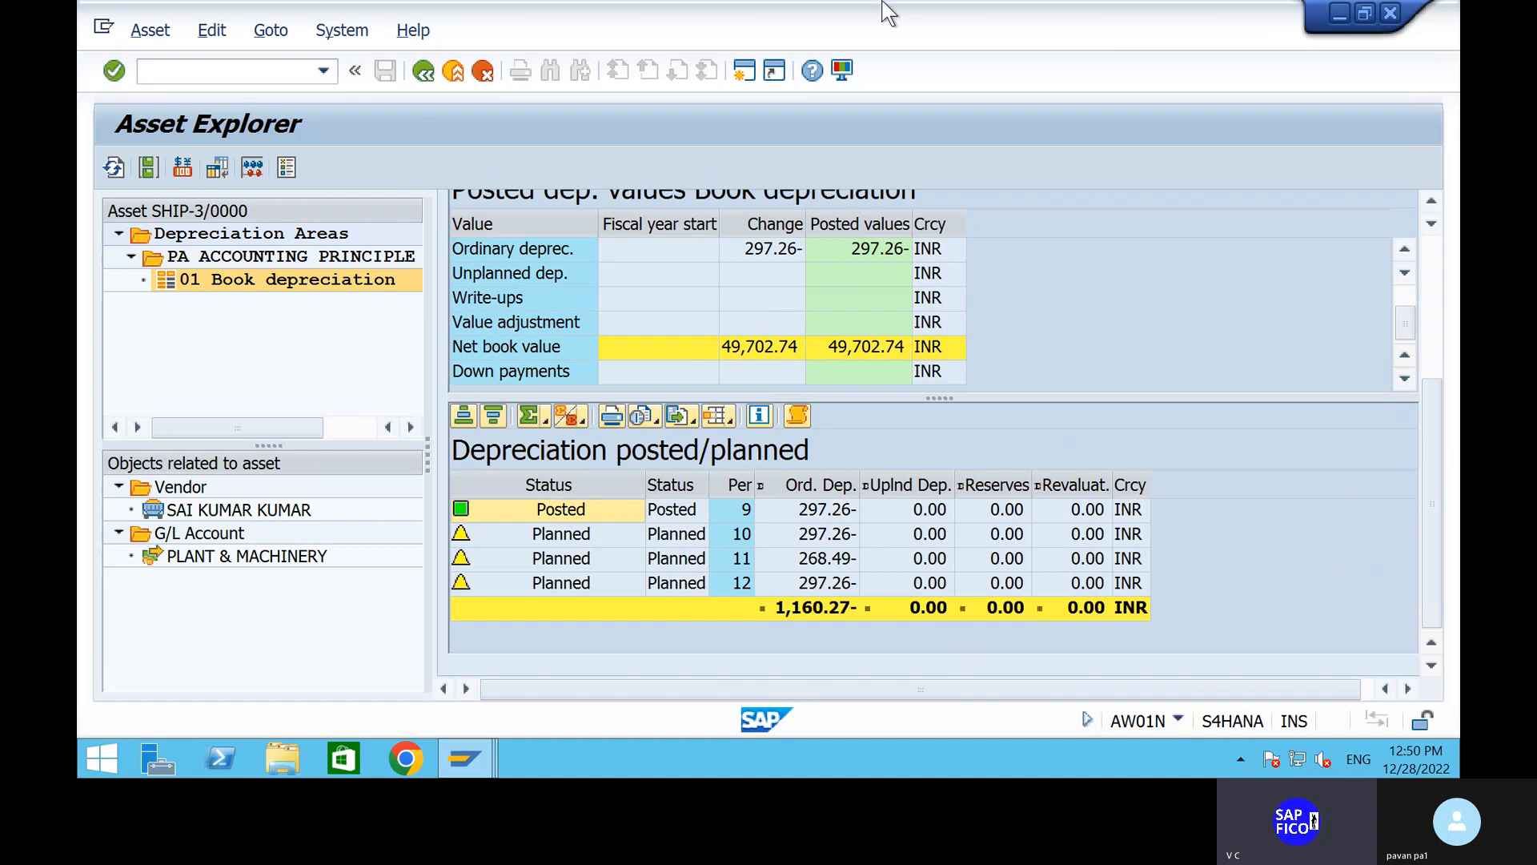
Step: Leave the Asset Explorer transaction using the /N command
{"action": "left_click", "coordinate": [178, 73]}
{"action": "type", "text": "/N"}
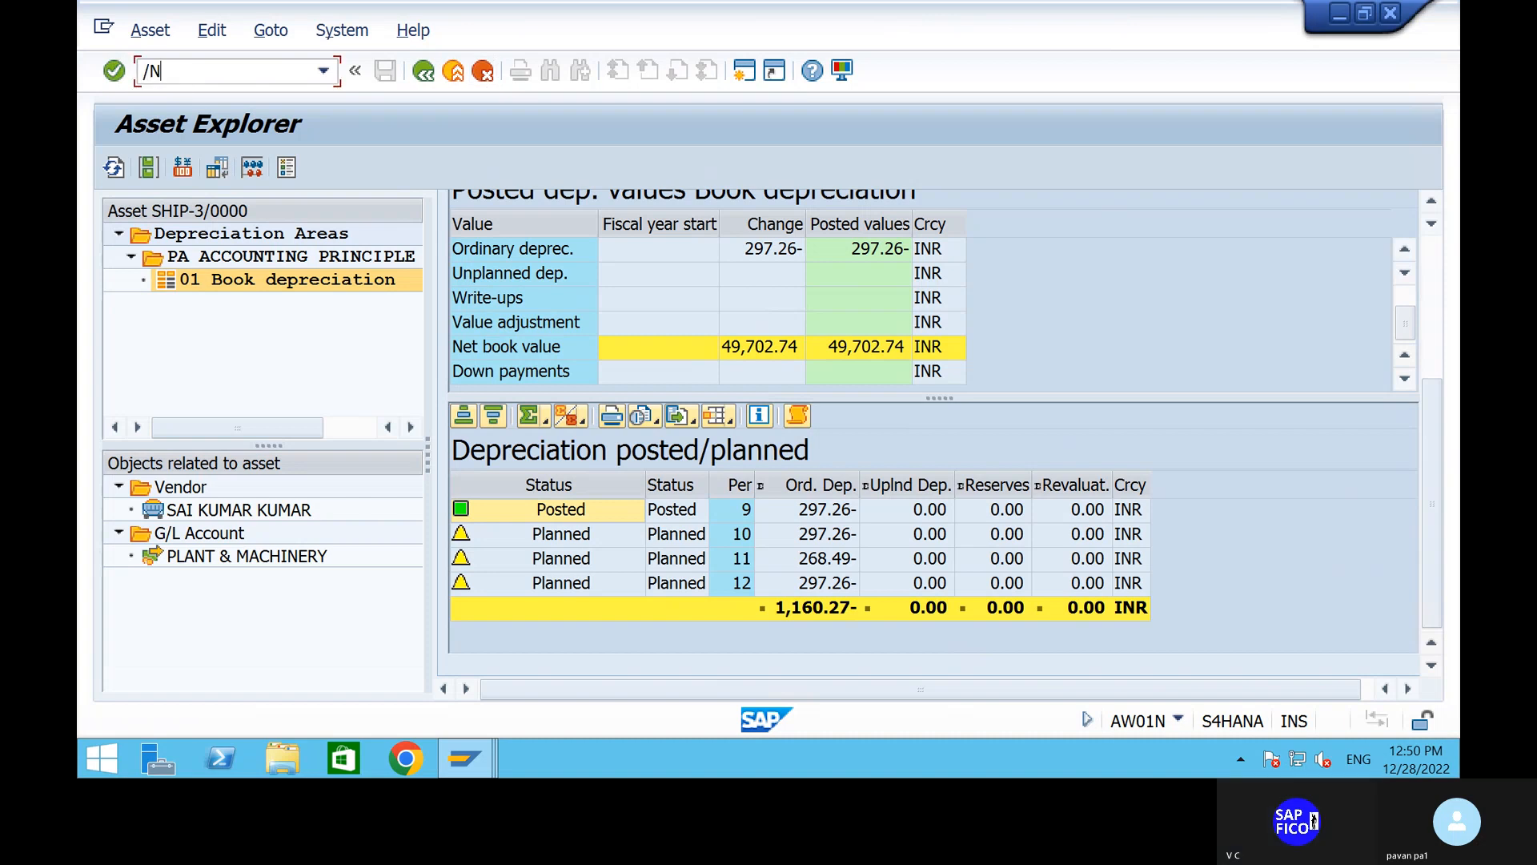